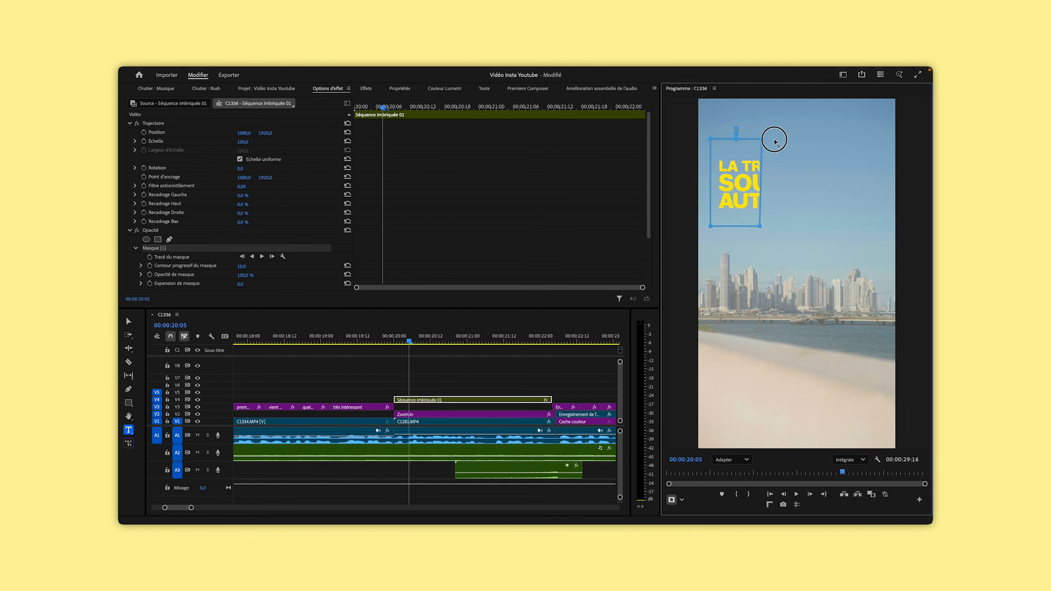
{"action": "left_click_drag", "start_coordinate": [772, 144], "coordinate": [877, 154]}
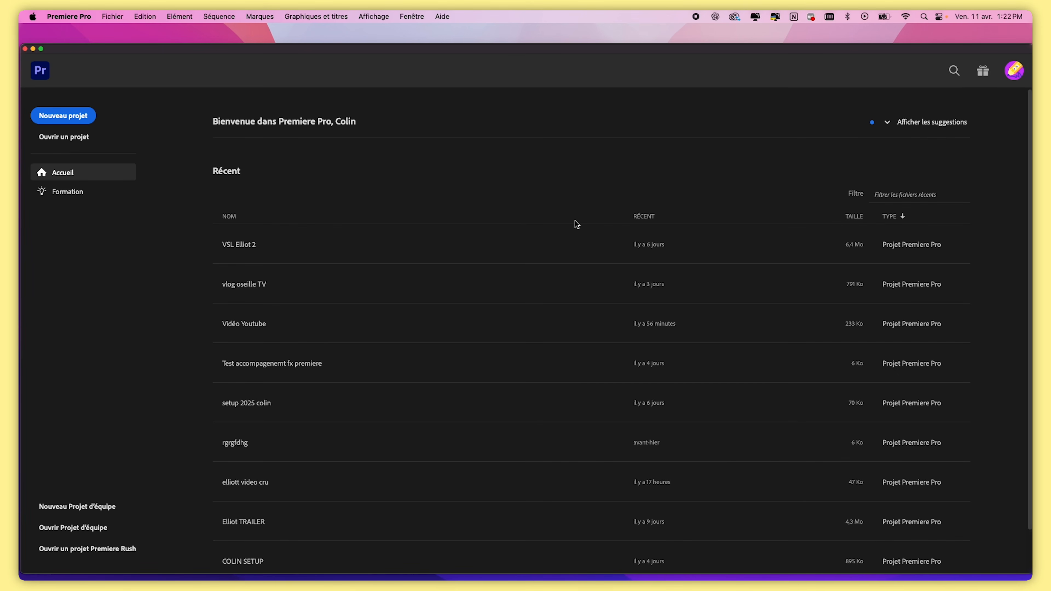
{"action": "scroll", "coordinate": [323, 331], "scroll_direction": "down", "scroll_amount": 2}
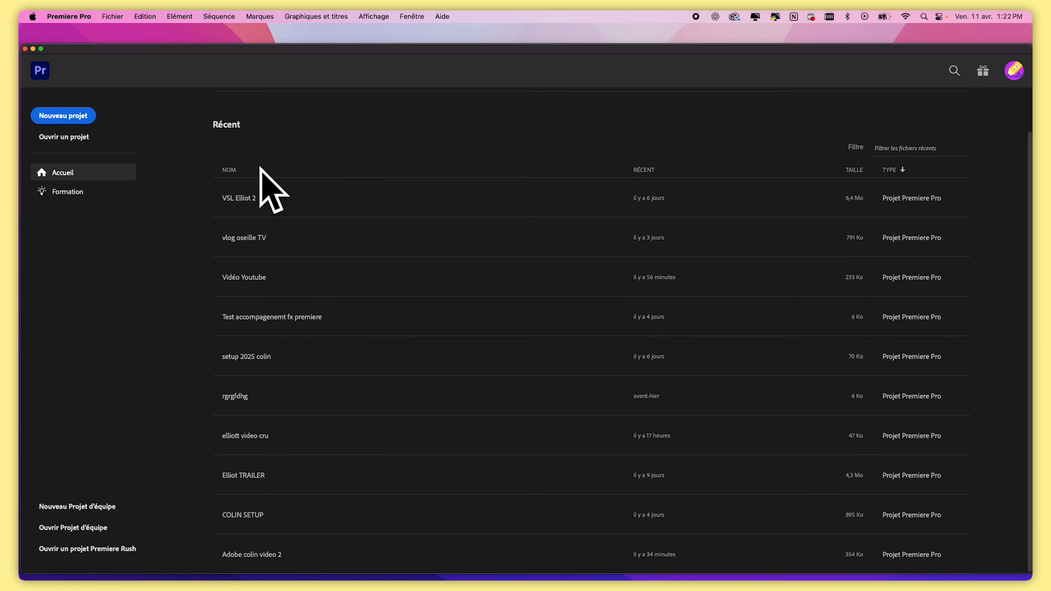
{"action": "scroll", "coordinate": [306, 298], "scroll_direction": "up", "scroll_amount": 2}
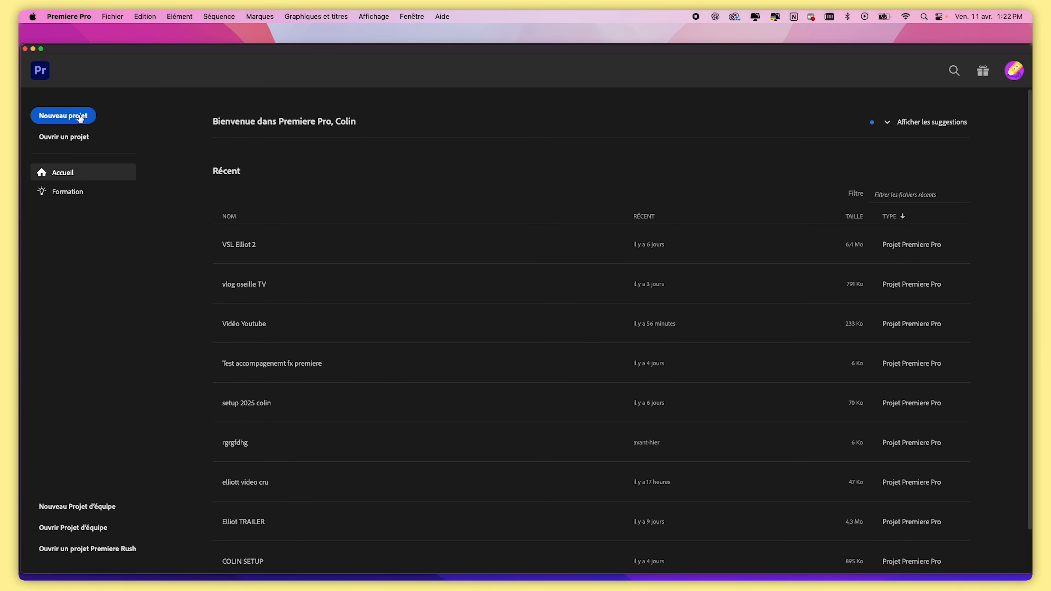
Start a new project and name it Vidéo Insta Youtube
{"action": "left_click", "coordinate": [67, 118]}
{"action": "type", "text": "Vidéo Insta"}
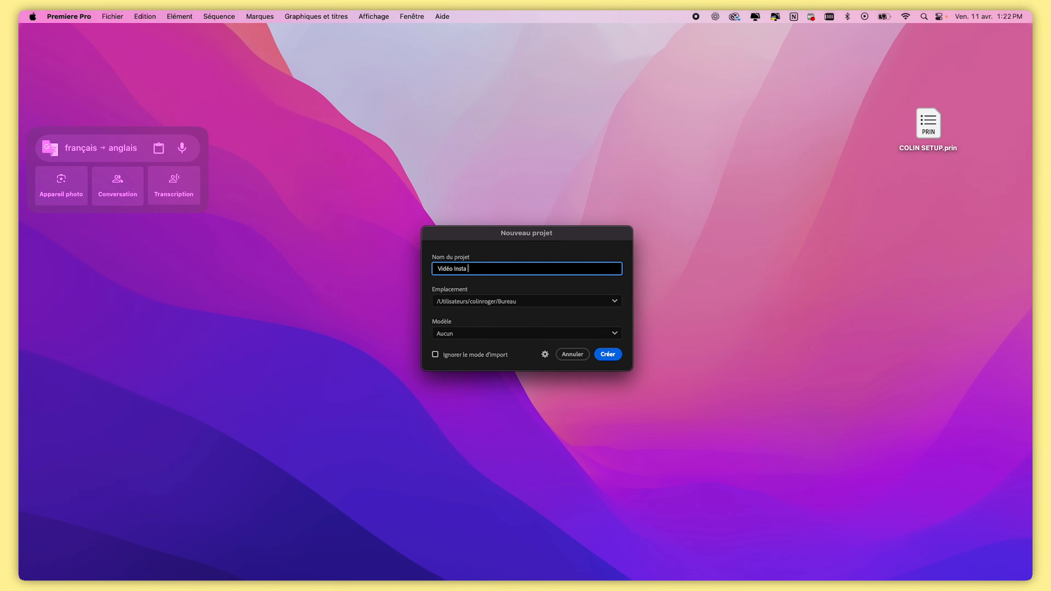
{"action": "type", "text": " Youtube"}
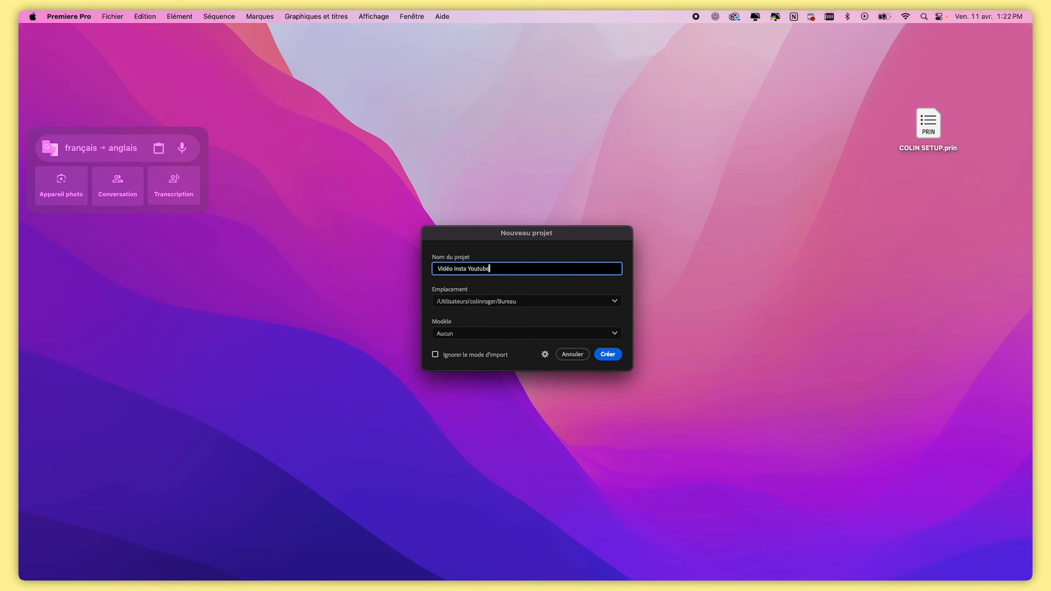
Set the project location to /Utilisateurs/colinroger/Documents/Adobe/Premiere Pro/25.0 and create the project
{"action": "left_click", "coordinate": [585, 305]}
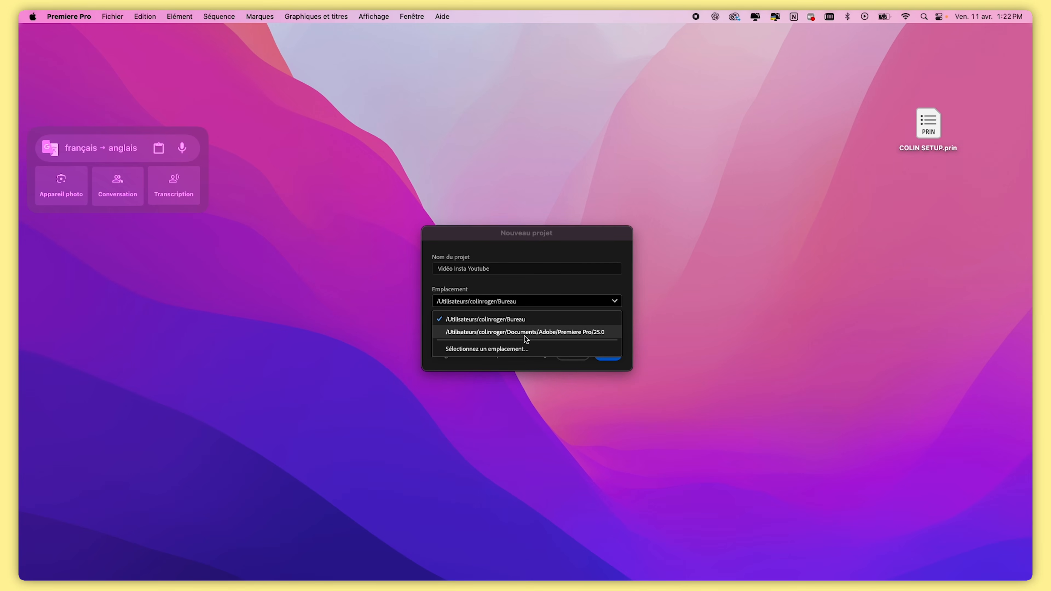
{"action": "left_click", "coordinate": [575, 333]}
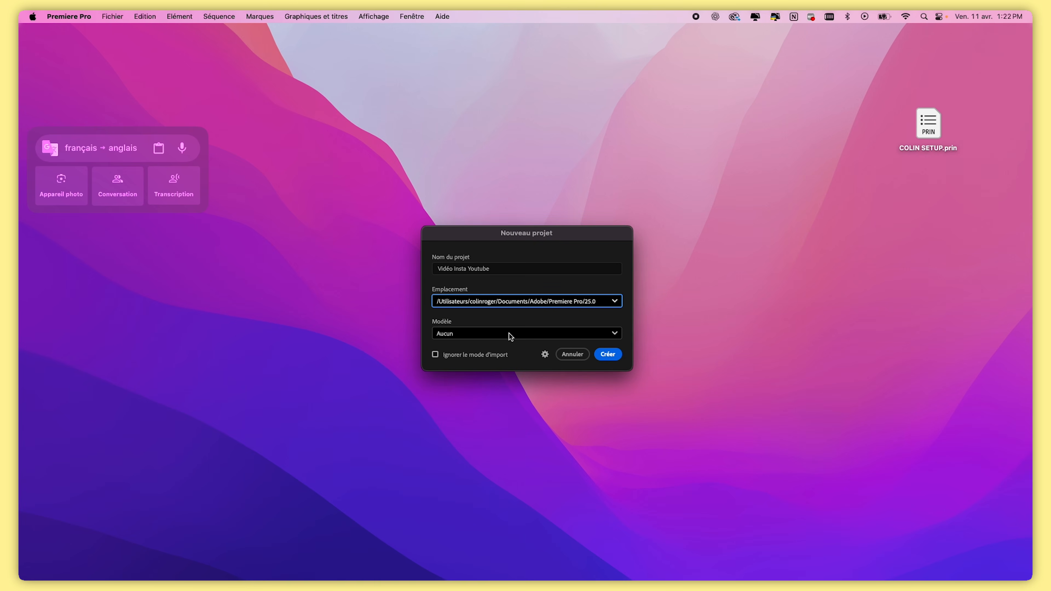
{"action": "left_click", "coordinate": [615, 358]}
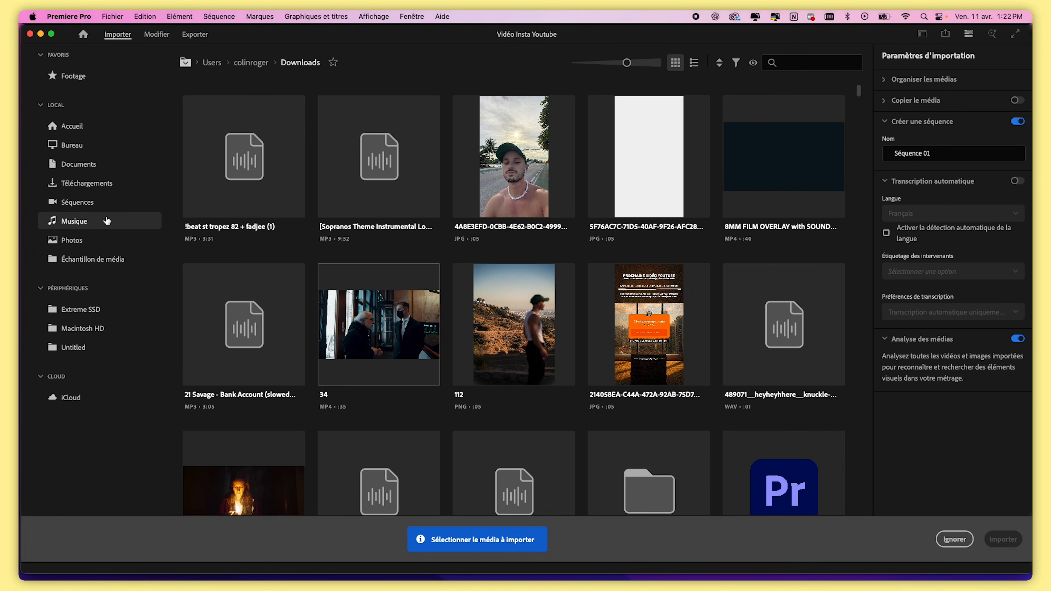
Skip the media import screen to go straight into the editing workspace
{"action": "left_click", "coordinate": [88, 140]}
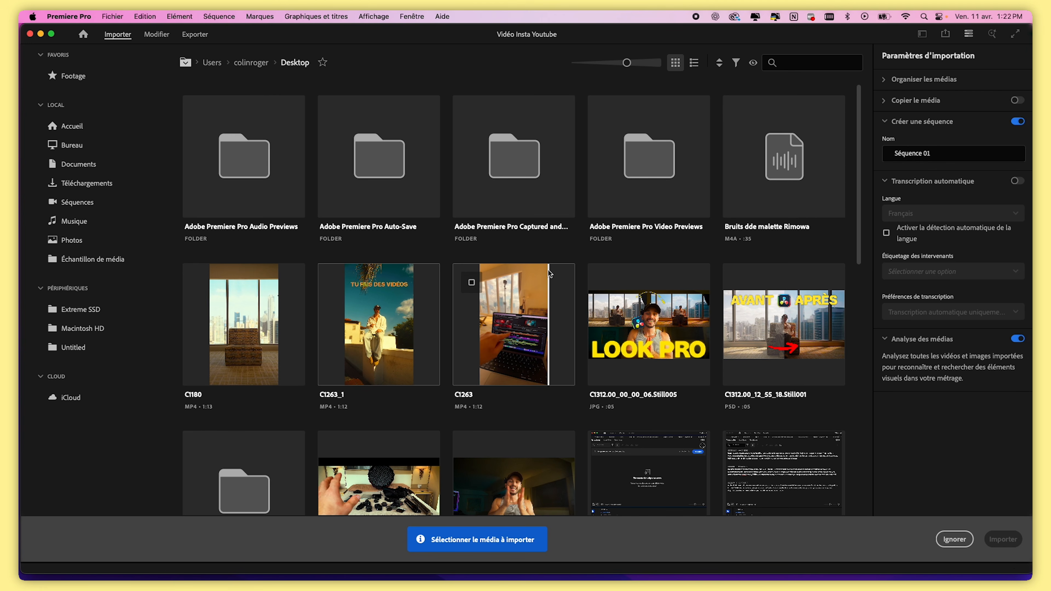
{"action": "left_click", "coordinate": [948, 537]}
{"action": "left_click", "coordinate": [531, 448]}
{"action": "left_click", "coordinate": [645, 274]}
{"action": "left_click", "coordinate": [388, 250]}
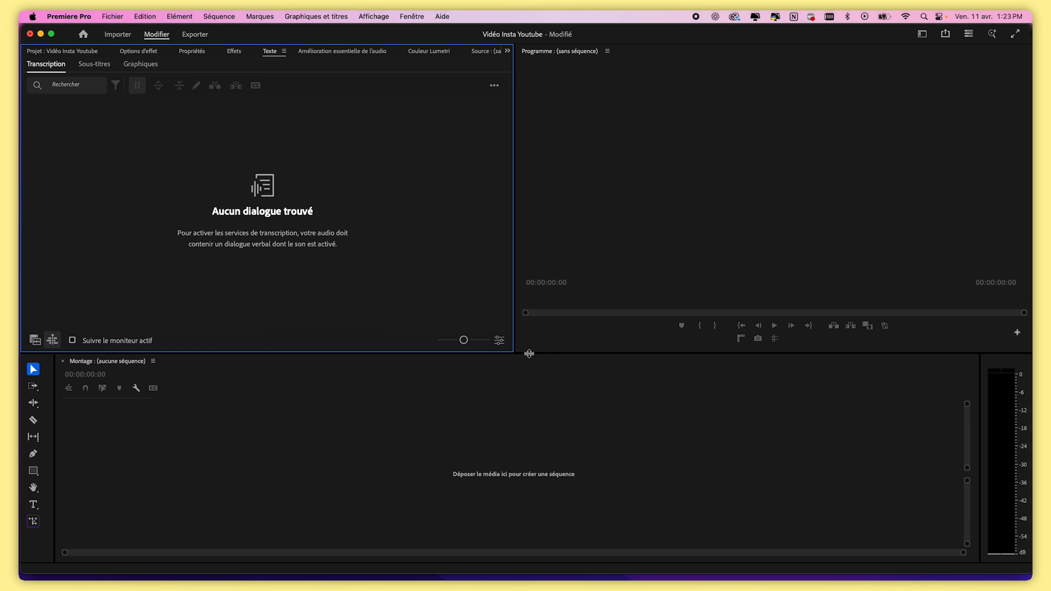
Reset the layout to the De base workspace with the Project panel shown
{"action": "left_click_drag", "start_coordinate": [528, 354], "coordinate": [595, 301]}
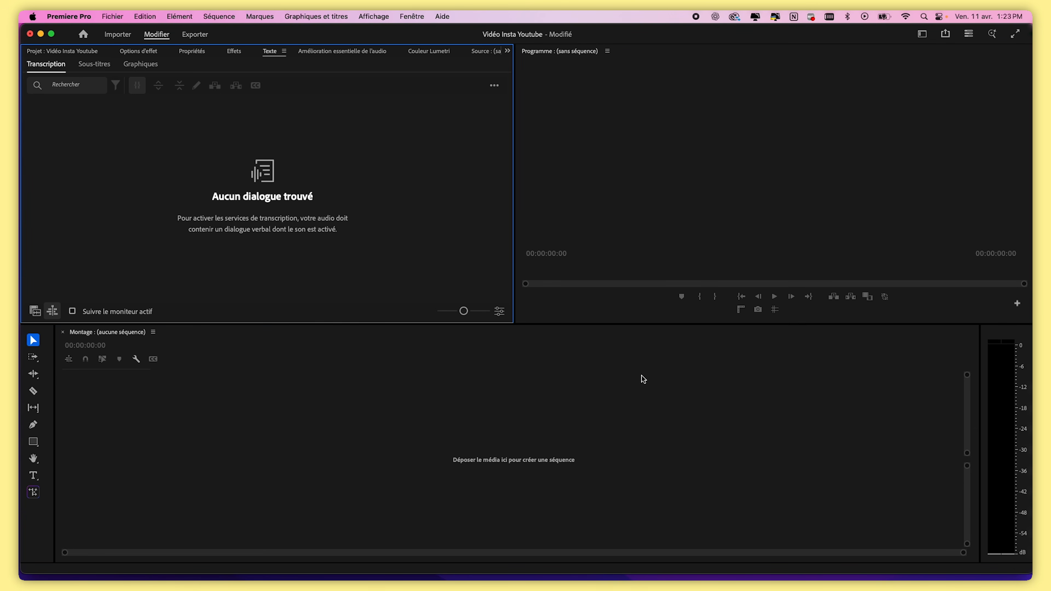
{"action": "left_click", "coordinate": [210, 439]}
{"action": "left_click", "coordinate": [71, 51]}
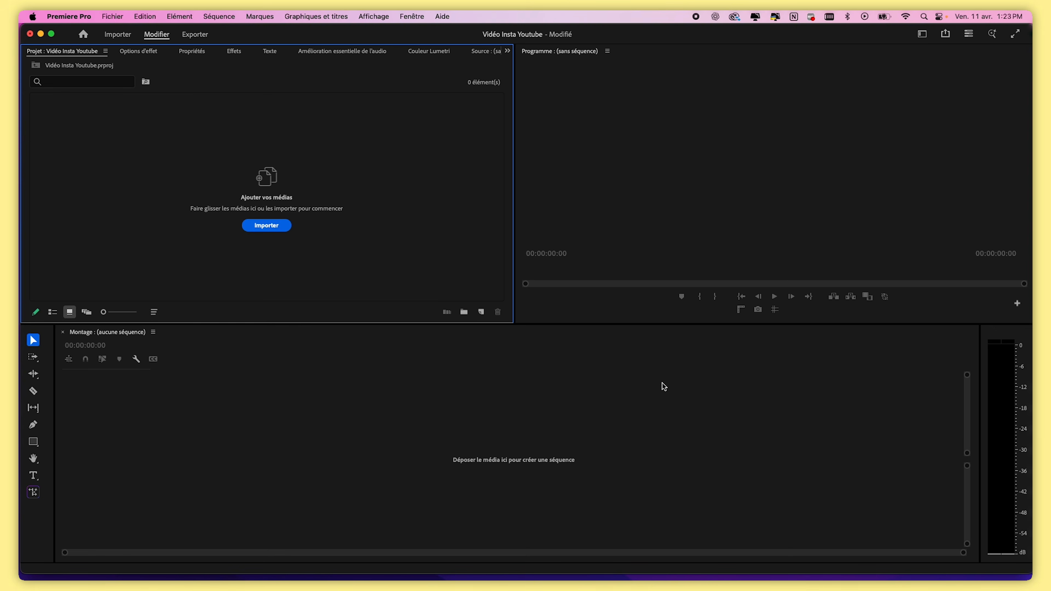
{"action": "left_click", "coordinate": [923, 35]}
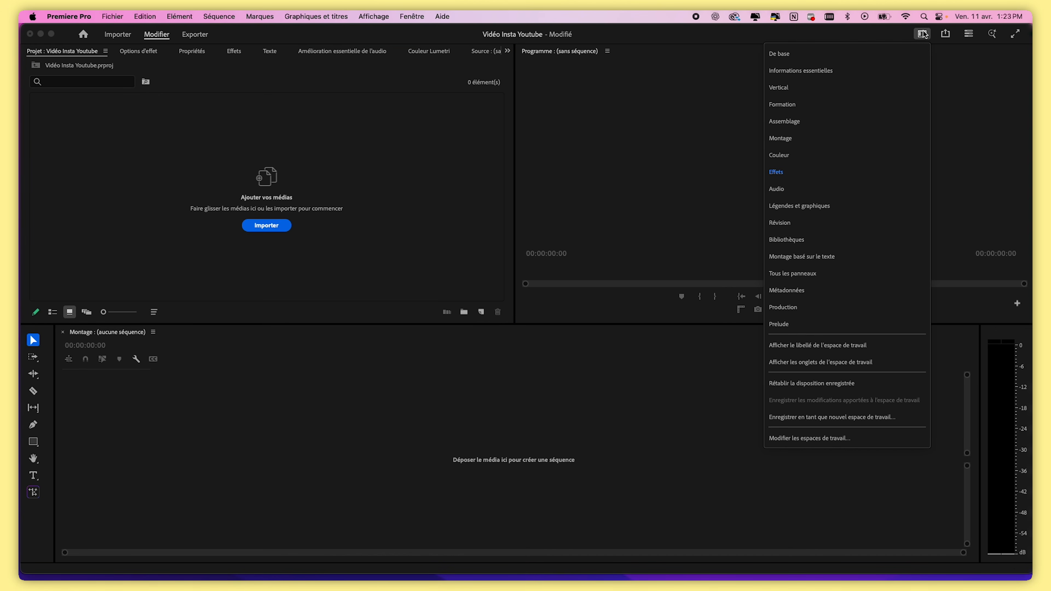
{"action": "left_click", "coordinate": [847, 57]}
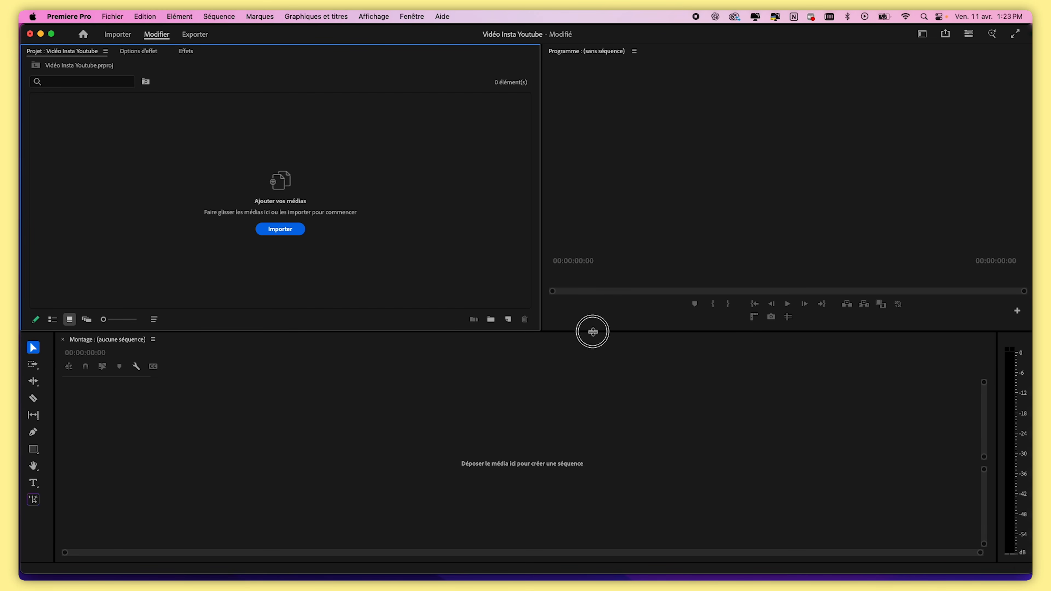
Adjust the panel dividers to make the upper panels taller and the Project panel narrower
{"action": "left_click_drag", "start_coordinate": [596, 331], "coordinate": [591, 355]}
{"action": "left_click_drag", "start_coordinate": [537, 244], "coordinate": [435, 269]}
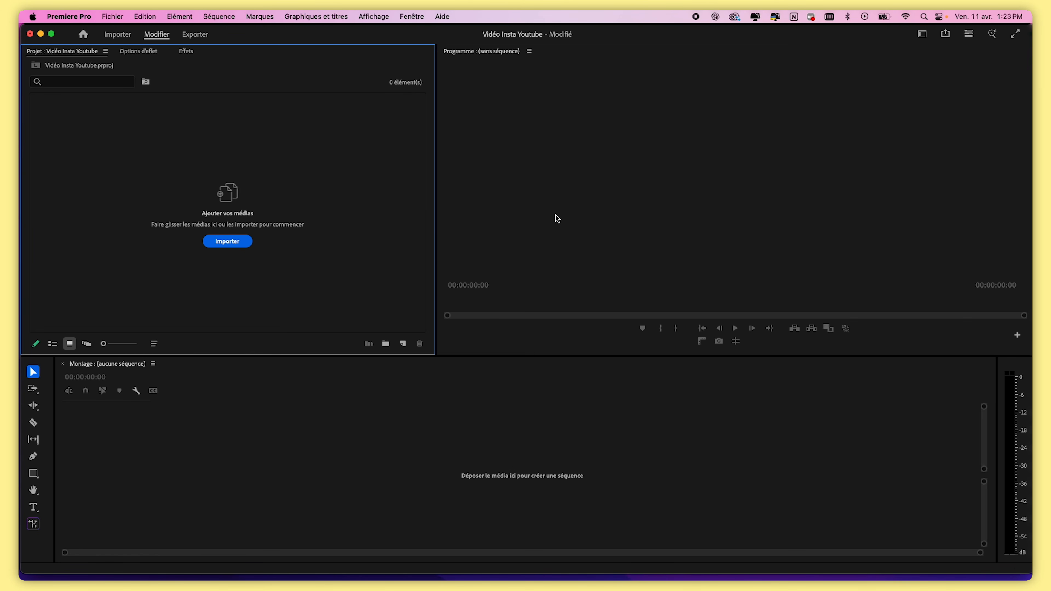
{"action": "left_click_drag", "start_coordinate": [436, 233], "coordinate": [499, 233]}
{"action": "left_click", "coordinate": [434, 428]}
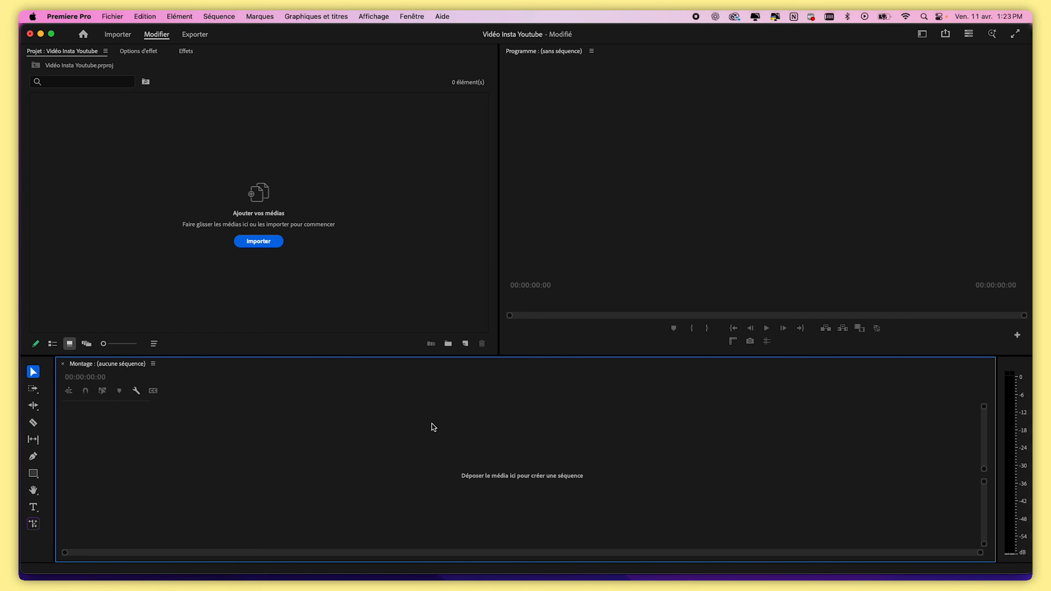
{"action": "left_click", "coordinate": [408, 17]}
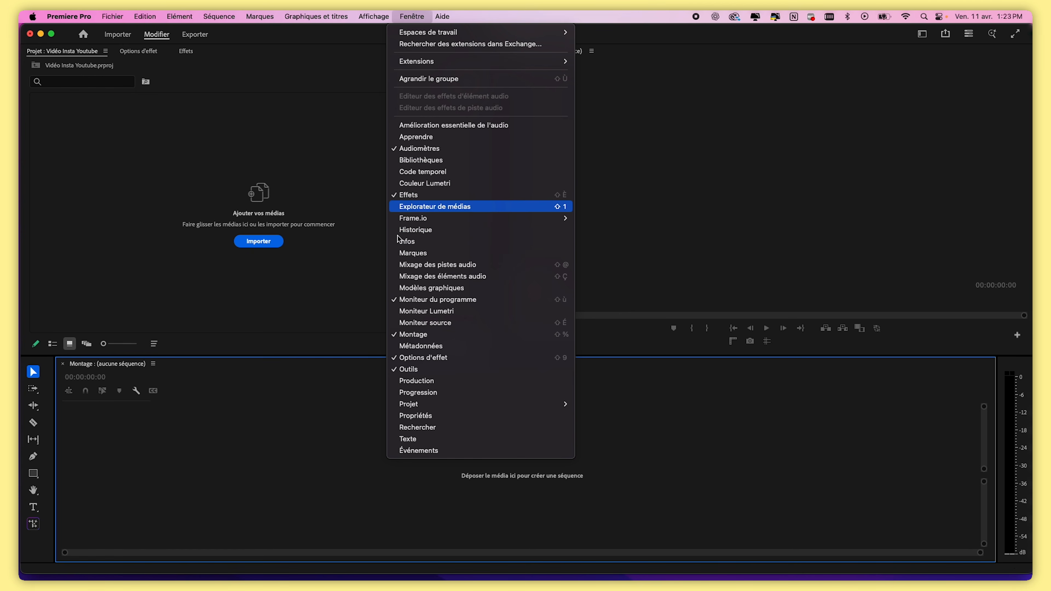
{"action": "left_click", "coordinate": [351, 422]}
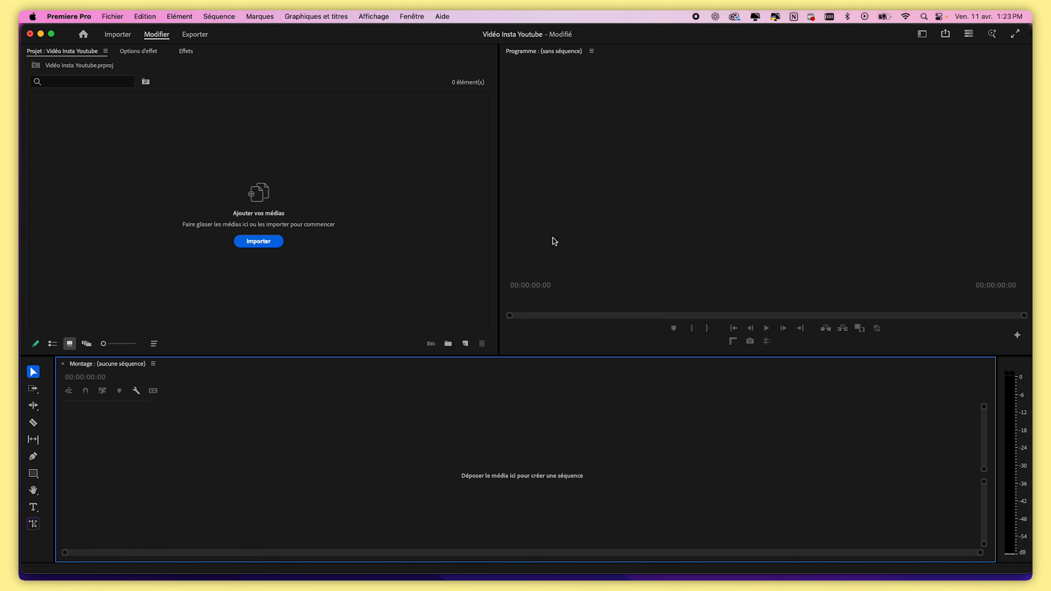
{"action": "left_click", "coordinate": [328, 245]}
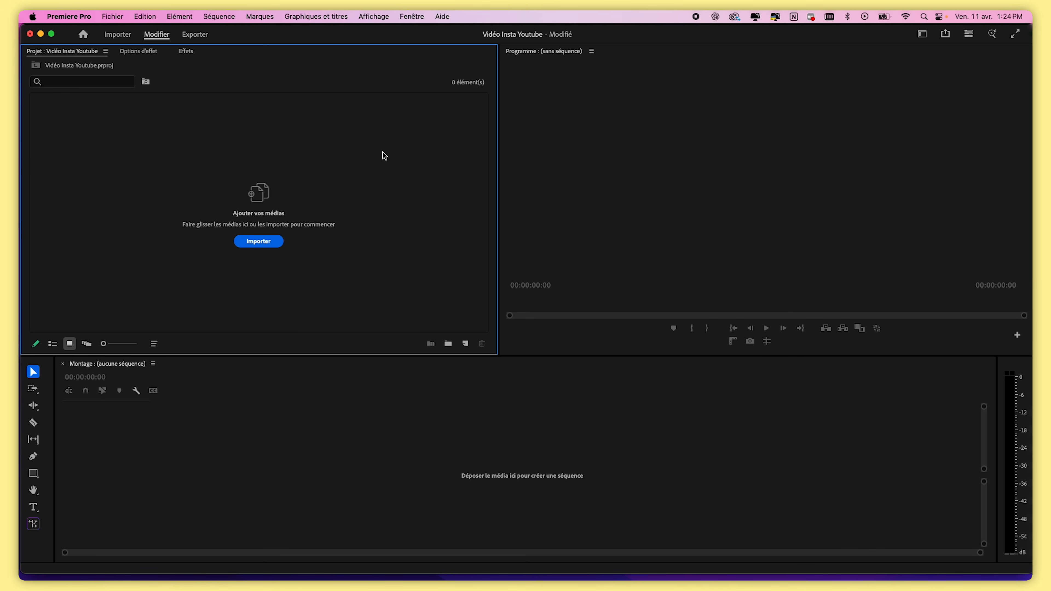
Create a new bin named Rush in the Project panel
{"action": "left_click", "coordinate": [449, 345]}
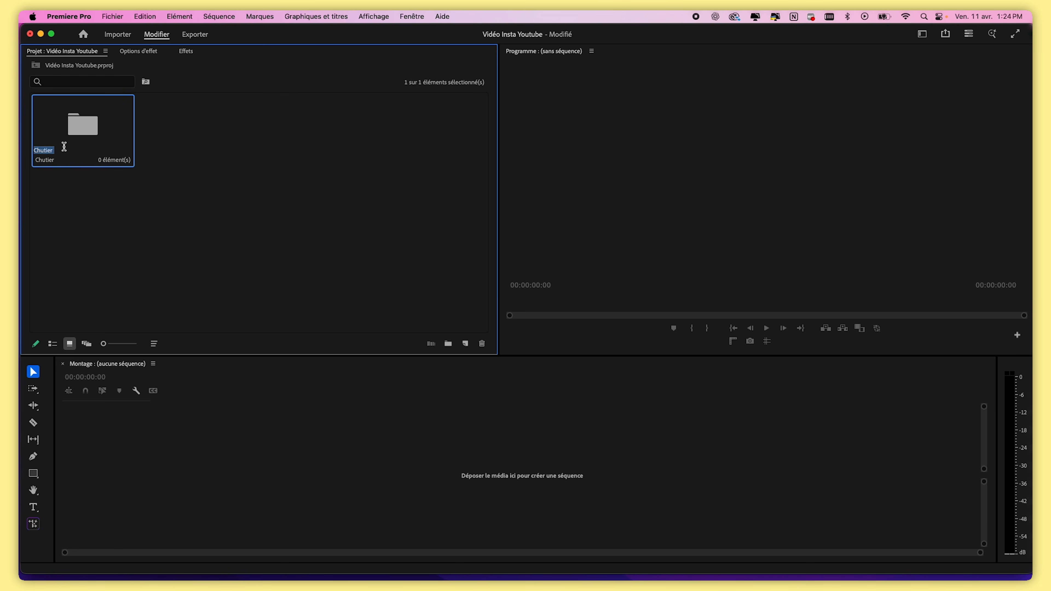
{"action": "type", "text": "Rush"}
{"action": "left_click", "coordinate": [71, 214]}
Create a second bin named Musique
{"action": "left_click", "coordinate": [448, 344]}
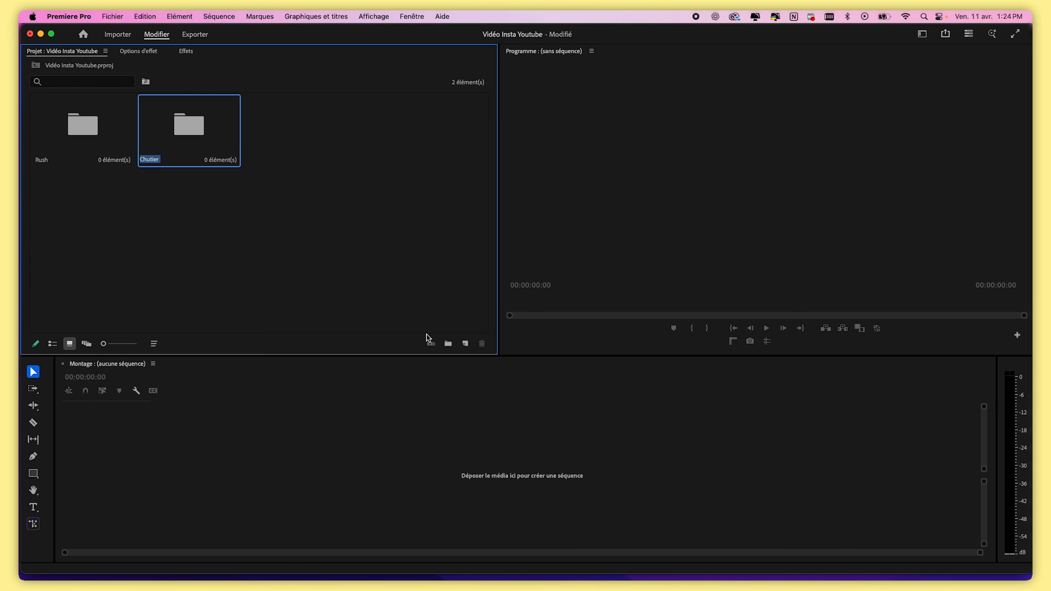
{"action": "type", "text": "Music"}
{"action": "type", "text": "ue"}
{"action": "key", "text": "Return"}
Create a third bin named Riser
{"action": "left_click", "coordinate": [448, 343]}
{"action": "type", "text": "Riser"}
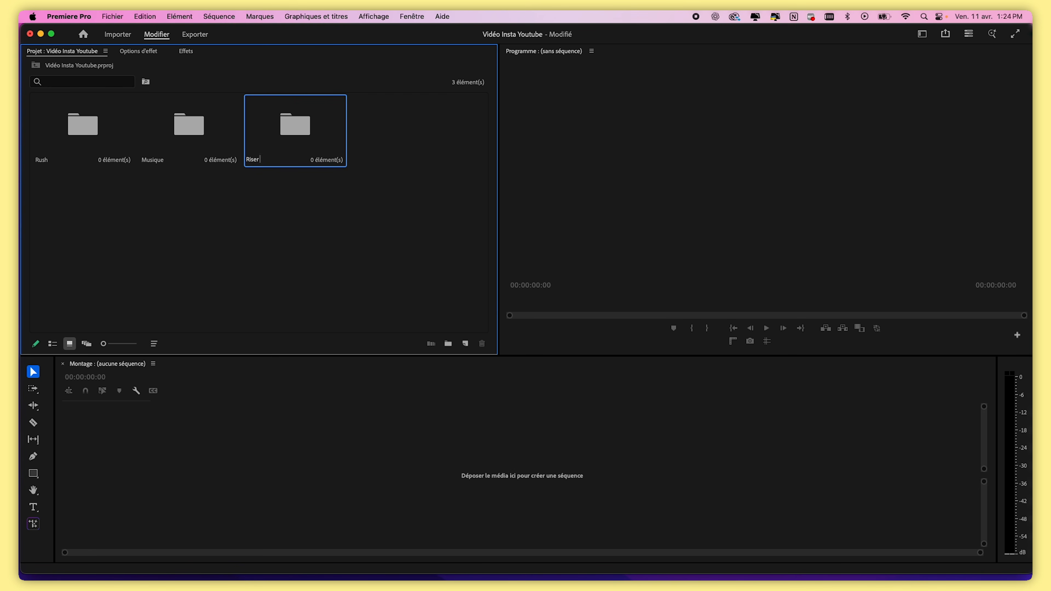
{"action": "key", "text": "Return"}
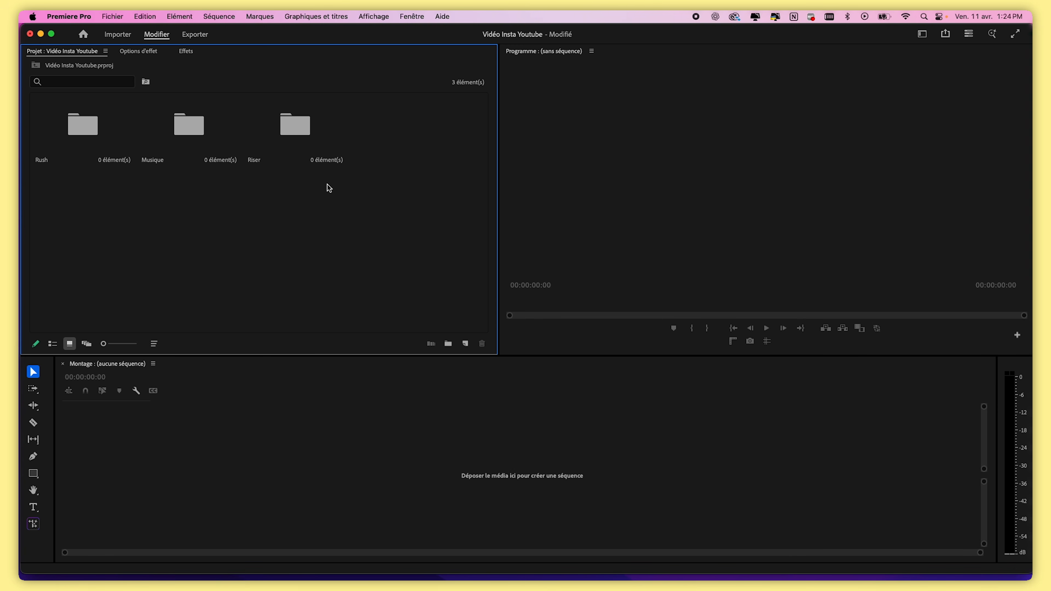
Open the CLIP folder on the Untitled drive and add all its clips into the Rush bin
{"action": "key", "text": "super+Tab"}
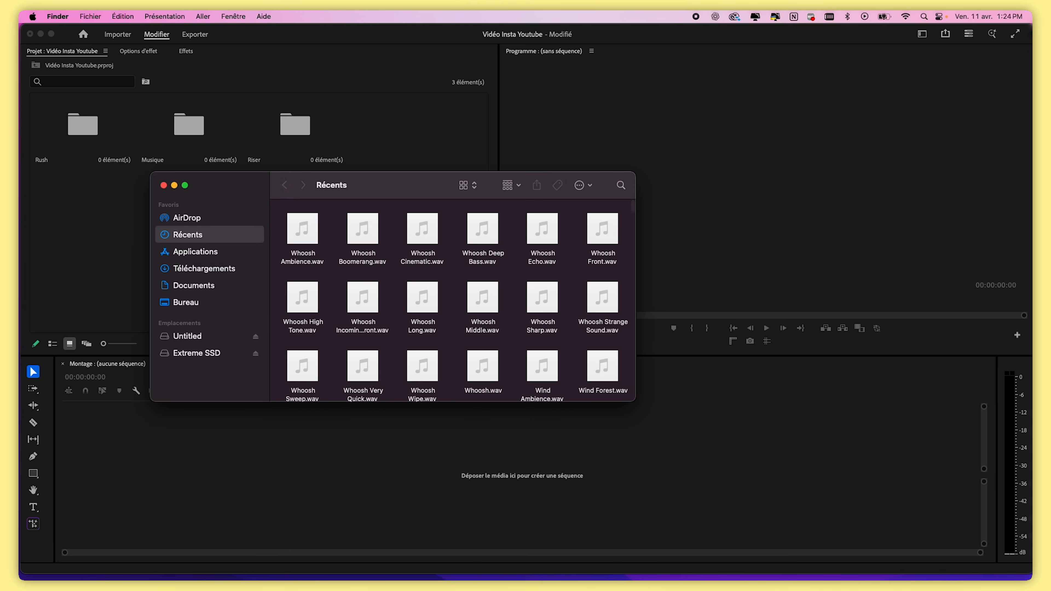
{"action": "left_click_drag", "start_coordinate": [377, 194], "coordinate": [590, 160]}
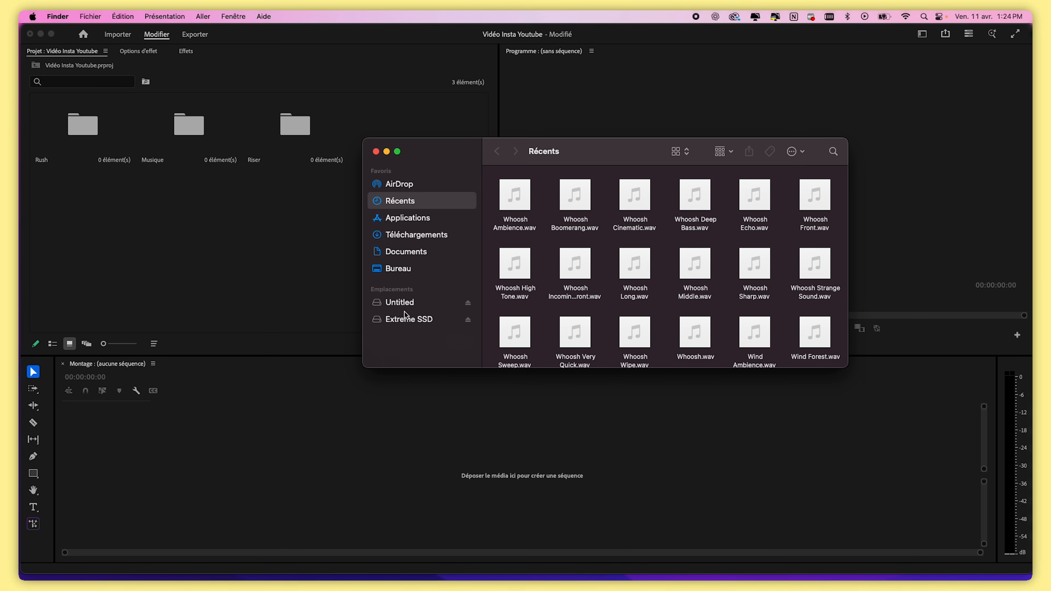
{"action": "left_click", "coordinate": [415, 305]}
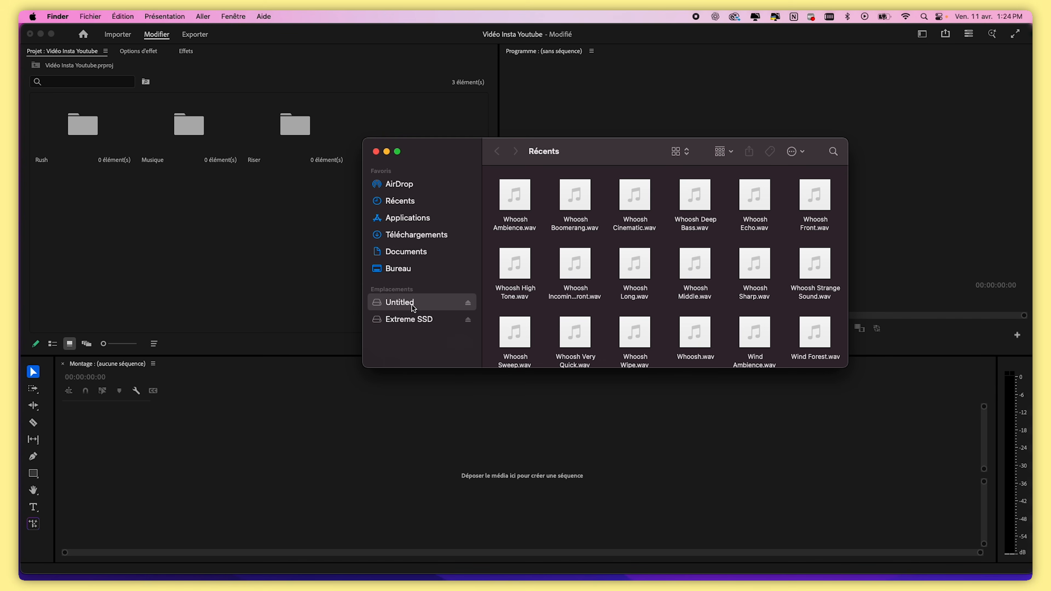
{"action": "double_click", "coordinate": [516, 191]}
{"action": "scroll", "coordinate": [532, 261], "scroll_direction": "down", "scroll_amount": 1}
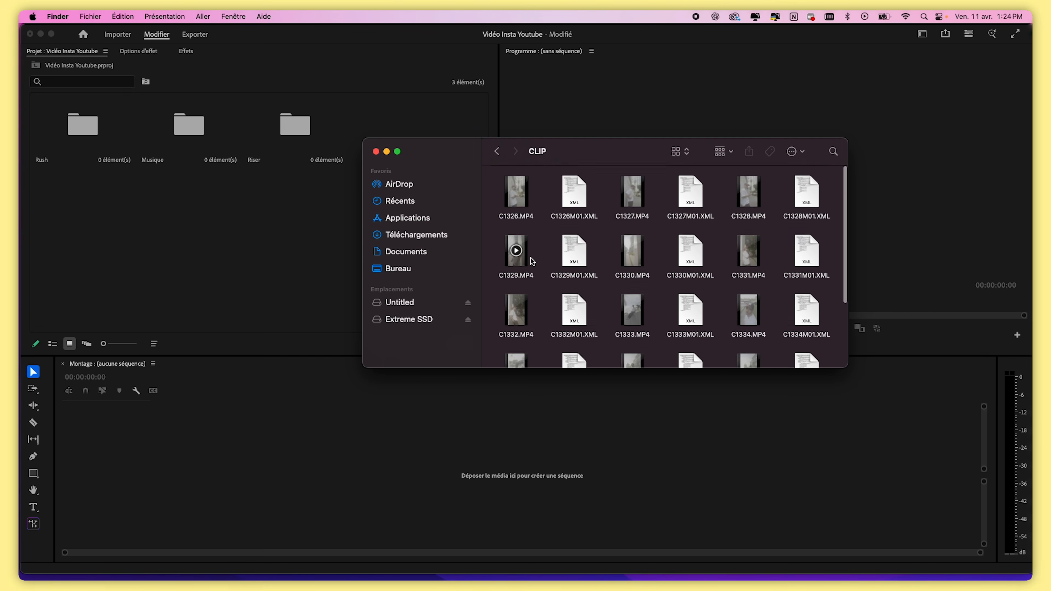
{"action": "scroll", "coordinate": [532, 261], "scroll_direction": "down", "scroll_amount": 3}
{"action": "left_click_drag", "start_coordinate": [817, 357], "coordinate": [524, 197]}
{"action": "double_click", "coordinate": [83, 125]}
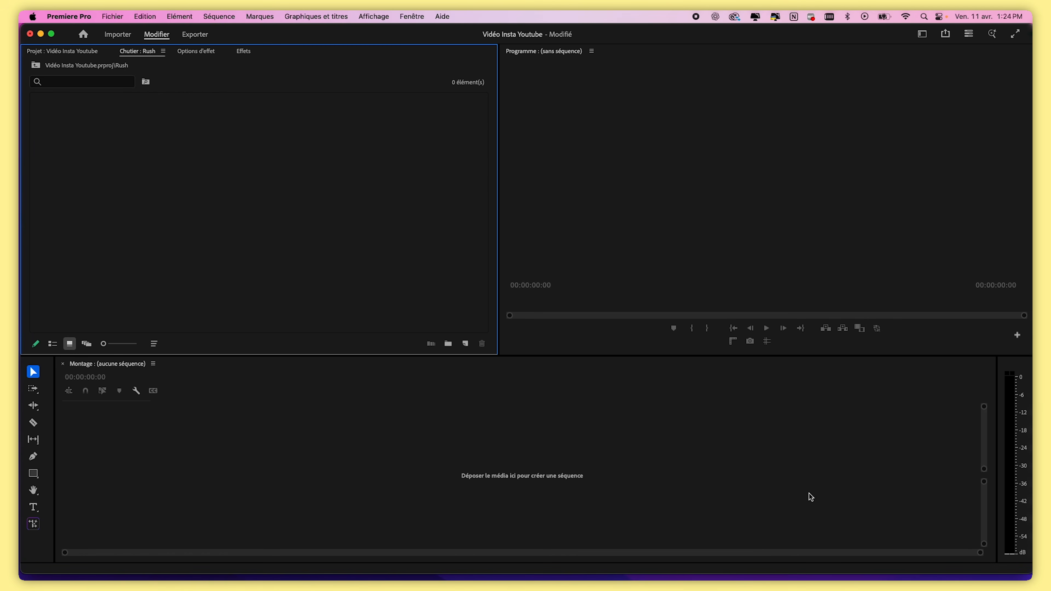
{"action": "key", "text": "super+Tab"}
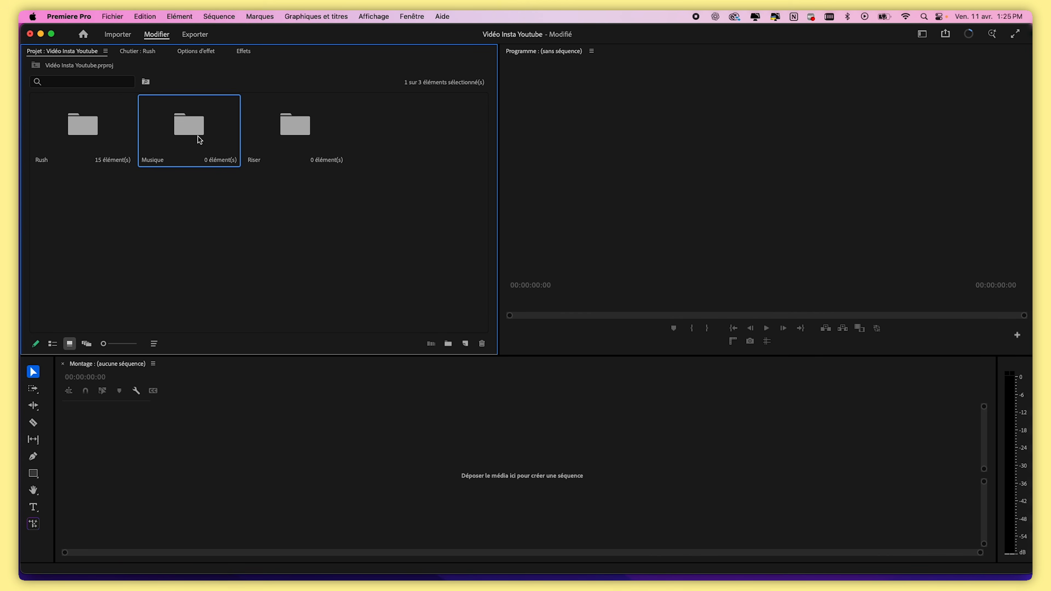
Open the Musique bin and import the new day - 84bpm music track into it
{"action": "double_click", "coordinate": [199, 139]}
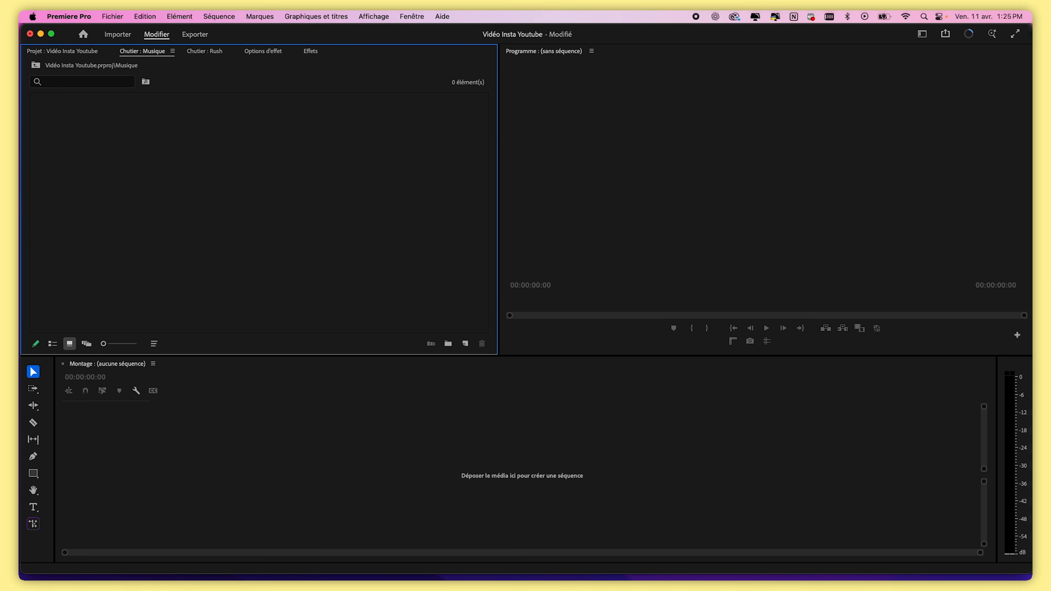
{"action": "key", "text": "super+Tab"}
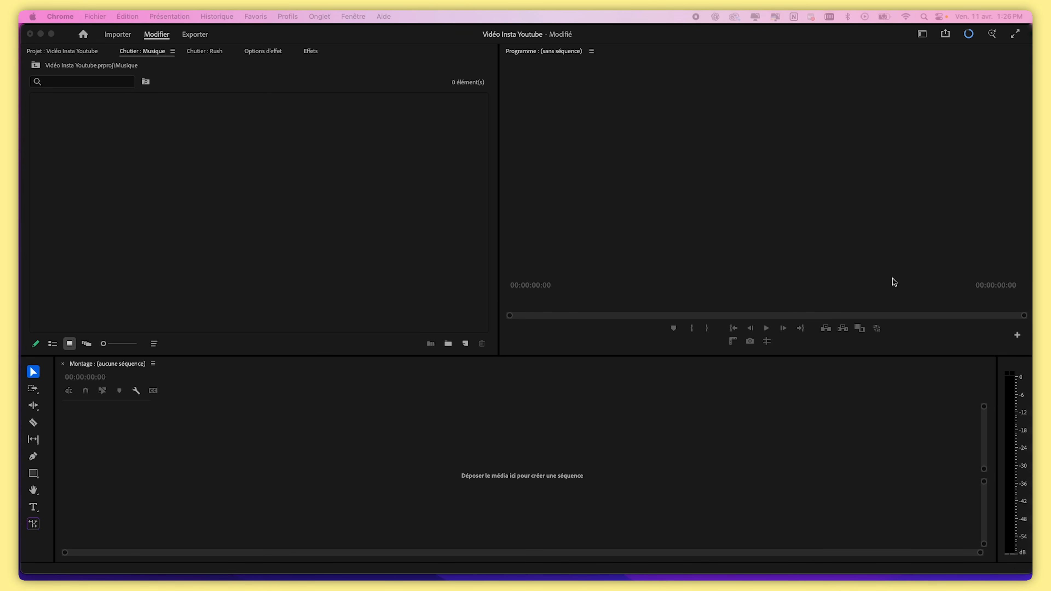
{"action": "left_click_drag", "start_coordinate": [932, 263], "coordinate": [211, 221]}
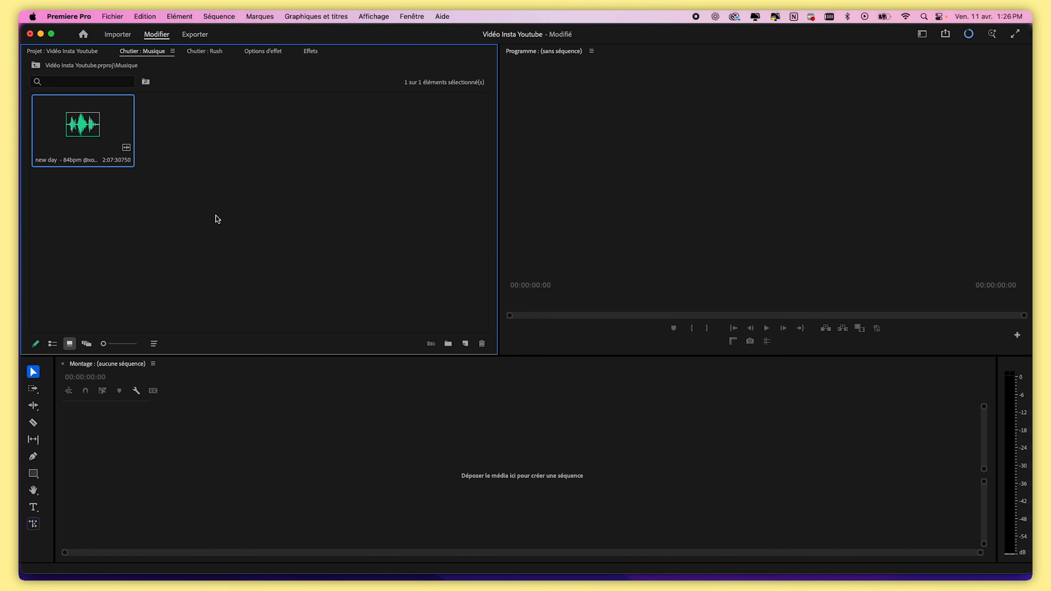
{"action": "left_click", "coordinate": [145, 199]}
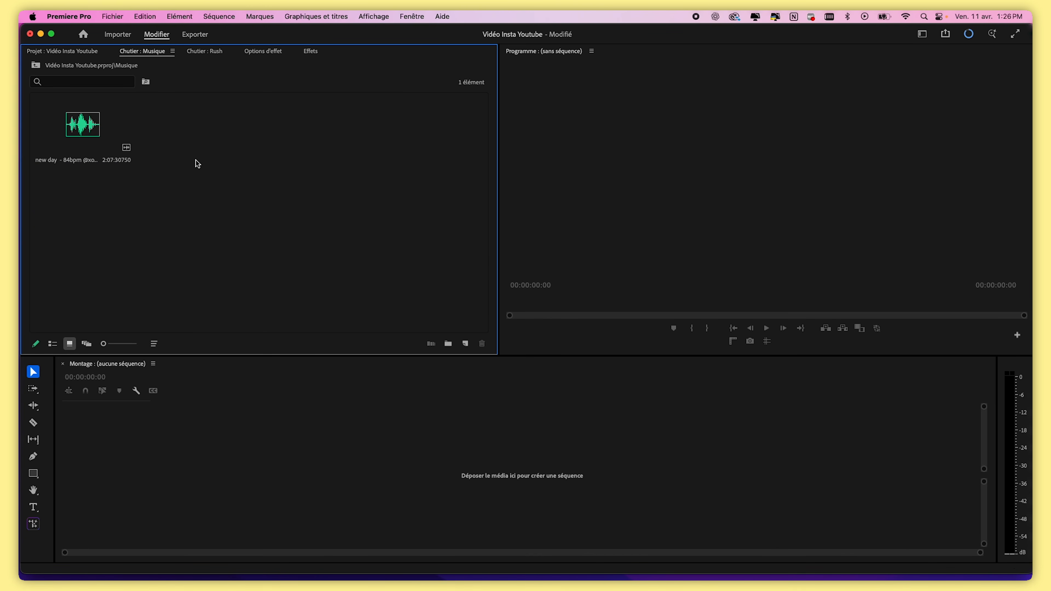
Return to the project root and open the Riser bin
{"action": "left_click", "coordinate": [35, 65]}
{"action": "left_click", "coordinate": [206, 247]}
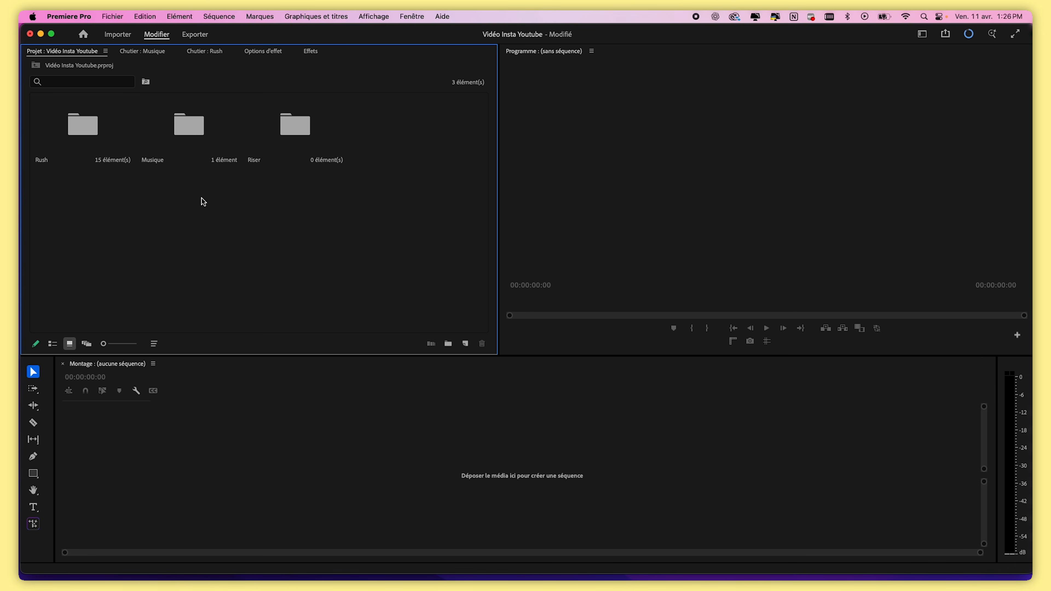
{"action": "double_click", "coordinate": [293, 141]}
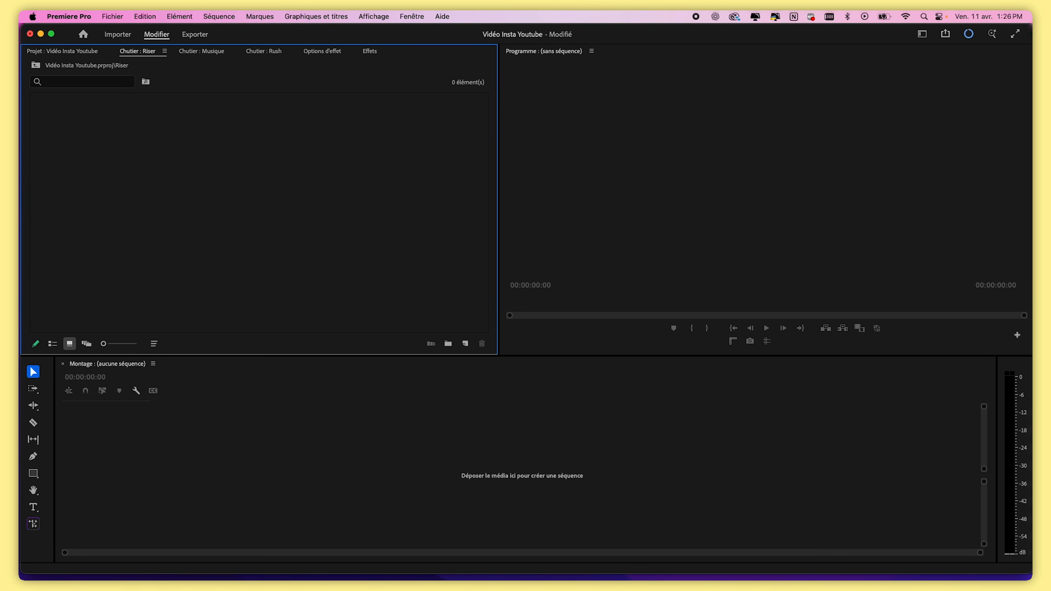
Add the Risers folder from the desktop into the Riser bin and open it
{"action": "key", "text": "super+Tab"}
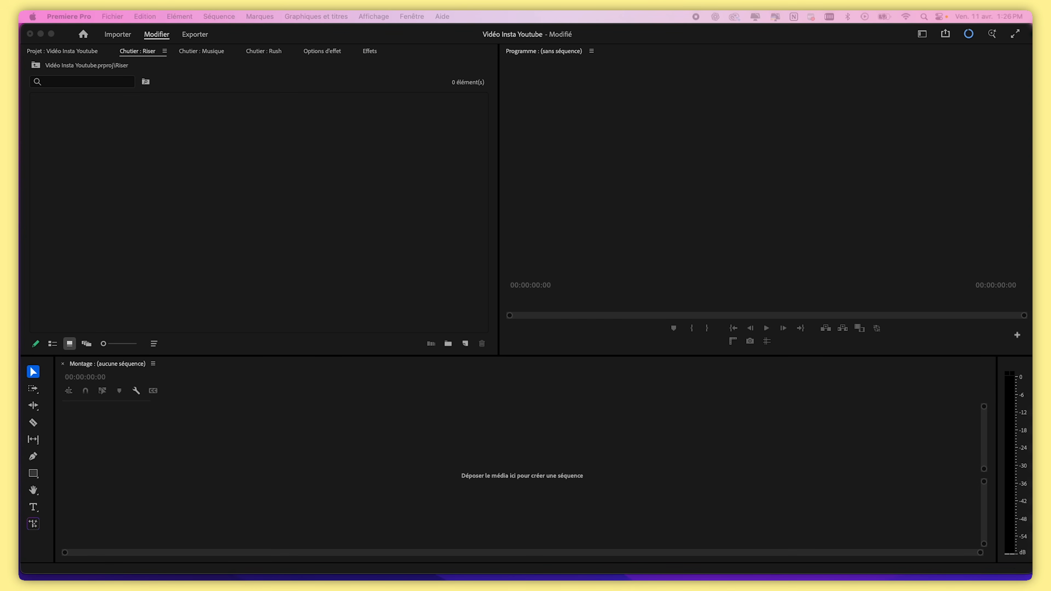
{"action": "left_click_drag", "start_coordinate": [500, 216], "coordinate": [215, 197]}
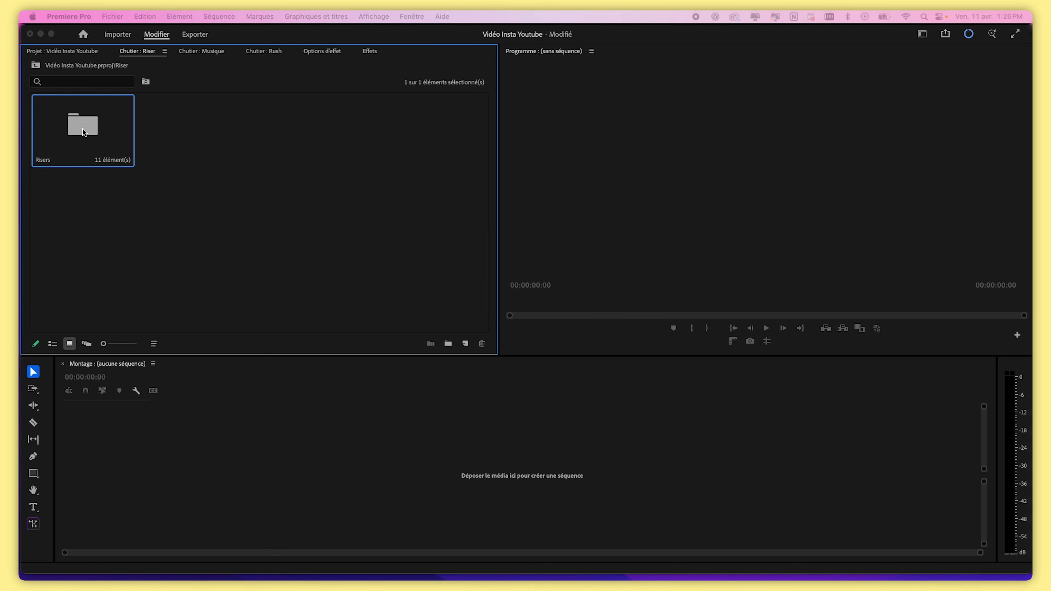
{"action": "double_click", "coordinate": [88, 127]}
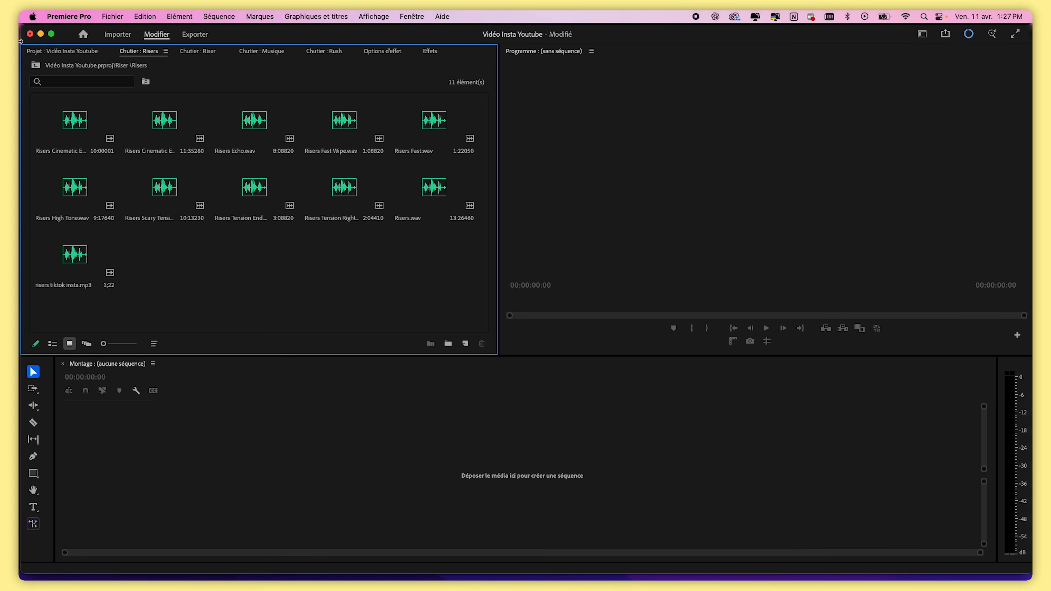
Return to the project root, open the Rush bin and preview clip C1336.MP4 in the source monitor
{"action": "left_click", "coordinate": [35, 65]}
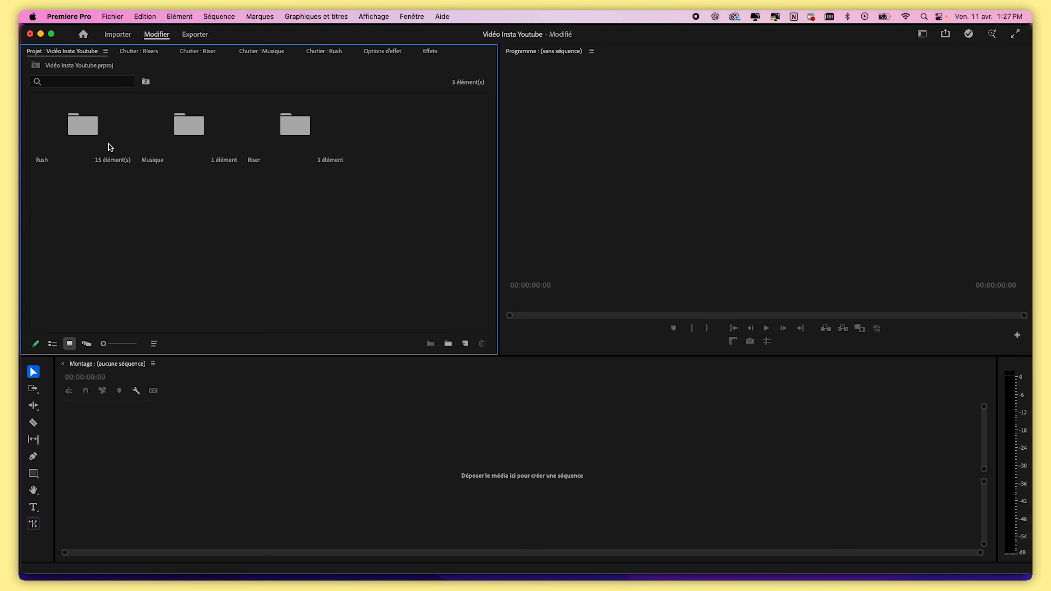
{"action": "double_click", "coordinate": [91, 118]}
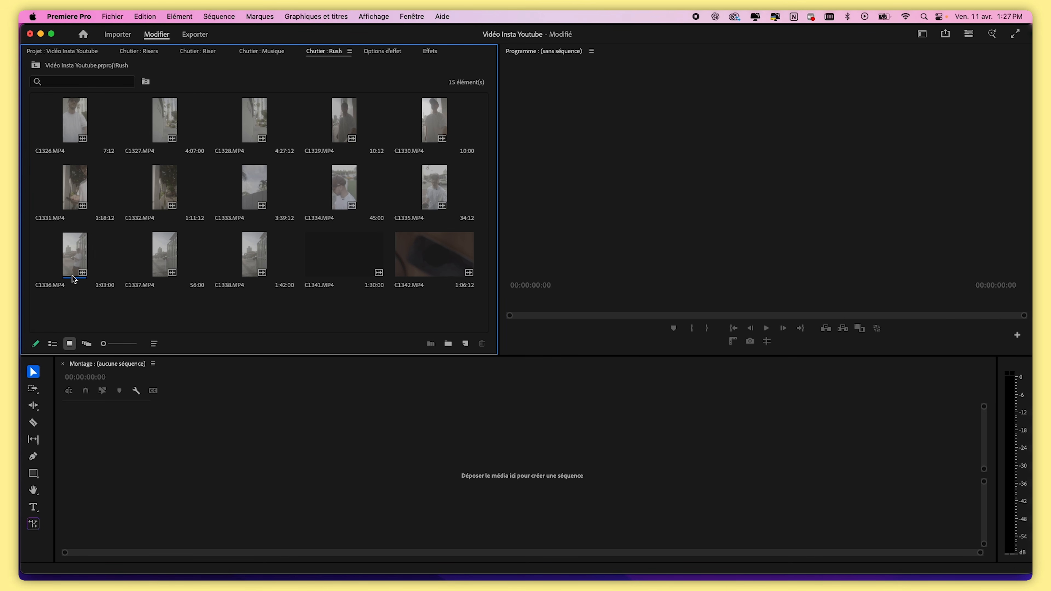
{"action": "double_click", "coordinate": [79, 254]}
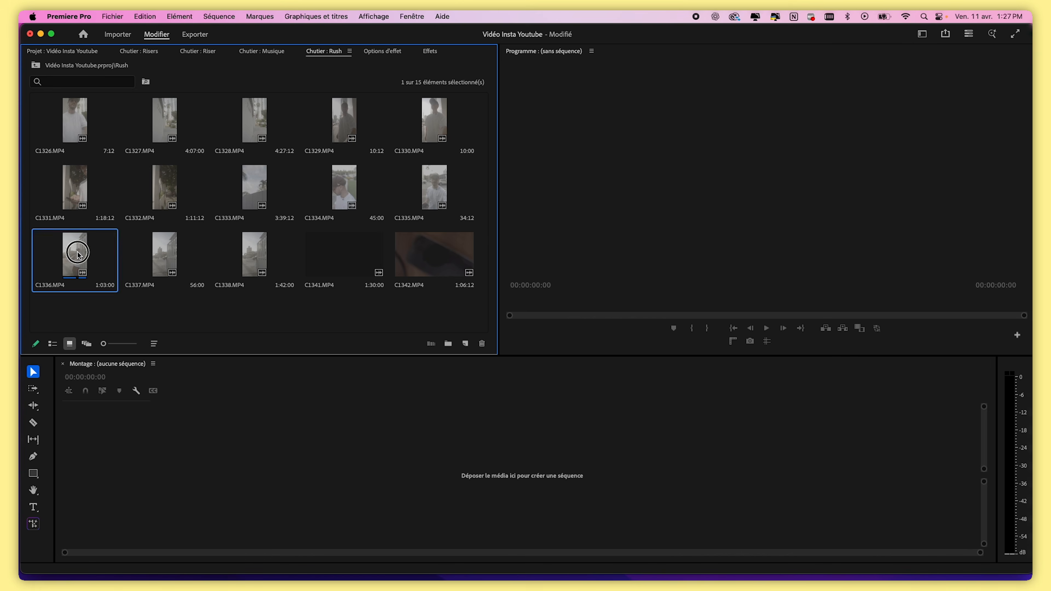
{"action": "mouse_move", "coordinate": [656, 316]}
{"action": "left_mouse_down"}
{"action": "mouse_move", "coordinate": [706, 317]}
{"action": "mouse_move", "coordinate": [660, 316]}
{"action": "left_mouse_up"}
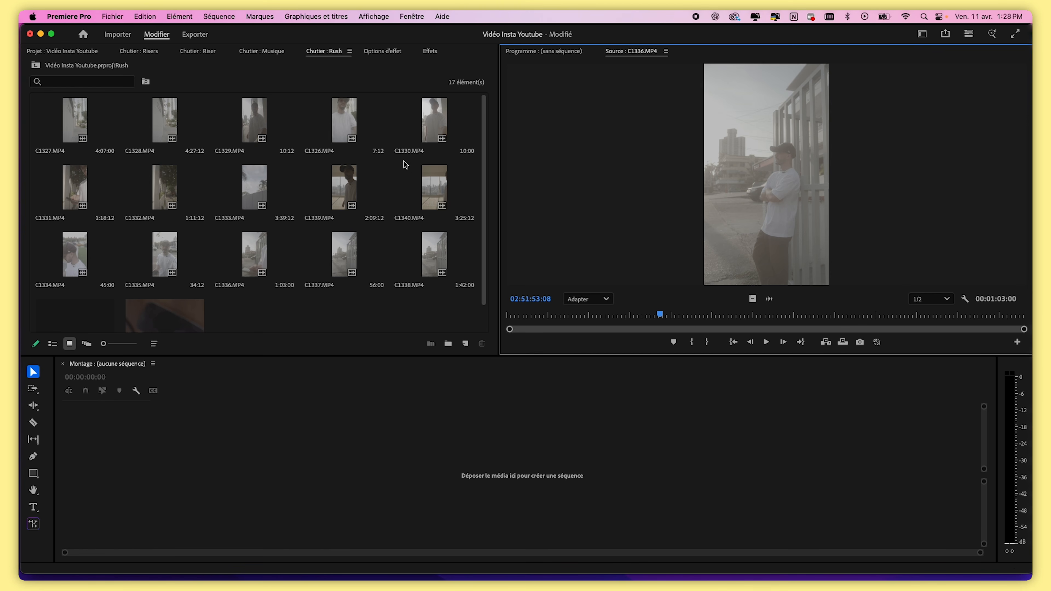
Drag clip C1336.MP4 into the empty timeline to create a sequence, then adjust the track heights and timeline zoom
{"action": "left_click_drag", "start_coordinate": [760, 245], "coordinate": [225, 474]}
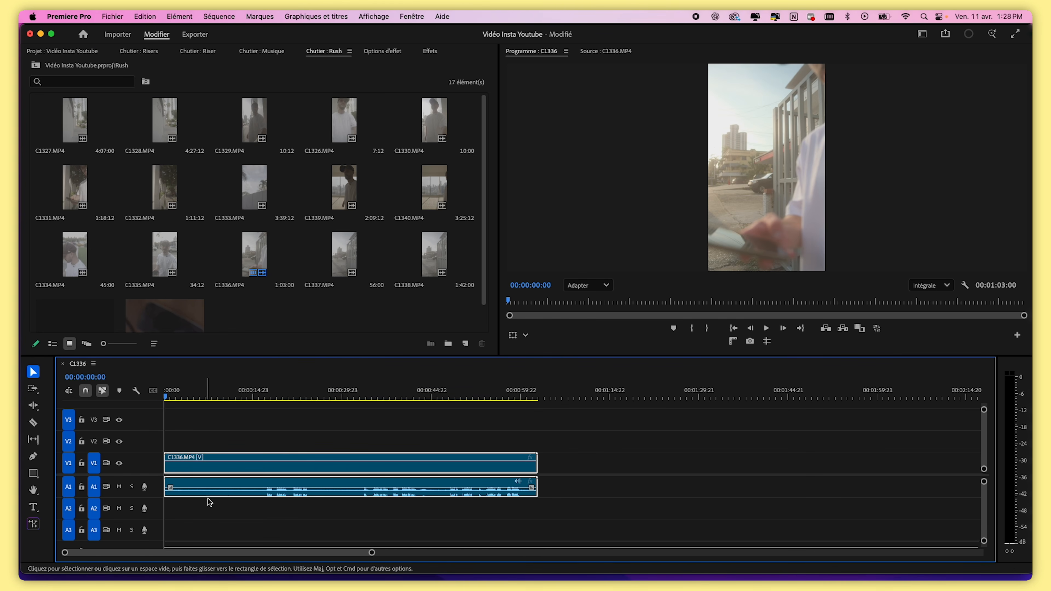
{"action": "left_click", "coordinate": [258, 430]}
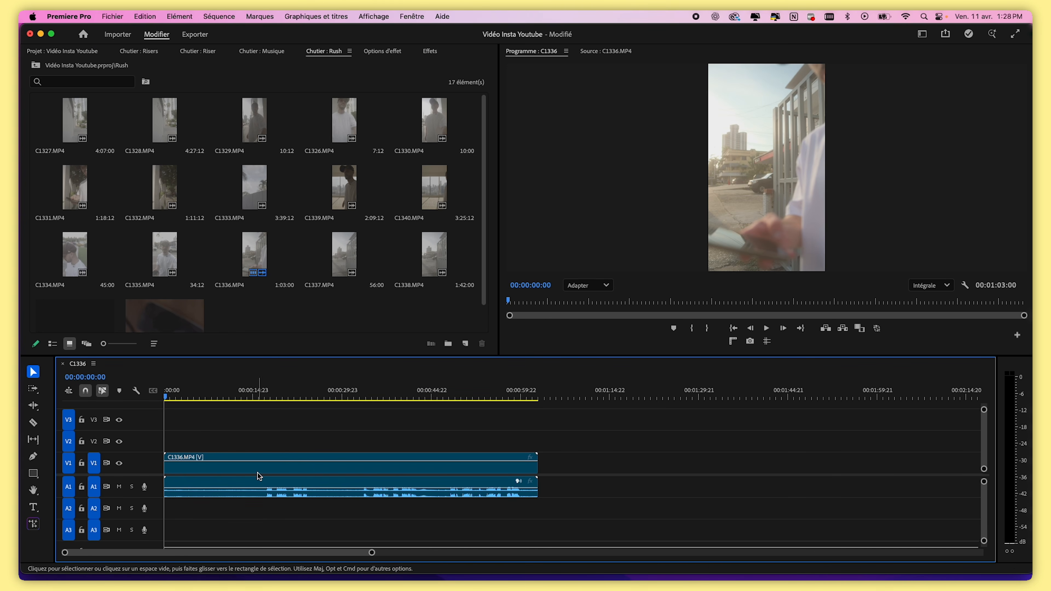
{"action": "left_click", "coordinate": [253, 485]}
{"action": "left_click", "coordinate": [249, 526]}
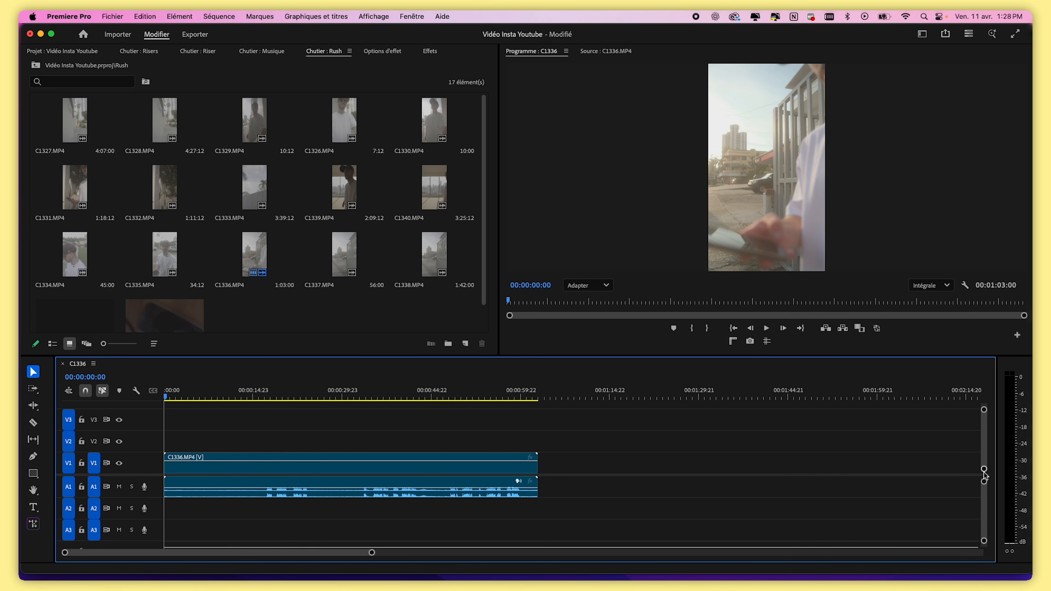
{"action": "left_click_drag", "start_coordinate": [984, 475], "coordinate": [984, 470]}
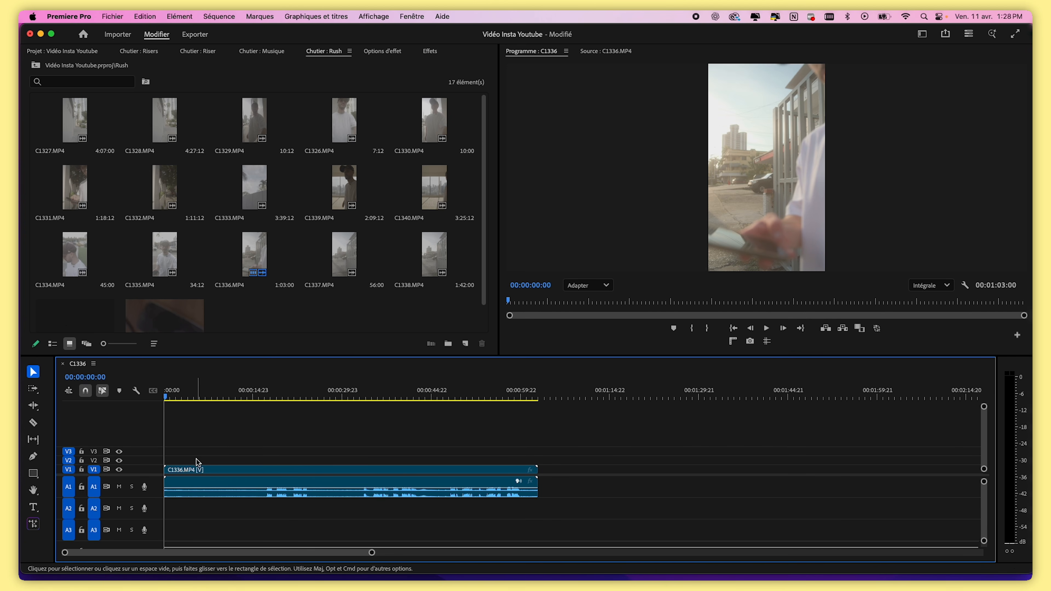
{"action": "left_click_drag", "start_coordinate": [984, 469], "coordinate": [985, 480]}
{"action": "left_click_drag", "start_coordinate": [373, 554], "coordinate": [472, 553]}
{"action": "left_click_drag", "start_coordinate": [617, 536], "coordinate": [853, 542]}
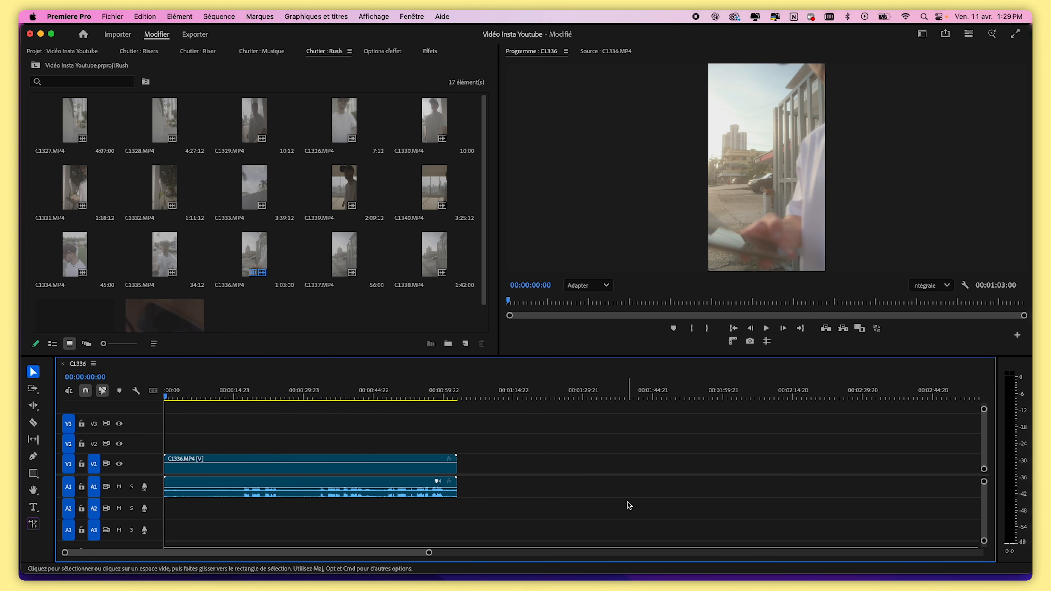
Append clips C1333.MP4, C1334.MP4 and C1340.MP4 to the sequence after C1336.MP4
{"action": "left_click_drag", "start_coordinate": [255, 187], "coordinate": [457, 472]}
{"action": "left_click_drag", "start_coordinate": [380, 552], "coordinate": [624, 553]}
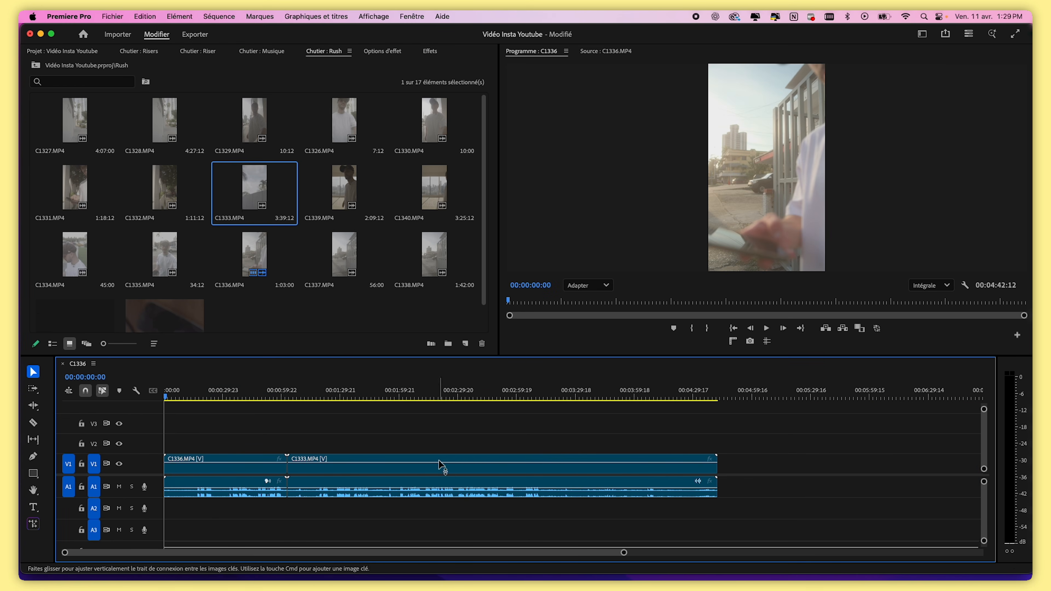
{"action": "left_click", "coordinate": [408, 397]}
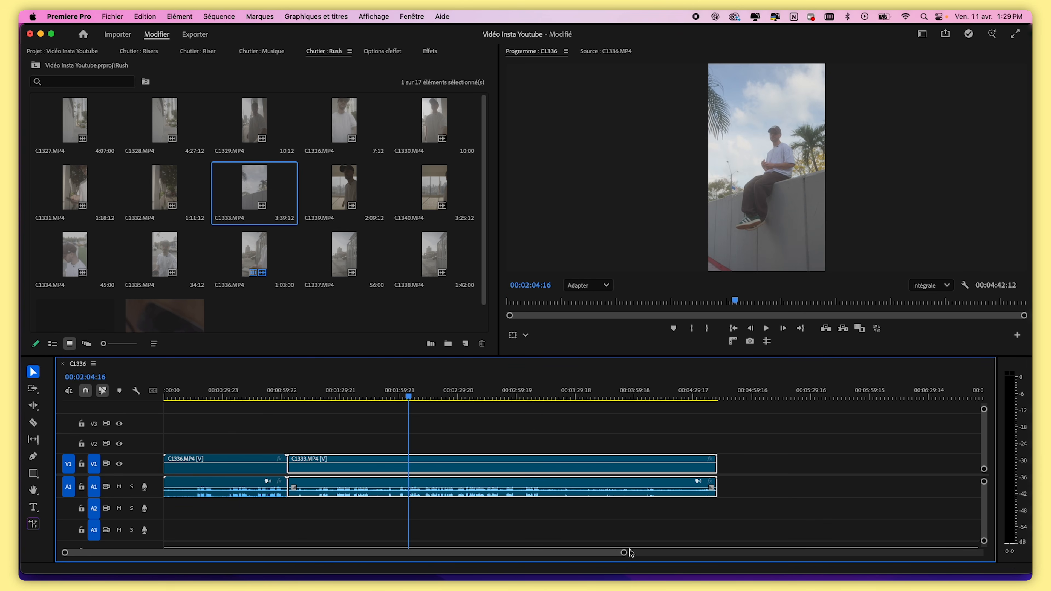
{"action": "left_click_drag", "start_coordinate": [629, 554], "coordinate": [740, 552]}
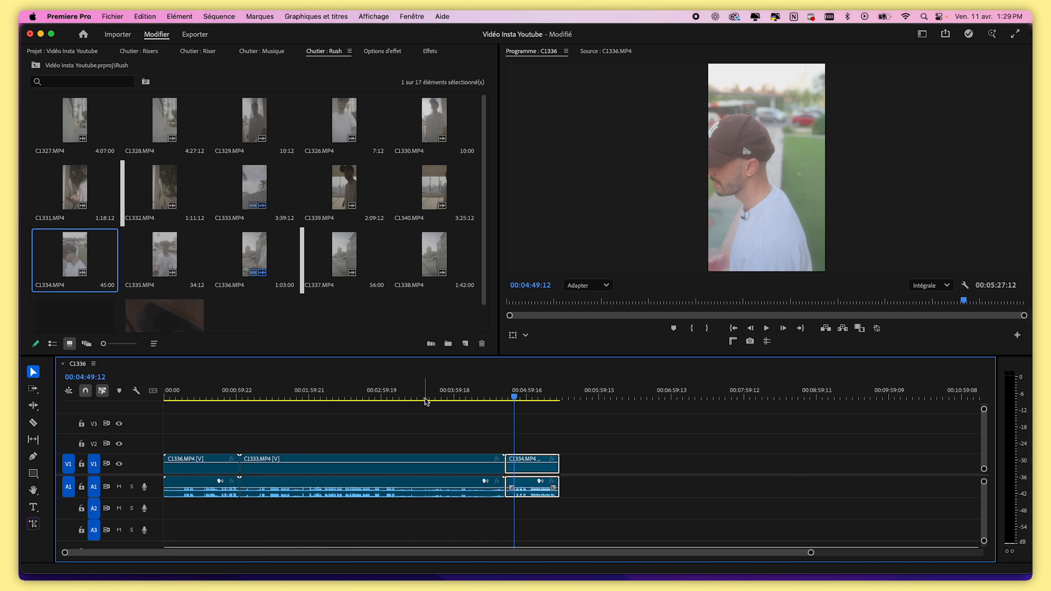
{"action": "left_click_drag", "start_coordinate": [356, 398], "coordinate": [571, 454]}
{"action": "left_click", "coordinate": [377, 315]}
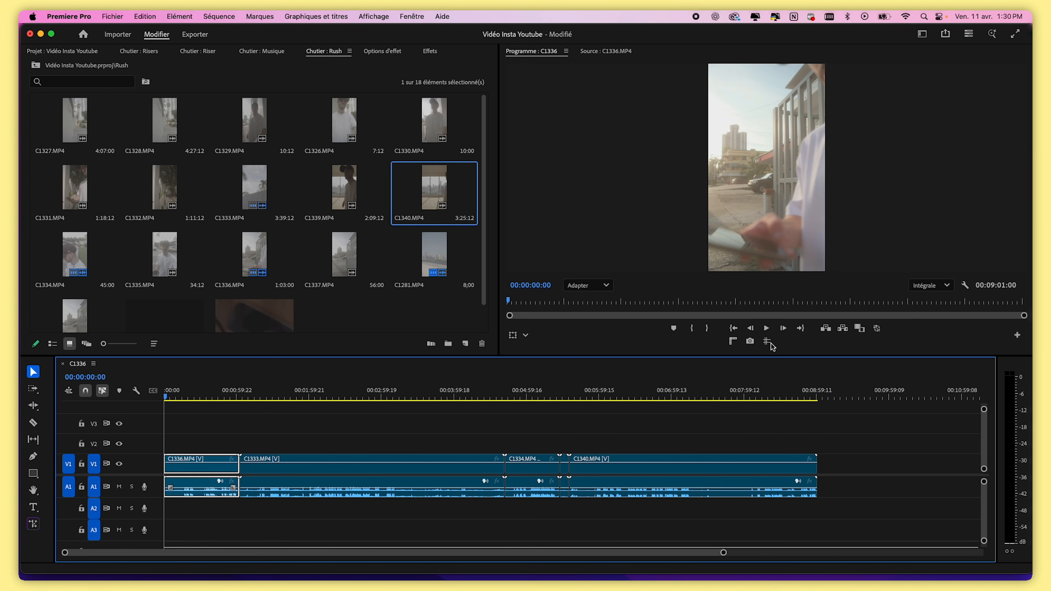
Set the program monitor playback resolution to 1/8
{"action": "left_click", "coordinate": [767, 329]}
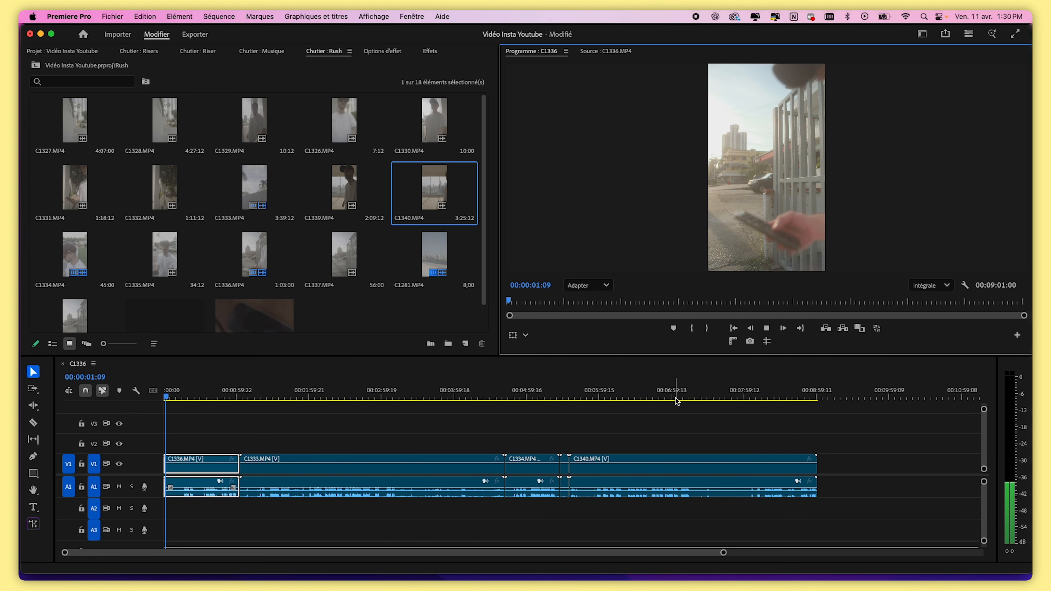
{"action": "left_click", "coordinate": [931, 286]}
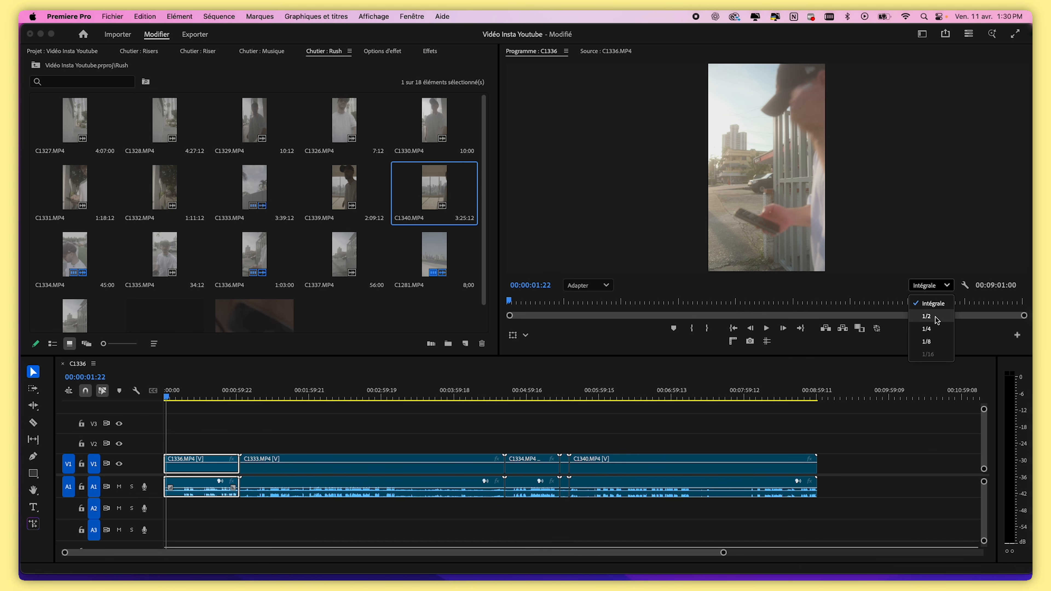
{"action": "left_click", "coordinate": [925, 341]}
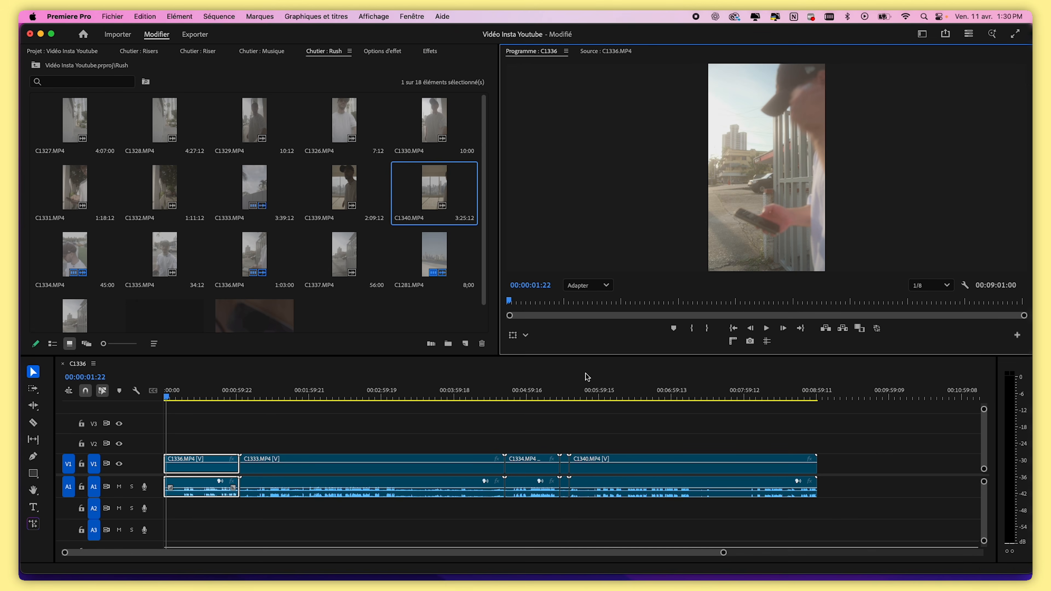
Scrub through the sequence to review the clips
{"action": "left_click_drag", "start_coordinate": [274, 394], "coordinate": [288, 394]}
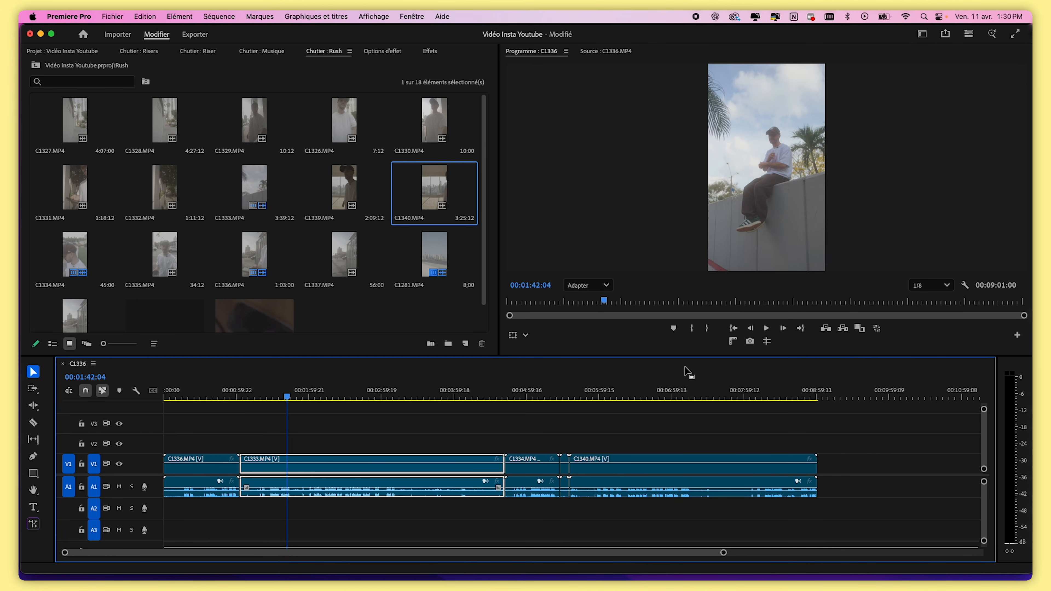
{"action": "left_click", "coordinate": [353, 396]}
{"action": "left_click_drag", "start_coordinate": [372, 411], "coordinate": [312, 400]}
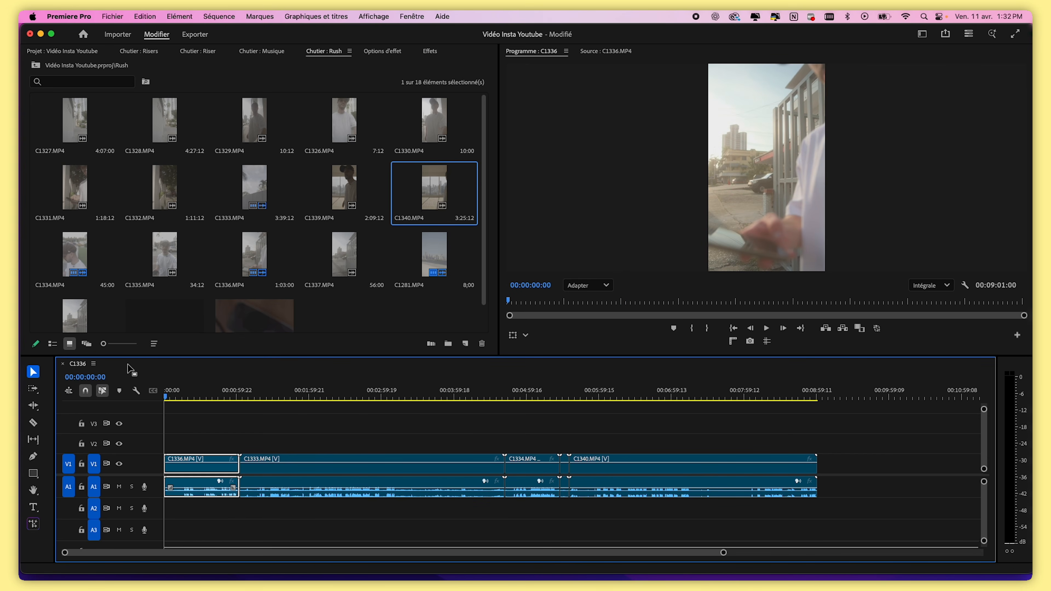
{"action": "left_click", "coordinate": [190, 396]}
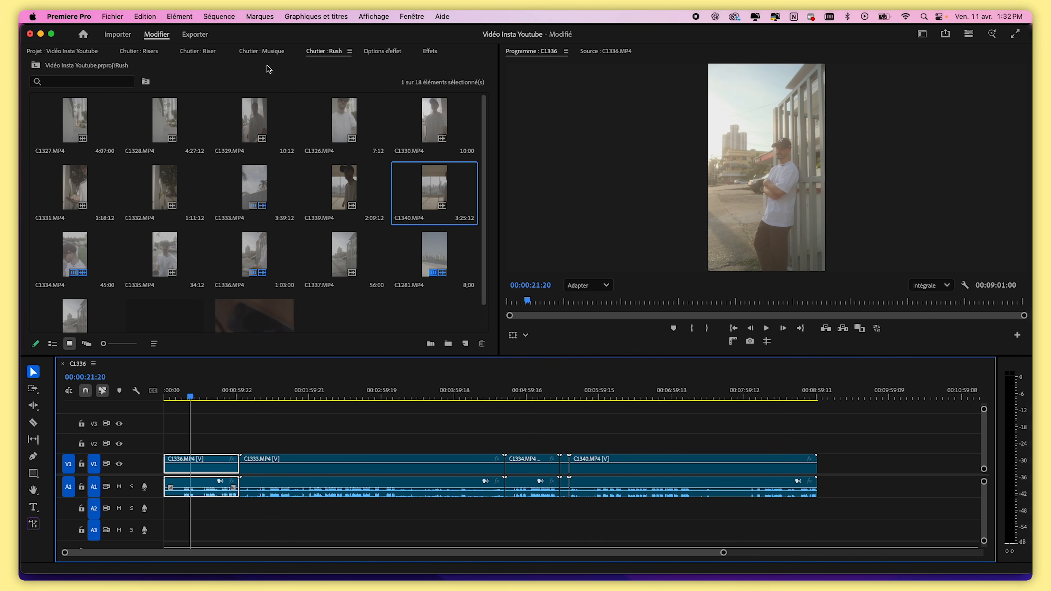
Open the sequence settings dialog
{"action": "left_click", "coordinate": [219, 17]}
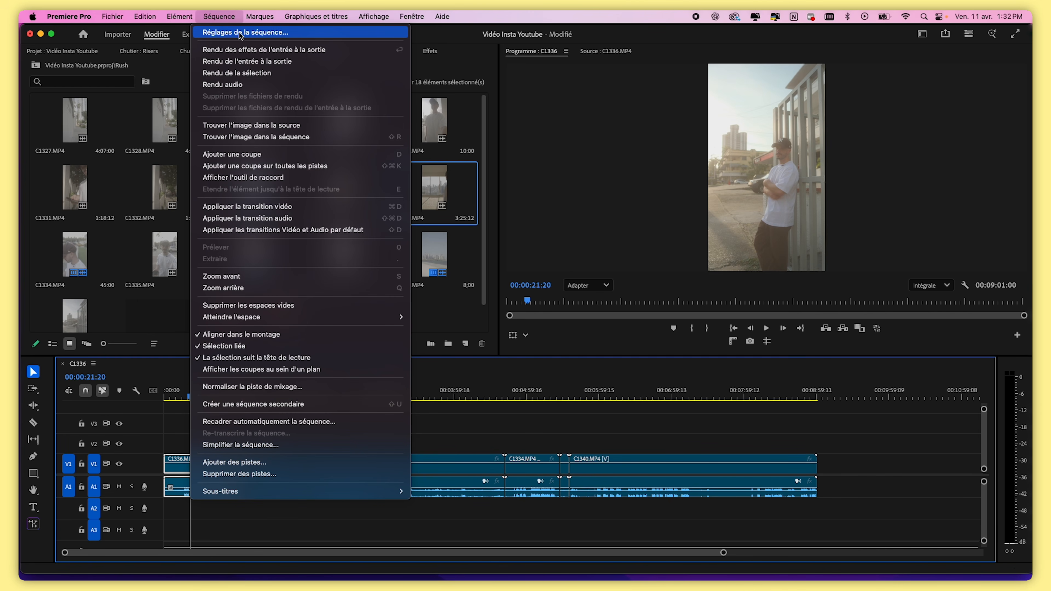
{"action": "left_click", "coordinate": [285, 31]}
{"action": "left_click_drag", "start_coordinate": [621, 96], "coordinate": [504, 83]}
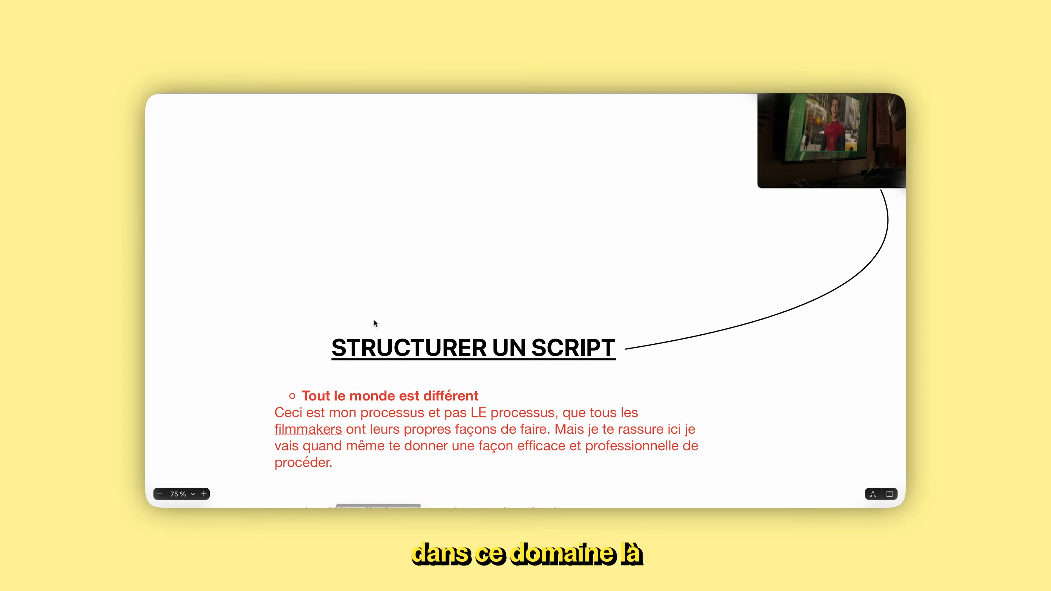
{"action": "scroll", "coordinate": [374, 319], "scroll_direction": "down", "scroll_amount": 20}
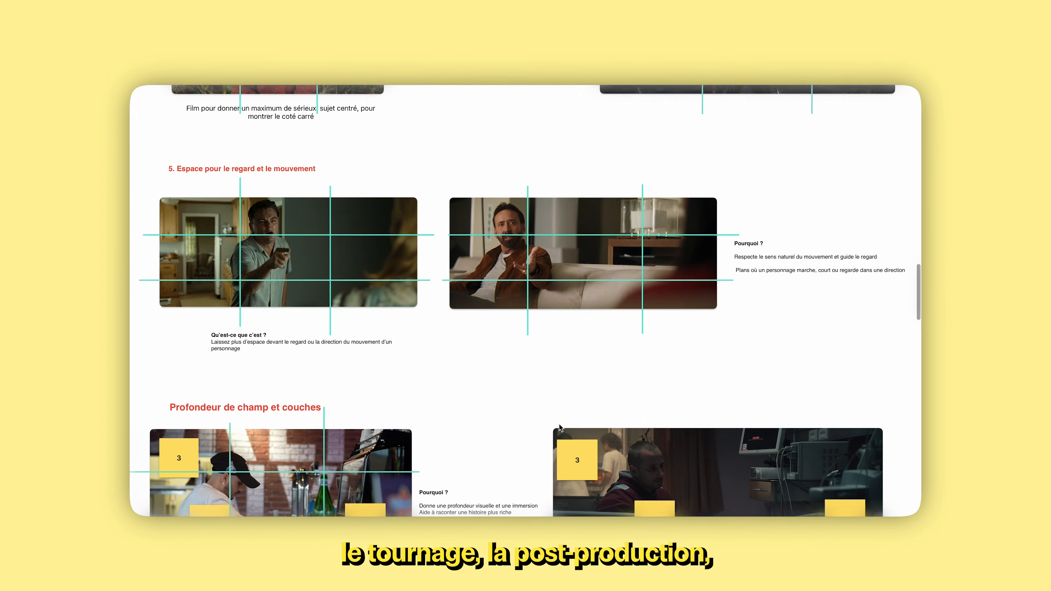
{"action": "scroll", "coordinate": [560, 428], "scroll_direction": "up", "scroll_amount": 3}
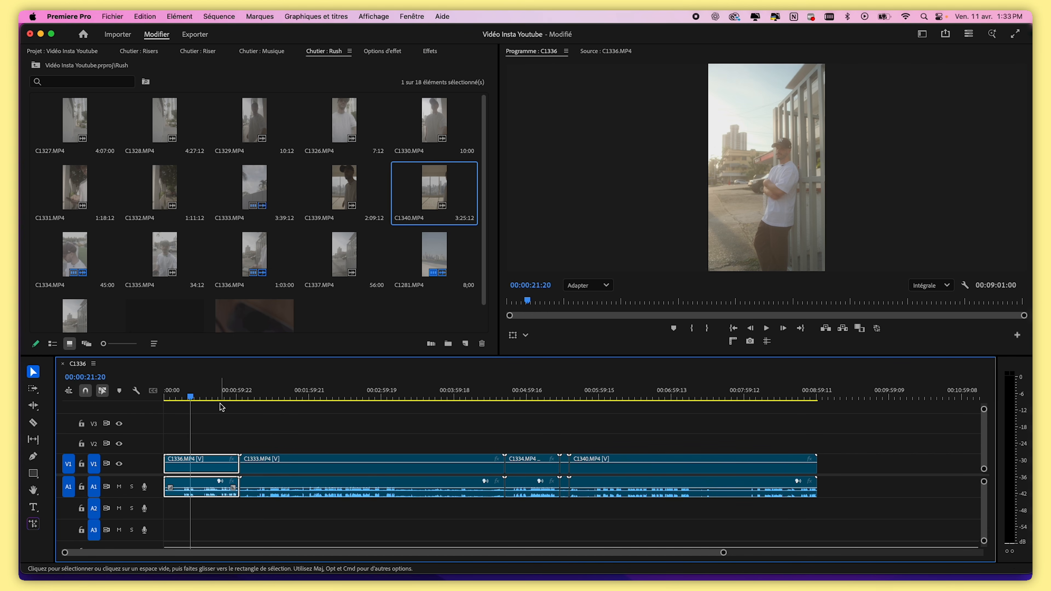
Zoom into the start of the timeline and scrub through clip C1336.MP4
{"action": "left_click_drag", "start_coordinate": [723, 553], "coordinate": [508, 528]}
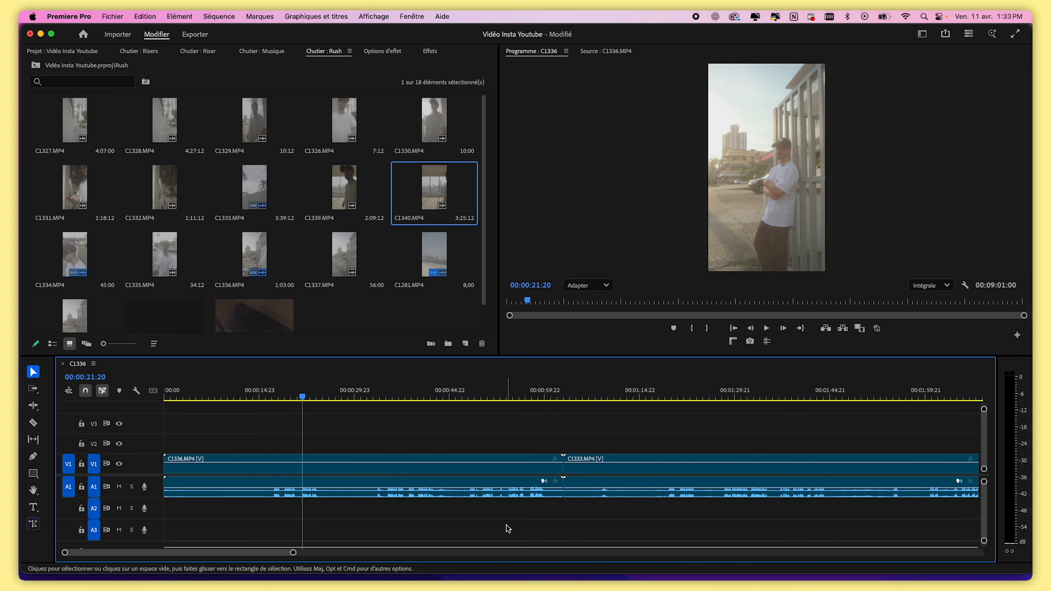
{"action": "left_click_drag", "start_coordinate": [276, 396], "coordinate": [272, 396]}
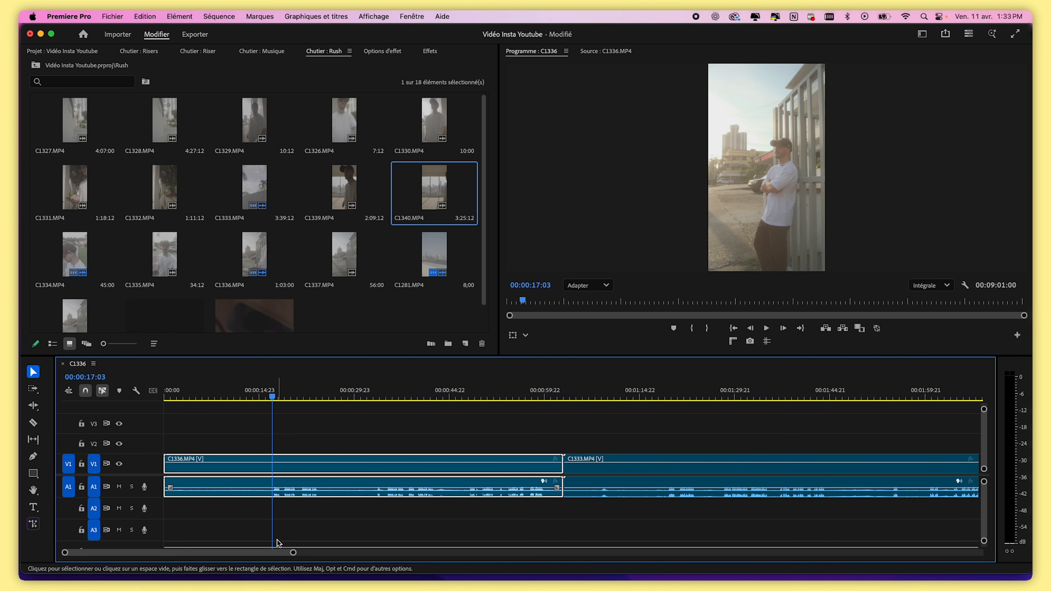
{"action": "left_click_drag", "start_coordinate": [293, 553], "coordinate": [169, 552]}
{"action": "left_click_drag", "start_coordinate": [536, 389], "coordinate": [677, 389]}
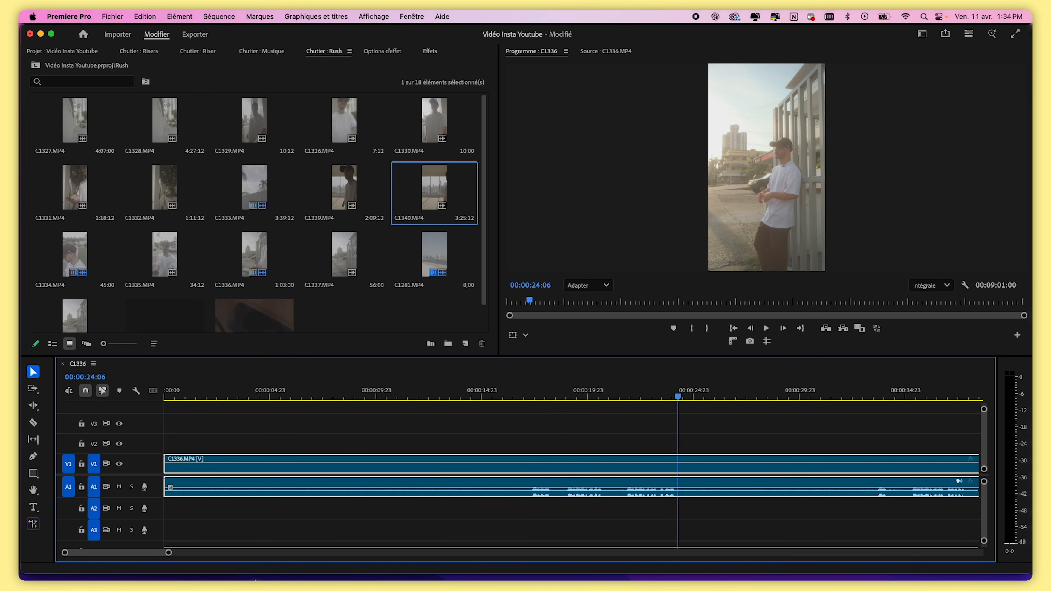
{"action": "left_click_drag", "start_coordinate": [168, 552], "coordinate": [222, 552]}
{"action": "left_click_drag", "start_coordinate": [548, 395], "coordinate": [427, 468]}
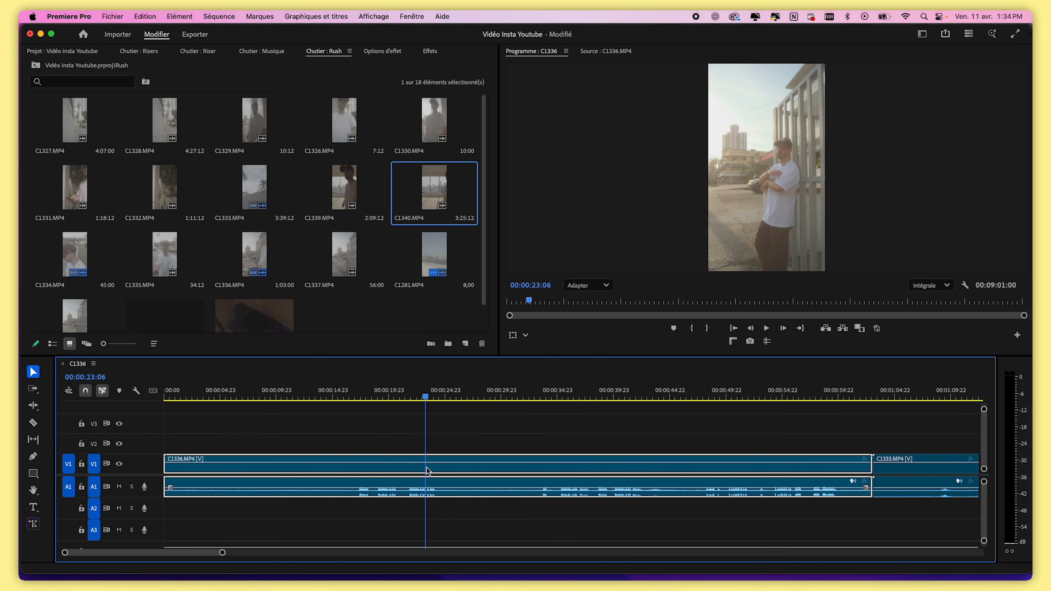
Play back and review the first clip of the sequence from different points
{"action": "key", "text": "space"}
{"action": "left_click", "coordinate": [408, 391]}
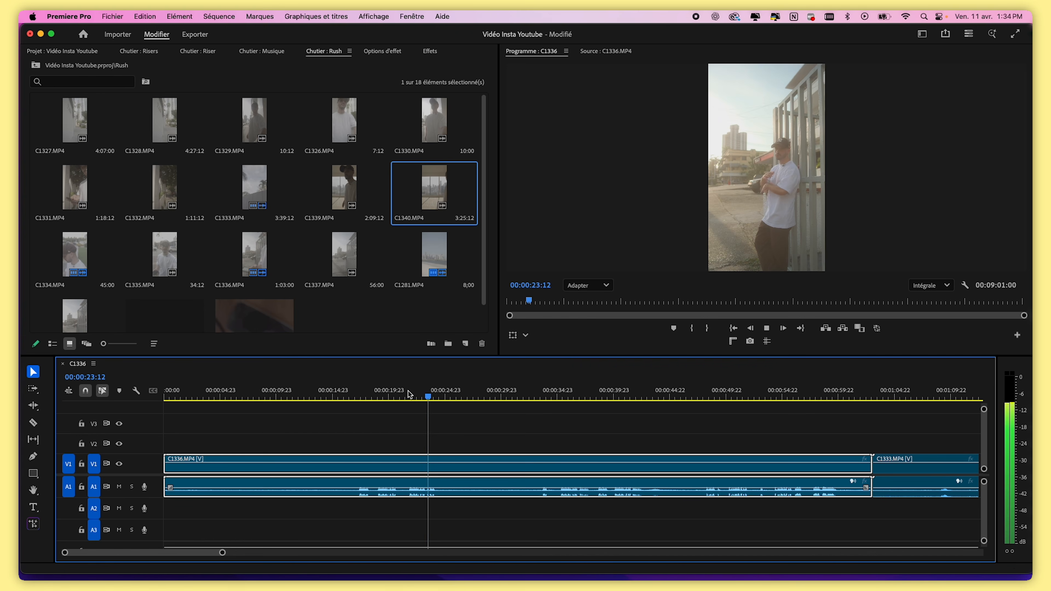
{"action": "key", "text": "space"}
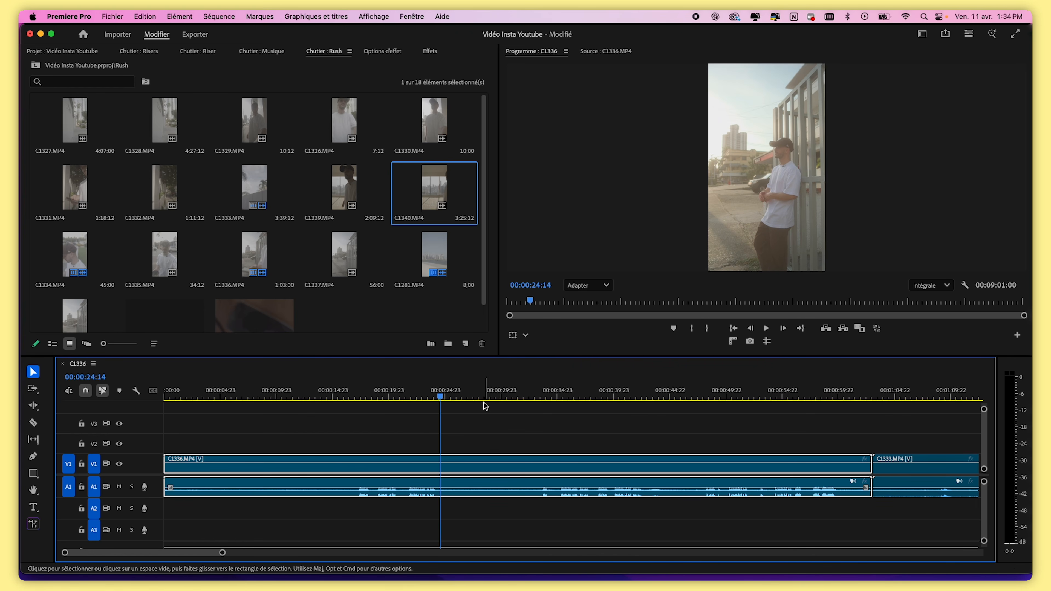
{"action": "left_click_drag", "start_coordinate": [518, 398], "coordinate": [612, 401]}
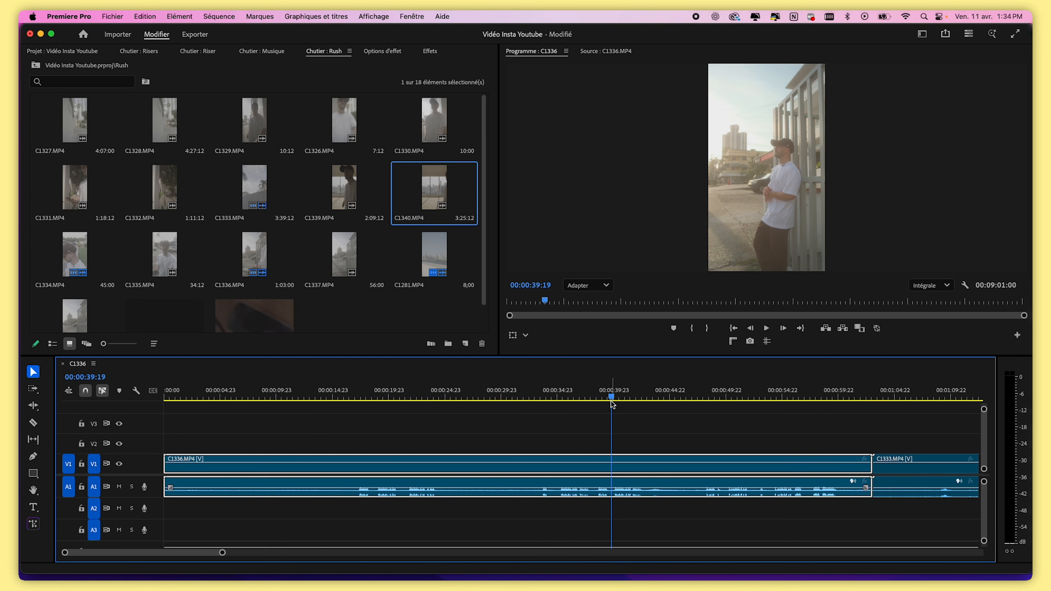
{"action": "key", "text": "space"}
{"action": "left_click_drag", "start_coordinate": [225, 554], "coordinate": [201, 557]}
{"action": "key", "text": "space"}
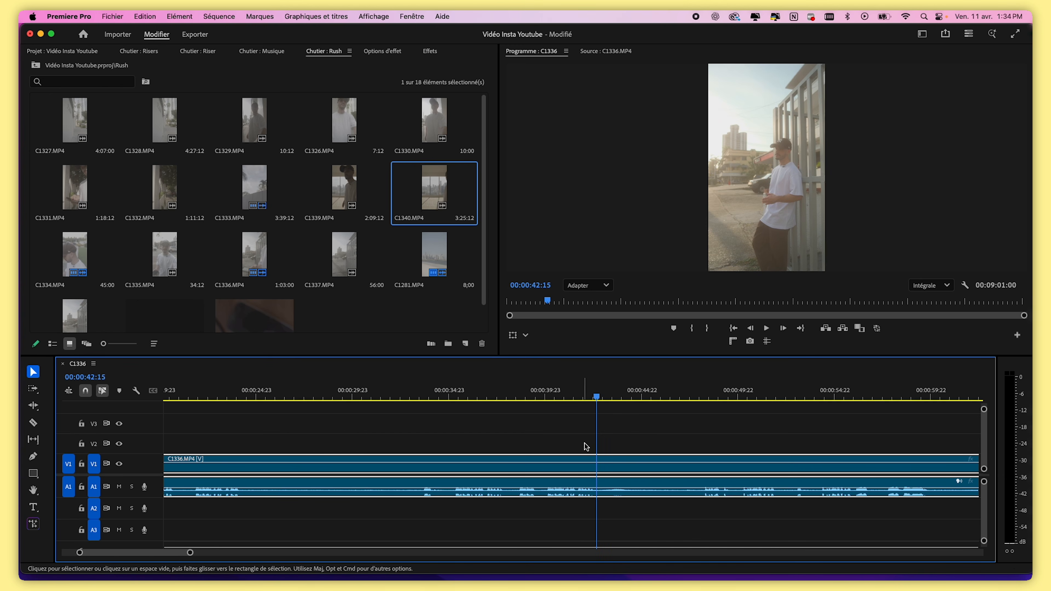
{"action": "left_click", "coordinate": [552, 390]}
{"action": "left_click_drag", "start_coordinate": [552, 390], "coordinate": [546, 389]}
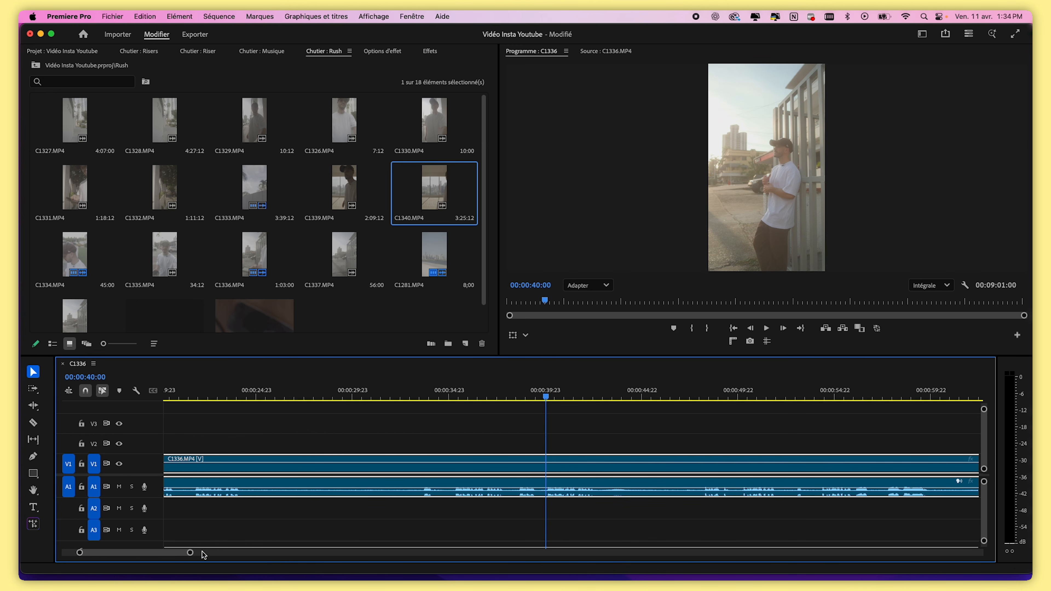
Cut the C1336.MP4 clip at 00:00:40:01 with the Razor tool
{"action": "left_click_drag", "start_coordinate": [190, 554], "coordinate": [117, 550]}
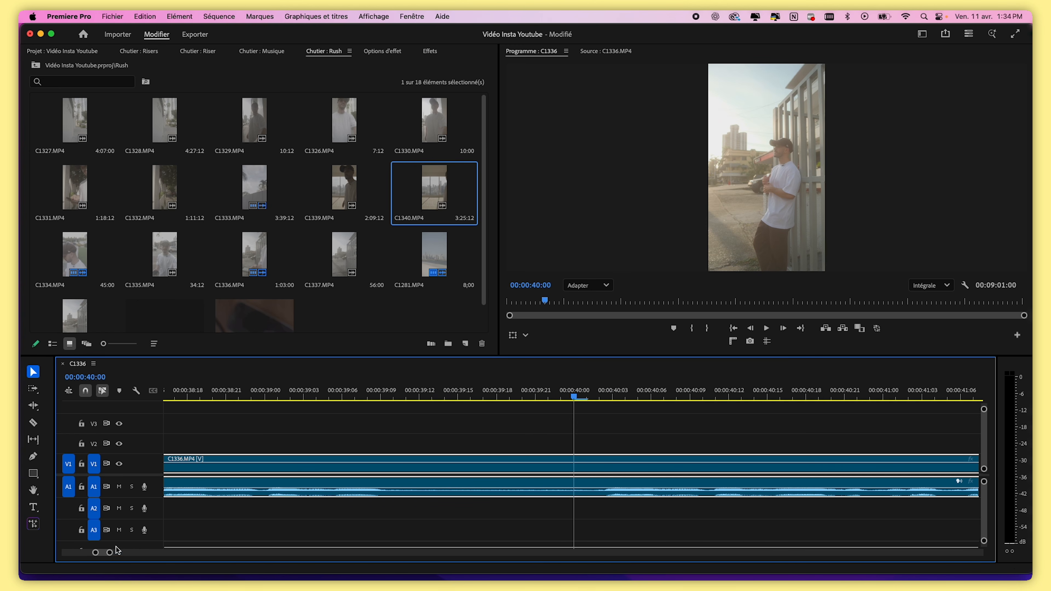
{"action": "left_click", "coordinate": [587, 396]}
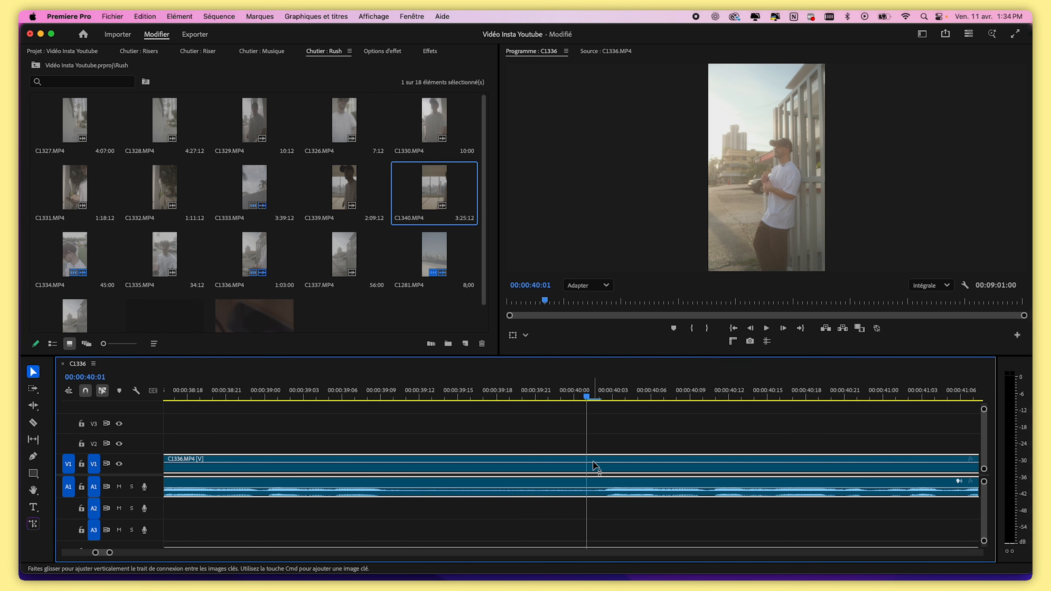
{"action": "key", "text": "c"}
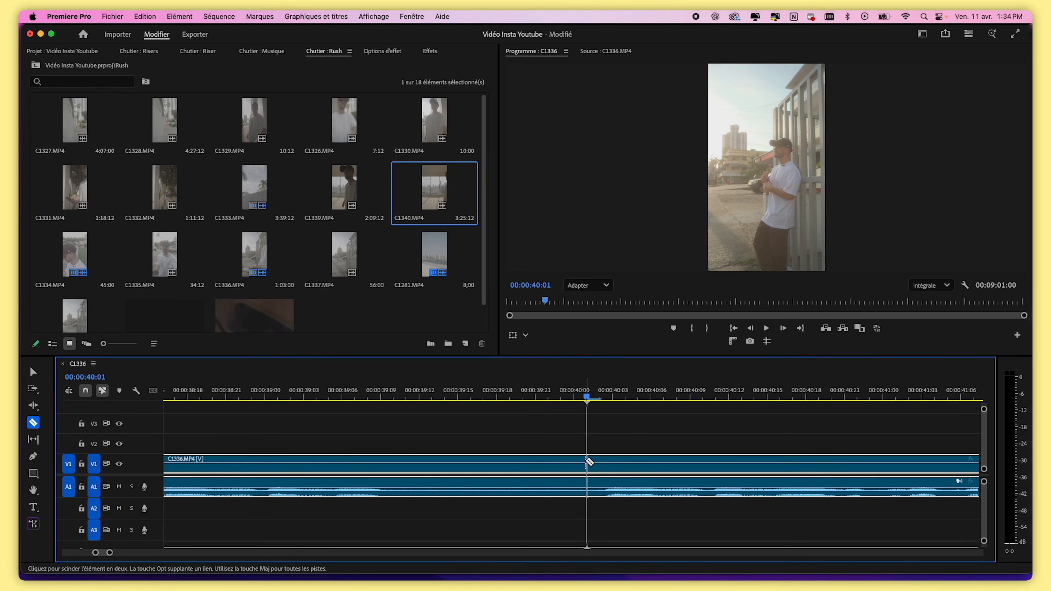
{"action": "left_click", "coordinate": [587, 465]}
{"action": "key", "text": "v"}
Delete the C1336.MP4 segment that lies before the 00:00:40:01 cut
{"action": "left_click_drag", "start_coordinate": [584, 398], "coordinate": [279, 402]}
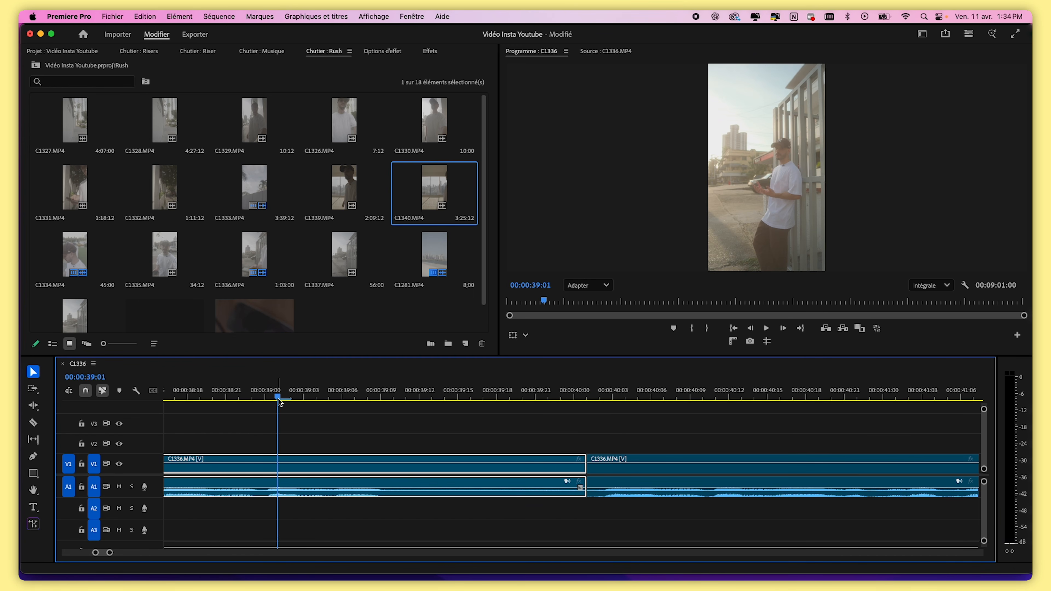
{"action": "left_click_drag", "start_coordinate": [110, 552], "coordinate": [299, 553]}
{"action": "mouse_move", "coordinate": [414, 396]}
{"action": "left_mouse_down"}
{"action": "mouse_move", "coordinate": [335, 406]}
{"action": "mouse_move", "coordinate": [422, 397]}
{"action": "mouse_move", "coordinate": [409, 398]}
{"action": "left_mouse_up"}
{"action": "left_click_drag", "start_coordinate": [299, 553], "coordinate": [118, 552]}
{"action": "left_click", "coordinate": [521, 433]}
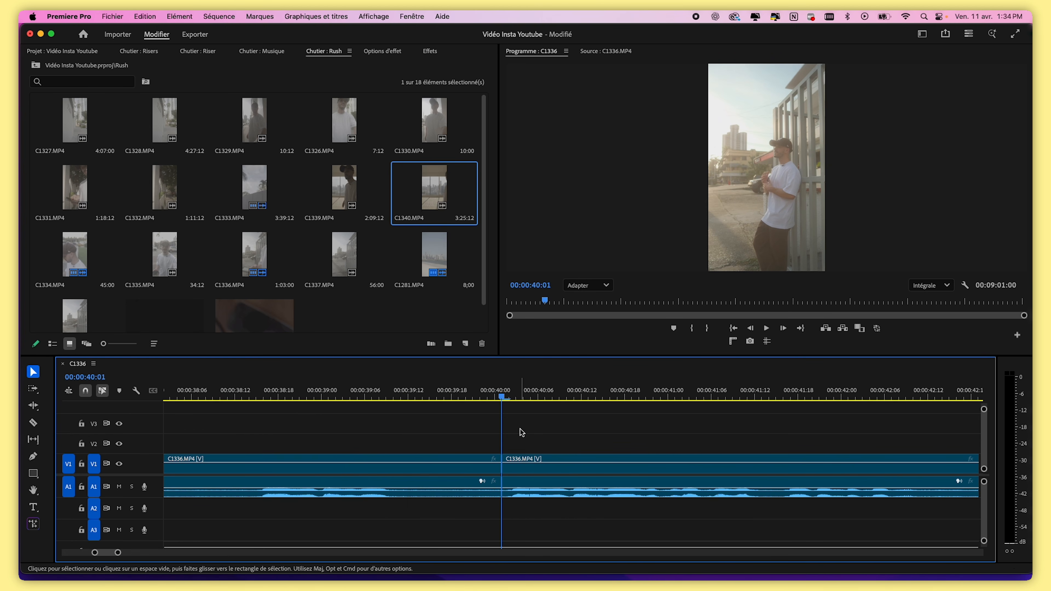
{"action": "left_click", "coordinate": [523, 471]}
{"action": "left_click", "coordinate": [469, 475]}
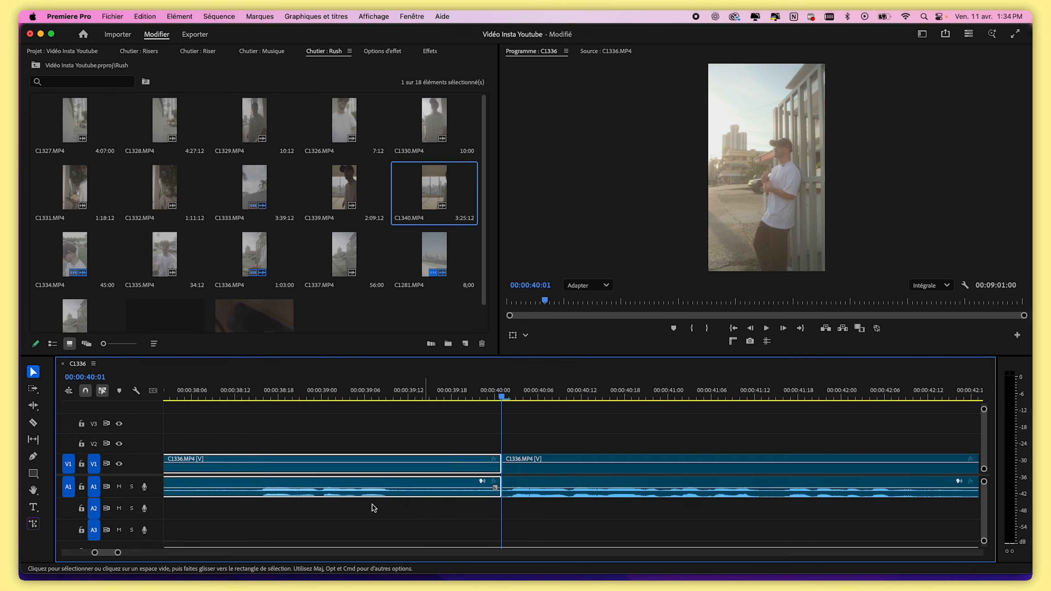
{"action": "left_click_drag", "start_coordinate": [118, 553], "coordinate": [172, 551]}
{"action": "left_click_drag", "start_coordinate": [480, 398], "coordinate": [413, 407]}
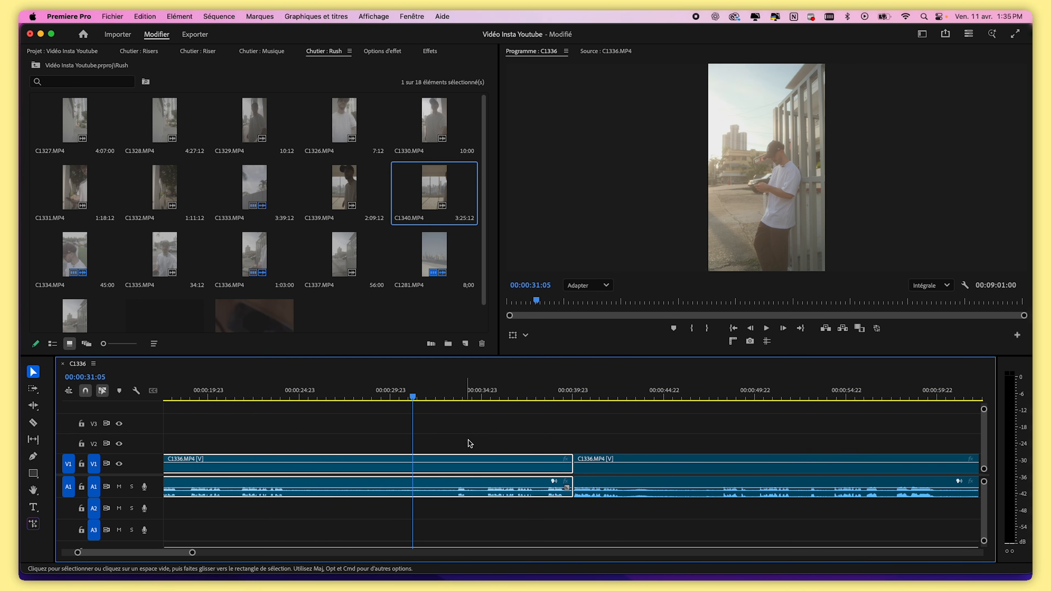
{"action": "key", "text": "Delete"}
Close the empty gap at the start of the sequence so the remaining clips start at zero
{"action": "key", "text": "backslash"}
{"action": "left_click_drag", "start_coordinate": [482, 399], "coordinate": [130, 393]}
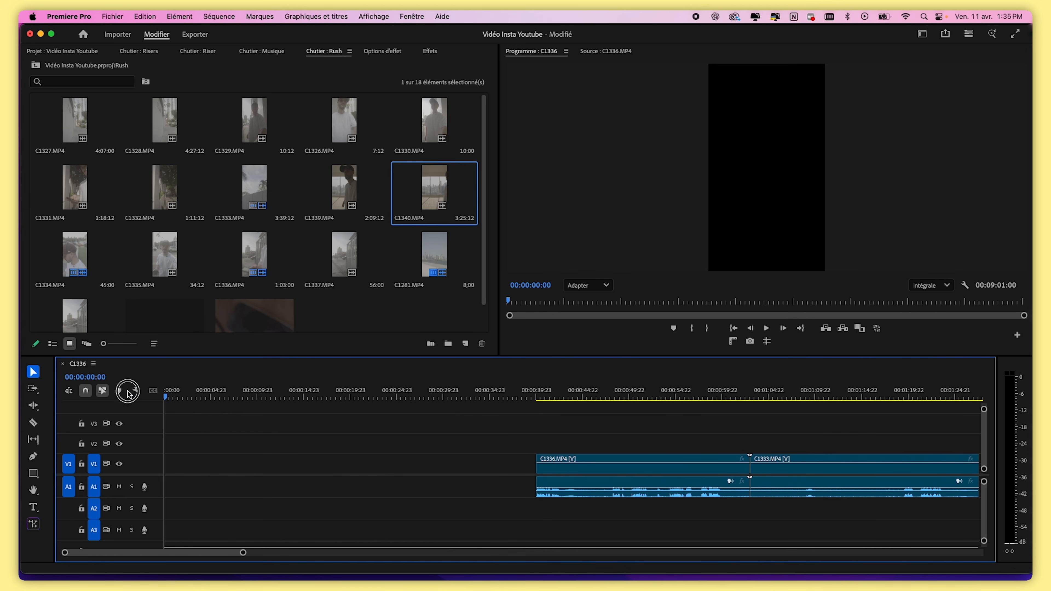
{"action": "left_click_drag", "start_coordinate": [583, 466], "coordinate": [193, 463]}
{"action": "key", "text": "super+z"}
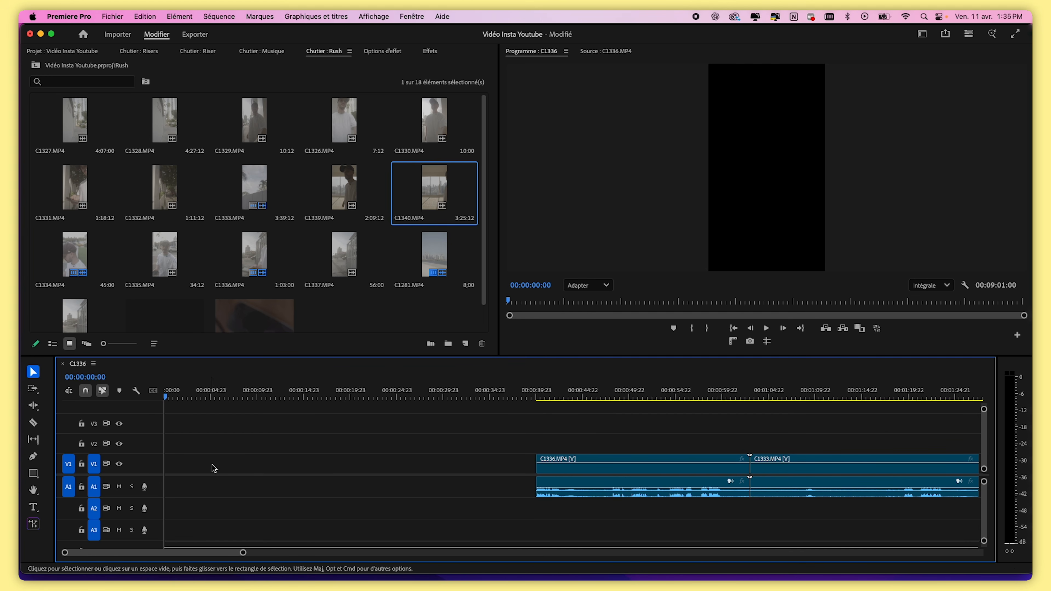
{"action": "left_click", "coordinate": [359, 466]}
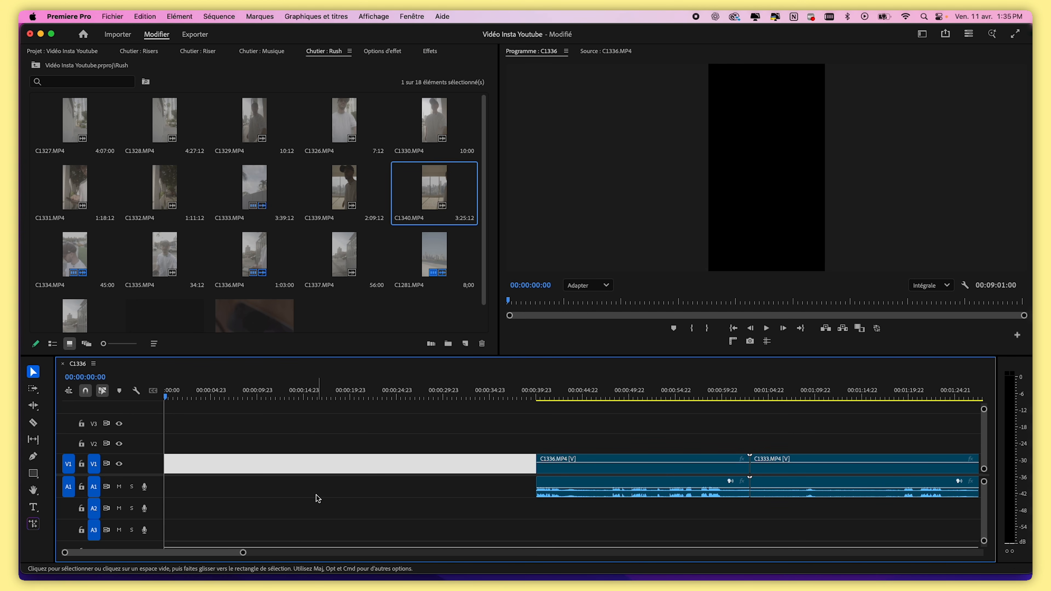
{"action": "key", "text": "Delete"}
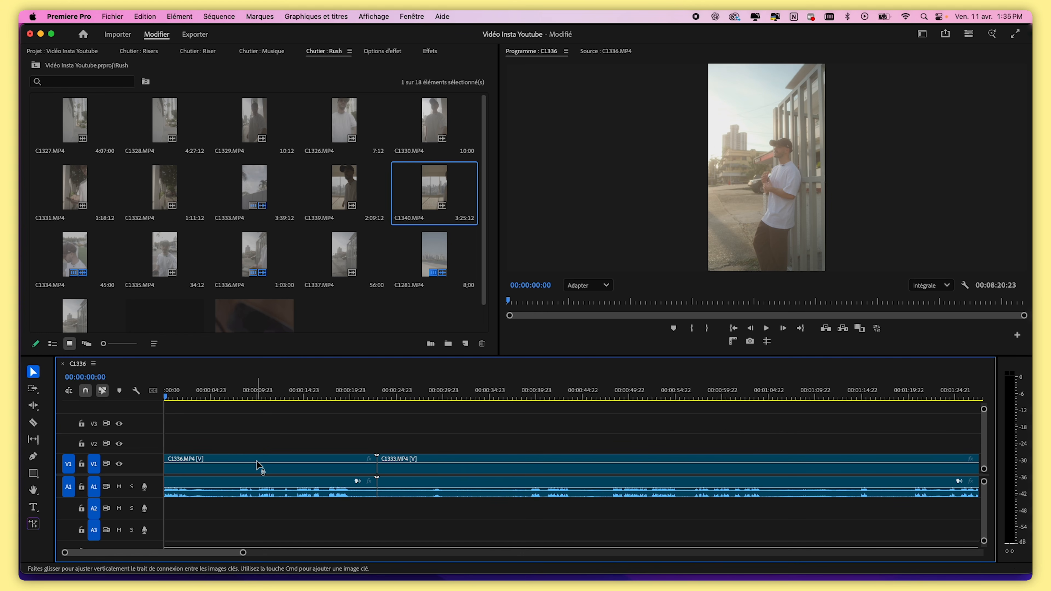
Play the start of the sequence and split the clip at 00:00:02:10 with the Razor tool
{"action": "left_click_drag", "start_coordinate": [243, 553], "coordinate": [178, 551]}
{"action": "key", "text": "space"}
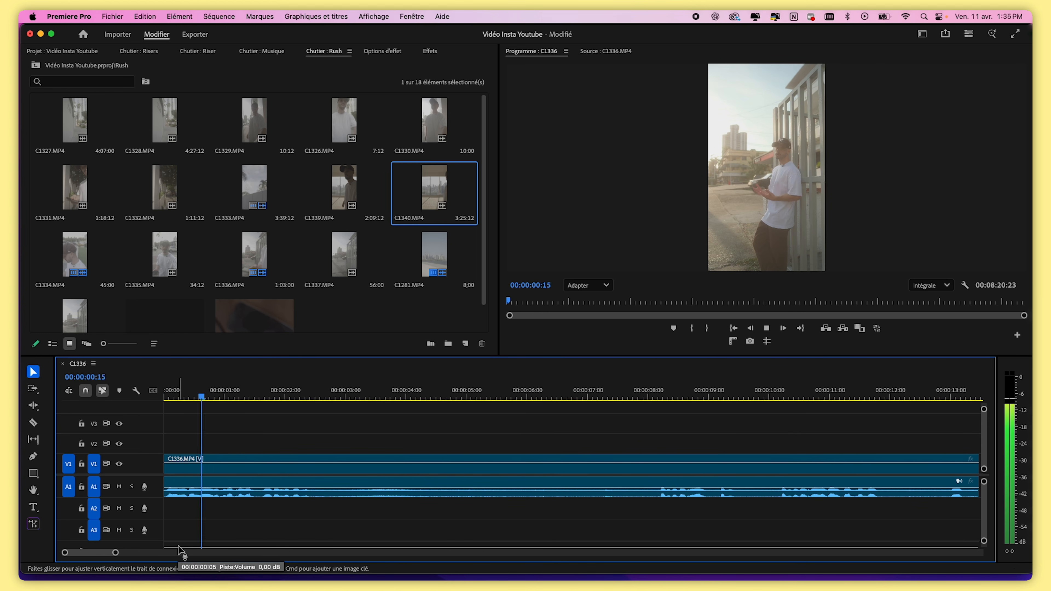
{"action": "key", "text": "space"}
{"action": "left_click_drag", "start_coordinate": [274, 392], "coordinate": [310, 392]}
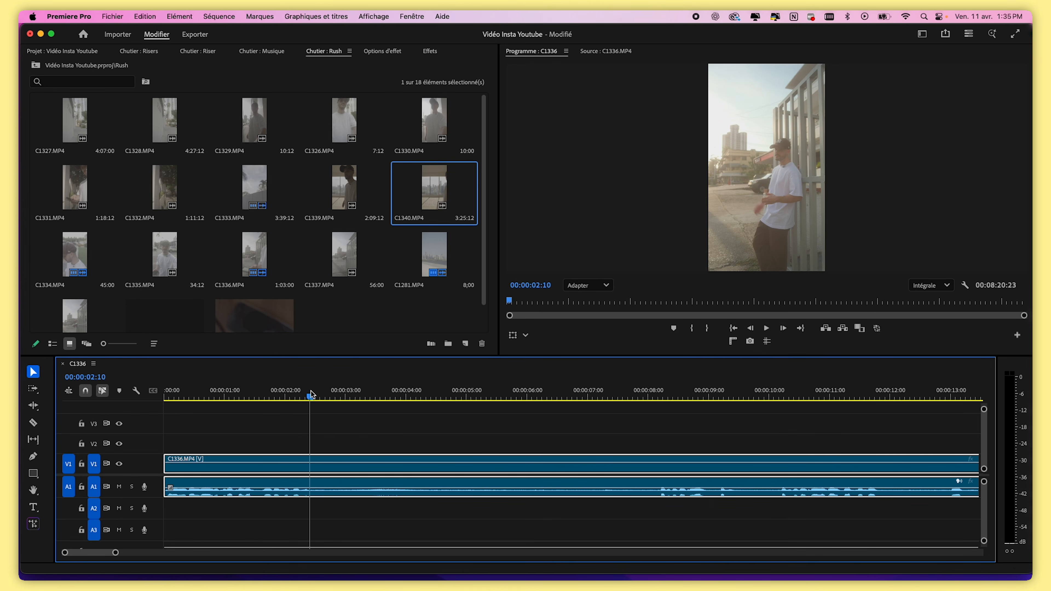
{"action": "key", "text": "c"}
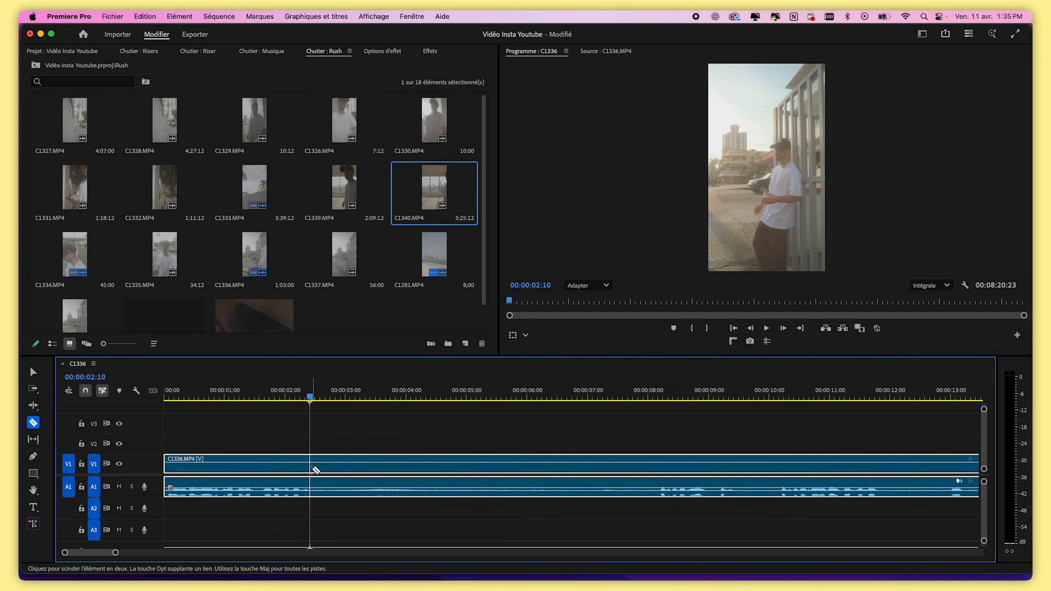
{"action": "left_click", "coordinate": [310, 469]}
{"action": "key", "text": "v"}
Add an edit to the clip at the playhead near the 9-second mark
{"action": "left_click_drag", "start_coordinate": [277, 398], "coordinate": [272, 409]}
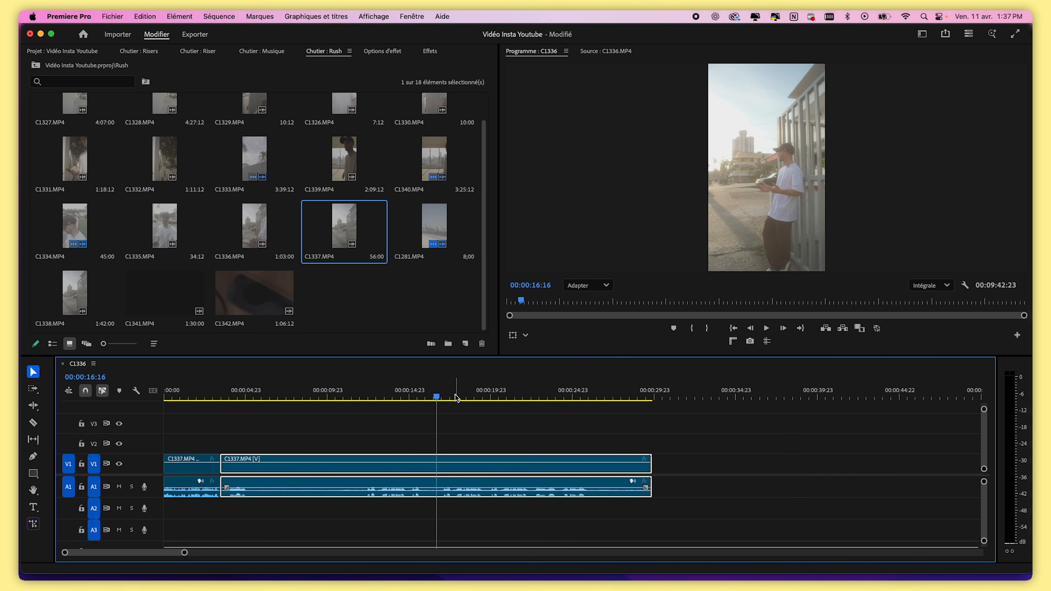
{"action": "left_click_drag", "start_coordinate": [438, 398], "coordinate": [492, 409]}
{"action": "left_click_drag", "start_coordinate": [184, 553], "coordinate": [135, 554]}
{"action": "key", "text": "Left"}
{"action": "key", "text": "super+k"}
Play back the section and cut the clip again with the Razor tool
{"action": "key", "text": "space"}
{"action": "key", "text": "space"}
{"action": "key", "text": "c"}
{"action": "left_click", "coordinate": [602, 466]}
{"action": "key", "text": "v"}
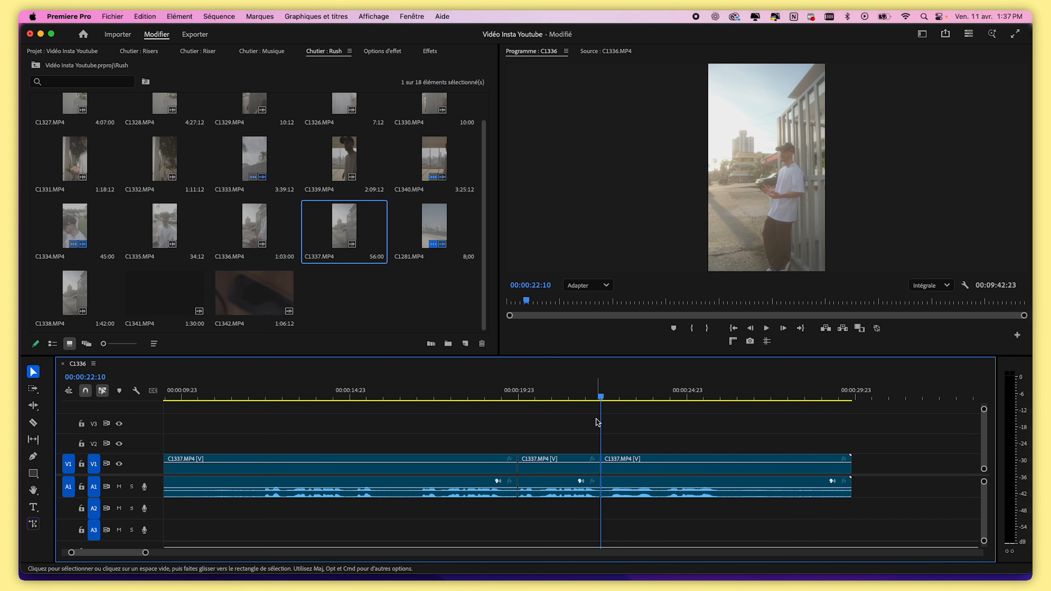
Open the keyboard shortcuts editor and check which command is assigned to the D key
{"action": "left_click", "coordinate": [585, 395]}
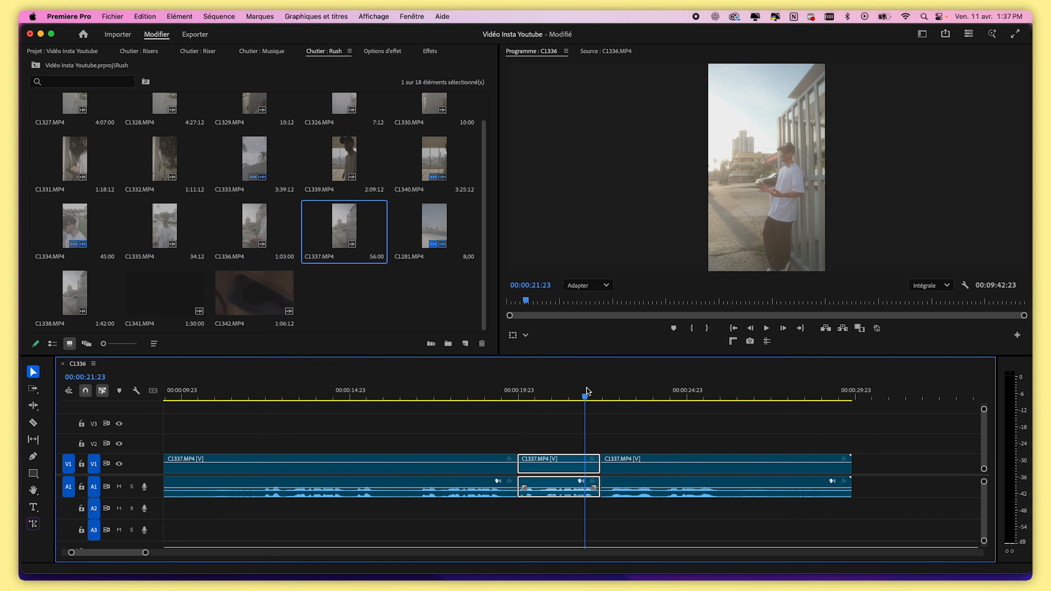
{"action": "key", "text": "c"}
{"action": "key", "text": "v"}
{"action": "left_click", "coordinate": [75, 18]}
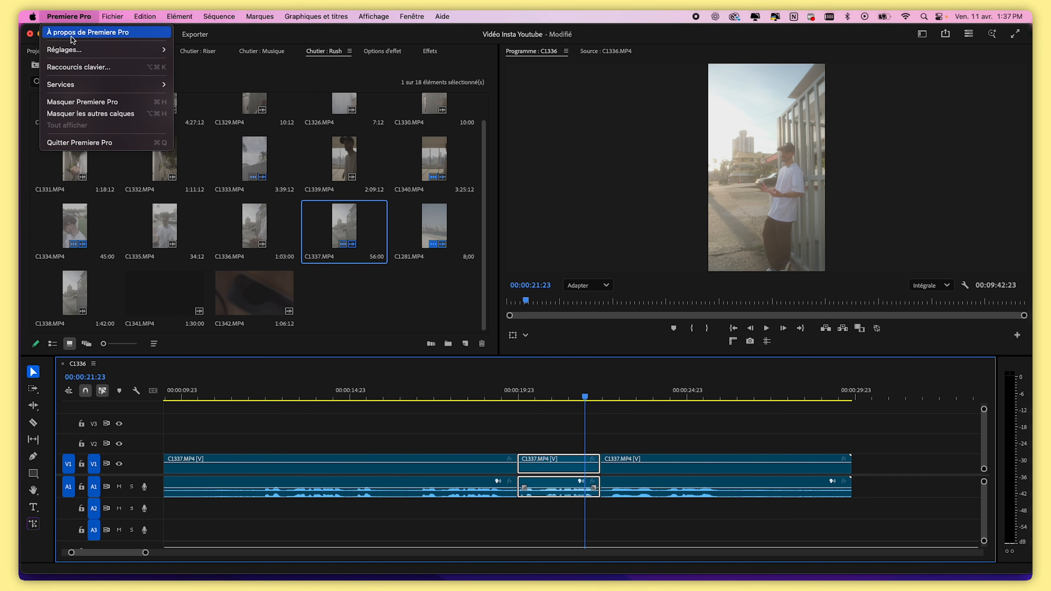
{"action": "left_click", "coordinate": [90, 67]}
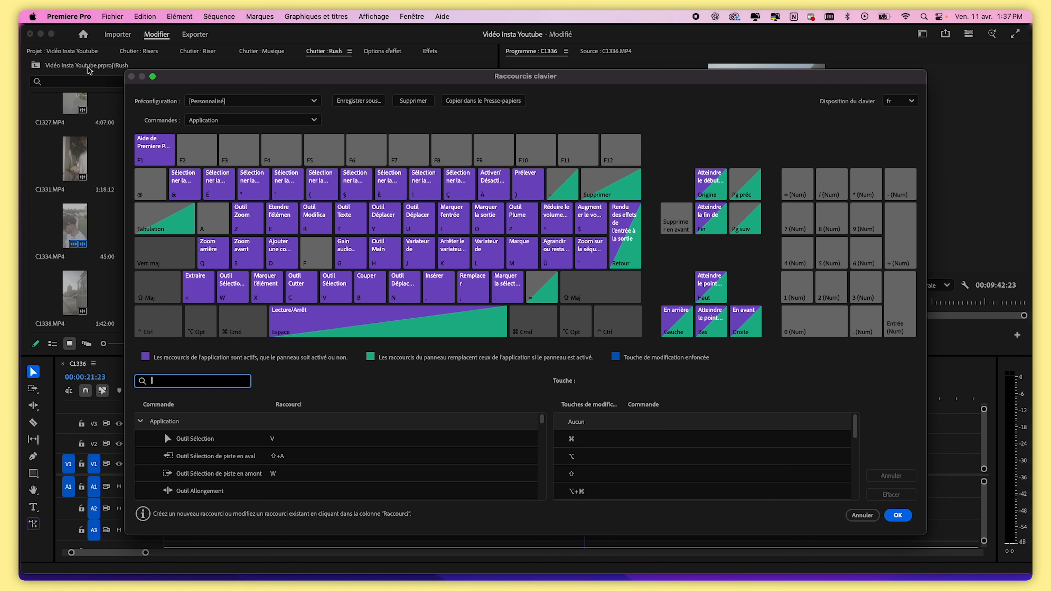
{"action": "left_click", "coordinate": [283, 258]}
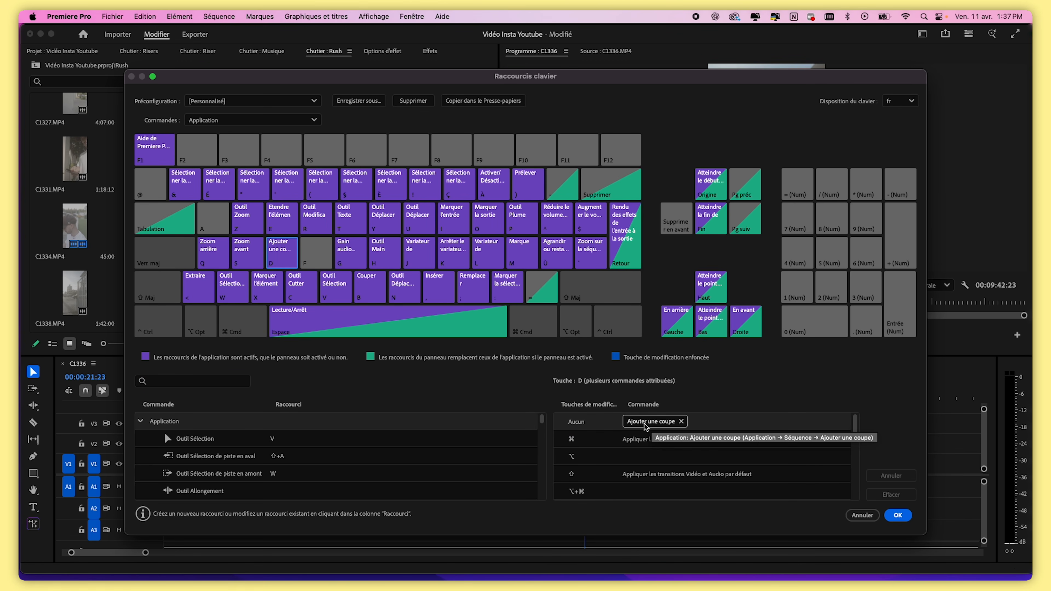
{"action": "left_click", "coordinate": [897, 515]}
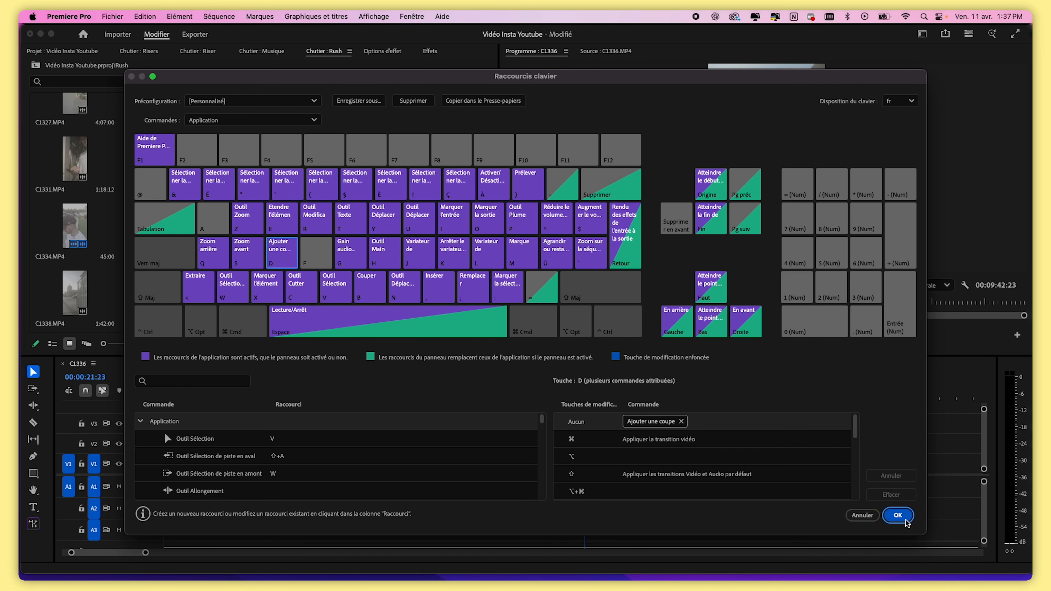
Split the C1337.MP4 clip at 00:00:22:16 and delete the short segment just before the cut
{"action": "left_click_drag", "start_coordinate": [145, 553], "coordinate": [121, 555]}
{"action": "left_click", "coordinate": [638, 391]}
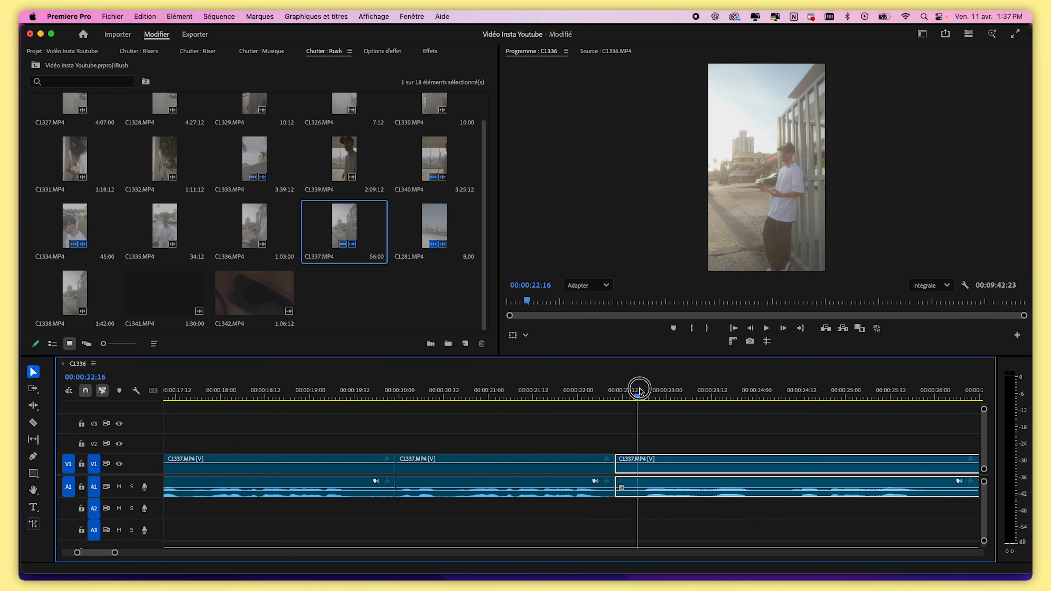
{"action": "key", "text": "super+k"}
{"action": "left_click", "coordinate": [671, 445]}
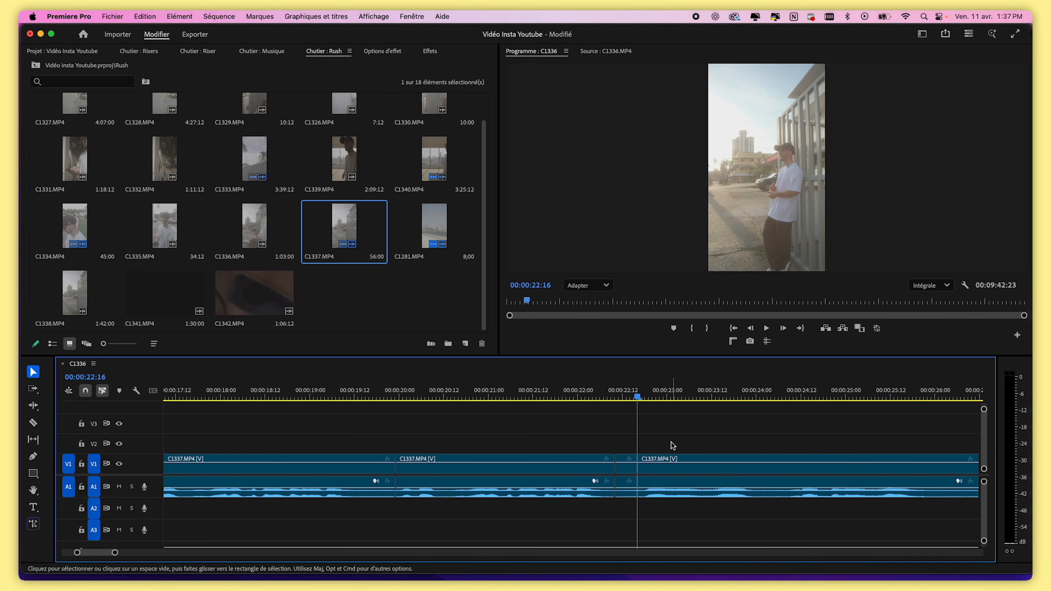
{"action": "left_click", "coordinate": [627, 471]}
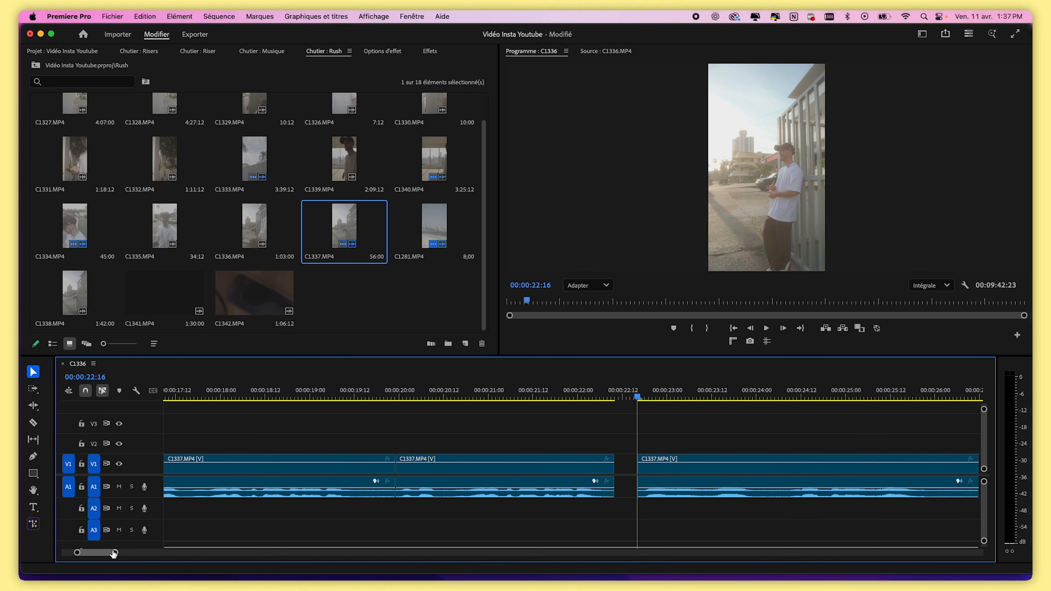
Delete the long selected C1337.MP4 segment and remove the gap it leaves behind
{"action": "left_click_drag", "start_coordinate": [114, 553], "coordinate": [173, 553]}
{"action": "left_click", "coordinate": [336, 396]}
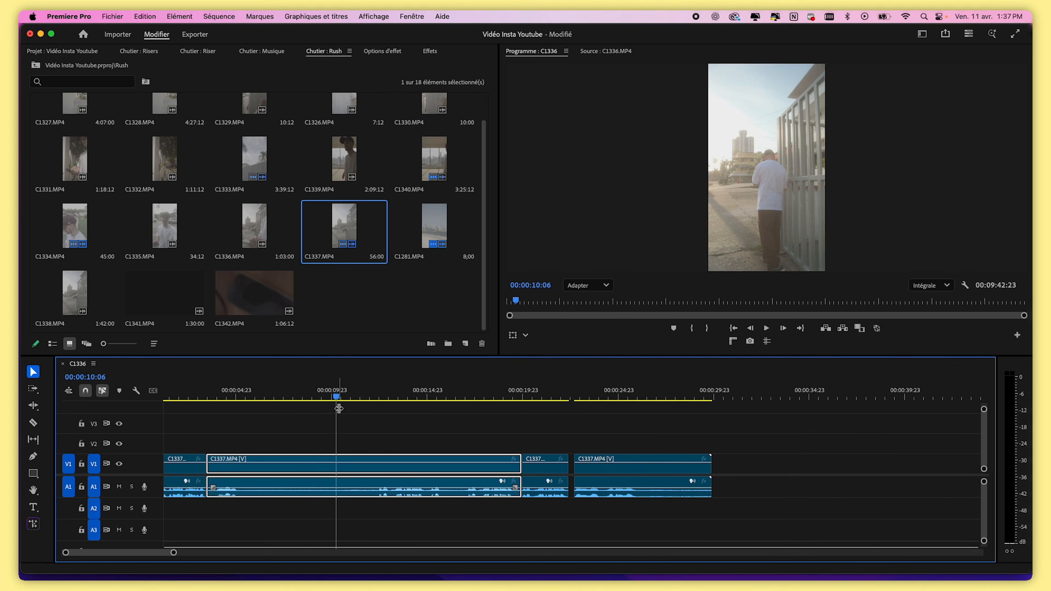
{"action": "key", "text": "Delete"}
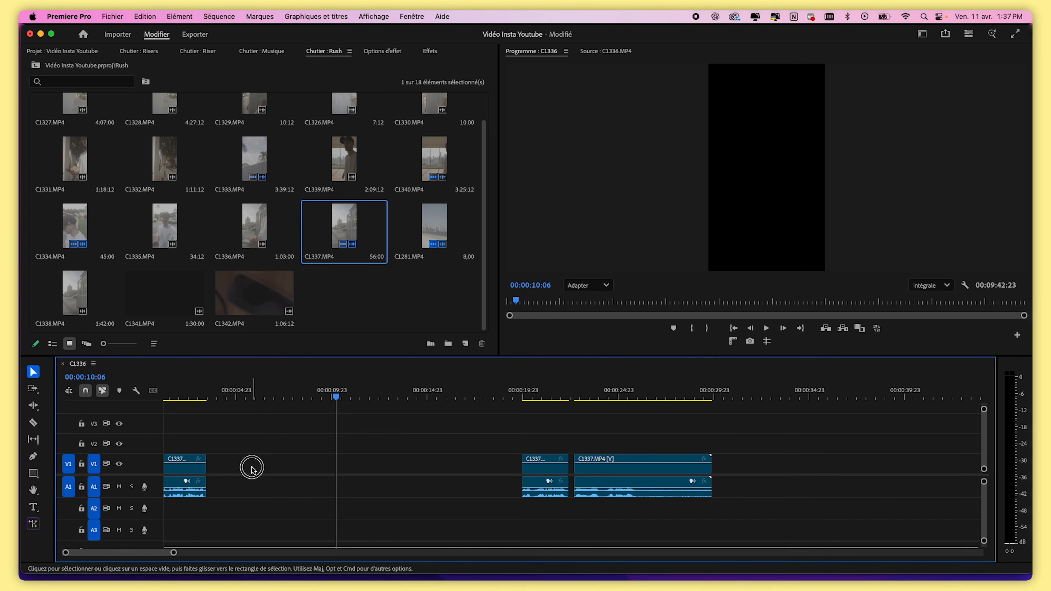
{"action": "left_click", "coordinate": [354, 460]}
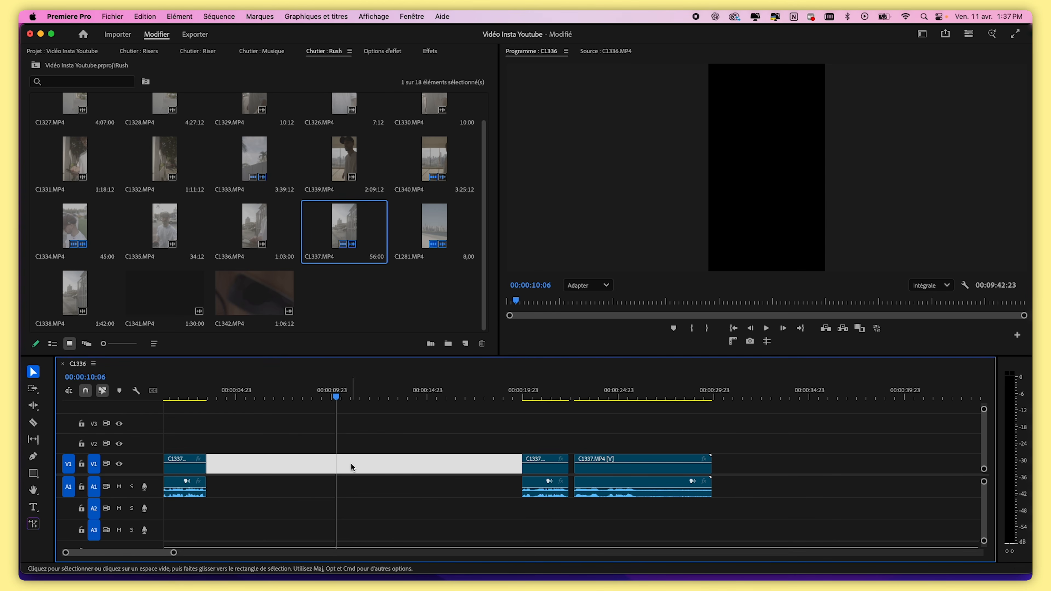
{"action": "key", "text": "Delete"}
Split the clip at 00:00:07:19 and 00:00:09:10, then delete the segments on both sides of that range
{"action": "key", "text": "Up"}
{"action": "key", "text": "space"}
{"action": "left_click_drag", "start_coordinate": [175, 554], "coordinate": [157, 555]}
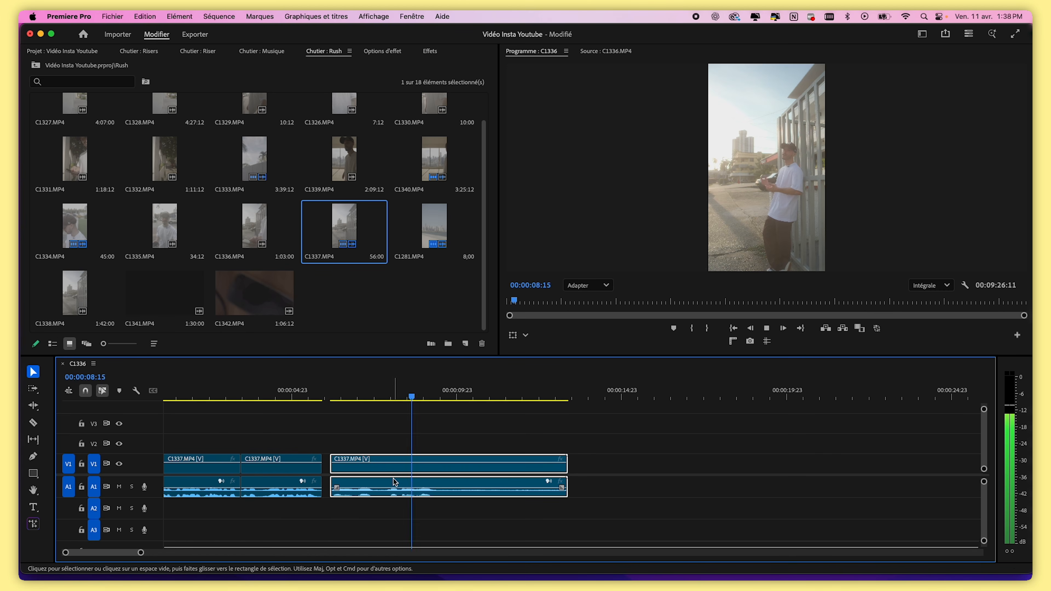
{"action": "left_click_drag", "start_coordinate": [404, 385], "coordinate": [386, 401]}
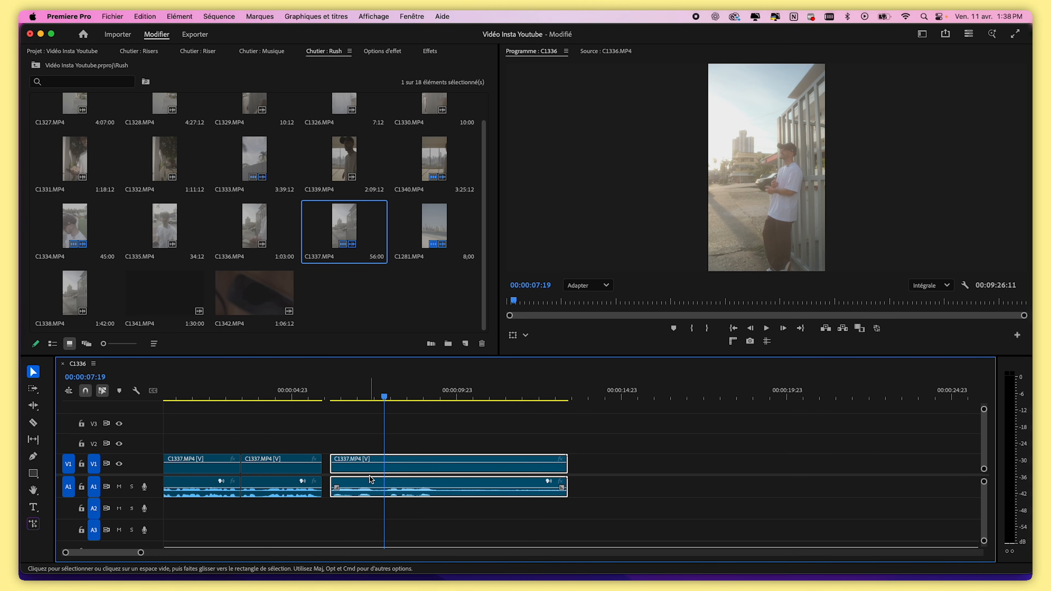
{"action": "key", "text": "super+k"}
{"action": "left_click_drag", "start_coordinate": [389, 399], "coordinate": [438, 397]}
{"action": "key", "text": "super+k"}
{"action": "left_click", "coordinate": [472, 473]}
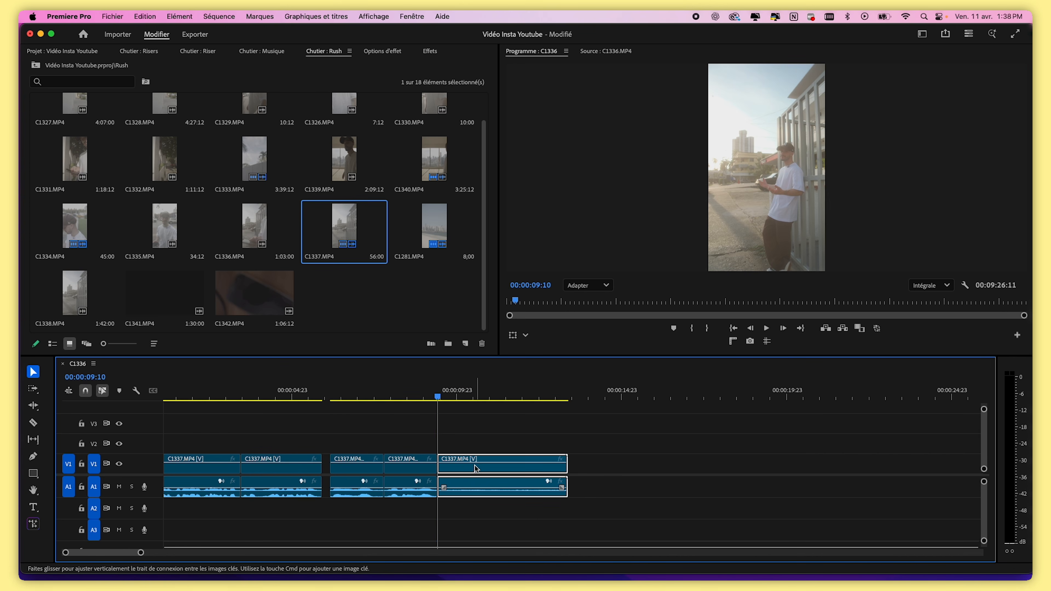
{"action": "key", "text": "Delete"}
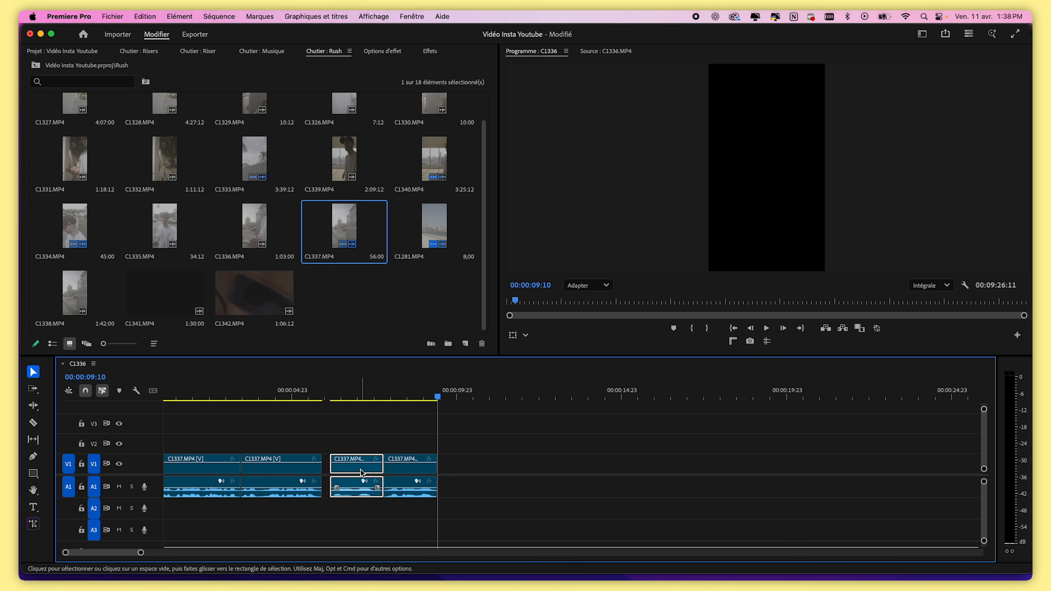
{"action": "left_click", "coordinate": [354, 471]}
{"action": "key", "text": "Delete"}
Split the first clip at 00:00:05:18 and delete its end after the cut
{"action": "left_click_drag", "start_coordinate": [141, 553], "coordinate": [92, 553]}
{"action": "mouse_move", "coordinate": [431, 393]}
{"action": "left_mouse_down"}
{"action": "mouse_move", "coordinate": [460, 395]}
{"action": "mouse_move", "coordinate": [437, 400]}
{"action": "left_mouse_up"}
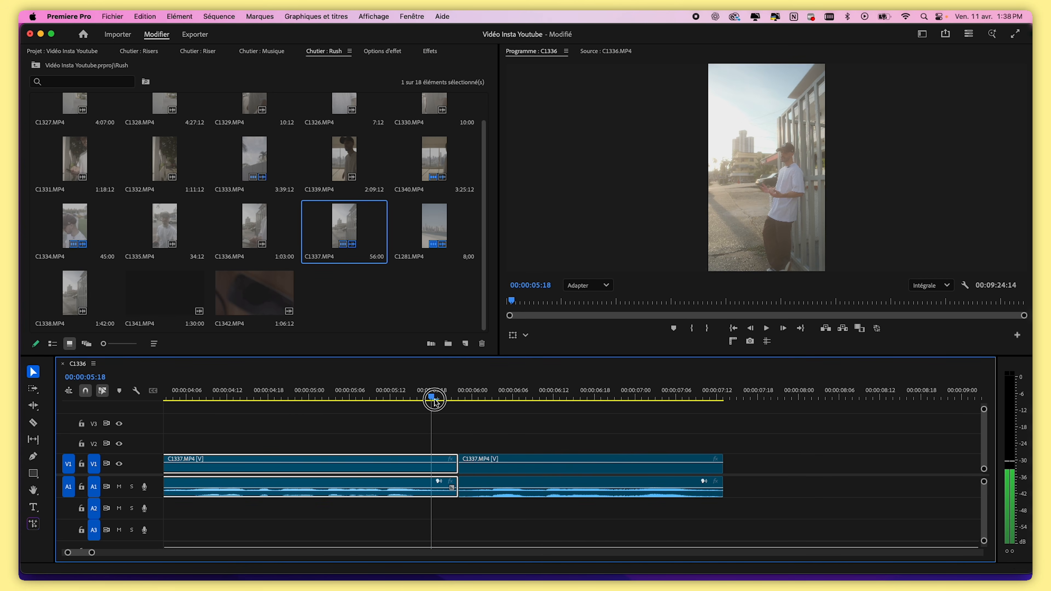
{"action": "key", "text": "super+k"}
{"action": "key", "text": "Delete"}
{"action": "left_click_drag", "start_coordinate": [459, 468], "coordinate": [460, 470]}
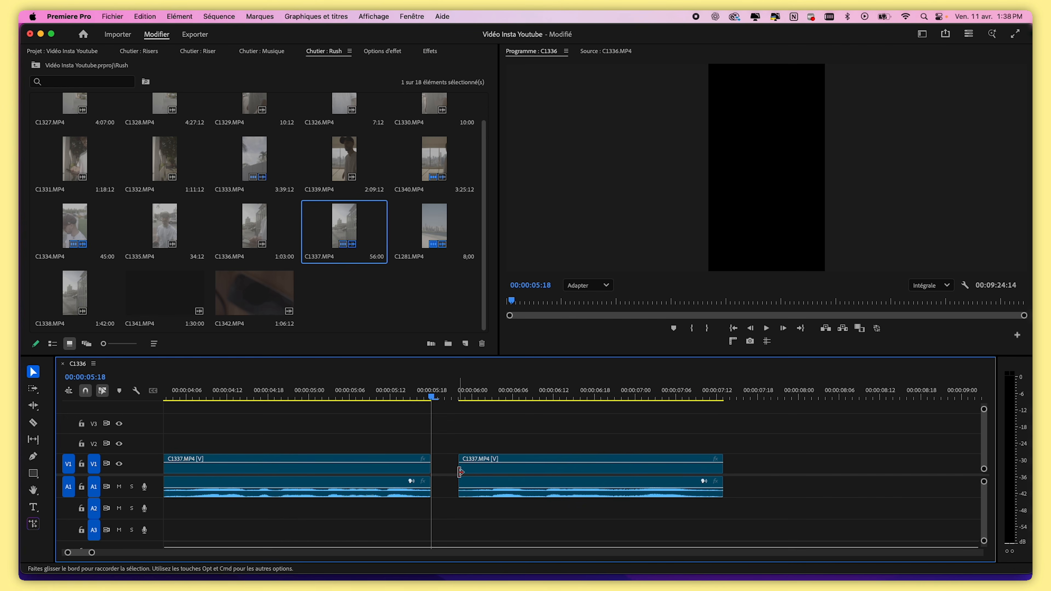
Split the next clip at 00:00:06:00 and delete the short piece before the cut
{"action": "left_click", "coordinate": [472, 394]}
{"action": "key", "text": "super+k"}
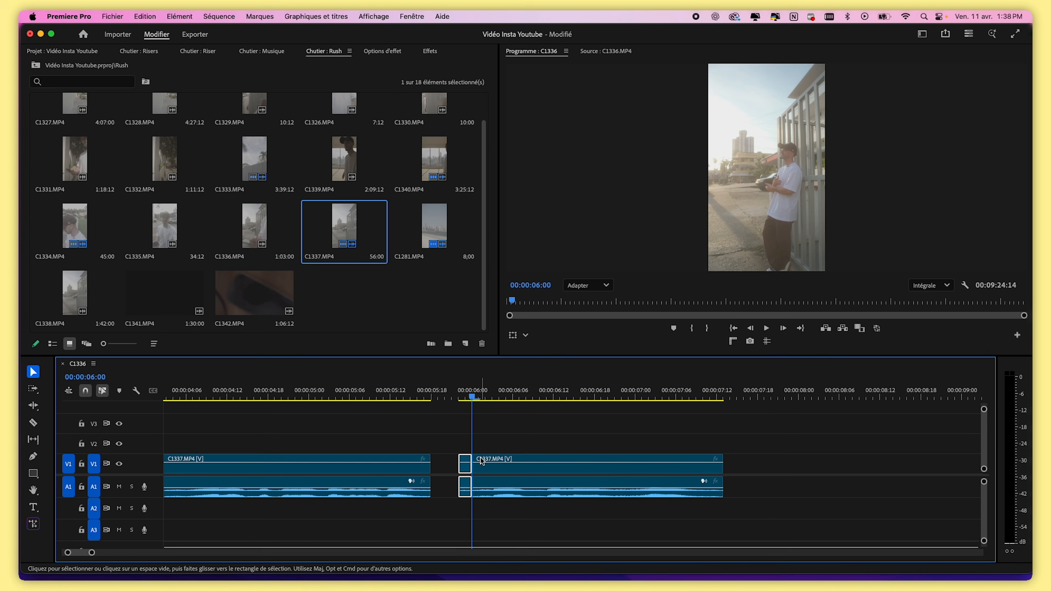
{"action": "key", "text": "Delete"}
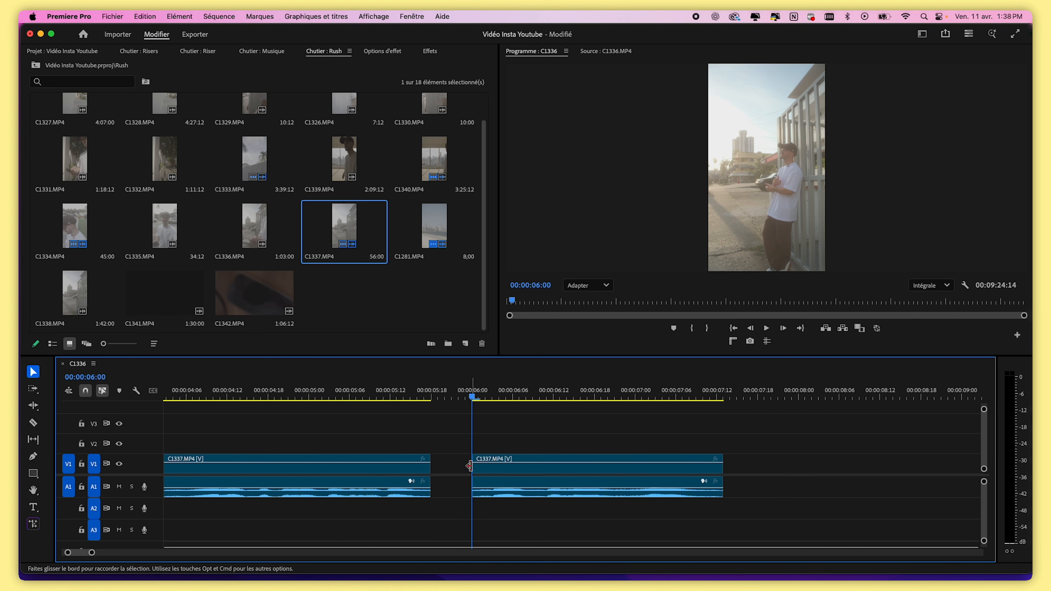
Shorten the end of the second C1337 clip slightly and delete the gap between the two clips
{"action": "mouse_move", "coordinate": [474, 466]}
{"action": "left_mouse_down"}
{"action": "mouse_move", "coordinate": [434, 465]}
{"action": "mouse_move", "coordinate": [473, 466]}
{"action": "left_mouse_up"}
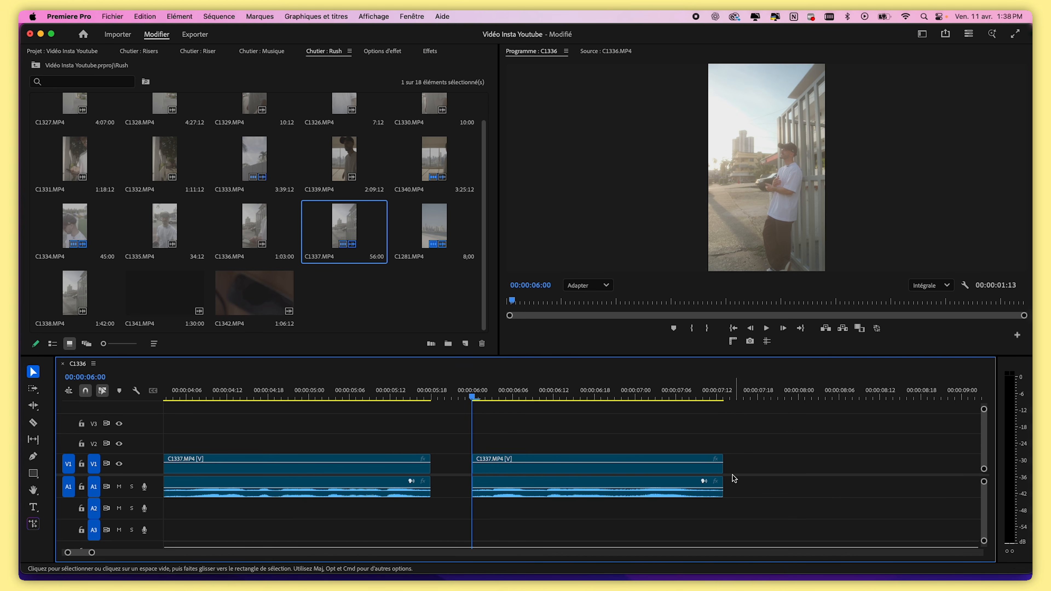
{"action": "left_click_drag", "start_coordinate": [723, 469], "coordinate": [713, 468]}
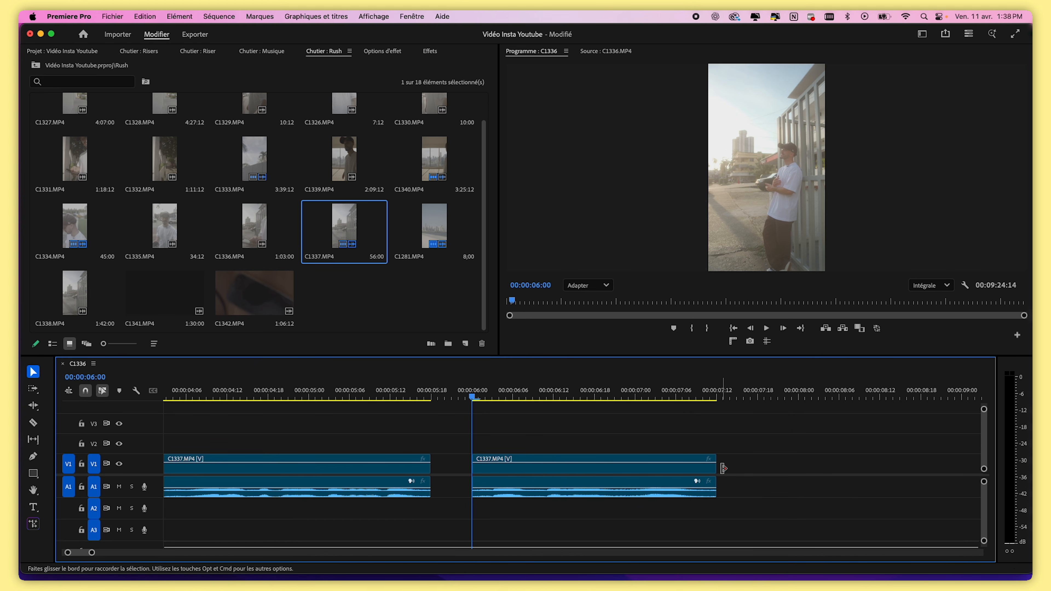
{"action": "left_click", "coordinate": [465, 472]}
{"action": "key", "text": "Delete"}
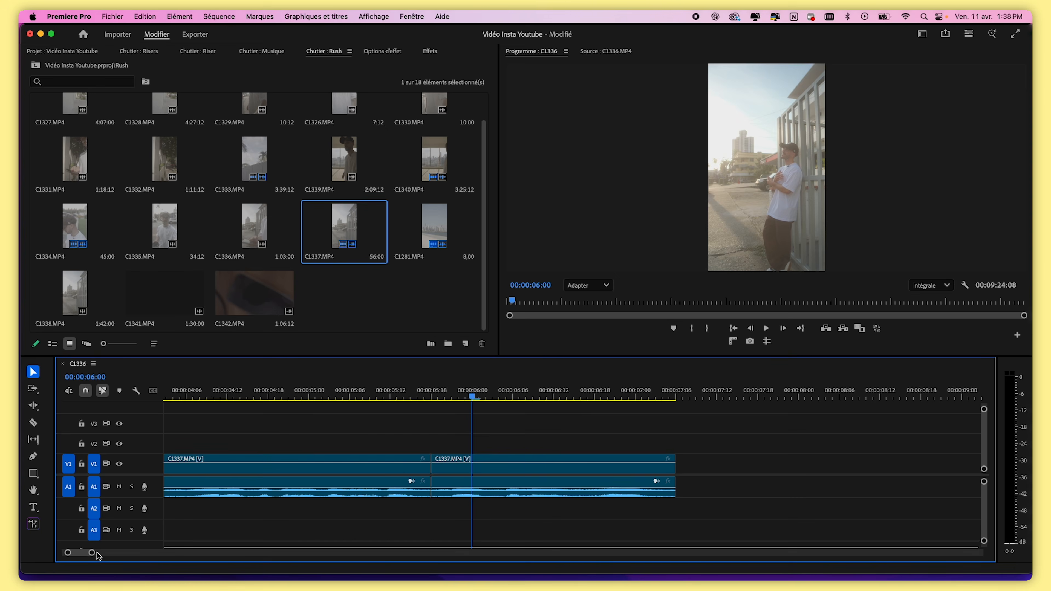
Split the C1333 clip at 00:01:55:22 and delete the part before the cut
{"action": "left_click_drag", "start_coordinate": [91, 553], "coordinate": [358, 553]}
{"action": "left_click", "coordinate": [605, 396]}
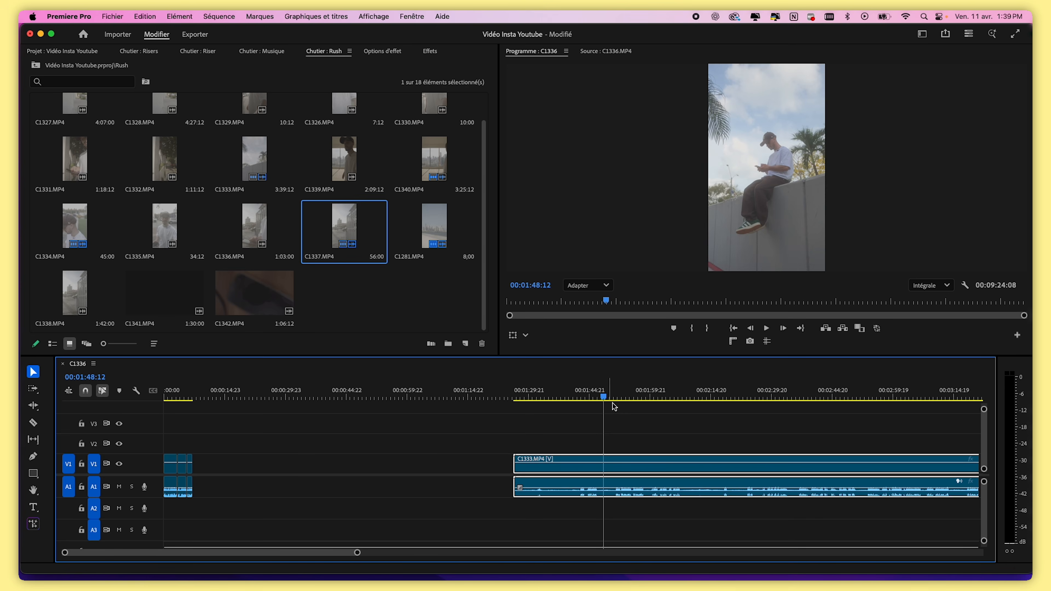
{"action": "left_click_drag", "start_coordinate": [357, 553], "coordinate": [229, 553]}
{"action": "left_click", "coordinate": [637, 397]}
{"action": "left_click_drag", "start_coordinate": [637, 396], "coordinate": [639, 396]}
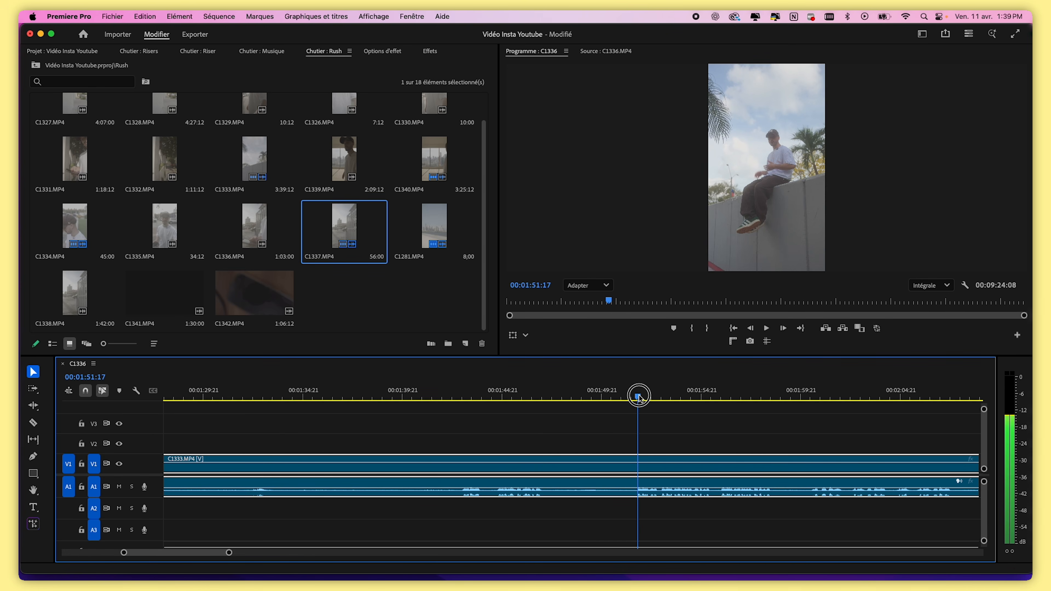
{"action": "key", "text": "space"}
{"action": "left_click_drag", "start_coordinate": [229, 553], "coordinate": [208, 553]}
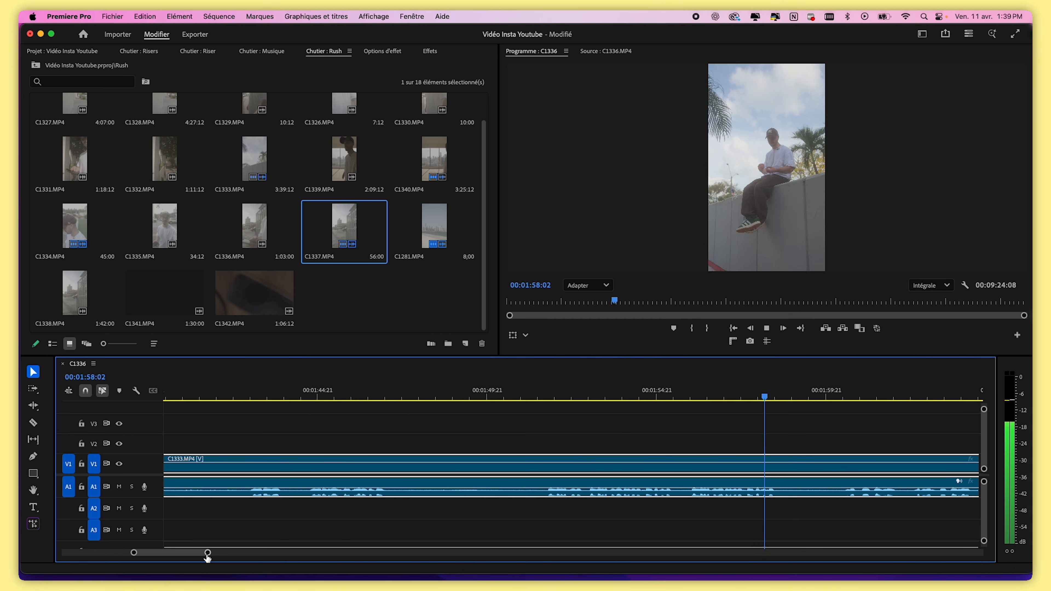
{"action": "left_click_drag", "start_coordinate": [207, 553], "coordinate": [221, 554]}
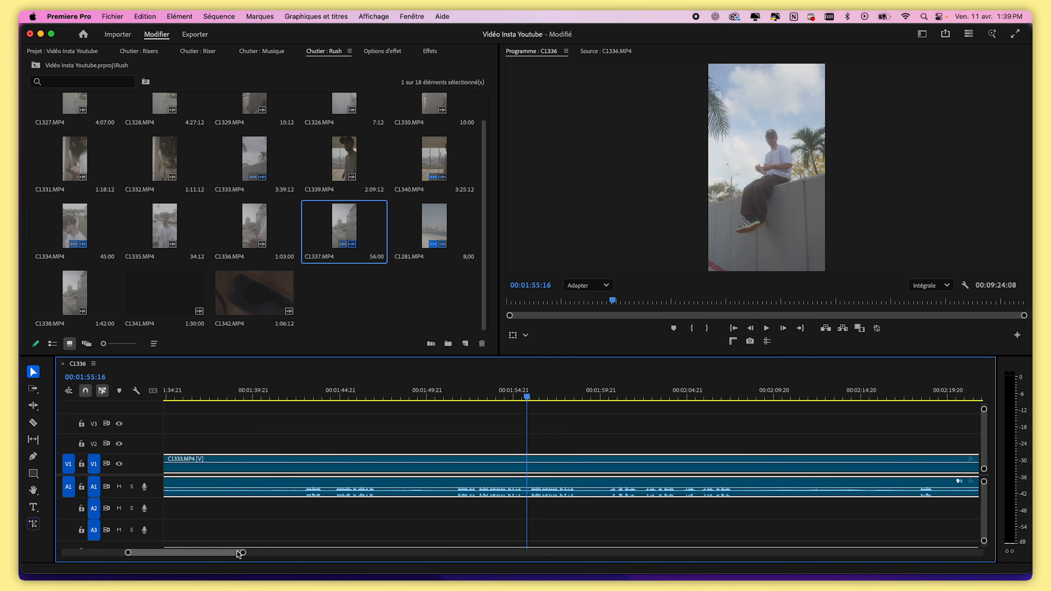
{"action": "left_click_drag", "start_coordinate": [242, 553], "coordinate": [164, 553]}
{"action": "left_click", "coordinate": [644, 400]}
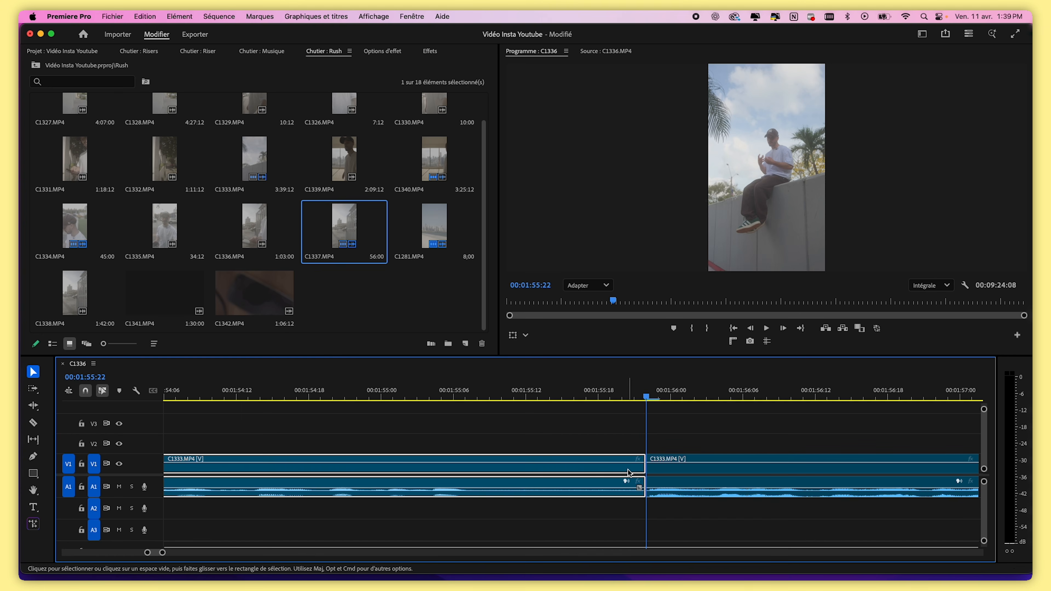
{"action": "key", "text": "Delete"}
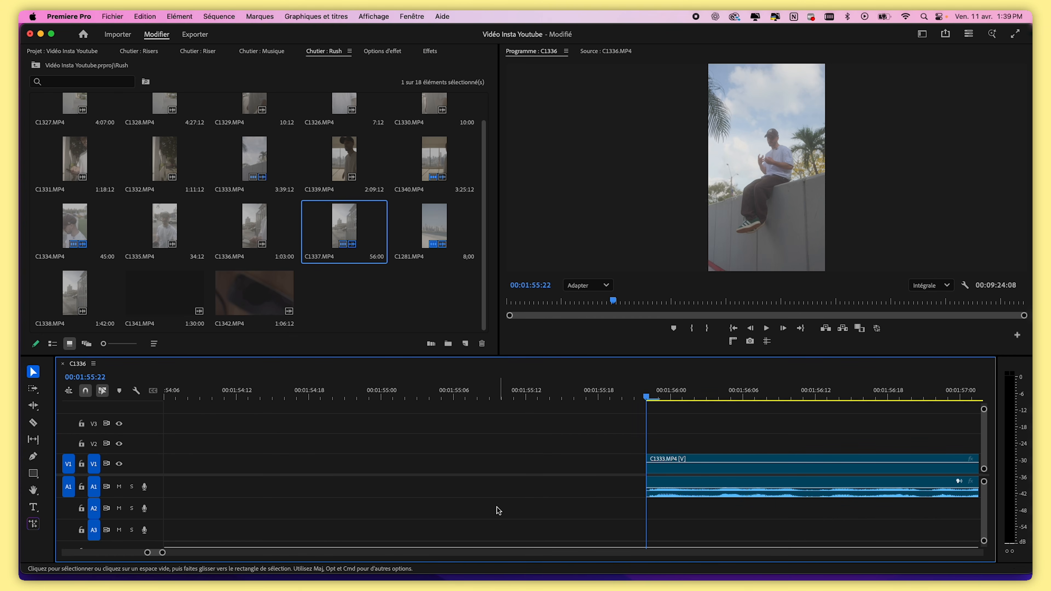
Split C1333 at two points around 00:02:05 and 00:02:07 and delete the segment before the first cut
{"action": "key", "text": "space"}
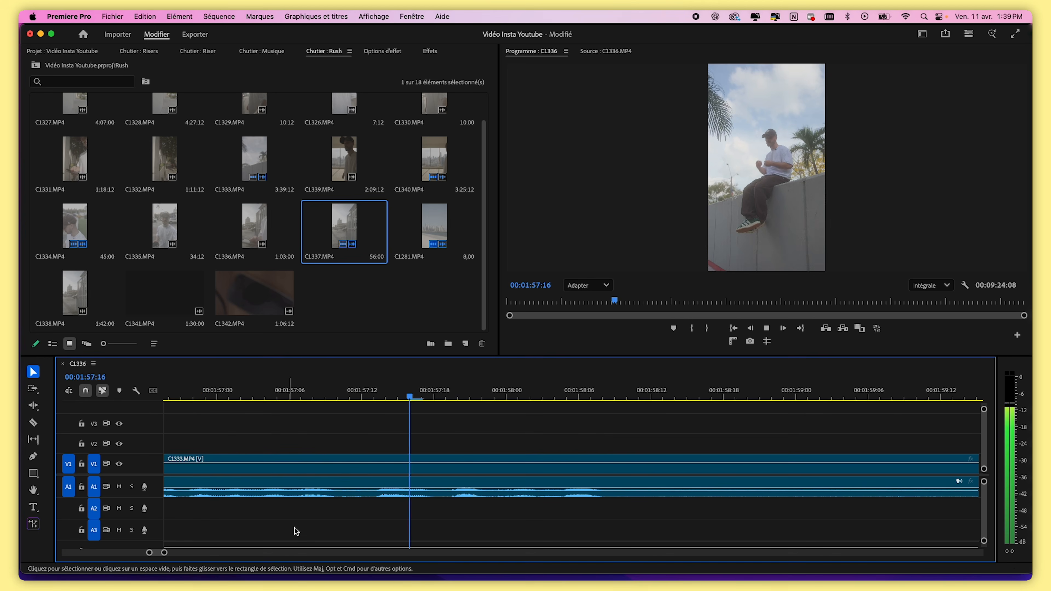
{"action": "key", "text": "space"}
{"action": "left_click", "coordinate": [592, 389]}
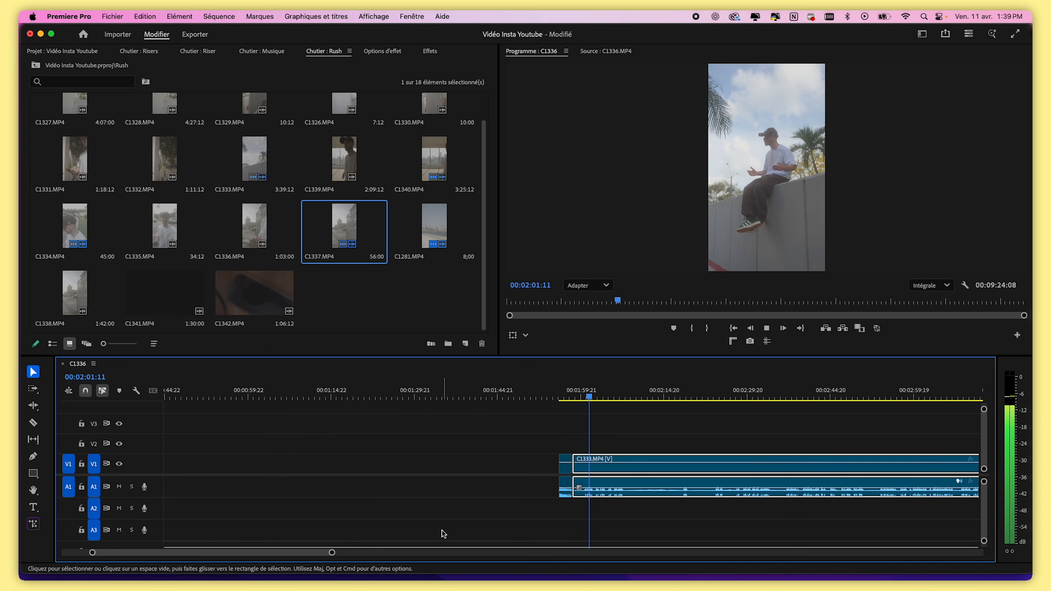
{"action": "left_click_drag", "start_coordinate": [331, 552], "coordinate": [308, 553]}
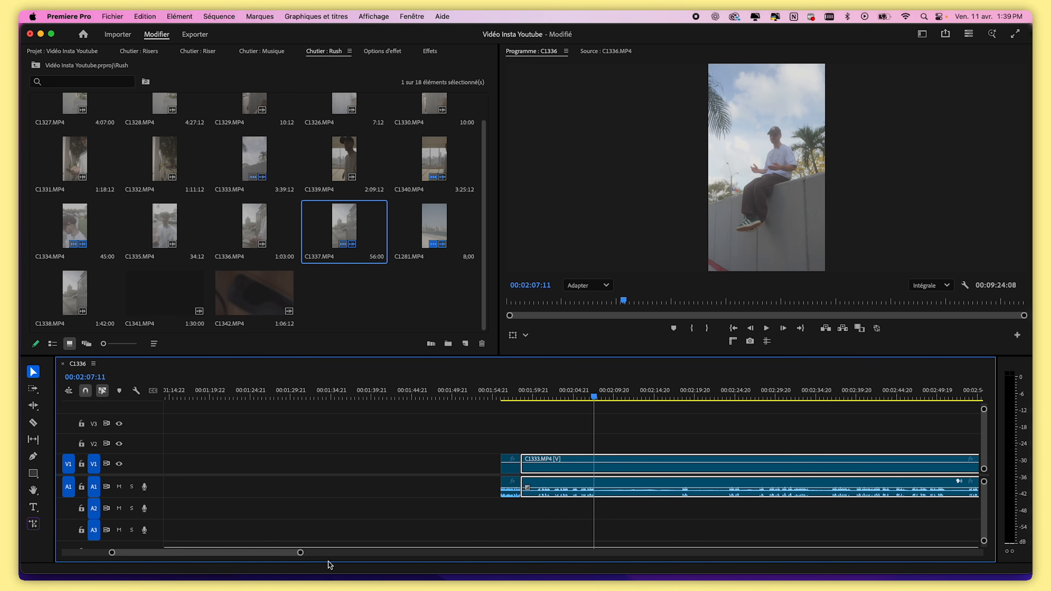
{"action": "left_click_drag", "start_coordinate": [295, 554], "coordinate": [197, 552]}
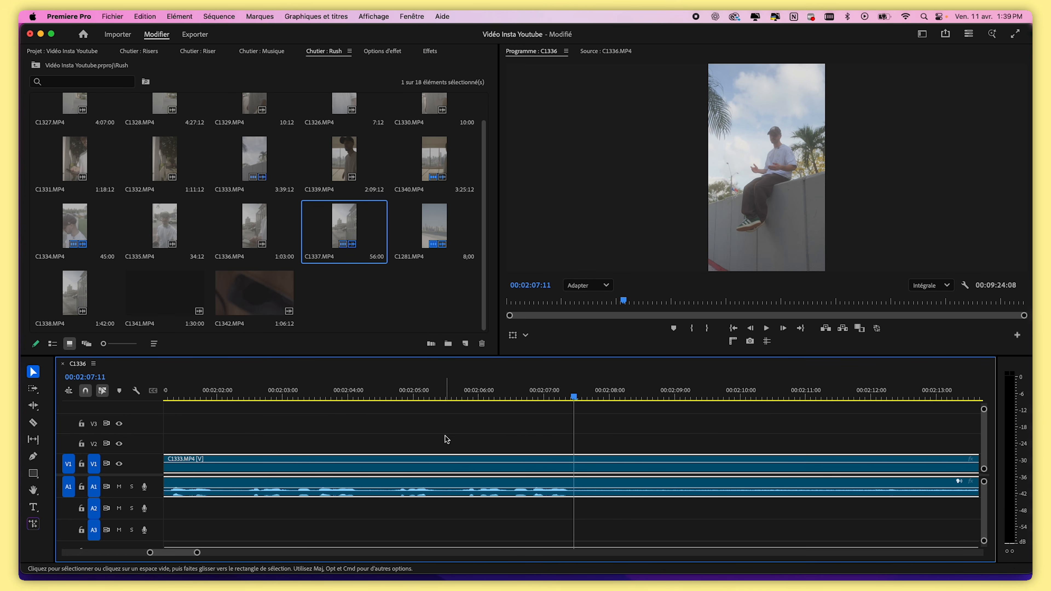
{"action": "left_click", "coordinate": [462, 398]}
{"action": "key", "text": "cmd+k"}
{"action": "left_click_drag", "start_coordinate": [463, 398], "coordinate": [571, 400]}
{"action": "key", "text": "cmd+k"}
{"action": "left_click", "coordinate": [411, 470]}
{"action": "left_click_drag", "start_coordinate": [197, 553], "coordinate": [300, 552]}
{"action": "key", "text": "Delete"}
{"action": "left_click_drag", "start_coordinate": [626, 396], "coordinate": [730, 396]}
{"action": "mouse_move", "coordinate": [300, 553]}
{"action": "left_mouse_down"}
{"action": "mouse_move", "coordinate": [380, 554]}
{"action": "mouse_move", "coordinate": [316, 554]}
{"action": "left_mouse_up"}
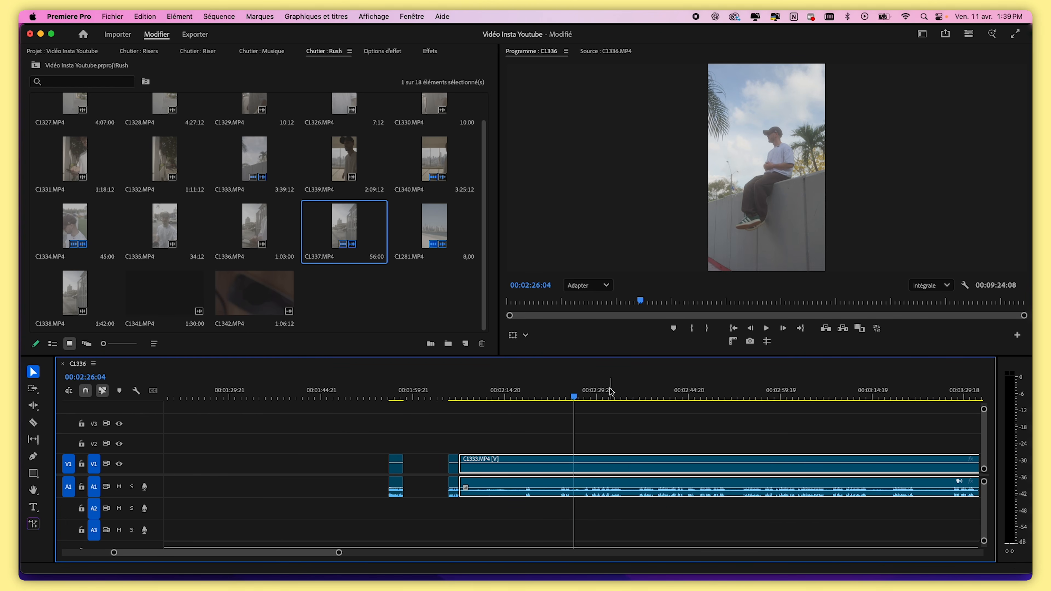
Split C1333 at about 00:03:10 and 00:03:13:19 and delete the long segment before the first cut
{"action": "left_click_drag", "start_coordinate": [617, 396], "coordinate": [638, 396]}
{"action": "key", "text": "space"}
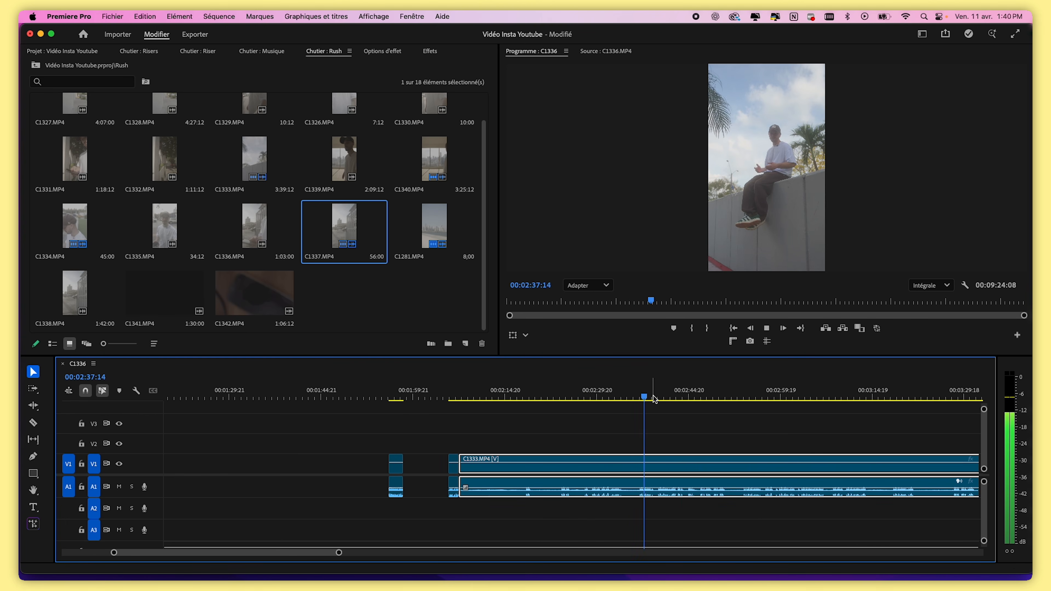
{"action": "left_click_drag", "start_coordinate": [340, 553], "coordinate": [302, 555]}
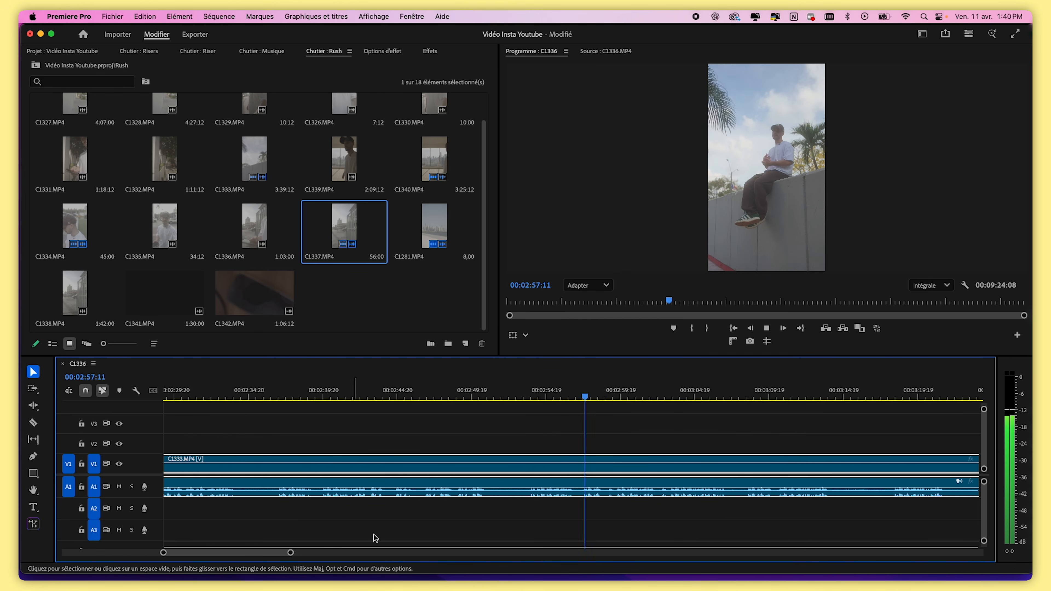
{"action": "key", "text": "space"}
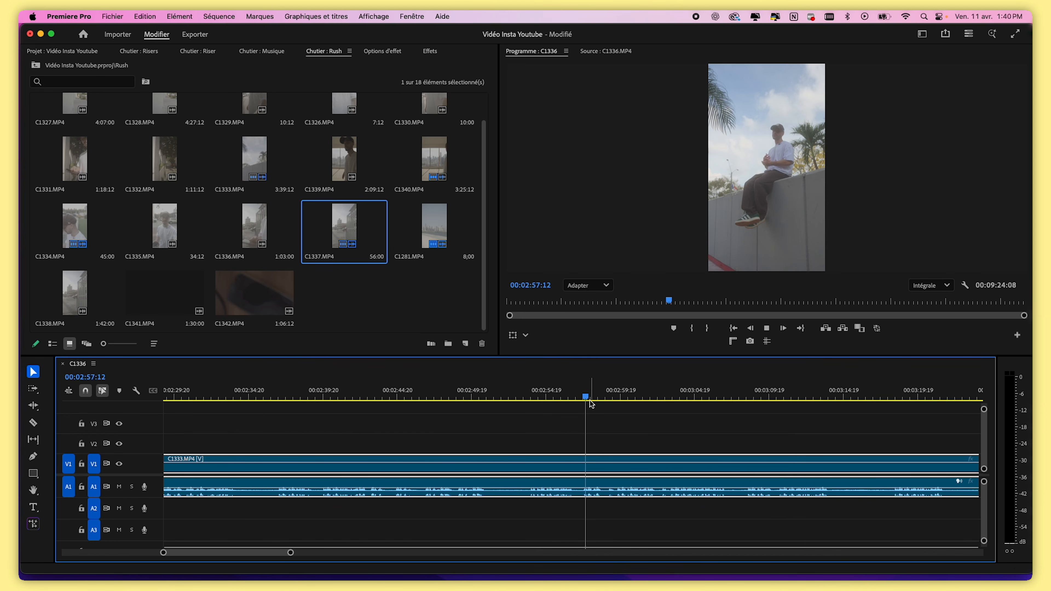
{"action": "key", "text": "space"}
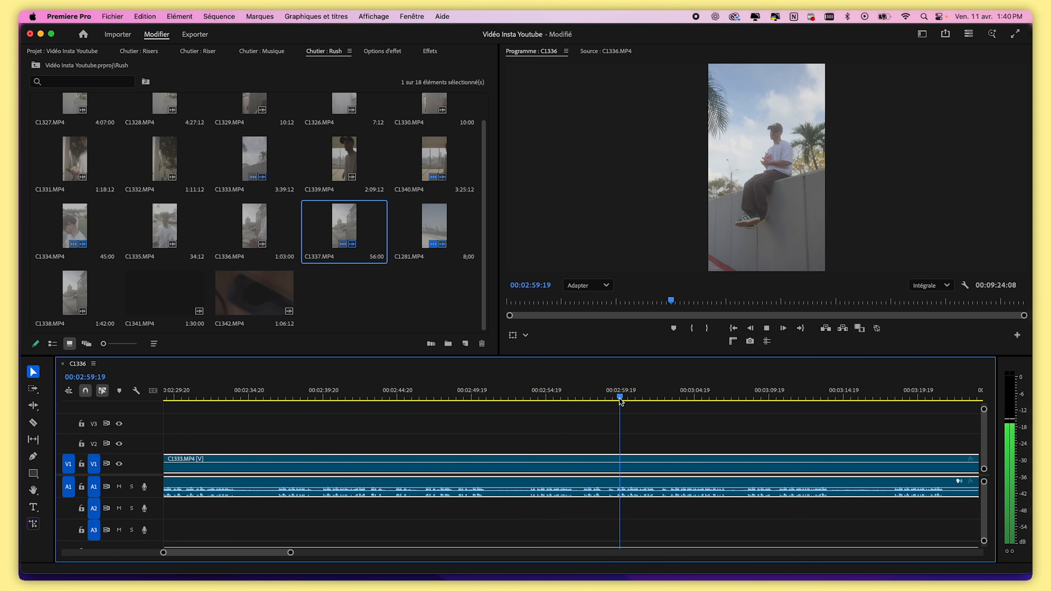
{"action": "left_click", "coordinate": [633, 397]}
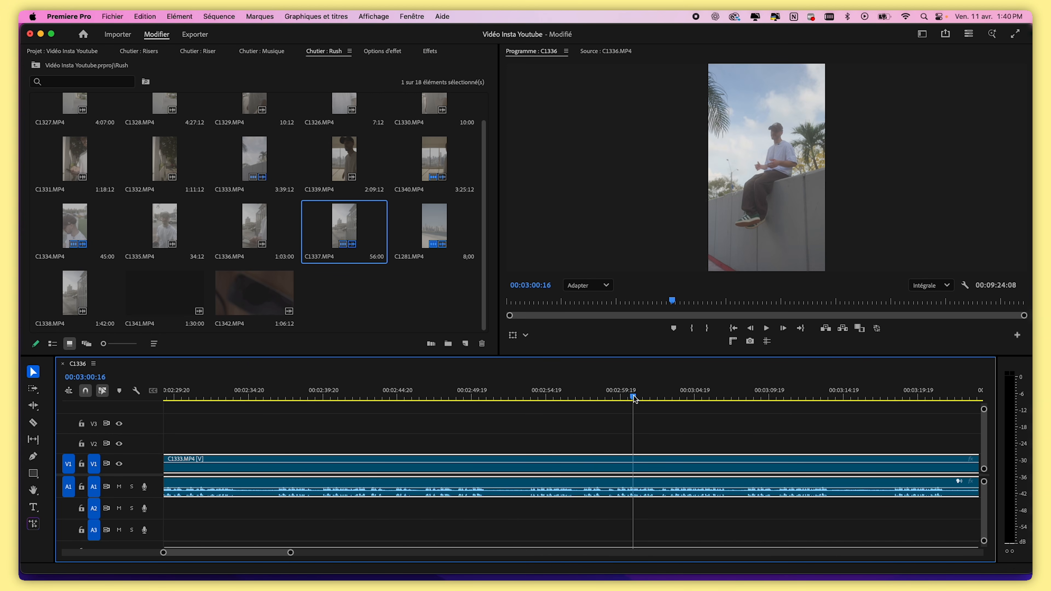
{"action": "key", "text": "space"}
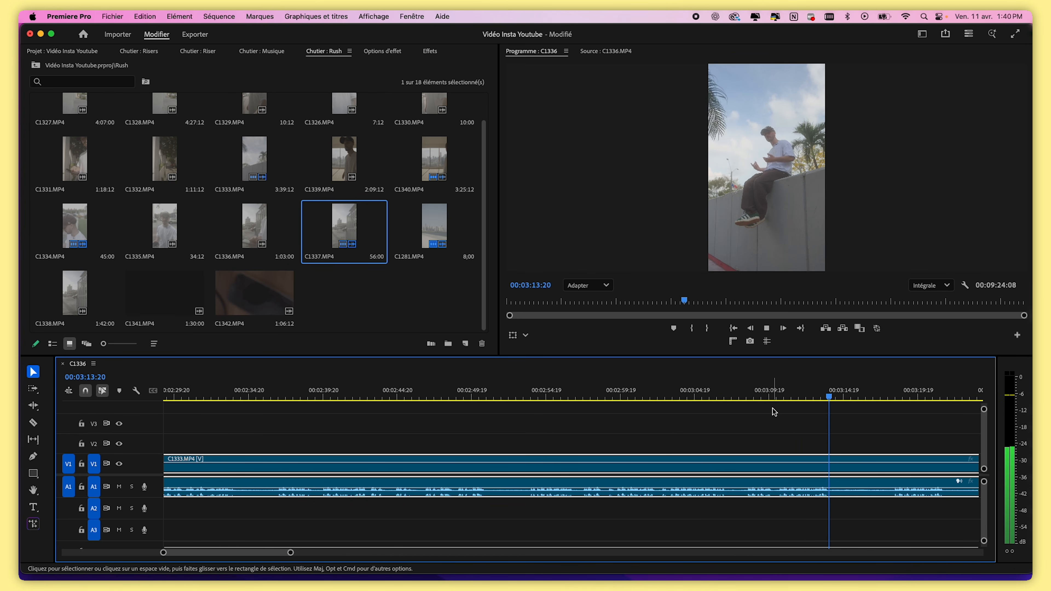
{"action": "left_click", "coordinate": [777, 396]}
{"action": "key", "text": "super+k"}
{"action": "left_click_drag", "start_coordinate": [780, 397], "coordinate": [829, 398]}
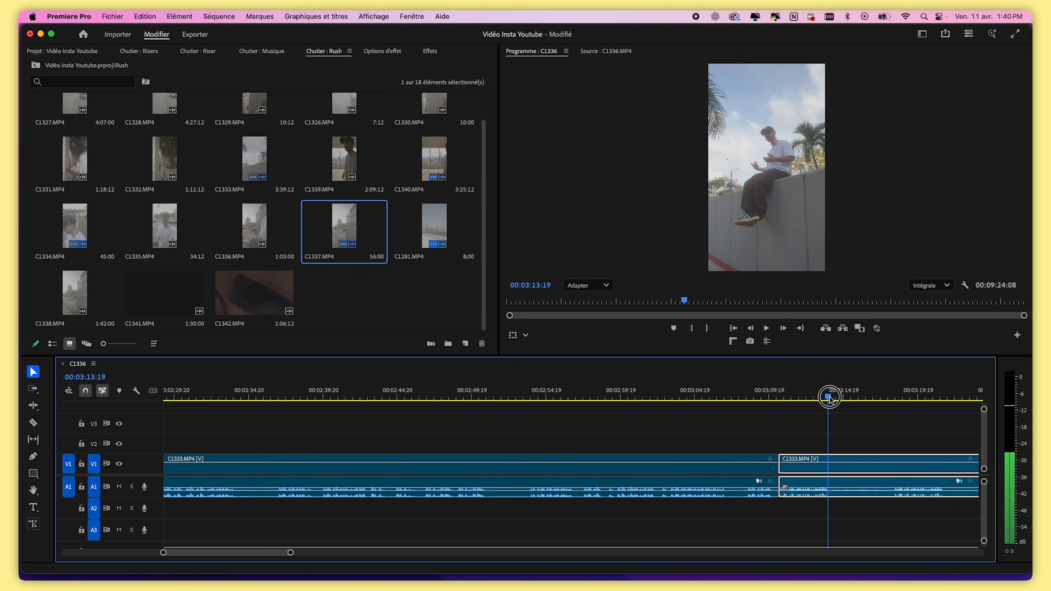
{"action": "key", "text": "super+k"}
{"action": "left_click", "coordinate": [740, 470]}
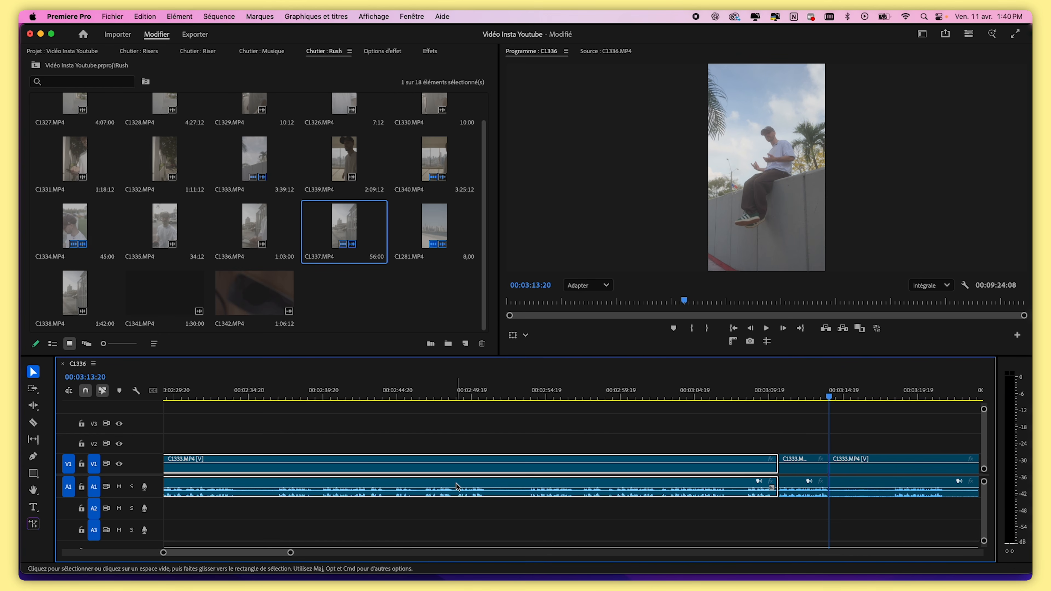
{"action": "key", "text": "Delete"}
Split C1333 at 00:02:10:15 and 00:02:10:20 and delete the short piece between the cuts
{"action": "left_click_drag", "start_coordinate": [443, 387], "coordinate": [454, 388]}
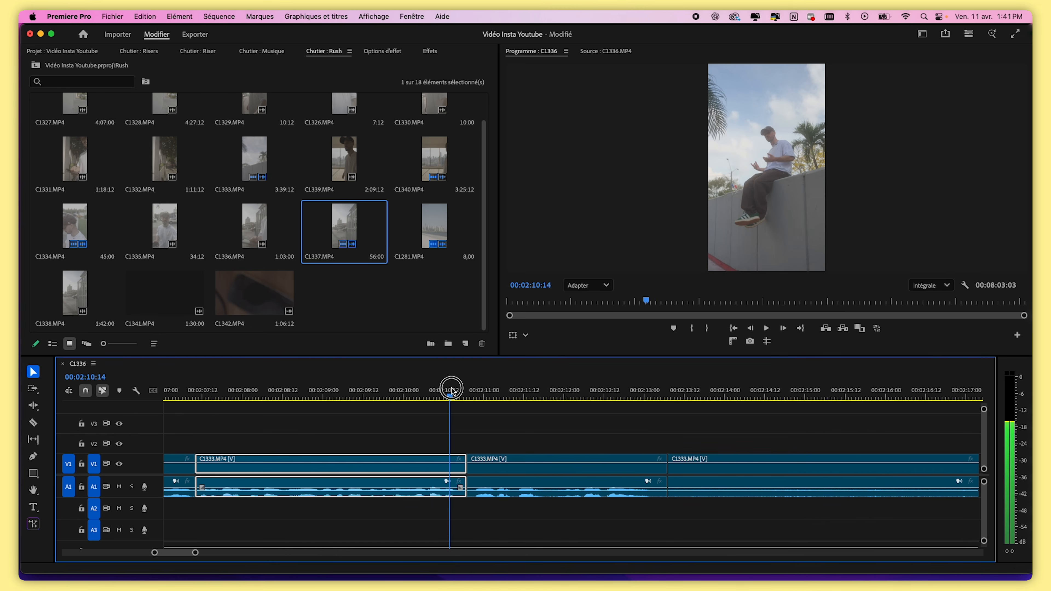
{"action": "left_click_drag", "start_coordinate": [196, 553], "coordinate": [183, 552]}
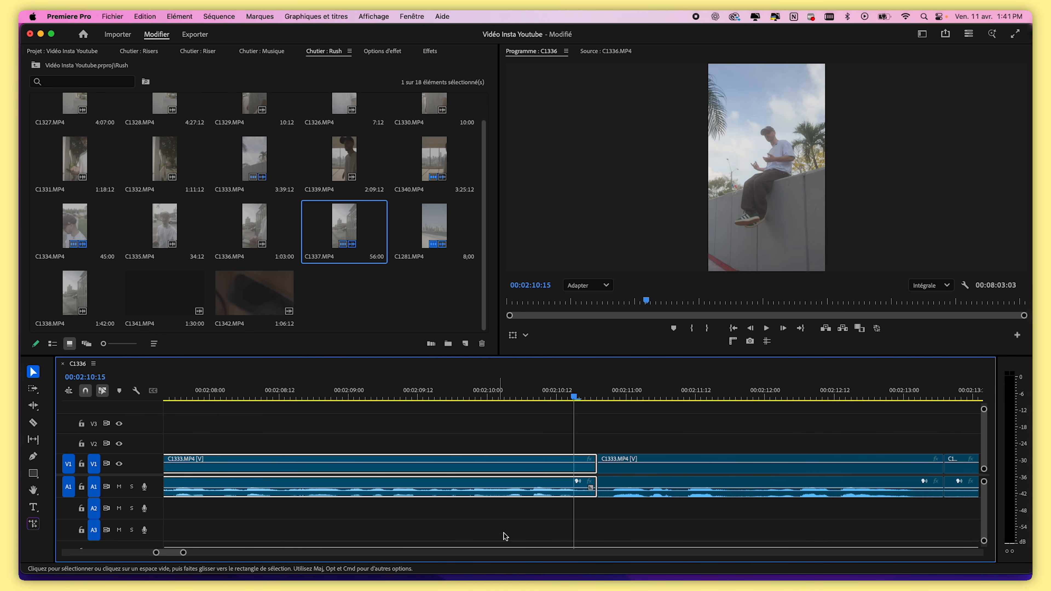
{"action": "left_click", "coordinate": [579, 394]}
{"action": "key", "text": "super+k"}
{"action": "left_click", "coordinate": [602, 397]}
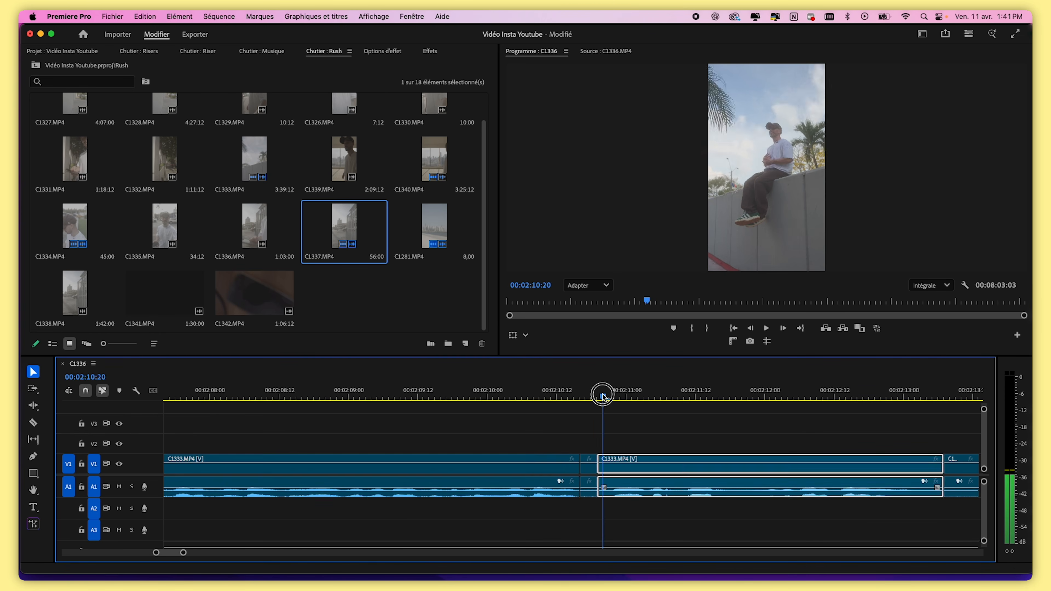
{"action": "key", "text": "super+k"}
{"action": "left_click_drag", "start_coordinate": [592, 439], "coordinate": [602, 479]}
{"action": "key", "text": "Delete"}
{"action": "left_click", "coordinate": [595, 469]}
{"action": "key", "text": "Delete"}
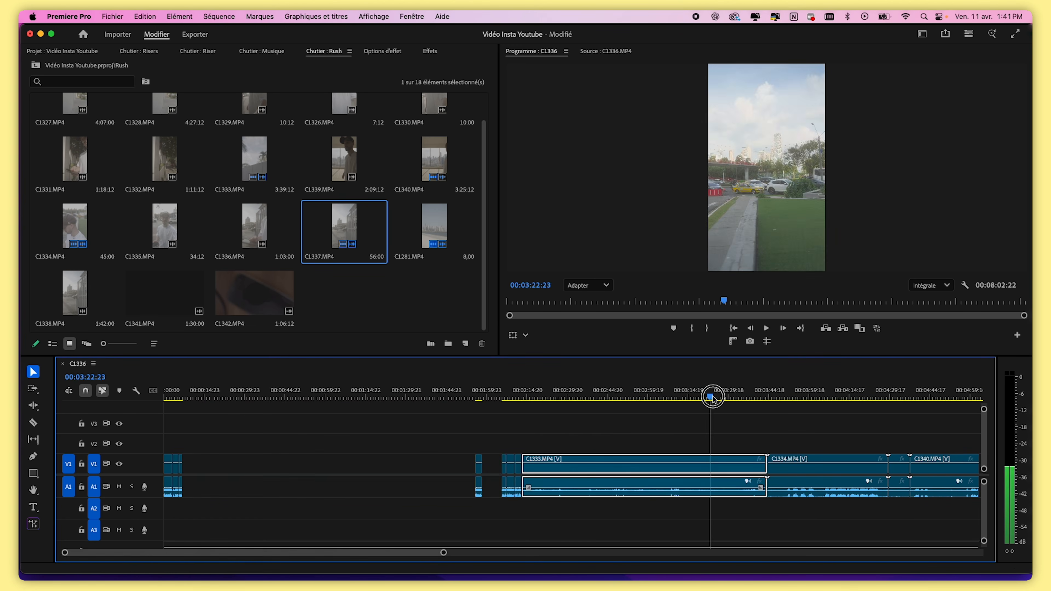
{"action": "left_click_drag", "start_coordinate": [712, 397], "coordinate": [763, 399]}
{"action": "key", "text": "Delete"}
Split the C1334 clip at 00:04:10:06 and delete its beginning before the cut
{"action": "left_click", "coordinate": [794, 395]}
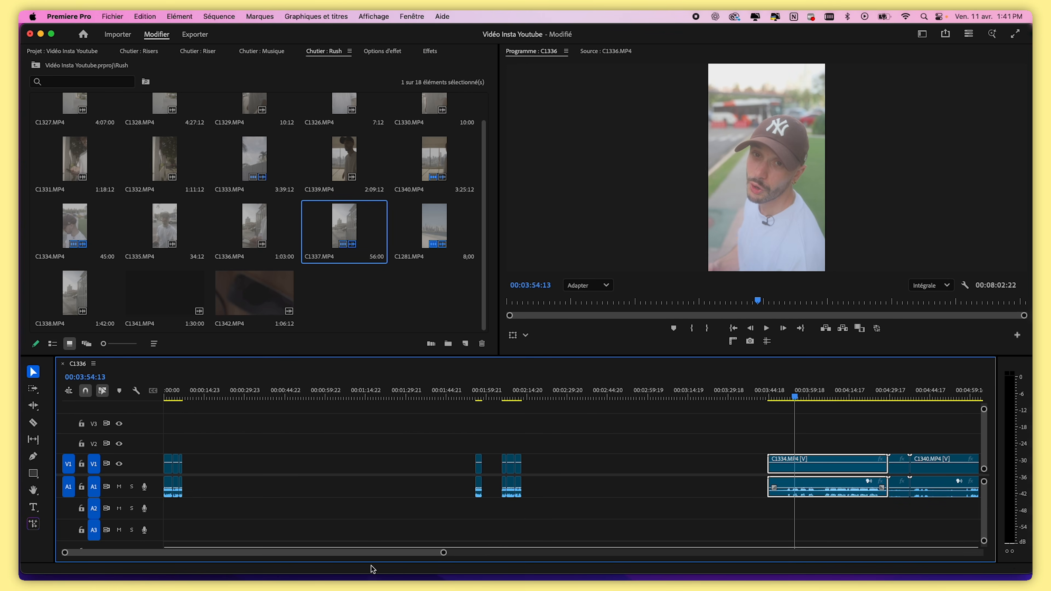
{"action": "left_click_drag", "start_coordinate": [443, 552], "coordinate": [370, 552]}
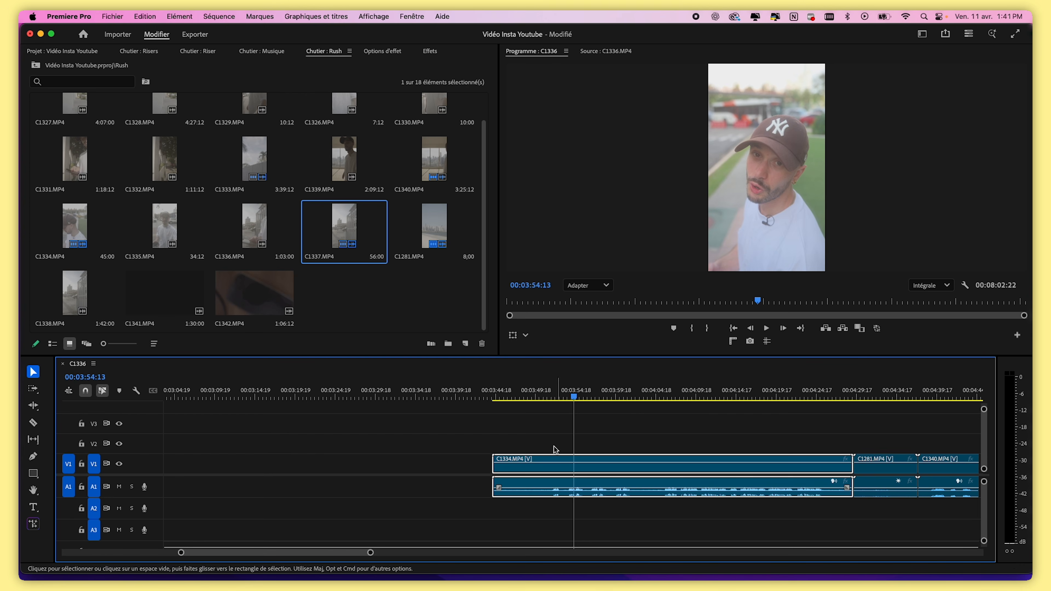
{"action": "left_click_drag", "start_coordinate": [575, 396], "coordinate": [700, 403]}
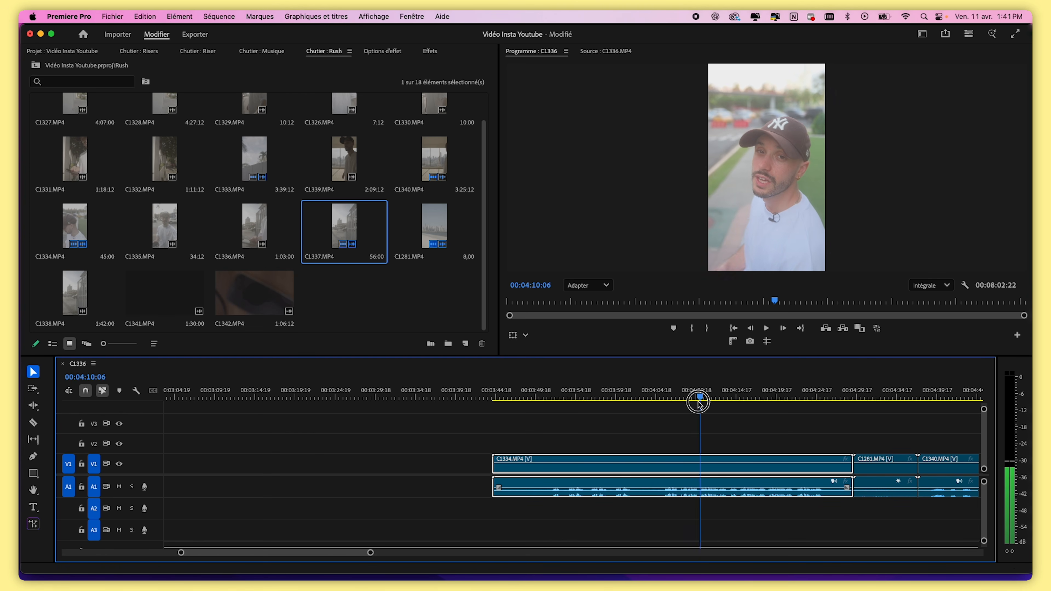
{"action": "key", "text": "super+k"}
{"action": "key", "text": "space"}
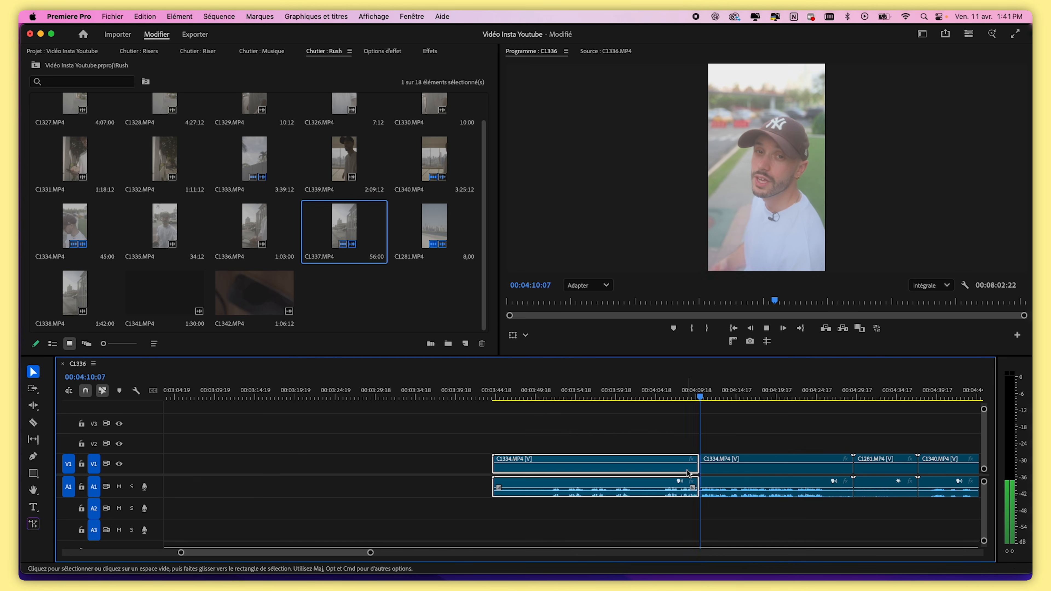
{"action": "key", "text": "Delete"}
Split C1334 at about 00:04:22 and 00:04:24:05
{"action": "left_click_drag", "start_coordinate": [370, 552], "coordinate": [313, 553]}
{"action": "left_click", "coordinate": [792, 393]}
{"action": "key", "text": "space"}
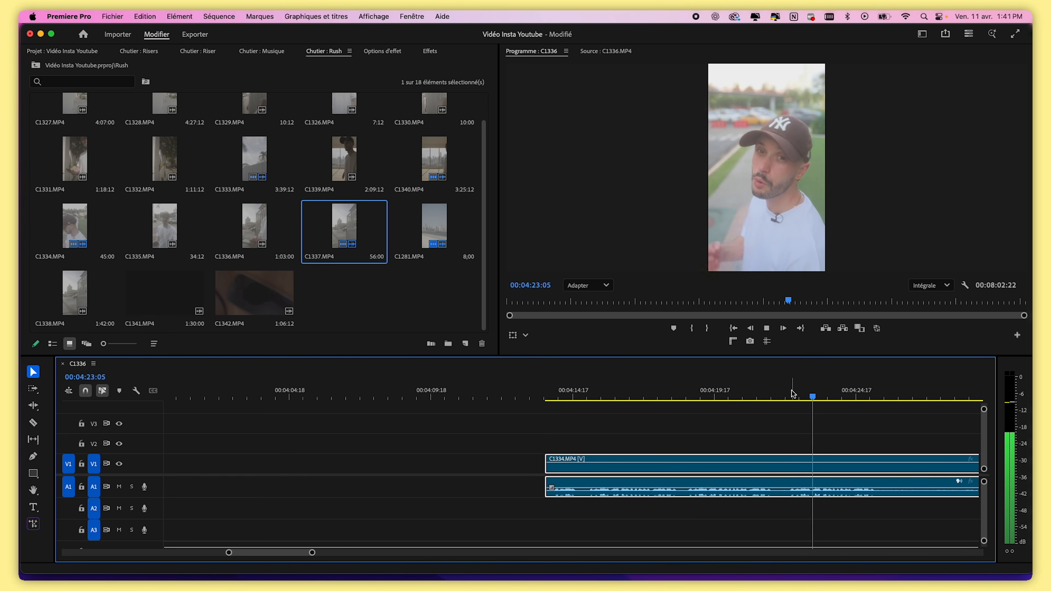
{"action": "left_click", "coordinate": [791, 395]}
{"action": "key", "text": "super+k"}
{"action": "left_click", "coordinate": [812, 397]}
{"action": "left_click_drag", "start_coordinate": [811, 396], "coordinate": [840, 395]}
{"action": "key", "text": "super+k"}
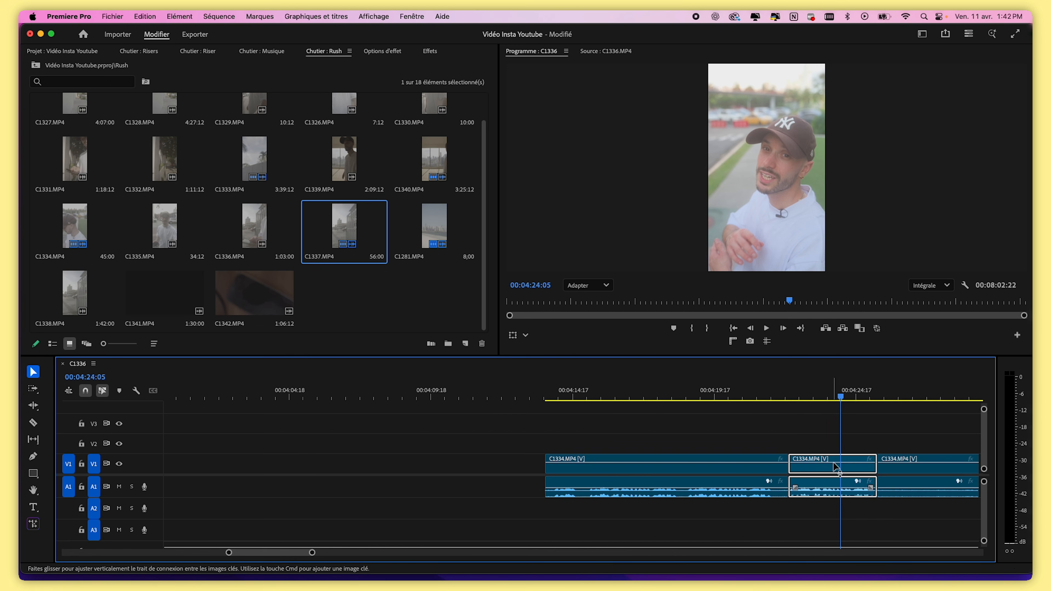
Split C1334 once more near 00:04:19 and delete its opening segment and the other unwanted piece
{"action": "left_click_drag", "start_coordinate": [852, 395], "coordinate": [689, 409]}
{"action": "key", "text": "super+k"}
{"action": "left_click_drag", "start_coordinate": [823, 436], "coordinate": [786, 484]}
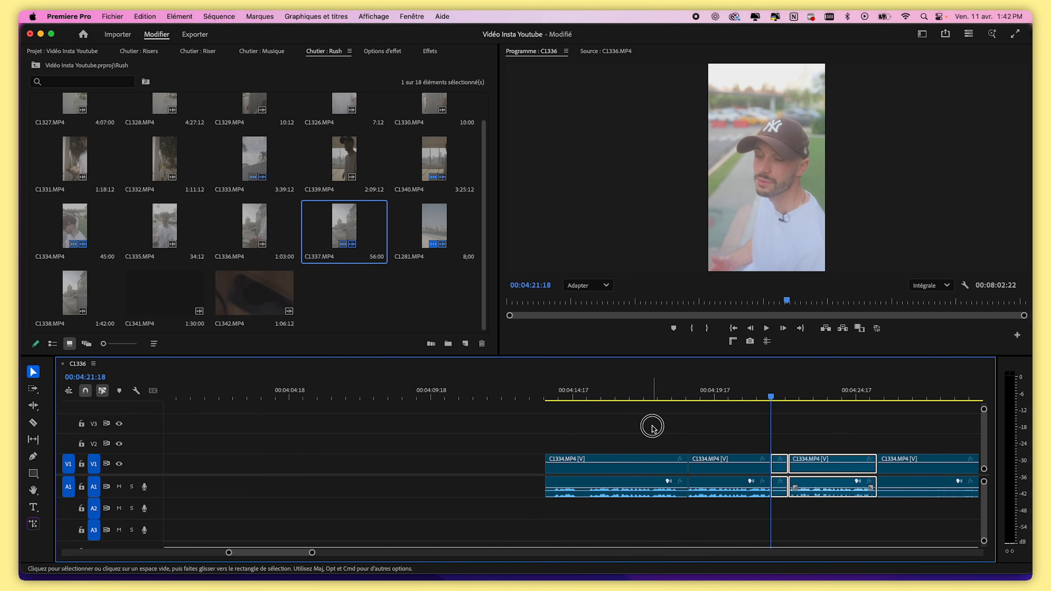
{"action": "left_click_drag", "start_coordinate": [652, 429], "coordinate": [599, 483]}
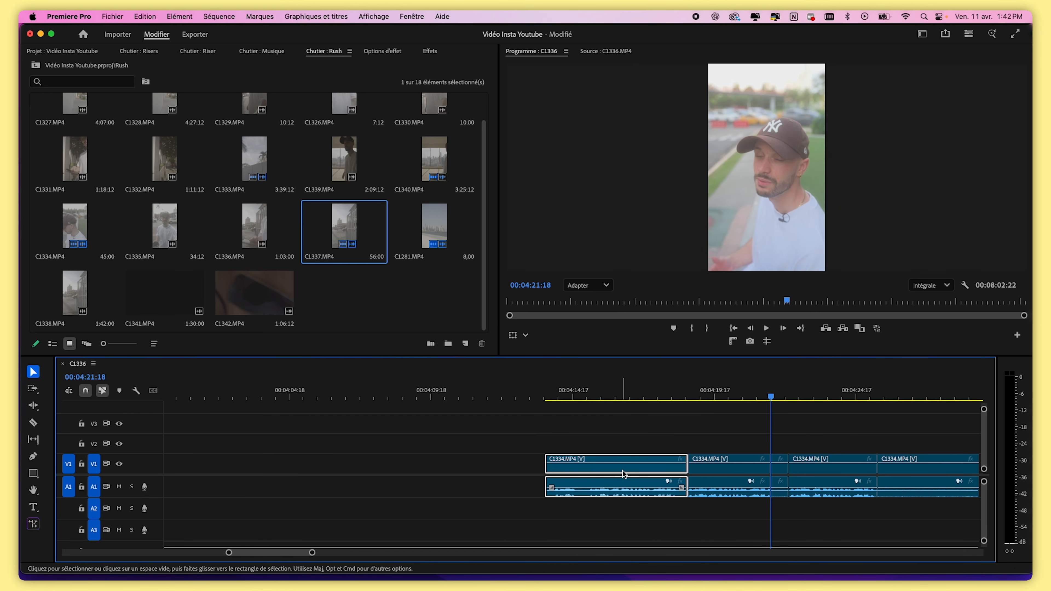
{"action": "key", "text": "Delete"}
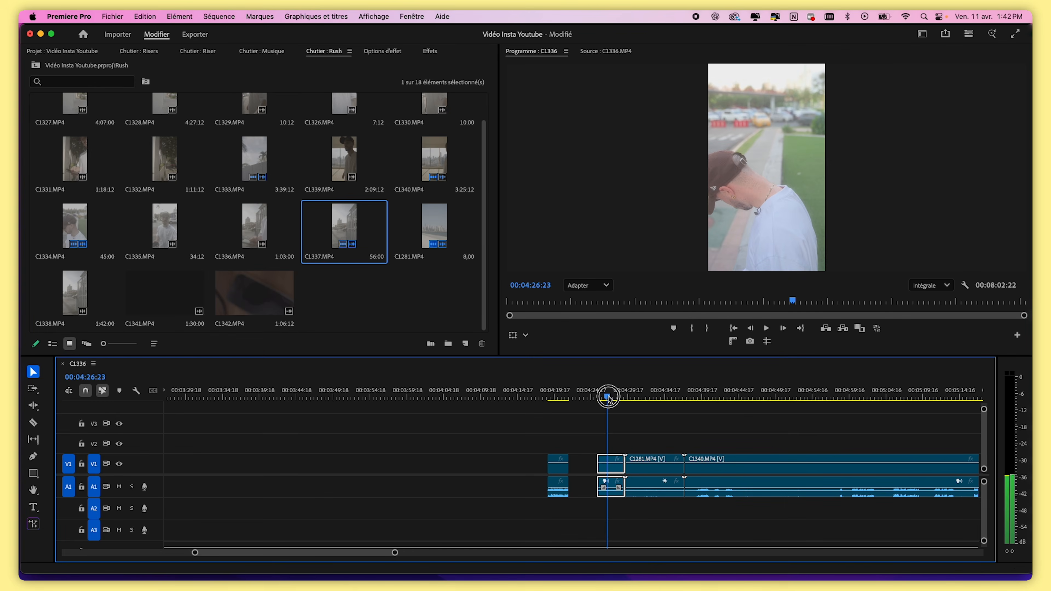
{"action": "key", "text": "Delete"}
Delete all the gaps between clips so the sequence runs continuously from the start
{"action": "left_click_drag", "start_coordinate": [640, 399], "coordinate": [662, 406]}
{"action": "key", "text": "minus"}
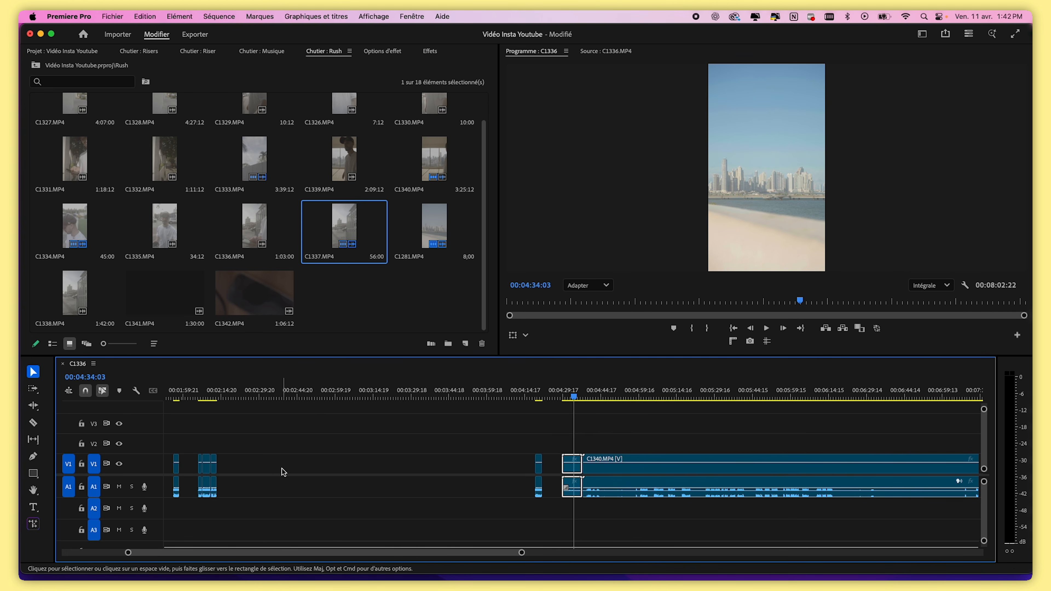
{"action": "left_click", "coordinate": [282, 468]}
{"action": "key", "text": "Delete"}
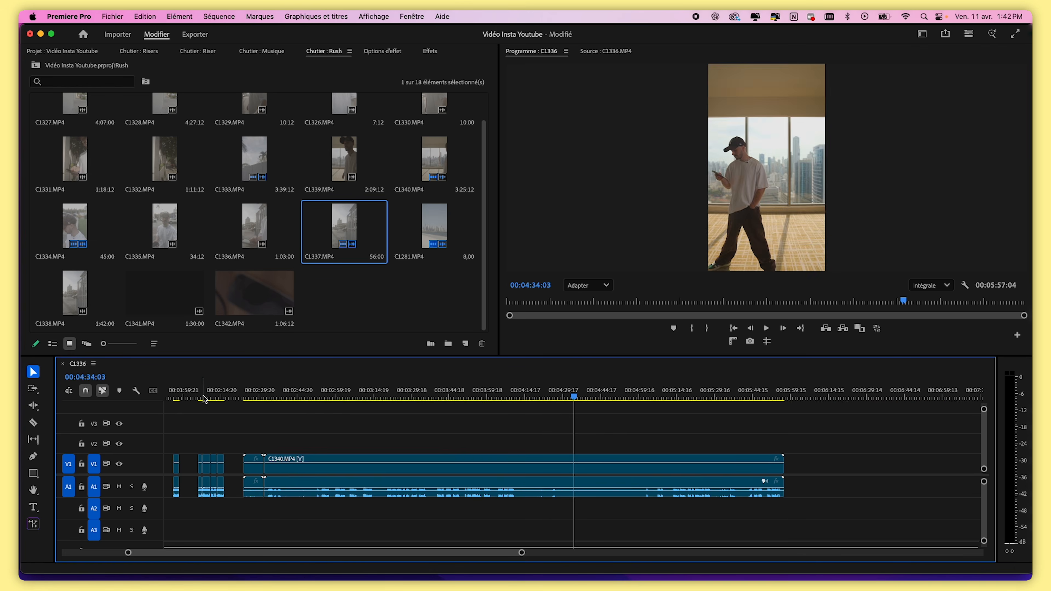
{"action": "key", "text": "Home"}
{"action": "left_click", "coordinate": [215, 468]}
{"action": "key", "text": "Delete"}
{"action": "left_click", "coordinate": [196, 468]}
{"action": "key", "text": "Delete"}
{"action": "left_click", "coordinate": [224, 467]}
{"action": "key", "text": "Delete"}
{"action": "left_click_drag", "start_coordinate": [224, 386], "coordinate": [276, 386]}
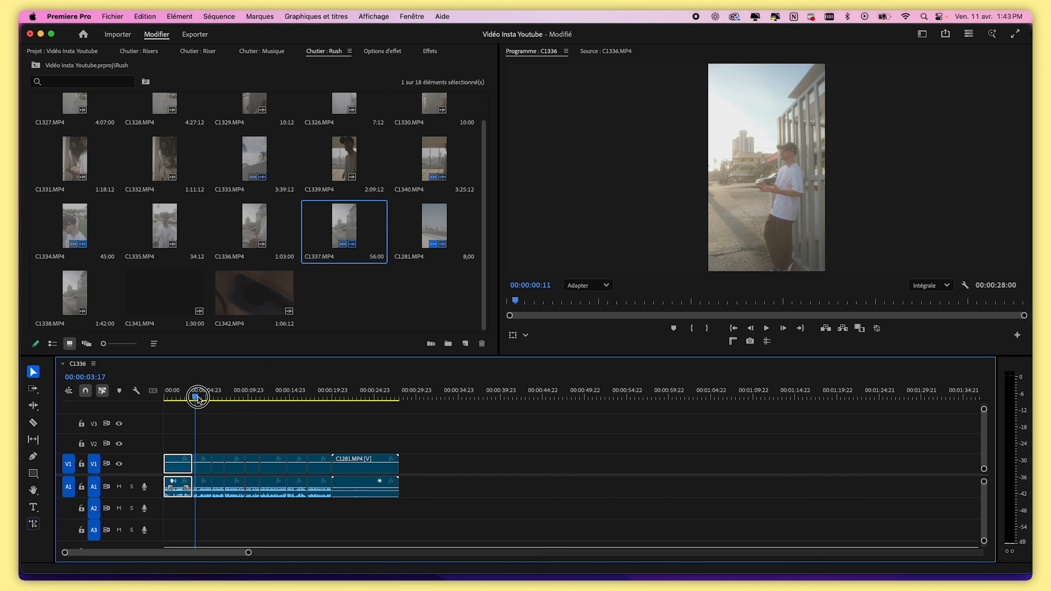
{"action": "left_click_drag", "start_coordinate": [196, 398], "coordinate": [382, 400]}
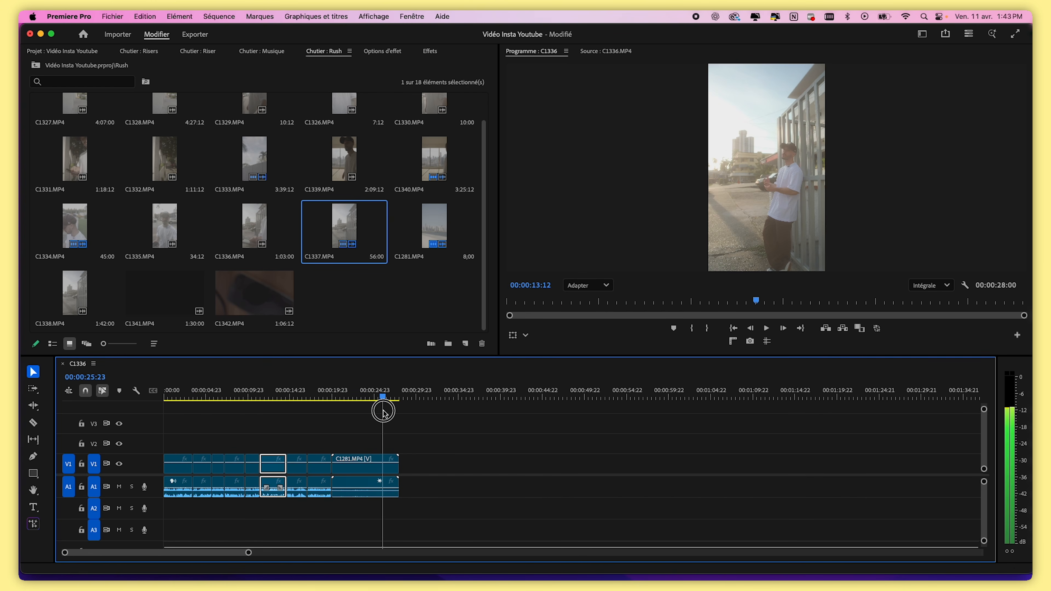
Split the C1281 clip near 00:00:24 and delete its end after the cut
{"action": "left_click", "coordinate": [364, 397]}
{"action": "left_click", "coordinate": [390, 461]}
{"action": "left_click", "coordinate": [369, 398]}
{"action": "key", "text": "super+k"}
{"action": "left_click_drag", "start_coordinate": [417, 452], "coordinate": [394, 474]}
{"action": "key", "text": "Delete"}
{"action": "left_click_drag", "start_coordinate": [345, 397], "coordinate": [386, 398]}
{"action": "left_click", "coordinate": [343, 397]}
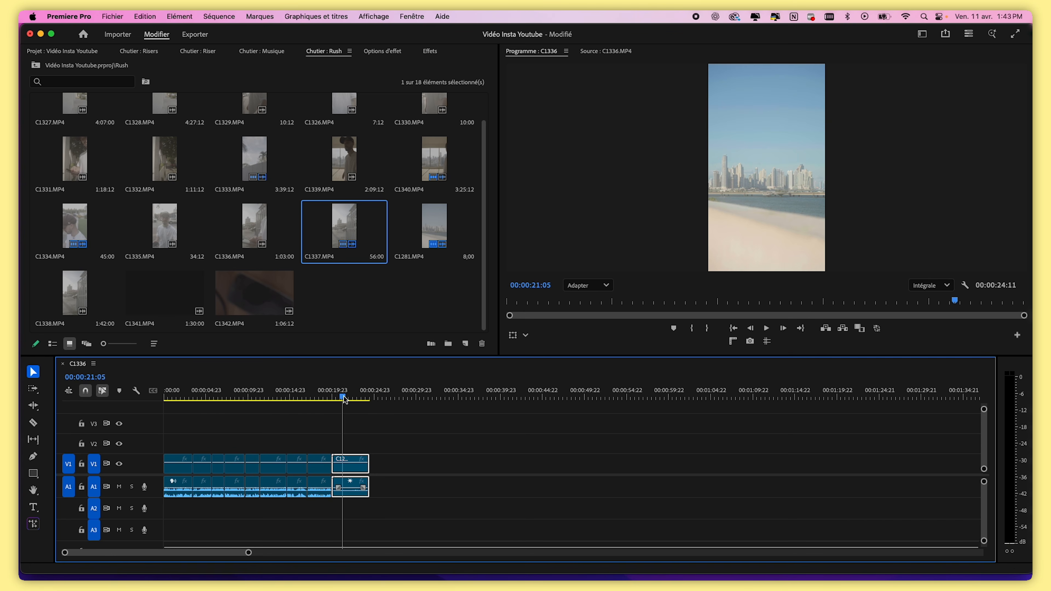
Remove the C1281 clip's audio, leaving its video directly after the previous clip
{"action": "left_click", "coordinate": [408, 501]}
{"action": "left_click_drag", "start_coordinate": [352, 468], "coordinate": [374, 468]}
{"action": "left_click", "coordinate": [369, 397]}
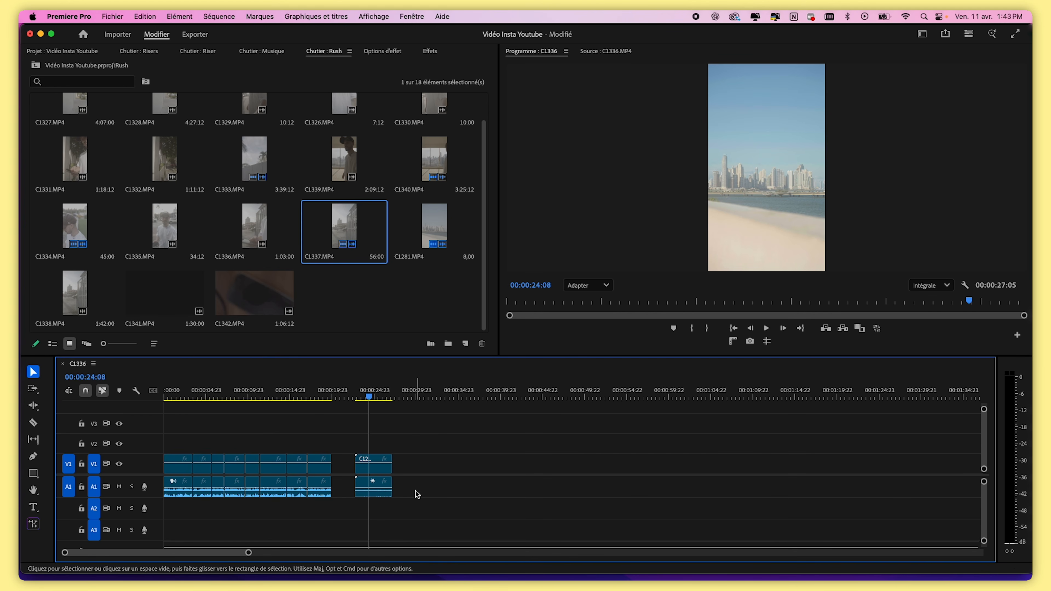
{"action": "left_click_drag", "start_coordinate": [430, 487], "coordinate": [341, 532]}
{"action": "left_click_drag", "start_coordinate": [375, 496], "coordinate": [416, 500]}
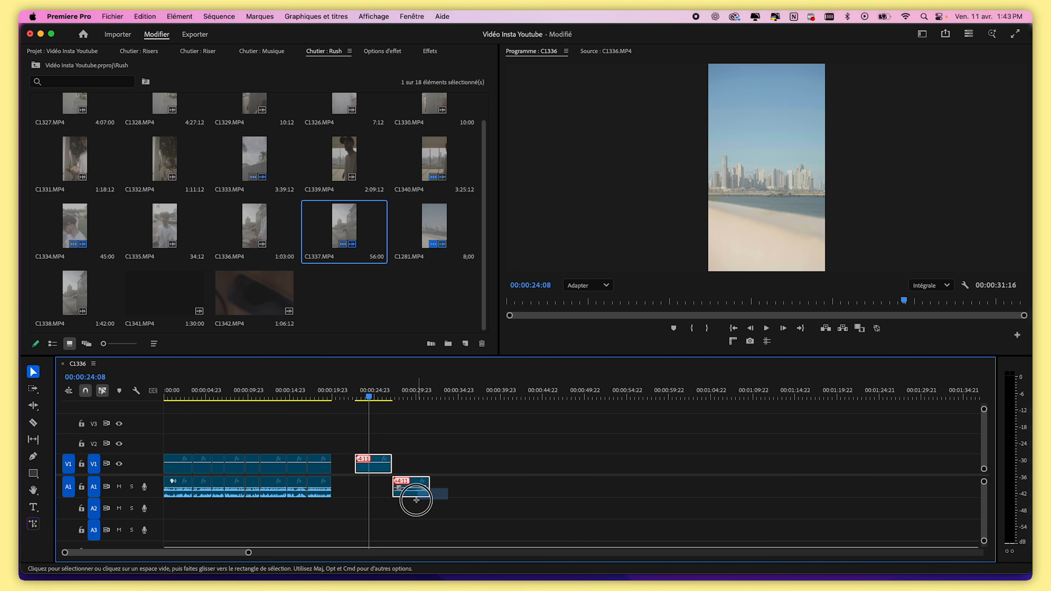
{"action": "left_click", "coordinate": [411, 489]}
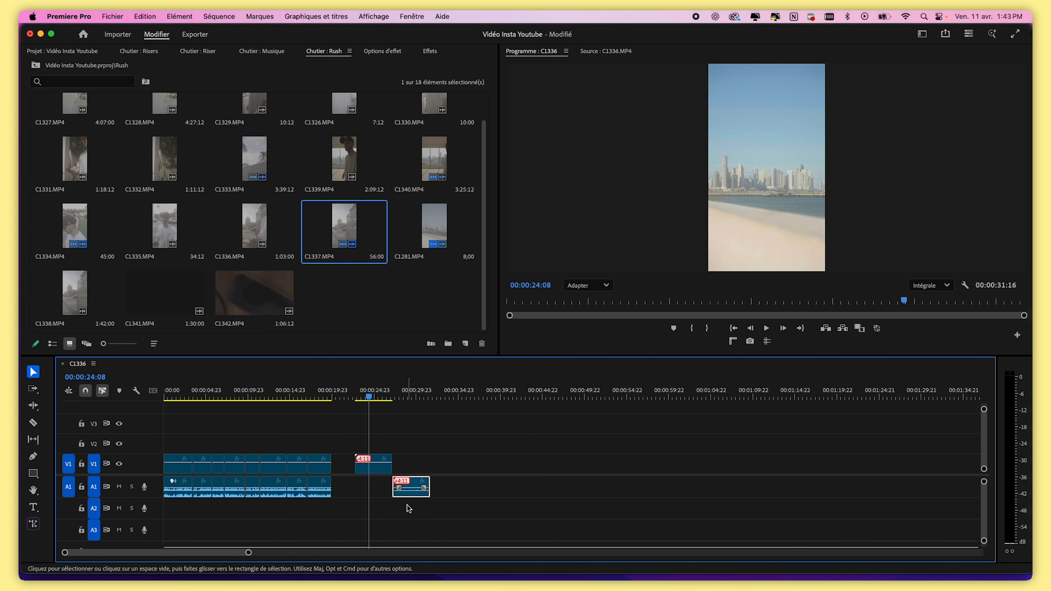
{"action": "key", "text": "Delete"}
{"action": "left_click_drag", "start_coordinate": [379, 463], "coordinate": [355, 467]}
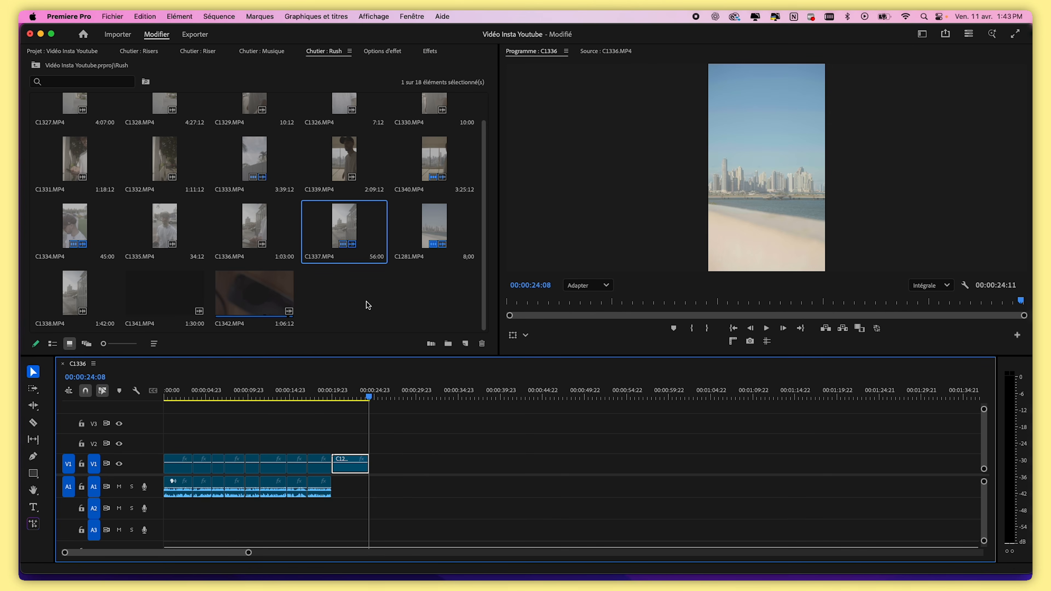
Add the C1342 clip from the Rush bin to the sequence after the C1281 clip
{"action": "mouse_move", "coordinate": [253, 300]}
{"action": "left_mouse_down"}
{"action": "mouse_move", "coordinate": [420, 454]}
{"action": "mouse_move", "coordinate": [261, 306]}
{"action": "left_mouse_up"}
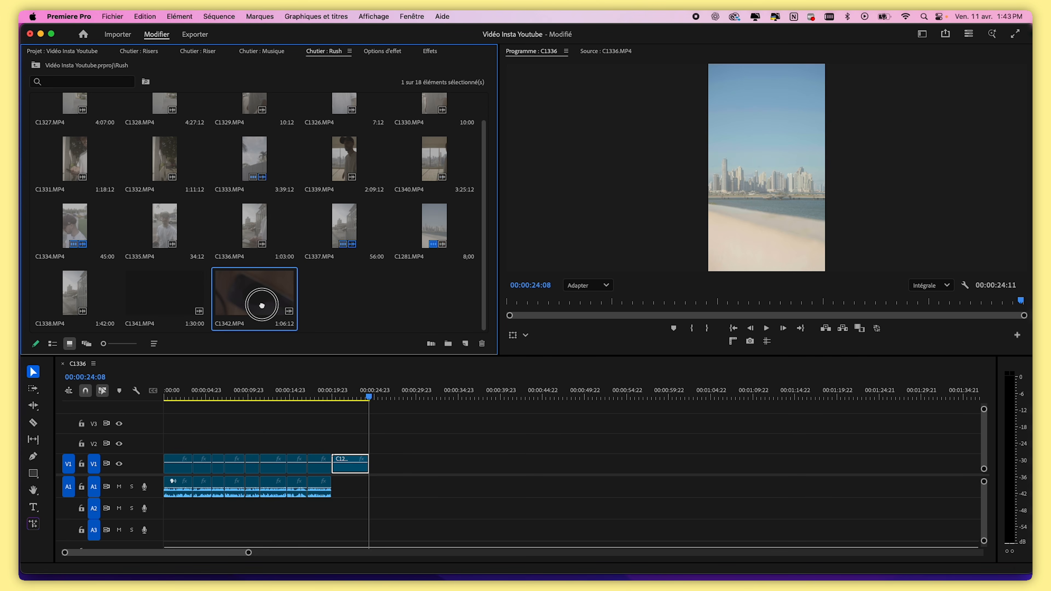
{"action": "left_click", "coordinate": [351, 307]}
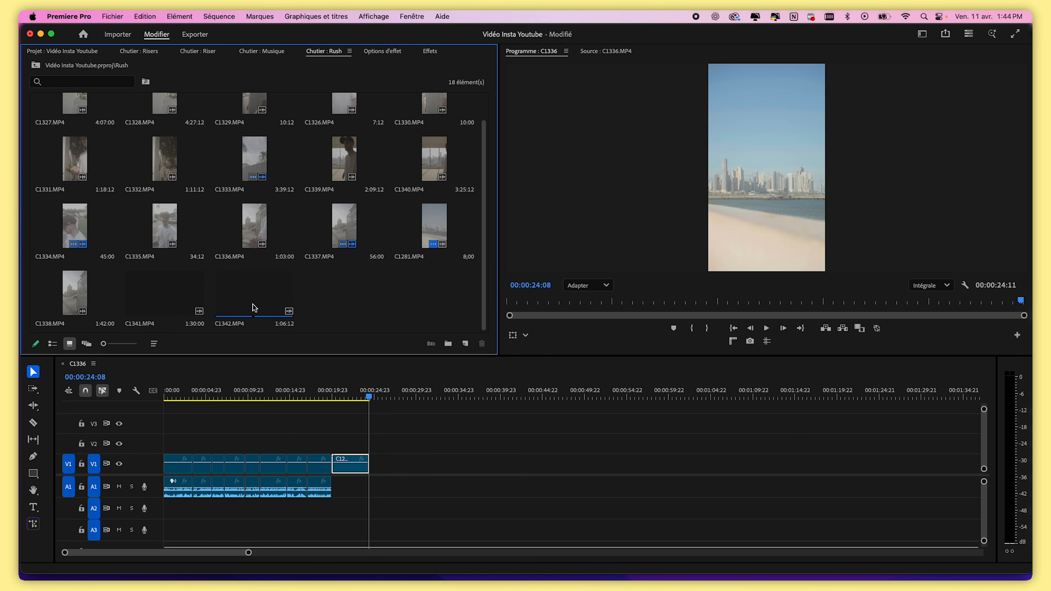
{"action": "left_click_drag", "start_coordinate": [255, 289], "coordinate": [430, 457]}
{"action": "left_click", "coordinate": [429, 391]}
{"action": "left_click_drag", "start_coordinate": [429, 390], "coordinate": [502, 391]}
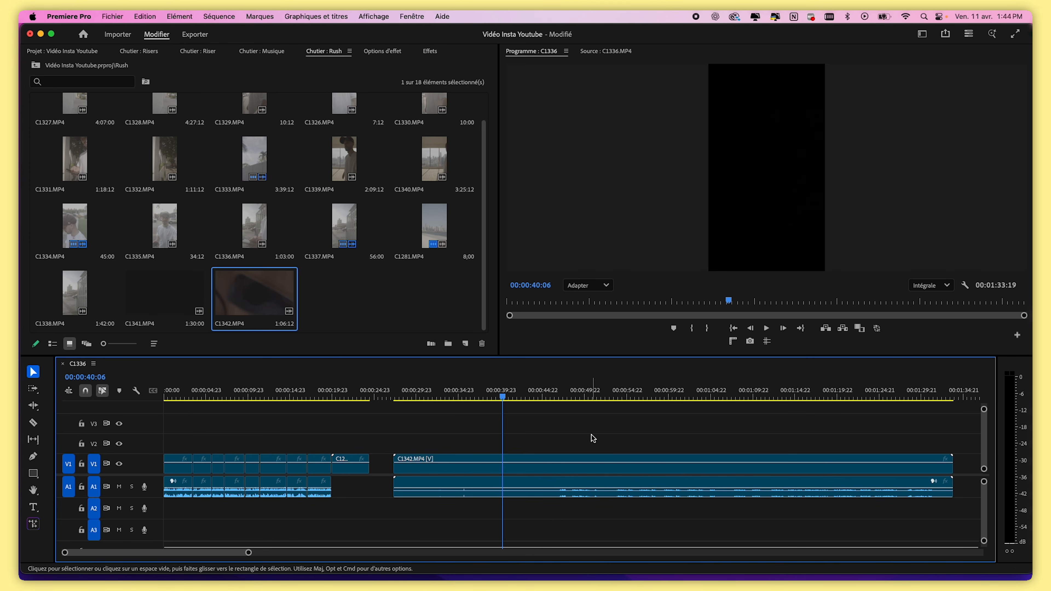
Delete the C1342 video part, keeping only its audio on track A1
{"action": "left_click", "coordinate": [557, 458]}
{"action": "left_click_drag", "start_coordinate": [513, 397], "coordinate": [617, 393]}
{"action": "key", "text": "Delete"}
{"action": "left_click_drag", "start_coordinate": [250, 554], "coordinate": [221, 556]}
{"action": "key", "text": "space"}
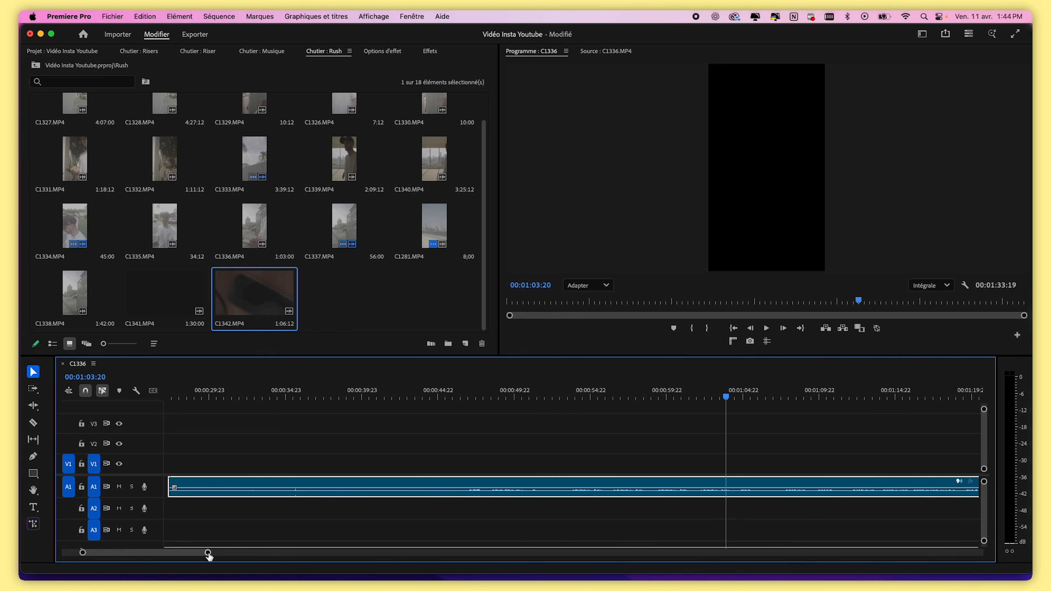
{"action": "left_click_drag", "start_coordinate": [208, 554], "coordinate": [252, 554]}
{"action": "left_click", "coordinate": [349, 531]}
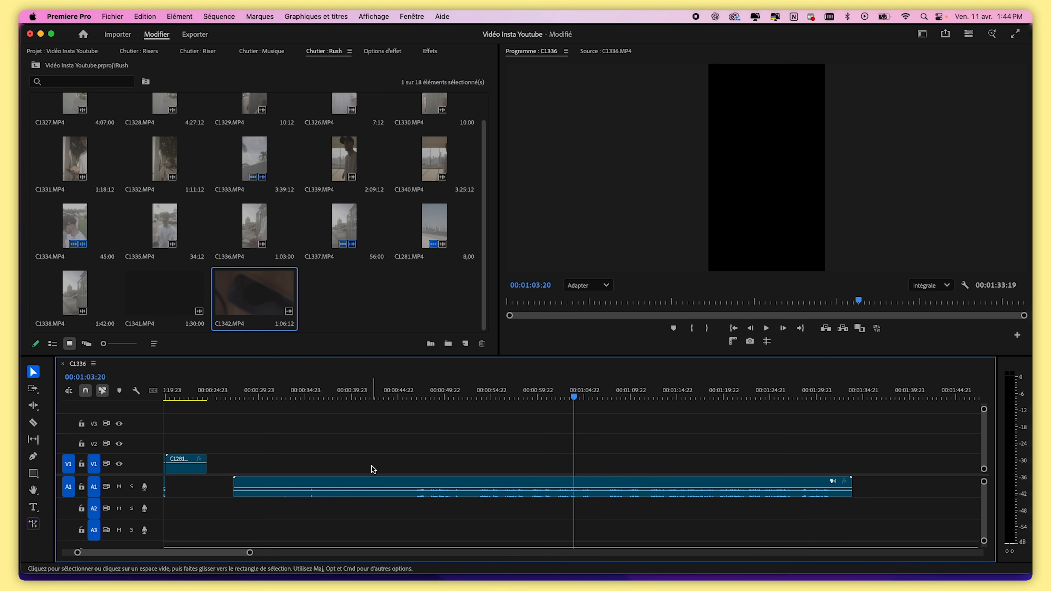
{"action": "left_click", "coordinate": [394, 483]}
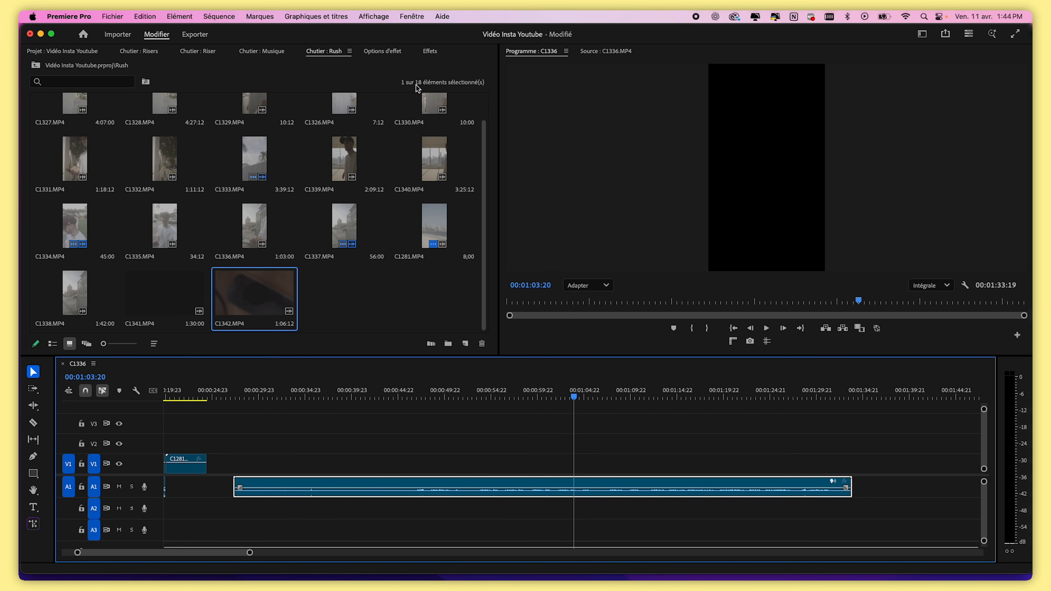
Bring up Effect Controls and set the C1342 audio's volume level to 10 dB
{"action": "left_click", "coordinate": [385, 52]}
{"action": "left_click_drag", "start_coordinate": [391, 56], "coordinate": [57, 58]}
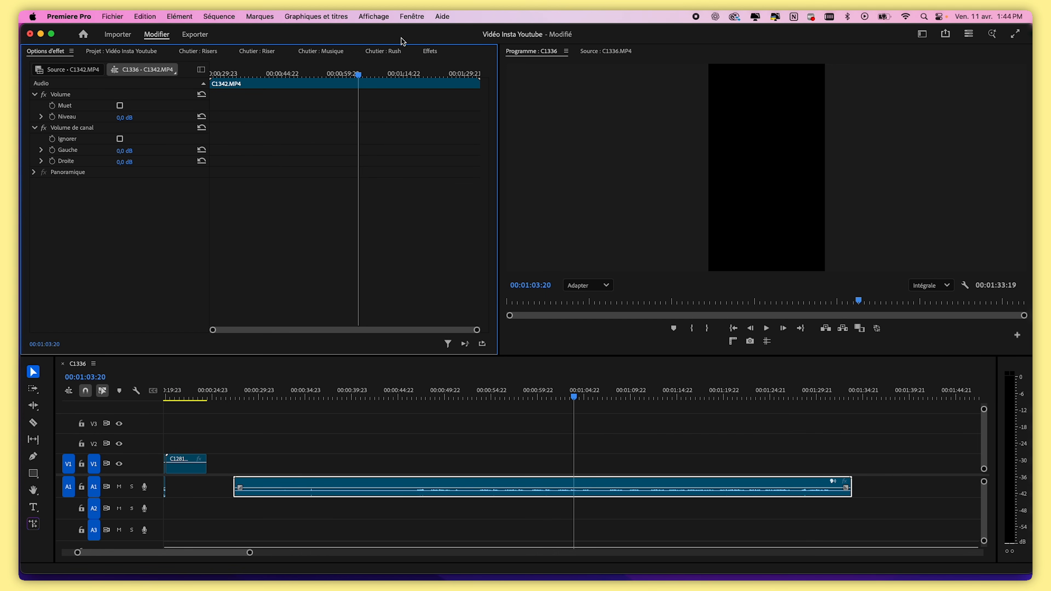
{"action": "left_click", "coordinate": [414, 16]}
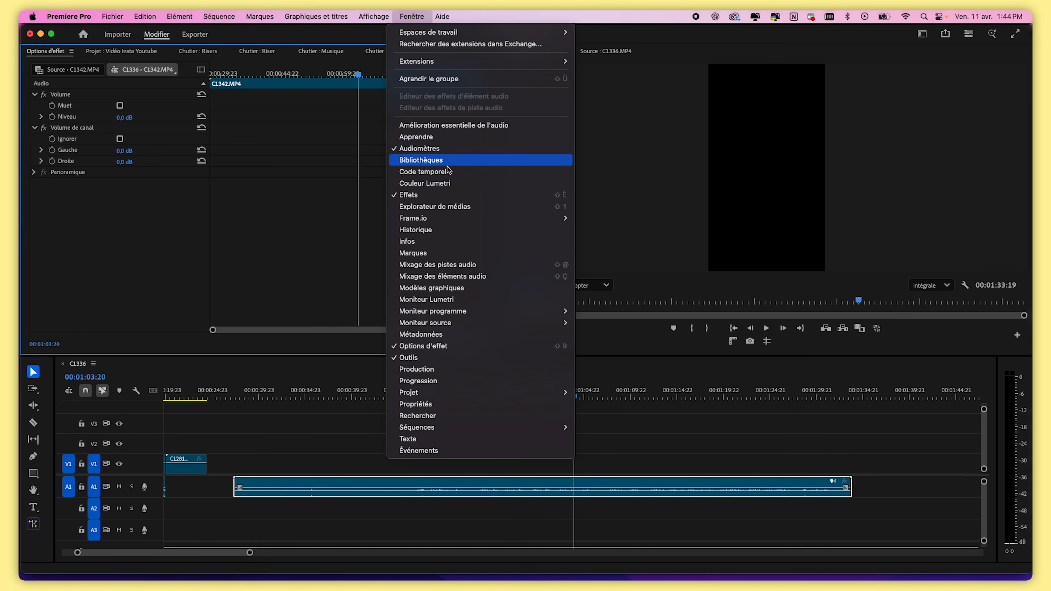
{"action": "left_click", "coordinate": [441, 347]}
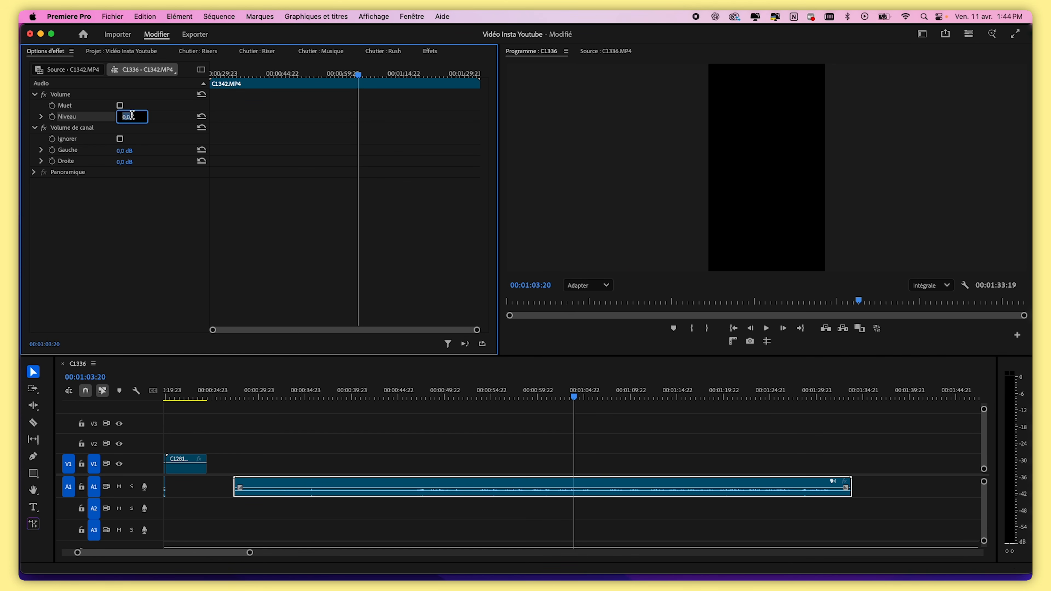
{"action": "left_click", "coordinate": [170, 119]}
{"action": "mouse_move", "coordinate": [127, 118]}
{"action": "left_mouse_down"}
{"action": "mouse_move", "coordinate": [149, 117]}
{"action": "mouse_move", "coordinate": [131, 121]}
{"action": "left_mouse_up"}
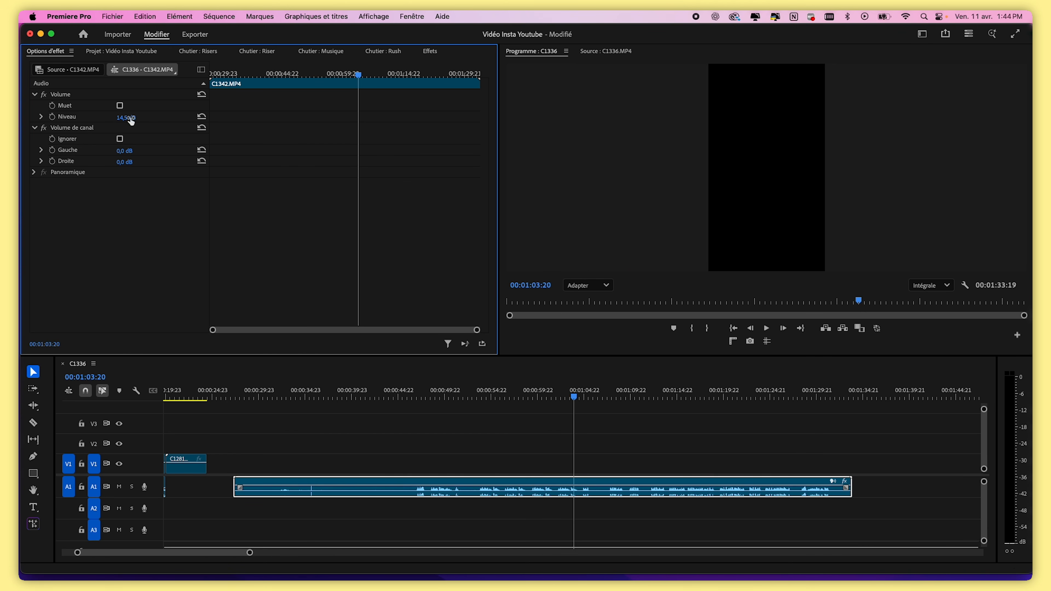
{"action": "left_click_drag", "start_coordinate": [197, 121], "coordinate": [200, 121]}
{"action": "left_click", "coordinate": [193, 117]}
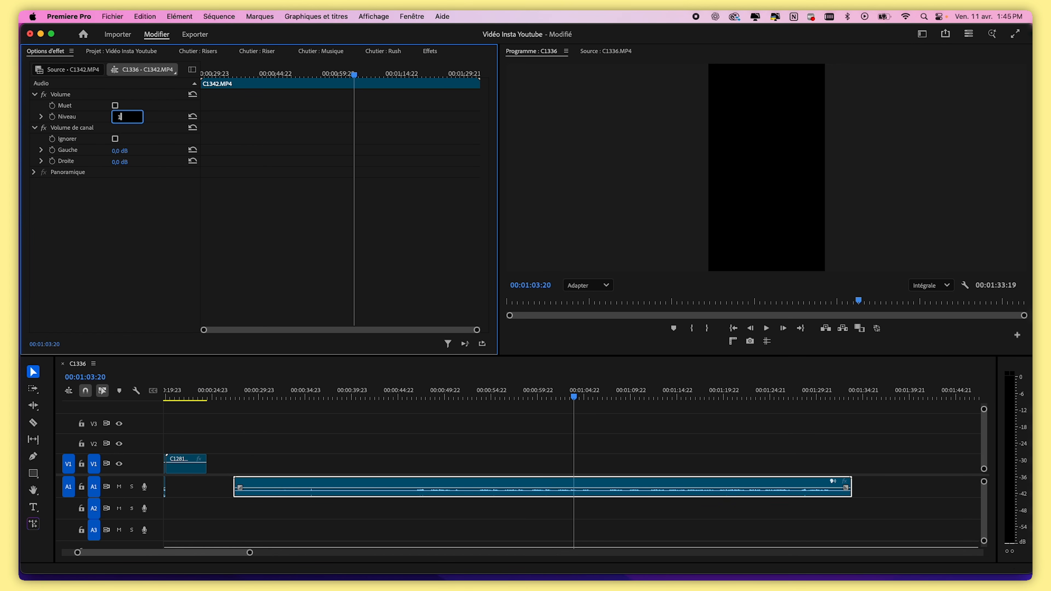
{"action": "left_click", "coordinate": [145, 204]}
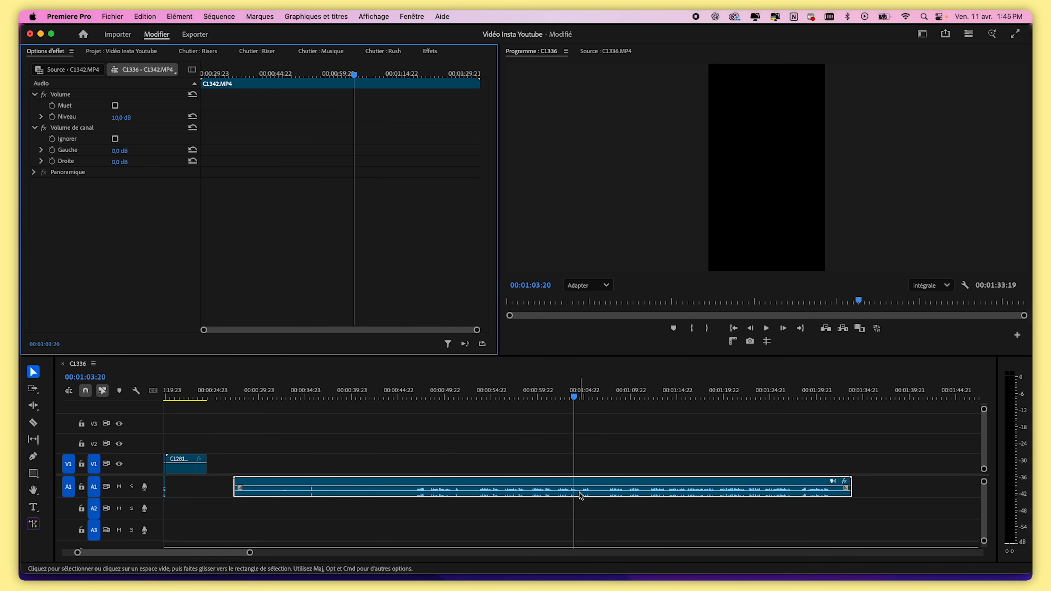
Split the C1342 audio near 00:01:02 and delete the part before the cut
{"action": "left_click_drag", "start_coordinate": [250, 552], "coordinate": [144, 553]}
{"action": "left_click_drag", "start_coordinate": [576, 393], "coordinate": [579, 393]}
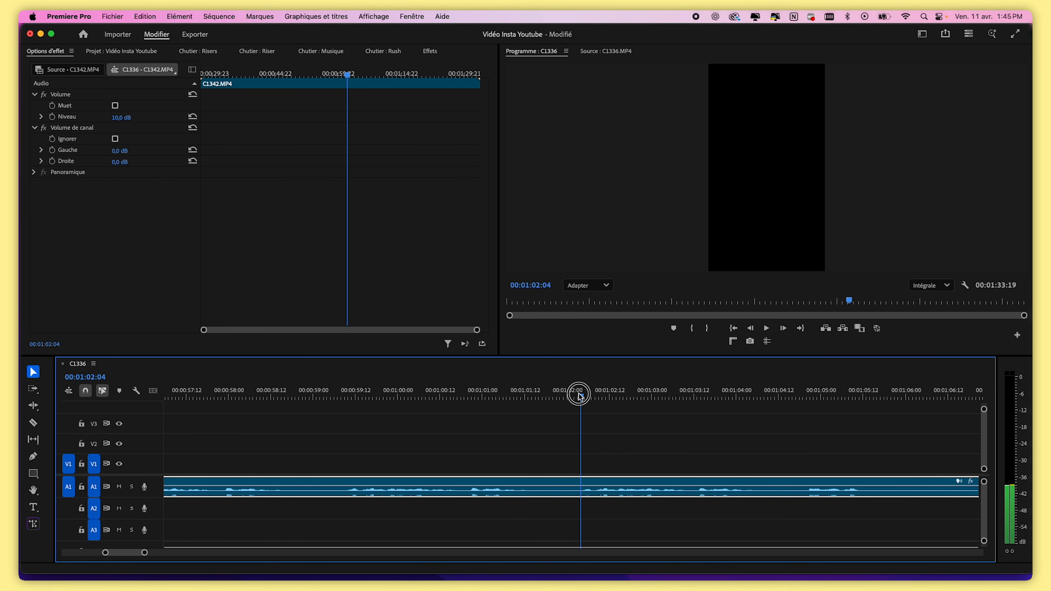
{"action": "key", "text": "super+k"}
{"action": "key", "text": "space"}
{"action": "key", "text": "Delete"}
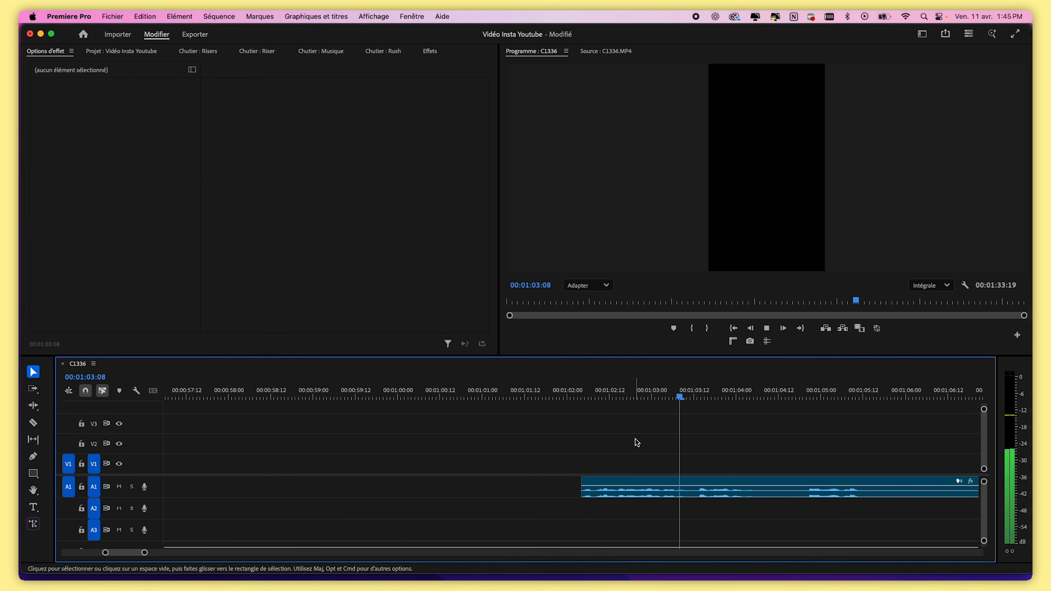
Split the C1342 audio near 00:01:03 and 00:01:16 and delete the section between the cuts
{"action": "key", "text": "space"}
{"action": "key", "text": "super+k"}
{"action": "left_click_drag", "start_coordinate": [144, 553], "coordinate": [289, 554]}
{"action": "left_click", "coordinate": [581, 398]}
{"action": "key", "text": "space"}
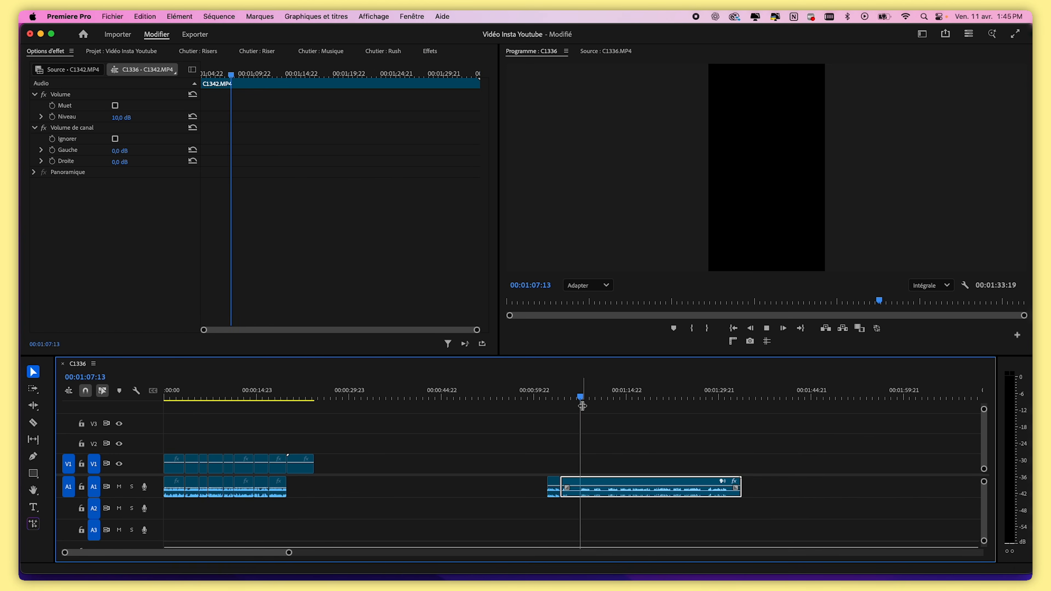
{"action": "key", "text": "l"}
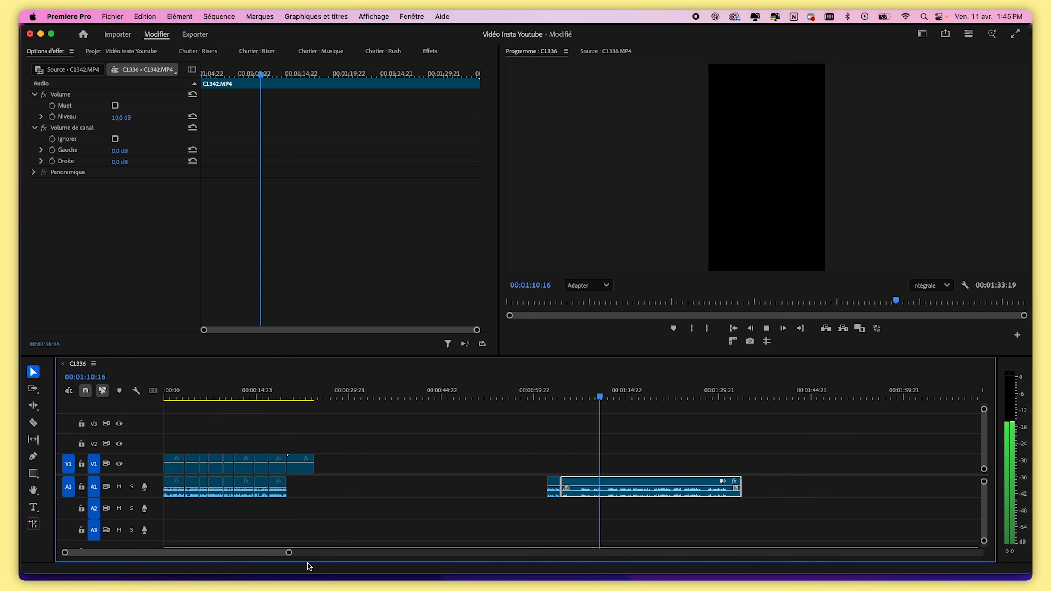
{"action": "left_click_drag", "start_coordinate": [288, 553], "coordinate": [217, 553]}
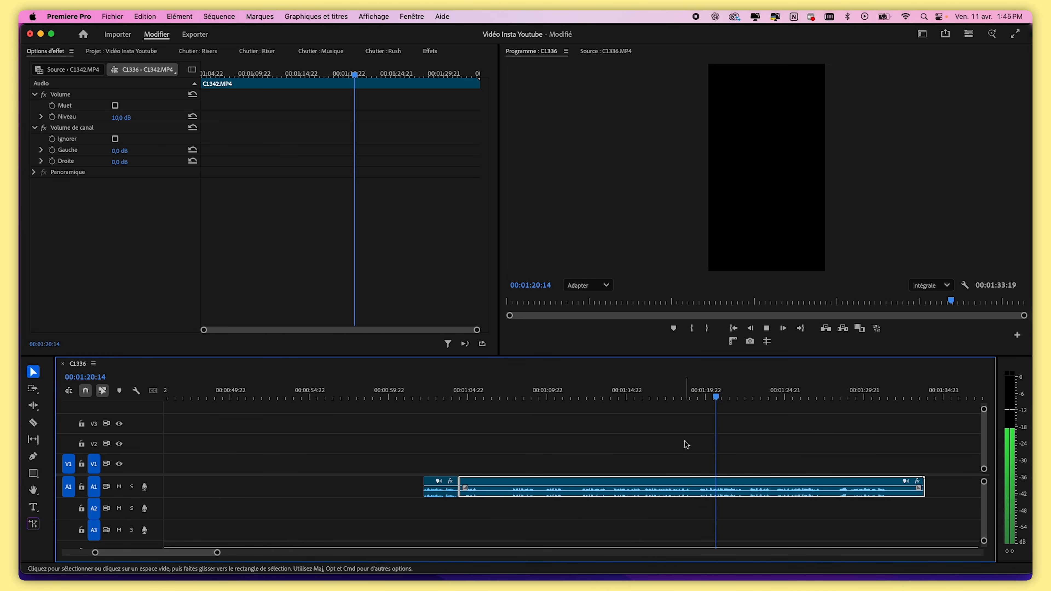
{"action": "left_click", "coordinate": [645, 398]}
{"action": "key", "text": "super+k"}
{"action": "key", "text": "Delete"}
{"action": "key", "text": "space"}
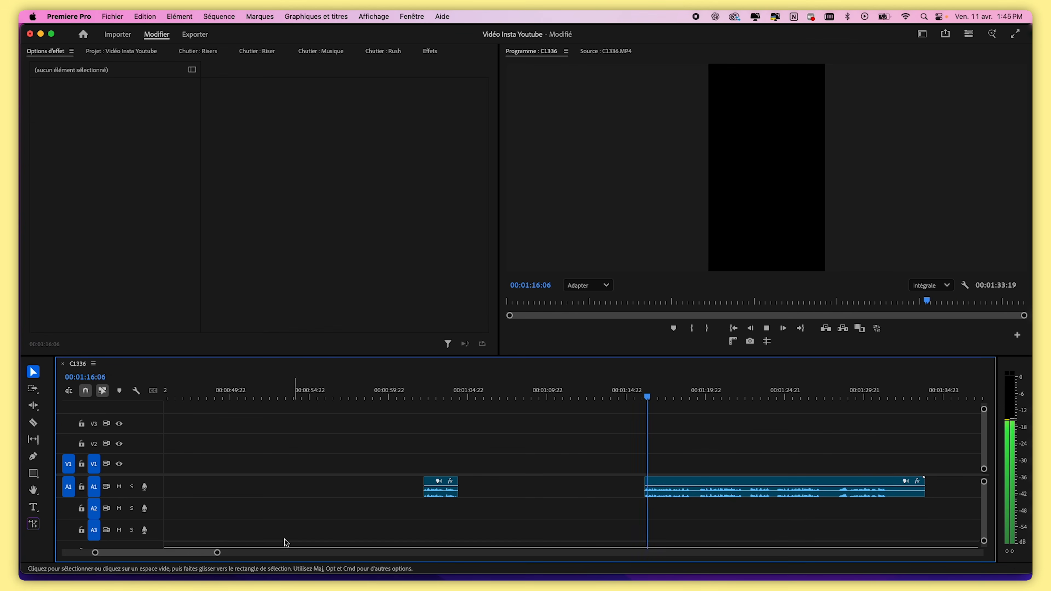
Split the C1342 audio near 00:01:17:21 and delete the short section after the cut
{"action": "left_click_drag", "start_coordinate": [218, 553], "coordinate": [193, 552]}
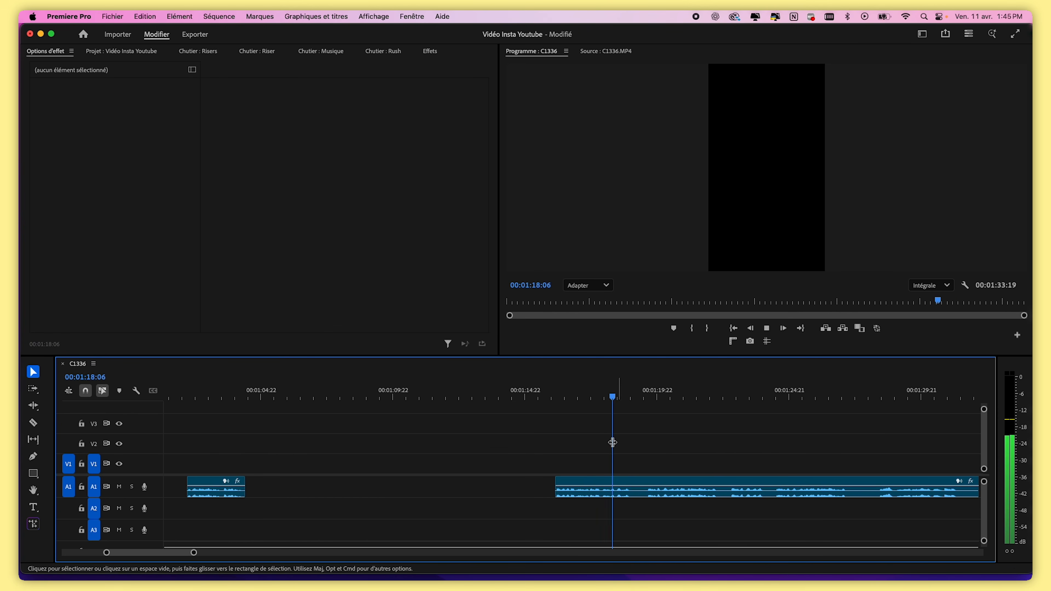
{"action": "mouse_move", "coordinate": [604, 397]}
{"action": "left_mouse_down"}
{"action": "mouse_move", "coordinate": [591, 402]}
{"action": "mouse_move", "coordinate": [602, 396]}
{"action": "left_mouse_up"}
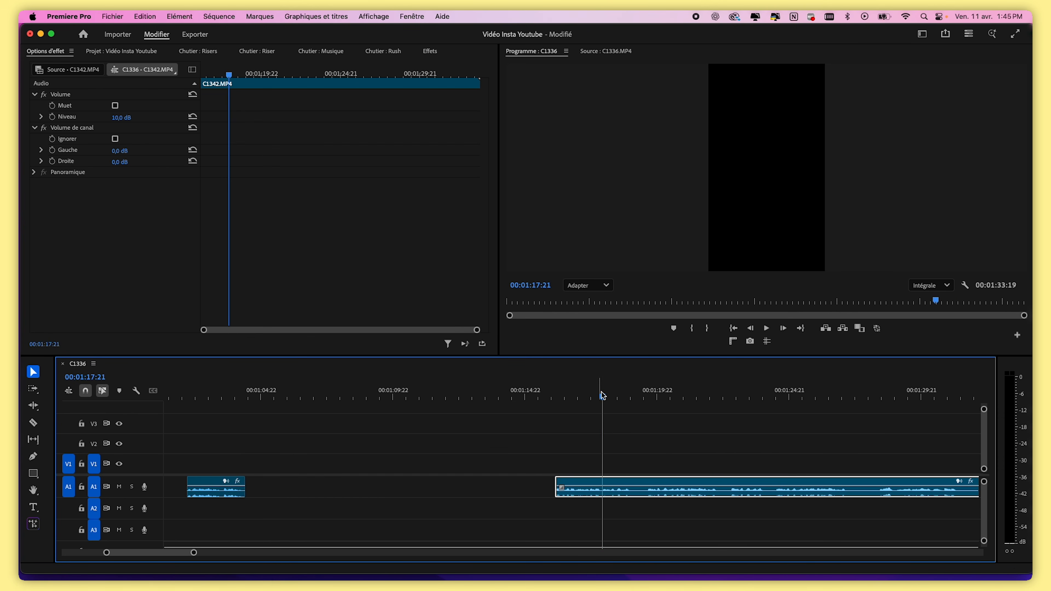
{"action": "key", "text": "super+k"}
{"action": "key", "text": "space"}
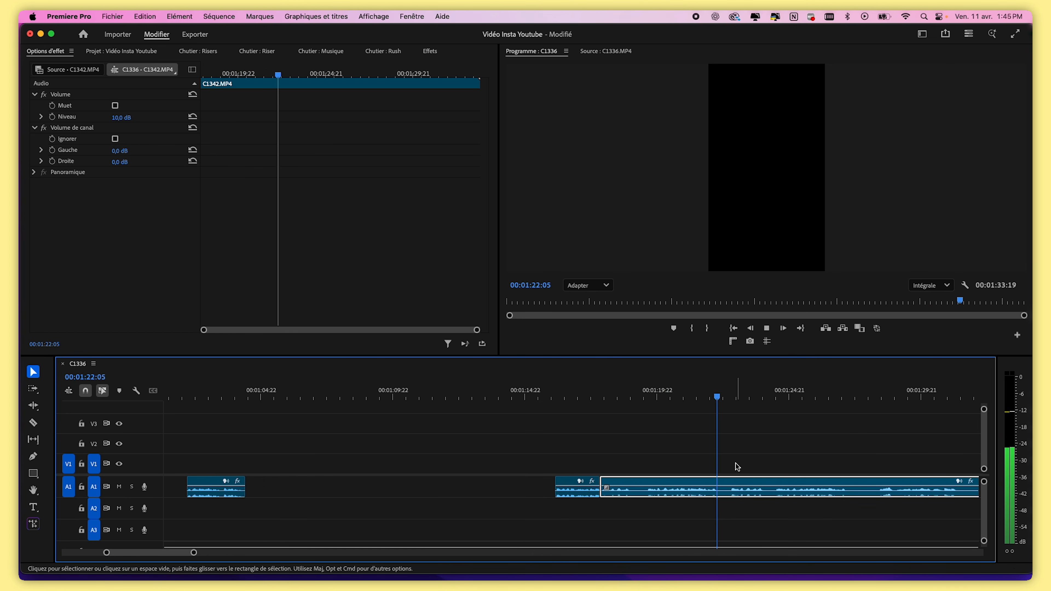
{"action": "left_click", "coordinate": [651, 383]}
{"action": "left_click_drag", "start_coordinate": [616, 448], "coordinate": [626, 496]}
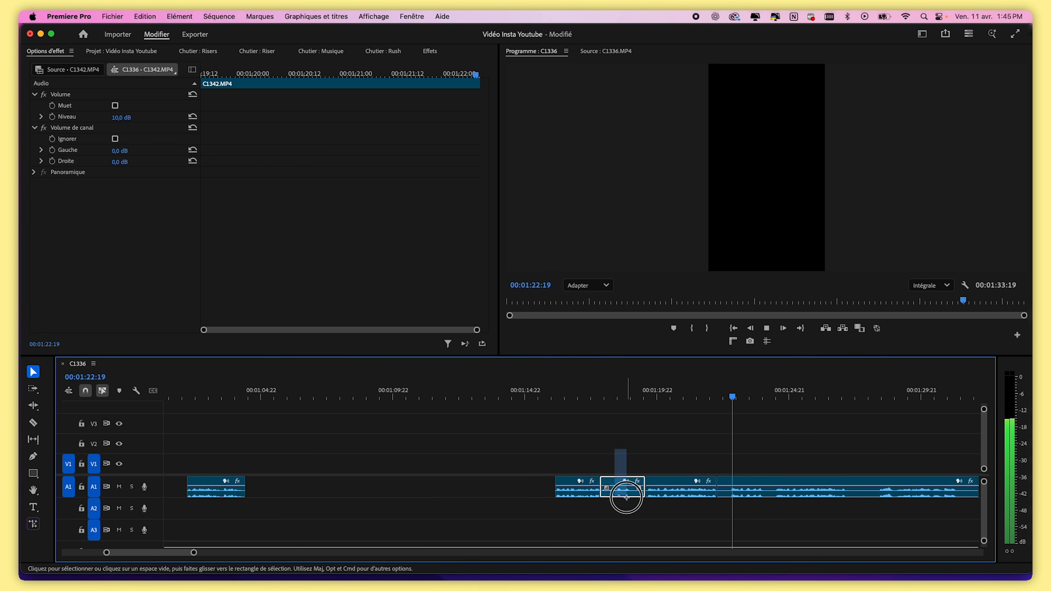
{"action": "key", "text": "BackSpace"}
{"action": "key", "text": "space"}
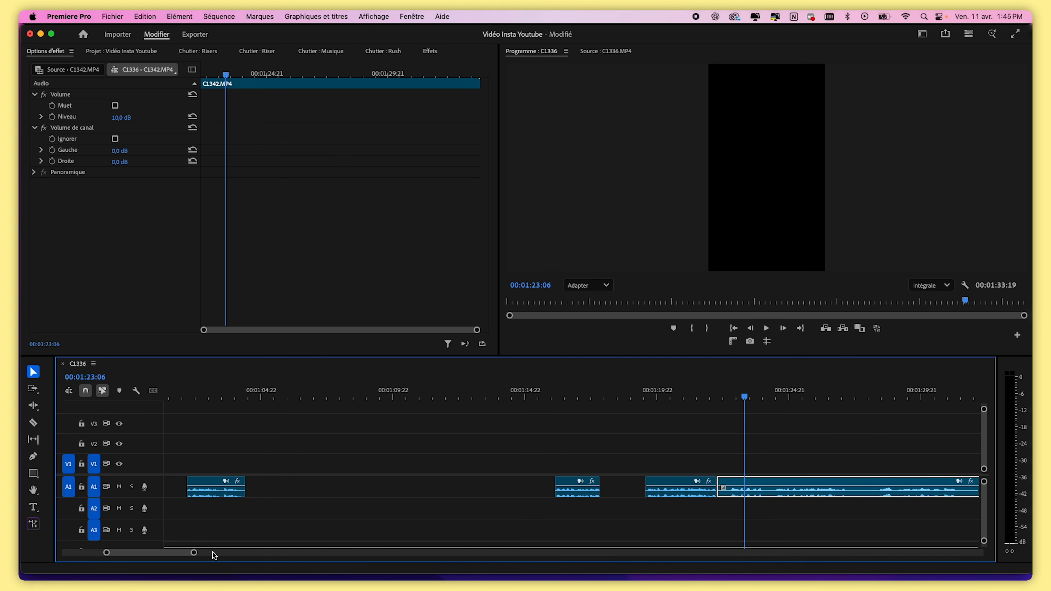
Split the C1342 audio near 00:01:28 and 00:01:31, then delete the unwanted pieces and gaps
{"action": "key", "text": "space"}
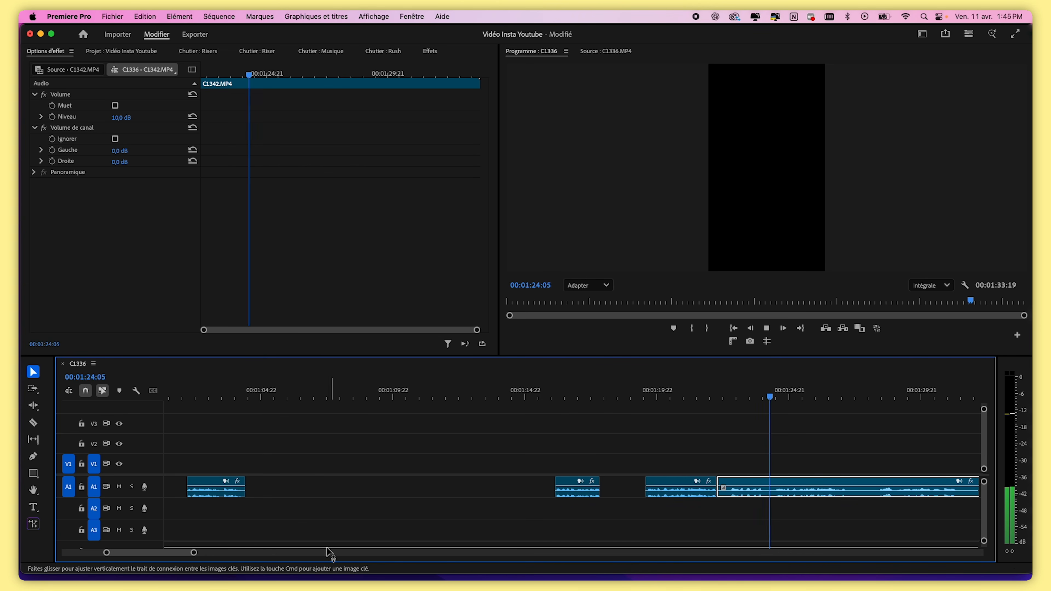
{"action": "left_click", "coordinate": [202, 553]}
{"action": "left_click", "coordinate": [831, 396]}
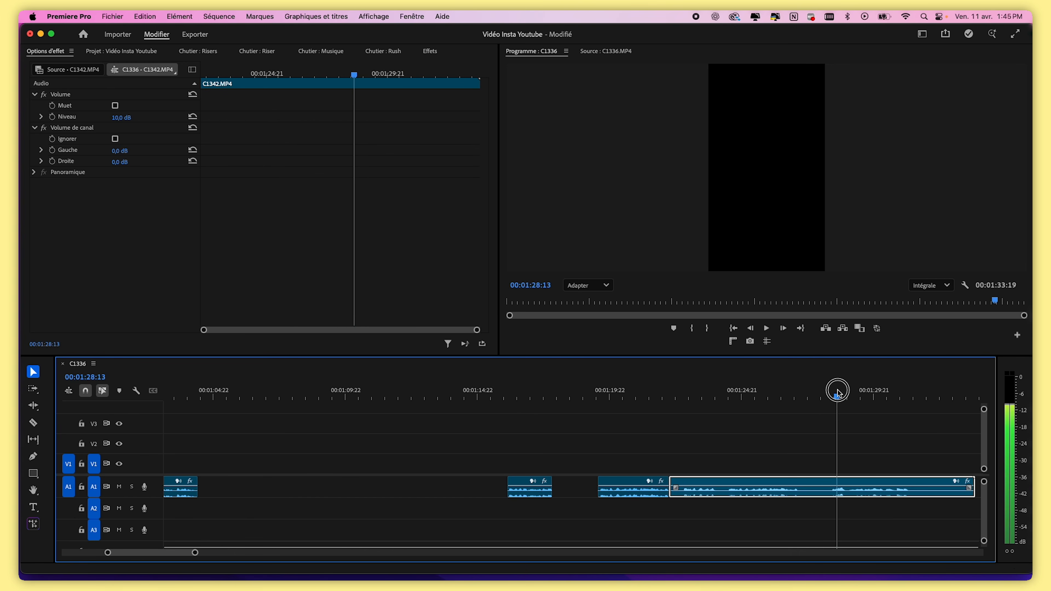
{"action": "key", "text": "super+k"}
{"action": "left_click_drag", "start_coordinate": [832, 396], "coordinate": [912, 409]}
{"action": "key", "text": "super+k"}
{"action": "left_click", "coordinate": [936, 492]}
{"action": "left_click", "coordinate": [703, 488], "text": "shift"}
{"action": "key", "text": "Delete"}
{"action": "left_click", "coordinate": [698, 488]}
{"action": "key", "text": "Delete"}
{"action": "left_click", "coordinate": [568, 489]}
{"action": "key", "text": "Delete"}
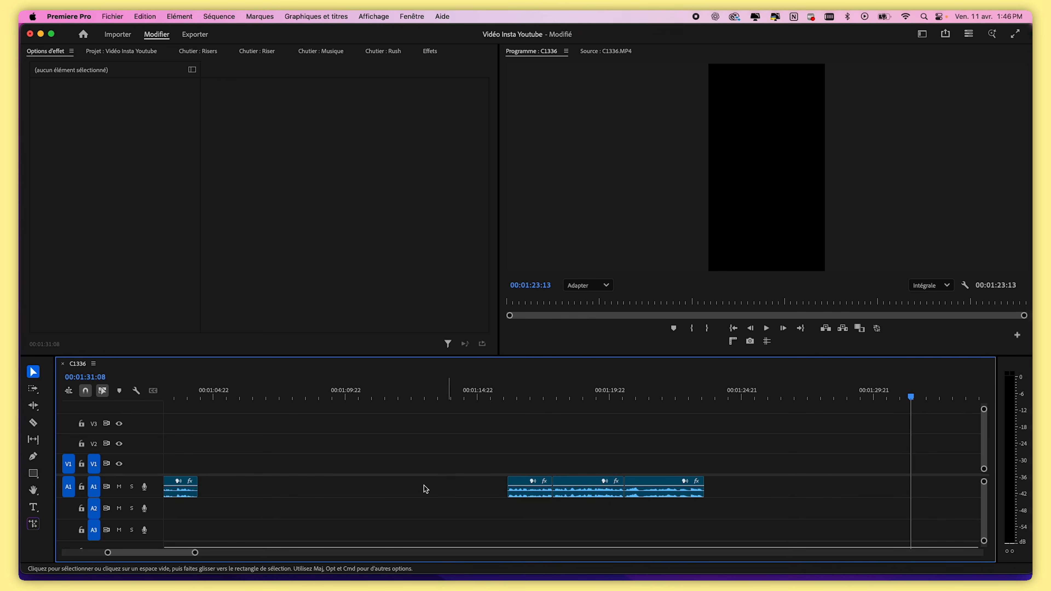
Move the trimmed C1342 audio pieces to the start of the sequence beneath the video clips
{"action": "key", "text": "minus"}
{"action": "key", "text": "minus"}
{"action": "key", "text": "minus"}
{"action": "left_click_drag", "start_coordinate": [413, 487], "coordinate": [257, 487]}
{"action": "left_click_drag", "start_coordinate": [369, 552], "coordinate": [143, 552]}
{"action": "left_click", "coordinate": [472, 397]}
{"action": "key", "text": "space"}
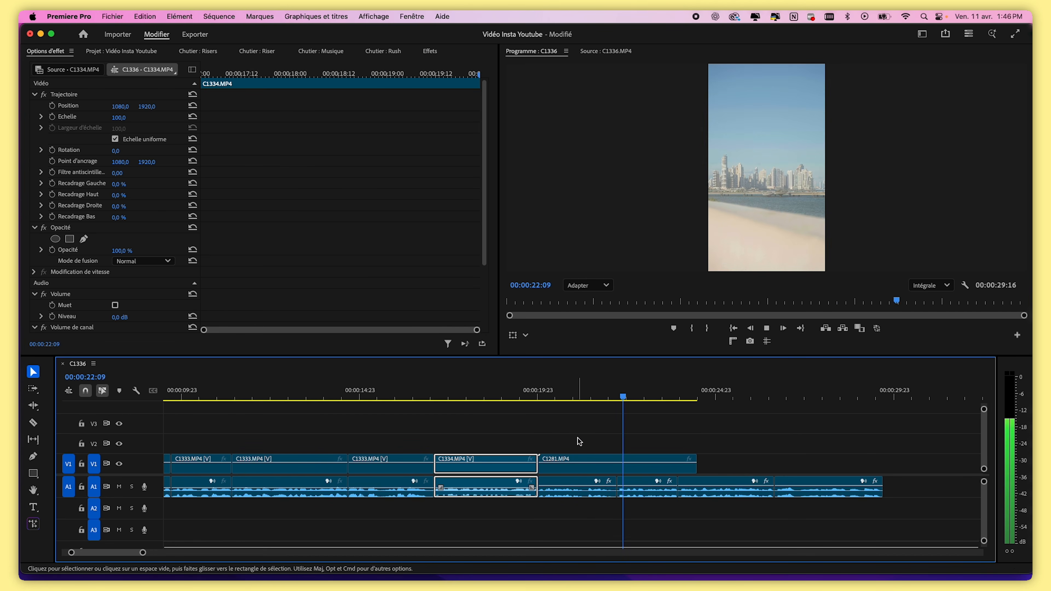
Trim the end of the C1281 clip back to about 00:00:22
{"action": "left_click", "coordinate": [593, 395]}
{"action": "left_click", "coordinate": [635, 408]}
{"action": "left_click_drag", "start_coordinate": [615, 397], "coordinate": [625, 398]}
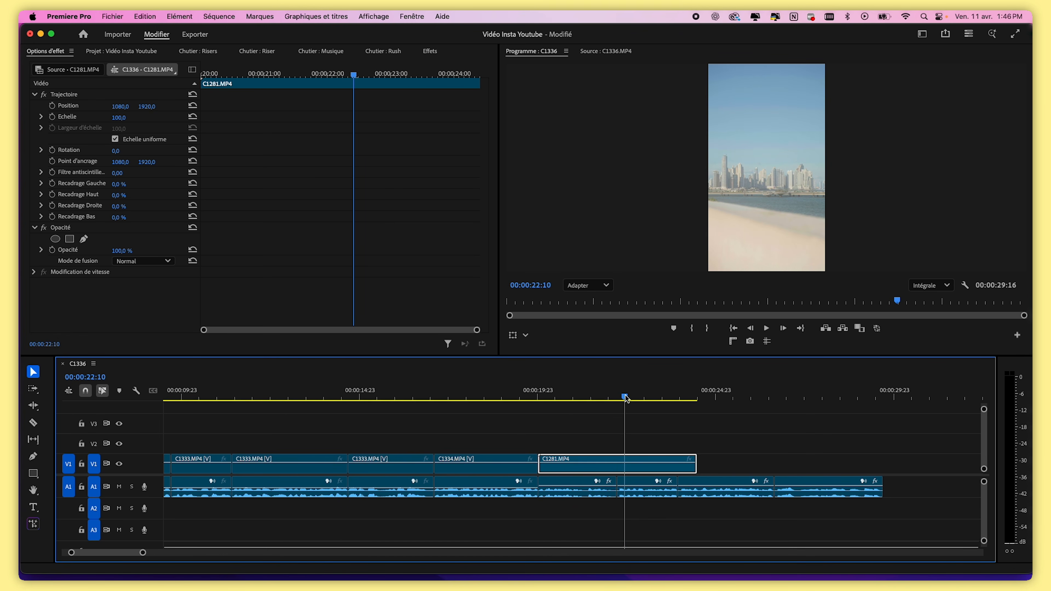
{"action": "left_click_drag", "start_coordinate": [625, 398], "coordinate": [577, 397]}
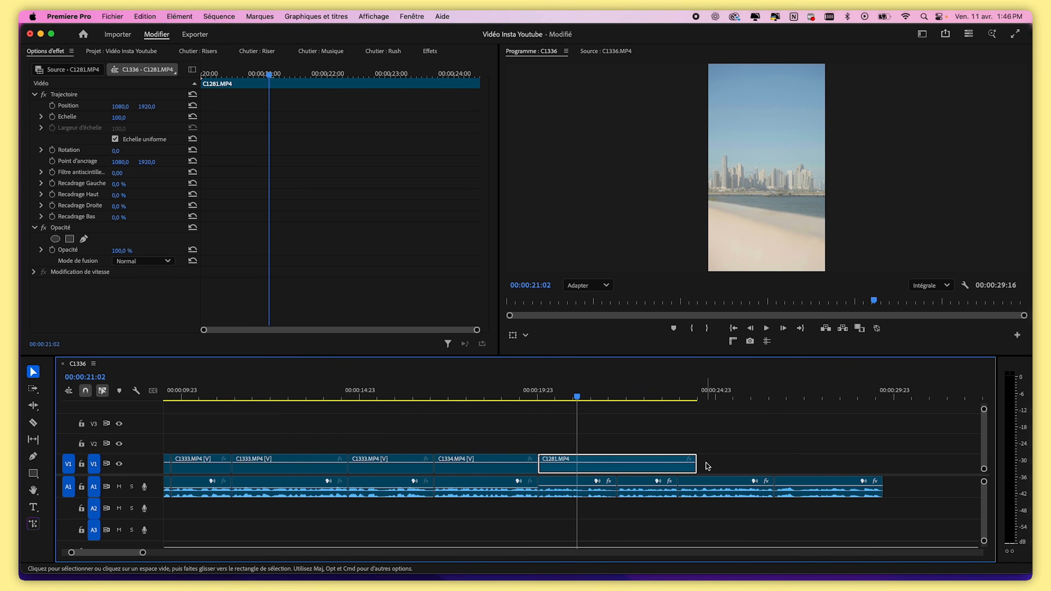
{"action": "left_click_drag", "start_coordinate": [696, 464], "coordinate": [617, 470]}
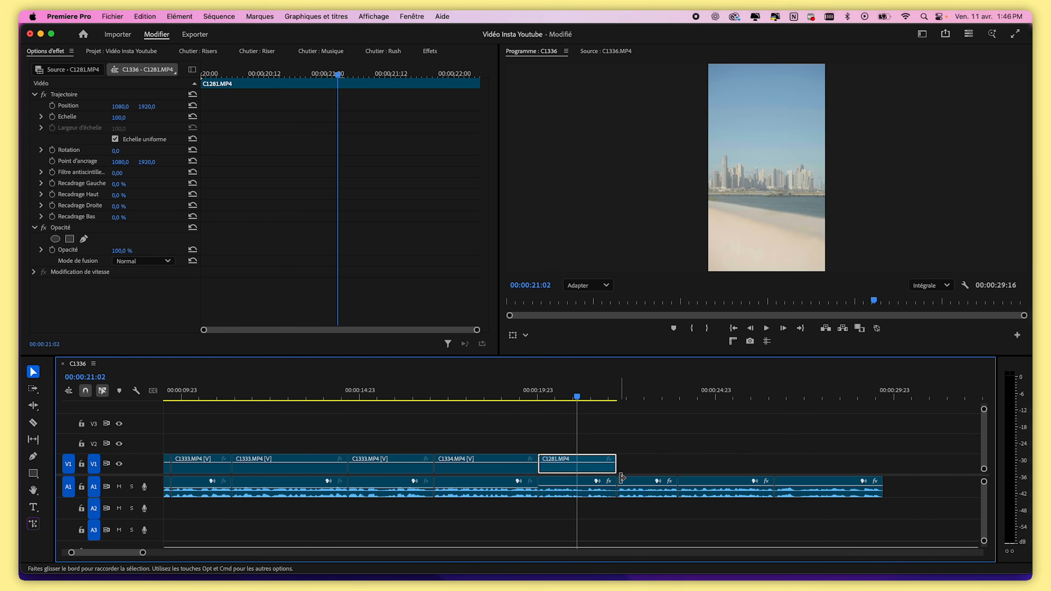
Open the Rush bin and import two screen-recording files into it
{"action": "left_click_drag", "start_coordinate": [646, 399], "coordinate": [668, 398]}
{"action": "left_click", "coordinate": [383, 51]}
{"action": "left_click", "coordinate": [352, 264]}
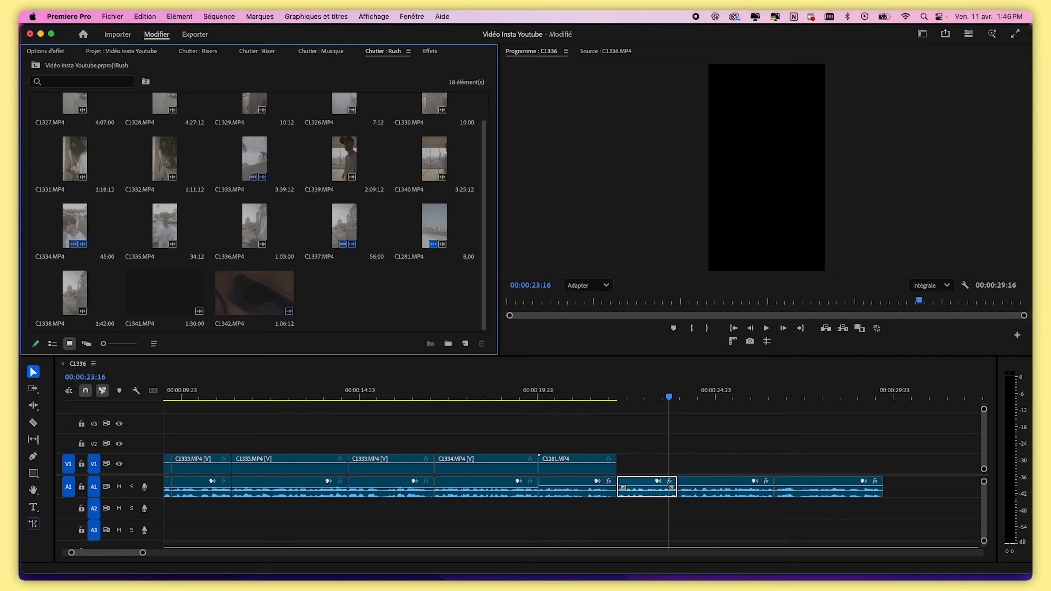
{"action": "left_click_drag", "start_coordinate": [600, 153], "coordinate": [290, 220]}
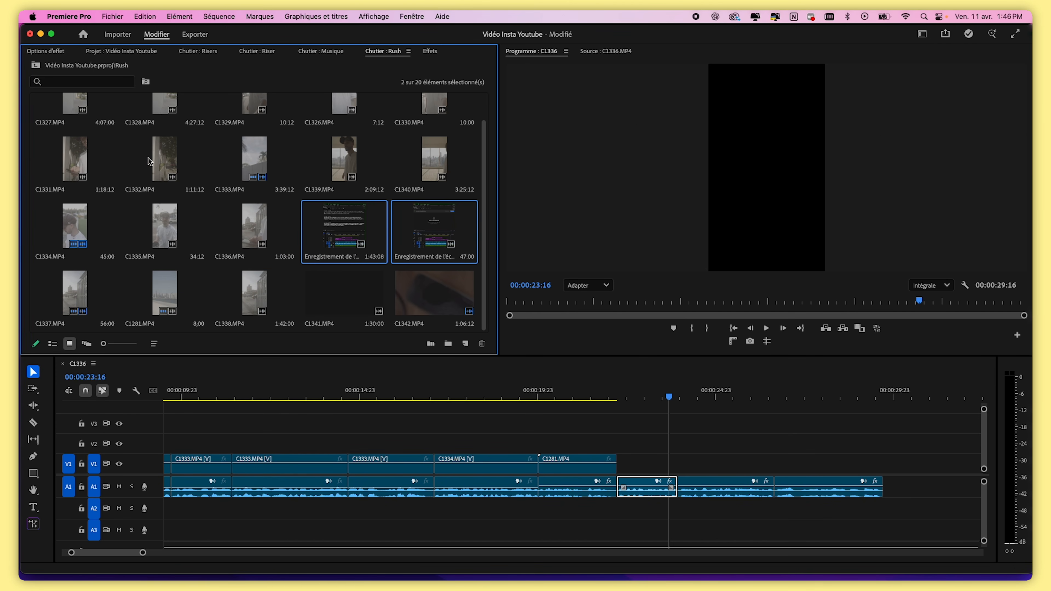
Add a screen recording to track V2 after the C1281 clip and delete its audio from A2
{"action": "left_click", "coordinate": [378, 197]}
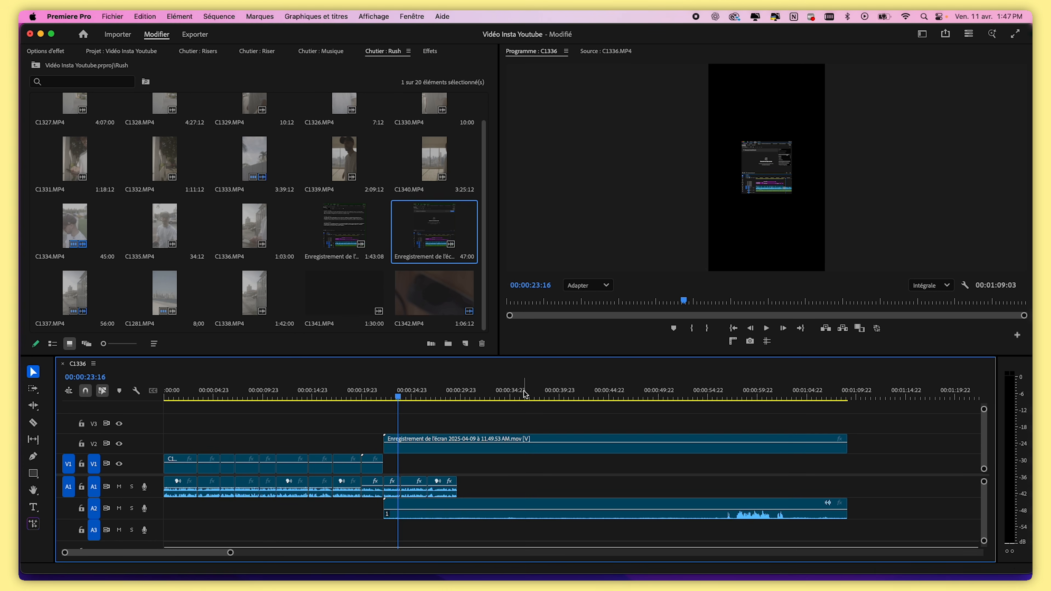
{"action": "left_click", "coordinate": [523, 394]}
{"action": "left_click", "coordinate": [554, 508], "text": "alt"}
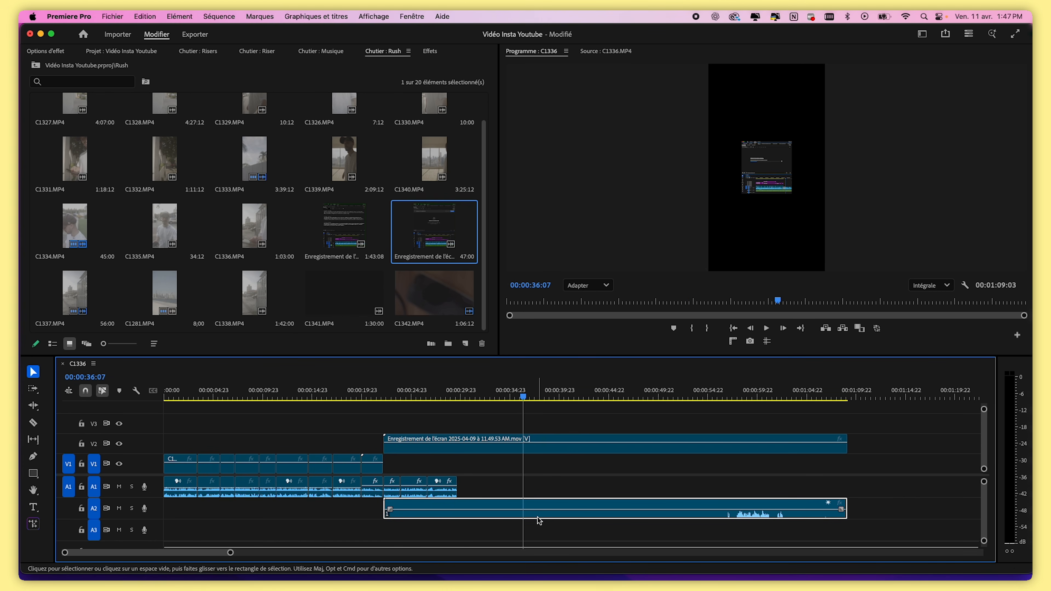
{"action": "key", "text": "Delete"}
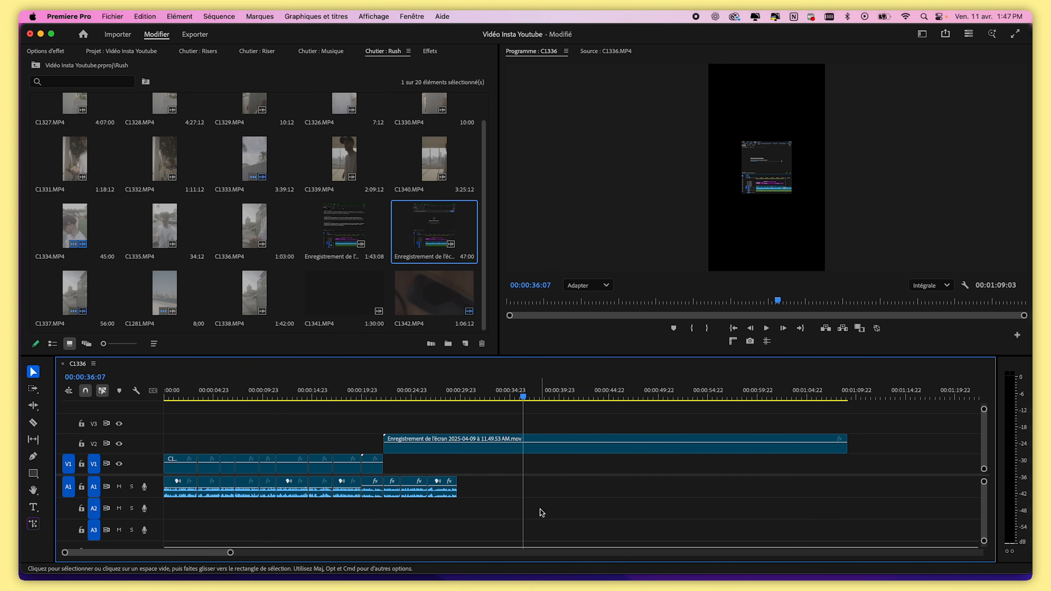
{"action": "left_click_drag", "start_coordinate": [379, 398], "coordinate": [389, 395]}
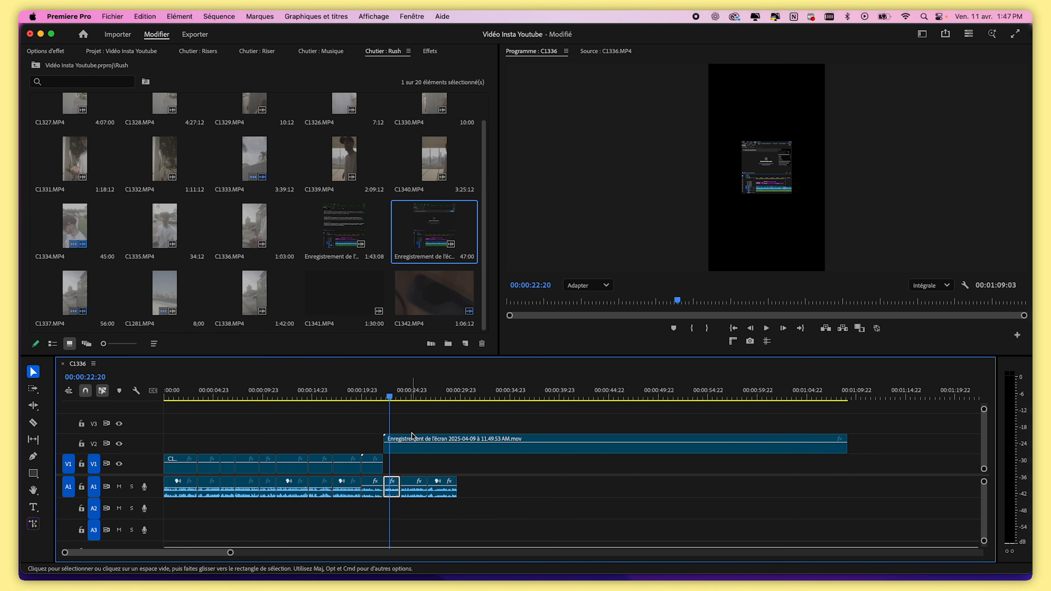
{"action": "left_click", "coordinate": [363, 396]}
{"action": "left_click", "coordinate": [419, 397]}
{"action": "left_click", "coordinate": [440, 451]}
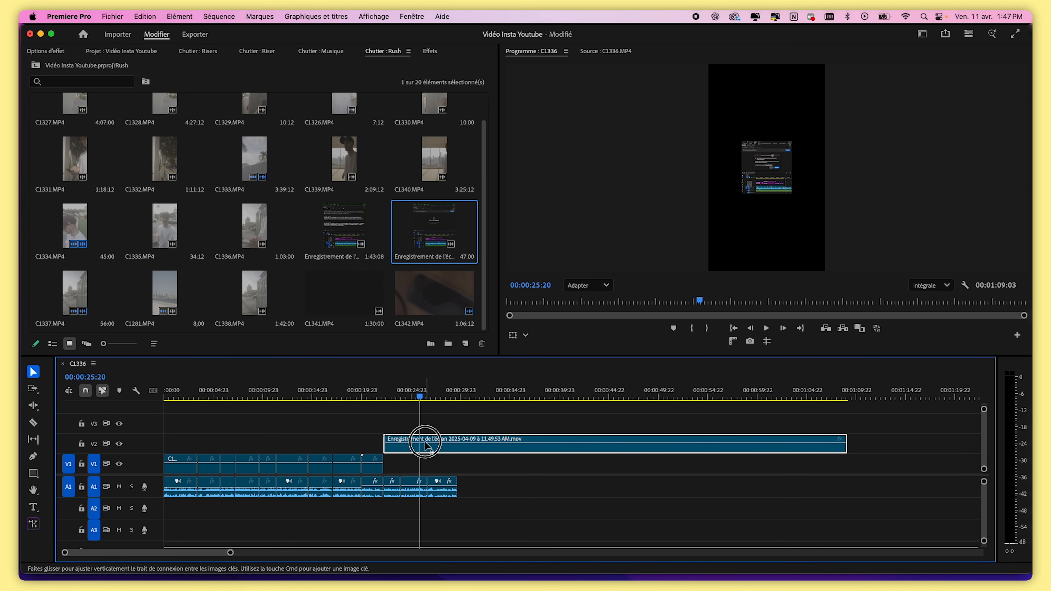
{"action": "left_click", "coordinate": [48, 51]}
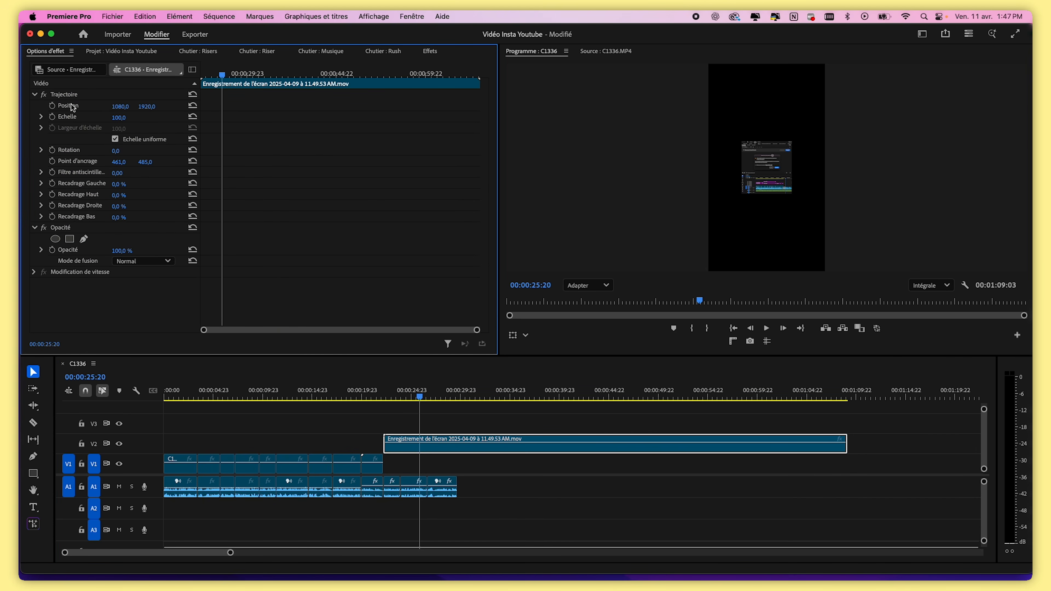
{"action": "left_click_drag", "start_coordinate": [147, 107], "coordinate": [96, 107]}
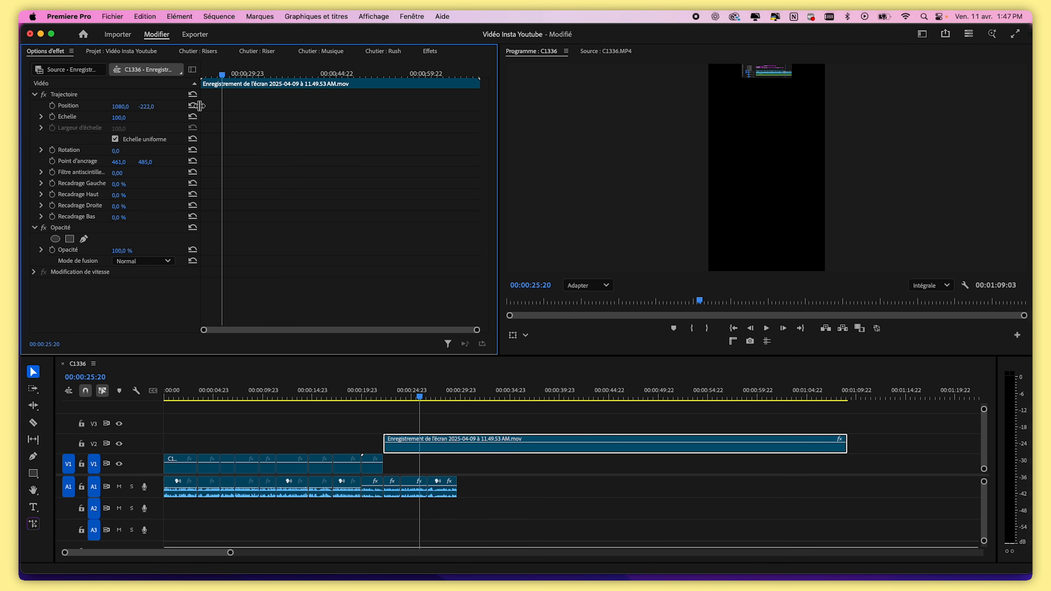
{"action": "left_click_drag", "start_coordinate": [200, 106], "coordinate": [191, 107]}
{"action": "left_click", "coordinate": [182, 106]}
{"action": "left_click_drag", "start_coordinate": [114, 106], "coordinate": [93, 118]}
{"action": "left_click", "coordinate": [183, 106]}
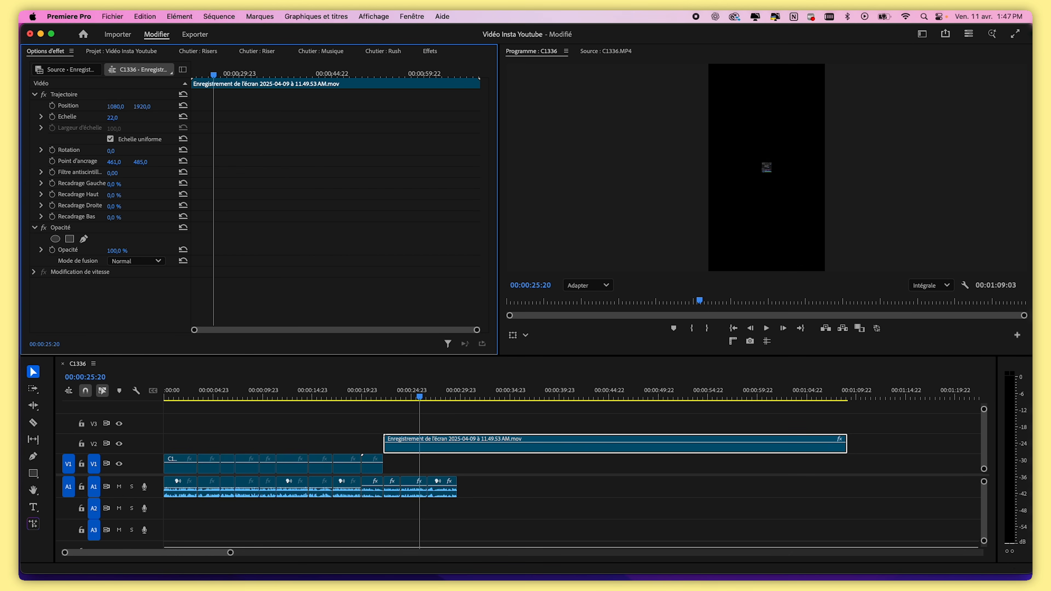
{"action": "left_click", "coordinate": [183, 118]}
{"action": "left_click_drag", "start_coordinate": [112, 153], "coordinate": [140, 153]}
{"action": "left_click", "coordinate": [182, 150]}
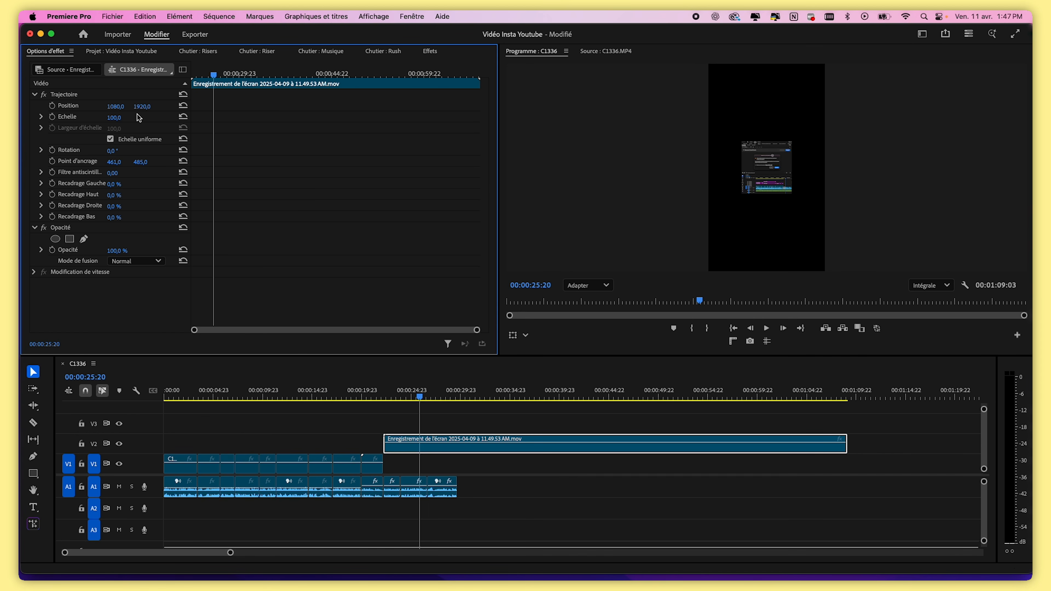
Scale the screen recording on V2 to 220
{"action": "left_click_drag", "start_coordinate": [115, 121], "coordinate": [165, 121]}
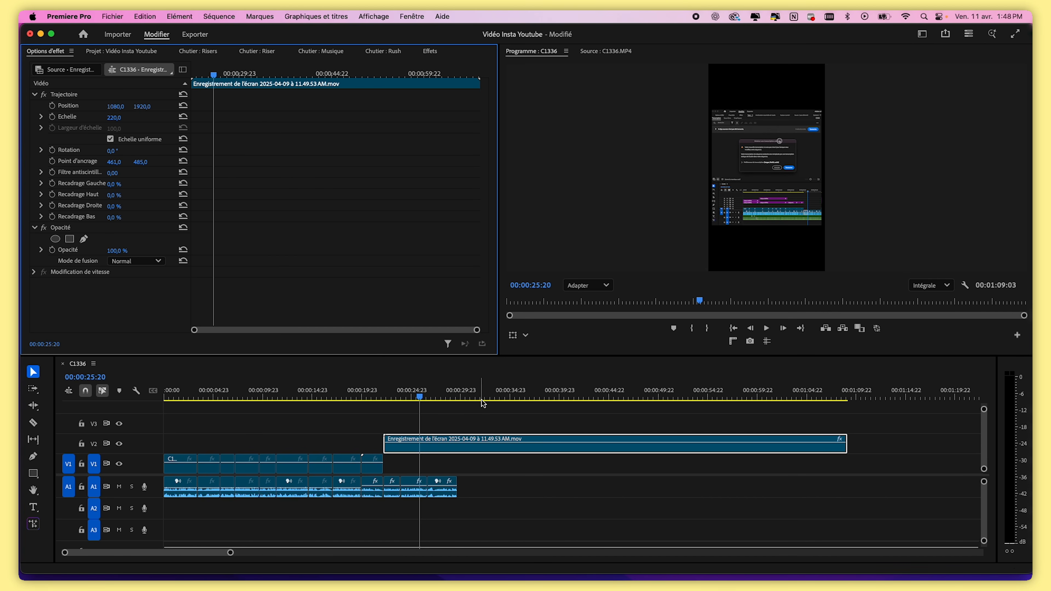
{"action": "left_click", "coordinate": [417, 493]}
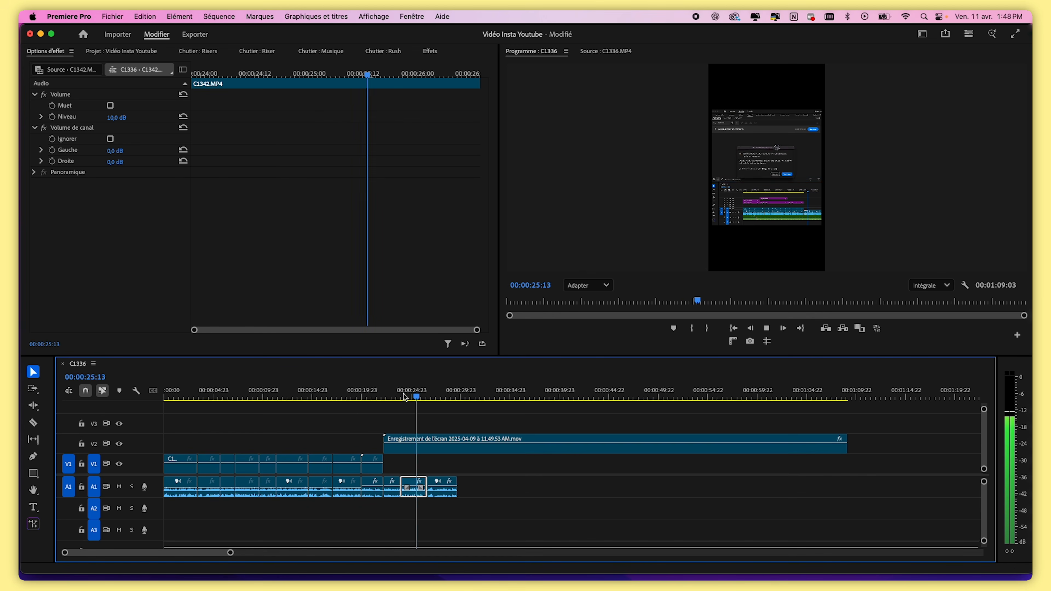
{"action": "left_click", "coordinate": [389, 397]}
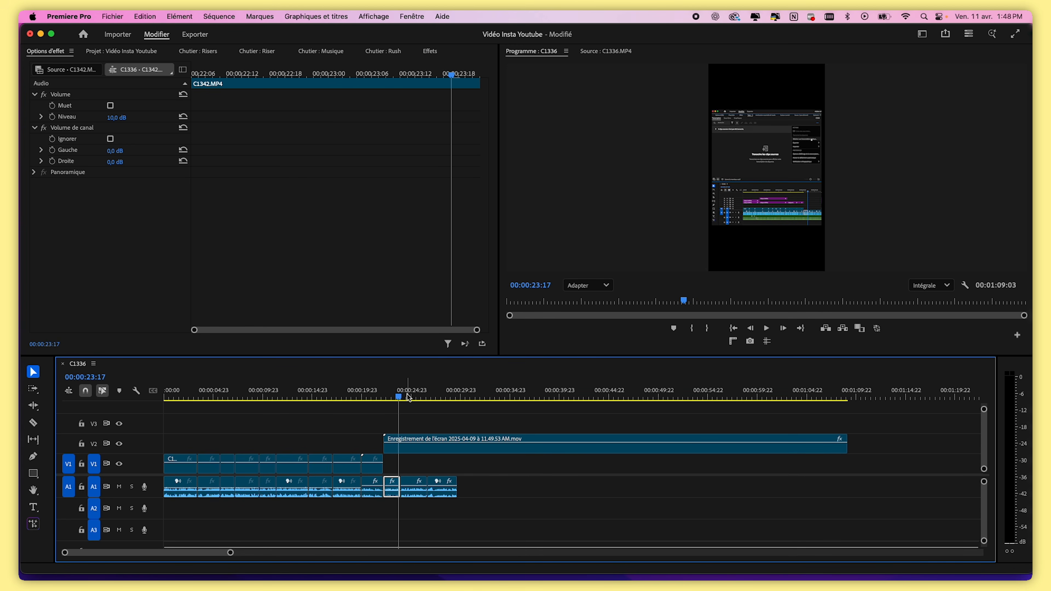
{"action": "left_click_drag", "start_coordinate": [409, 398], "coordinate": [433, 401]}
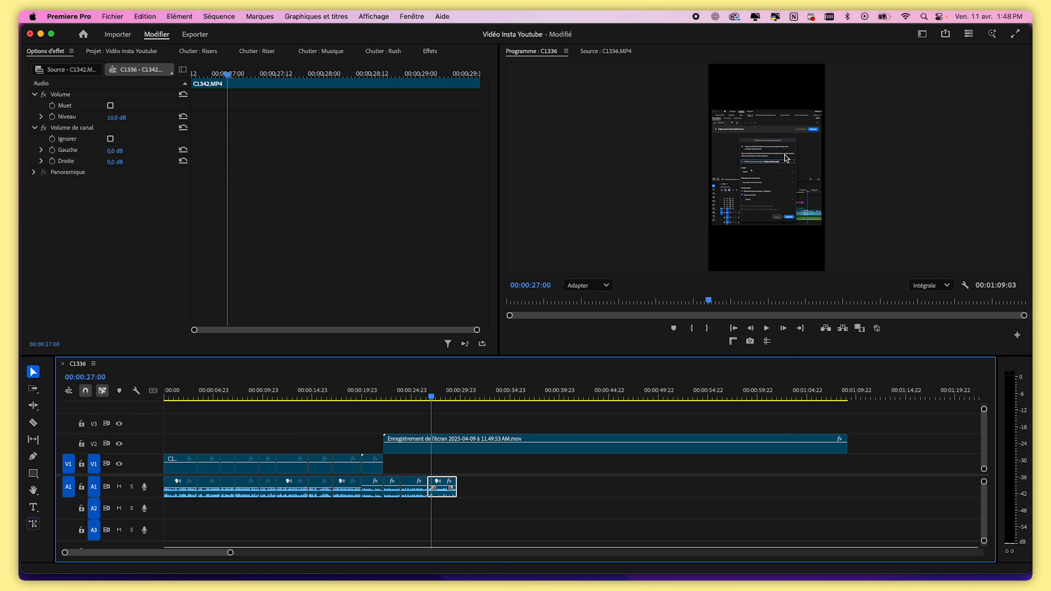
Split the screen recording on V2 at the playhead and trim the resulting pieces
{"action": "scroll", "coordinate": [786, 158], "scroll_direction": "up", "scroll_amount": 3}
{"action": "left_click", "coordinate": [437, 451]}
{"action": "key", "text": "super+k"}
{"action": "left_click_drag", "start_coordinate": [558, 447], "coordinate": [508, 446]}
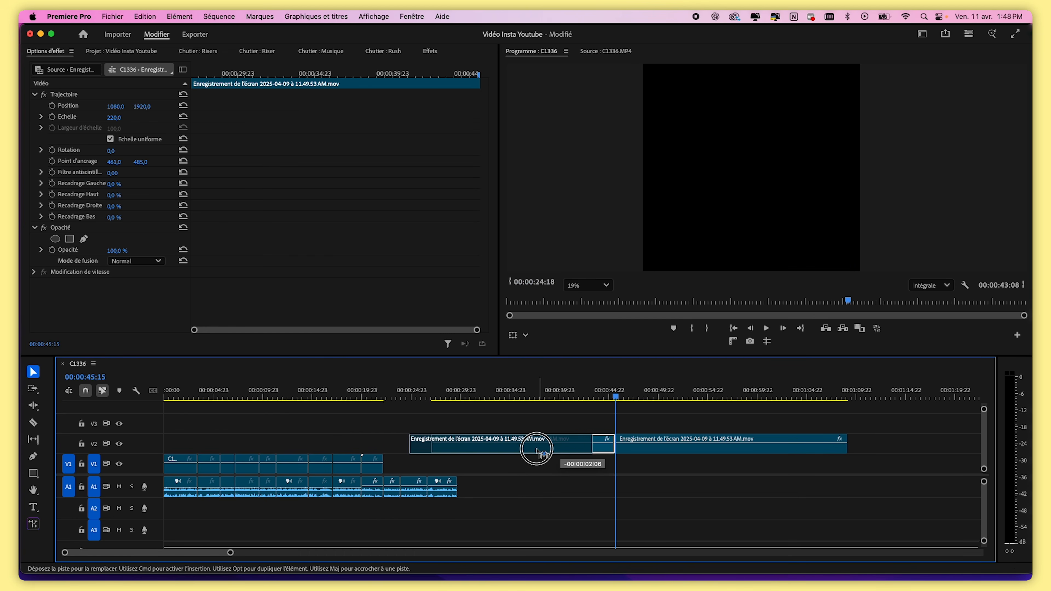
{"action": "left_click", "coordinate": [388, 391]}
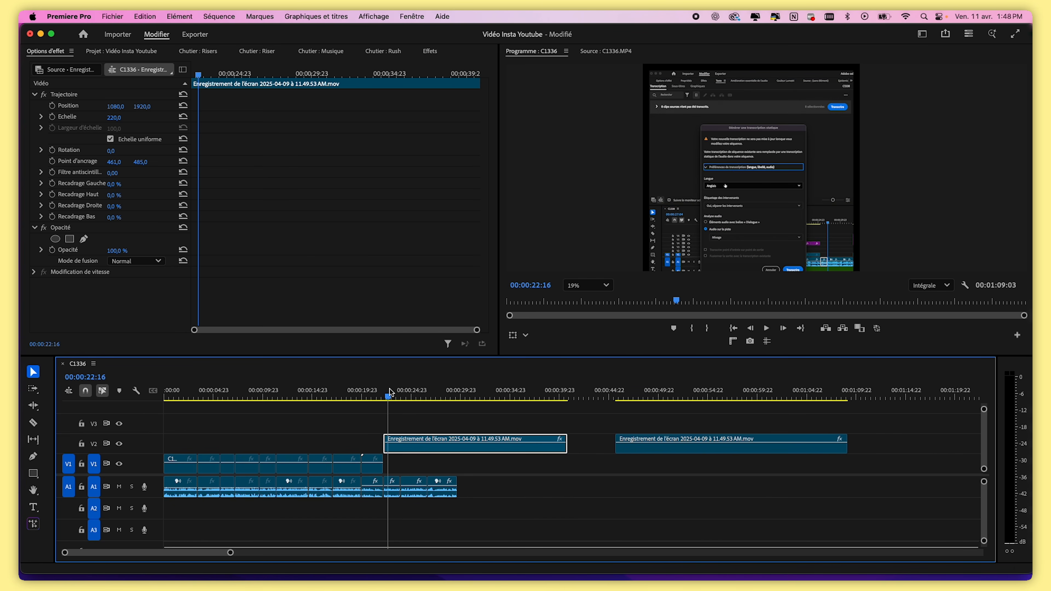
Cut the first screen-recording piece near 00:00:27 and delete the part after the cut
{"action": "key", "text": "space"}
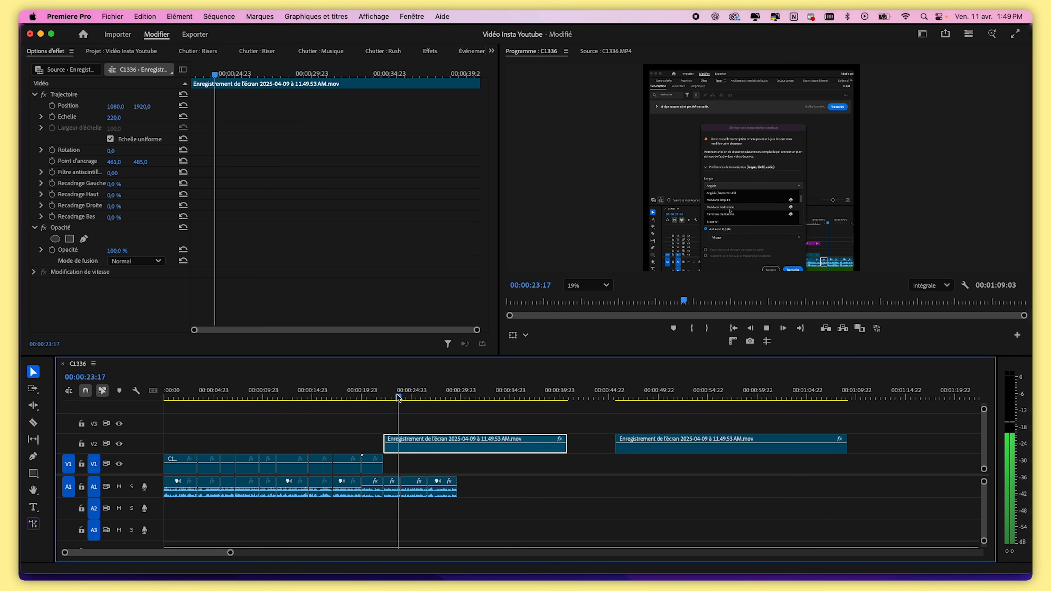
{"action": "key", "text": "space"}
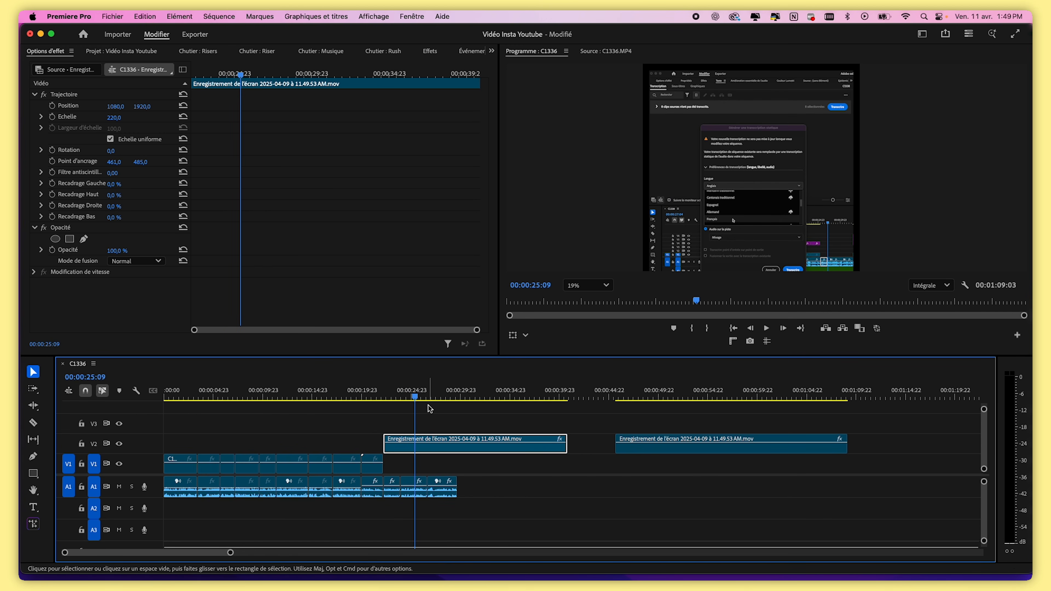
{"action": "left_click_drag", "start_coordinate": [436, 397], "coordinate": [477, 396]}
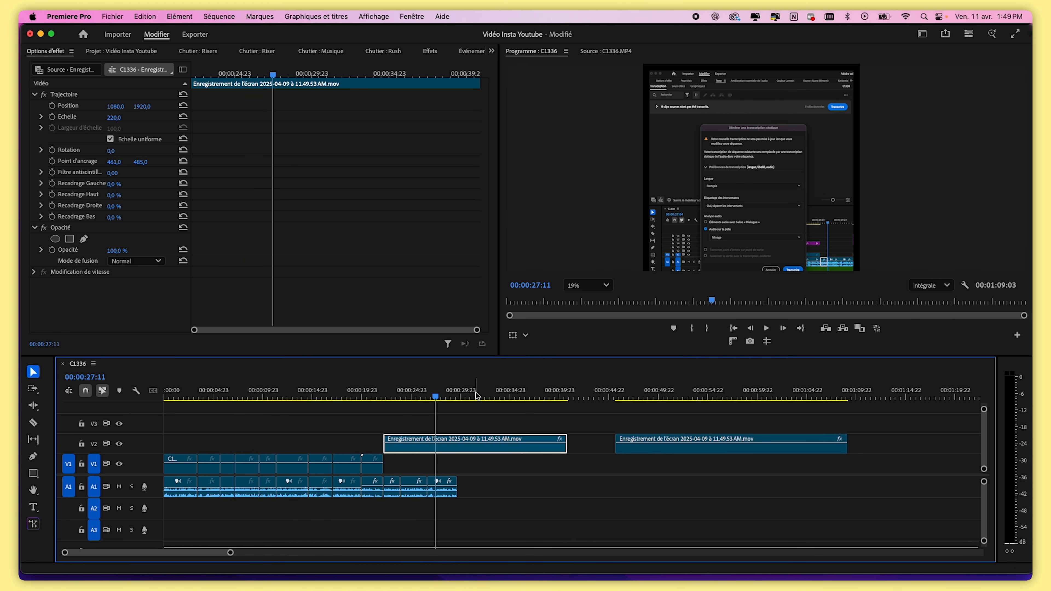
{"action": "left_click", "coordinate": [476, 395]}
{"action": "key", "text": "super+k"}
{"action": "left_click", "coordinate": [509, 448]}
{"action": "key", "text": "Delete"}
Set the speed of the first screen-recording piece on V2 to 300%
{"action": "left_click", "coordinate": [407, 396]}
{"action": "left_click", "coordinate": [423, 449]}
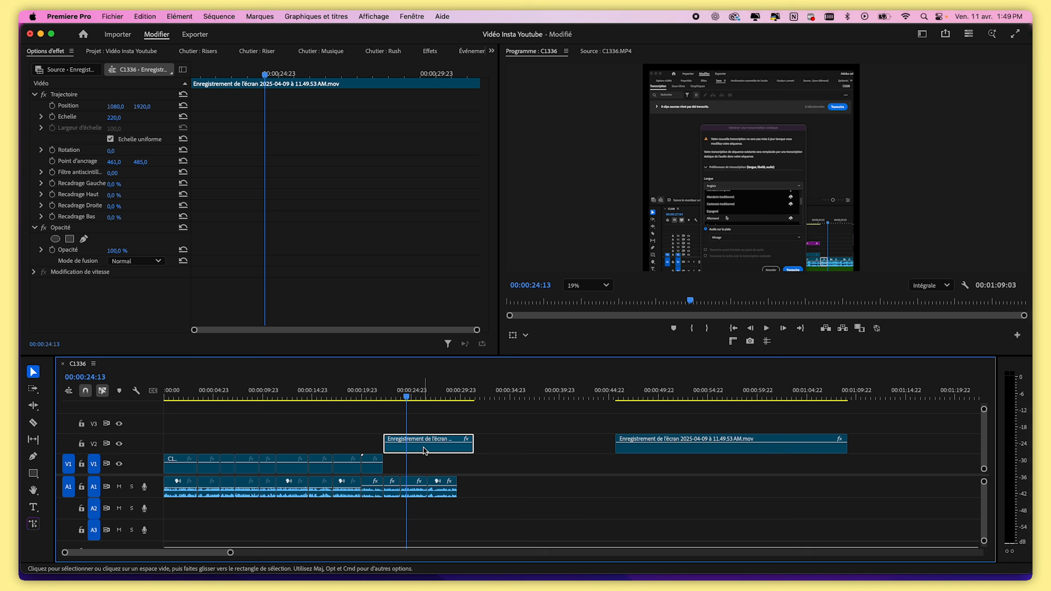
{"action": "right_click", "coordinate": [420, 450]}
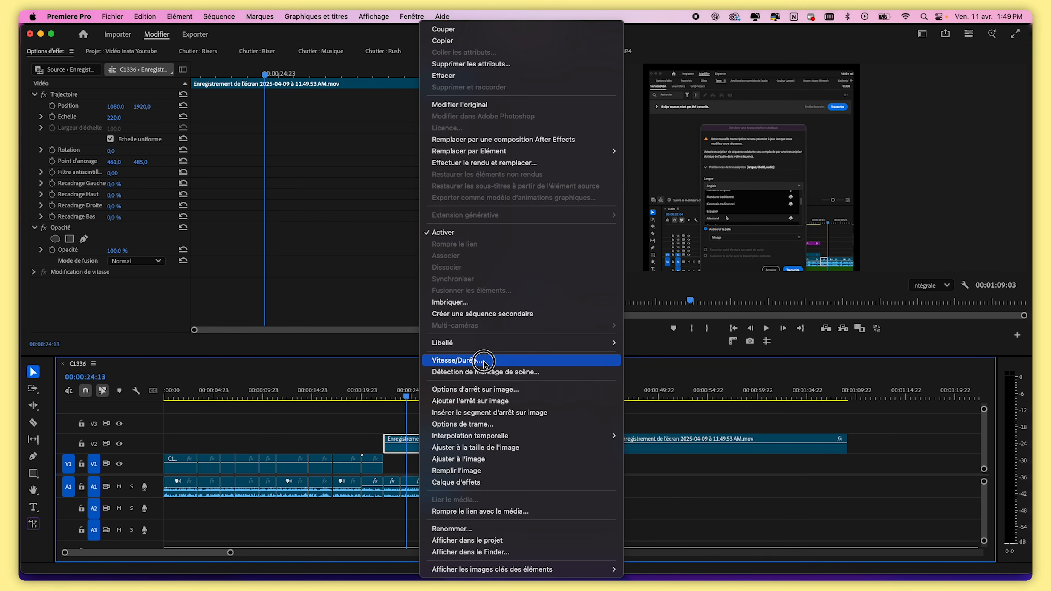
{"action": "left_click", "coordinate": [457, 361]}
{"action": "left_click_drag", "start_coordinate": [535, 236], "coordinate": [514, 234]}
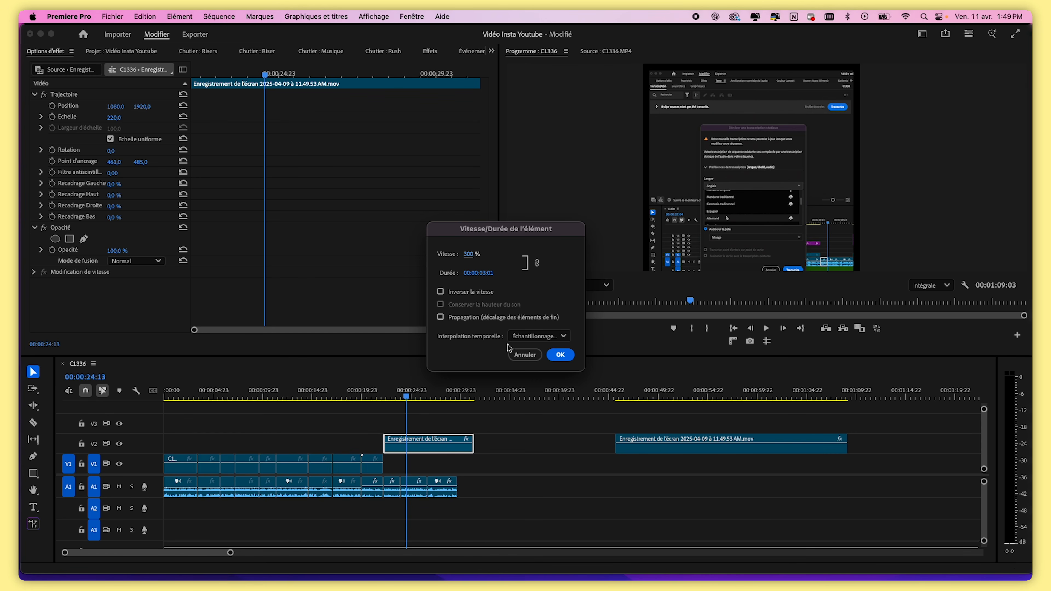
{"action": "left_click", "coordinate": [560, 355]}
Zoom into the timeline and play back the sequence around the end of the C1281 clip
{"action": "left_click", "coordinate": [388, 390]}
{"action": "key", "text": "="}
{"action": "left_click", "coordinate": [519, 396]}
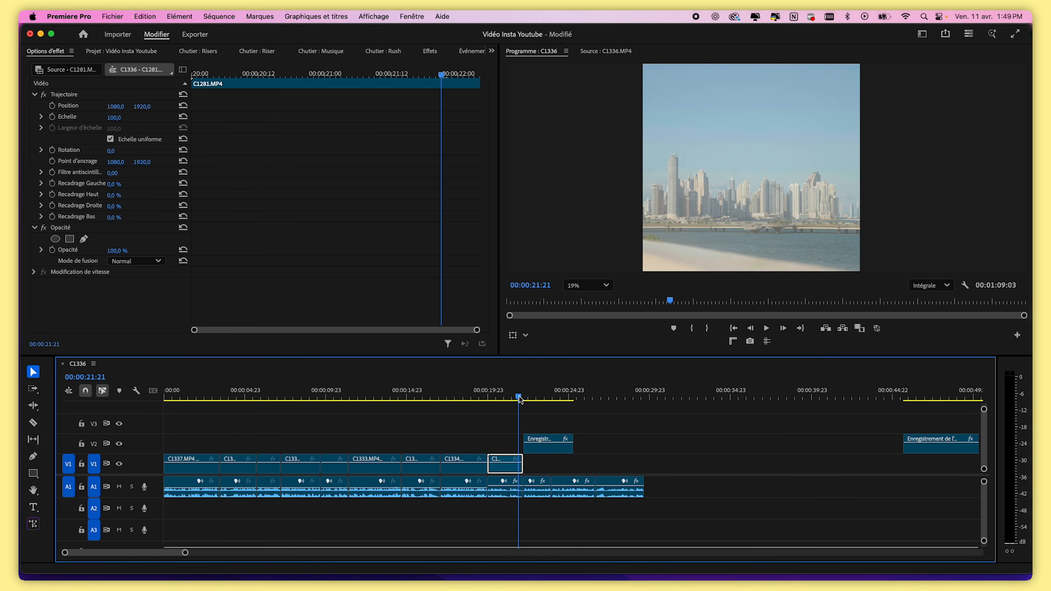
{"action": "key", "text": "space"}
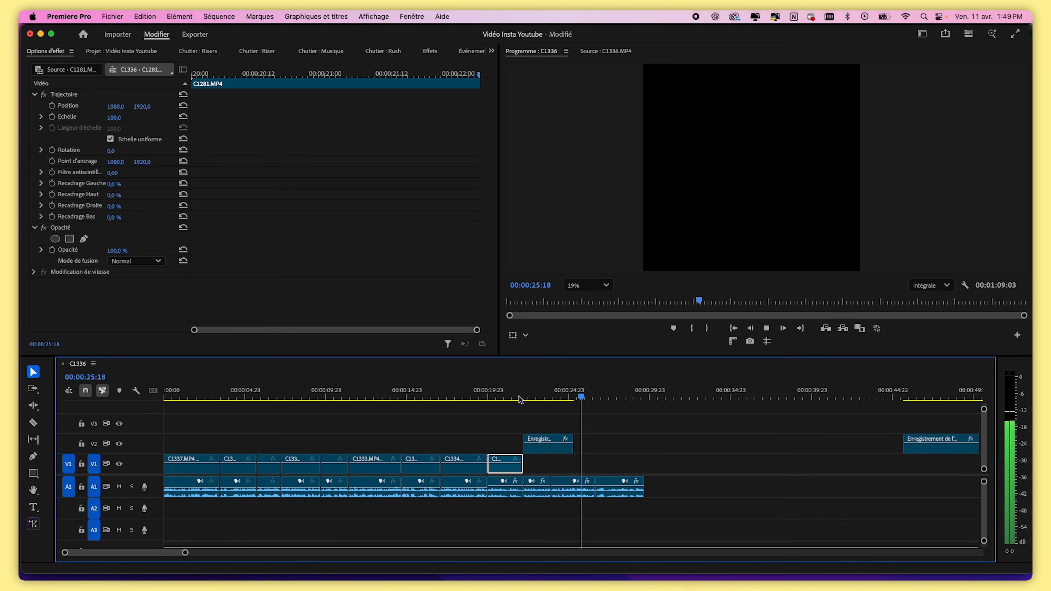
{"action": "key", "text": "space"}
{"action": "left_click", "coordinate": [554, 397]}
{"action": "left_click_drag", "start_coordinate": [553, 396], "coordinate": [555, 397]}
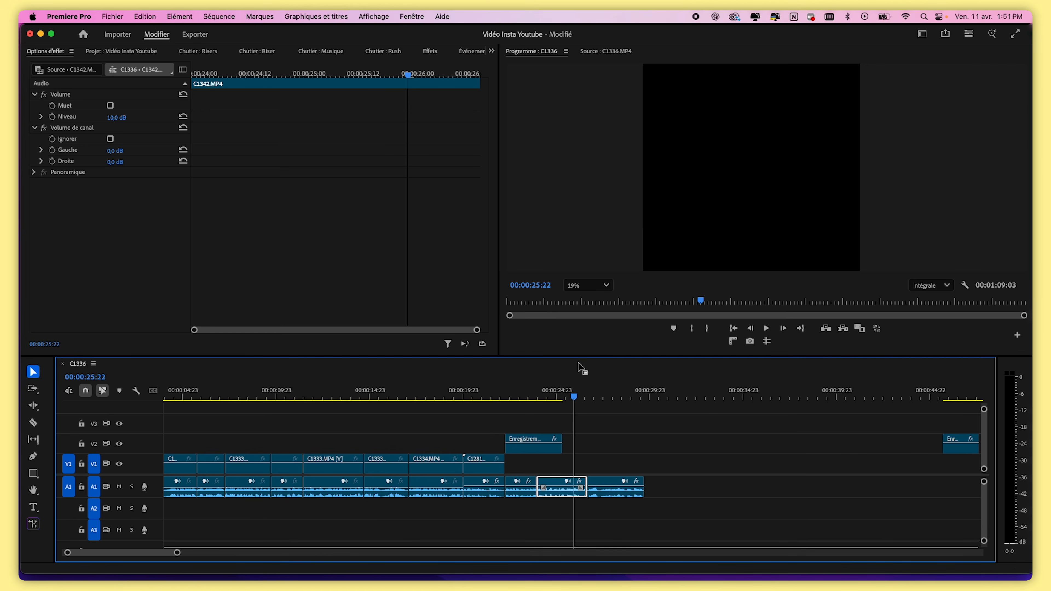
Split the 11.54.04 screen recording on V1 near 00:01:29 and delete the section before the cut
{"action": "left_click_drag", "start_coordinate": [177, 552], "coordinate": [217, 552]}
{"action": "left_click_drag", "start_coordinate": [678, 397], "coordinate": [748, 399]}
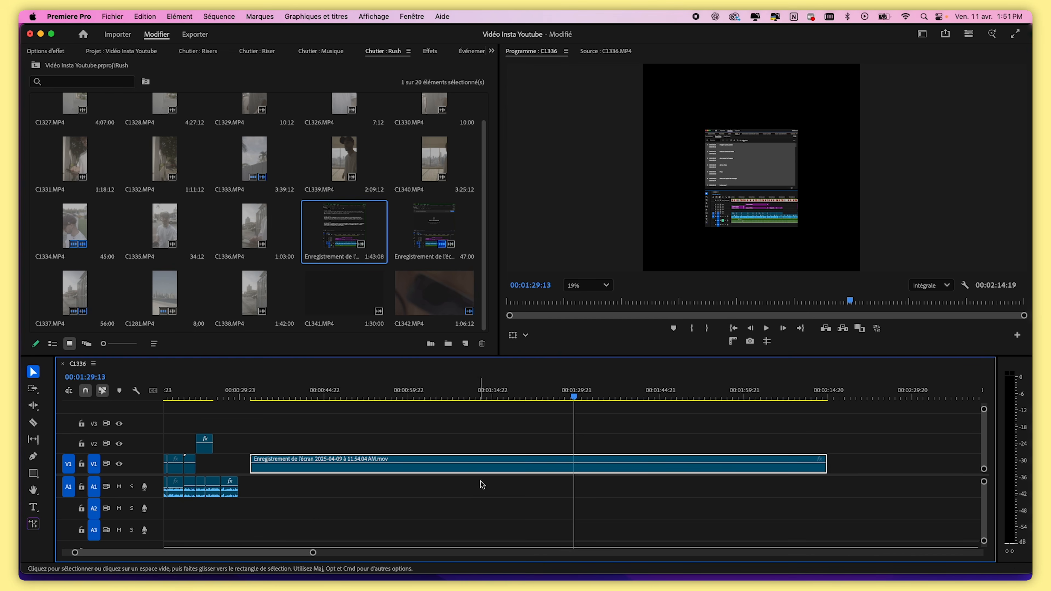
{"action": "key", "text": "super+k"}
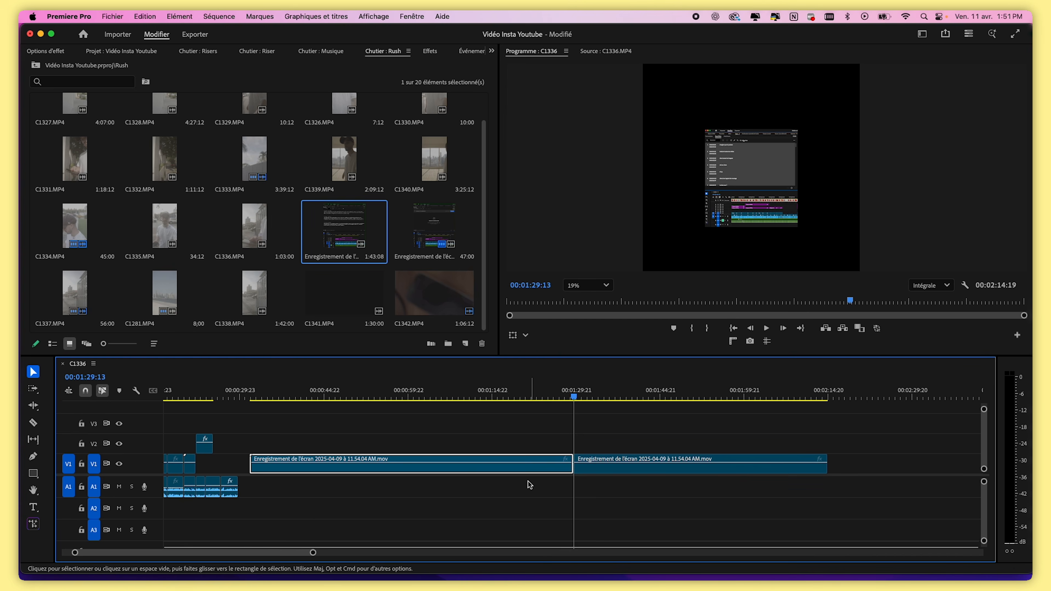
{"action": "key", "text": "Delete"}
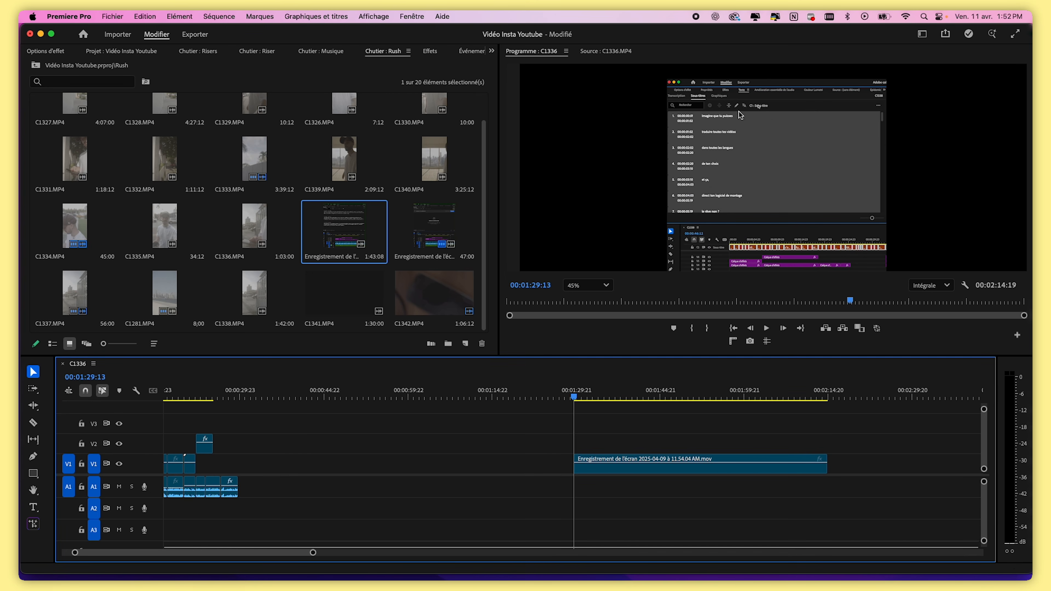
Move the remaining 11.54.04 screen-recording piece next to the earlier clips and set its speed to 400%
{"action": "key", "text": "space"}
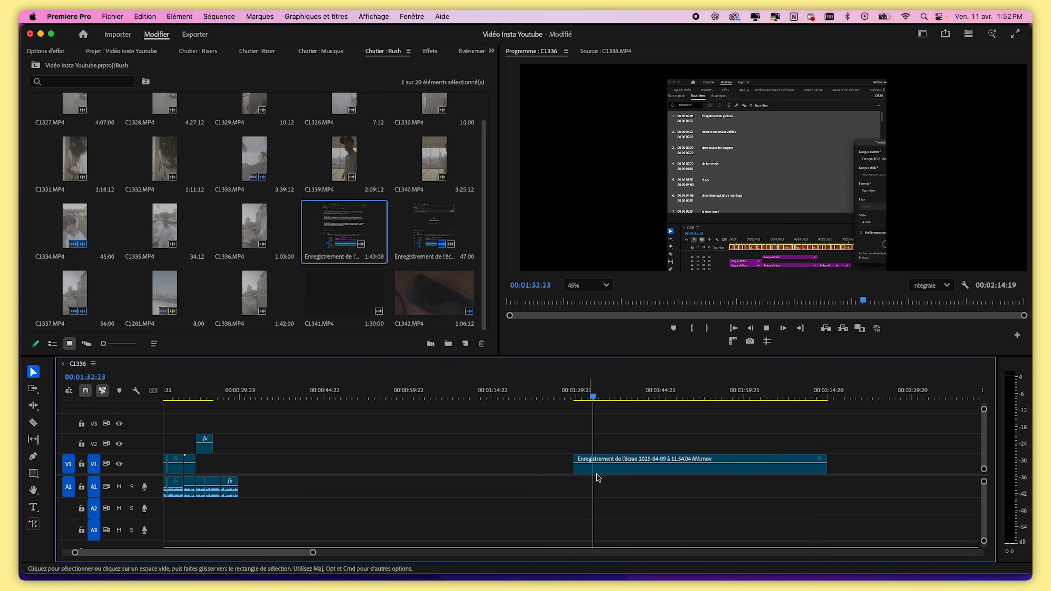
{"action": "left_click_drag", "start_coordinate": [440, 460], "coordinate": [237, 462]}
{"action": "left_click", "coordinate": [226, 393]}
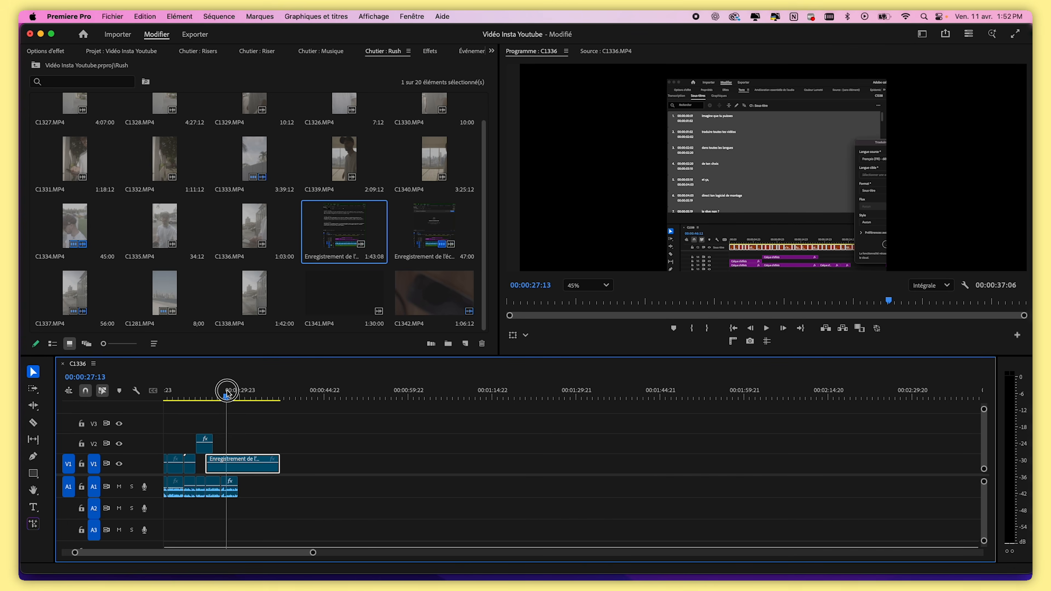
{"action": "right_click", "coordinate": [232, 465]}
{"action": "left_click", "coordinate": [275, 360]}
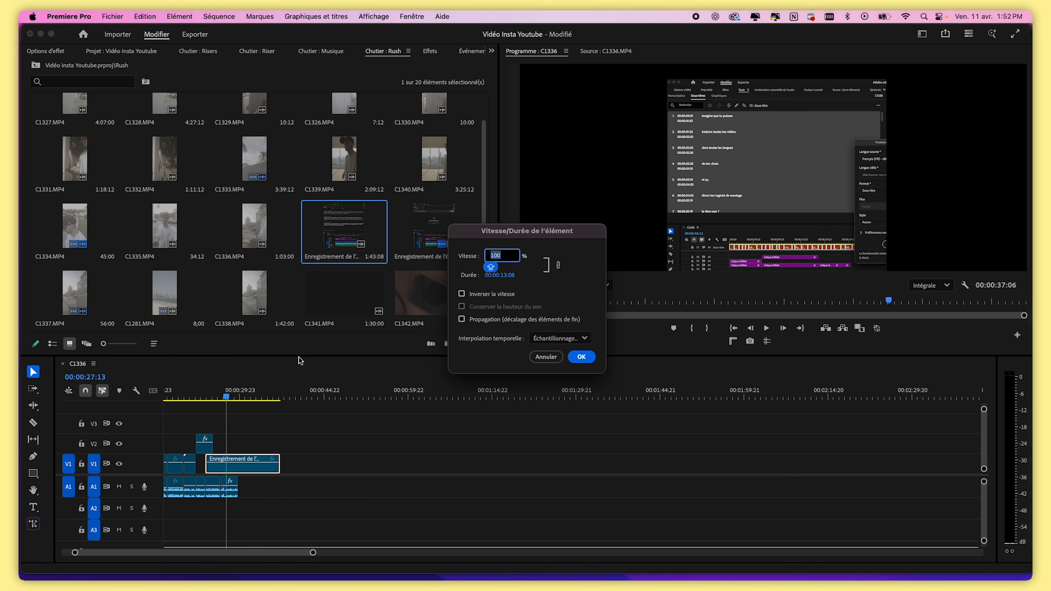
{"action": "type", "text": "4"}
{"action": "key", "text": "Return"}
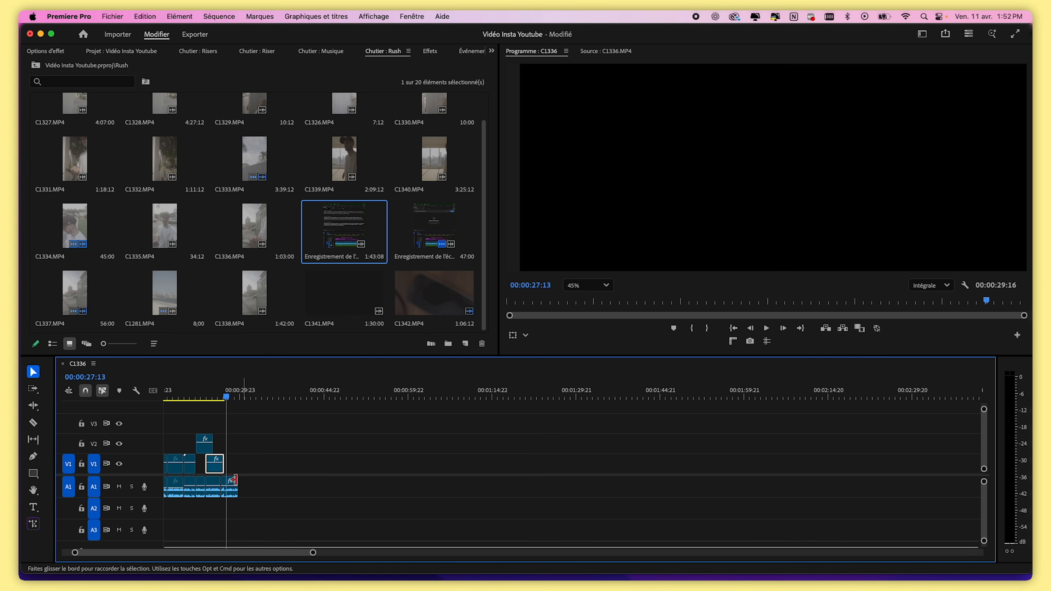
Set the program monitor zoom to Adapter
{"action": "left_click_drag", "start_coordinate": [226, 399], "coordinate": [217, 401]}
{"action": "left_click_drag", "start_coordinate": [312, 553], "coordinate": [343, 553]}
{"action": "left_click", "coordinate": [588, 285]}
{"action": "left_click", "coordinate": [586, 306]}
{"action": "mouse_move", "coordinate": [289, 395]}
{"action": "left_mouse_down"}
{"action": "mouse_move", "coordinate": [276, 394]}
{"action": "mouse_move", "coordinate": [289, 396]}
{"action": "left_mouse_up"}
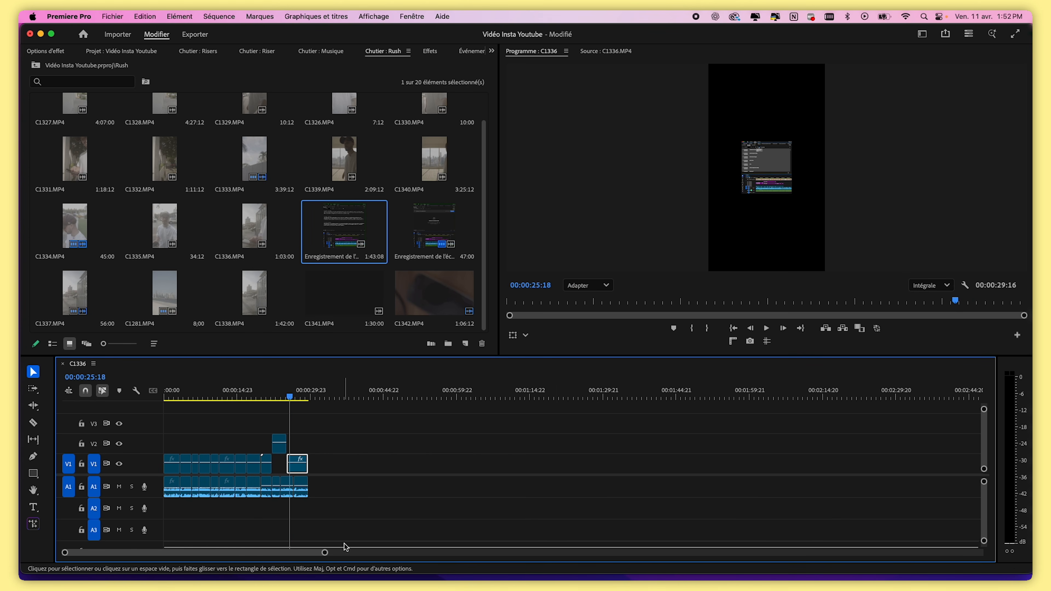
{"action": "left_click_drag", "start_coordinate": [324, 553], "coordinate": [260, 553]}
{"action": "left_click", "coordinate": [346, 396]}
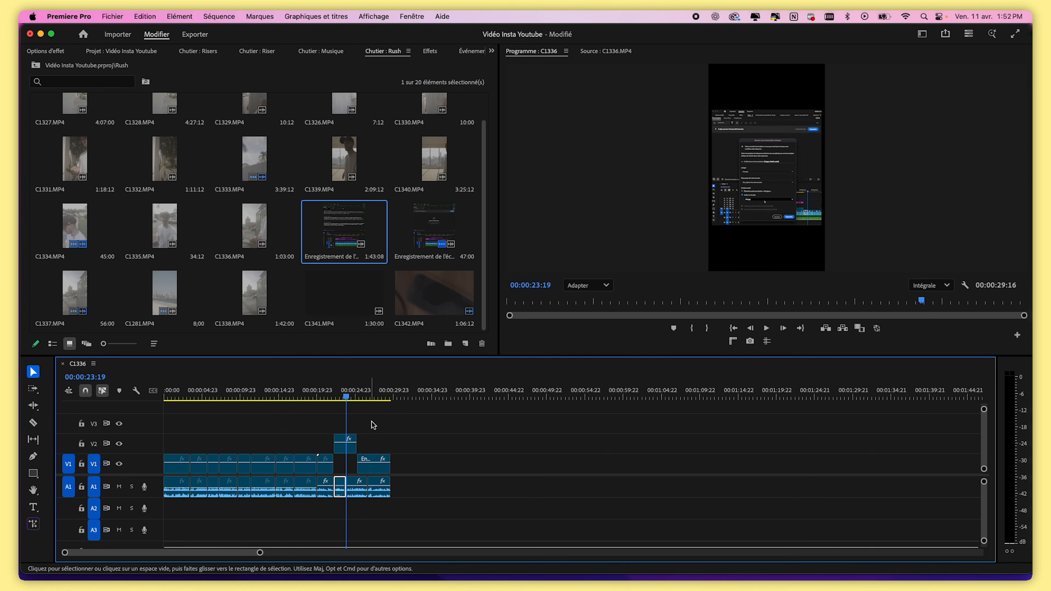
Copy the Trajectoire settings from the V2 screen recording and paste them onto the 11.54.04 screen recording
{"action": "left_click", "coordinate": [44, 52]}
{"action": "right_click", "coordinate": [64, 95]}
{"action": "left_click", "coordinate": [77, 144]}
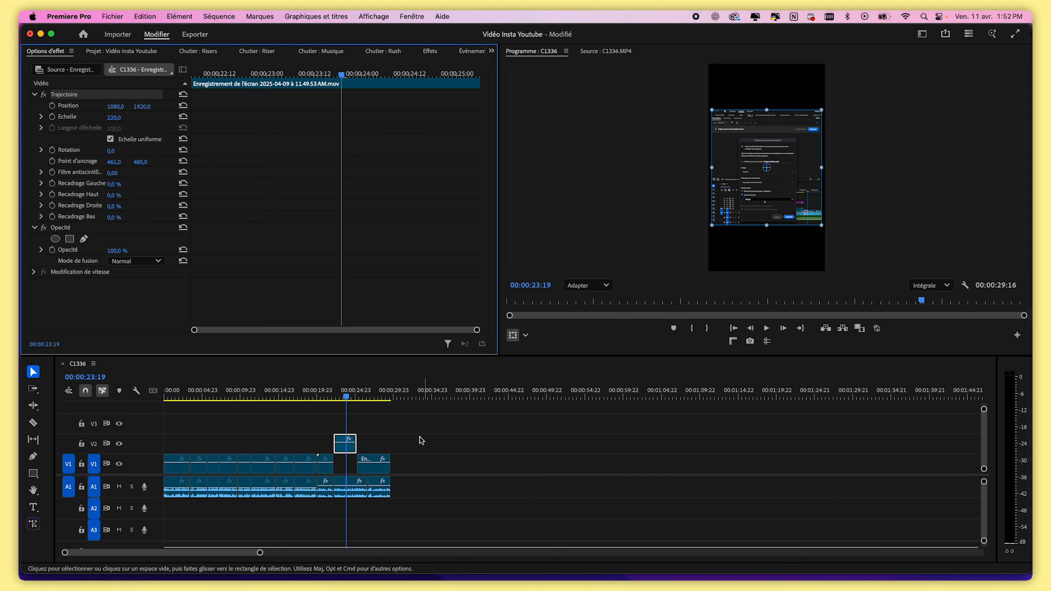
{"action": "left_click", "coordinate": [368, 395]}
{"action": "left_click", "coordinate": [83, 97]}
{"action": "key", "text": "super+v"}
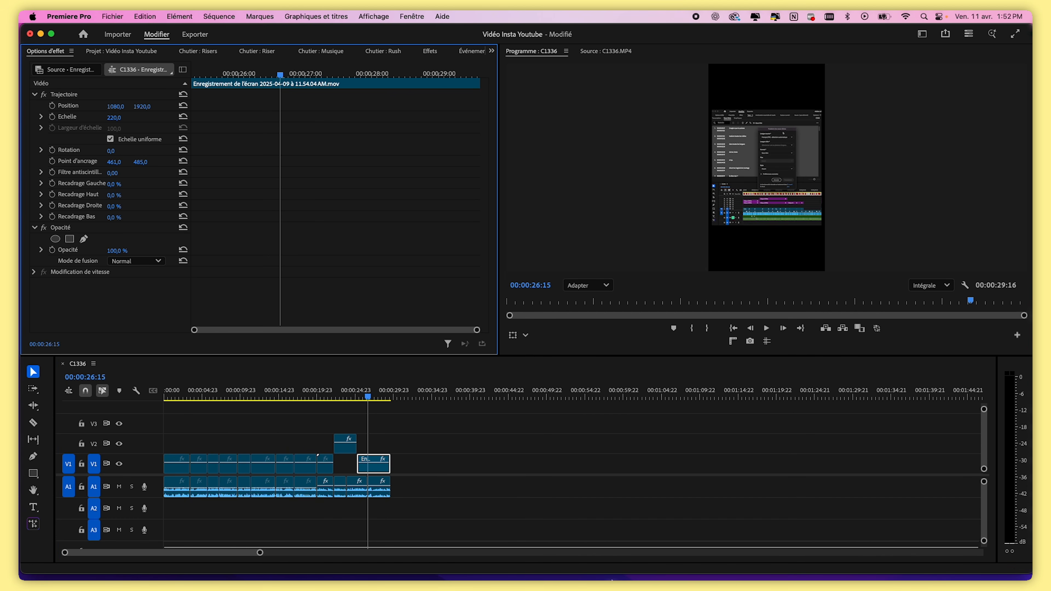
Place both screen-recording pieces consecutively on track V2 right after the C1281 clip
{"action": "left_click", "coordinate": [343, 397]}
{"action": "left_click_drag", "start_coordinate": [377, 467], "coordinate": [339, 467]}
{"action": "left_click_drag", "start_coordinate": [342, 397], "coordinate": [365, 397]}
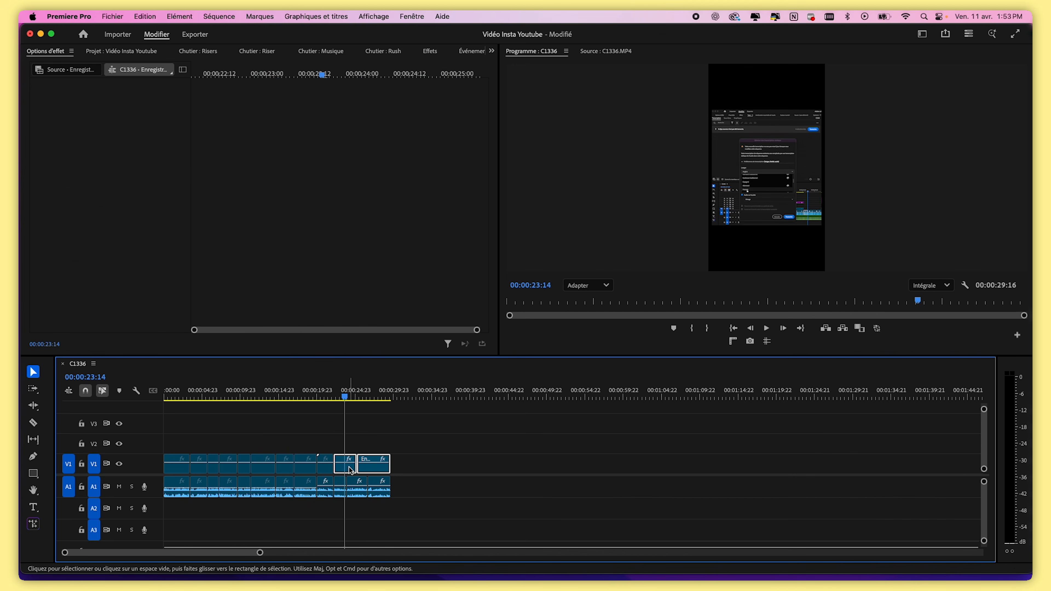
{"action": "left_click_drag", "start_coordinate": [351, 468], "coordinate": [351, 451]}
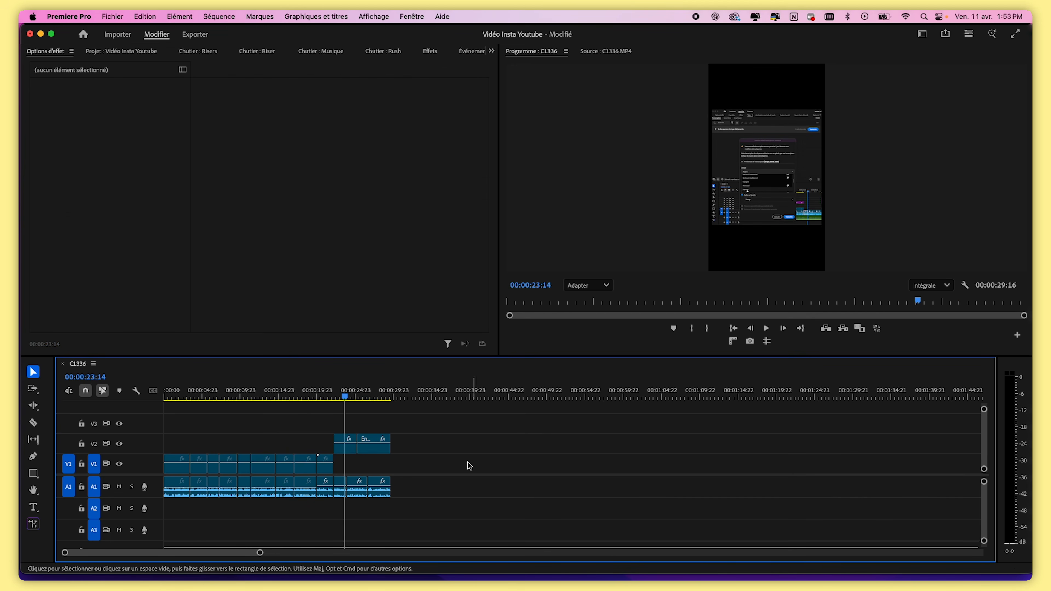
{"action": "left_click_drag", "start_coordinate": [260, 553], "coordinate": [207, 555]}
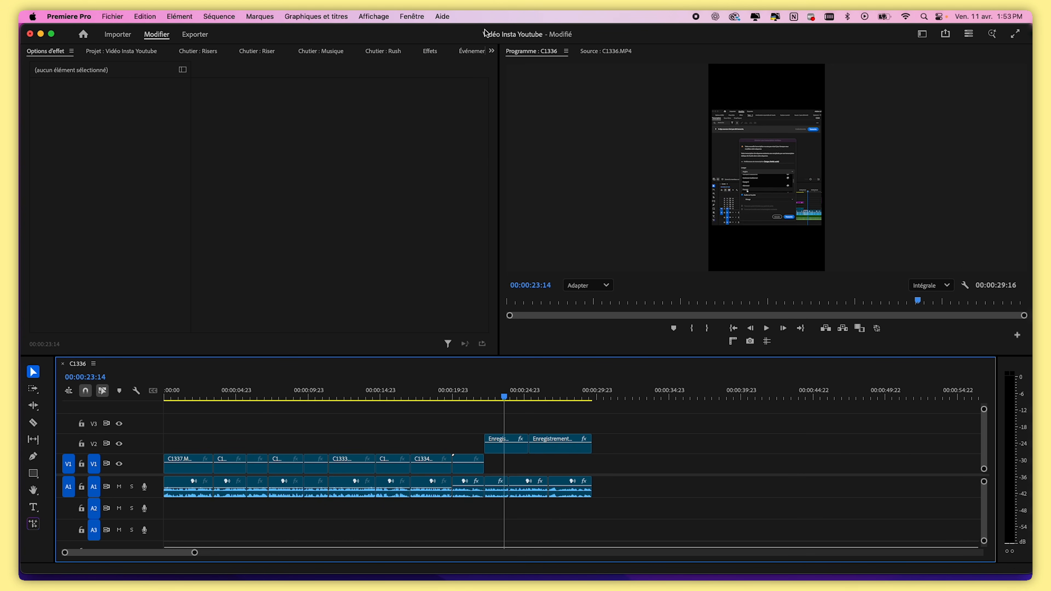
Create a new 2160 x 3840 color matte in pale yellow FFEC91 from the Project panel
{"action": "left_click", "coordinate": [492, 51]}
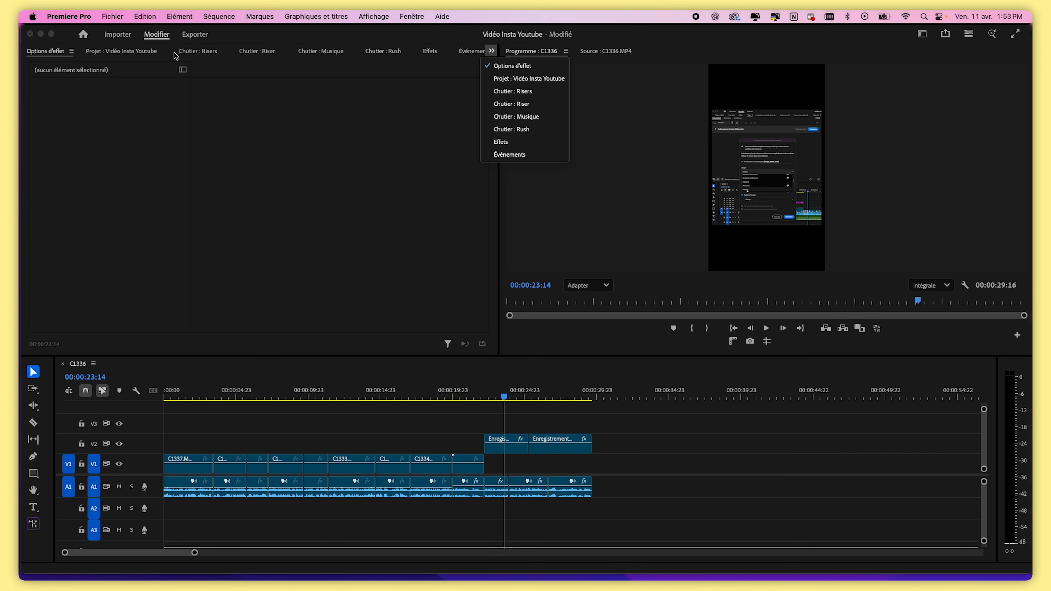
{"action": "left_click", "coordinate": [547, 78]}
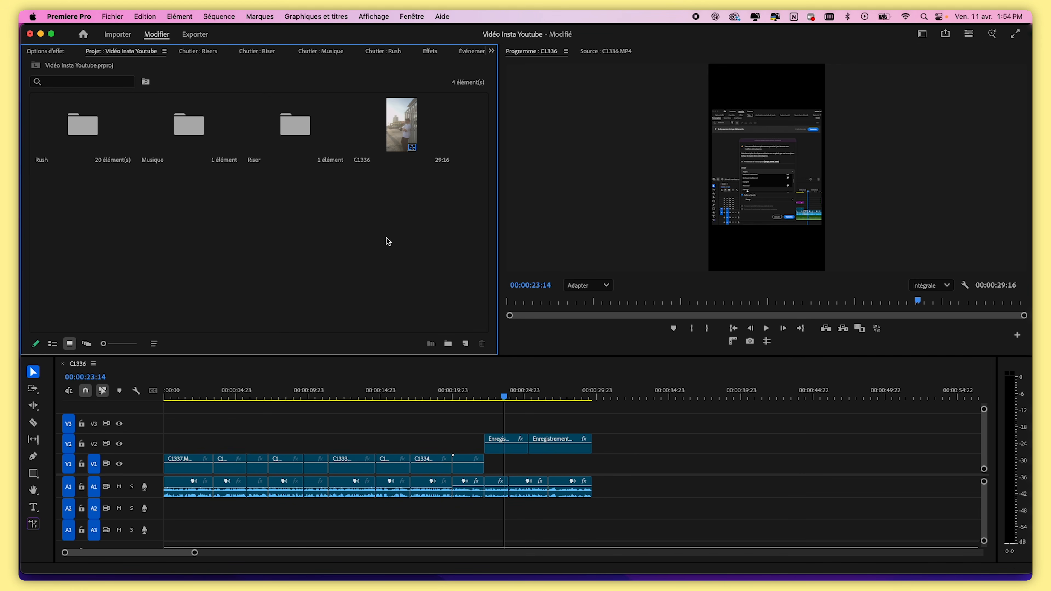
{"action": "left_click", "coordinate": [466, 345]}
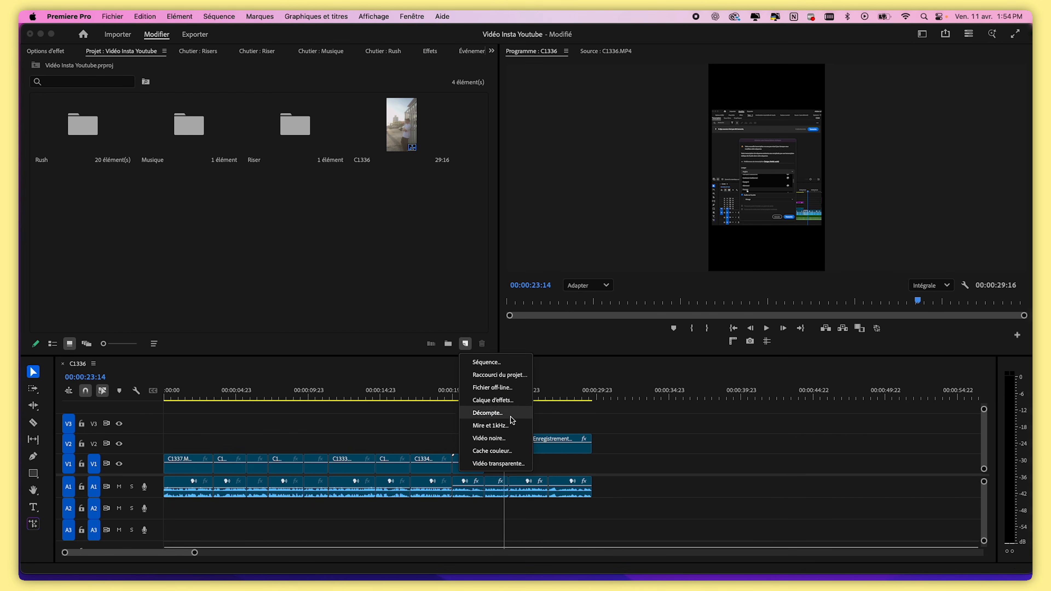
{"action": "left_click", "coordinate": [509, 452]}
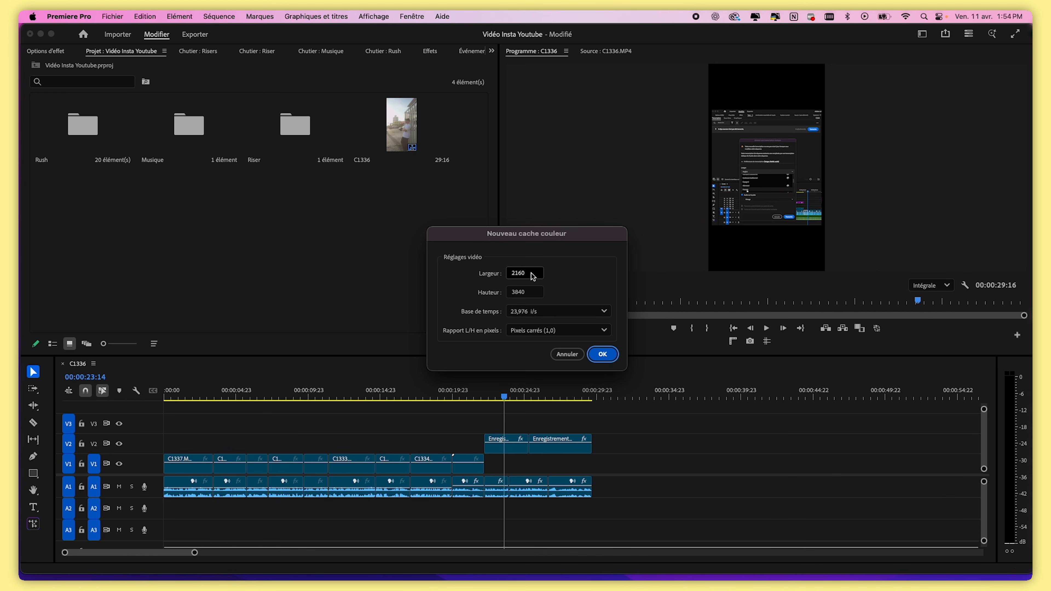
{"action": "left_click", "coordinate": [603, 355]}
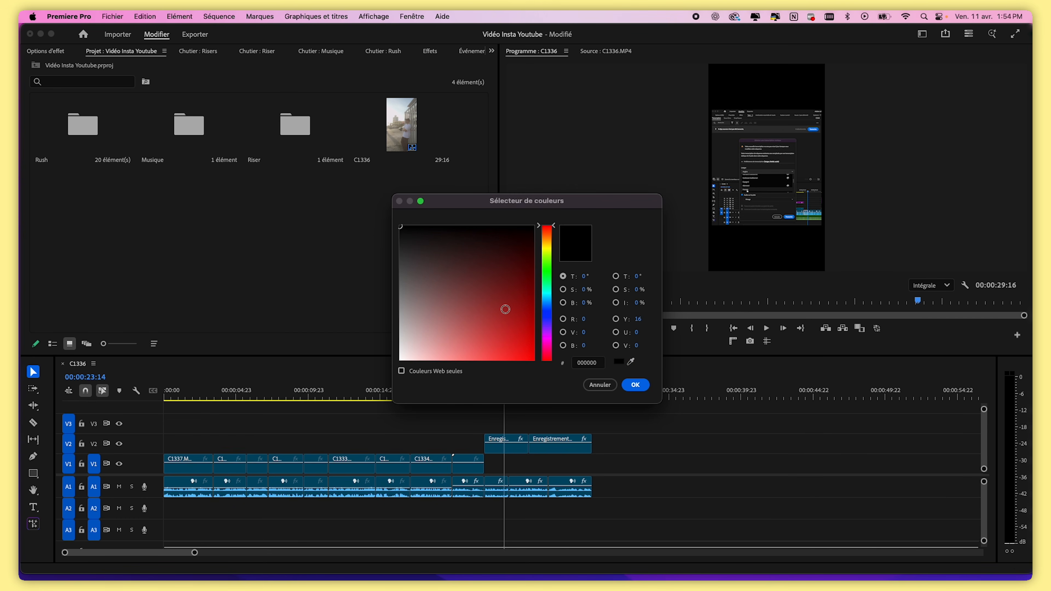
{"action": "mouse_move", "coordinate": [549, 233]}
{"action": "left_mouse_down"}
{"action": "mouse_move", "coordinate": [550, 274]}
{"action": "mouse_move", "coordinate": [549, 235]}
{"action": "mouse_move", "coordinate": [550, 243]}
{"action": "left_mouse_up"}
{"action": "mouse_move", "coordinate": [488, 319]}
{"action": "left_mouse_down"}
{"action": "mouse_move", "coordinate": [512, 436]}
{"action": "mouse_move", "coordinate": [447, 432]}
{"action": "mouse_move", "coordinate": [456, 432]}
{"action": "left_mouse_up"}
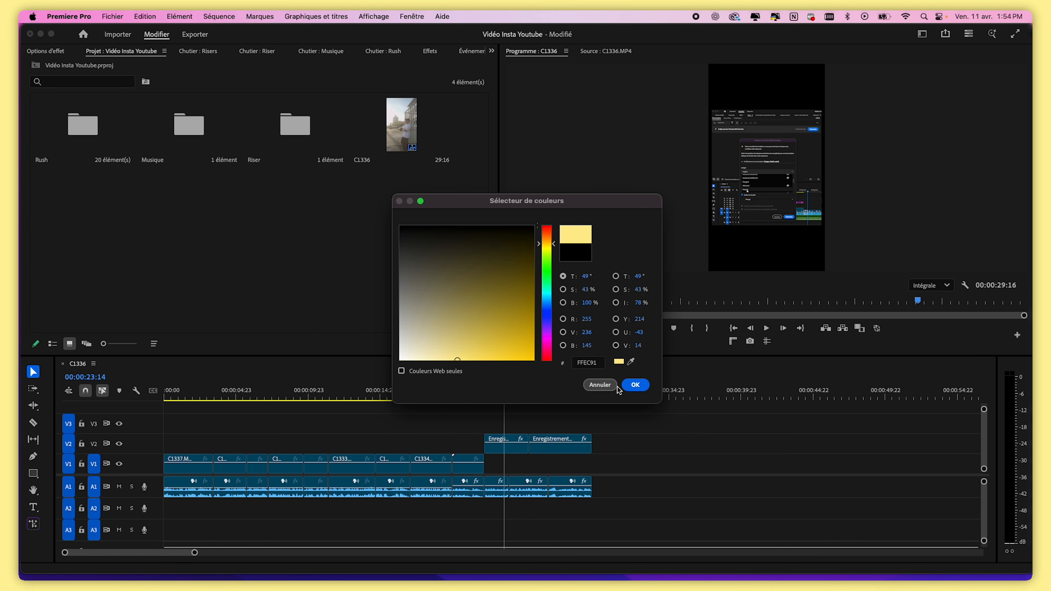
{"action": "left_click", "coordinate": [635, 385]}
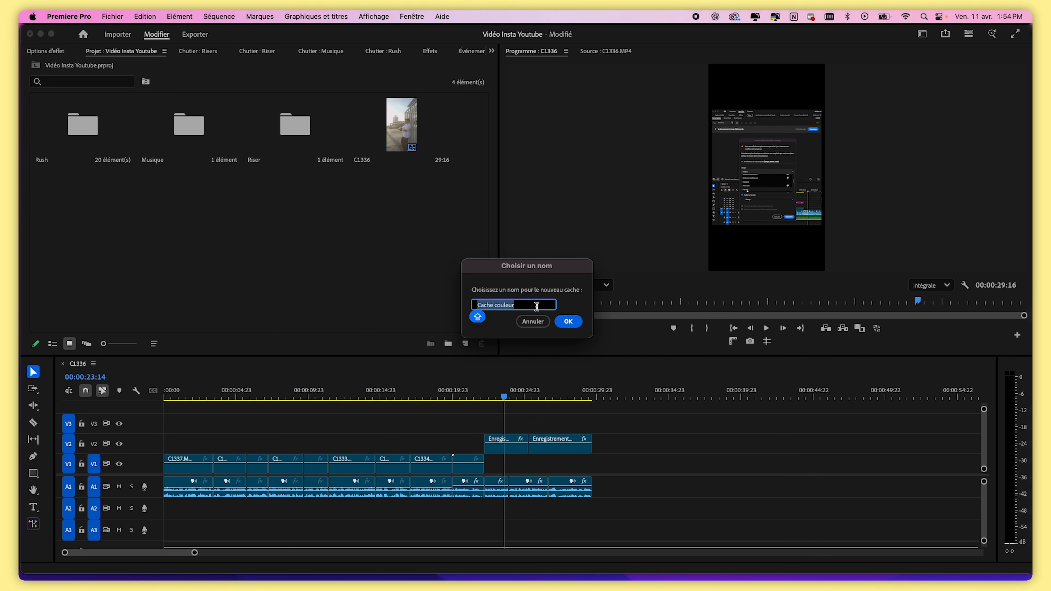
{"action": "left_click", "coordinate": [568, 323]}
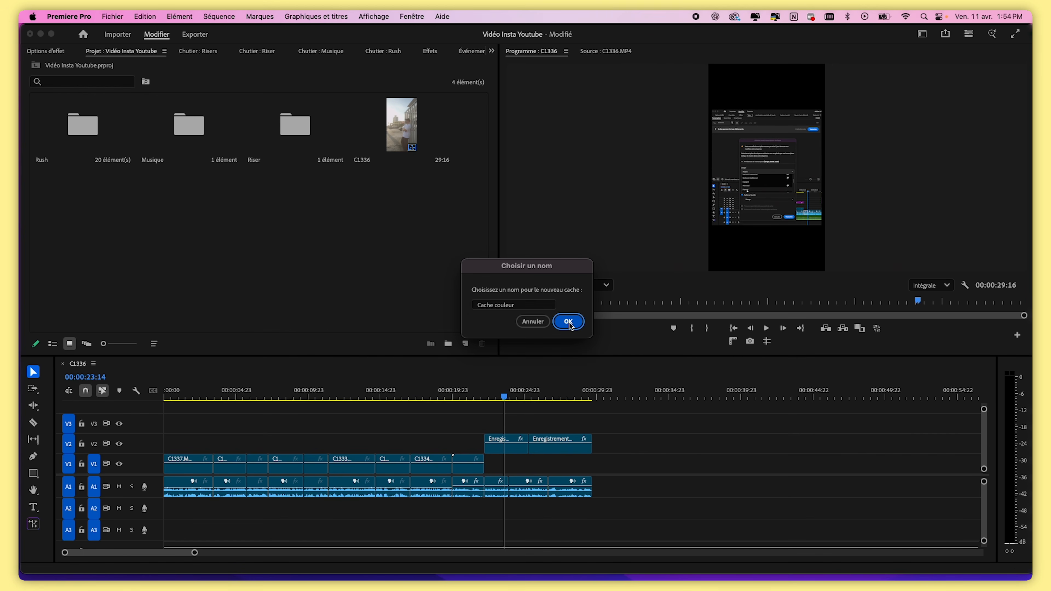
Place the color matte on V1 under the screen recordings and extend it to the end of the recordings
{"action": "left_click_drag", "start_coordinate": [435, 132], "coordinate": [490, 464]}
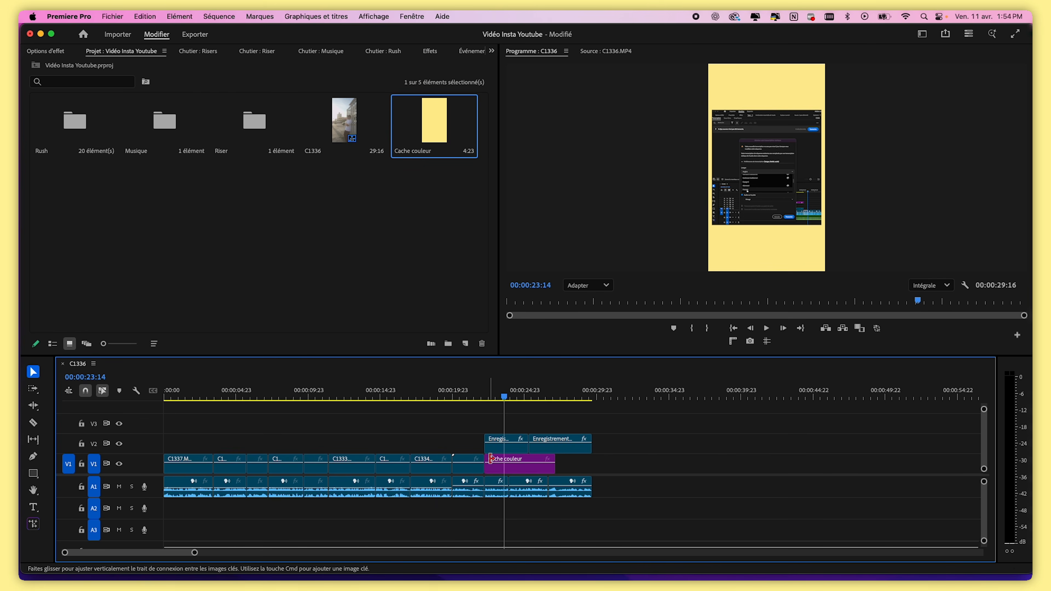
{"action": "left_click_drag", "start_coordinate": [555, 465], "coordinate": [588, 467]}
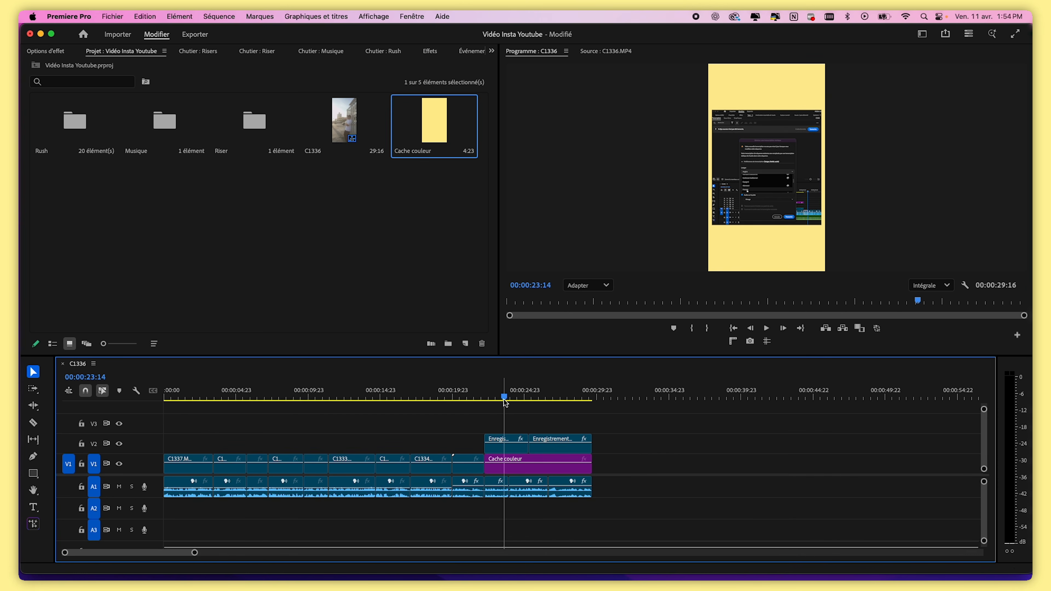
{"action": "left_click_drag", "start_coordinate": [503, 399], "coordinate": [517, 397]}
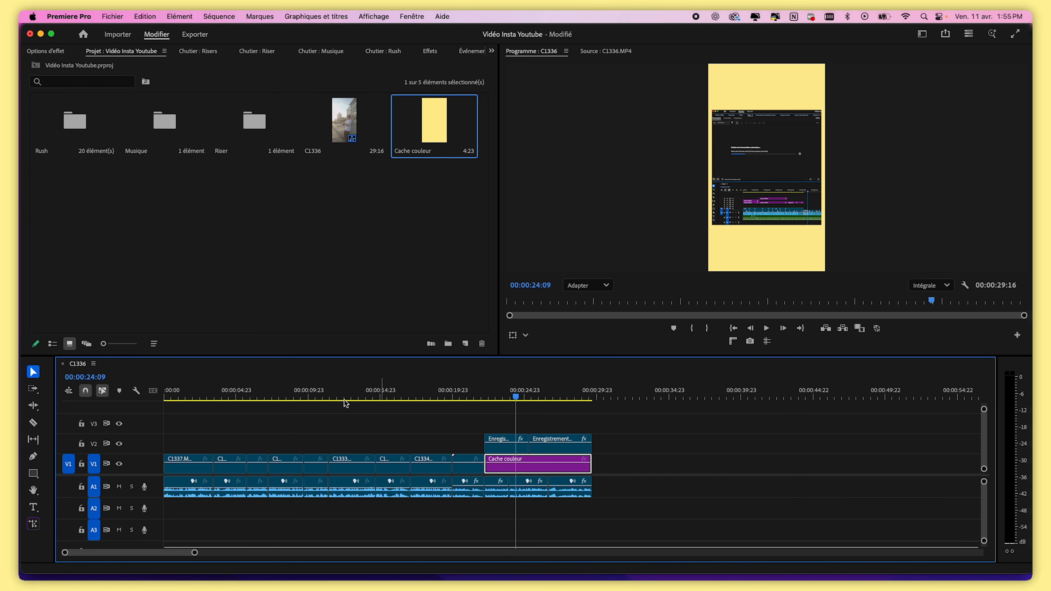
Open the first C1337 clip's effect controls and set the program monitor zoom to Adapter
{"action": "left_click", "coordinate": [176, 393]}
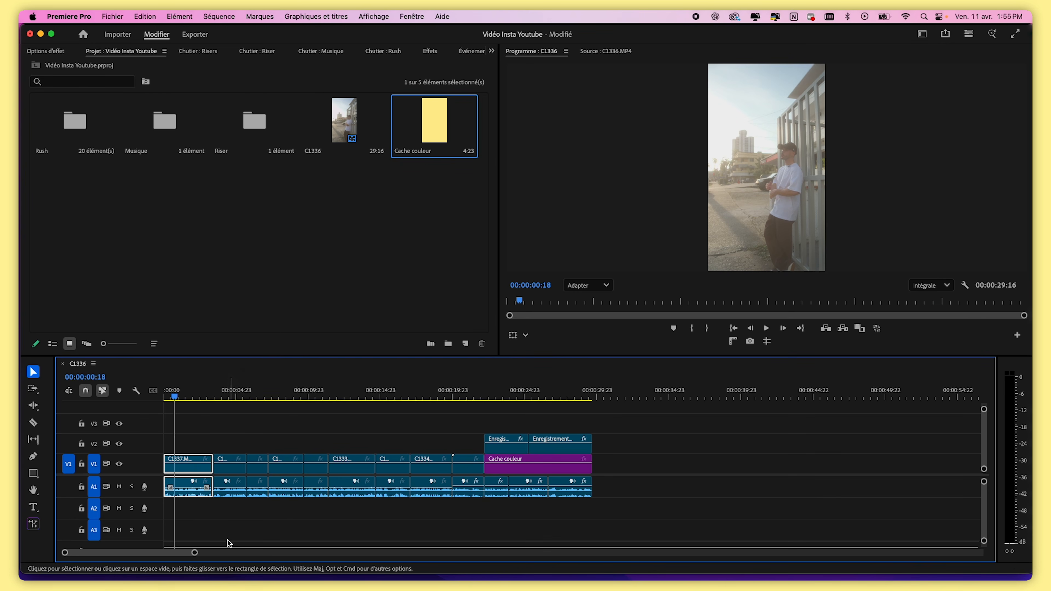
{"action": "left_click_drag", "start_coordinate": [194, 553], "coordinate": [124, 552]}
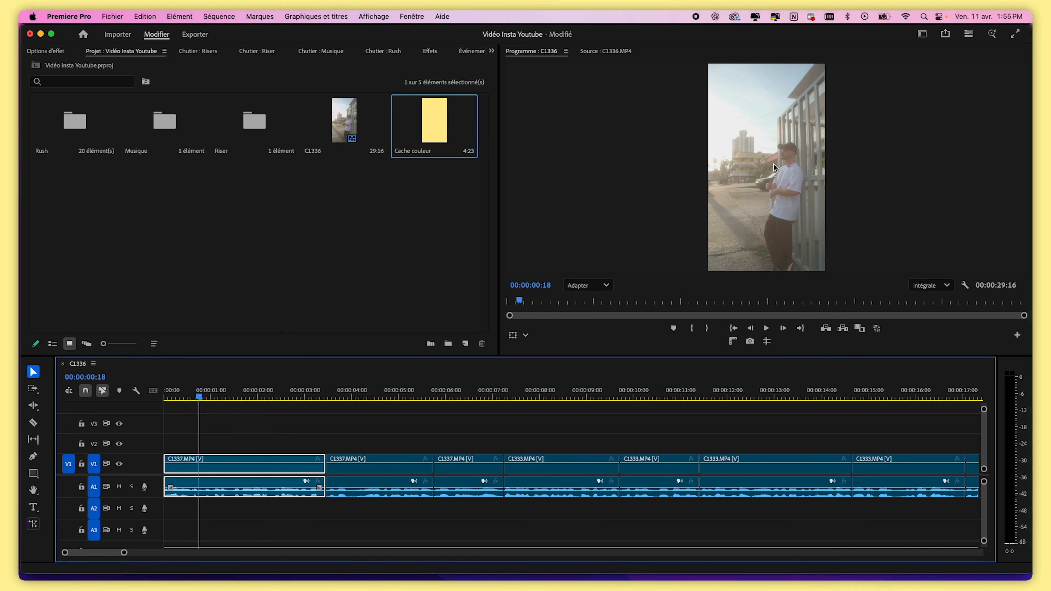
{"action": "scroll", "coordinate": [775, 167], "scroll_direction": "up", "scroll_amount": 2}
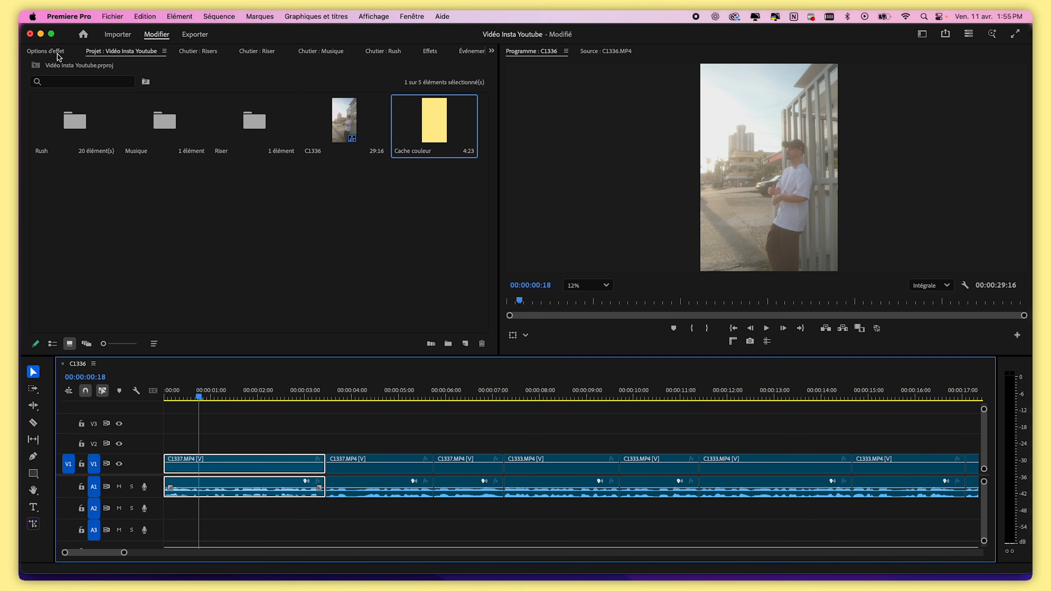
{"action": "left_click", "coordinate": [45, 52]}
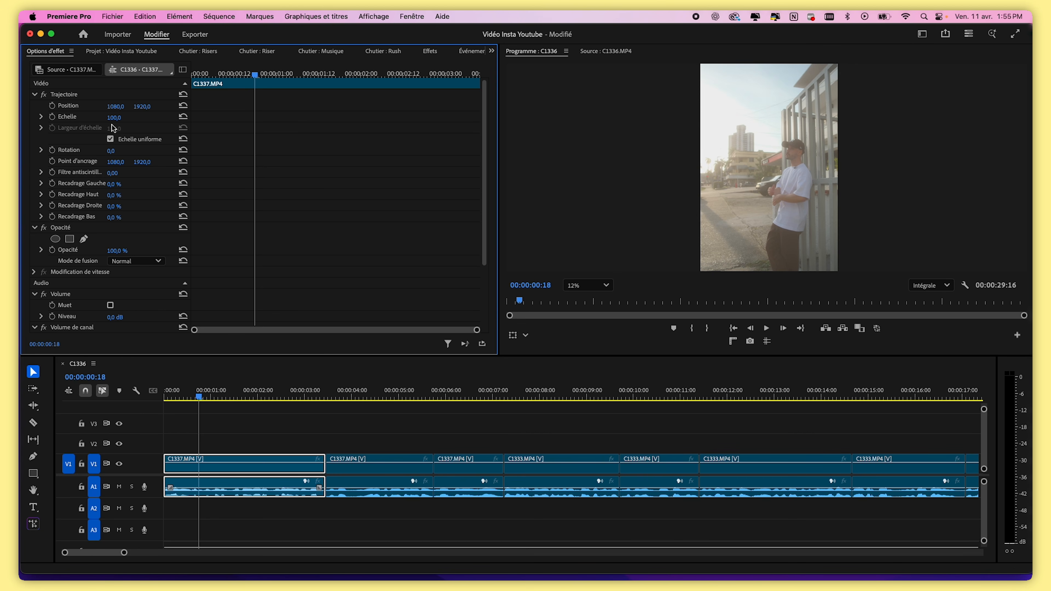
{"action": "left_click", "coordinate": [596, 285]}
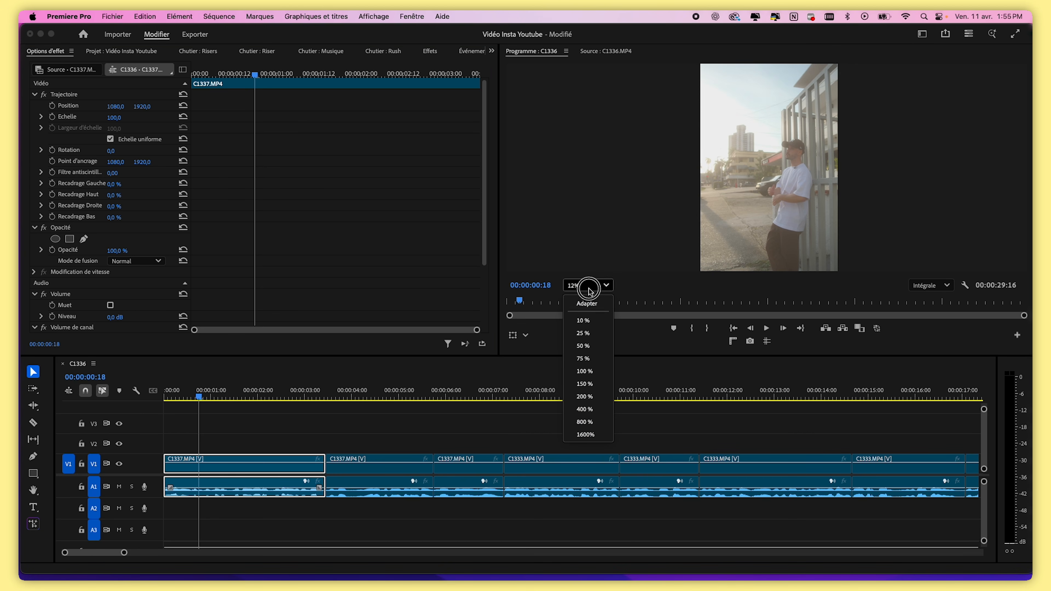
{"action": "left_click", "coordinate": [595, 309]}
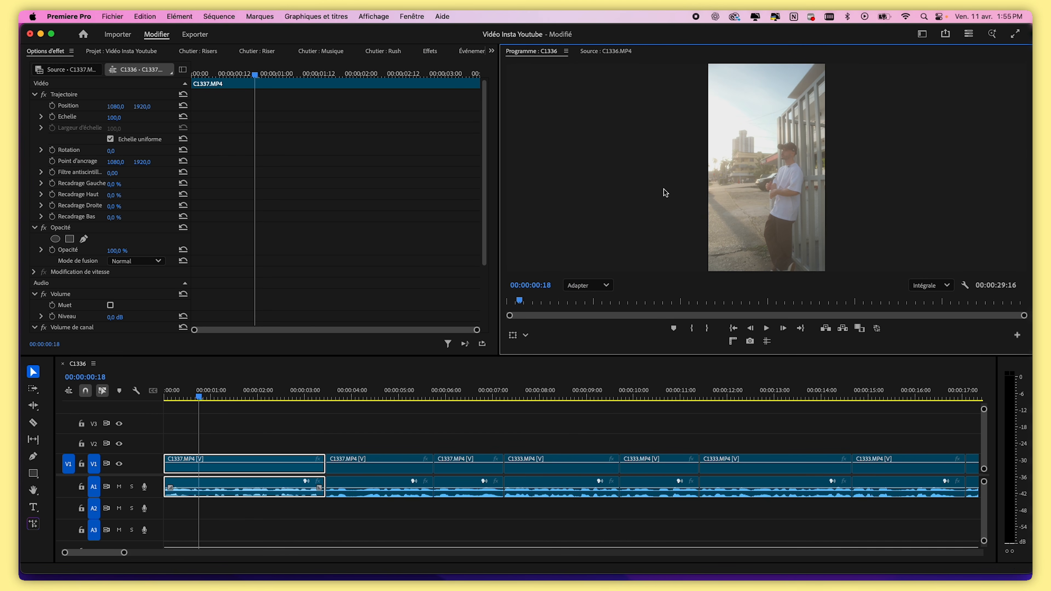
Set the first C1337 clip's rotation to 1.5° and its scale to 128
{"action": "left_click", "coordinate": [113, 117]}
{"action": "type", "text": "110"}
{"action": "key", "text": "Return"}
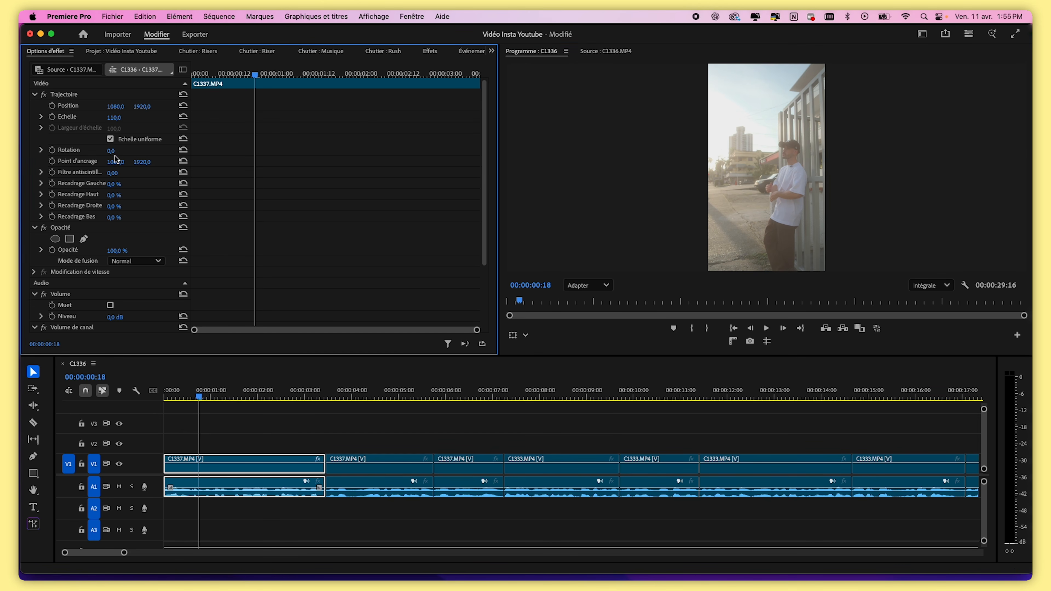
{"action": "left_click", "coordinate": [112, 151]}
{"action": "type", "text": "1"}
{"action": "key", "text": "Return"}
{"action": "left_click", "coordinate": [111, 152]}
{"action": "type", "text": "1,5"}
{"action": "key", "text": "Return"}
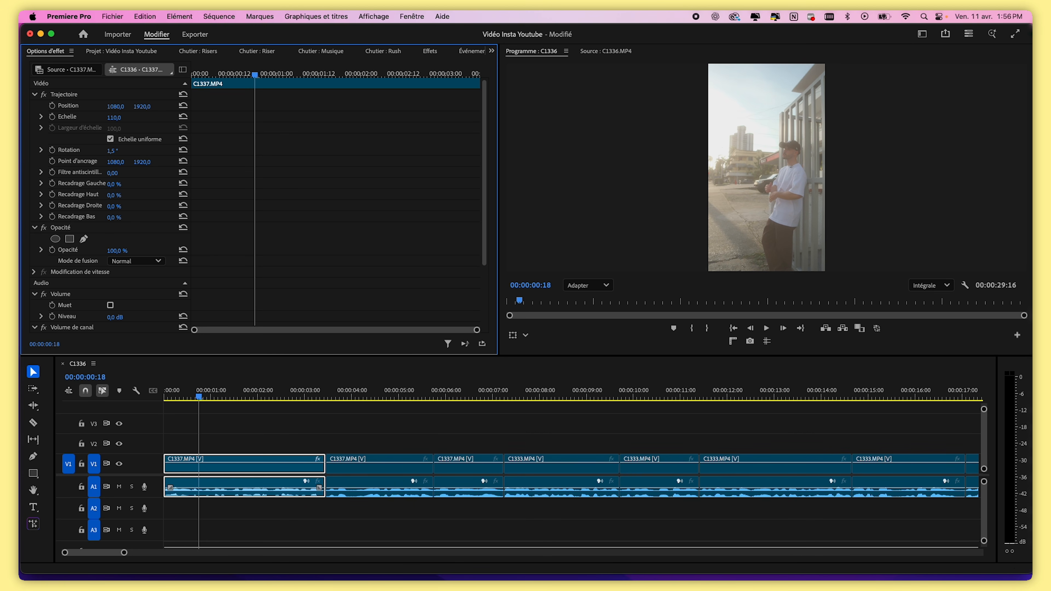
{"action": "left_click_drag", "start_coordinate": [114, 117], "coordinate": [132, 121]}
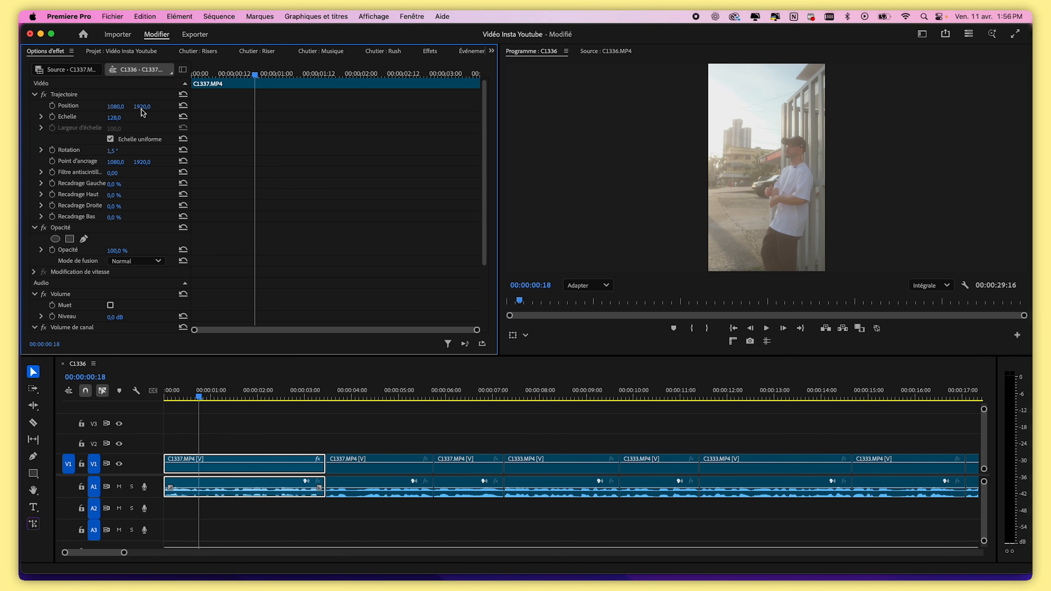
Set the first C1337 clip's vertical position to 1530
{"action": "left_click_drag", "start_coordinate": [142, 107], "coordinate": [87, 106]}
{"action": "left_click_drag", "start_coordinate": [305, 393], "coordinate": [269, 410]}
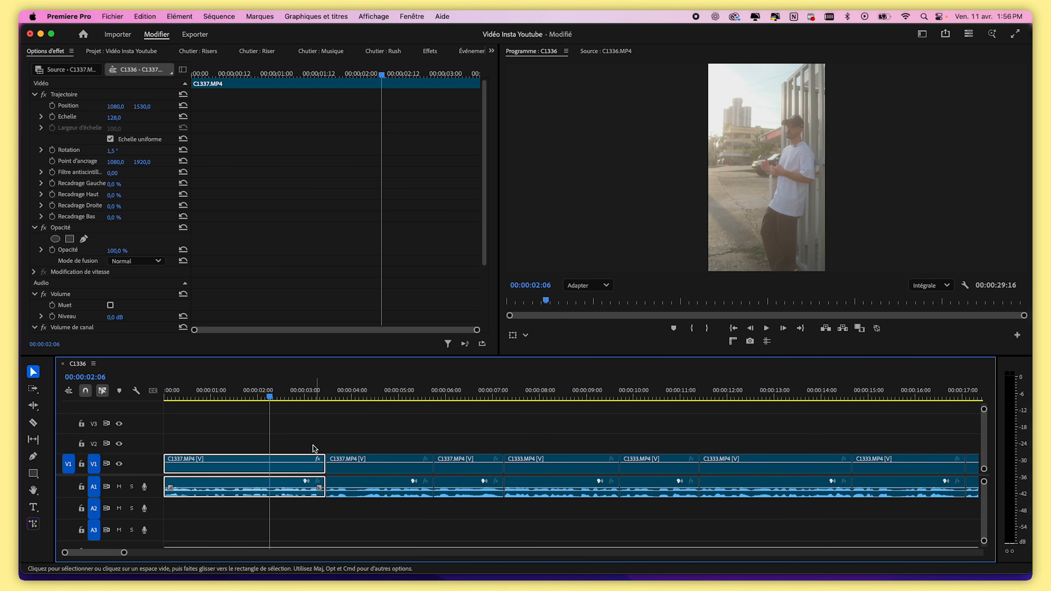
{"action": "left_click", "coordinate": [70, 94]}
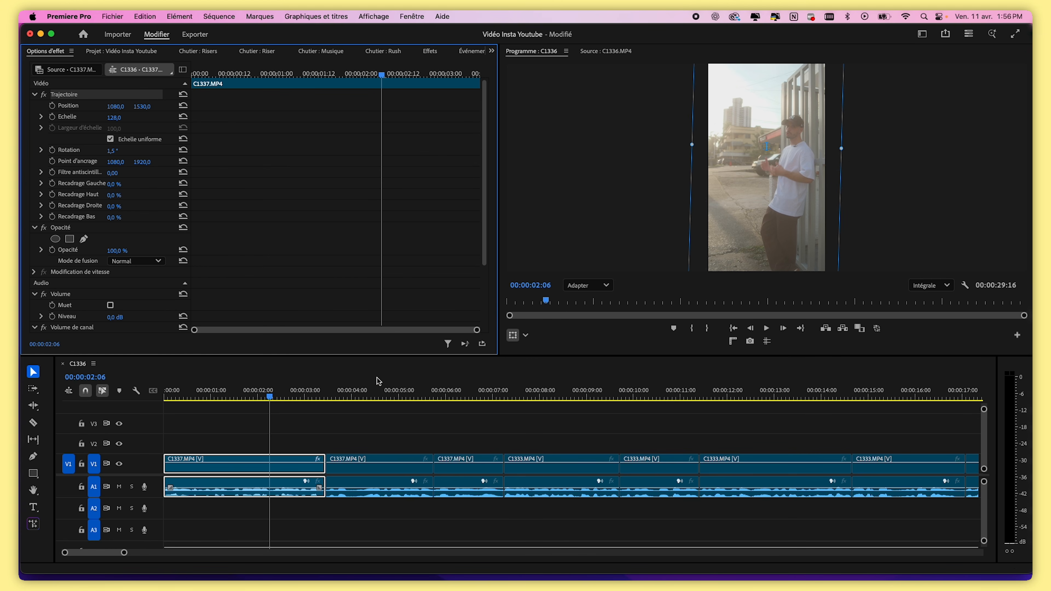
Review the second C1337 clip's motion settings while scrubbing through it
{"action": "left_click", "coordinate": [379, 393]}
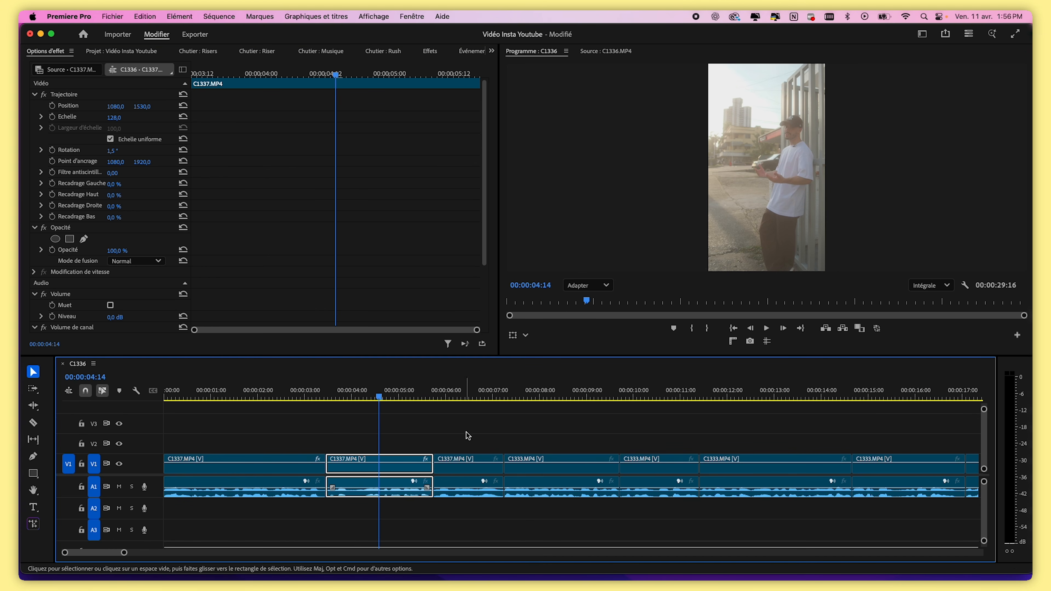
{"action": "left_click", "coordinate": [479, 393]}
{"action": "left_click", "coordinate": [532, 392]}
{"action": "left_click", "coordinate": [449, 392]}
{"action": "left_click", "coordinate": [403, 391]}
{"action": "left_click", "coordinate": [345, 397]}
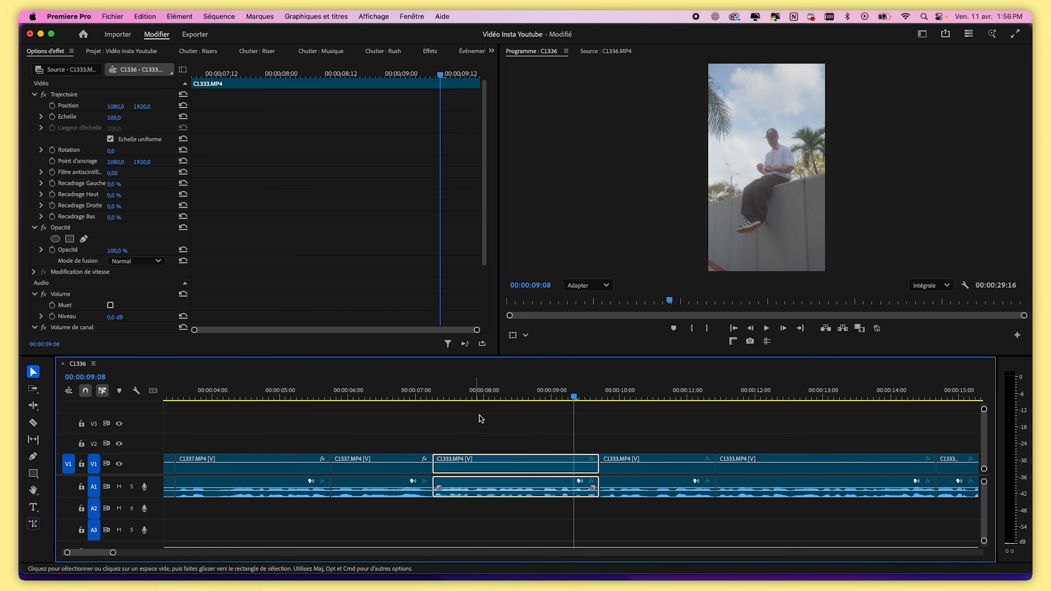
Set the first C1333 clip's scale to 108
{"action": "left_click_drag", "start_coordinate": [500, 395], "coordinate": [513, 395]}
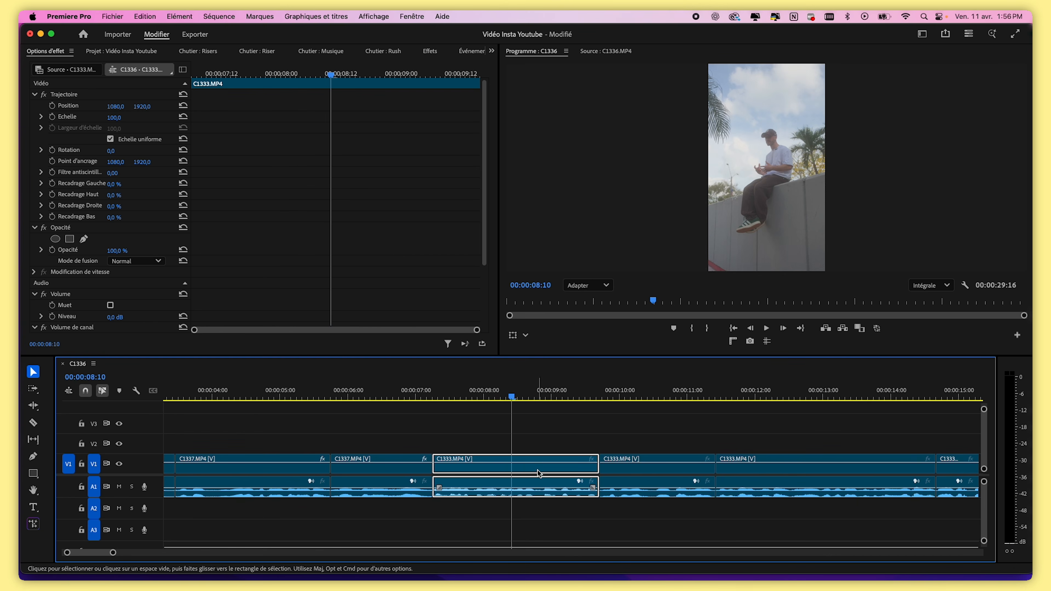
{"action": "left_click_drag", "start_coordinate": [116, 123], "coordinate": [119, 124]}
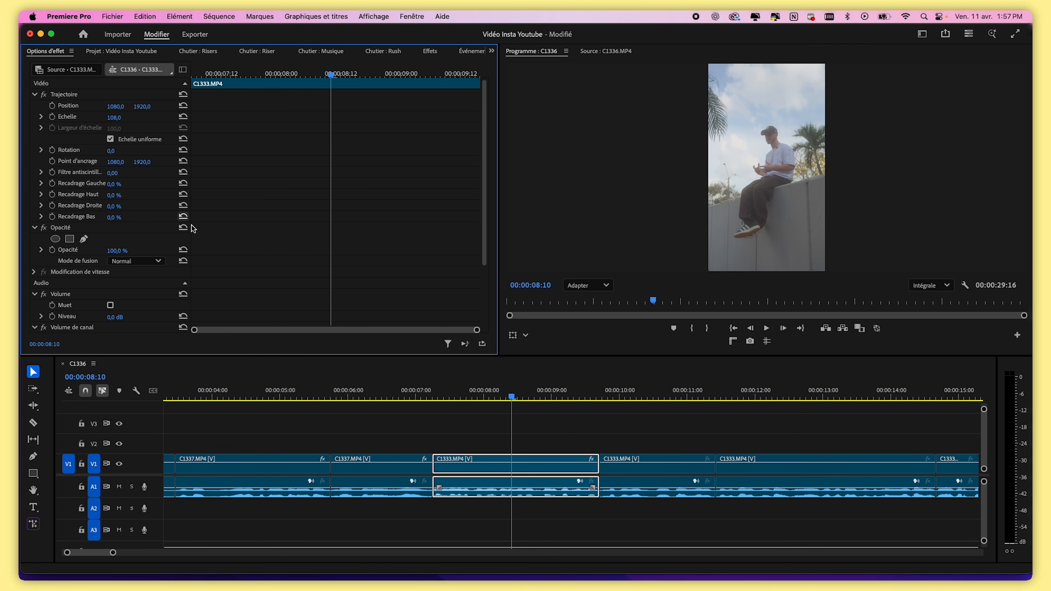
Paste the C1333 clip's Trajectoire settings onto the following C1333 clips
{"action": "left_click", "coordinate": [70, 97]}
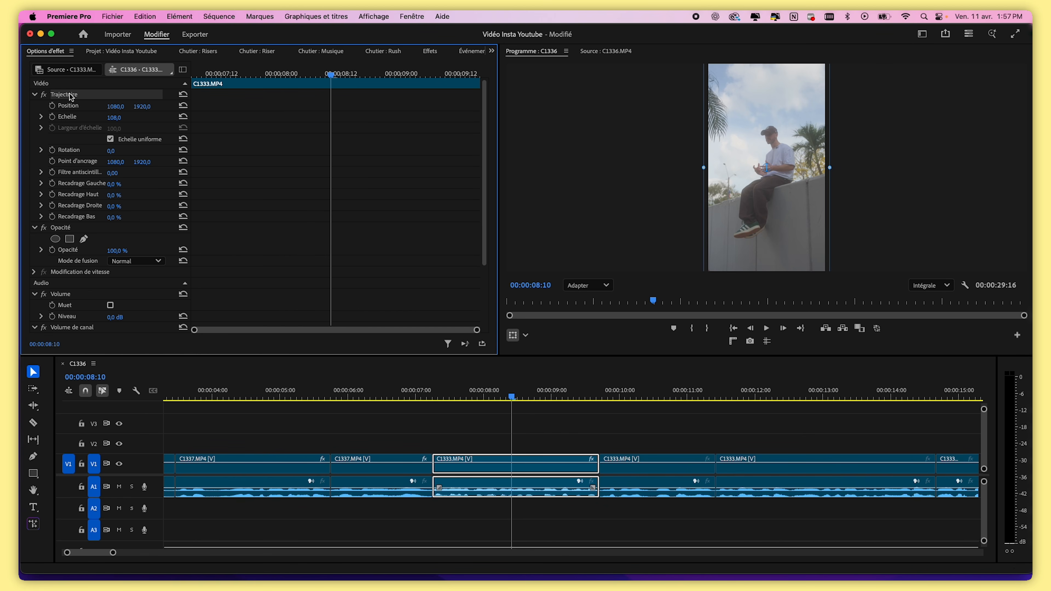
{"action": "left_click", "coordinate": [671, 395]}
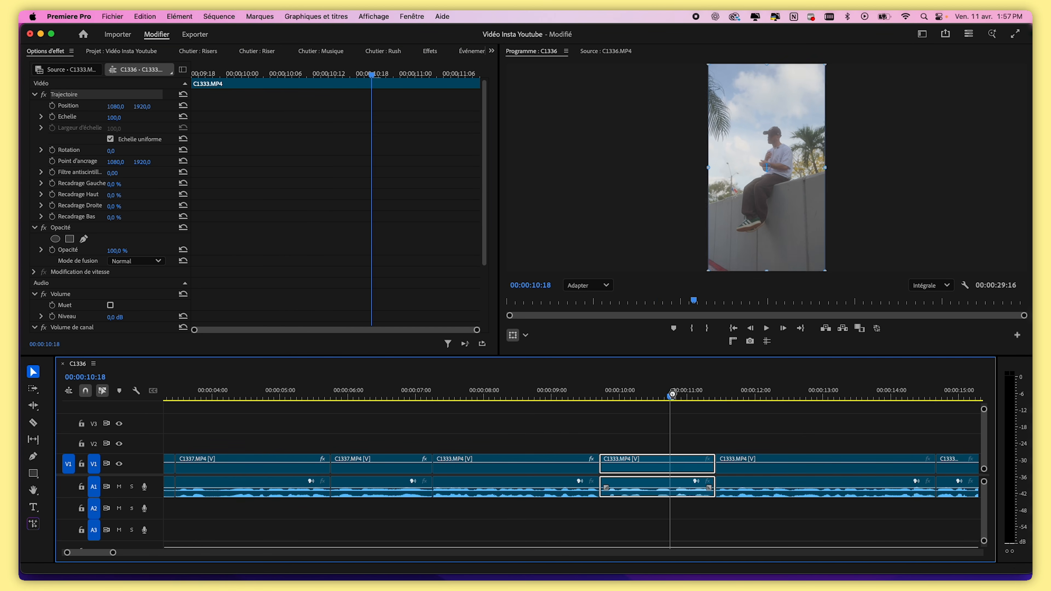
{"action": "left_click", "coordinate": [744, 397]}
{"action": "key", "text": "super+v"}
{"action": "key", "text": "minus"}
{"action": "left_click", "coordinate": [728, 396]}
{"action": "key", "text": "super+v"}
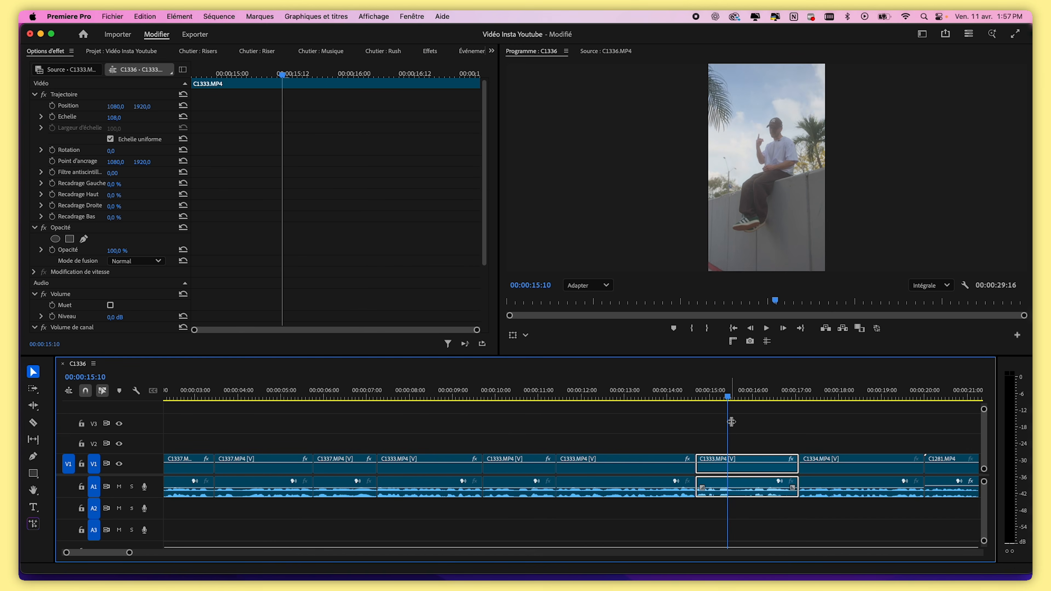
Scrub through the whole sequence to review the edits and return the playhead to the start
{"action": "left_click", "coordinate": [522, 396]}
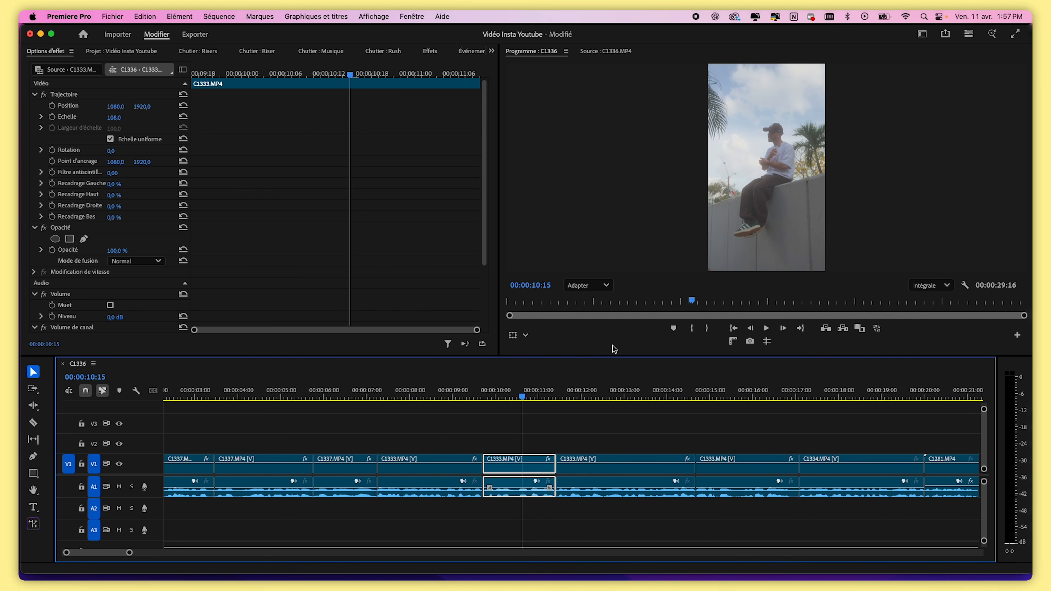
{"action": "left_click_drag", "start_coordinate": [548, 396], "coordinate": [702, 399]}
{"action": "scroll", "coordinate": [713, 269], "scroll_direction": "up", "scroll_amount": 3}
{"action": "key", "text": "backslash"}
{"action": "left_click_drag", "start_coordinate": [598, 396], "coordinate": [643, 396]}
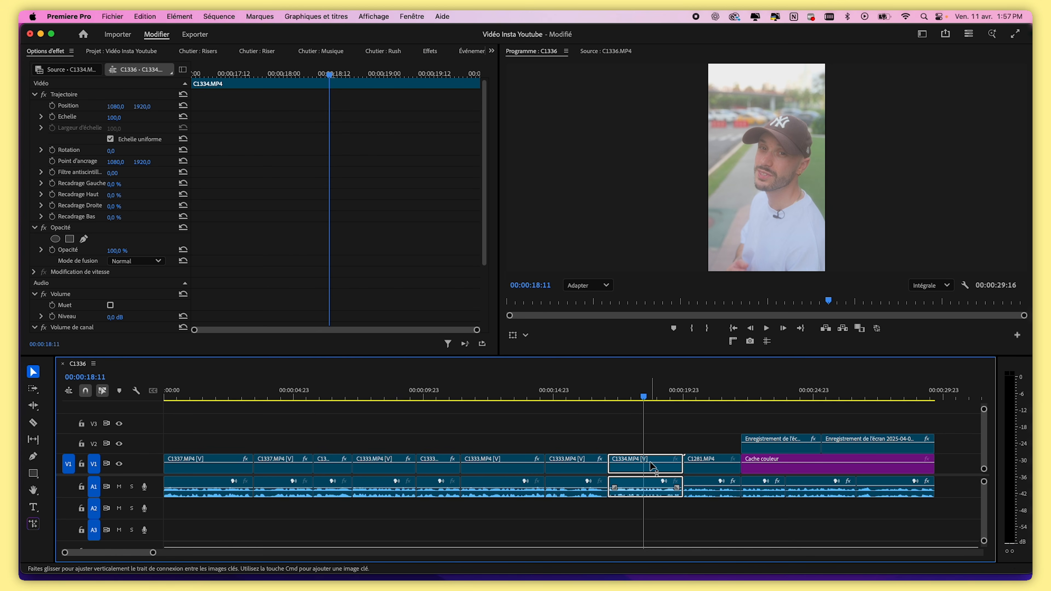
{"action": "left_click_drag", "start_coordinate": [643, 396], "coordinate": [766, 399]}
{"action": "key", "text": "Home"}
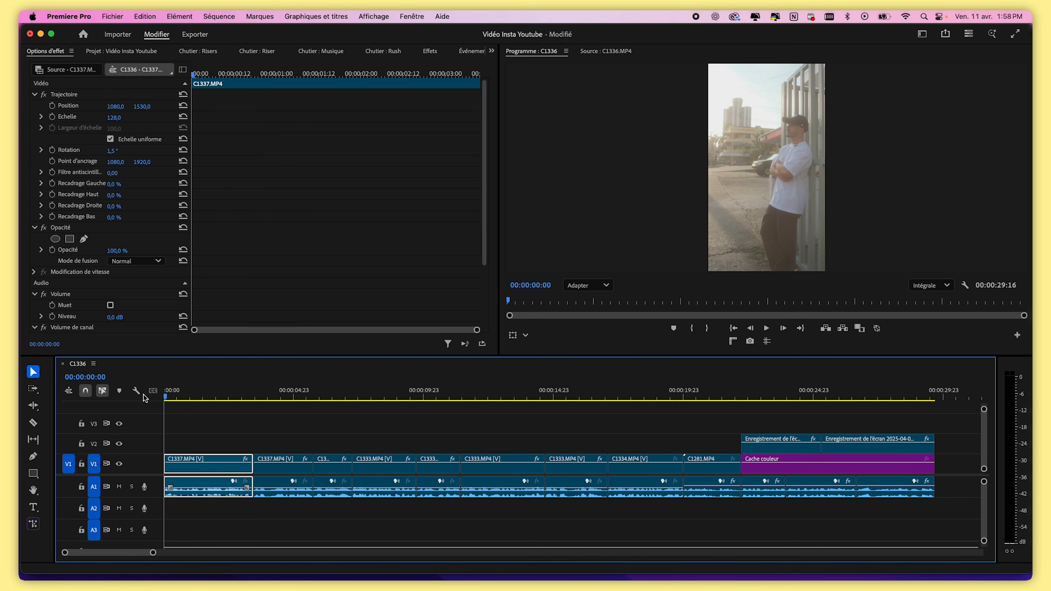
Create an adjustment layer and place it on V2 at the start of the sequence
{"action": "left_click", "coordinate": [135, 50]}
{"action": "left_click", "coordinate": [288, 273]}
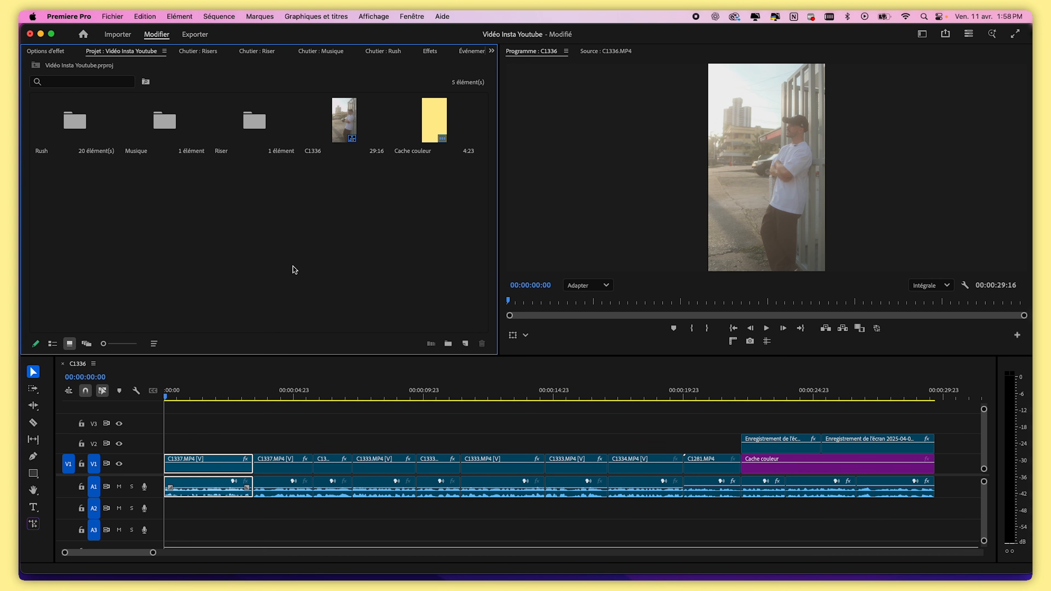
{"action": "left_click", "coordinate": [465, 345]}
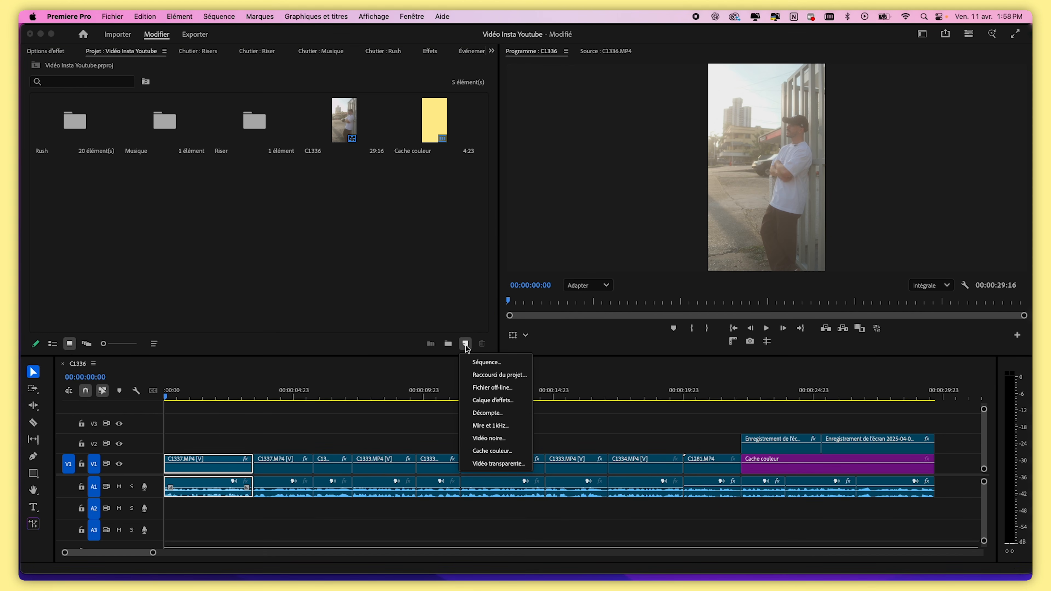
{"action": "left_click", "coordinate": [504, 404]}
{"action": "left_click", "coordinate": [603, 356]}
{"action": "left_click_drag", "start_coordinate": [70, 191], "coordinate": [174, 448]}
{"action": "left_click", "coordinate": [226, 398]}
{"action": "left_click_drag", "start_coordinate": [225, 409], "coordinate": [167, 417]}
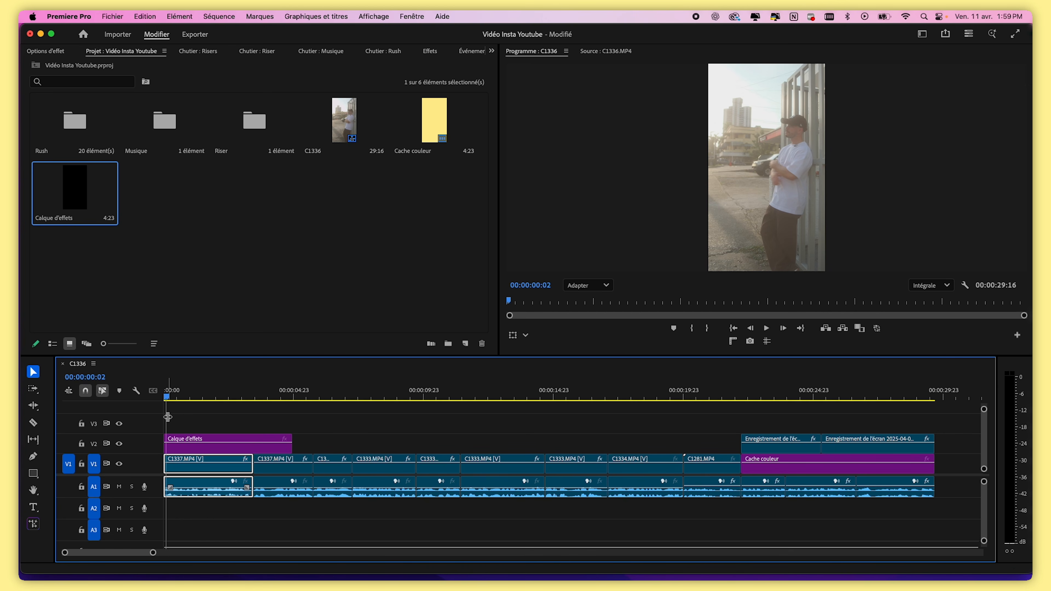
{"action": "left_click_drag", "start_coordinate": [185, 397], "coordinate": [207, 398]}
{"action": "left_click", "coordinate": [215, 445]}
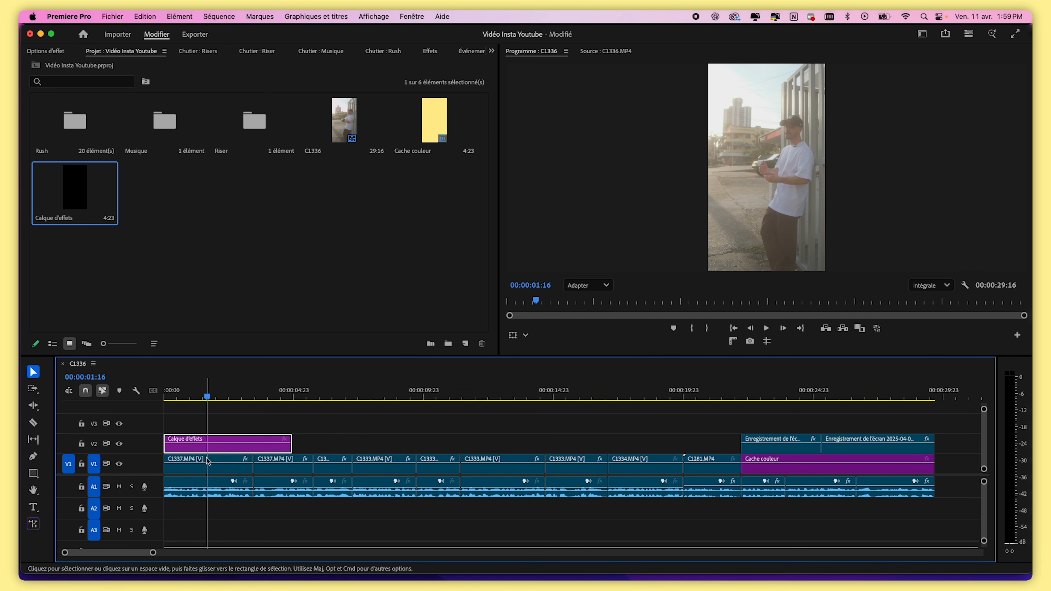
{"action": "left_click_drag", "start_coordinate": [197, 452], "coordinate": [370, 446]}
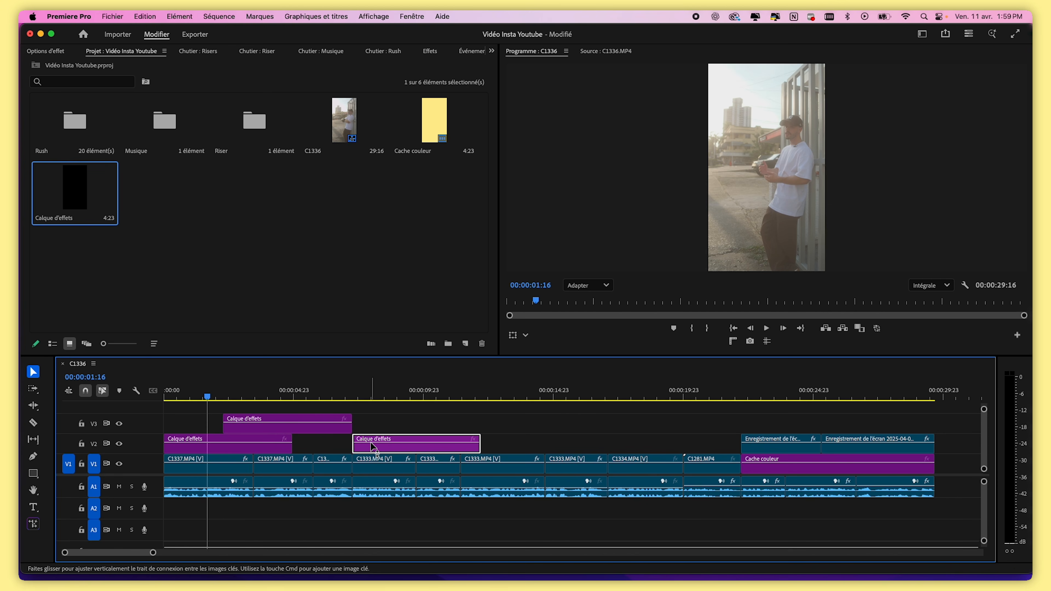
{"action": "key", "text": "Delete"}
{"action": "left_click", "coordinate": [329, 431]}
{"action": "key", "text": "Delete"}
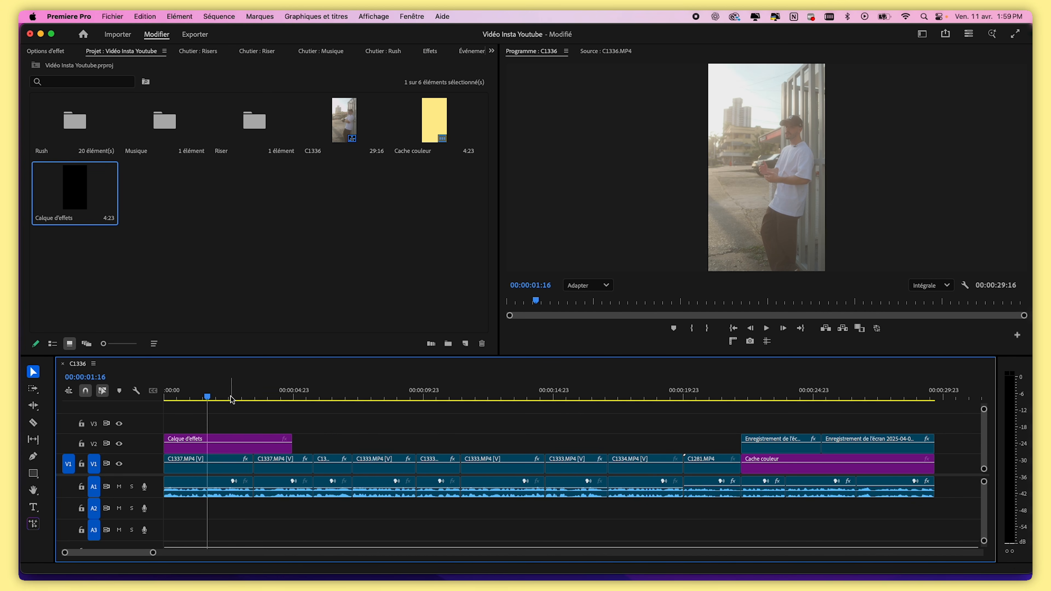
Trim the adjustment layer on V2 so it ends with the first C1337 clip
{"action": "left_click_drag", "start_coordinate": [209, 400], "coordinate": [158, 406]}
{"action": "left_click_drag", "start_coordinate": [290, 446], "coordinate": [253, 445]}
{"action": "left_click", "coordinate": [212, 398]}
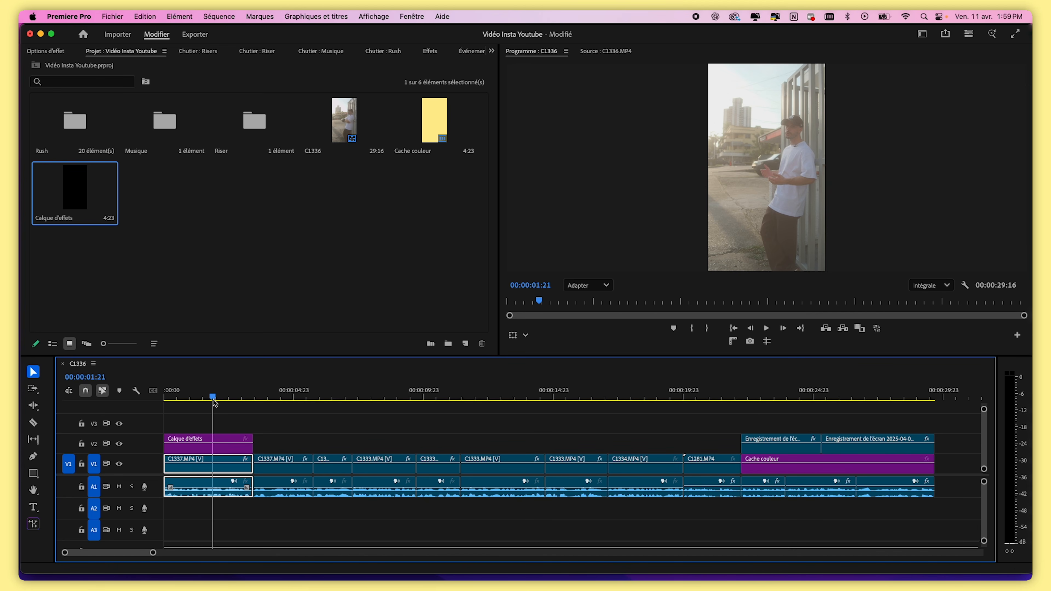
{"action": "left_click", "coordinate": [216, 448]}
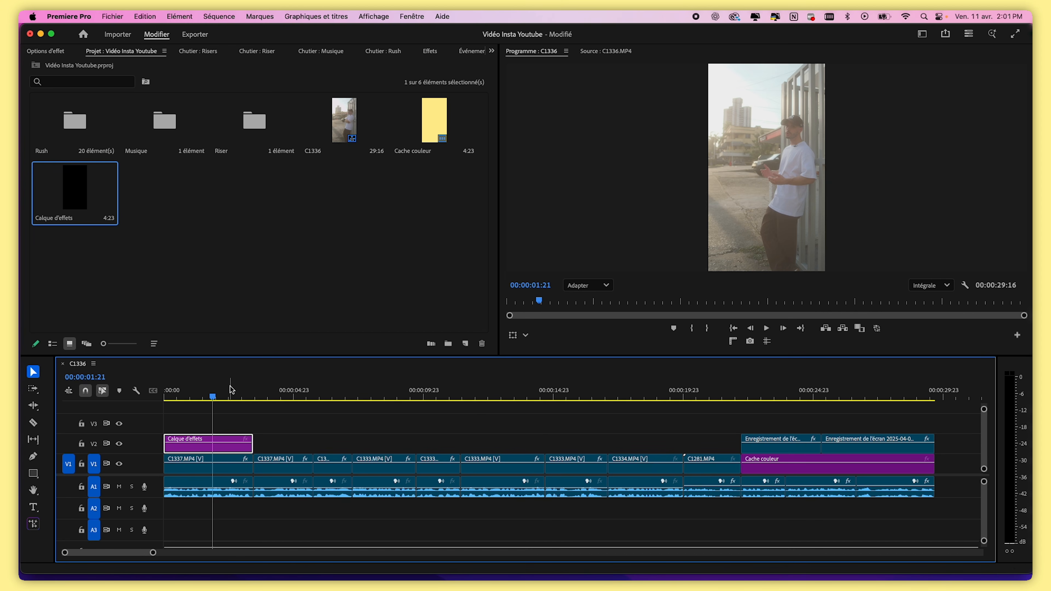
Open the workspace menu to switch to another workspace layout
{"action": "left_click", "coordinate": [922, 35]}
{"action": "left_click", "coordinate": [923, 35]}
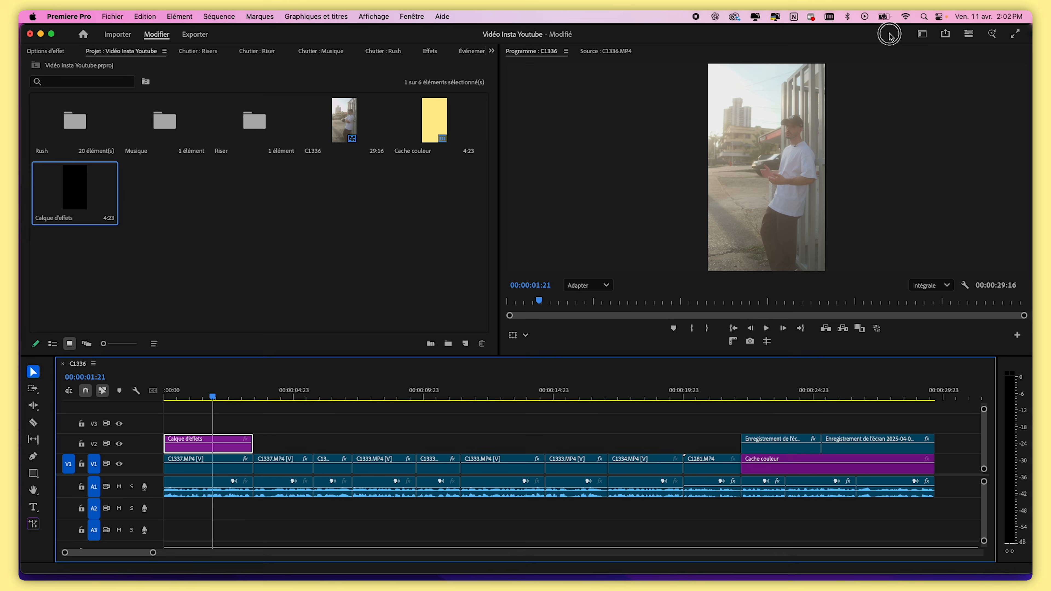
{"action": "left_click", "coordinate": [923, 35]}
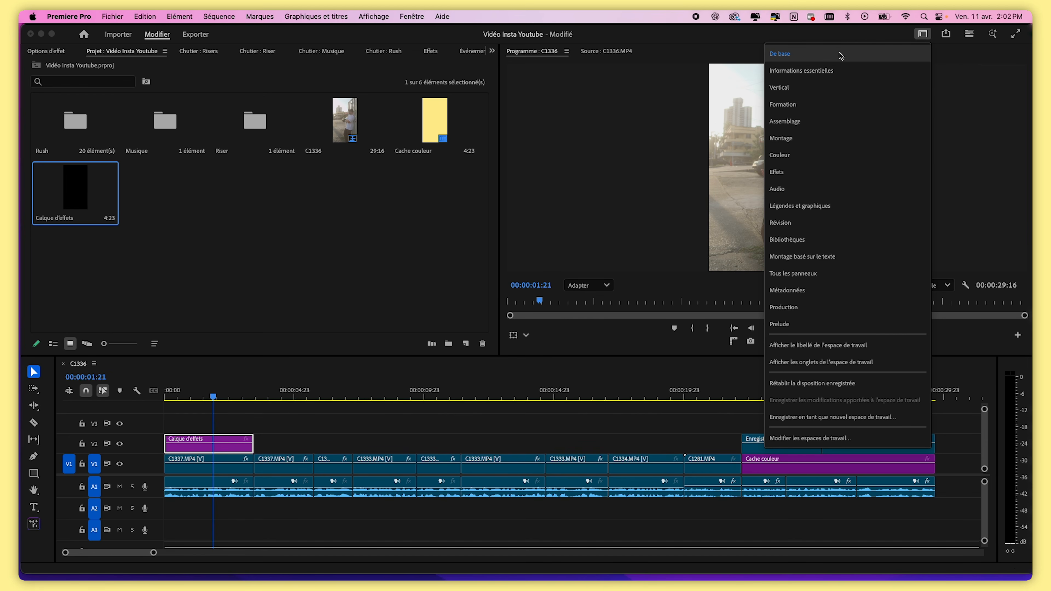
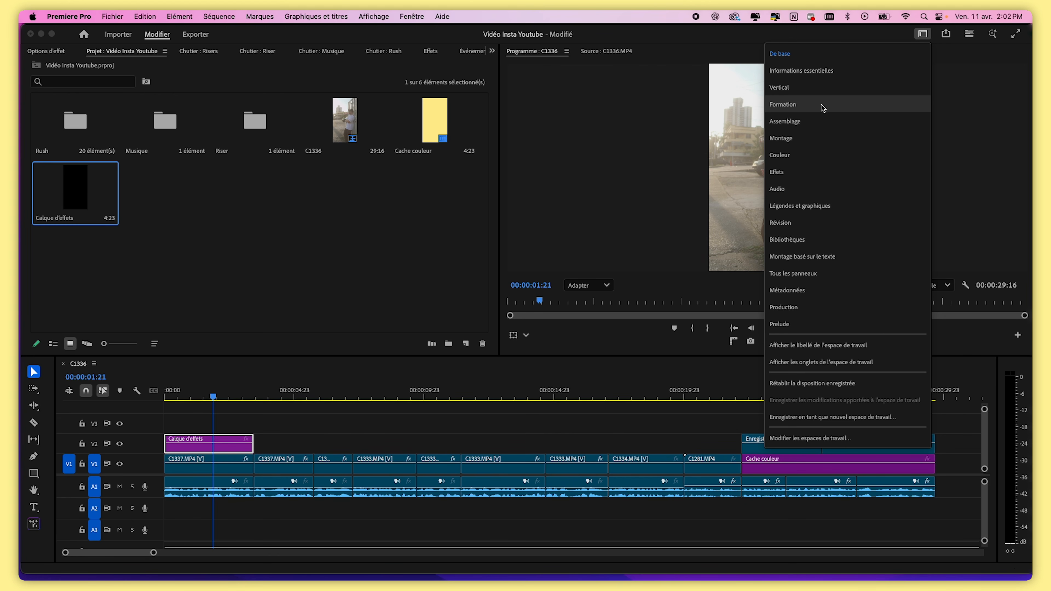
Switch to the Formation workspace and widen the upper panel group
{"action": "left_click", "coordinate": [806, 88]}
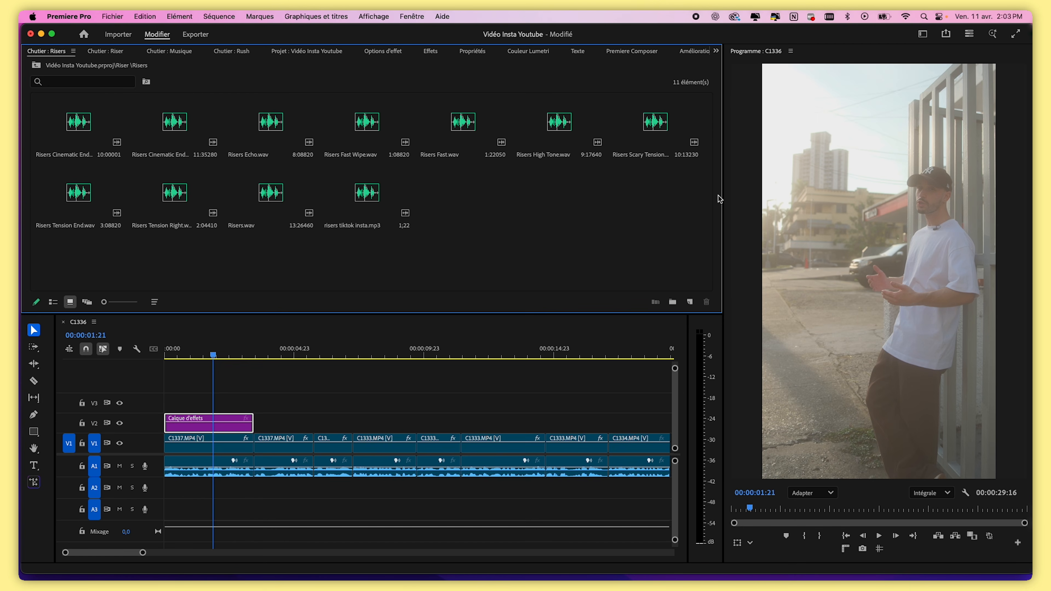
{"action": "left_click_drag", "start_coordinate": [721, 197], "coordinate": [695, 197]}
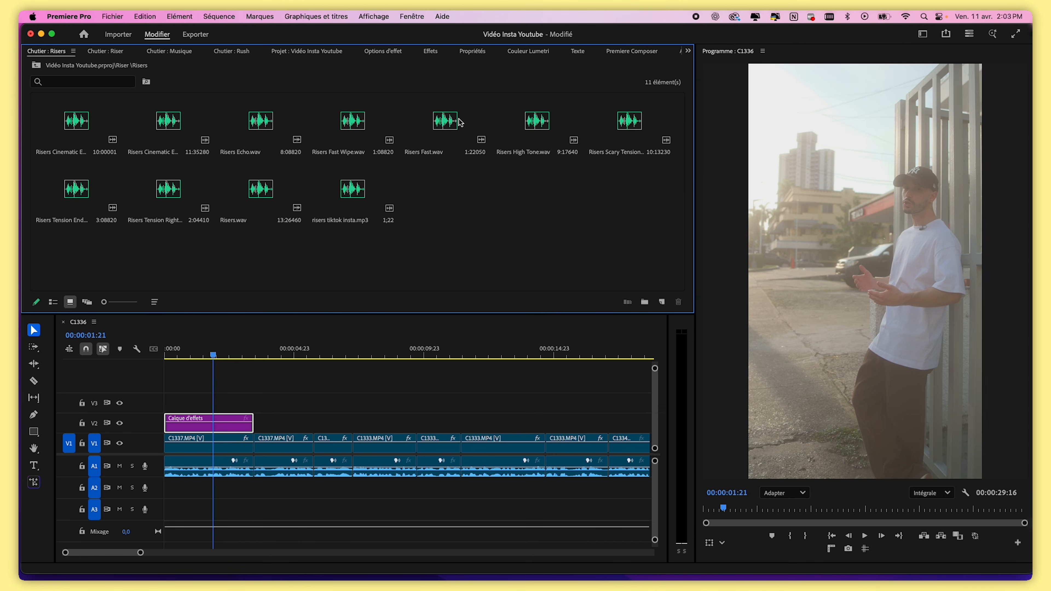
{"action": "left_click", "coordinate": [415, 17]}
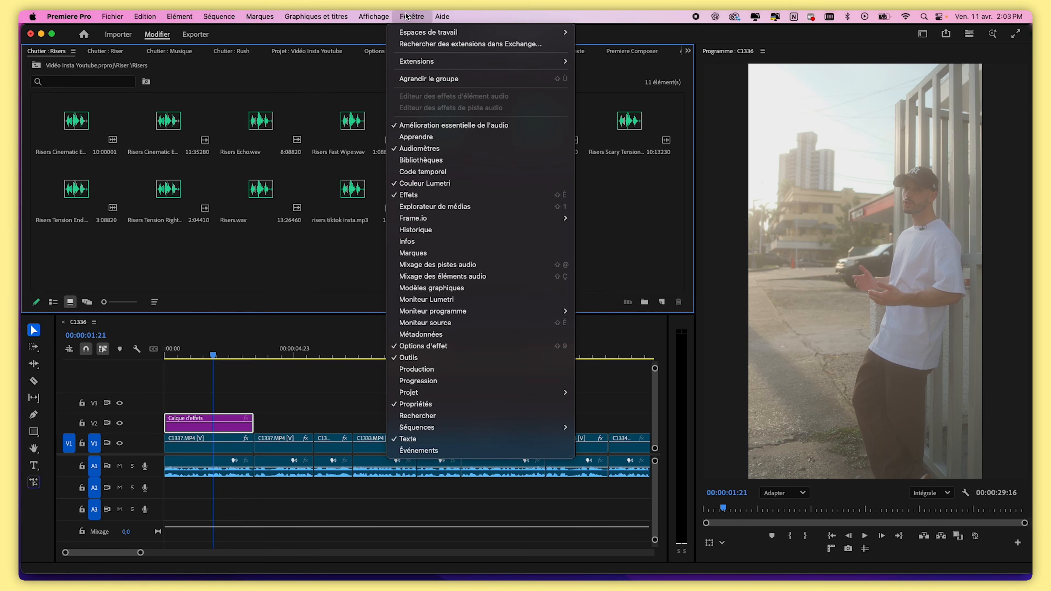
{"action": "left_click", "coordinate": [623, 228]}
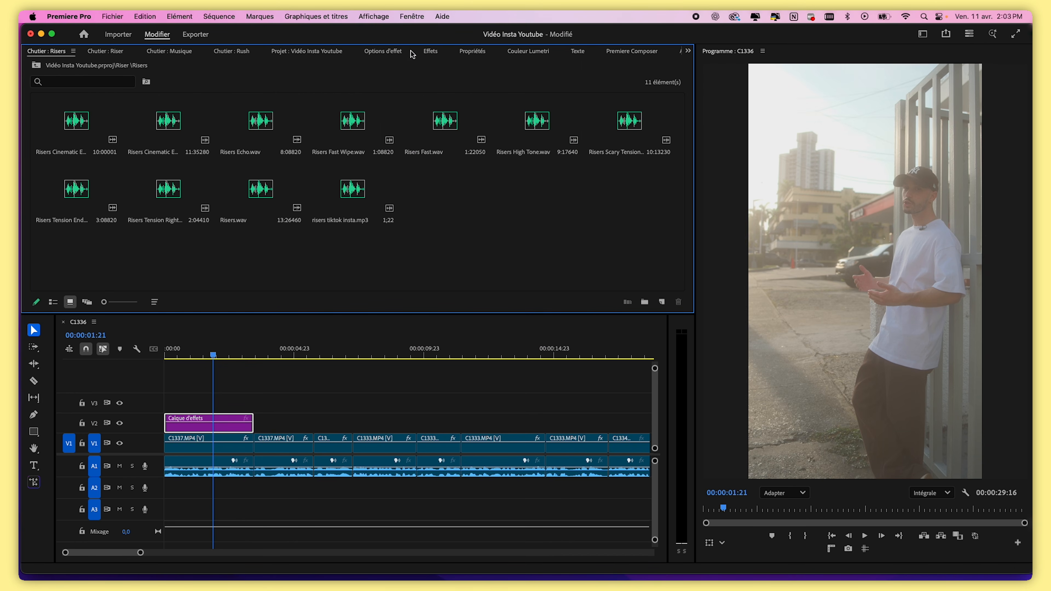
Look through the tabs of the upper panel group to find the Effects panel
{"action": "left_click", "coordinate": [541, 54]}
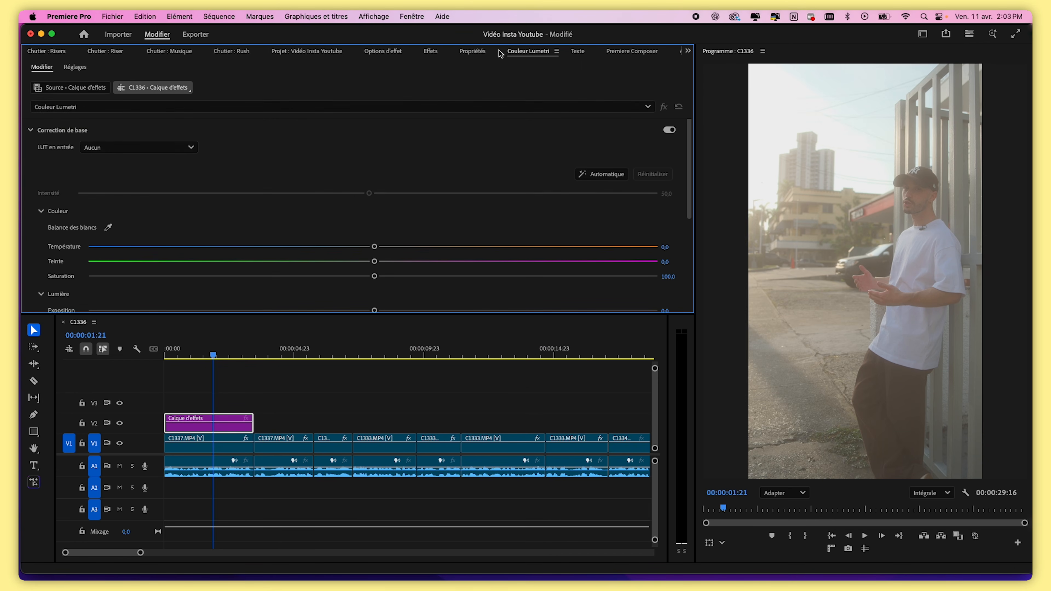
{"action": "left_click", "coordinate": [482, 55]}
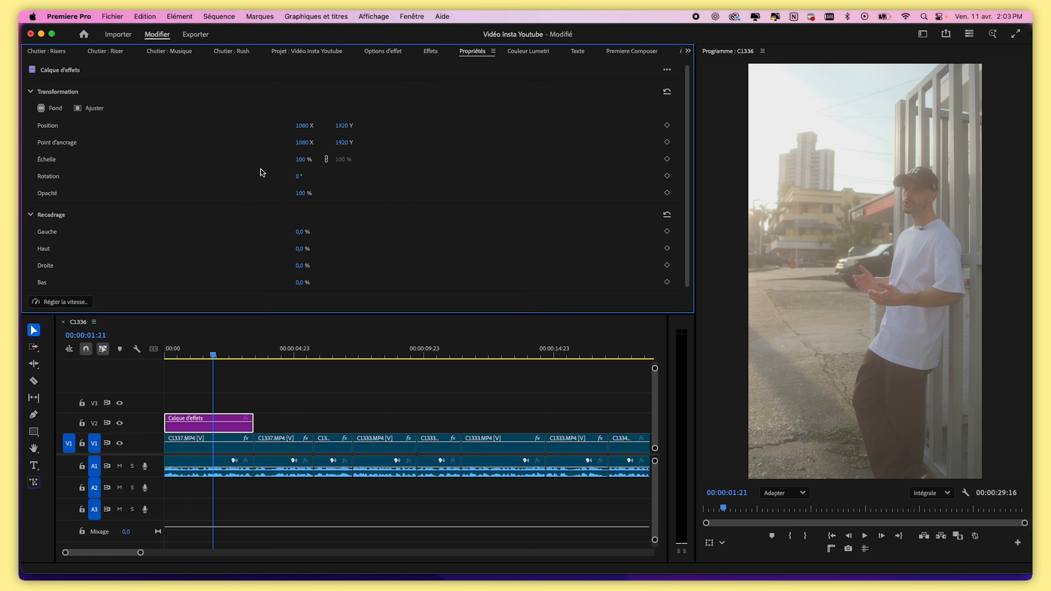
{"action": "left_click", "coordinate": [393, 57]}
{"action": "left_click", "coordinate": [430, 52]}
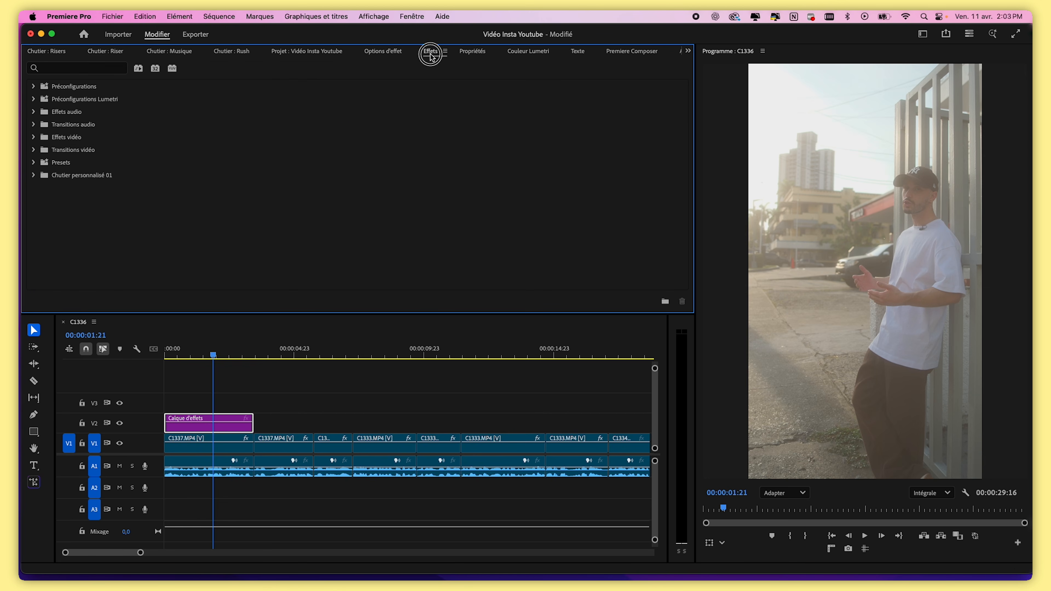
{"action": "left_click", "coordinate": [577, 57]}
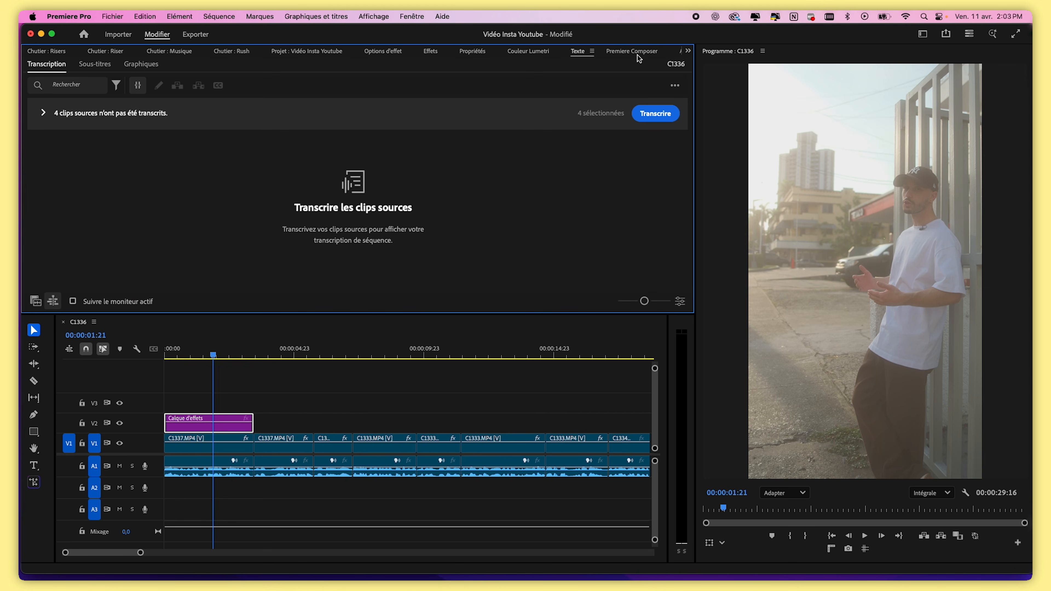
{"action": "left_click", "coordinate": [682, 51]}
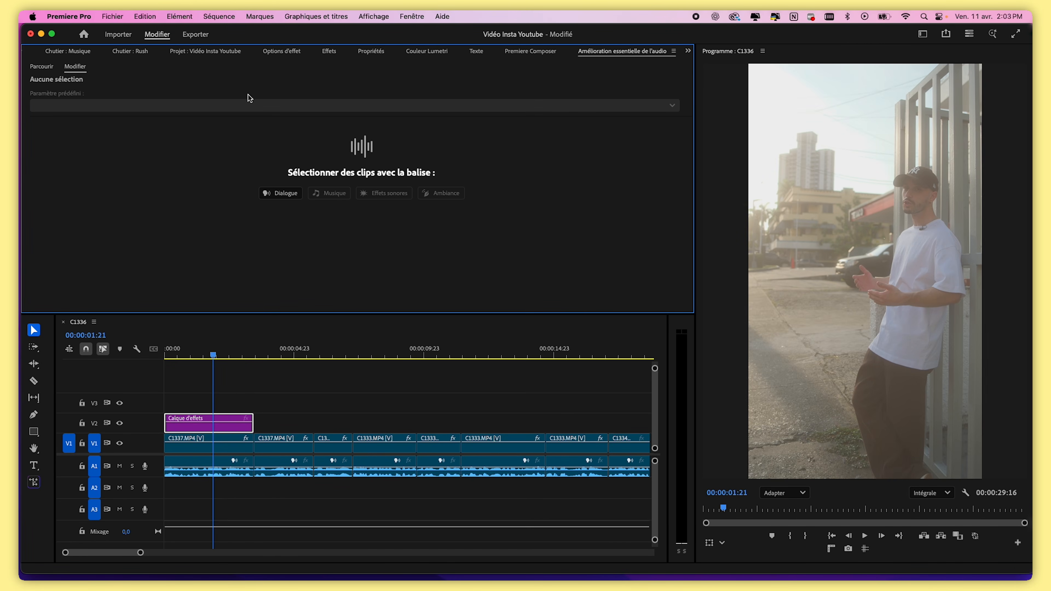
{"action": "left_click", "coordinate": [330, 52]}
Search the effects for TRANSFOR and apply the Transformation video effect to the adjustment layer on V2
{"action": "left_click", "coordinate": [88, 69]}
{"action": "type", "text": "TRANSFOR"}
{"action": "scroll", "coordinate": [118, 190], "scroll_direction": "down", "scroll_amount": 2}
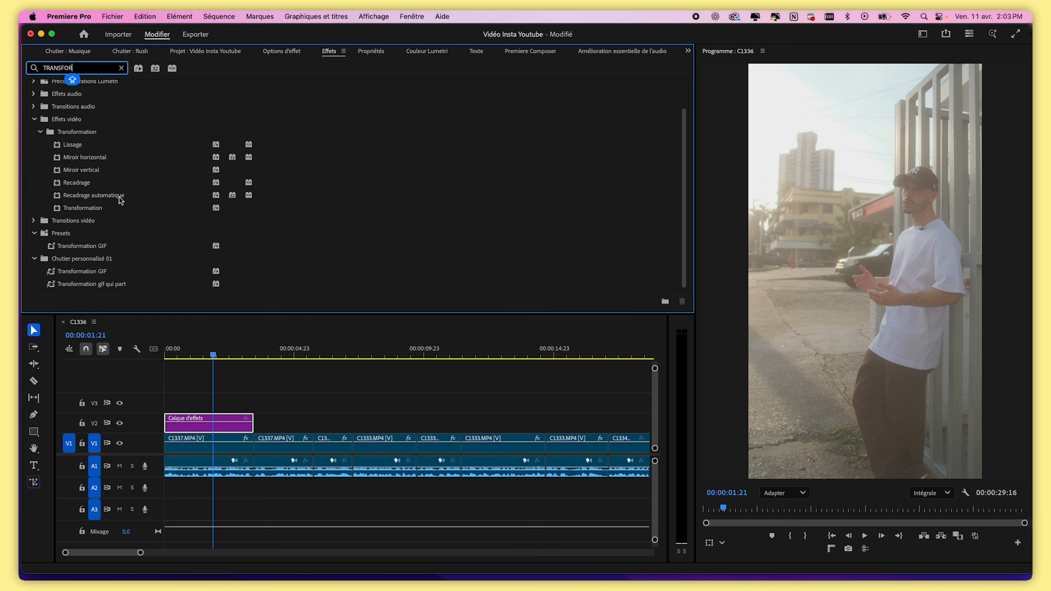
{"action": "left_click_drag", "start_coordinate": [76, 208], "coordinate": [218, 424]}
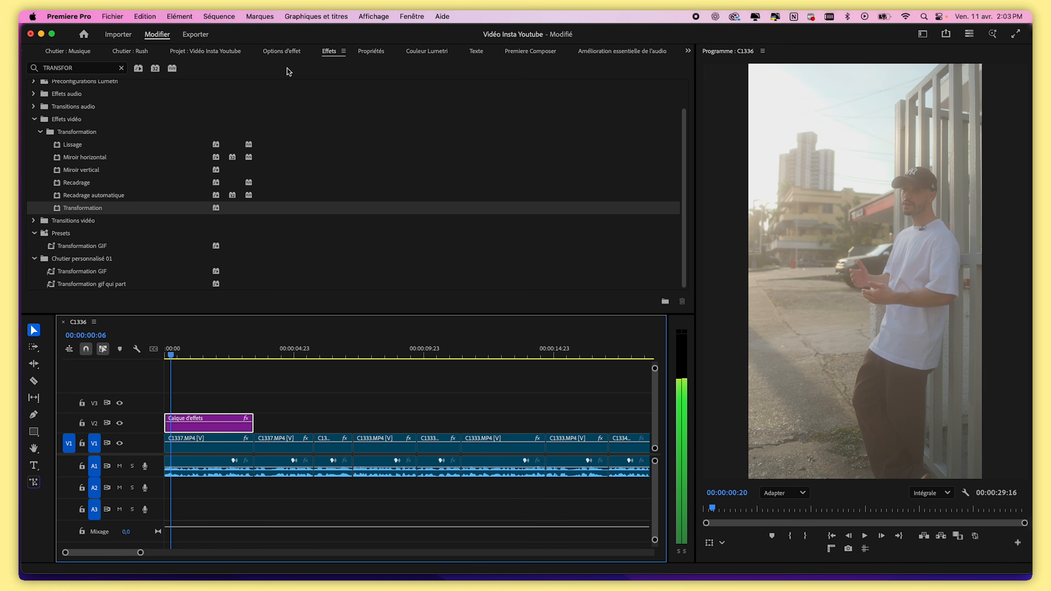
Animate the Transformation scale with keyframes from 100 at the start to 115 at about 00:00:00:19
{"action": "left_click", "coordinate": [286, 50]}
{"action": "scroll", "coordinate": [256, 197], "scroll_direction": "down", "scroll_amount": 6}
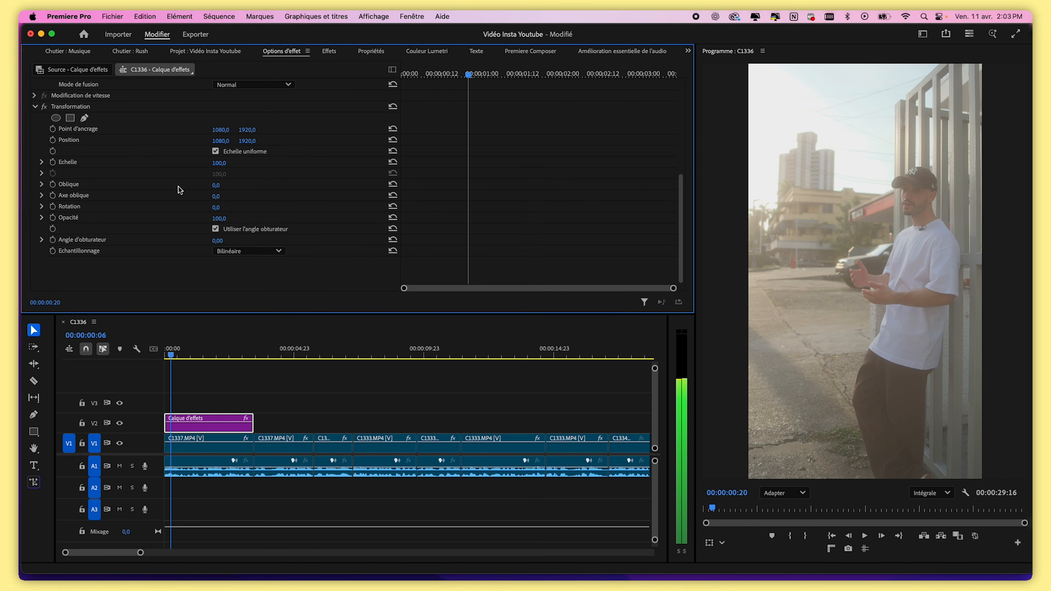
{"action": "key", "text": "space"}
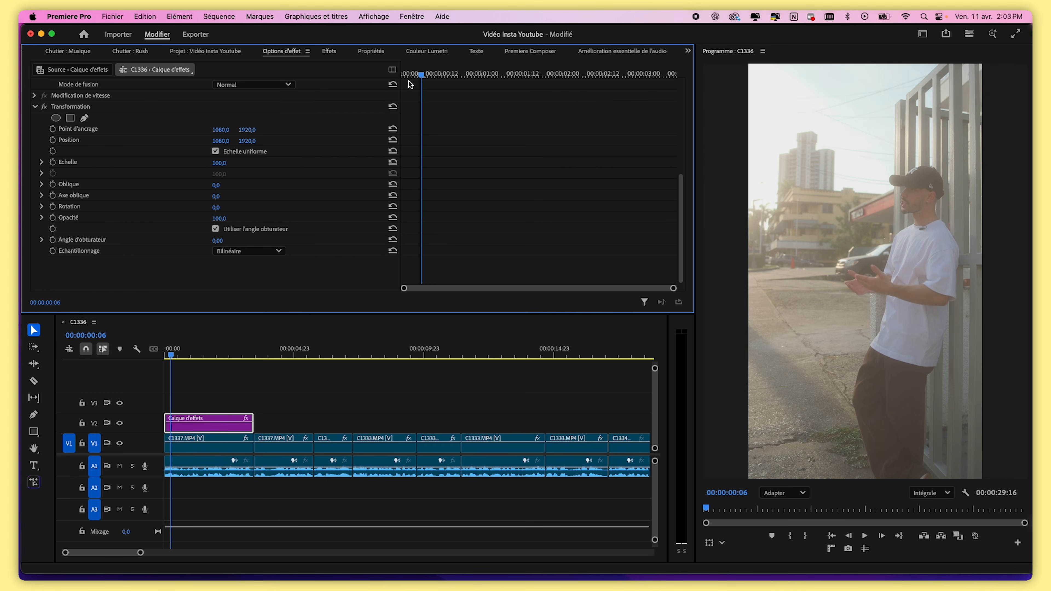
{"action": "key", "text": "Home"}
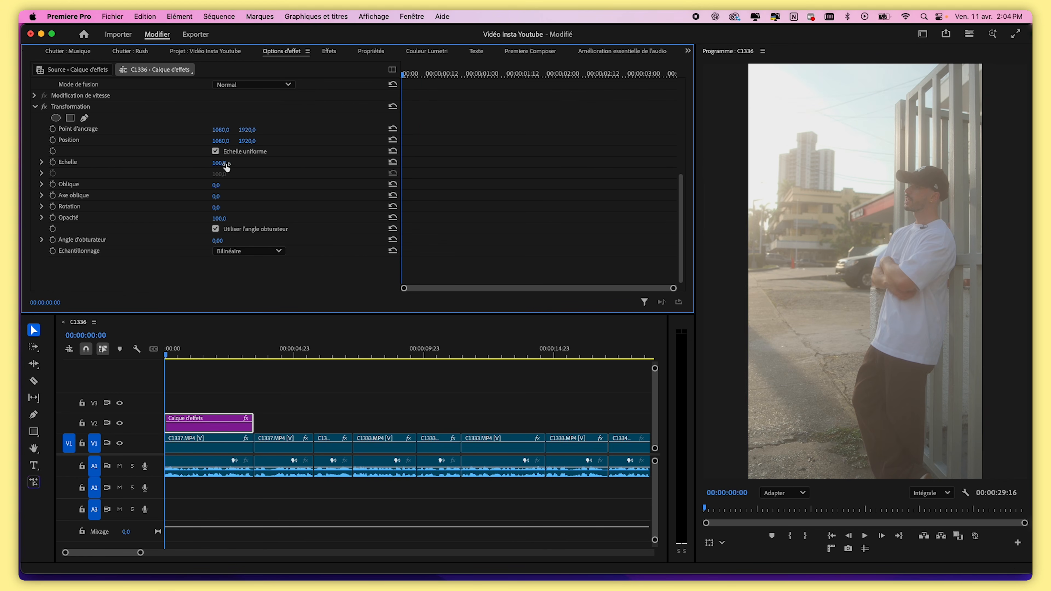
{"action": "left_click", "coordinate": [53, 162]}
{"action": "left_click", "coordinate": [405, 77]}
{"action": "left_click_drag", "start_coordinate": [404, 77], "coordinate": [461, 83]}
{"action": "left_click_drag", "start_coordinate": [216, 163], "coordinate": [225, 162]}
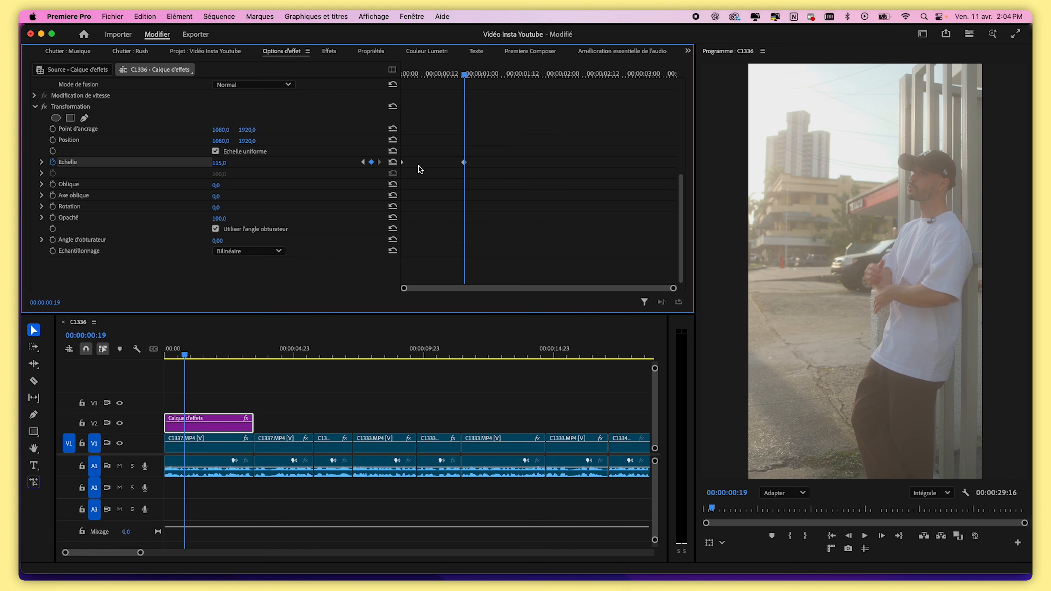
Preview the zoom animation from the start of the sequence
{"action": "left_click_drag", "start_coordinate": [469, 77], "coordinate": [368, 91]}
{"action": "key", "text": "space"}
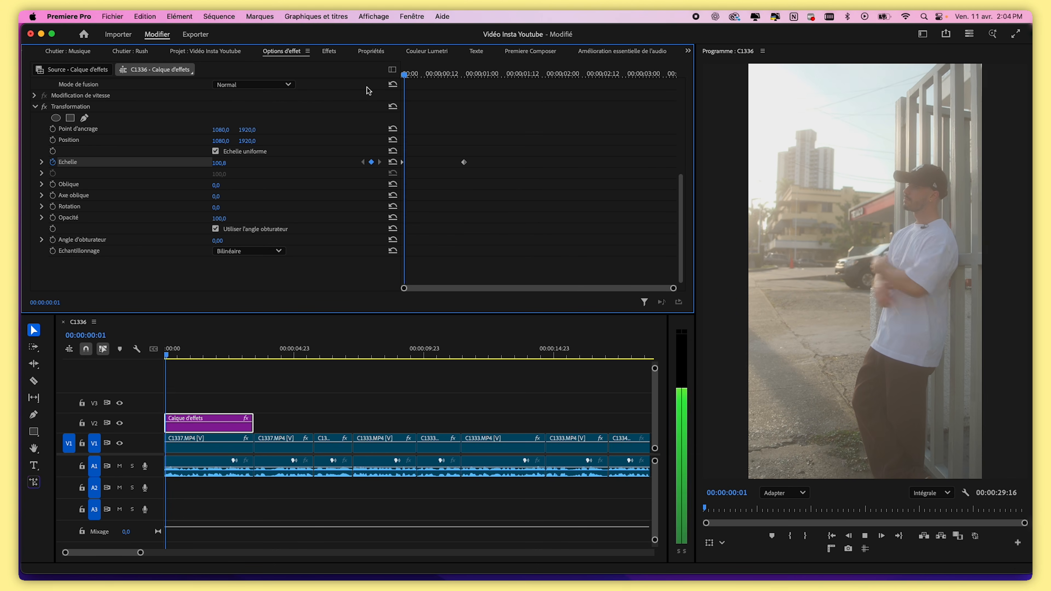
{"action": "key", "text": "space"}
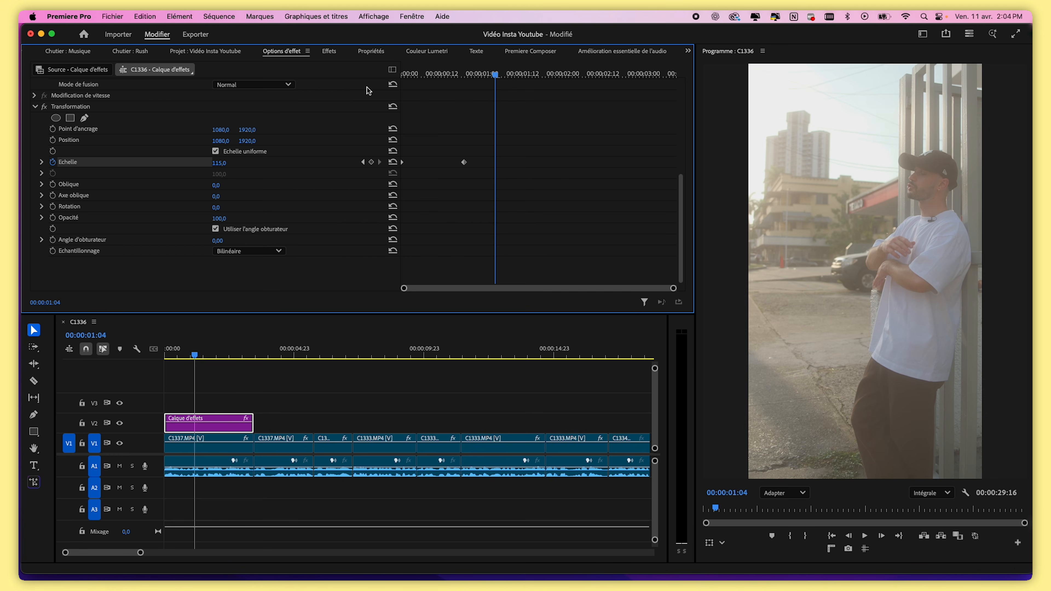
{"action": "left_click_drag", "start_coordinate": [469, 75], "coordinate": [390, 85]}
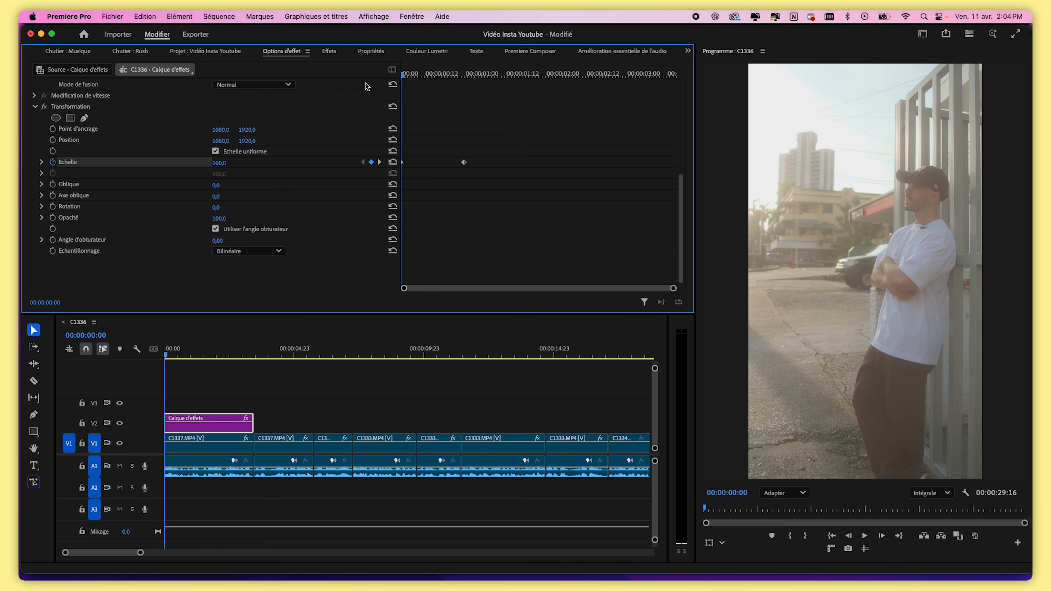
Expand the Scale property and ease the keyframes by reshaping its speed curve handle
{"action": "left_click", "coordinate": [42, 164]}
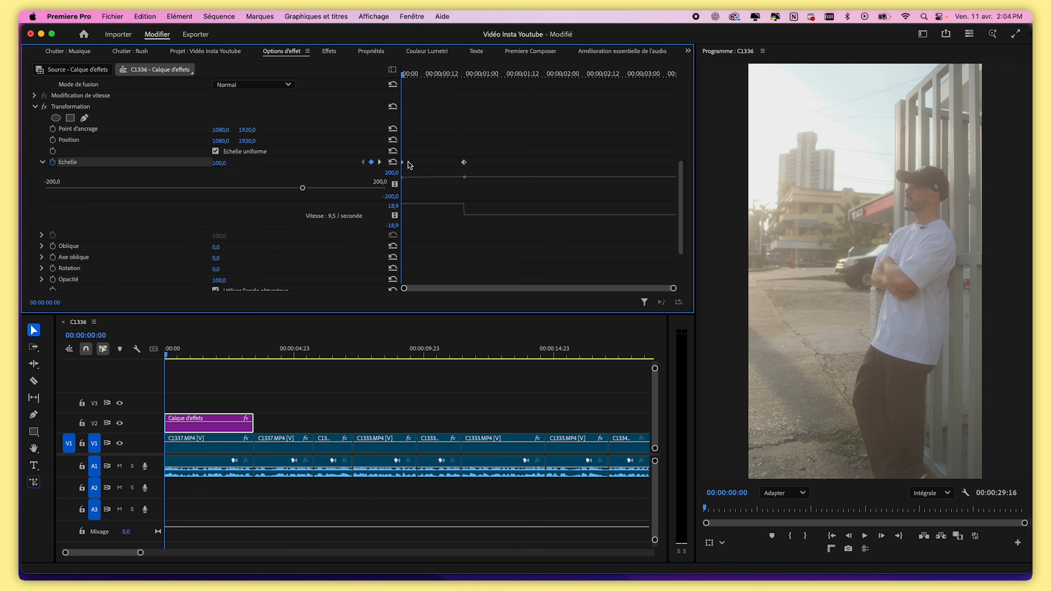
{"action": "left_click_drag", "start_coordinate": [401, 151], "coordinate": [316, 160]}
{"action": "left_click", "coordinate": [397, 163]}
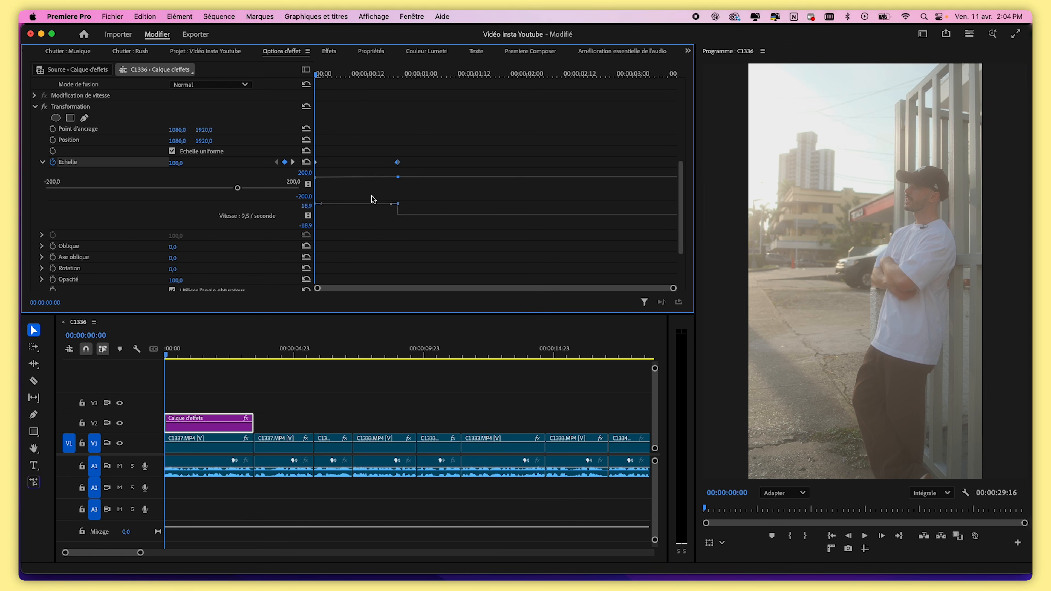
{"action": "left_click_drag", "start_coordinate": [392, 205], "coordinate": [355, 218]}
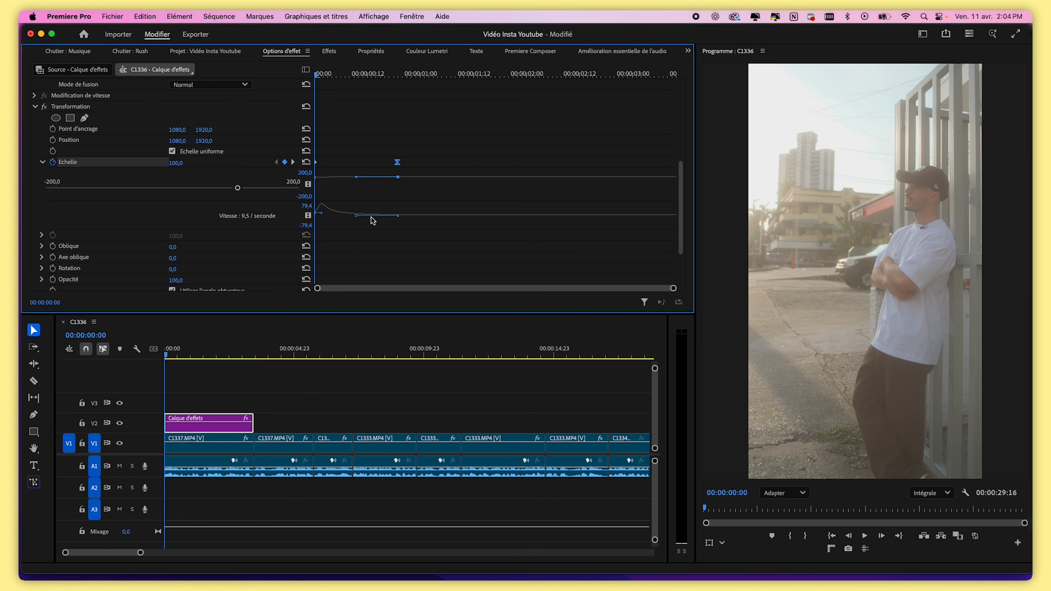
Move the second Scale keyframe later, near 00:00:02:12, and preview the zoom from the start
{"action": "left_click", "coordinate": [176, 354]}
{"action": "key", "text": "space"}
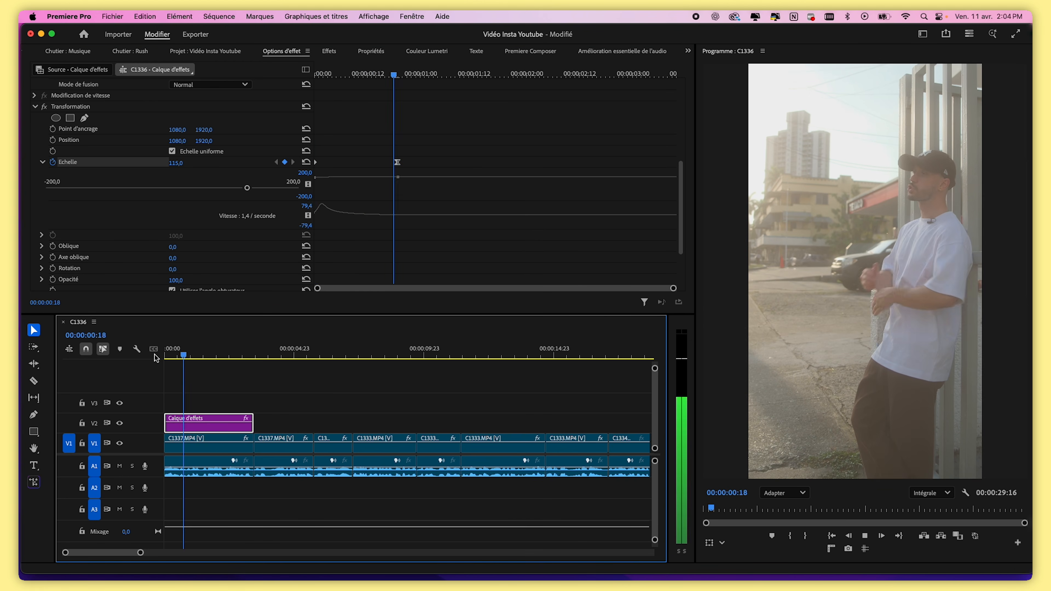
{"action": "left_click_drag", "start_coordinate": [398, 163], "coordinate": [607, 174]}
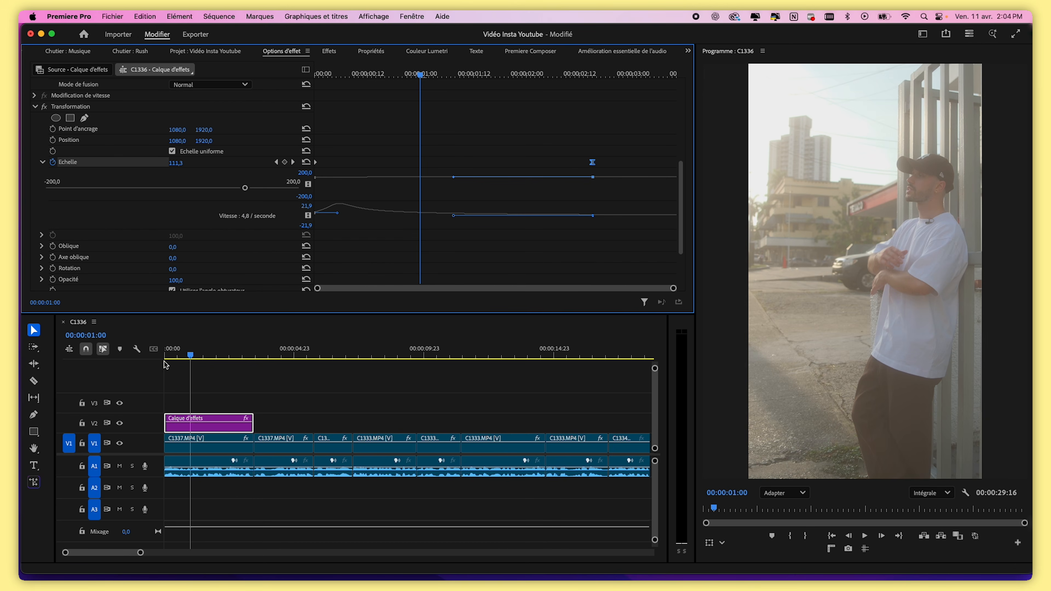
{"action": "key", "text": "space"}
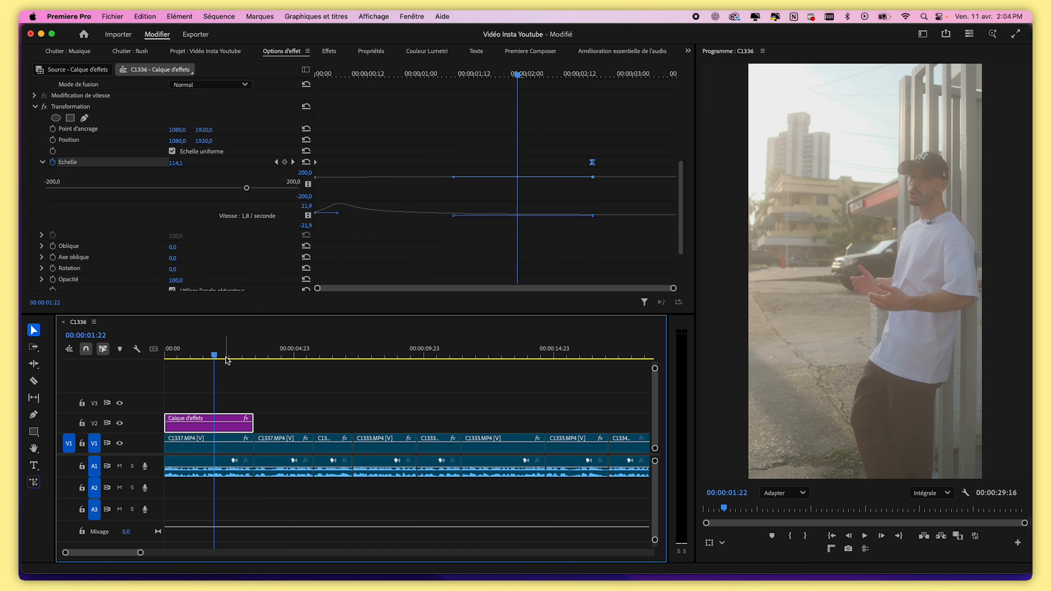
{"action": "left_click", "coordinate": [176, 359]}
{"action": "left_click_drag", "start_coordinate": [176, 359], "coordinate": [140, 368]}
{"action": "key", "text": "space"}
{"action": "key", "text": "space"}
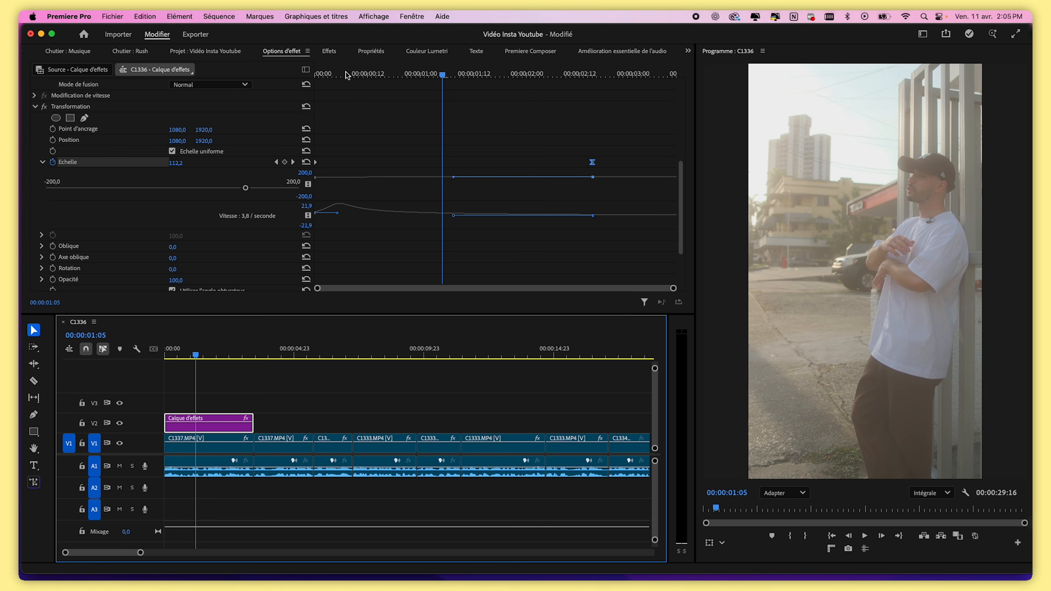
{"action": "left_click_drag", "start_coordinate": [347, 75], "coordinate": [269, 104]}
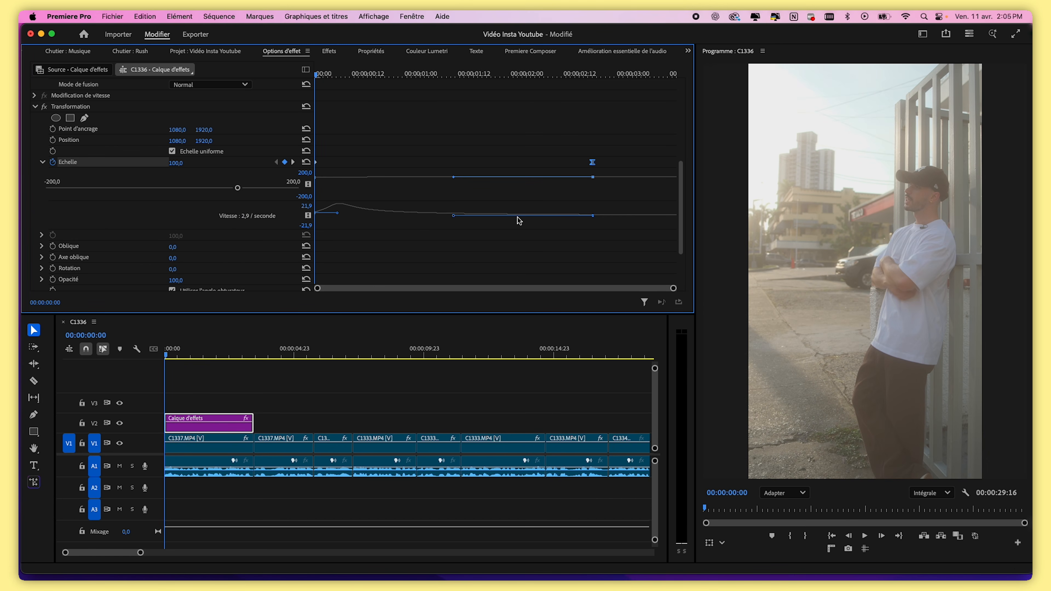
Try reshaping the Scale speed curve handles, preview the result and undo the change
{"action": "left_click_drag", "start_coordinate": [337, 213], "coordinate": [467, 212]}
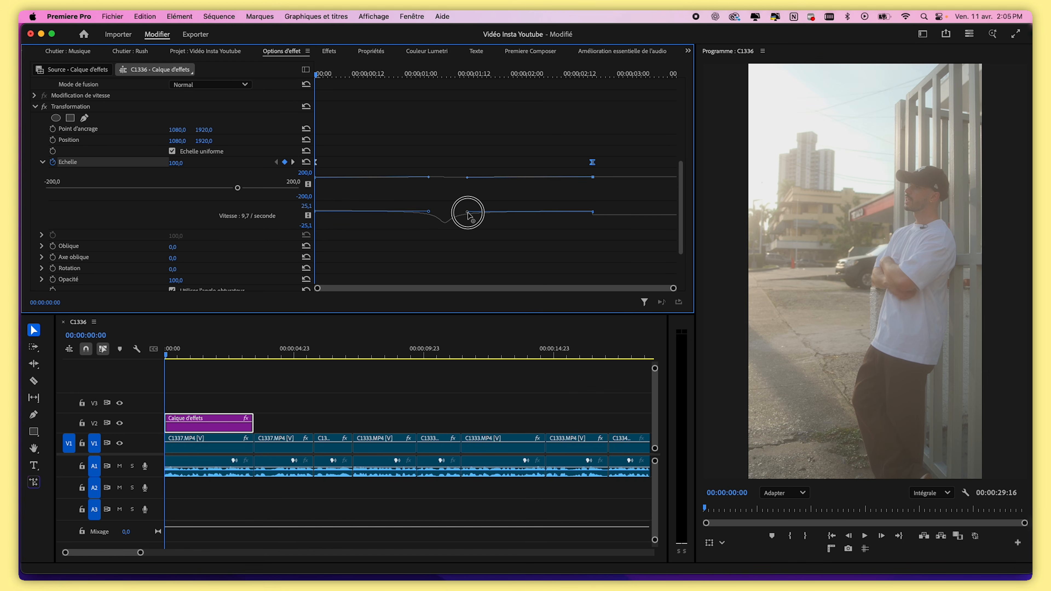
{"action": "left_click_drag", "start_coordinate": [429, 212], "coordinate": [448, 223]}
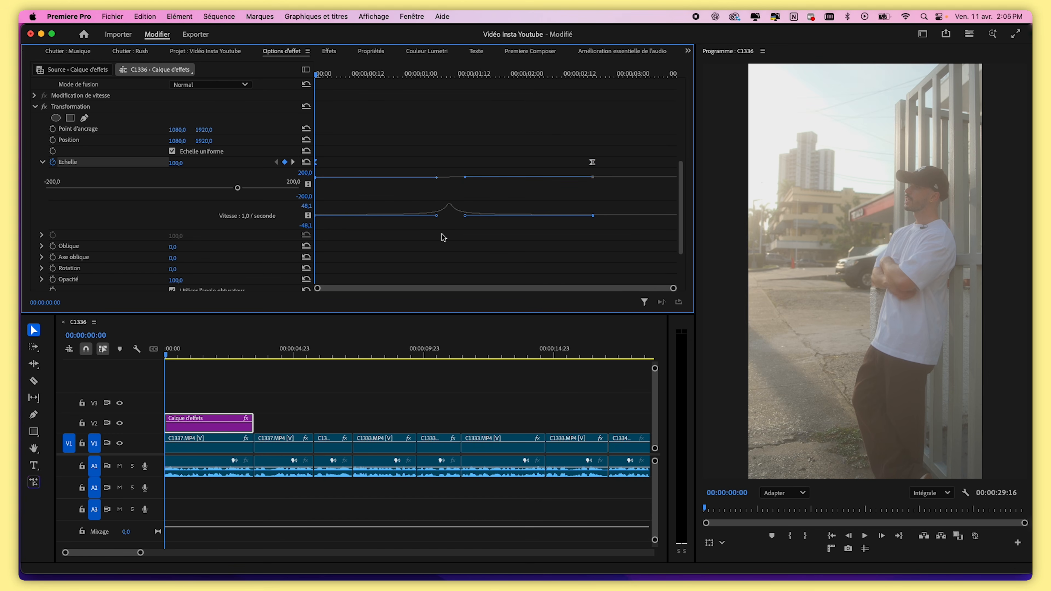
{"action": "key", "text": "space"}
{"action": "key", "text": "space"}
{"action": "key", "text": "super+z"}
Move the end Scale keyframe earlier, to just before the 2-second mark
{"action": "left_click_drag", "start_coordinate": [356, 75], "coordinate": [433, 75]}
{"action": "left_click_drag", "start_coordinate": [440, 217], "coordinate": [447, 217]}
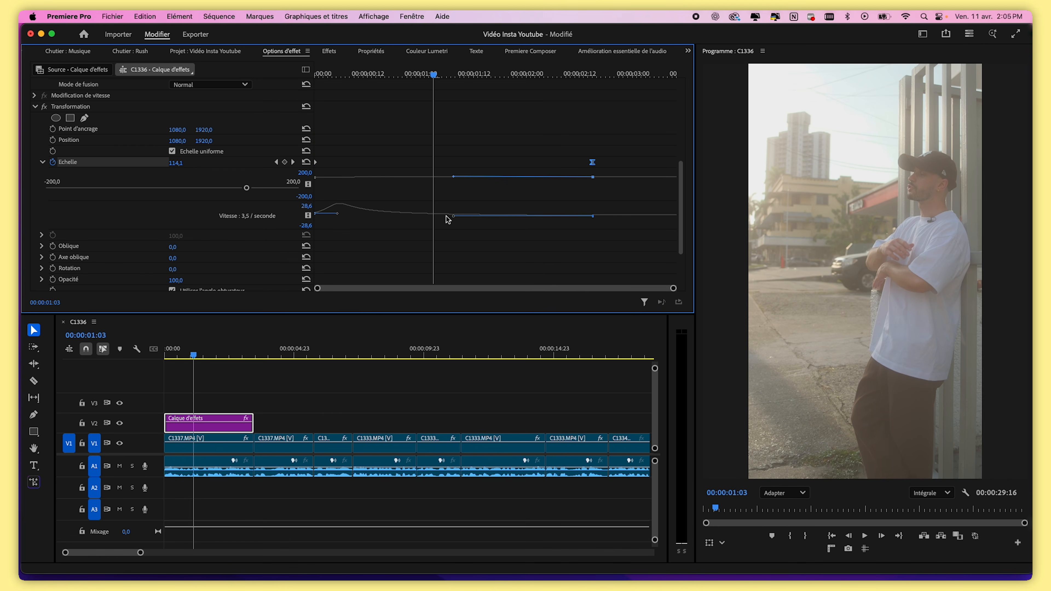
{"action": "left_click_drag", "start_coordinate": [592, 162], "coordinate": [552, 166]}
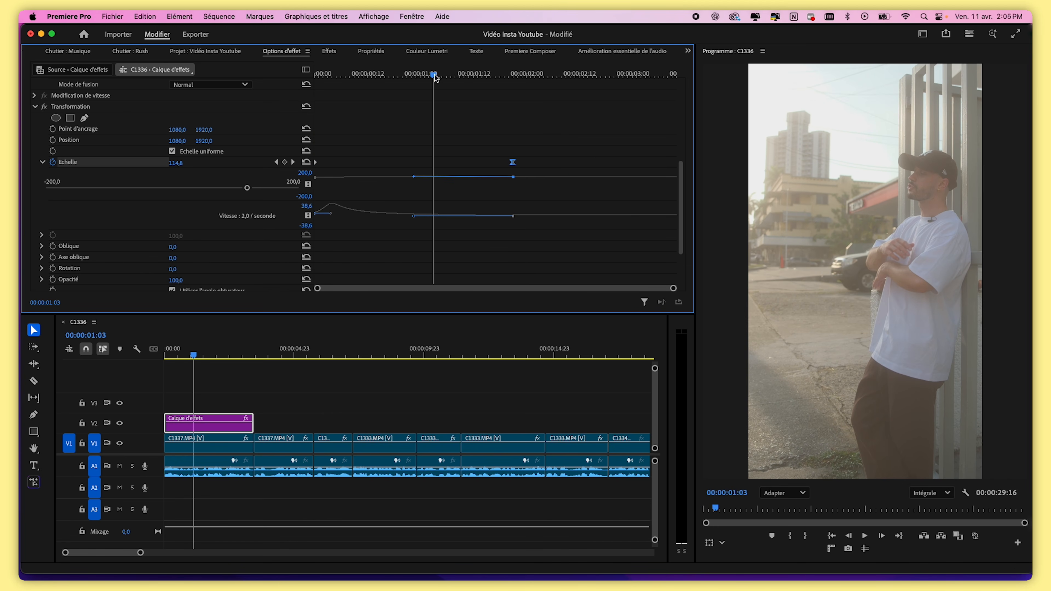
Play the sequence from the start to preview the eased zoom
{"action": "left_click_drag", "start_coordinate": [436, 79], "coordinate": [277, 88]}
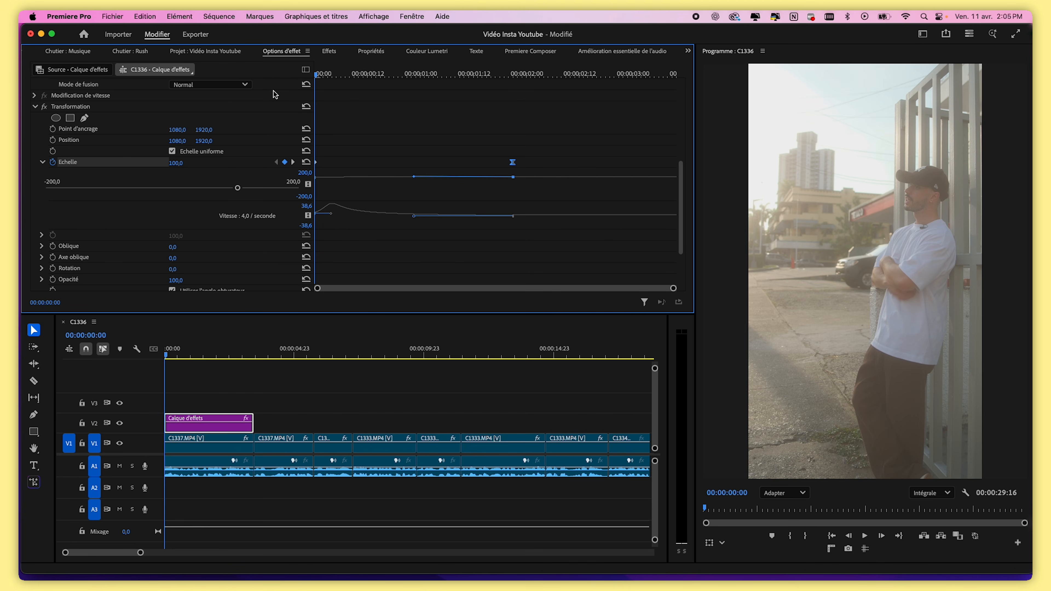
{"action": "key", "text": "space"}
{"action": "left_click", "coordinate": [316, 75]}
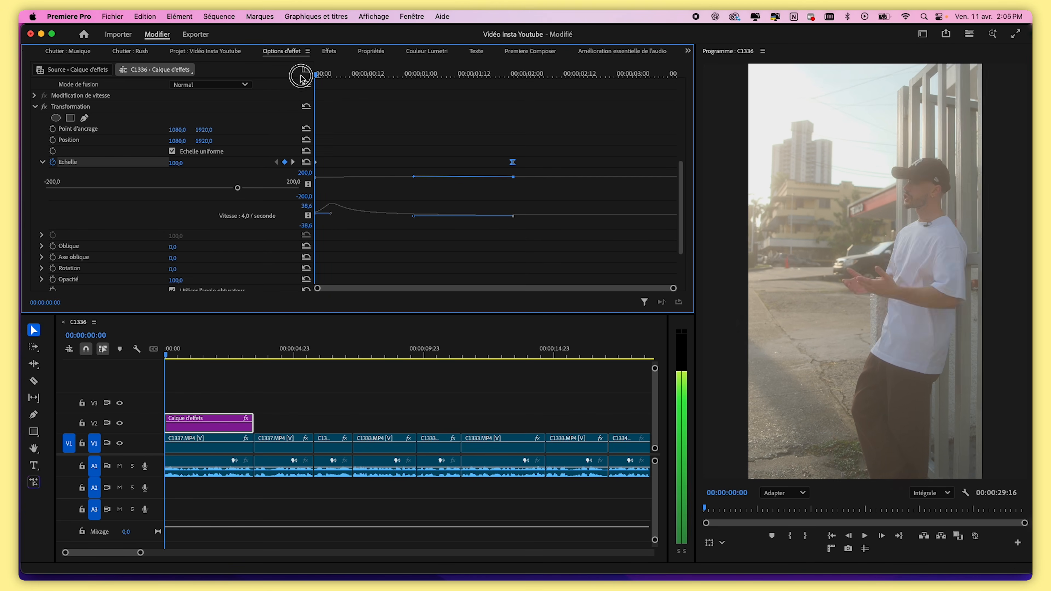
Rename the adjustment layer clip on V2 to Zoom in
{"action": "left_click", "coordinate": [193, 390]}
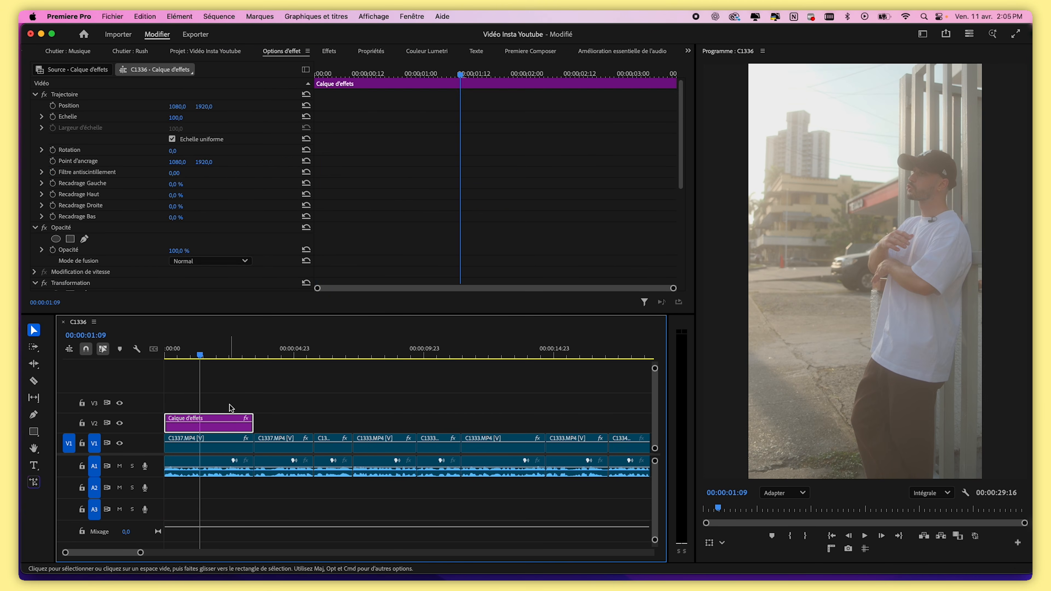
{"action": "left_click", "coordinate": [230, 405]}
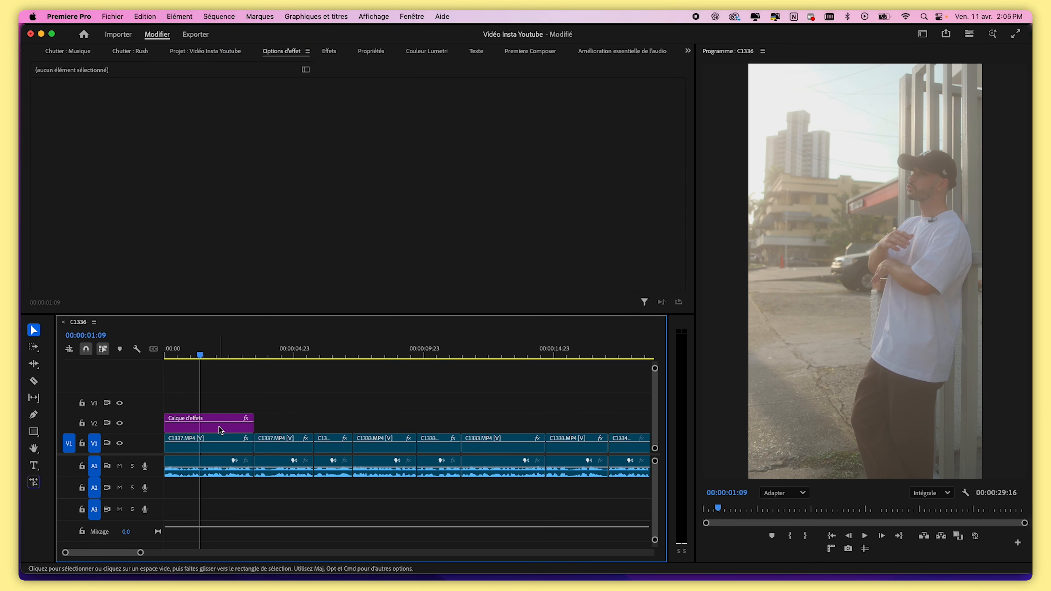
{"action": "right_click", "coordinate": [222, 431]}
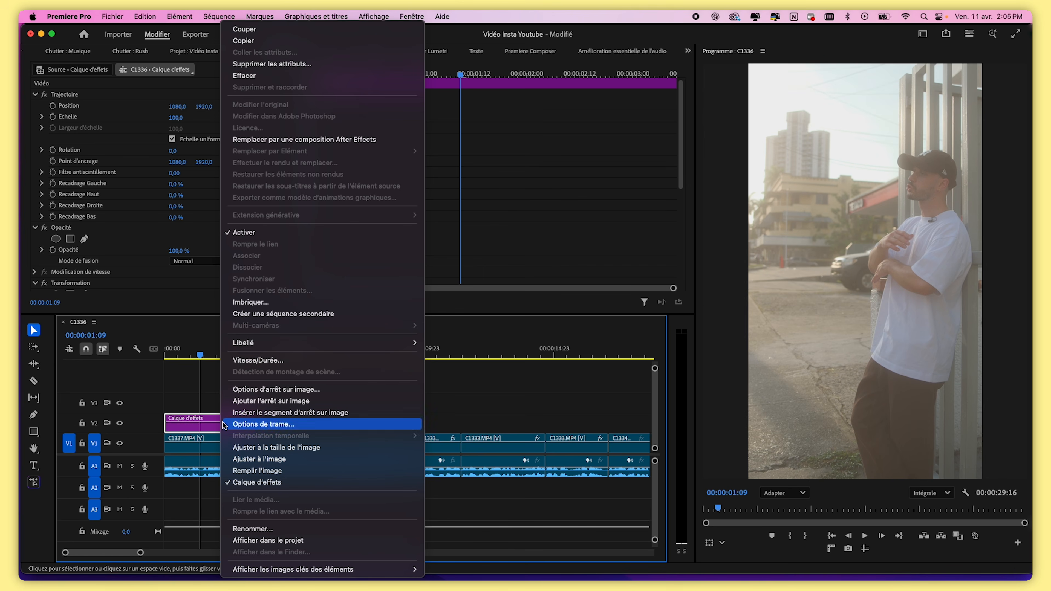
{"action": "left_click", "coordinate": [286, 533]}
{"action": "type", "text": "Zoom in"}
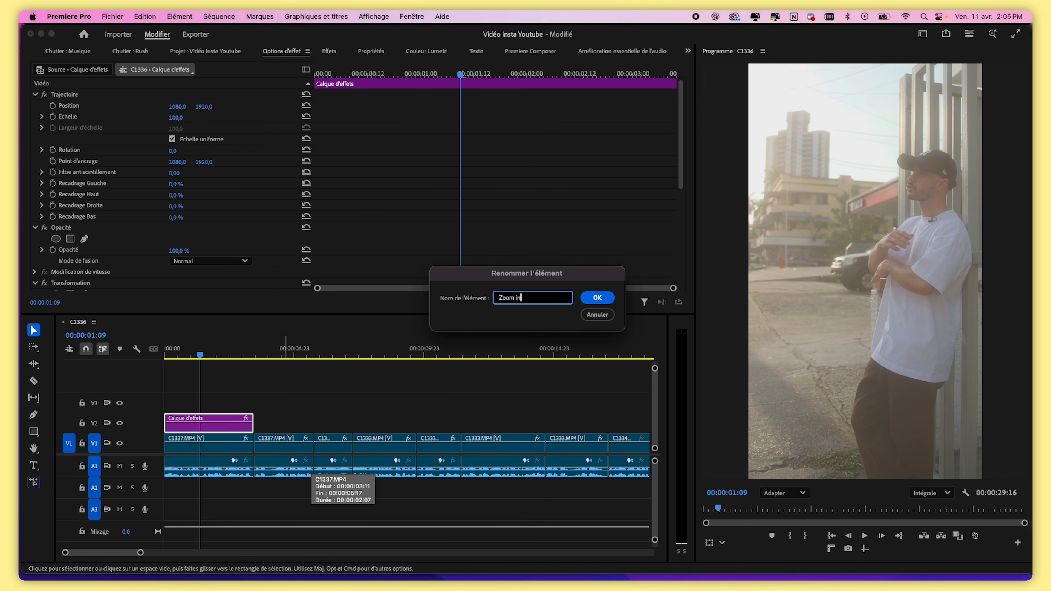
{"action": "left_click", "coordinate": [594, 298]}
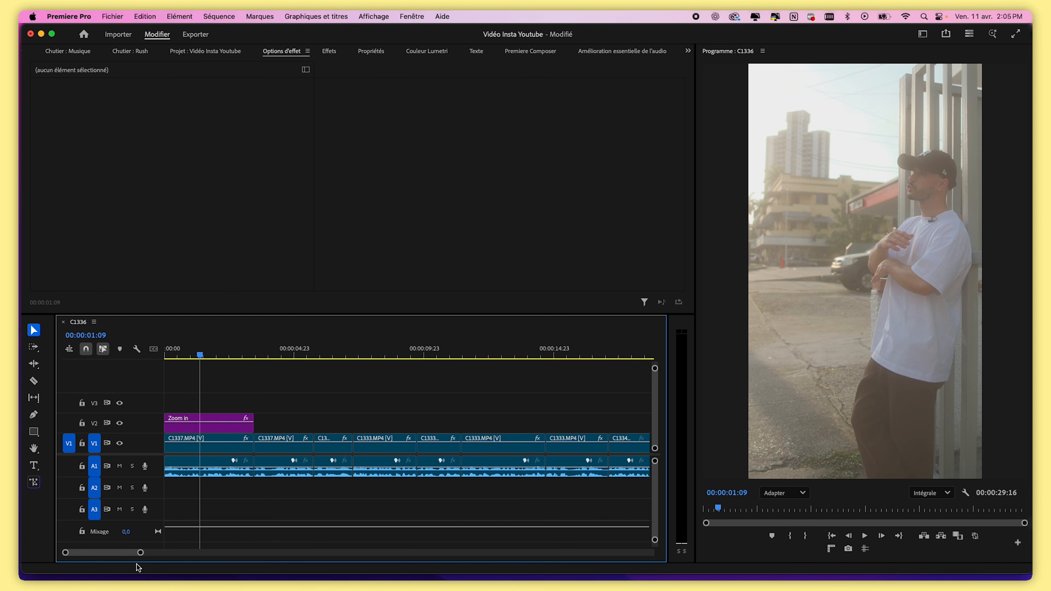
Try duplicating the Zoom in adjustment layer further along V2, then delete the copy
{"action": "left_click_drag", "start_coordinate": [140, 554], "coordinate": [187, 553]}
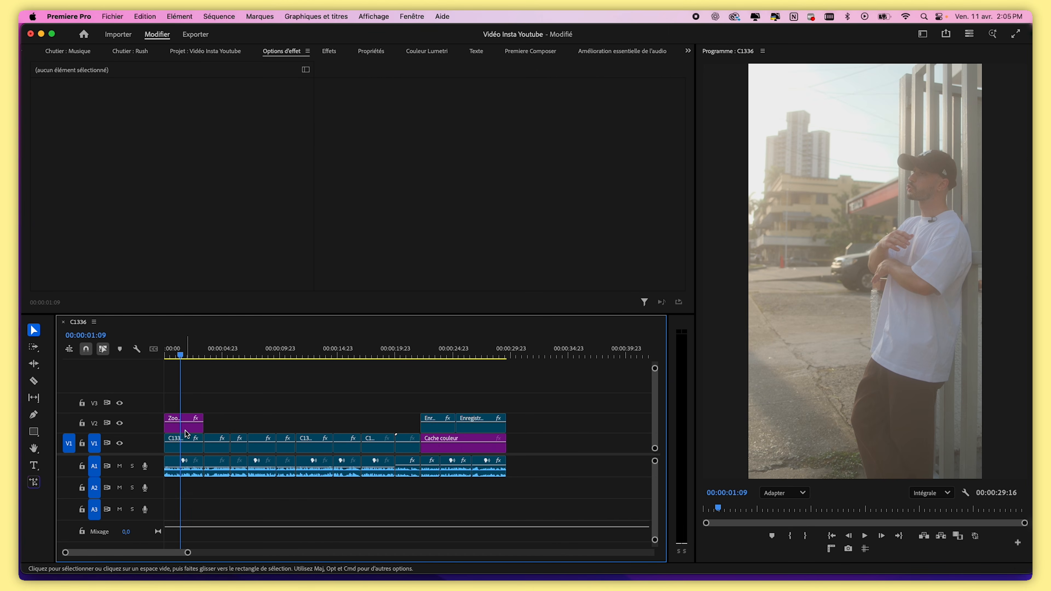
{"action": "left_click_drag", "start_coordinate": [186, 426], "coordinate": [359, 423]}
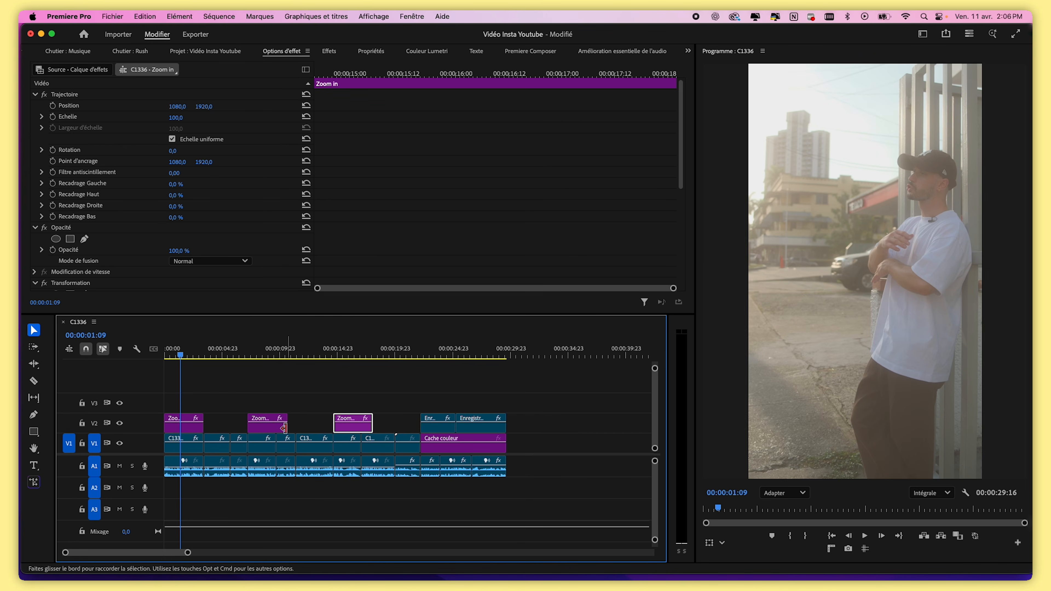
{"action": "key", "text": "Delete"}
{"action": "left_click", "coordinate": [271, 431]}
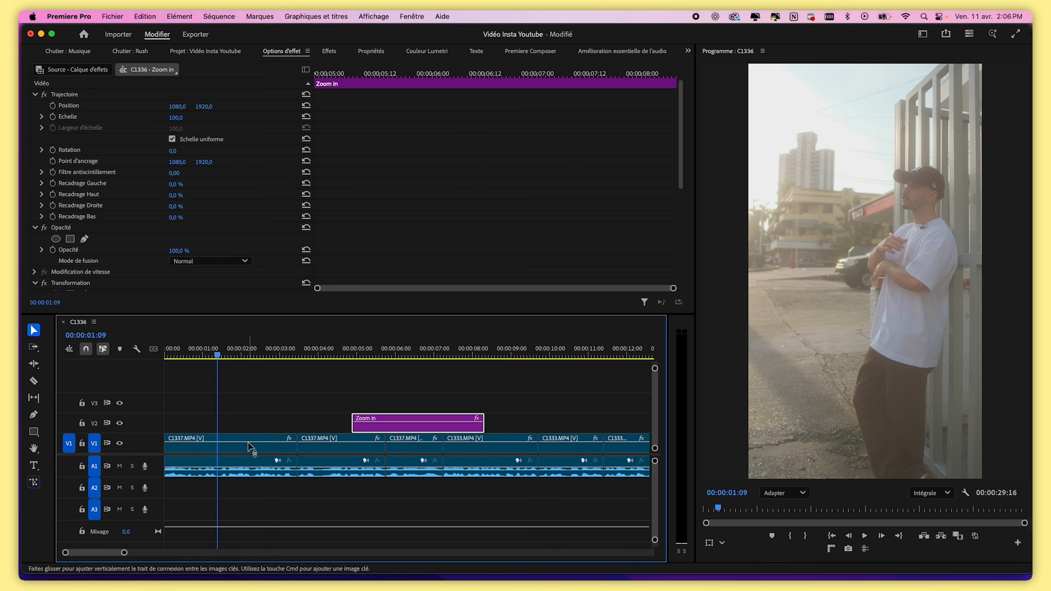
Move the Zoom in adjustment layer back to the start of the sequence and play from the beginning
{"action": "left_click", "coordinate": [250, 452]}
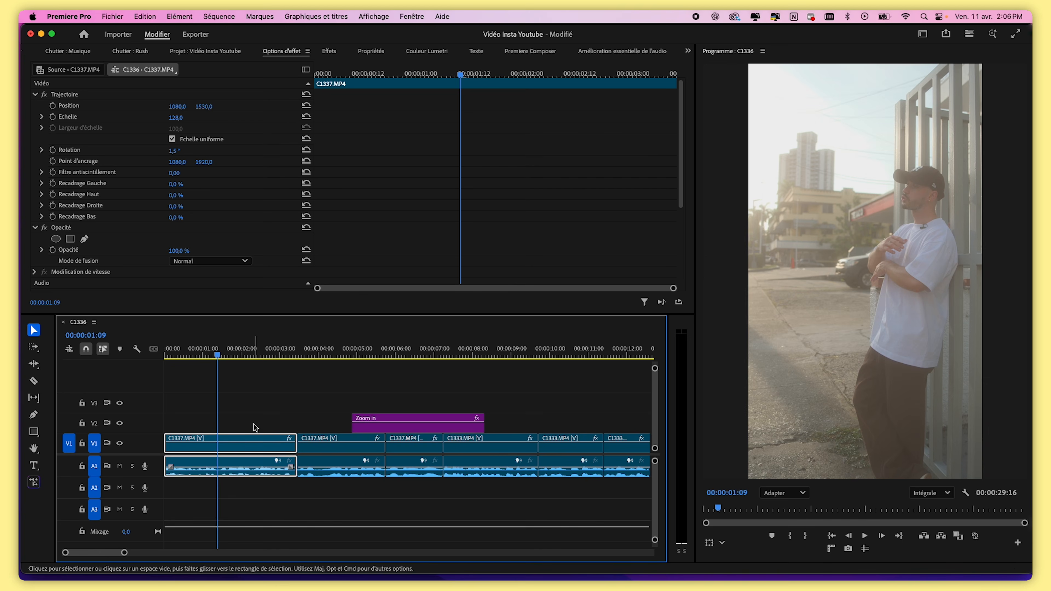
{"action": "left_click", "coordinate": [53, 34]}
{"action": "left_click_drag", "start_coordinate": [377, 423], "coordinate": [190, 421]}
{"action": "key", "text": "Home"}
{"action": "left_click_drag", "start_coordinate": [122, 559], "coordinate": [185, 560]}
{"action": "key", "text": "space"}
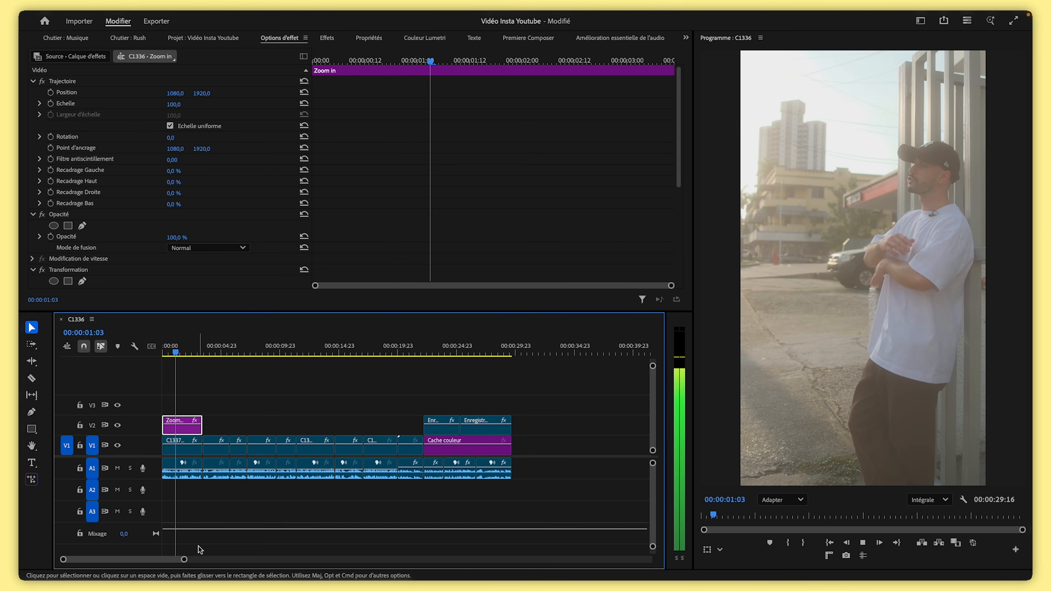
Duplicate the Zoom in adjustment layer onto V2 at about 7 seconds
{"action": "left_click", "coordinate": [220, 351]}
{"action": "left_click_drag", "start_coordinate": [239, 351], "coordinate": [266, 352]}
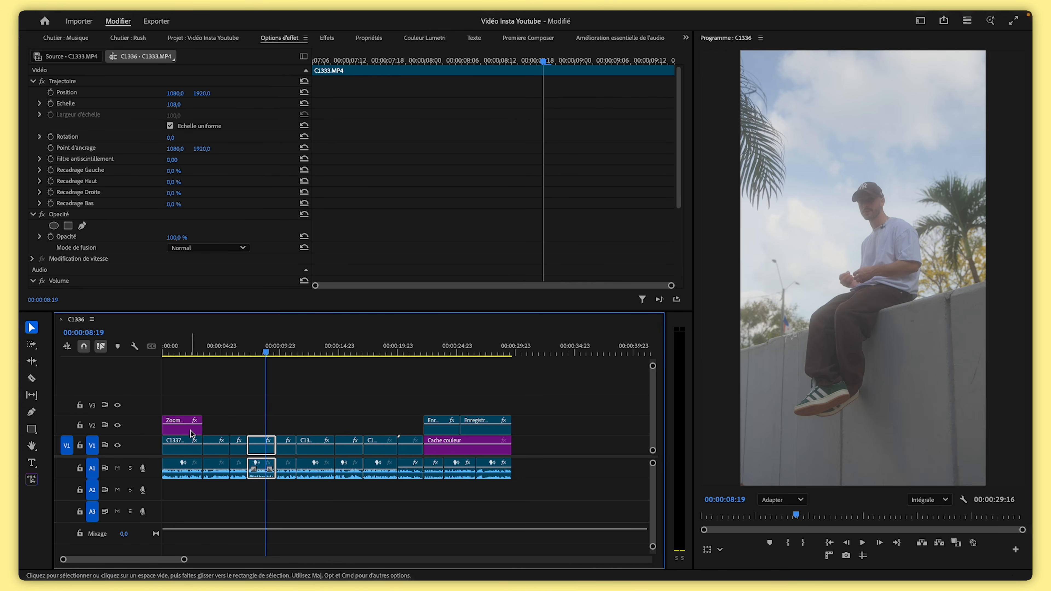
{"action": "left_click_drag", "start_coordinate": [179, 434], "coordinate": [252, 431]}
{"action": "mouse_move", "coordinate": [254, 352]}
{"action": "left_mouse_down"}
{"action": "mouse_move", "coordinate": [239, 357]}
{"action": "mouse_move", "coordinate": [248, 360]}
{"action": "left_mouse_up"}
On the copied layer, replace the end Scale keyframe with a new one set to 117 at about 9 seconds
{"action": "left_click", "coordinate": [257, 428]}
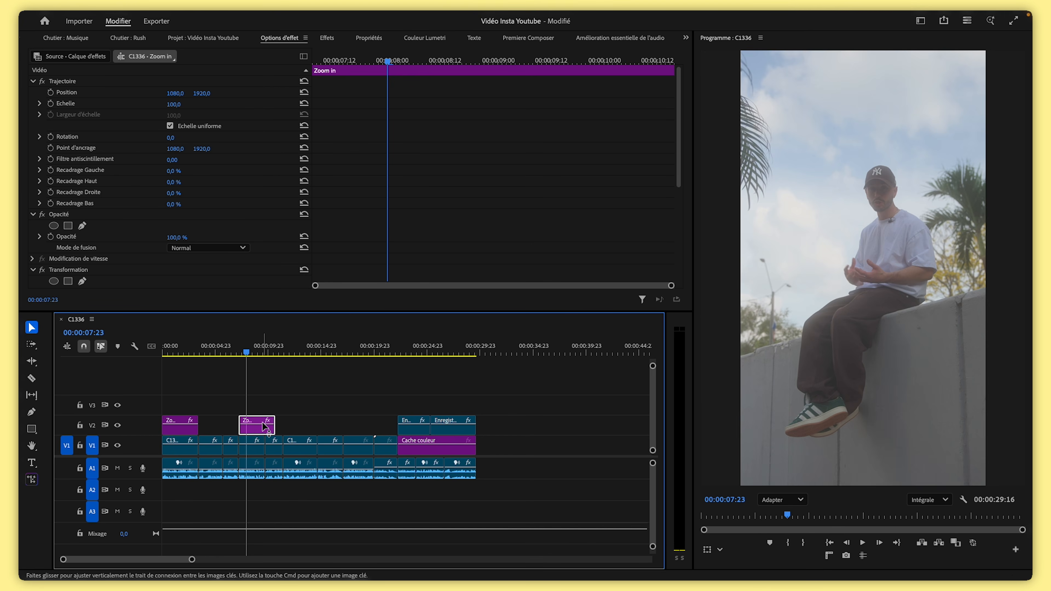
{"action": "scroll", "coordinate": [387, 216], "scroll_direction": "down", "scroll_amount": 5}
{"action": "left_click", "coordinate": [511, 161]}
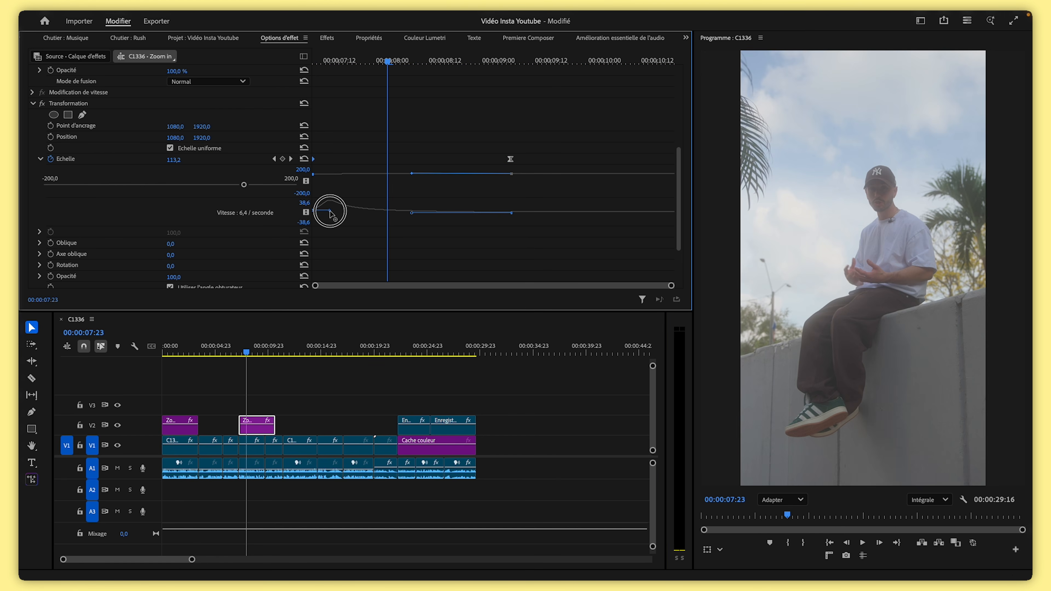
{"action": "key", "text": "Delete"}
{"action": "left_click_drag", "start_coordinate": [399, 67], "coordinate": [512, 62]}
{"action": "left_click_drag", "start_coordinate": [174, 160], "coordinate": [248, 162]}
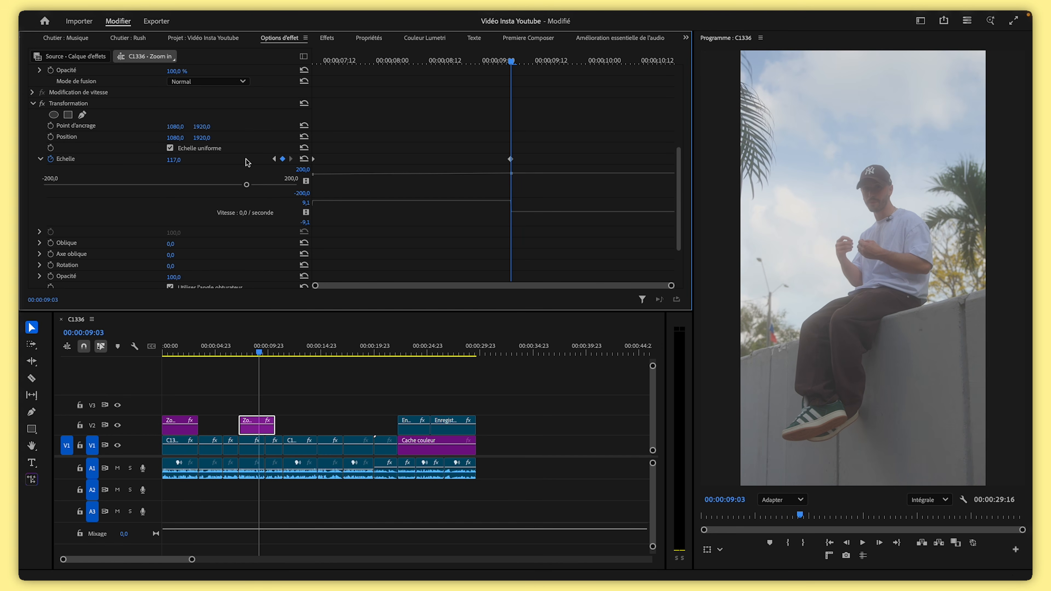
Shorten the copied Zoom in layer so it ends just before the 10-second mark
{"action": "left_click_drag", "start_coordinate": [248, 352], "coordinate": [279, 352]}
{"action": "left_click", "coordinate": [269, 343]}
{"action": "left_click_drag", "start_coordinate": [192, 559], "coordinate": [107, 560]}
{"action": "left_click_drag", "start_coordinate": [416, 353], "coordinate": [335, 355]}
{"action": "left_click_drag", "start_coordinate": [471, 431], "coordinate": [391, 430]}
{"action": "left_click", "coordinate": [343, 401]}
Play the section around the copied layer to preview its zoom
{"action": "left_click", "coordinate": [184, 353]}
{"action": "key", "text": "space"}
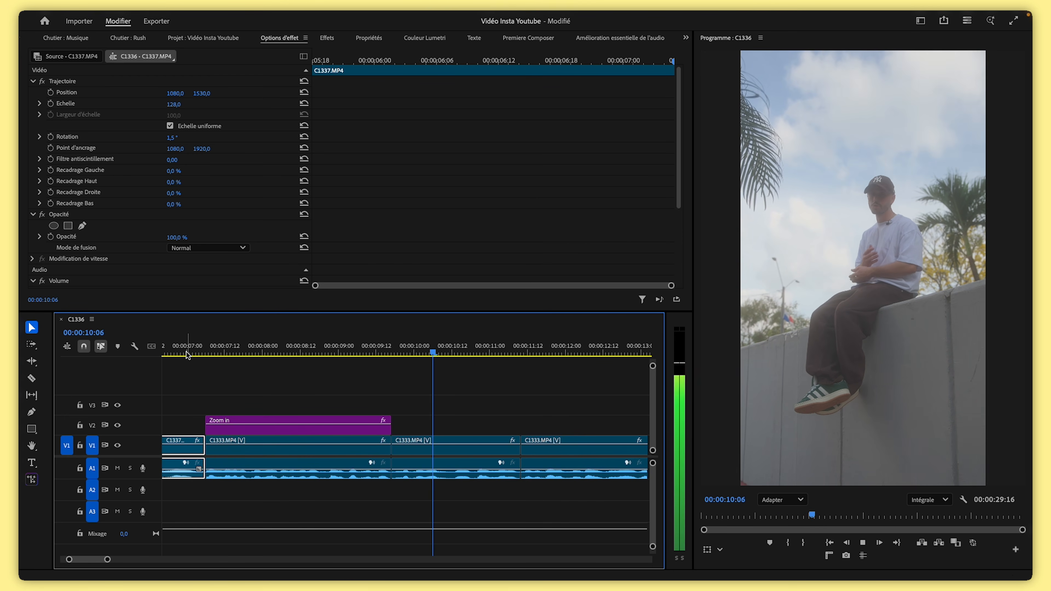
{"action": "key", "text": "space"}
{"action": "left_click_drag", "start_coordinate": [107, 559], "coordinate": [133, 560]}
{"action": "key", "text": "space"}
Duplicate the Zoom in layer again to about 11 seconds and extend its end to about 14 seconds
{"action": "left_click_drag", "start_coordinate": [351, 433], "coordinate": [501, 434]}
{"action": "left_click_drag", "start_coordinate": [512, 430], "coordinate": [537, 429]}
{"action": "left_click_drag", "start_coordinate": [455, 352], "coordinate": [429, 352]}
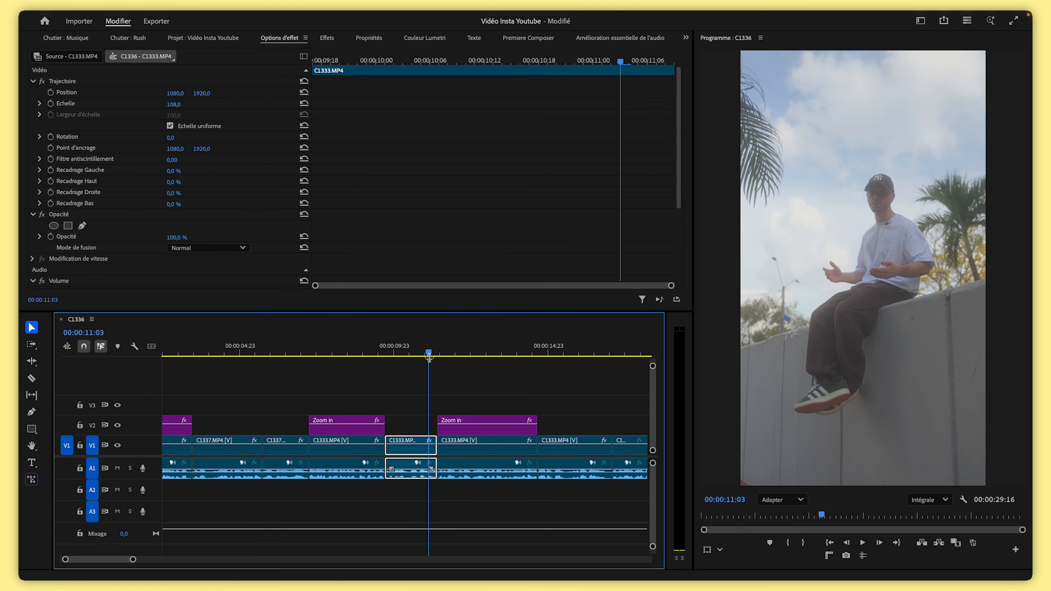
Move the Zoom in layer at about 11 seconds up to track V3
{"action": "left_click_drag", "start_coordinate": [462, 424], "coordinate": [562, 404]}
{"action": "left_click", "coordinate": [457, 452]}
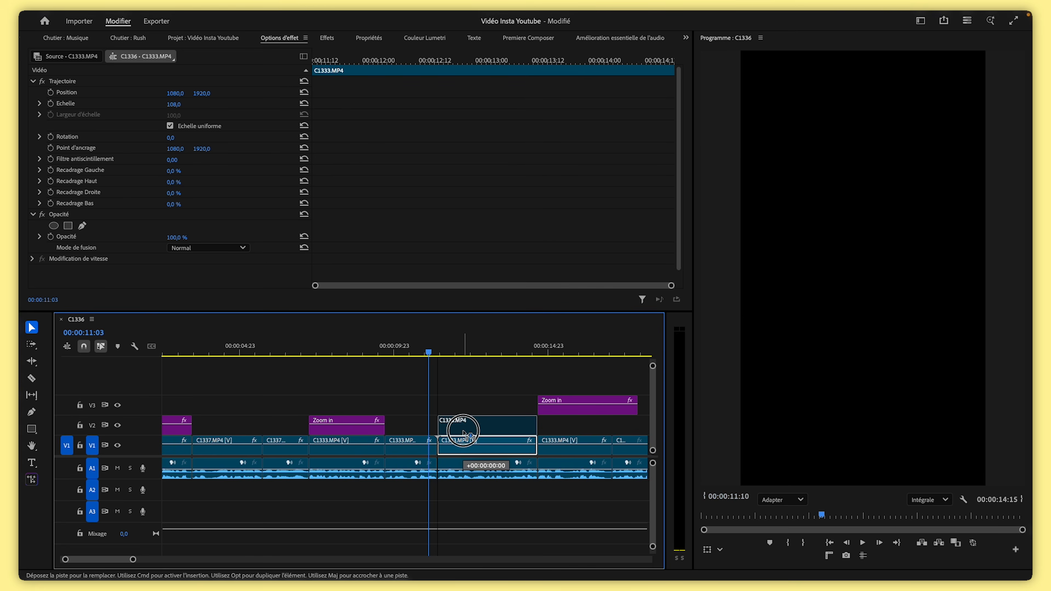
{"action": "left_click", "coordinate": [467, 400]}
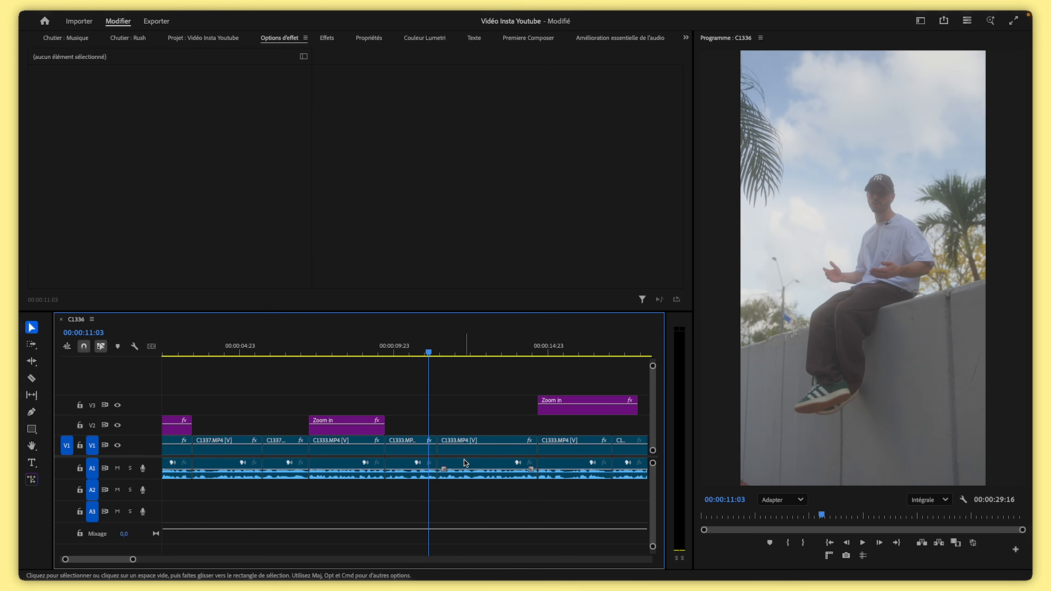
Move the C1333 clip at about 11 seconds up to V2 so it overlaps the preceding clip
{"action": "left_click_drag", "start_coordinate": [469, 479], "coordinate": [423, 433]}
{"action": "left_click", "coordinate": [416, 347]}
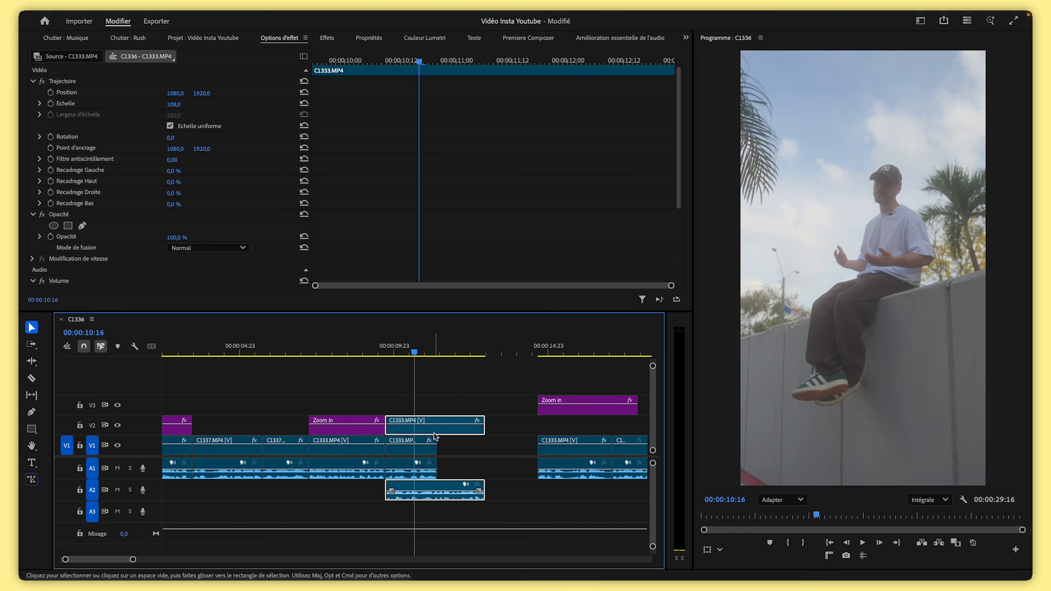
{"action": "left_click", "coordinate": [466, 406]}
{"action": "left_click", "coordinate": [451, 424]}
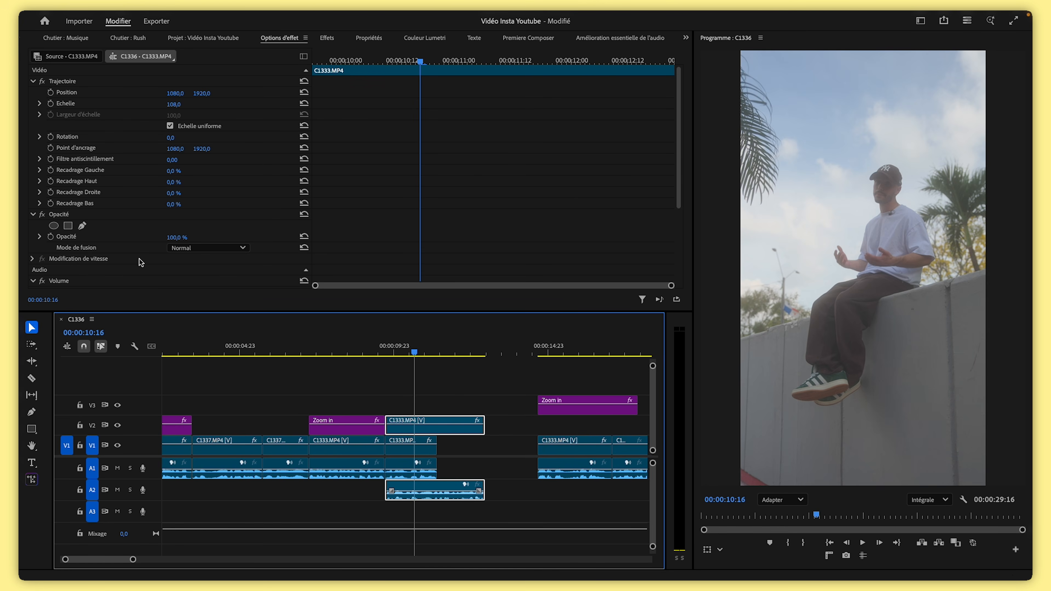
Lower the overlaid clip's opacity and enlarge its Scale to 137
{"action": "scroll", "coordinate": [136, 241], "scroll_direction": "down", "scroll_amount": 1}
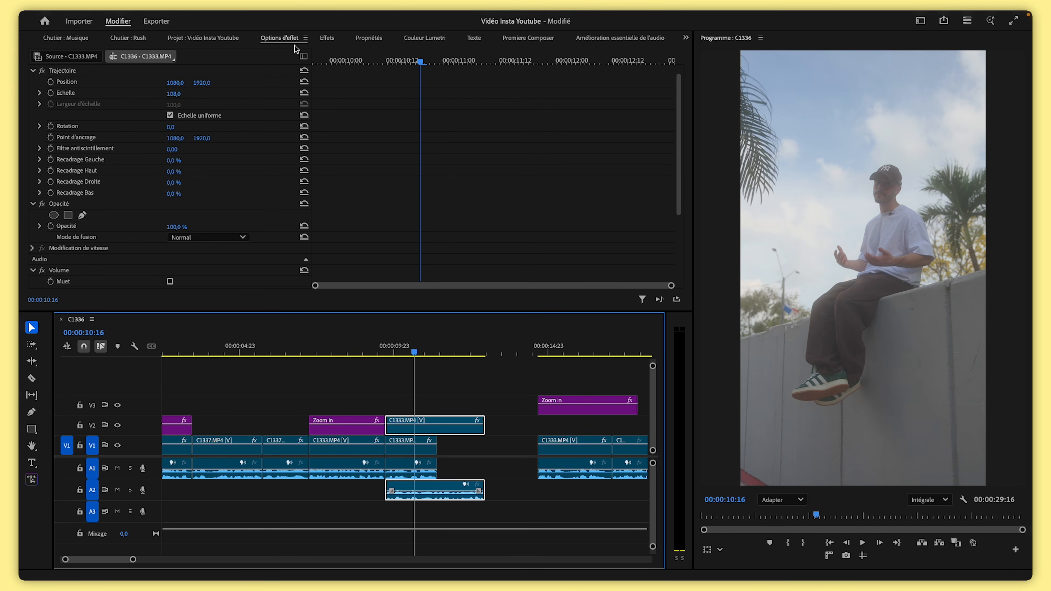
{"action": "left_click", "coordinate": [99, 206]}
{"action": "left_click", "coordinate": [107, 224]}
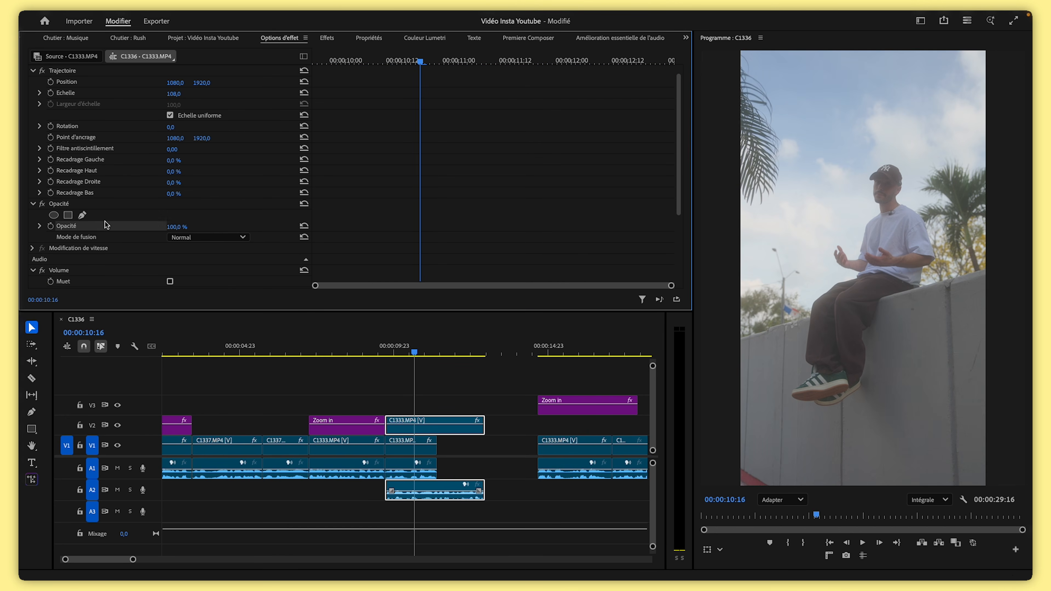
{"action": "left_click_drag", "start_coordinate": [173, 229], "coordinate": [164, 229]}
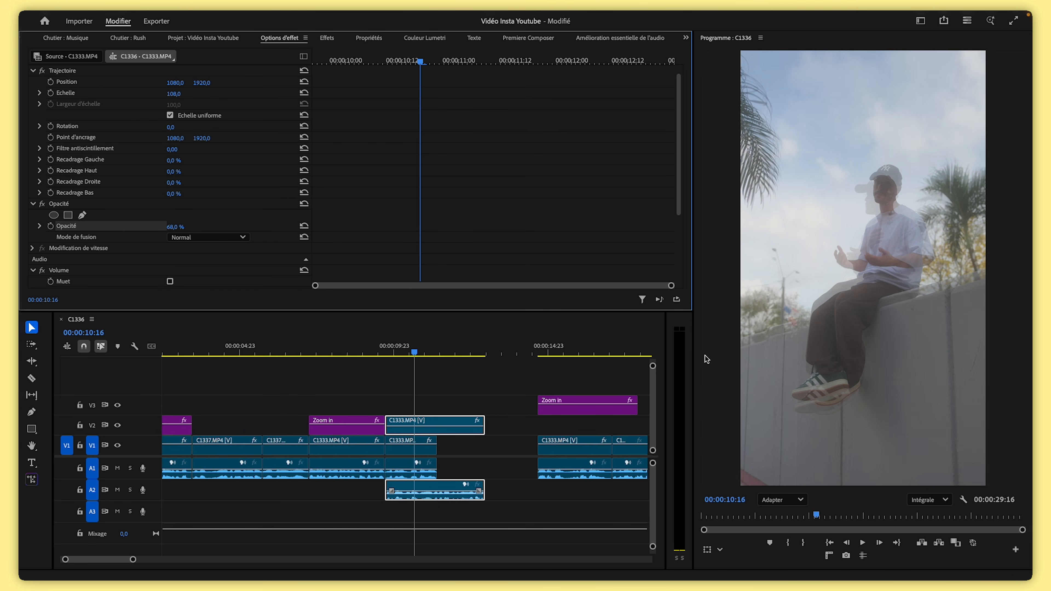
{"action": "left_click_drag", "start_coordinate": [179, 93], "coordinate": [213, 94]}
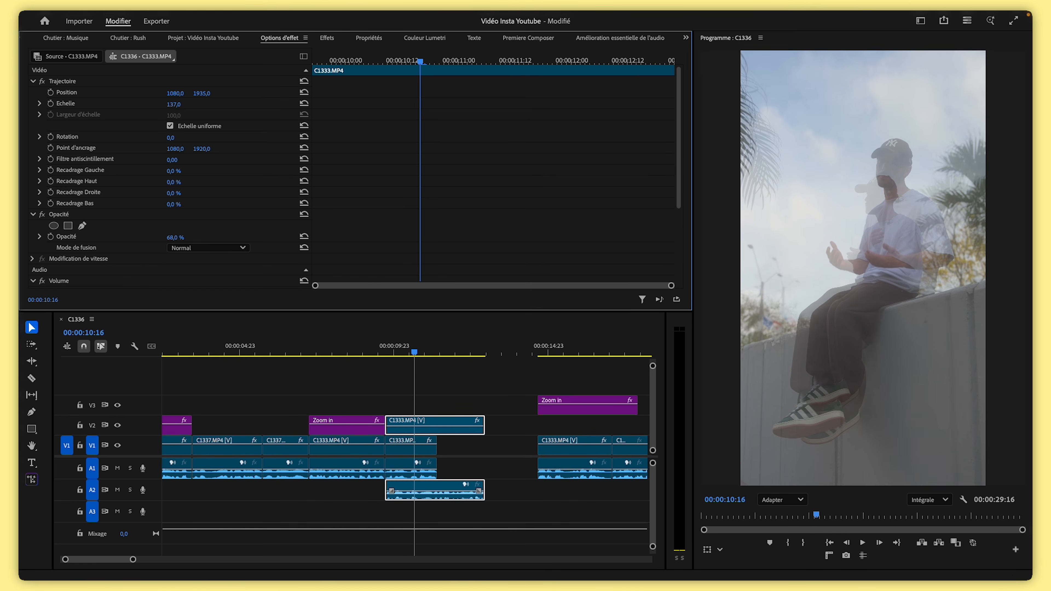
Set the C1333 clip's Scale to 108
{"action": "left_click", "coordinate": [405, 452]}
{"action": "left_click", "coordinate": [411, 423]}
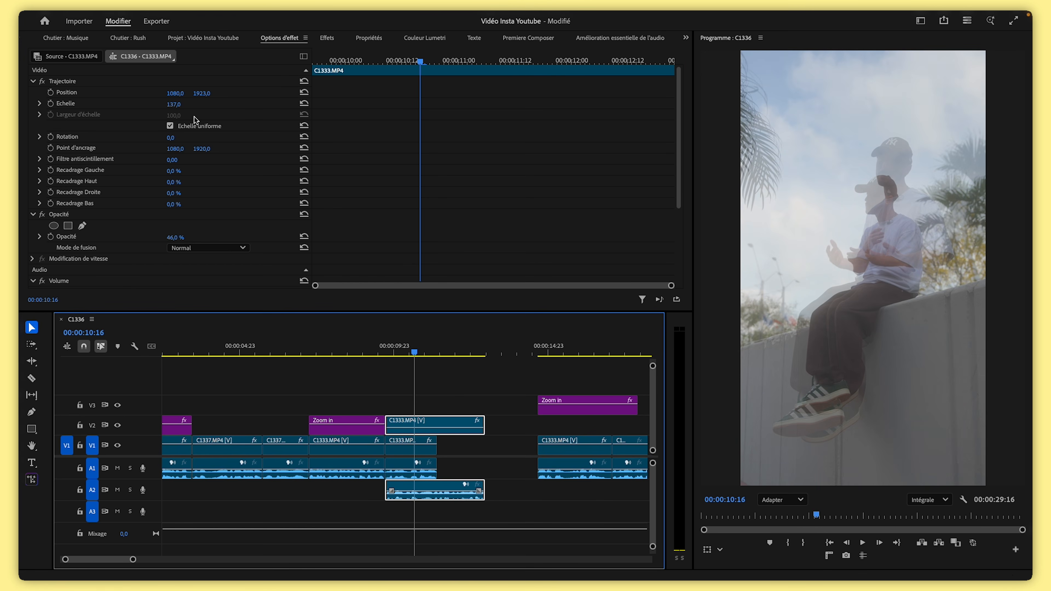
{"action": "left_click", "coordinate": [181, 104]}
{"action": "type", "text": "108"}
{"action": "key", "text": "Return"}
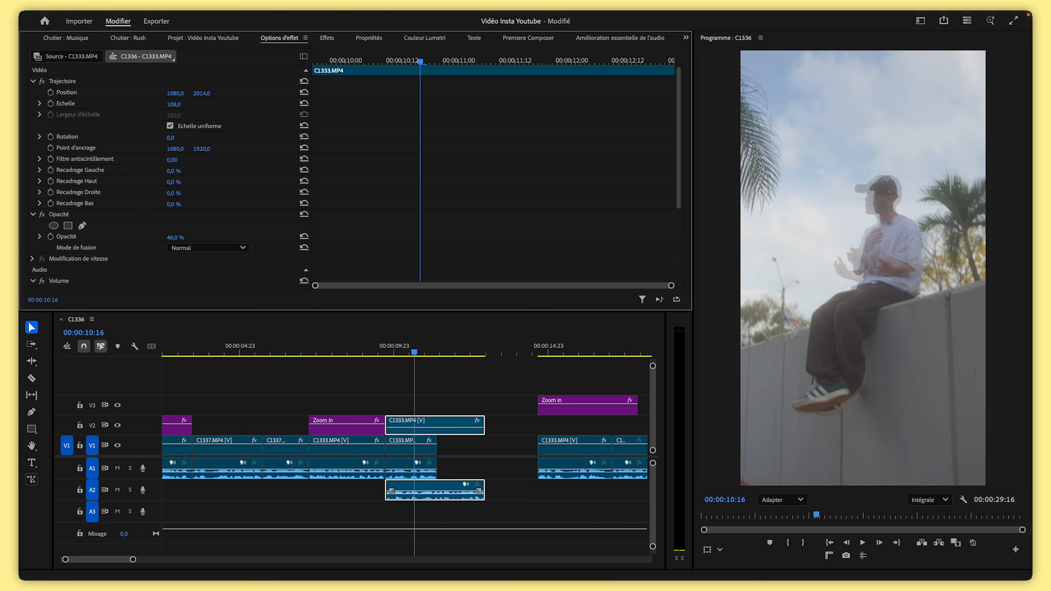
Restore the clip's opacity to 100 % and move it back onto V1 at its original position
{"action": "left_click_drag", "start_coordinate": [431, 428], "coordinate": [430, 423]}
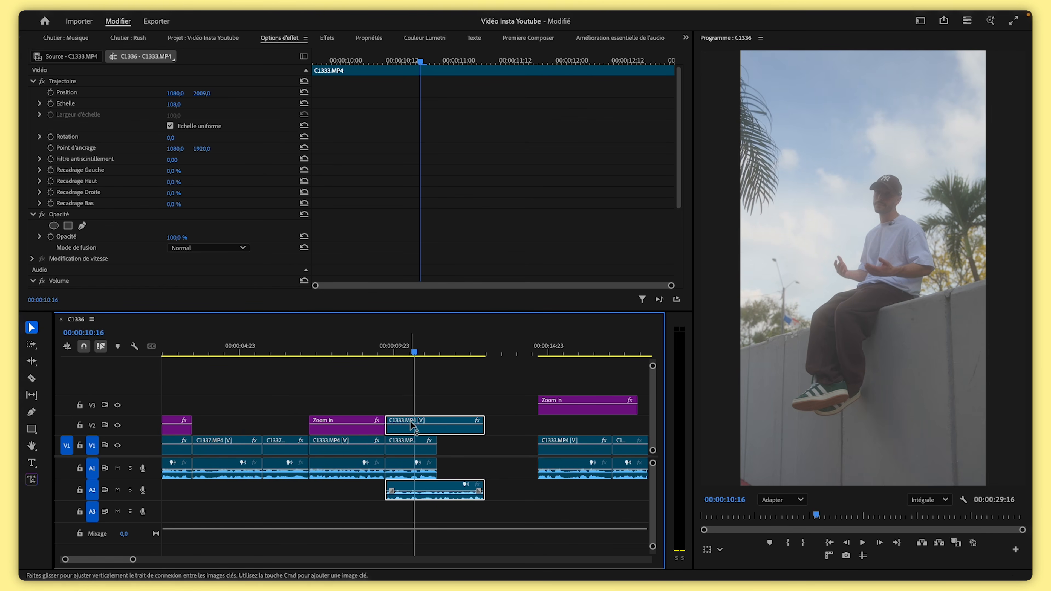
{"action": "left_click_drag", "start_coordinate": [410, 427], "coordinate": [456, 451]}
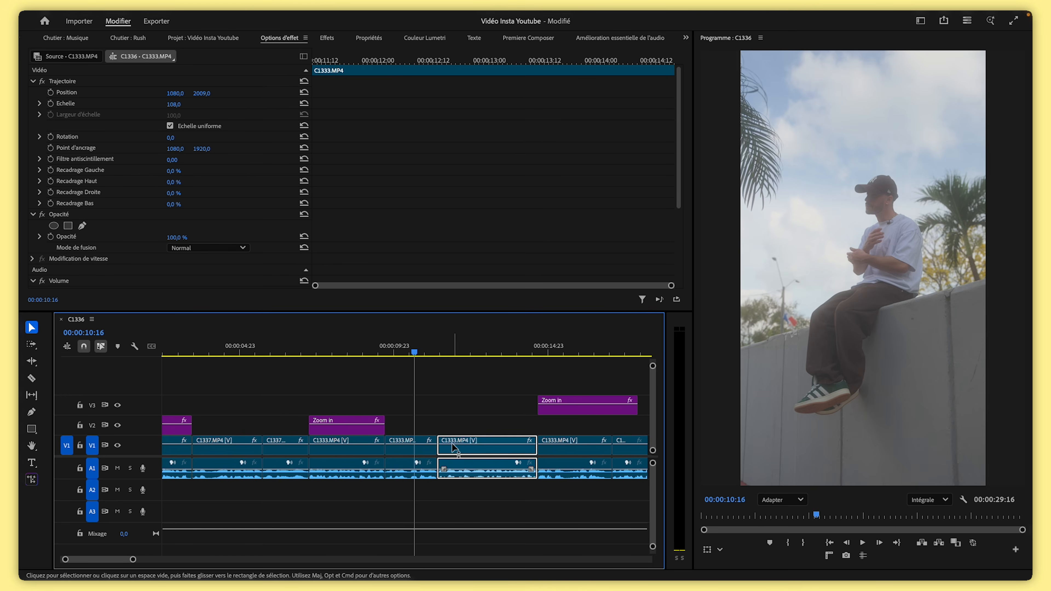
{"action": "left_click", "coordinate": [421, 343]}
{"action": "mouse_move", "coordinate": [421, 344]}
{"action": "left_mouse_down"}
{"action": "mouse_move", "coordinate": [453, 345]}
{"action": "mouse_move", "coordinate": [430, 349]}
{"action": "left_mouse_up"}
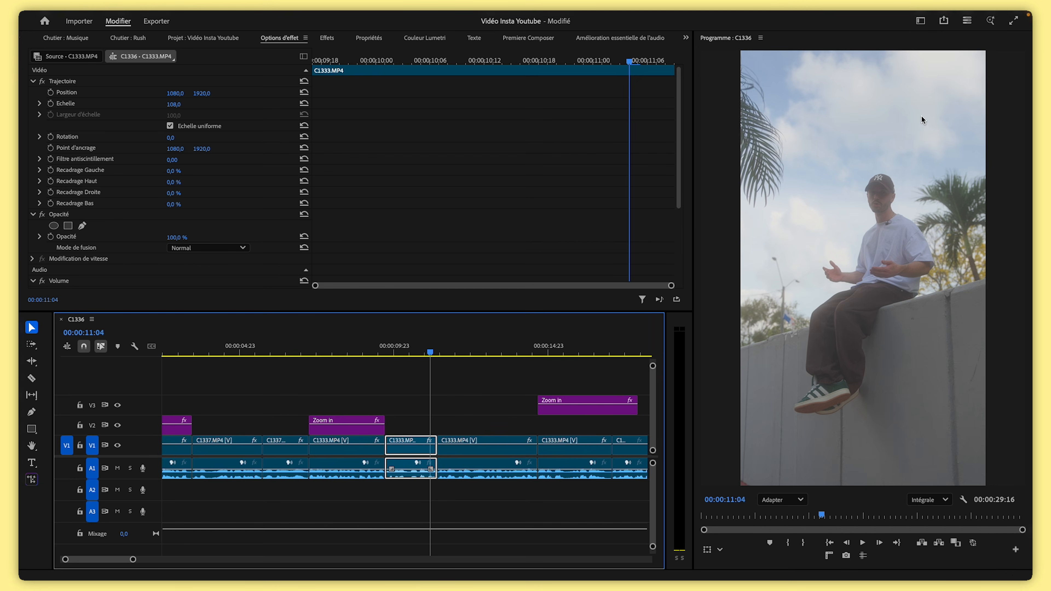
Return the Zoom in layer from V3 to V2 above the clip at about 11 seconds and play back from about 5 seconds
{"action": "left_click_drag", "start_coordinate": [555, 416], "coordinate": [455, 432]}
{"action": "left_click_drag", "start_coordinate": [430, 350], "coordinate": [286, 374]}
{"action": "key", "text": "space"}
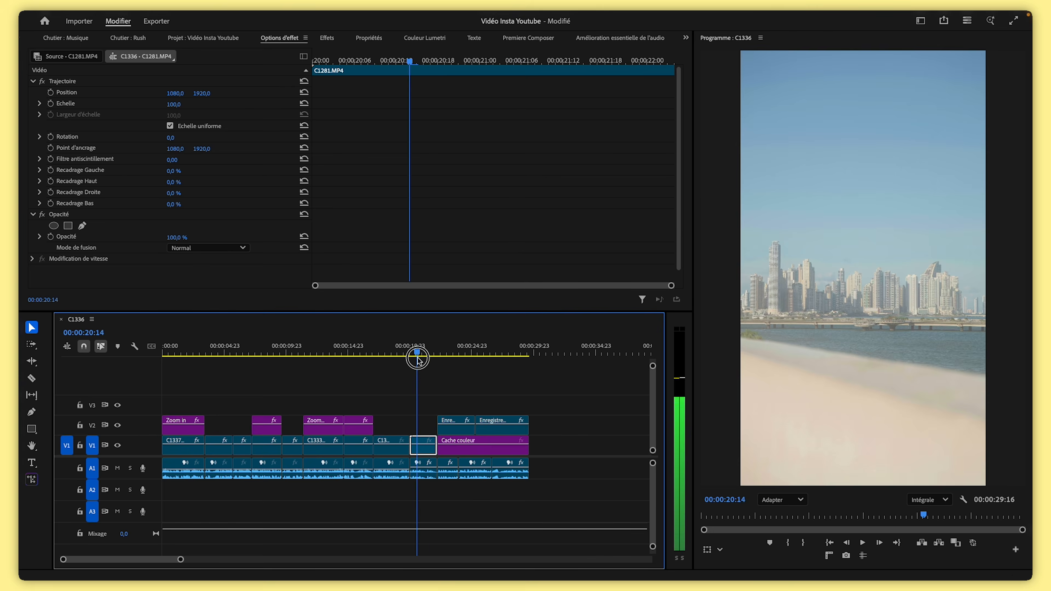
Duplicate a Zoom in adjustment layer over the C1281 clip at about 20 seconds and place it on V2
{"action": "left_click_drag", "start_coordinate": [418, 360], "coordinate": [422, 358]}
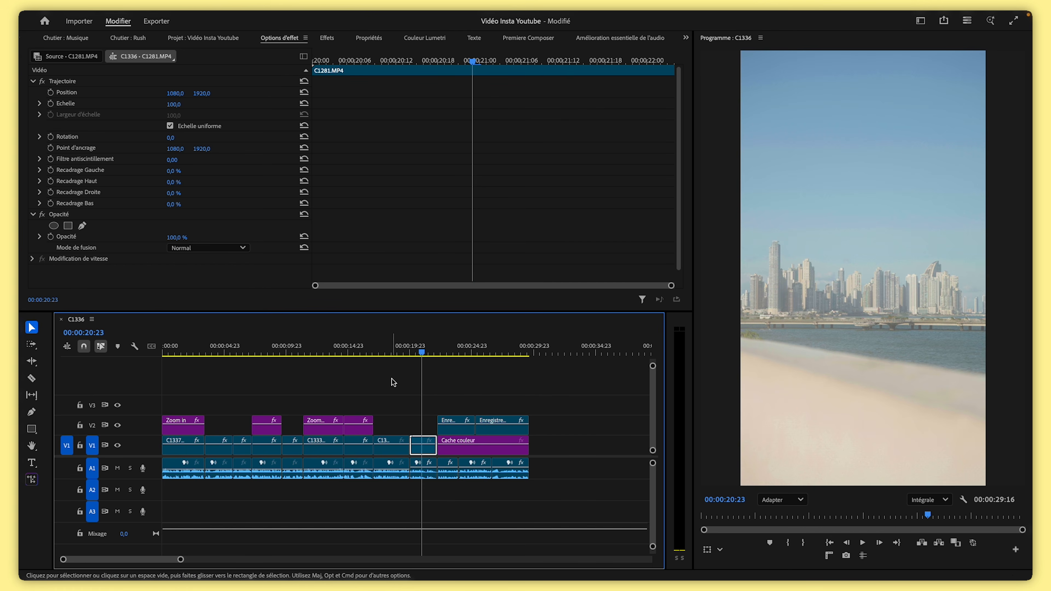
{"action": "left_click", "coordinate": [427, 352]}
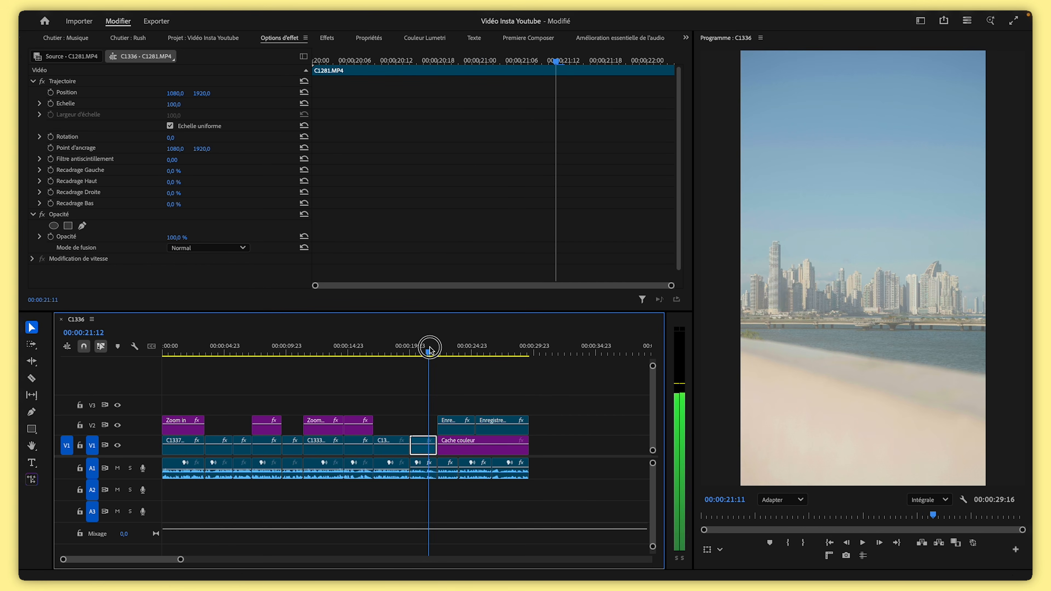
{"action": "left_click_drag", "start_coordinate": [322, 433], "coordinate": [436, 408]}
{"action": "left_click", "coordinate": [404, 349]}
{"action": "key", "text": "space"}
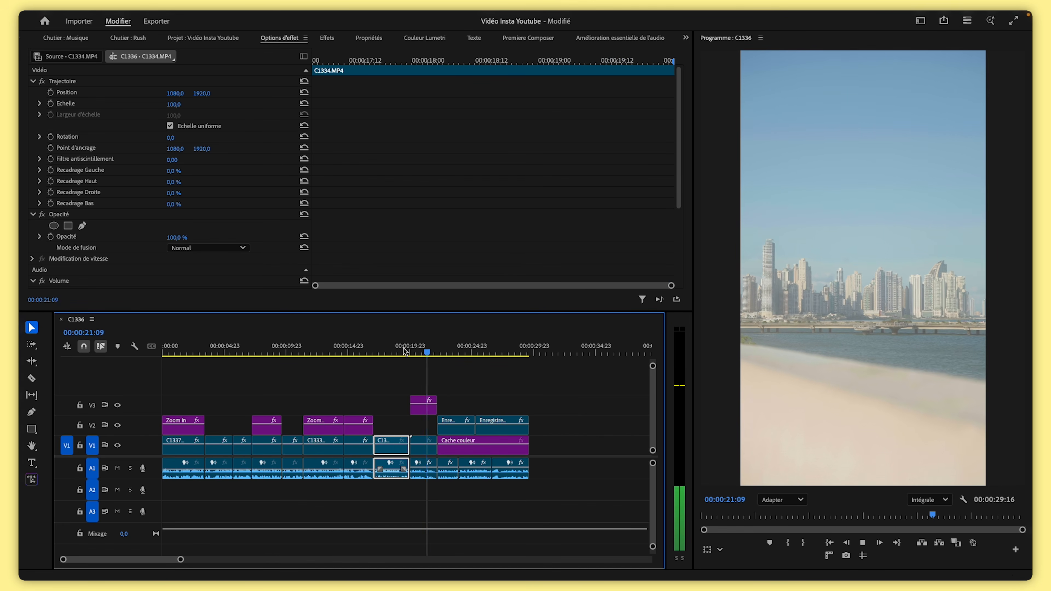
{"action": "left_click_drag", "start_coordinate": [423, 408], "coordinate": [429, 429]}
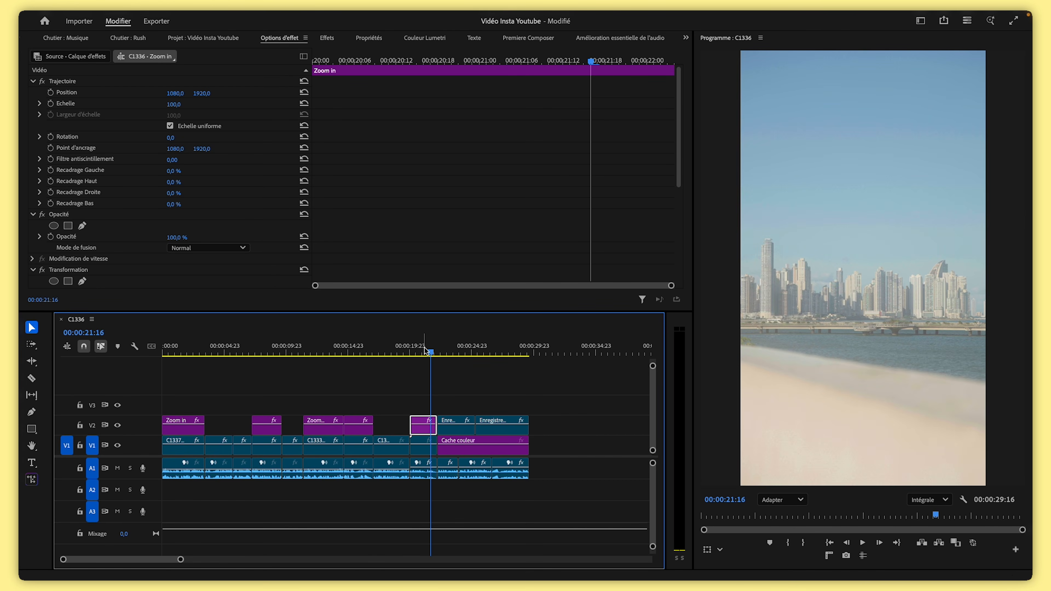
Apply the Stabilisation effect to the C1281 clip at about 20 seconds
{"action": "left_click_drag", "start_coordinate": [426, 351], "coordinate": [403, 353]}
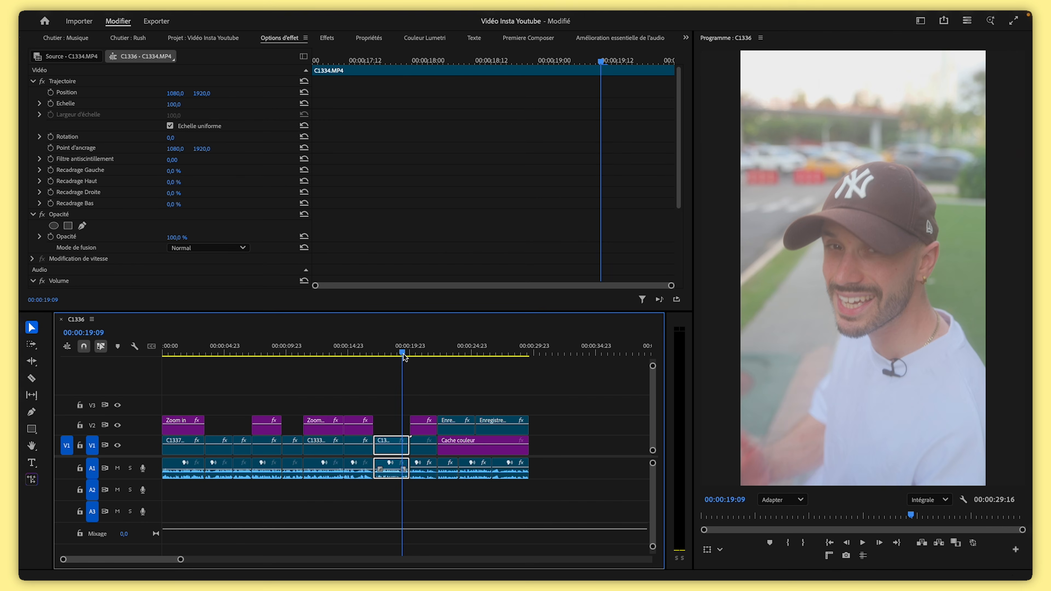
{"action": "left_click", "coordinate": [422, 352]}
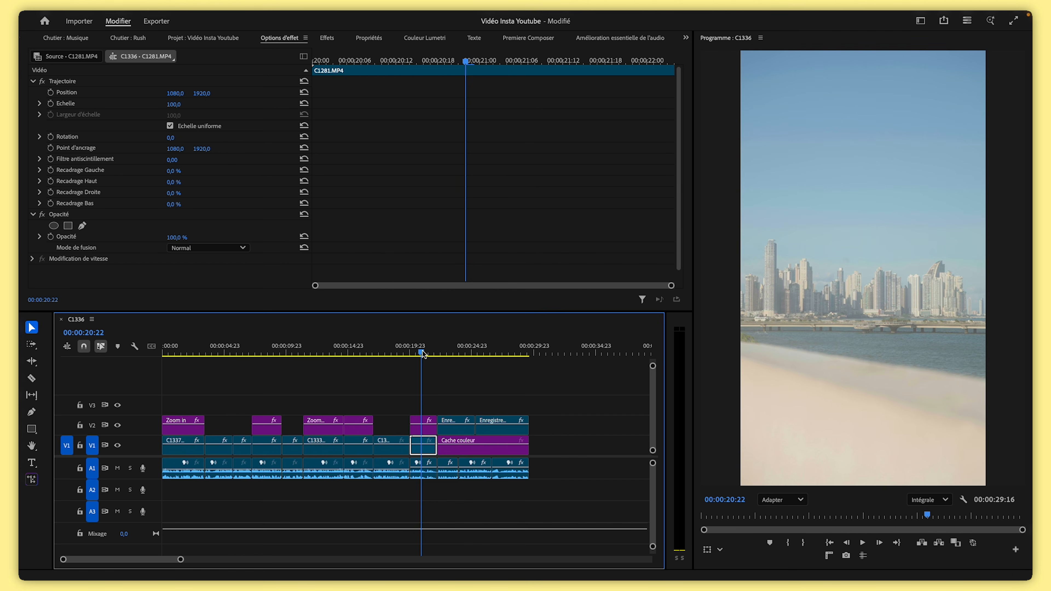
{"action": "mouse_move", "coordinate": [422, 353]}
{"action": "left_mouse_down"}
{"action": "mouse_move", "coordinate": [412, 352]}
{"action": "mouse_move", "coordinate": [435, 356]}
{"action": "mouse_move", "coordinate": [420, 366]}
{"action": "left_mouse_up"}
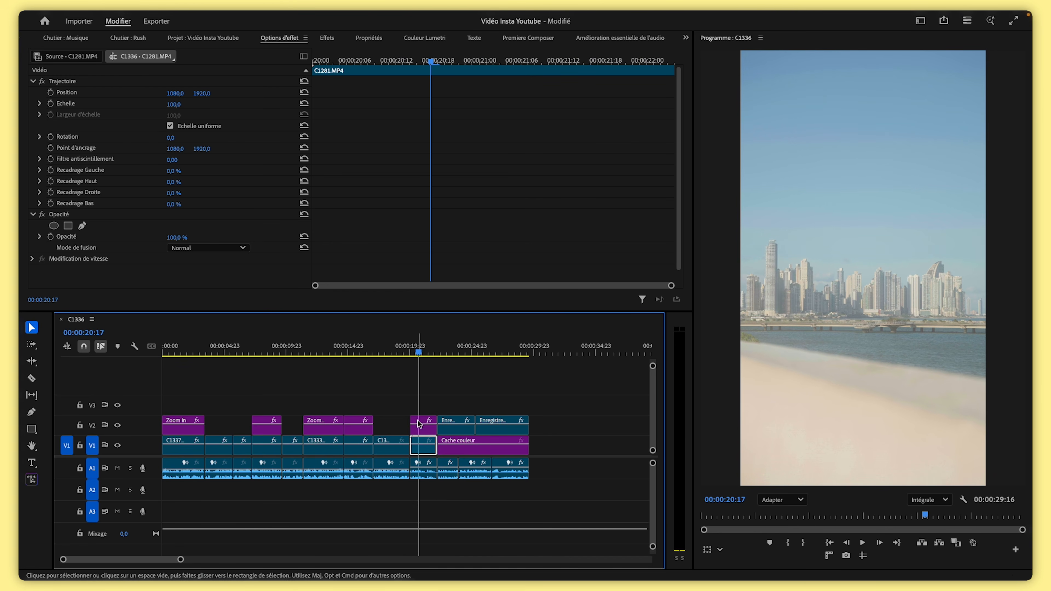
{"action": "left_click", "coordinate": [434, 399]}
{"action": "left_click", "coordinate": [424, 454]}
{"action": "left_click", "coordinate": [327, 38]}
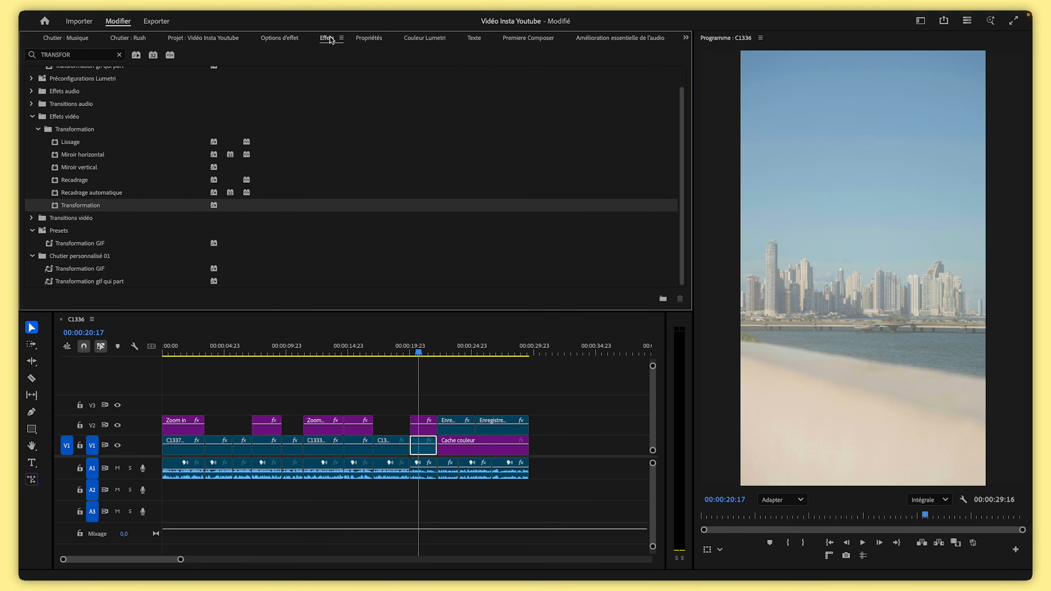
{"action": "left_click", "coordinate": [120, 54]}
{"action": "type", "text": "stab"}
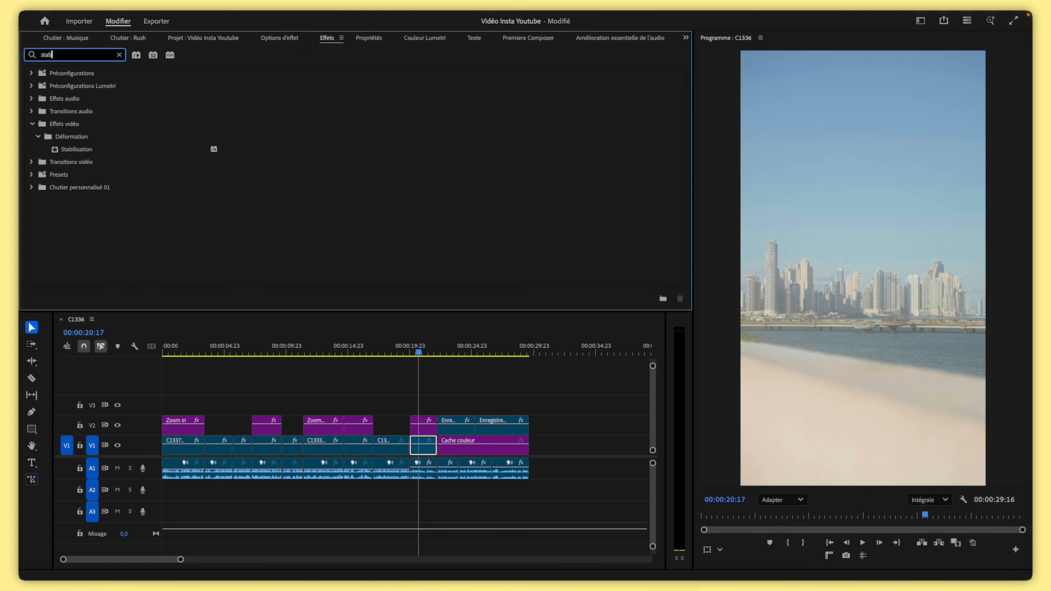
{"action": "left_click_drag", "start_coordinate": [72, 149], "coordinate": [424, 453]}
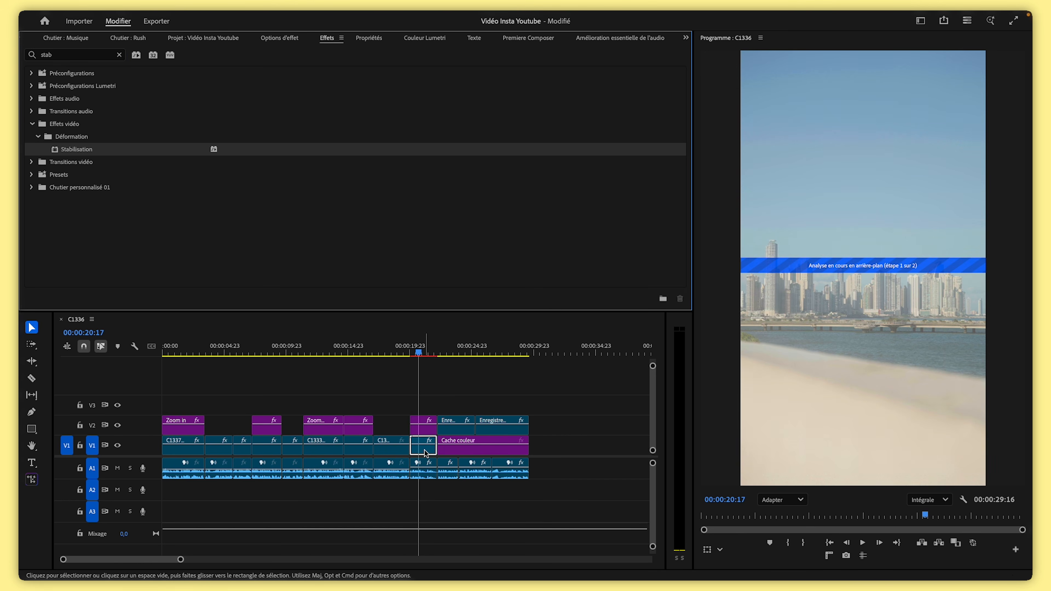
Review the Stabilisation effect's settings, including the advanced options, for the C1281 clip
{"action": "left_click", "coordinate": [279, 38]}
{"action": "scroll", "coordinate": [224, 153], "scroll_direction": "up", "scroll_amount": 2}
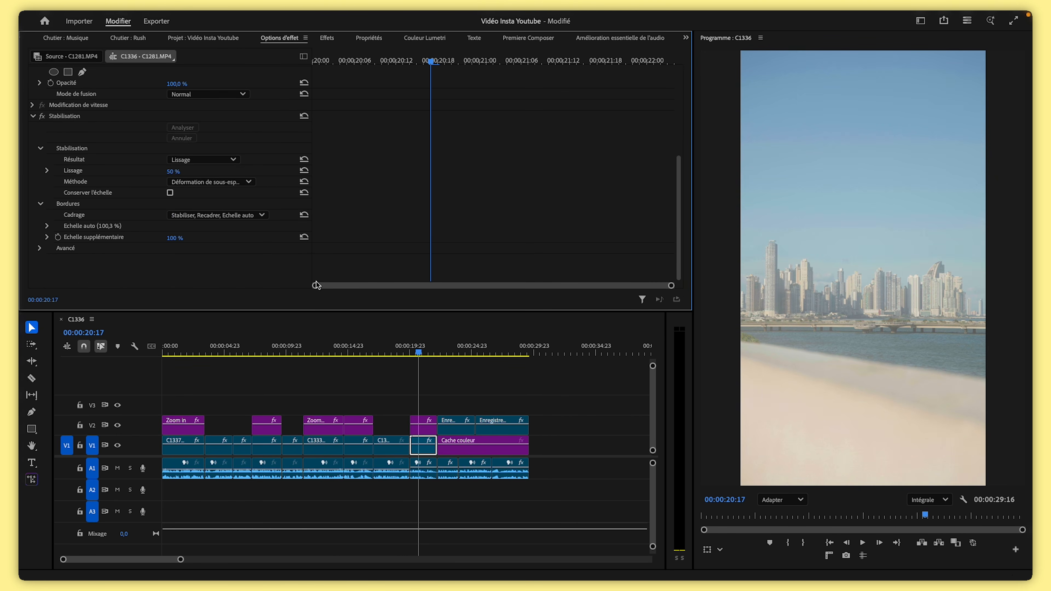
{"action": "left_click", "coordinate": [40, 249]}
{"action": "scroll", "coordinate": [93, 265], "scroll_direction": "down", "scroll_amount": 2}
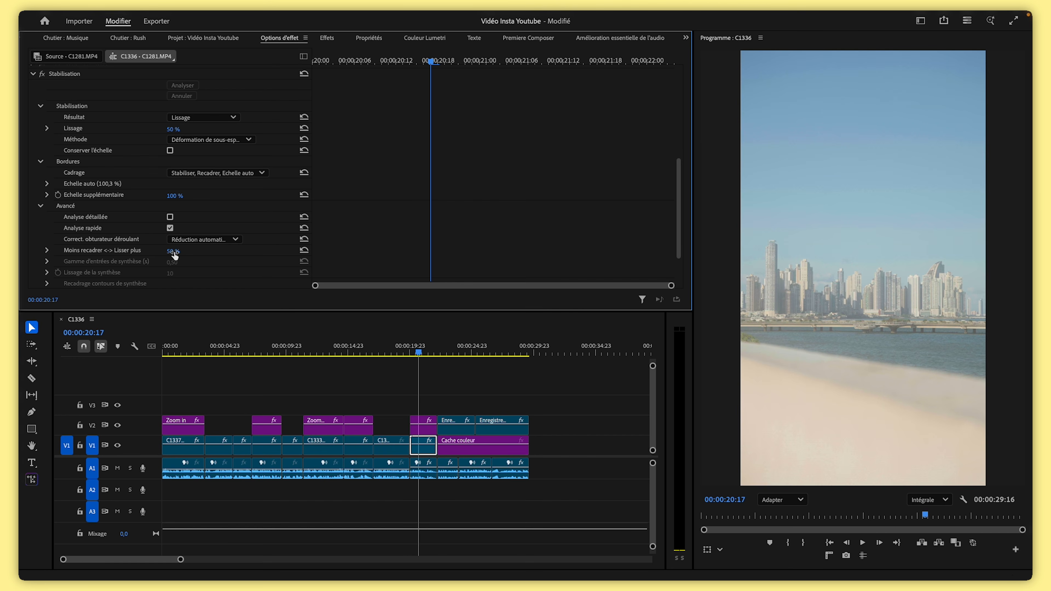
{"action": "scroll", "coordinate": [119, 262], "scroll_direction": "down", "scroll_amount": 3}
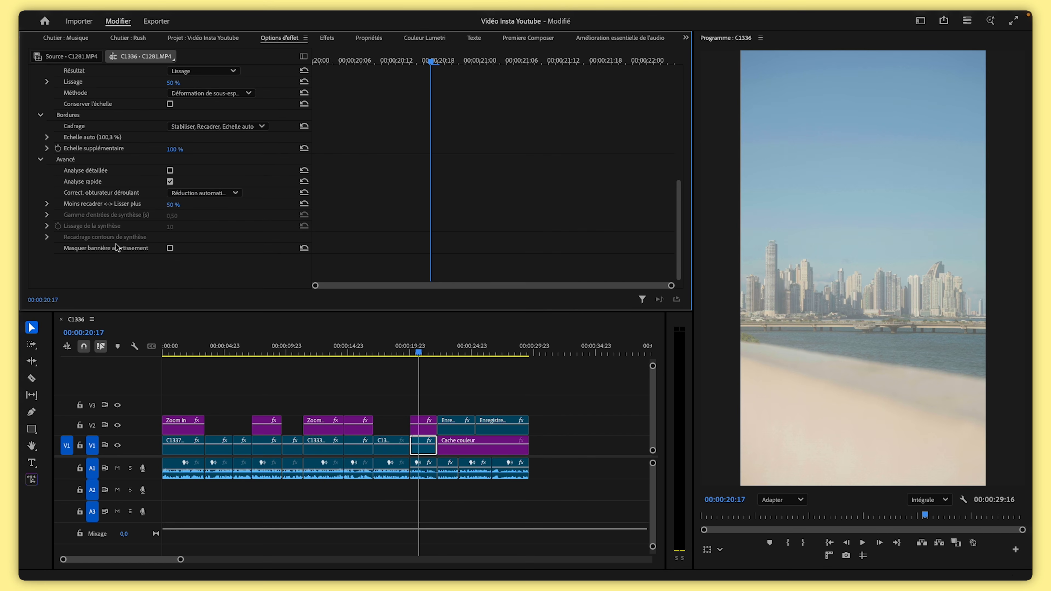
{"action": "scroll", "coordinate": [119, 239], "scroll_direction": "up", "scroll_amount": 7}
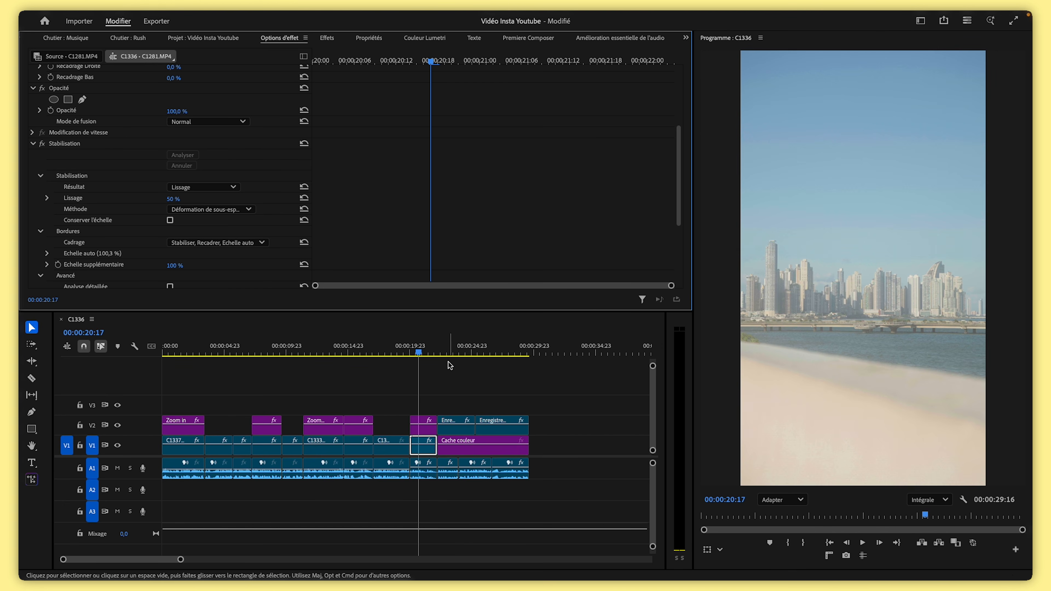
Scrub the playhead through the stabilised C1281 clip around 20 to 21 seconds to check the result
{"action": "left_click", "coordinate": [408, 353]}
{"action": "left_click_drag", "start_coordinate": [417, 354], "coordinate": [424, 354]}
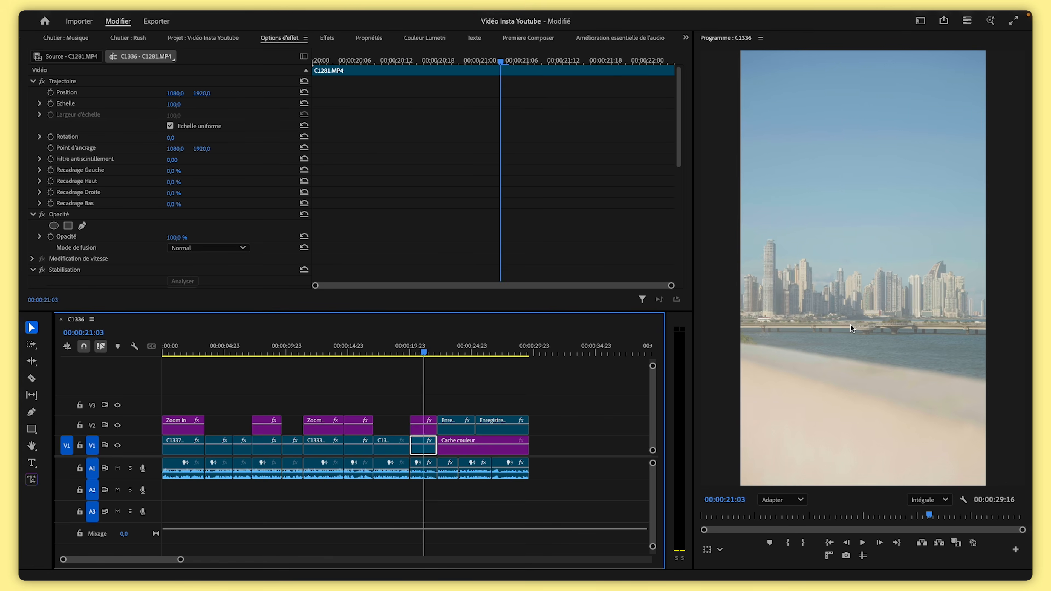
{"action": "left_click", "coordinate": [425, 354]}
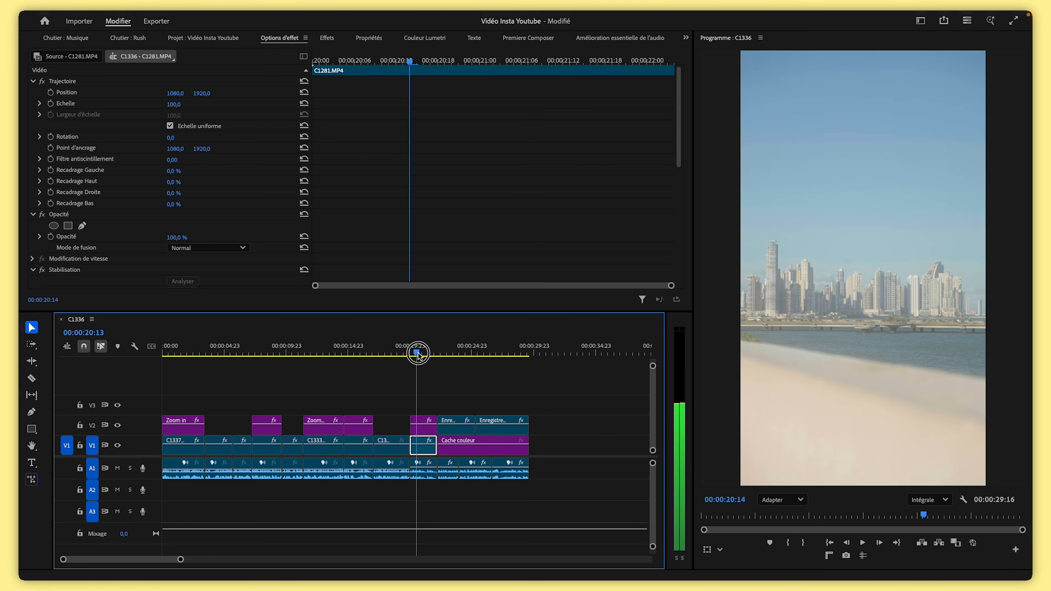
{"action": "left_click_drag", "start_coordinate": [428, 355], "coordinate": [449, 383]}
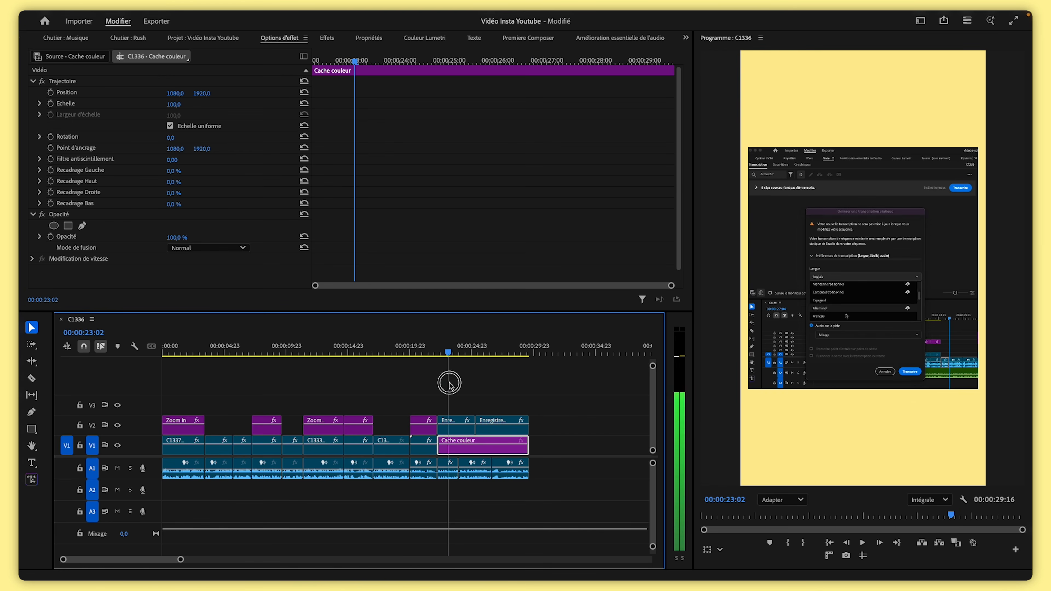
Select the first screen recording clip on V2 at about 23 seconds
{"action": "left_click", "coordinate": [457, 352]}
{"action": "mouse_move", "coordinate": [457, 352]}
{"action": "left_mouse_down"}
{"action": "mouse_move", "coordinate": [445, 355]}
{"action": "mouse_move", "coordinate": [469, 354]}
{"action": "mouse_move", "coordinate": [459, 355]}
{"action": "left_mouse_up"}
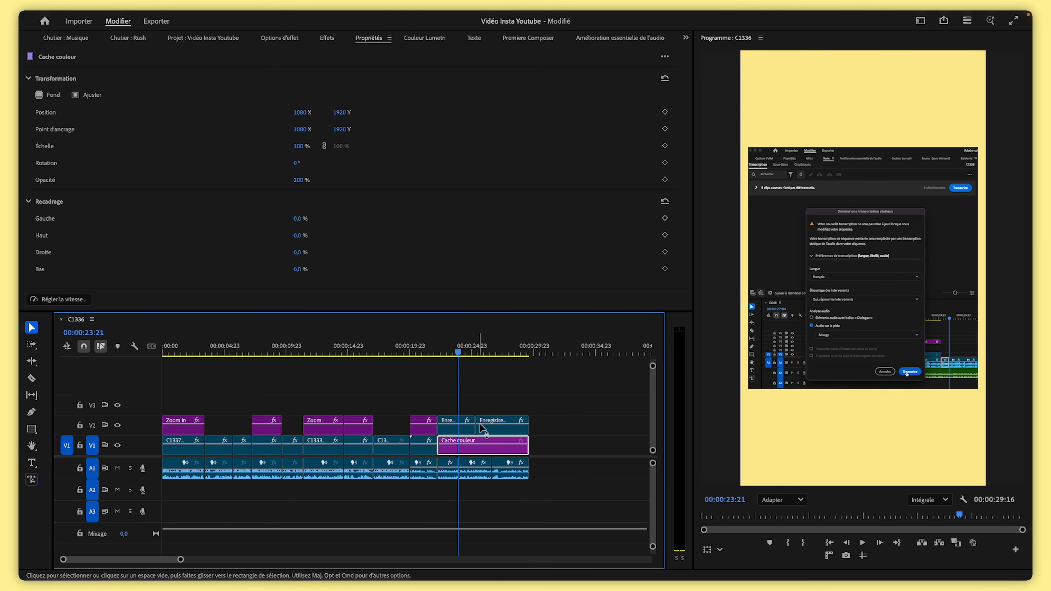
{"action": "left_click", "coordinate": [493, 412]}
{"action": "left_click", "coordinate": [462, 433]}
{"action": "left_click", "coordinate": [480, 433]}
{"action": "left_click", "coordinate": [482, 433]}
{"action": "left_click", "coordinate": [462, 433]}
{"action": "left_click", "coordinate": [488, 433]}
{"action": "left_click", "coordinate": [471, 433]}
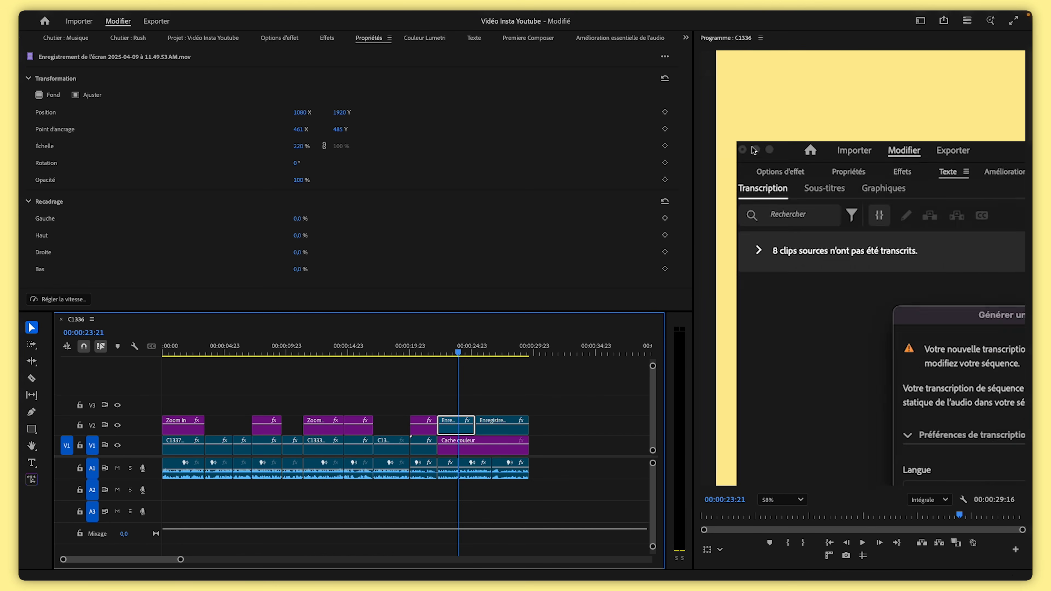
{"action": "scroll", "coordinate": [752, 148], "scroll_direction": "up", "scroll_amount": 5}
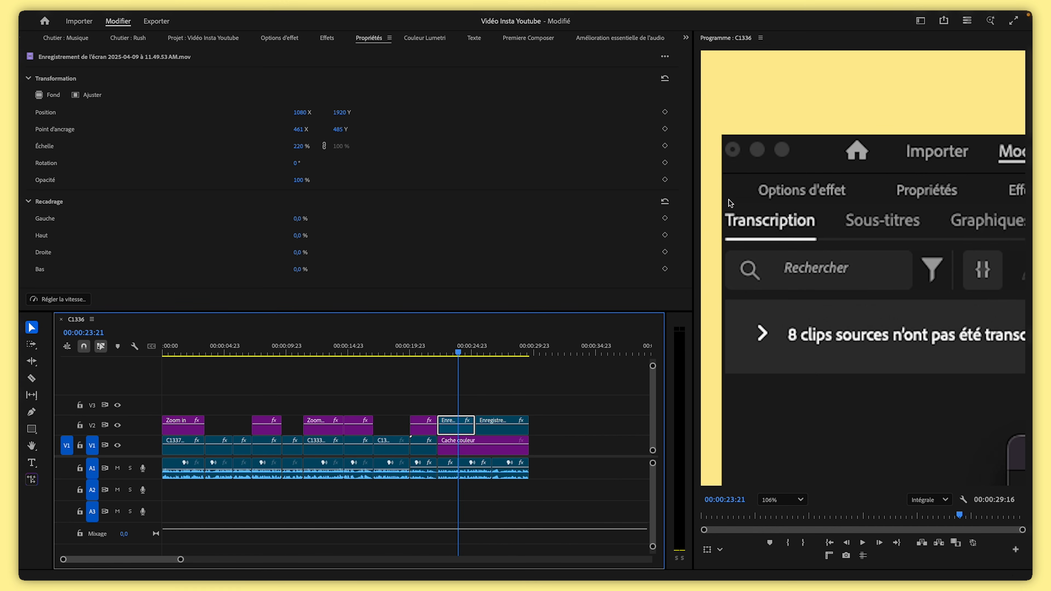
Search the effects for cont and apply Contours bruts to the first screen recording clip on V2
{"action": "left_click", "coordinate": [327, 38]}
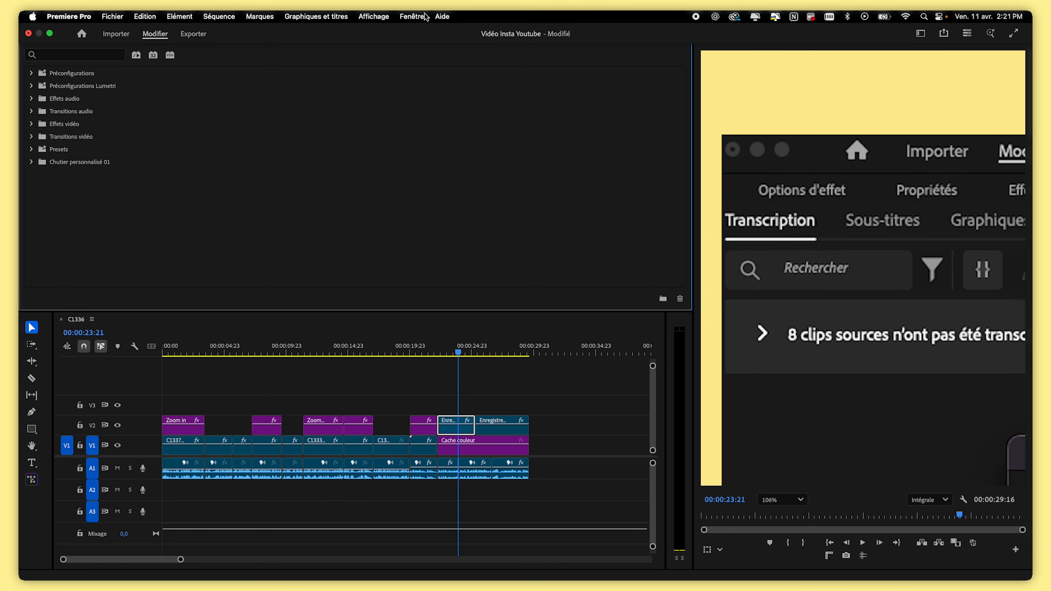
{"action": "left_click", "coordinate": [409, 17]}
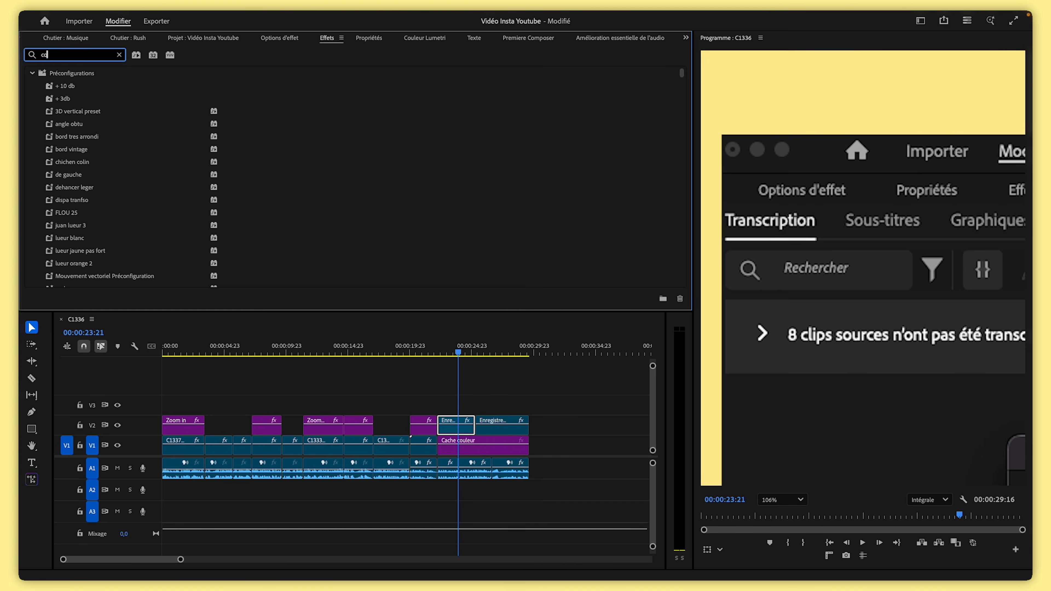
{"action": "key", "text": "BackSpace"}
{"action": "key", "text": "BackSpace"}
{"action": "type", "text": "o"}
{"action": "type", "text": "ont"}
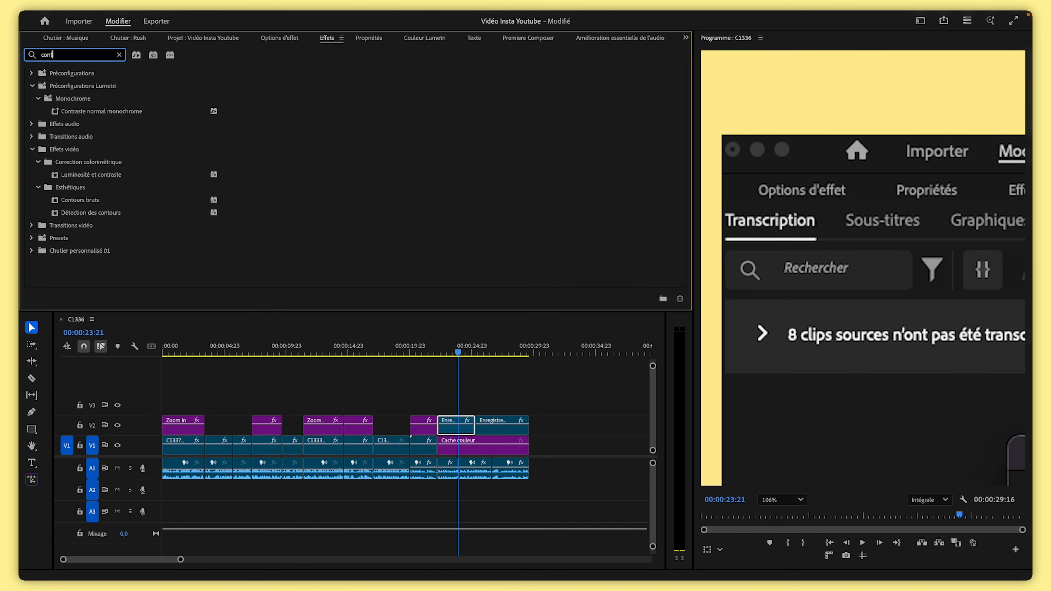
{"action": "left_click_drag", "start_coordinate": [92, 202], "coordinate": [467, 423]}
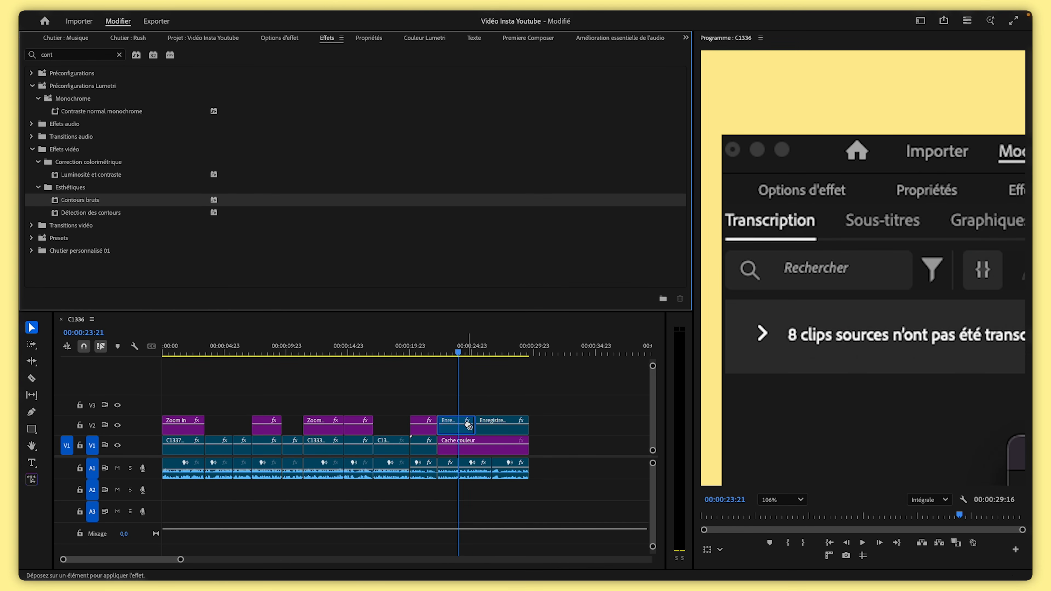
Set Contours bruts to Bordure 47, Netteté du contour 10, Influence fractale 0, Echelle 40 and Complexité 1
{"action": "left_click", "coordinate": [280, 38]}
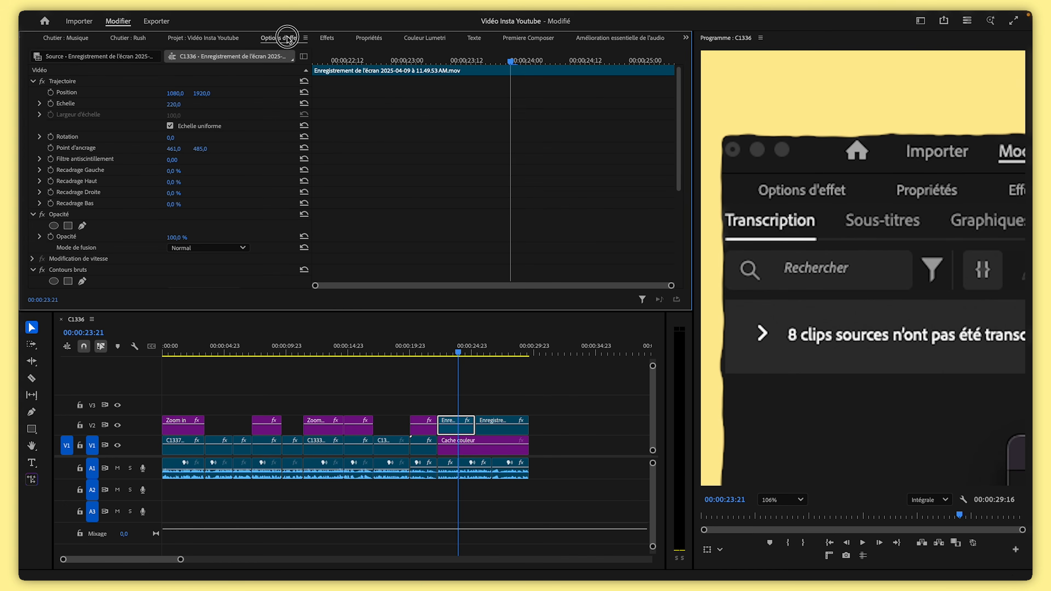
{"action": "scroll", "coordinate": [807, 155], "scroll_direction": "down", "scroll_amount": 2}
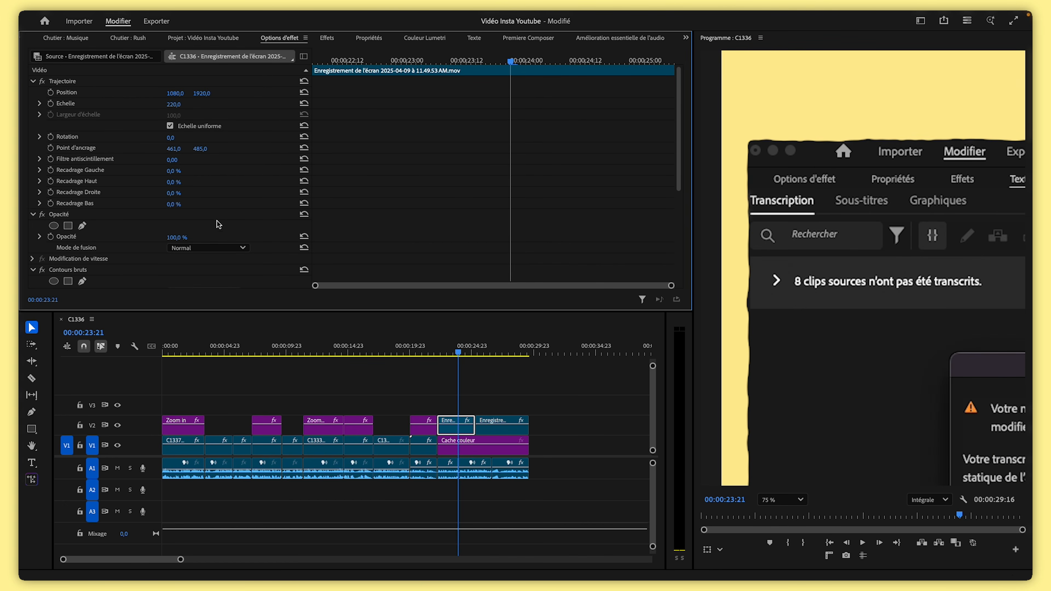
{"action": "scroll", "coordinate": [218, 223], "scroll_direction": "down", "scroll_amount": 5}
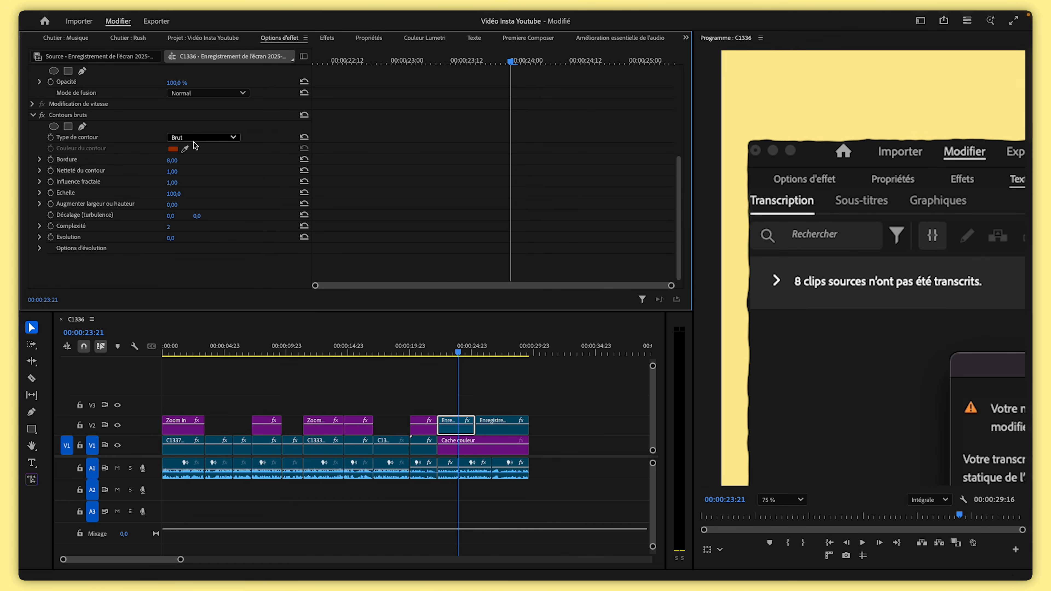
{"action": "scroll", "coordinate": [803, 188], "scroll_direction": "down", "scroll_amount": 1}
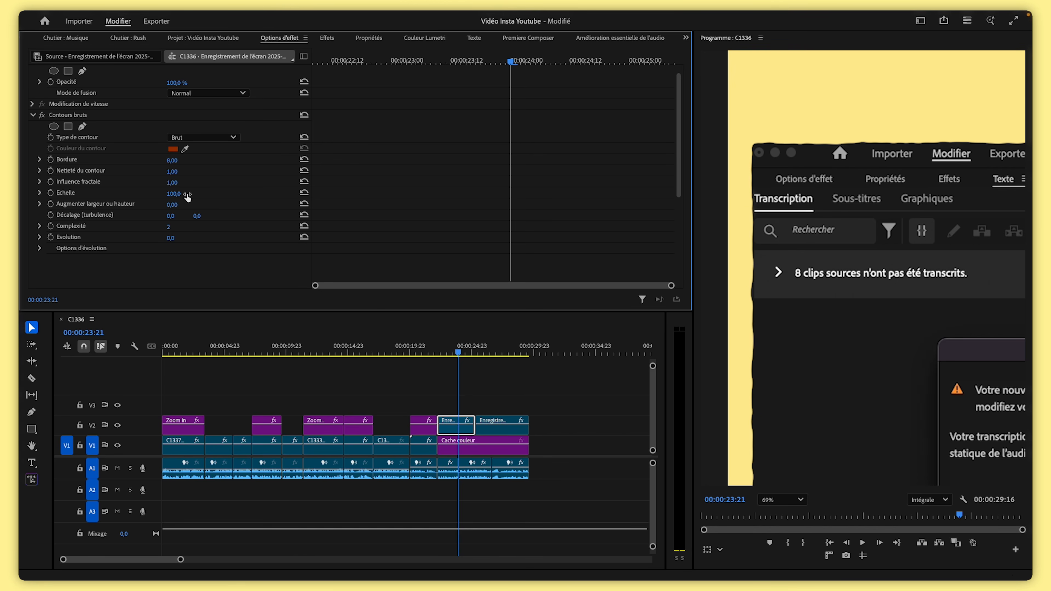
{"action": "left_click_drag", "start_coordinate": [171, 229], "coordinate": [164, 228]}
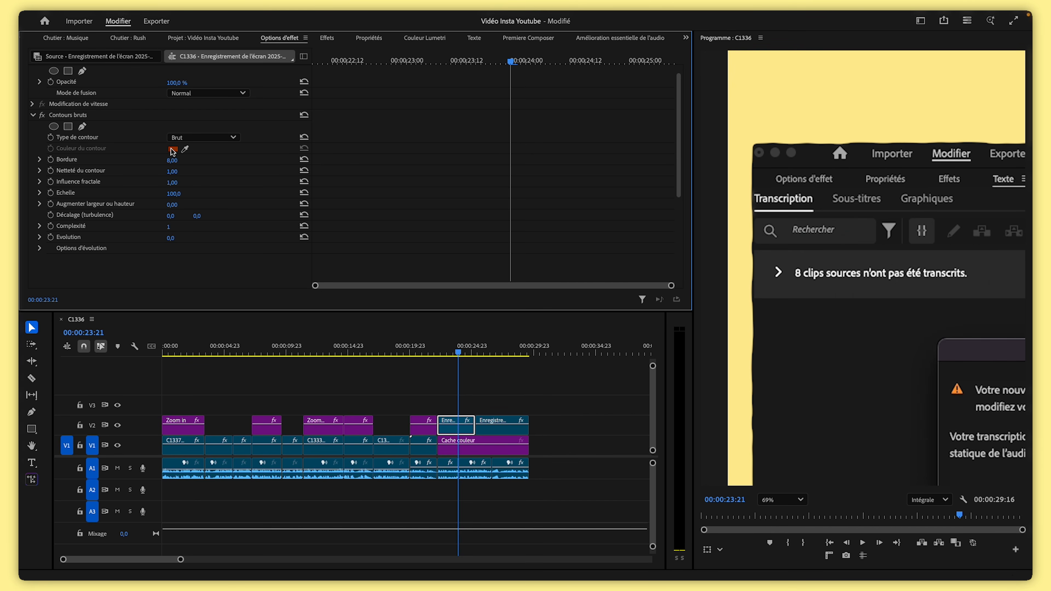
{"action": "left_click_drag", "start_coordinate": [173, 161], "coordinate": [140, 195]}
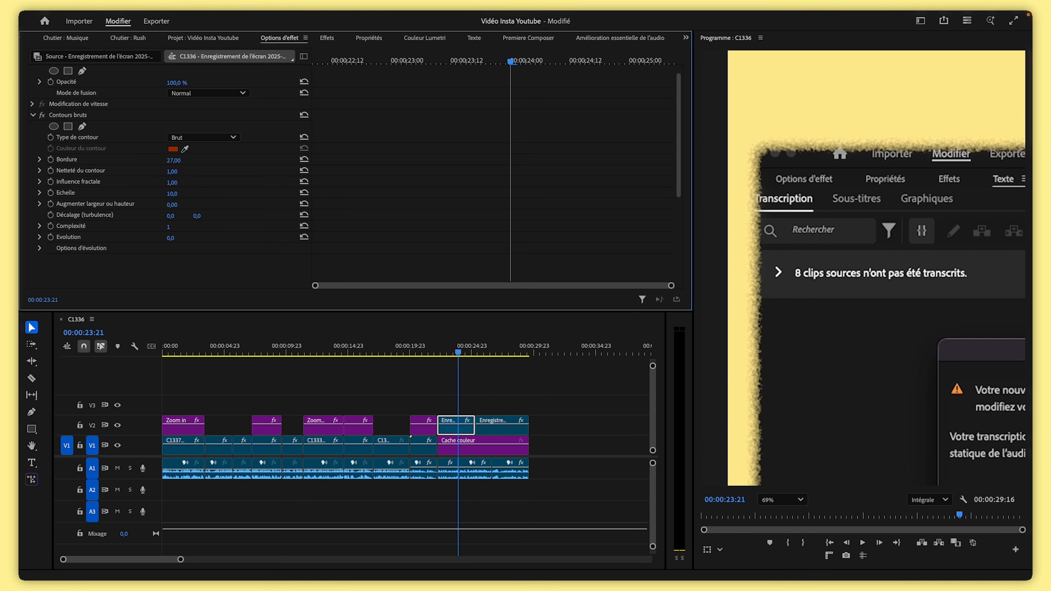
{"action": "left_click_drag", "start_coordinate": [172, 182], "coordinate": [164, 182]}
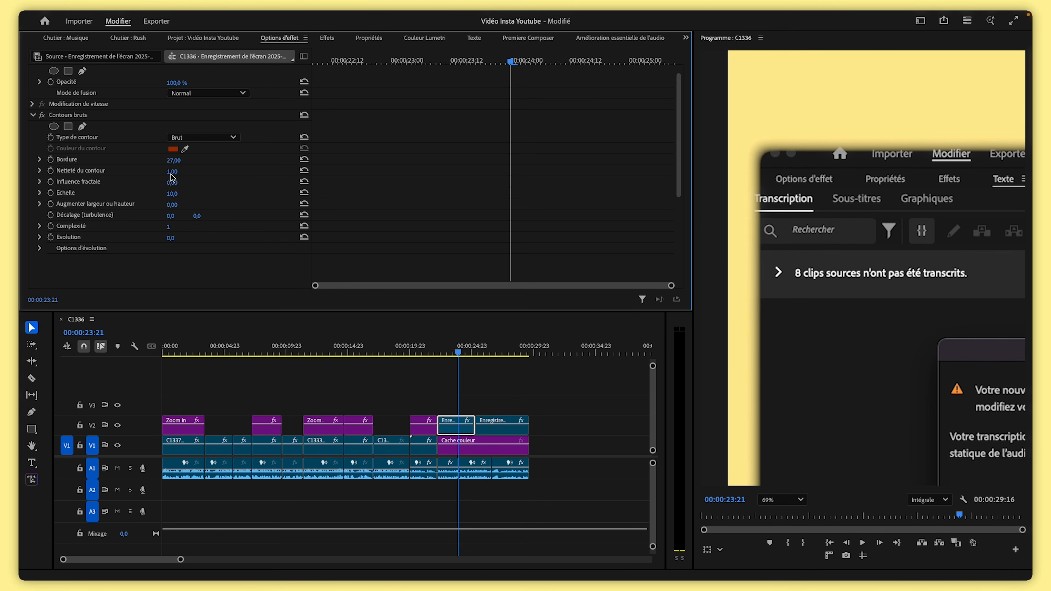
{"action": "left_click_drag", "start_coordinate": [173, 175], "coordinate": [178, 175]}
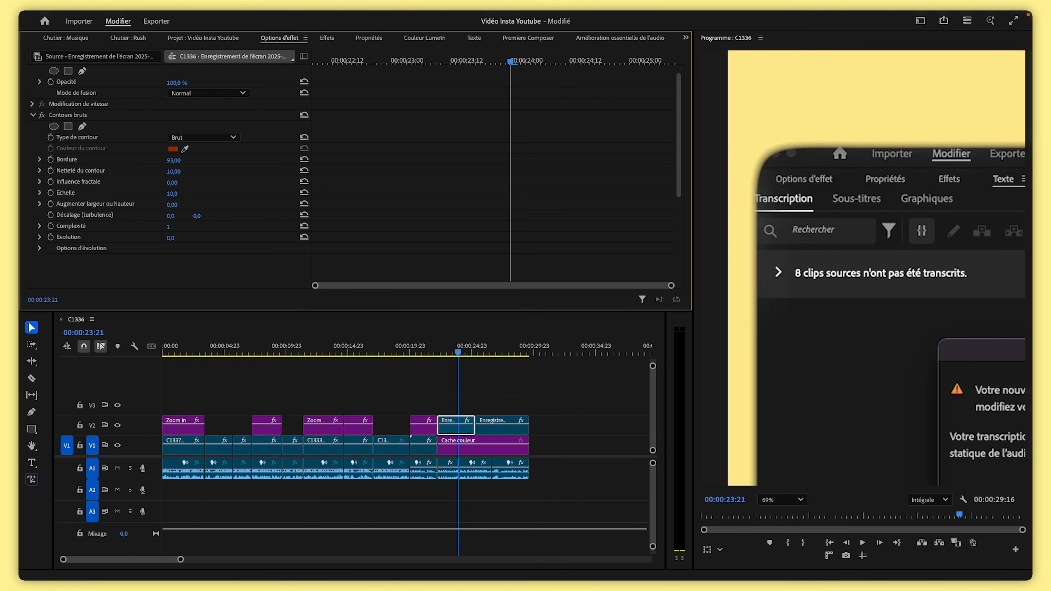
{"action": "left_click_drag", "start_coordinate": [173, 160], "coordinate": [161, 160]}
{"action": "left_click_drag", "start_coordinate": [170, 239], "coordinate": [170, 239]}
{"action": "left_click_drag", "start_coordinate": [173, 160], "coordinate": [179, 160]}
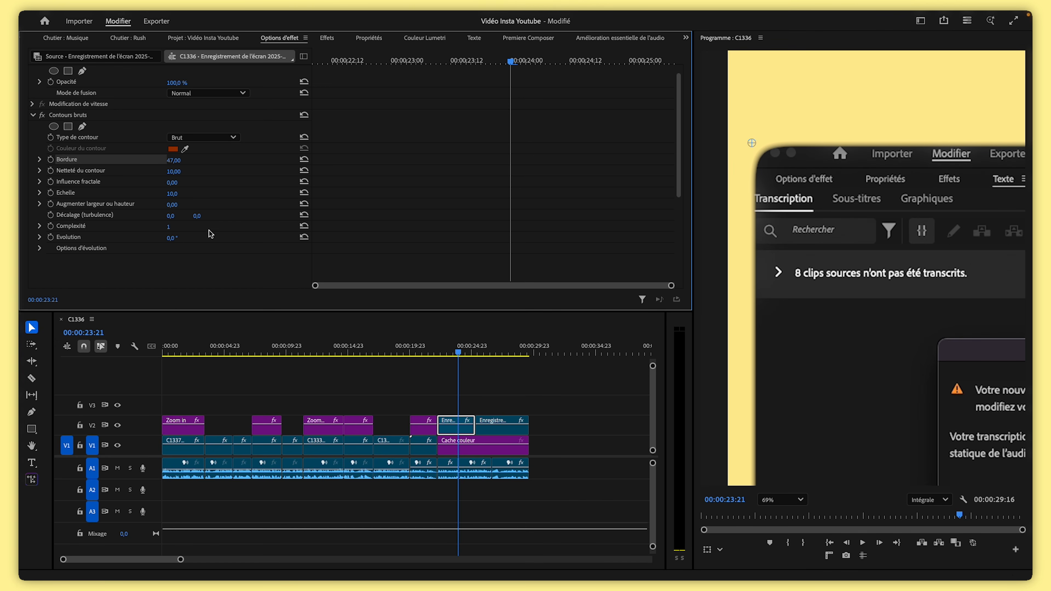
{"action": "left_click_drag", "start_coordinate": [172, 193], "coordinate": [198, 201]}
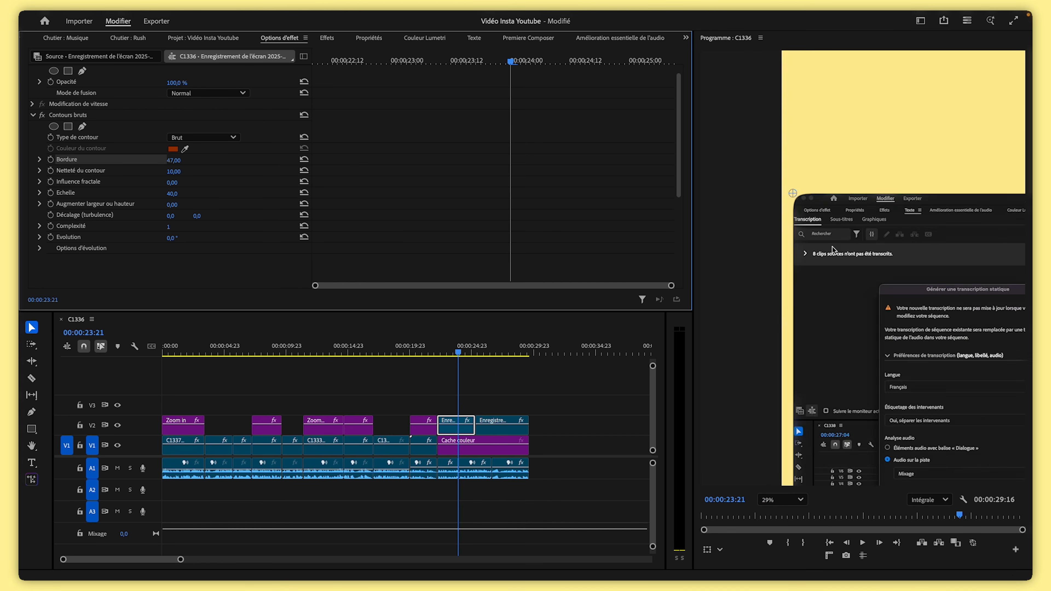
Fit the program monitor view and inspect the screen recording clips on V2 around 24 to 26 seconds
{"action": "left_click", "coordinate": [789, 499]}
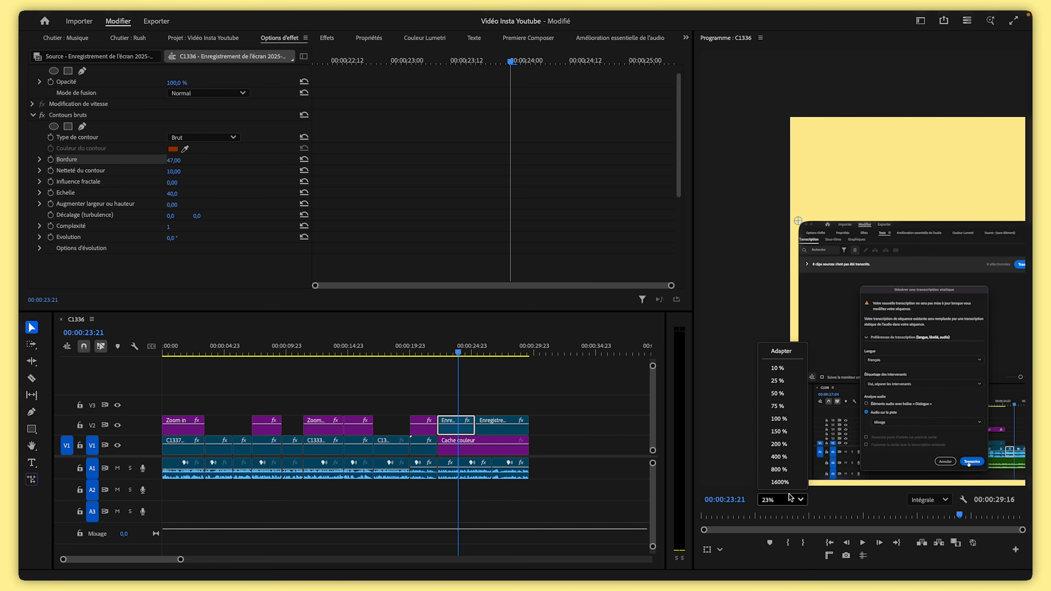
{"action": "left_click", "coordinate": [801, 352]}
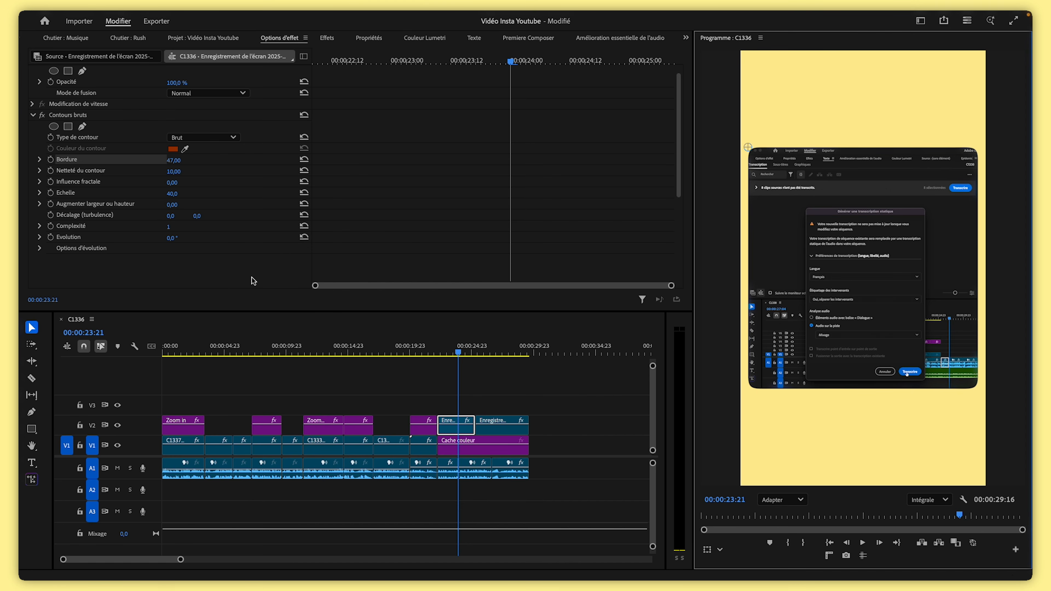
{"action": "left_click", "coordinate": [112, 119]}
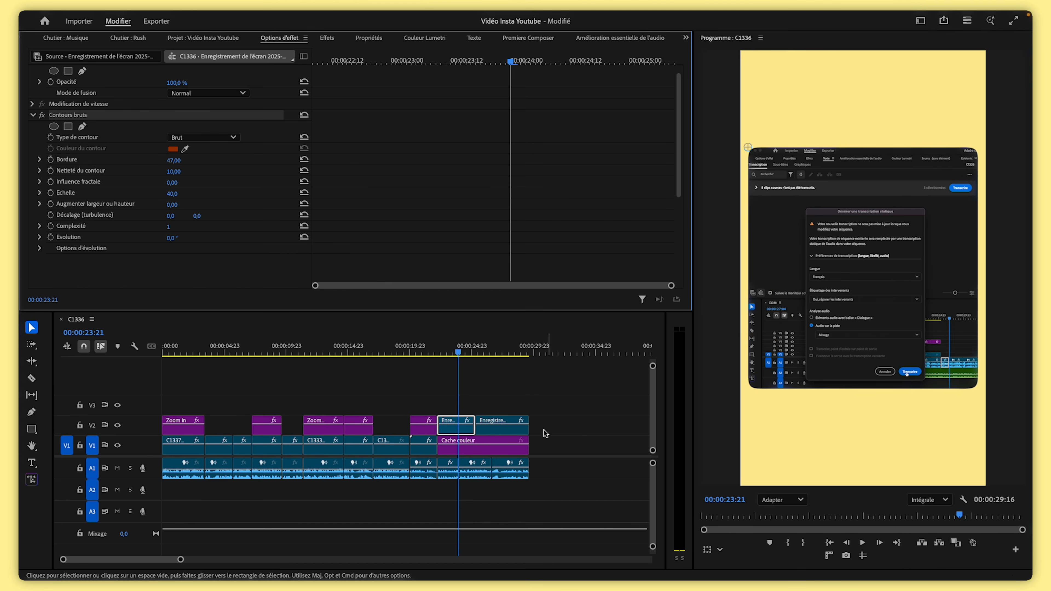
{"action": "left_click", "coordinate": [506, 360]}
{"action": "left_click", "coordinate": [490, 357]}
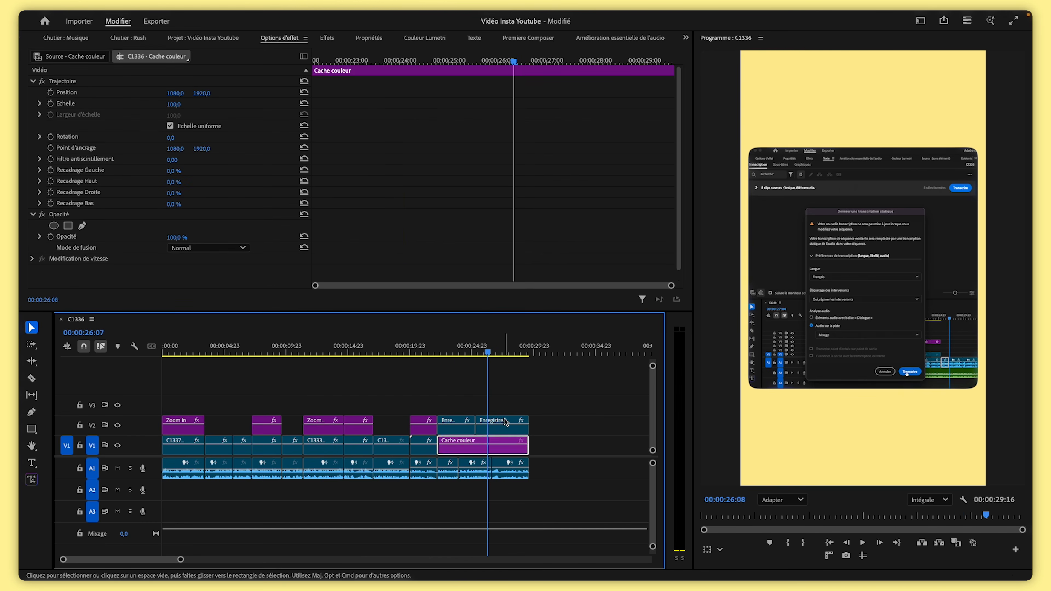
{"action": "left_click", "coordinate": [506, 422]}
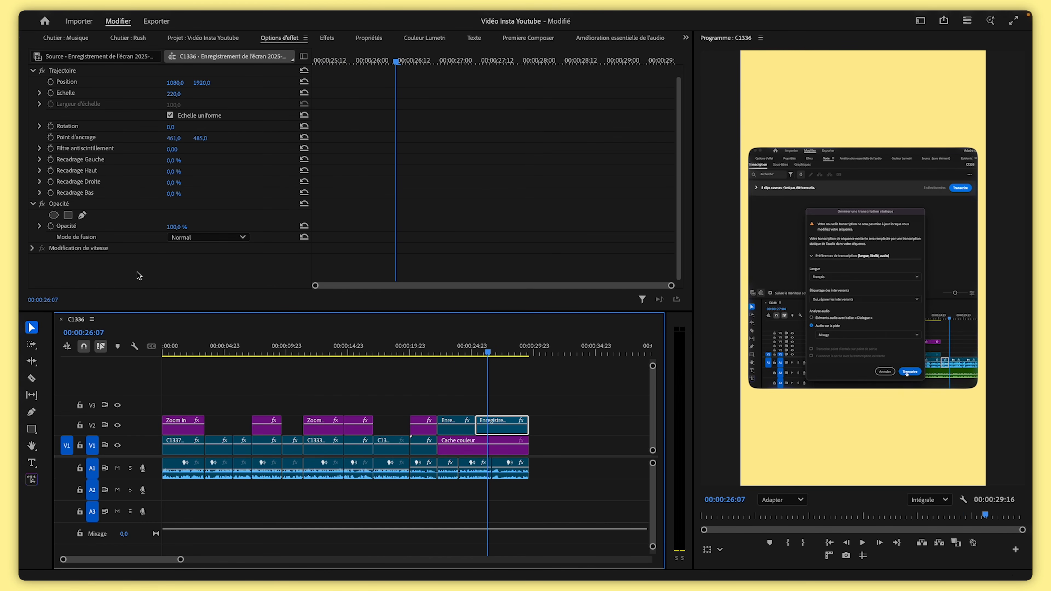
{"action": "left_click_drag", "start_coordinate": [483, 351], "coordinate": [466, 354]}
{"action": "left_click", "coordinate": [460, 429]}
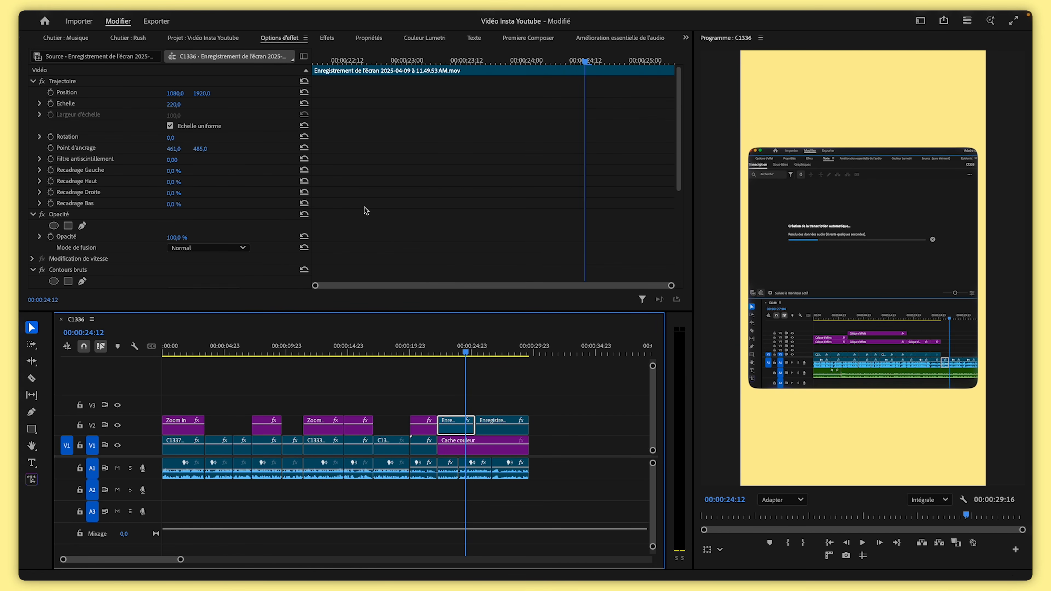
{"action": "scroll", "coordinate": [366, 211], "scroll_direction": "down", "scroll_amount": 5}
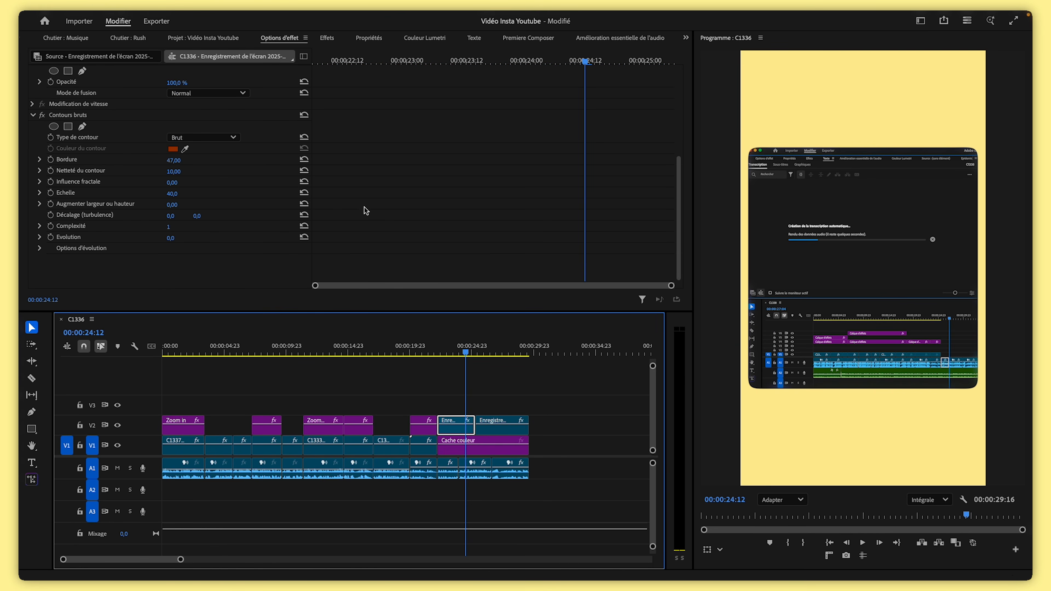
{"action": "right_click", "coordinate": [76, 118]}
{"action": "left_click", "coordinate": [130, 140]}
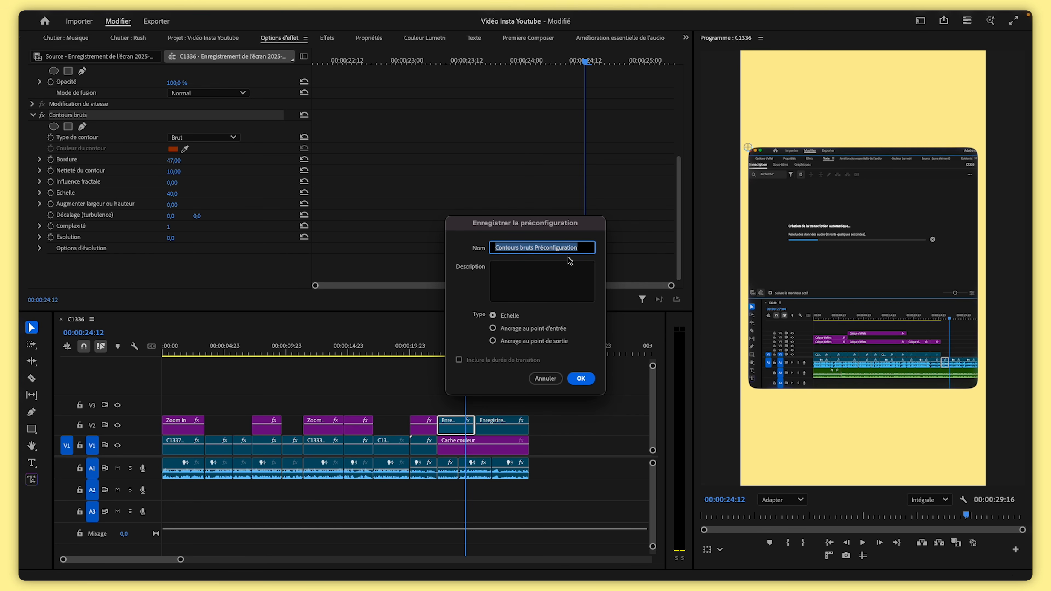
{"action": "left_click", "coordinate": [546, 379]}
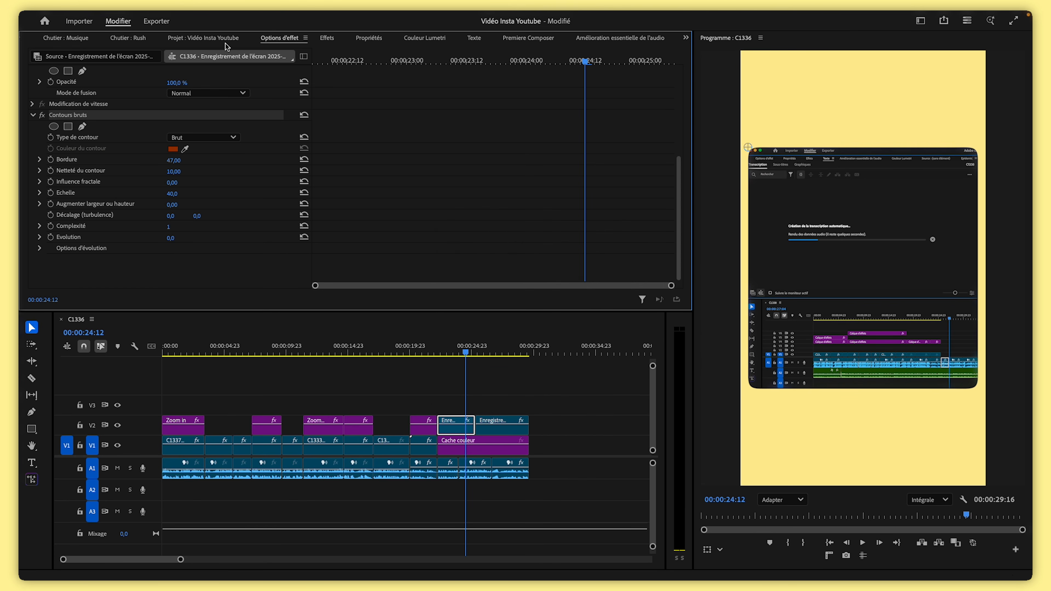
Search the effects for ombre and apply Ombre portée to the first screen recording clip on V2
{"action": "left_click", "coordinate": [331, 38]}
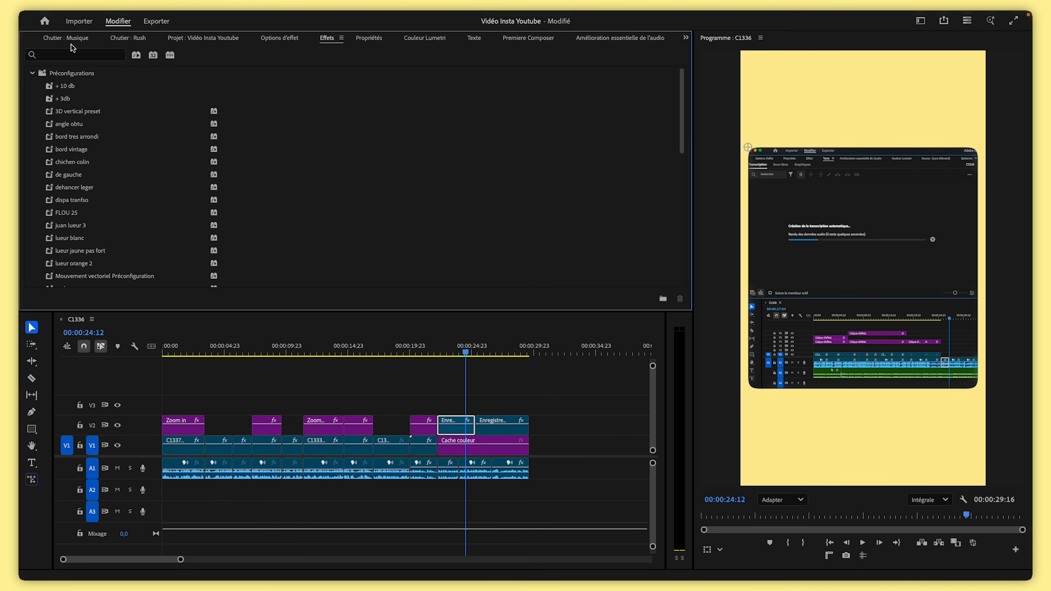
{"action": "left_click", "coordinate": [64, 54]}
{"action": "type", "text": "ombre"}
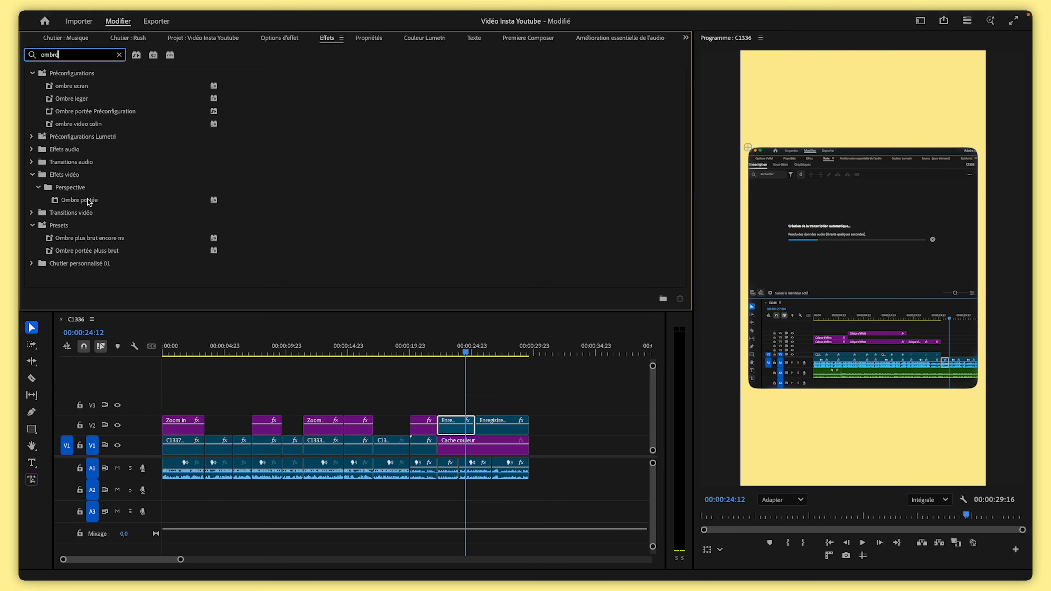
{"action": "mouse_move", "coordinate": [82, 203]}
{"action": "left_mouse_down"}
{"action": "mouse_move", "coordinate": [240, 249]}
{"action": "mouse_move", "coordinate": [448, 393]}
{"action": "mouse_move", "coordinate": [455, 426]}
{"action": "left_mouse_up"}
{"action": "left_click", "coordinate": [285, 41]}
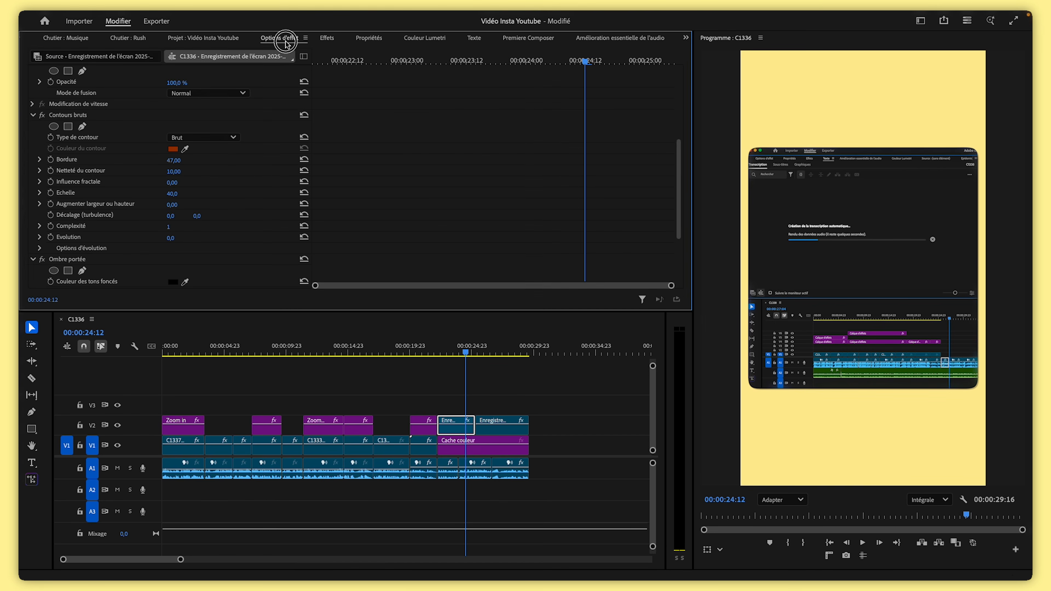
Set the Ombre portée opacity to 100 %, distance to 0 and softness (Lissage) to about 68
{"action": "scroll", "coordinate": [244, 193], "scroll_direction": "down", "scroll_amount": 5}
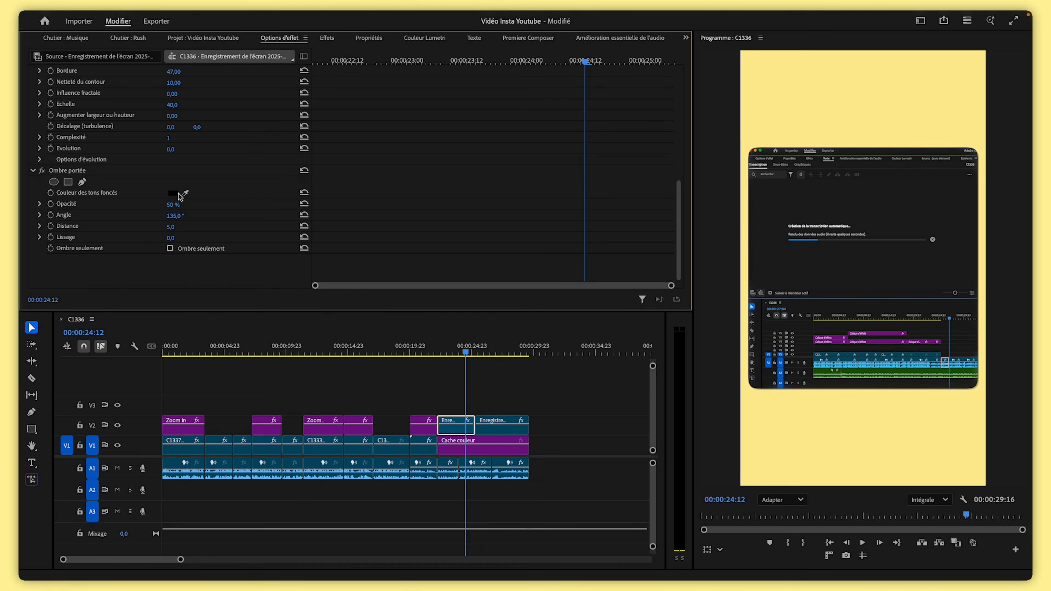
{"action": "left_click_drag", "start_coordinate": [173, 208], "coordinate": [194, 208]}
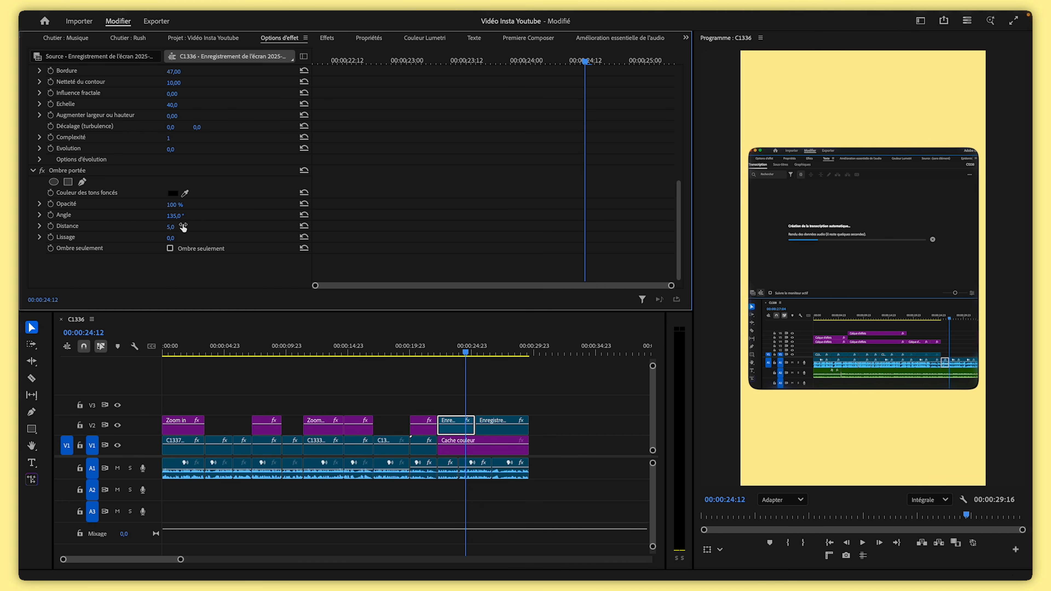
{"action": "left_click_drag", "start_coordinate": [180, 232], "coordinate": [270, 226]}
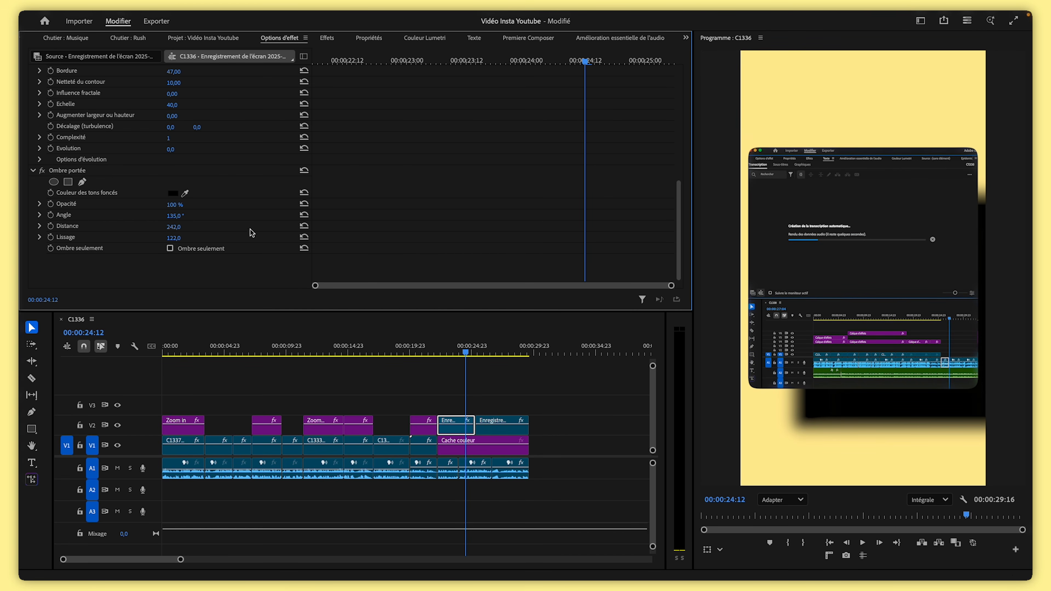
{"action": "left_click", "coordinate": [304, 226]}
{"action": "mouse_move", "coordinate": [171, 227]}
{"action": "left_mouse_down"}
{"action": "mouse_move", "coordinate": [158, 237]}
{"action": "mouse_move", "coordinate": [174, 238]}
{"action": "left_mouse_up"}
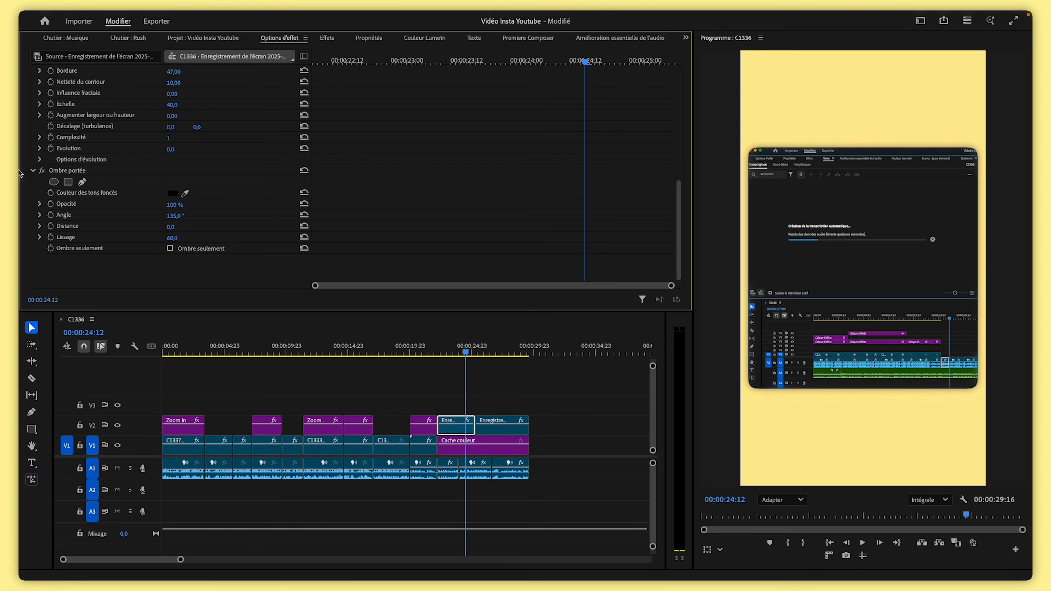
Toggle the Ombre portée effect off and on to compare the screen recording with and without shadow
{"action": "left_click", "coordinate": [42, 171]}
{"action": "left_click", "coordinate": [42, 171]}
{"action": "left_click", "coordinate": [42, 170]}
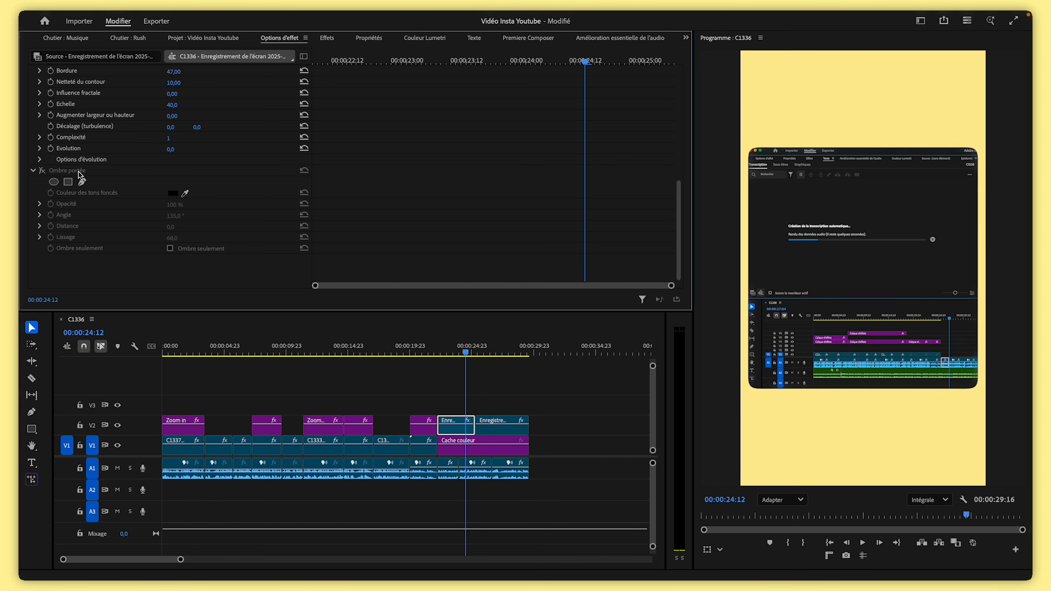
{"action": "left_click", "coordinate": [42, 171]}
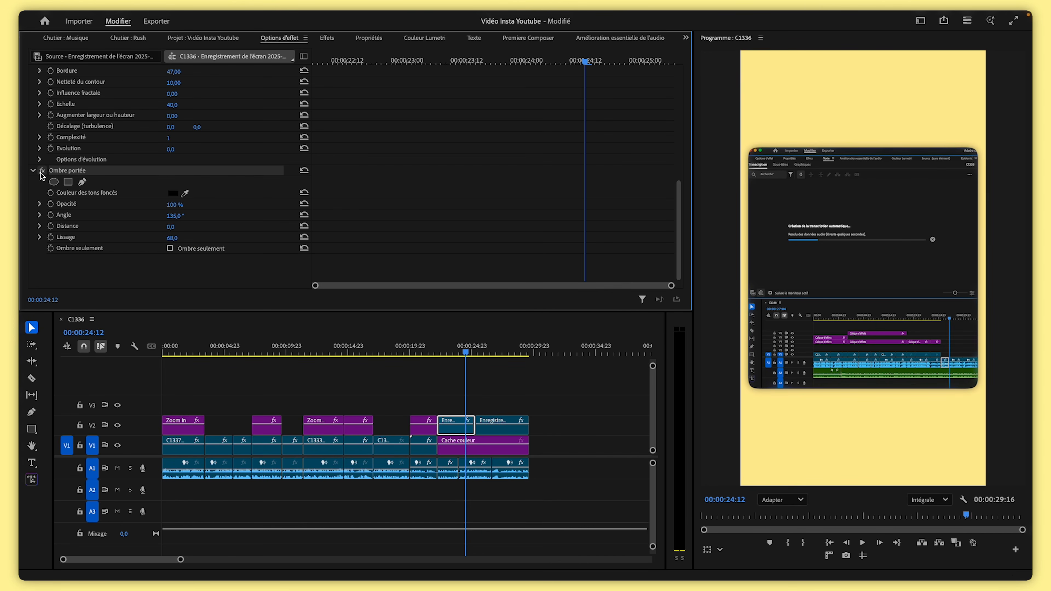
Copy the Ombre portée effect and paste it onto the second screen recording clip on V2
{"action": "left_click", "coordinate": [41, 173]}
{"action": "left_click", "coordinate": [42, 173]}
{"action": "left_click", "coordinate": [106, 265]}
{"action": "left_click", "coordinate": [81, 173]}
{"action": "left_click", "coordinate": [491, 351]}
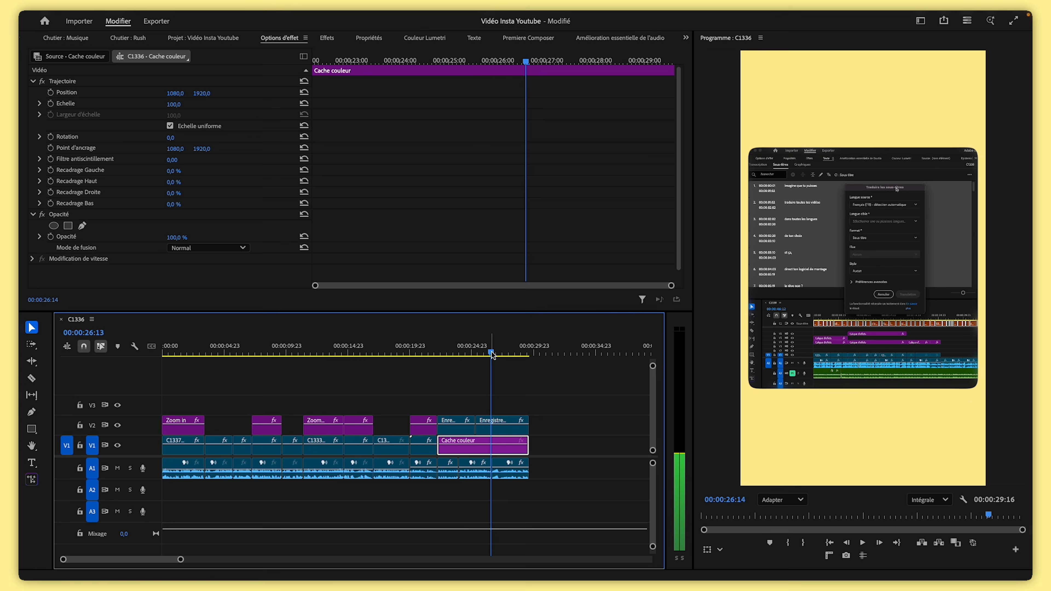
{"action": "left_click", "coordinate": [505, 427]}
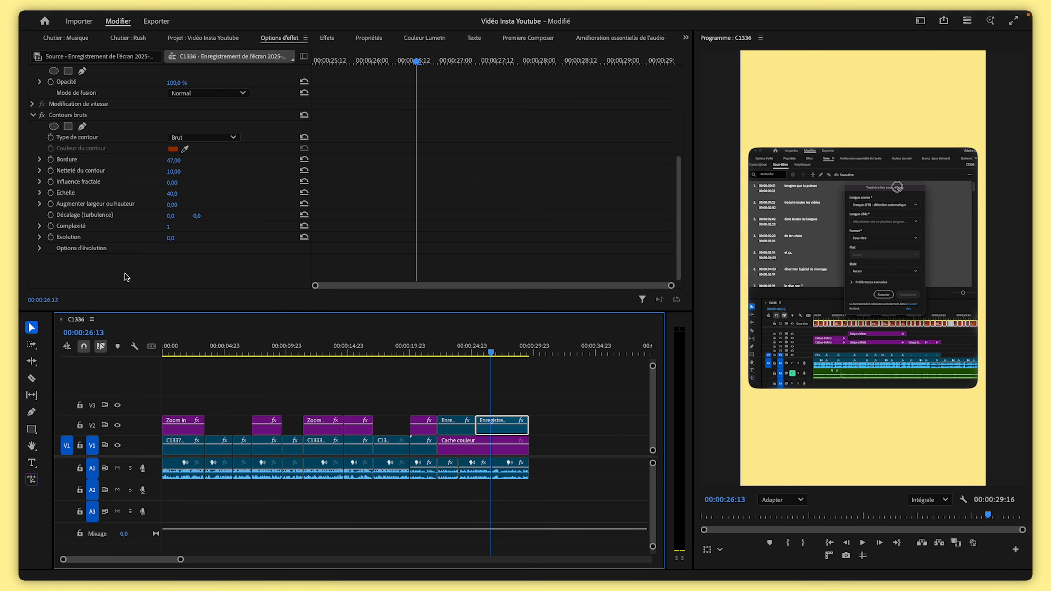
{"action": "key", "text": "super+v"}
Open the Musique bin and place the new day - 84bpm track on A2 at the sequence start
{"action": "left_click_drag", "start_coordinate": [491, 351], "coordinate": [103, 363]}
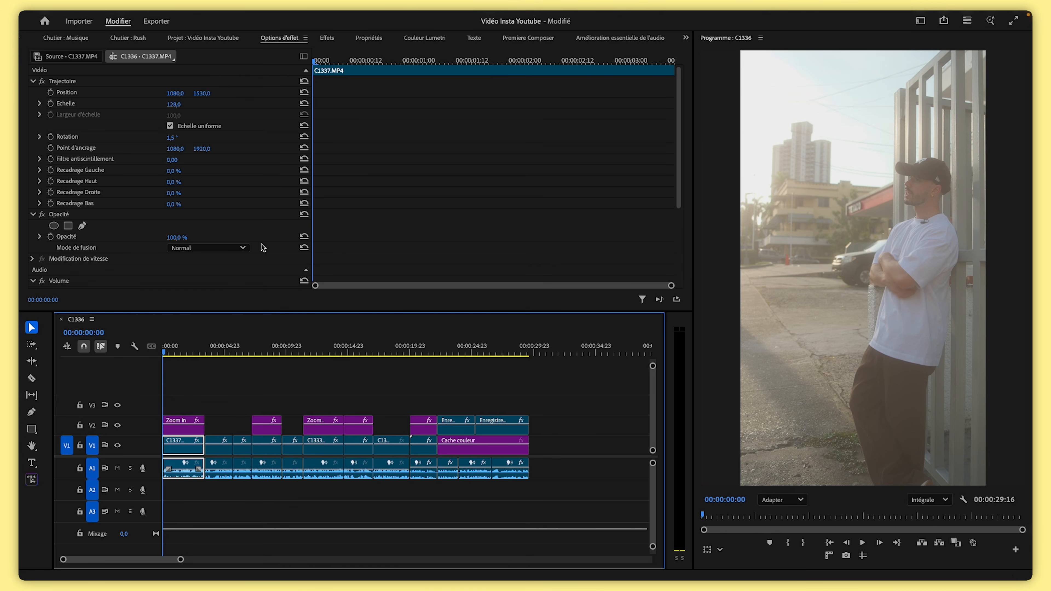
{"action": "left_click", "coordinate": [235, 40]}
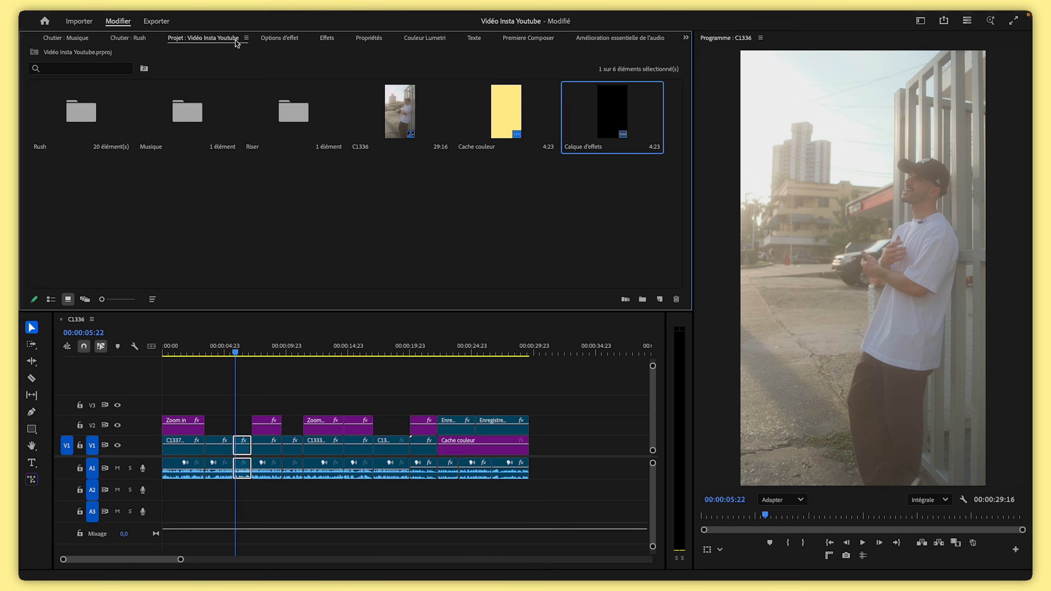
{"action": "left_click", "coordinate": [304, 228]}
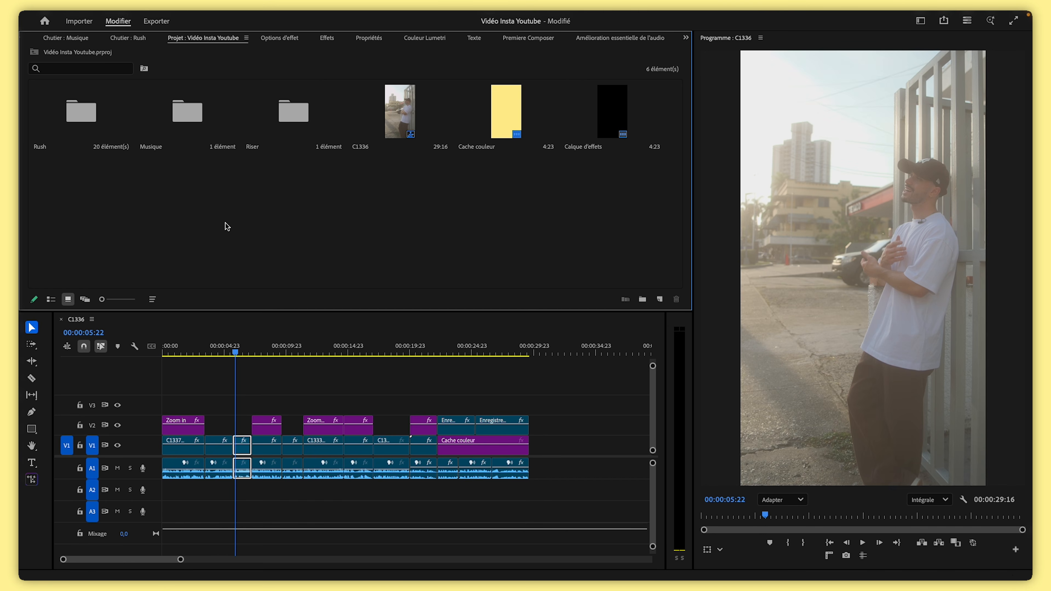
{"action": "double_click", "coordinate": [199, 112]}
{"action": "left_click", "coordinate": [73, 118]}
{"action": "left_click_drag", "start_coordinate": [71, 114], "coordinate": [162, 490]}
Play back the start of the sequence with the music
{"action": "left_click_drag", "start_coordinate": [177, 559], "coordinate": [222, 560]}
{"action": "left_click_drag", "start_coordinate": [202, 351], "coordinate": [98, 364]}
{"action": "key", "text": "space"}
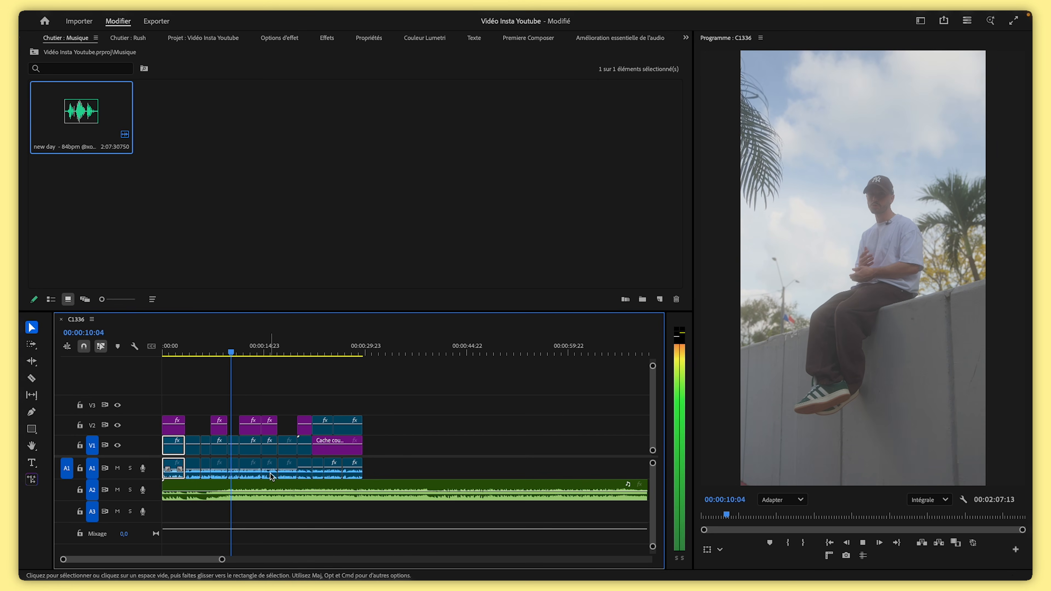
{"action": "key", "text": "space"}
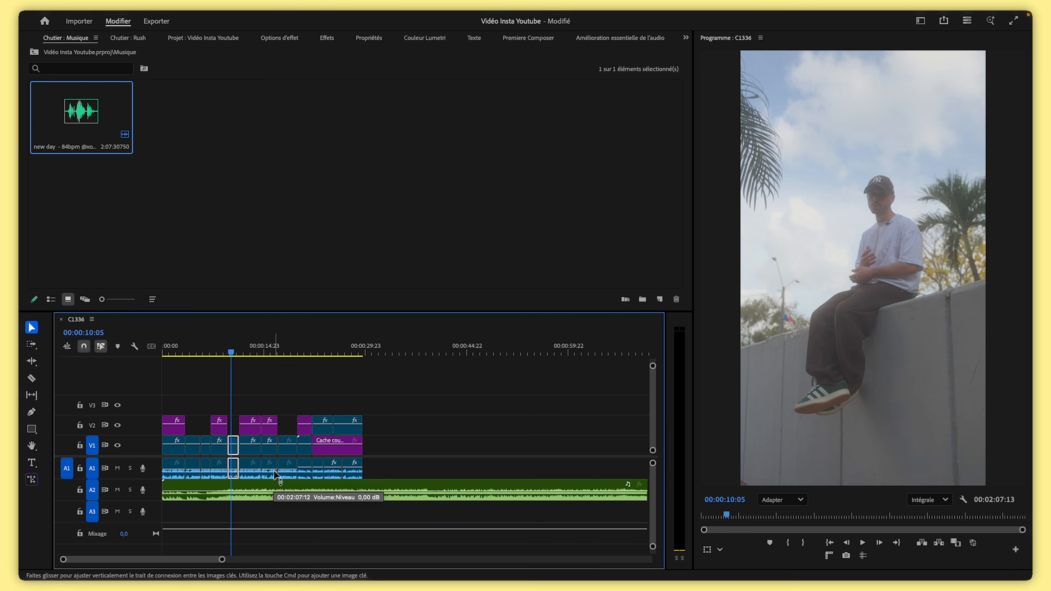
Set the music clip's volume level to -20 dB
{"action": "left_click", "coordinate": [252, 488]}
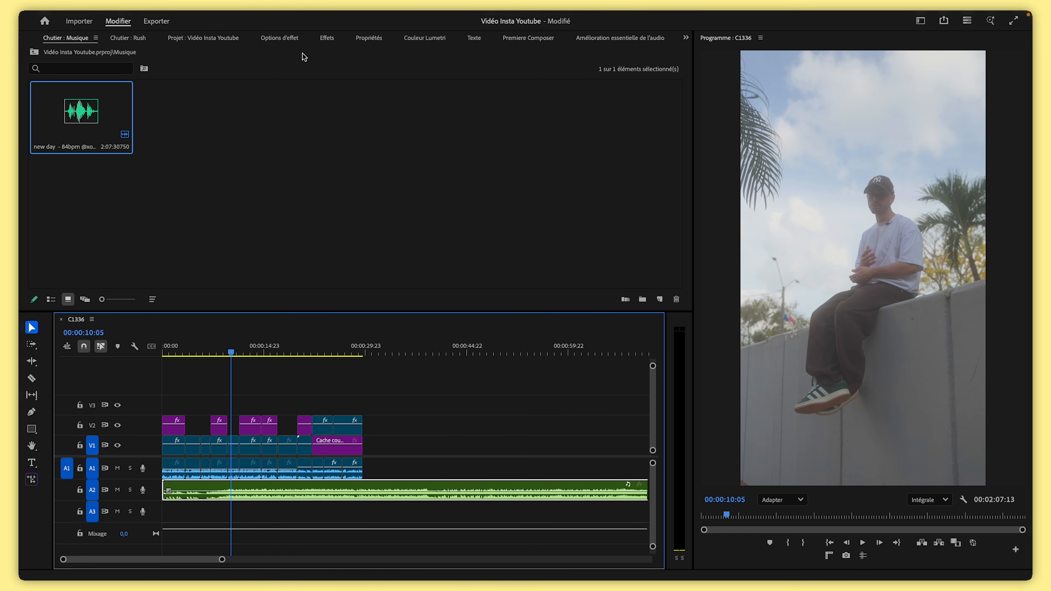
{"action": "left_click", "coordinate": [281, 38]}
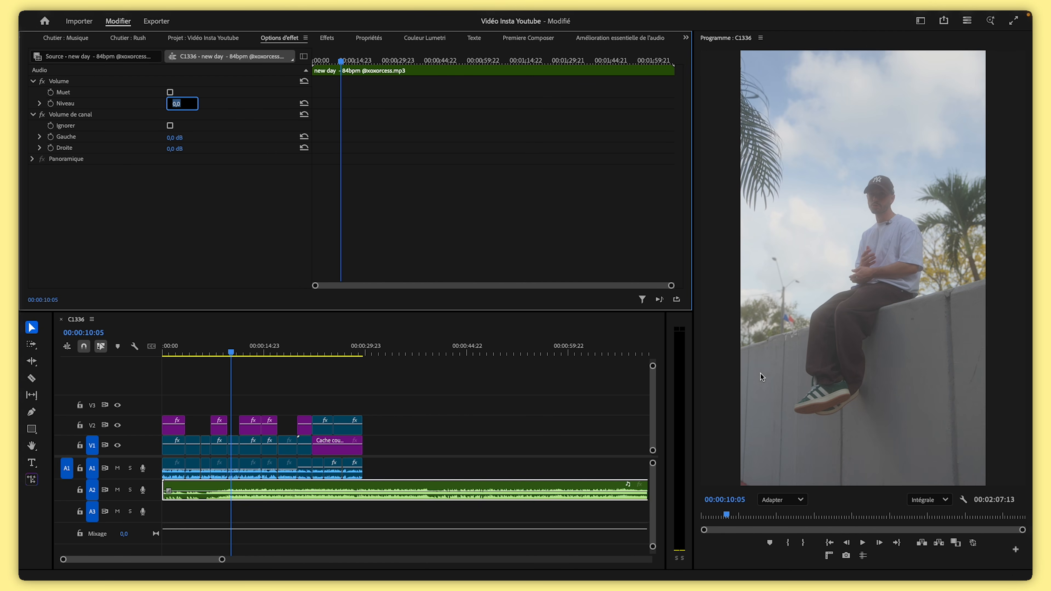
{"action": "type", "text": "-20"}
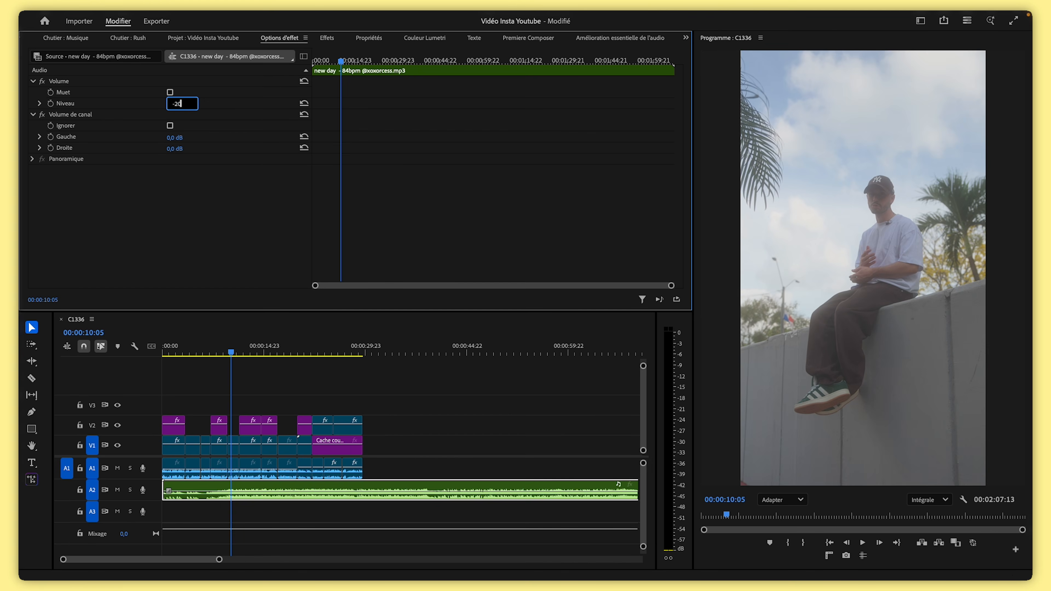
{"action": "key", "text": "Return"}
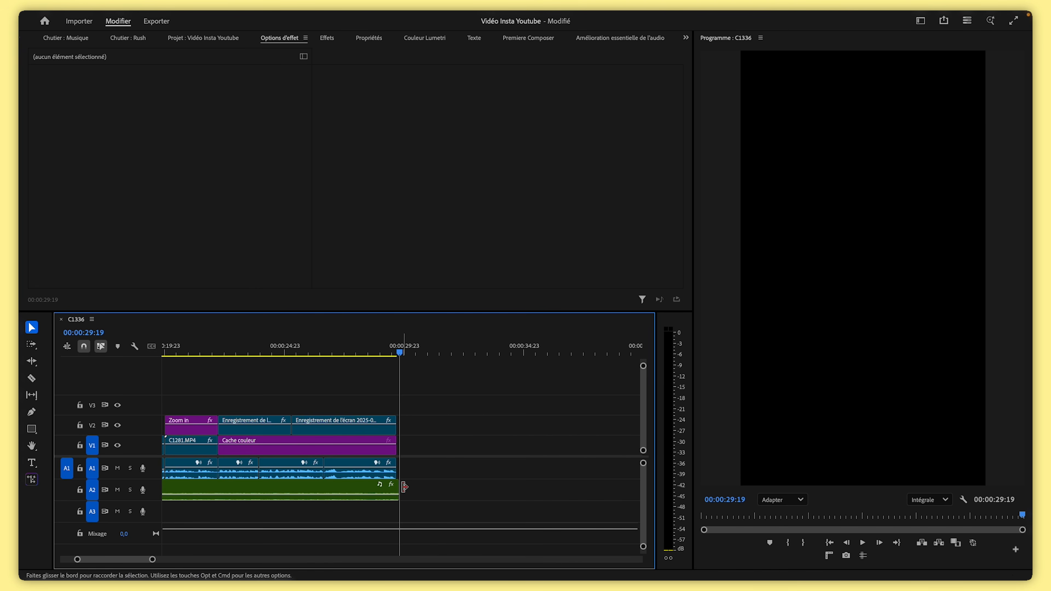
Lower the music's volume line slightly, preview the opening, and reset the music clip's level
{"action": "left_click_drag", "start_coordinate": [405, 487], "coordinate": [401, 488]}
{"action": "left_click_drag", "start_coordinate": [385, 353], "coordinate": [250, 356]}
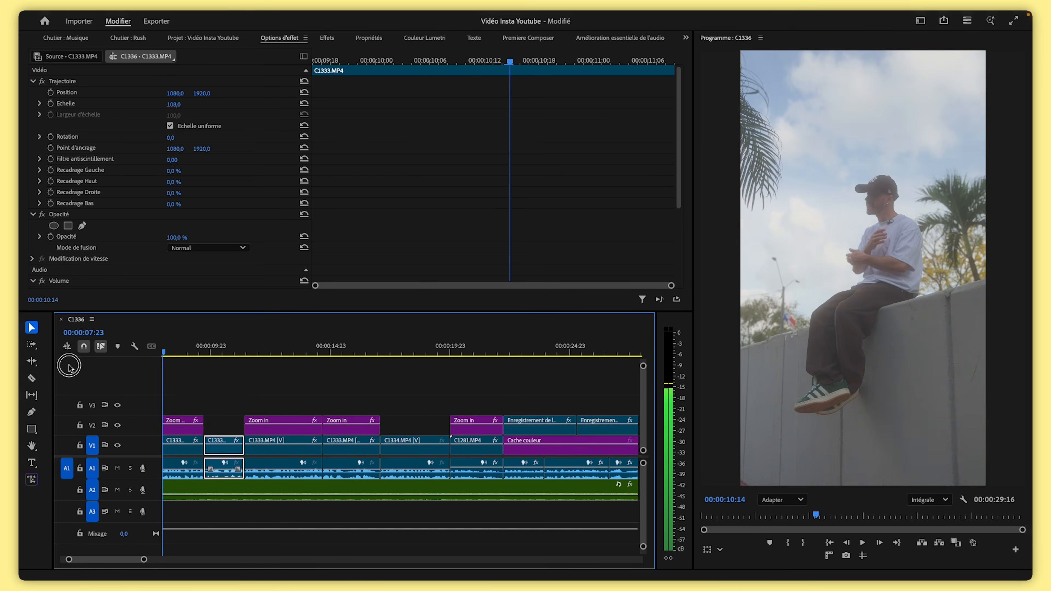
{"action": "mouse_move", "coordinate": [124, 559]}
{"action": "left_mouse_down"}
{"action": "mouse_move", "coordinate": [86, 562]}
{"action": "mouse_move", "coordinate": [140, 560]}
{"action": "left_mouse_up"}
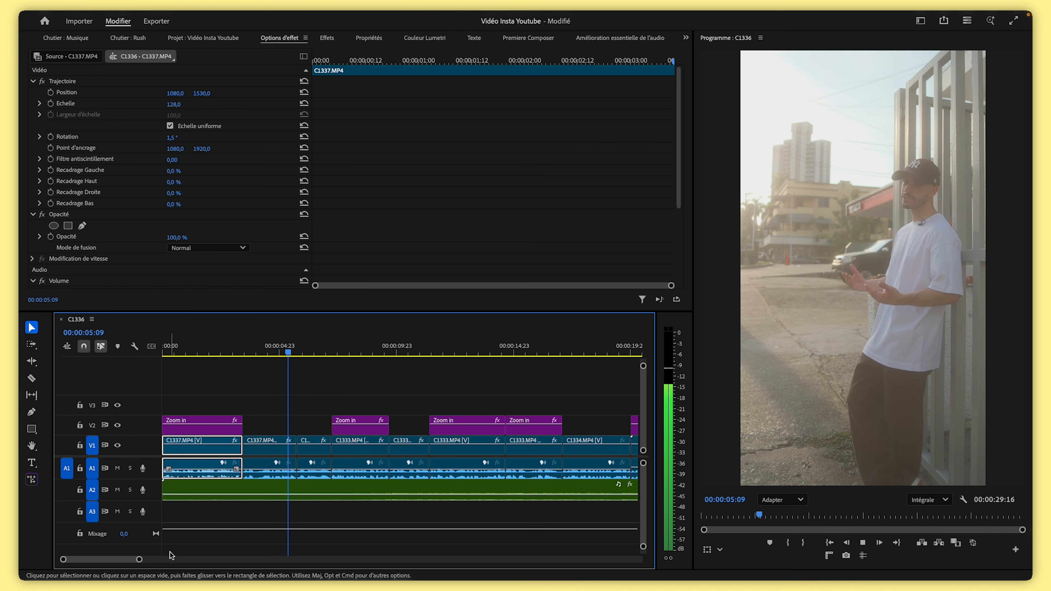
{"action": "key", "text": "space"}
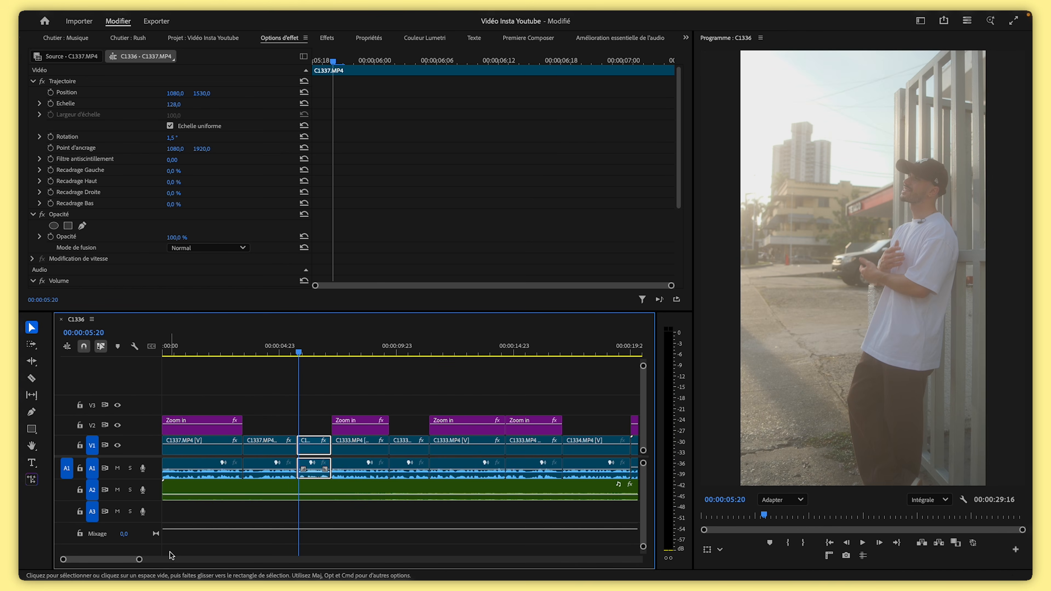
{"action": "left_click", "coordinate": [312, 493]}
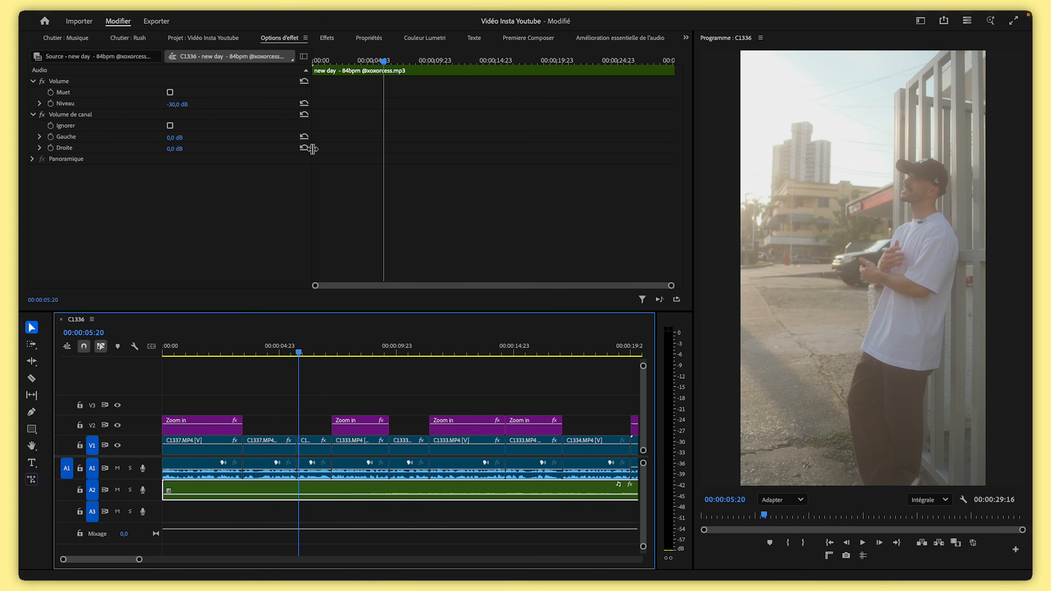
{"action": "left_click", "coordinate": [305, 106]}
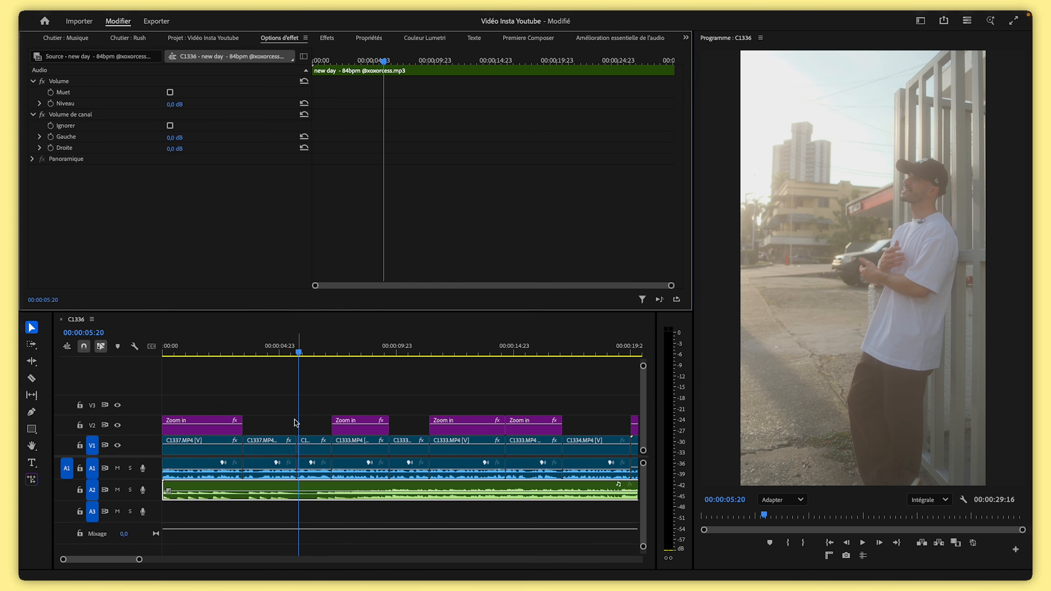
Play back the opening of the sequence to check the music level
{"action": "left_click_drag", "start_coordinate": [298, 352], "coordinate": [168, 375]}
{"action": "key", "text": "space"}
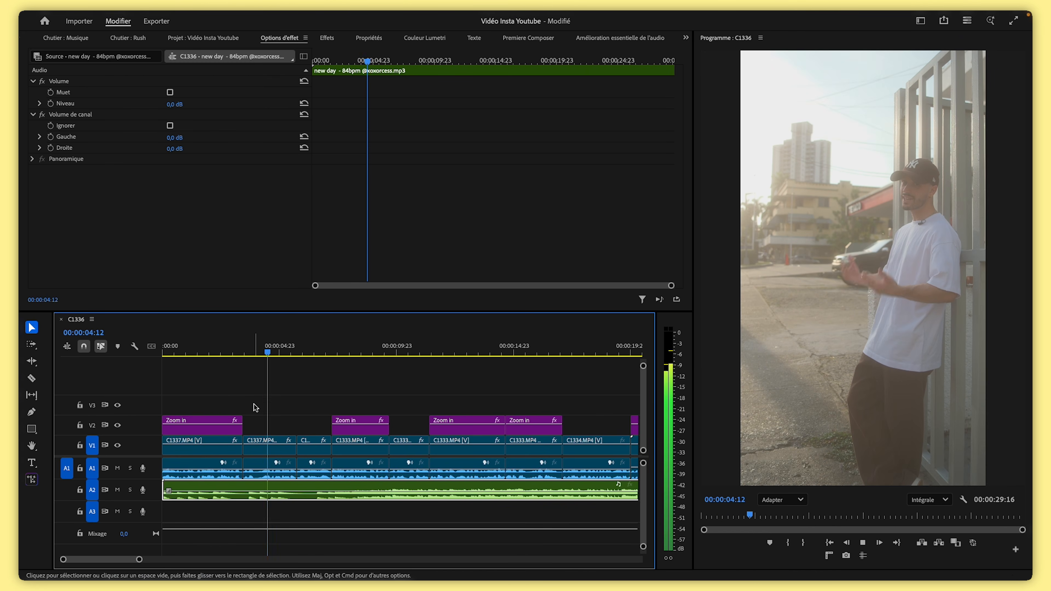
{"action": "key", "text": "space"}
Set the music level to -10 dB and add a level keyframe at about 6 seconds 14 frames
{"action": "left_click_drag", "start_coordinate": [280, 357], "coordinate": [312, 353]}
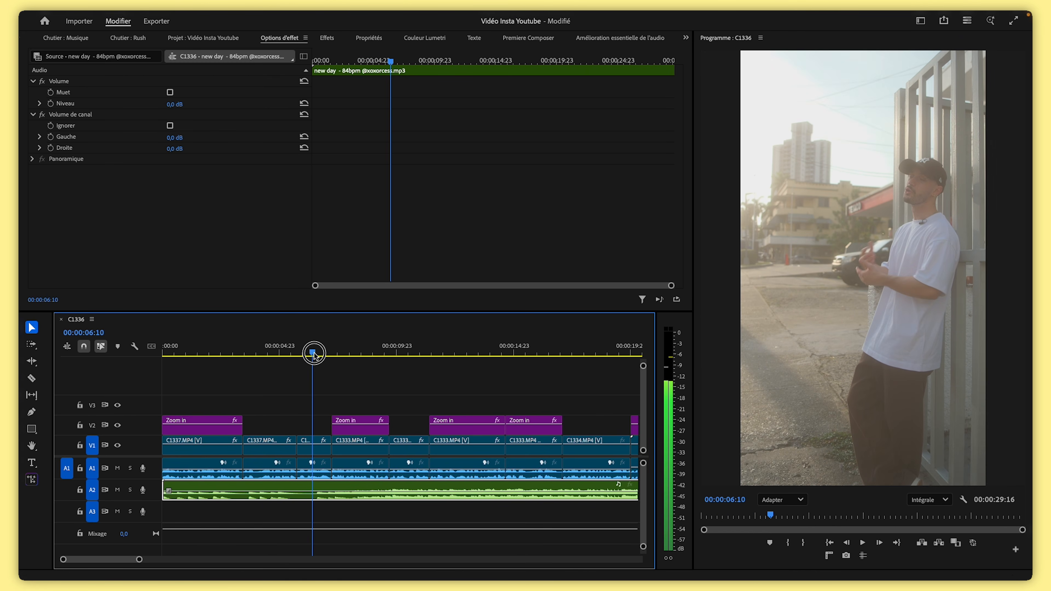
{"action": "left_click_drag", "start_coordinate": [176, 105], "coordinate": [183, 106]}
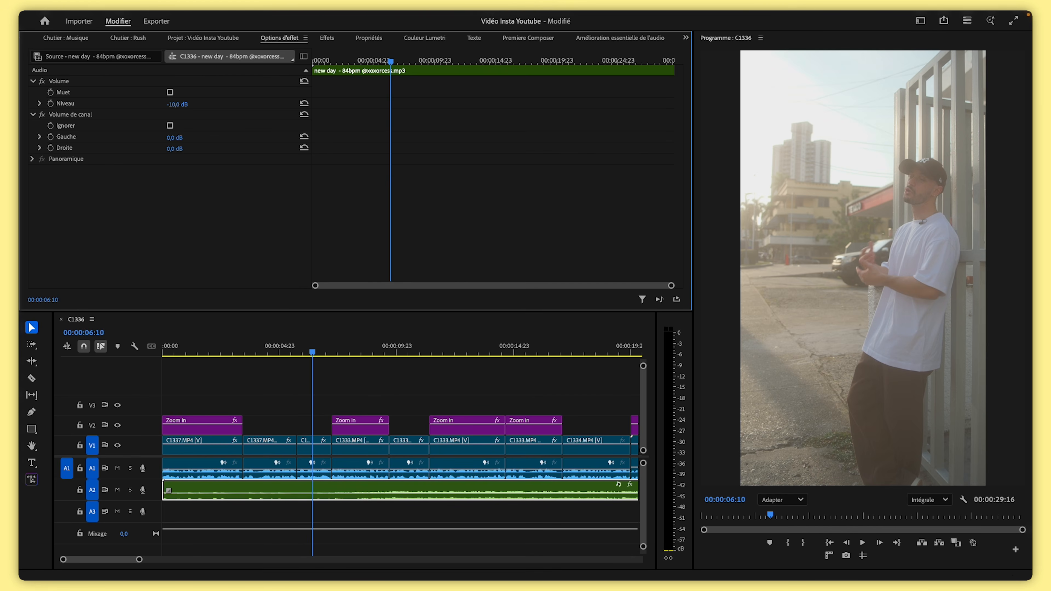
{"action": "left_click", "coordinate": [50, 103]}
{"action": "left_click_drag", "start_coordinate": [392, 106], "coordinate": [338, 111]}
{"action": "left_click_drag", "start_coordinate": [392, 60], "coordinate": [393, 59]}
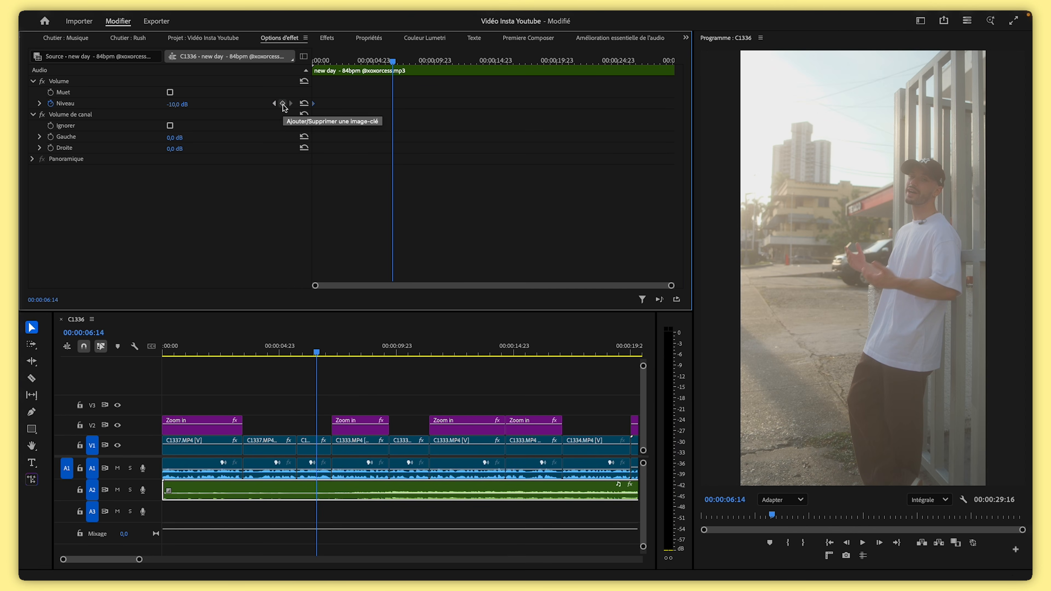
{"action": "left_click", "coordinate": [283, 104]}
Add a second music level keyframe at about 8 seconds 20 frames set to -30 dB
{"action": "left_click_drag", "start_coordinate": [392, 61], "coordinate": [419, 61]}
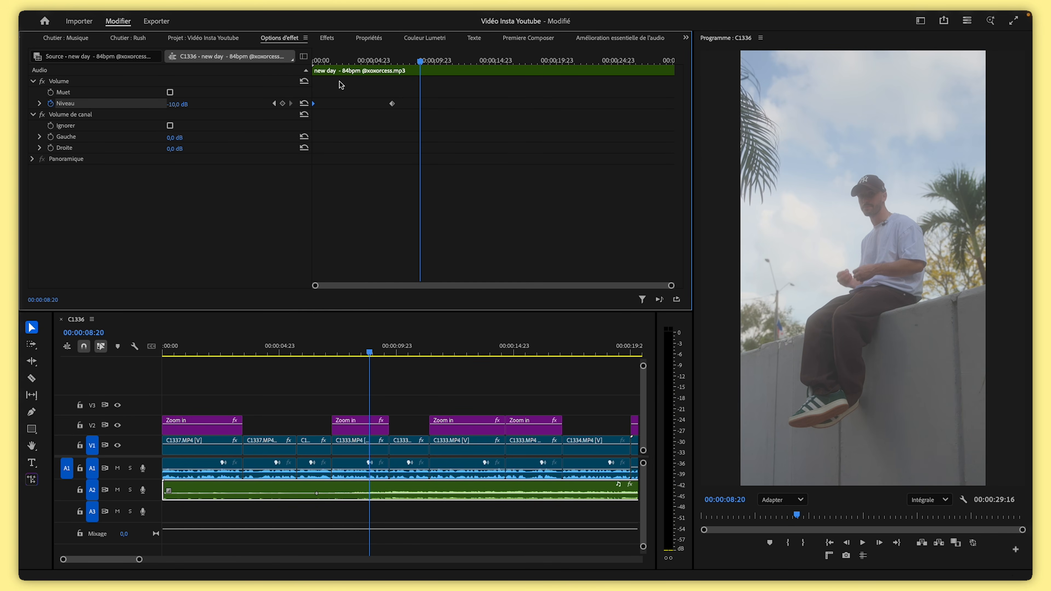
{"action": "type", "text": "30"}
{"action": "key", "text": "Return"}
Play back the sequence from the start to check the music volume change
{"action": "left_click_drag", "start_coordinate": [421, 61], "coordinate": [396, 68]}
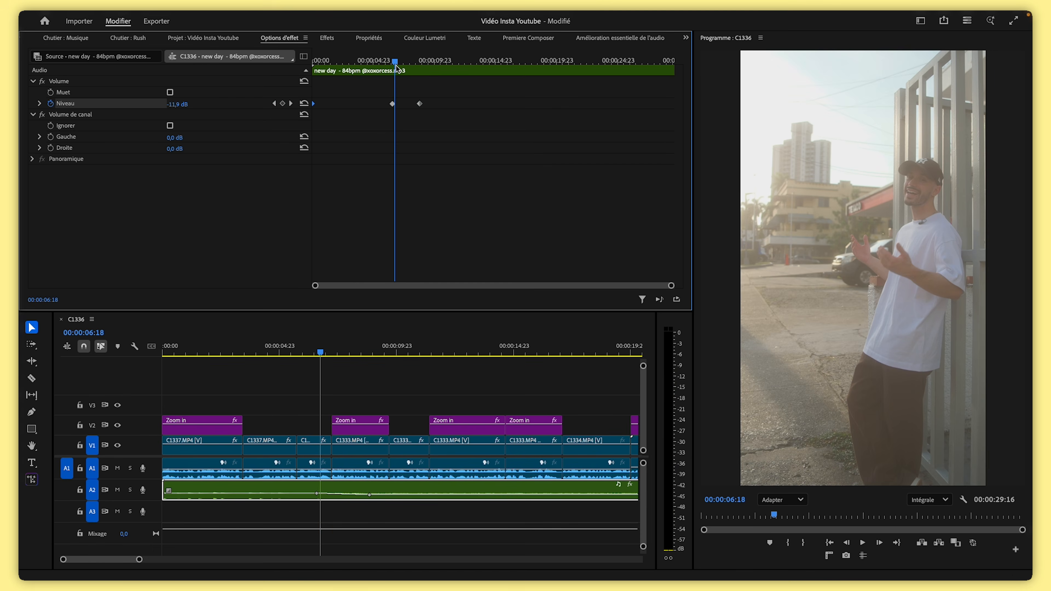
{"action": "key", "text": "Home"}
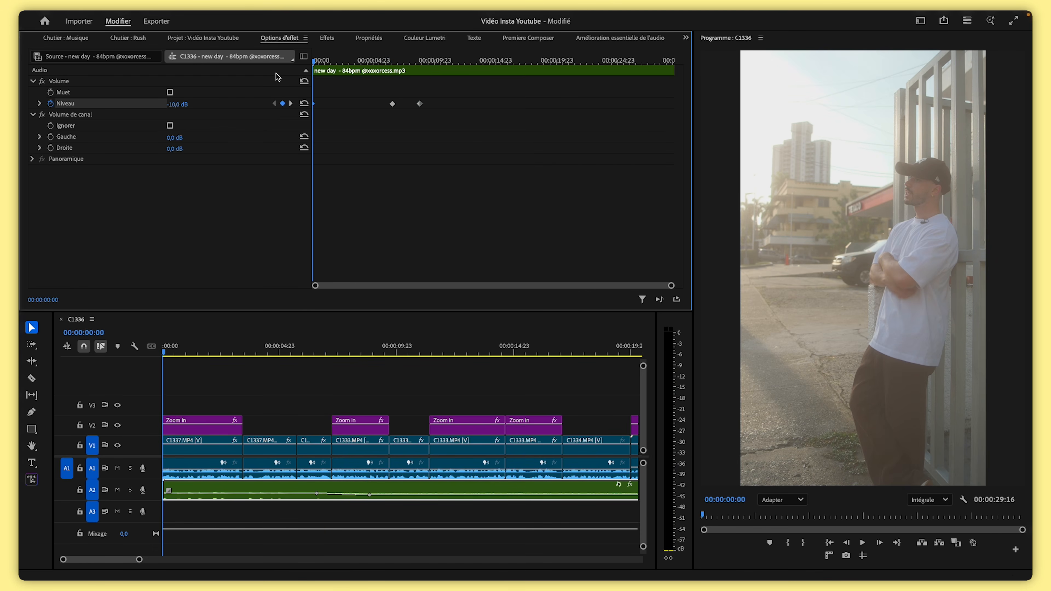
{"action": "key", "text": "space"}
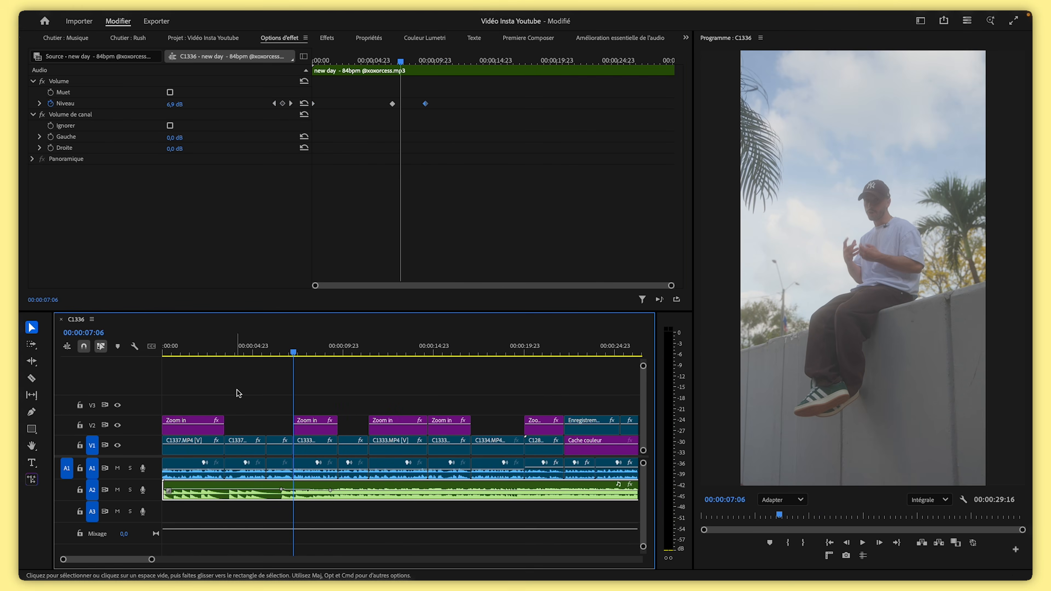
{"action": "left_click_drag", "start_coordinate": [271, 351], "coordinate": [294, 351]}
Split the music clip at about 6 seconds 11 frames and preview the cut
{"action": "left_click_drag", "start_coordinate": [233, 348], "coordinate": [279, 344]}
{"action": "key", "text": "super+k"}
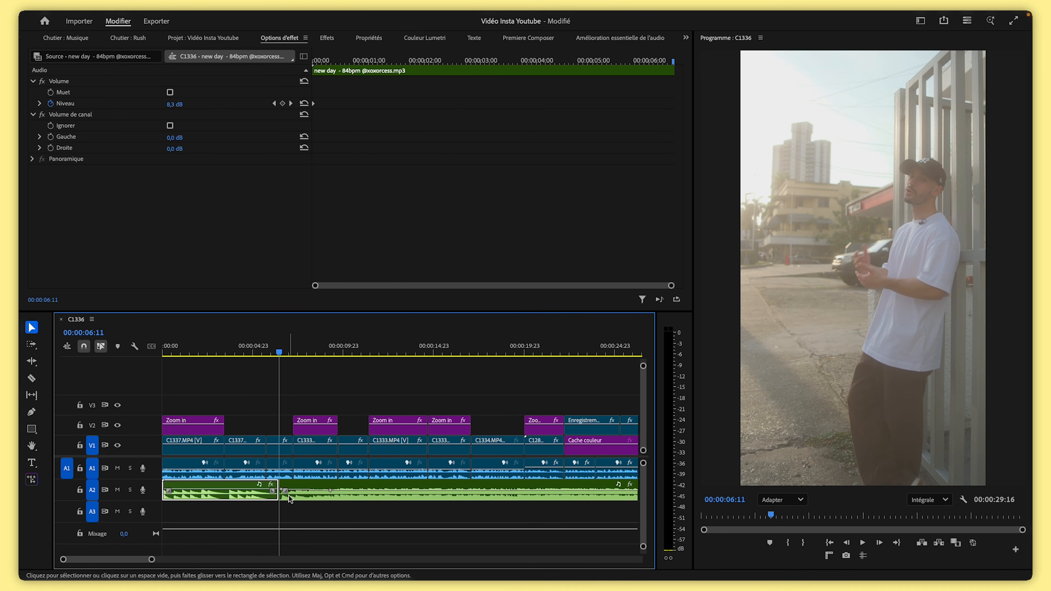
{"action": "left_click_drag", "start_coordinate": [284, 359], "coordinate": [311, 355]}
{"action": "key", "text": "space"}
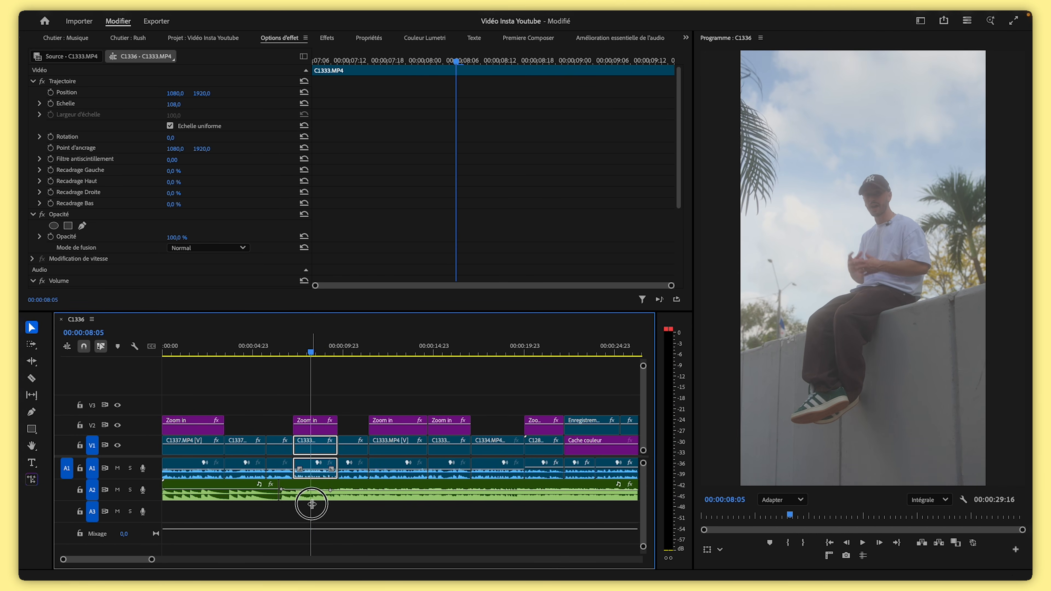
Delete the short music section after the split and move the remaining music clip left to close the gap
{"action": "left_click", "coordinate": [306, 500]}
{"action": "key", "text": "Delete"}
{"action": "left_click_drag", "start_coordinate": [327, 500], "coordinate": [318, 498]}
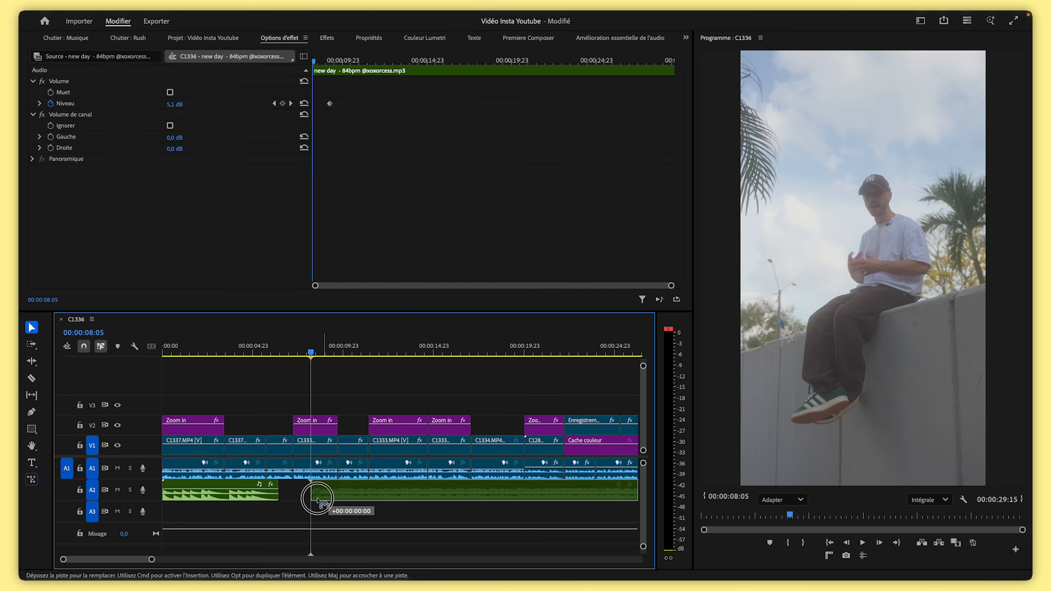
{"action": "left_click_drag", "start_coordinate": [317, 497], "coordinate": [286, 498]}
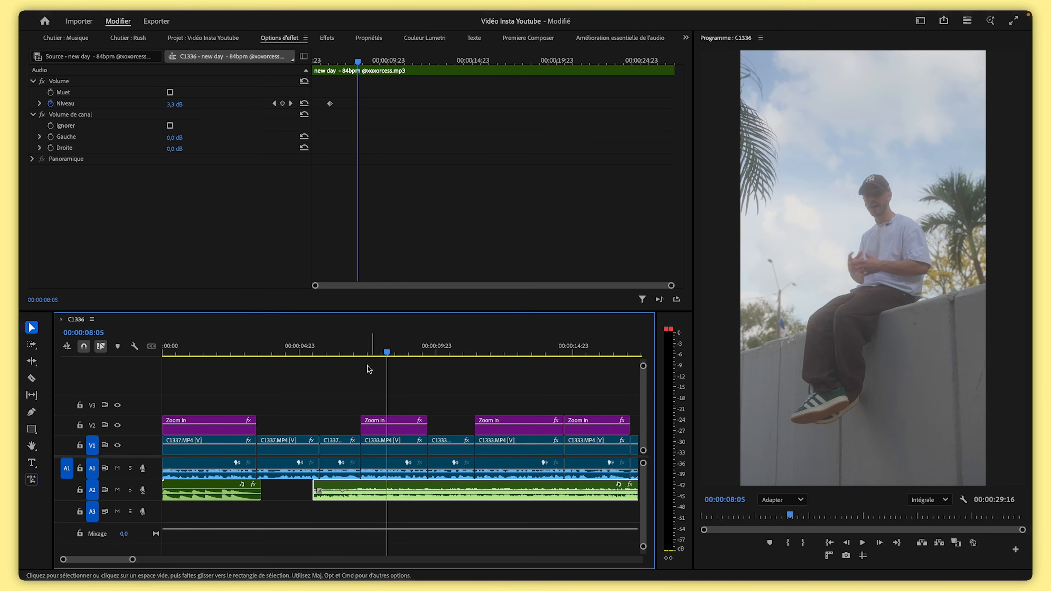
Set the second music section's level to -28 dB at about 4 seconds 2 frames and shift that keyframe about two seconds right
{"action": "left_click", "coordinate": [361, 345]}
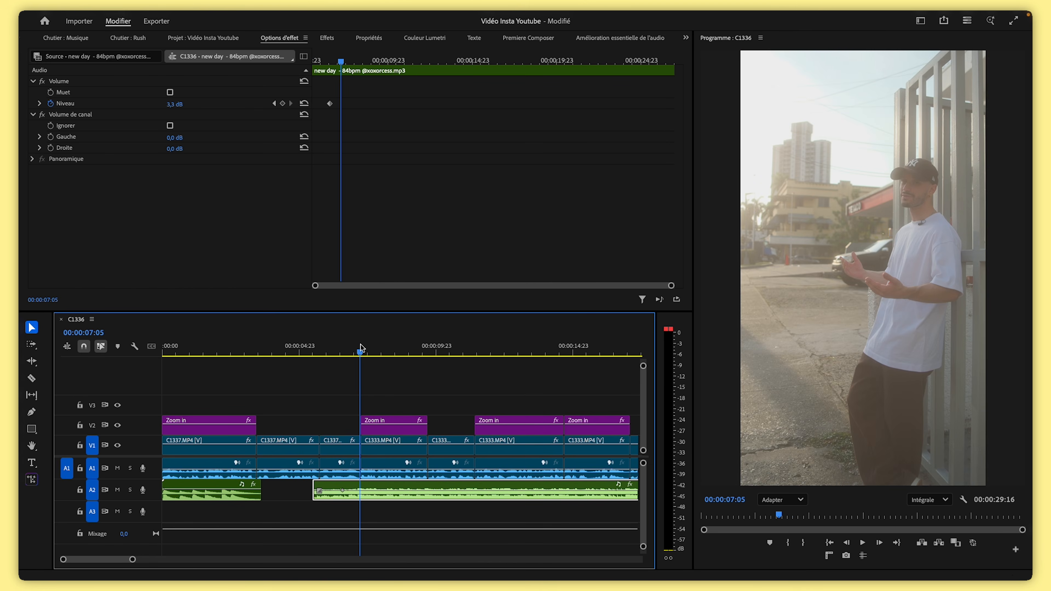
{"action": "left_click_drag", "start_coordinate": [363, 344], "coordinate": [362, 348]}
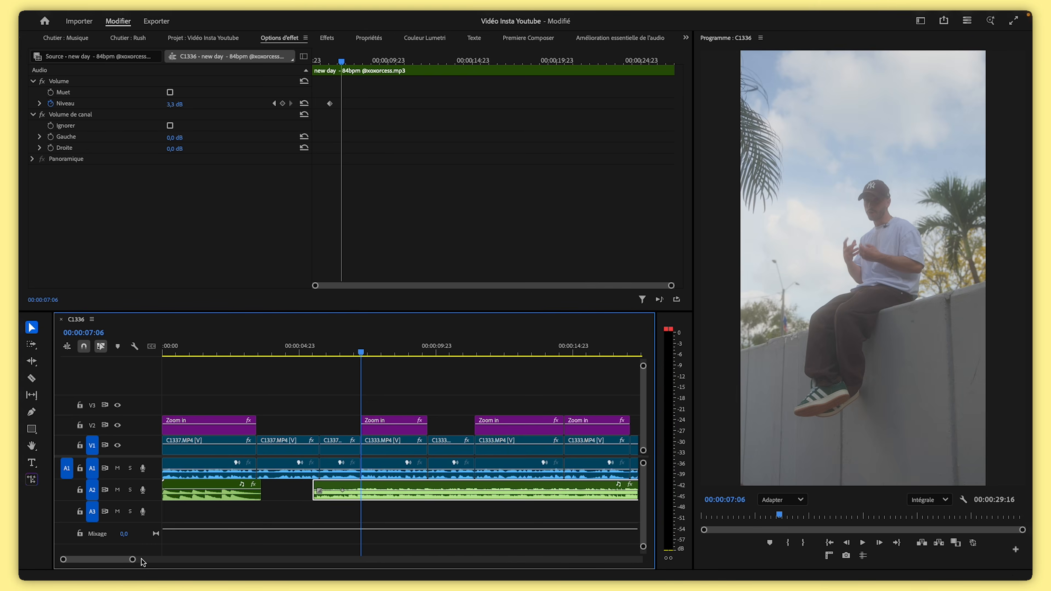
{"action": "left_click_drag", "start_coordinate": [132, 559], "coordinate": [131, 559]}
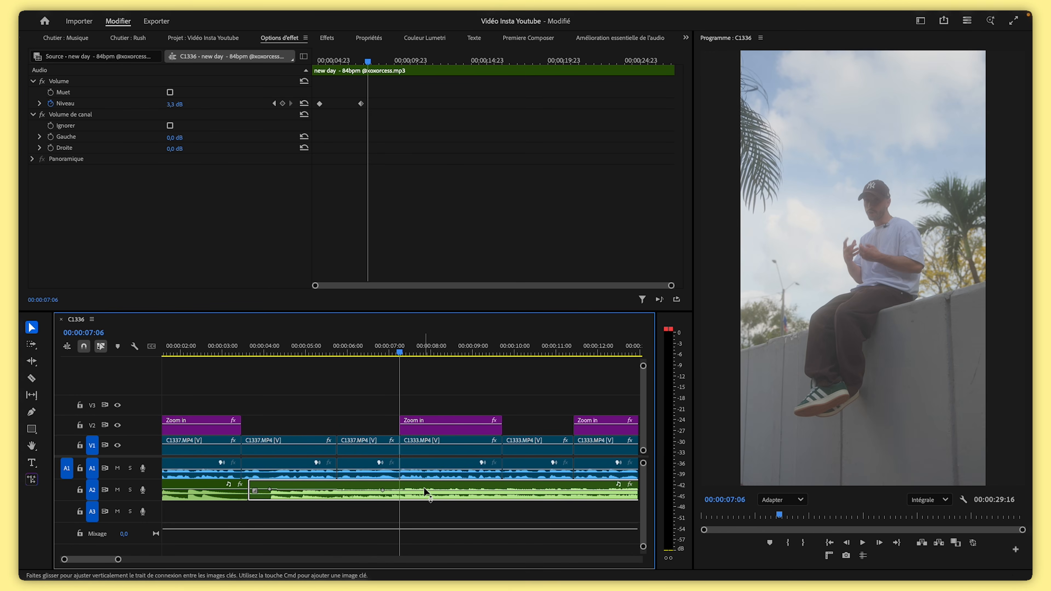
{"action": "left_click_drag", "start_coordinate": [349, 63], "coordinate": [324, 63]}
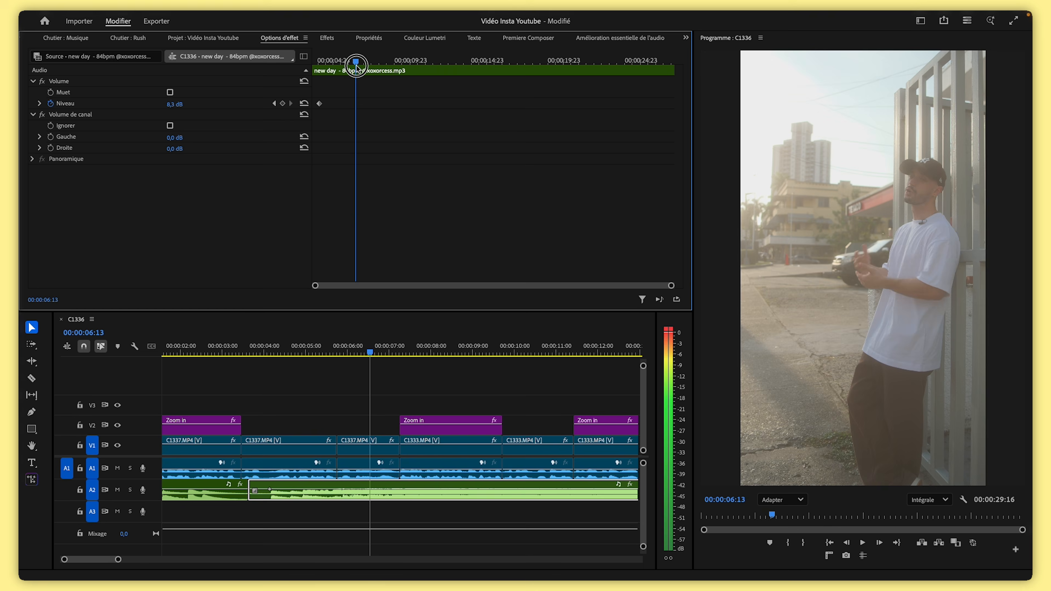
{"action": "left_click", "coordinate": [265, 352]}
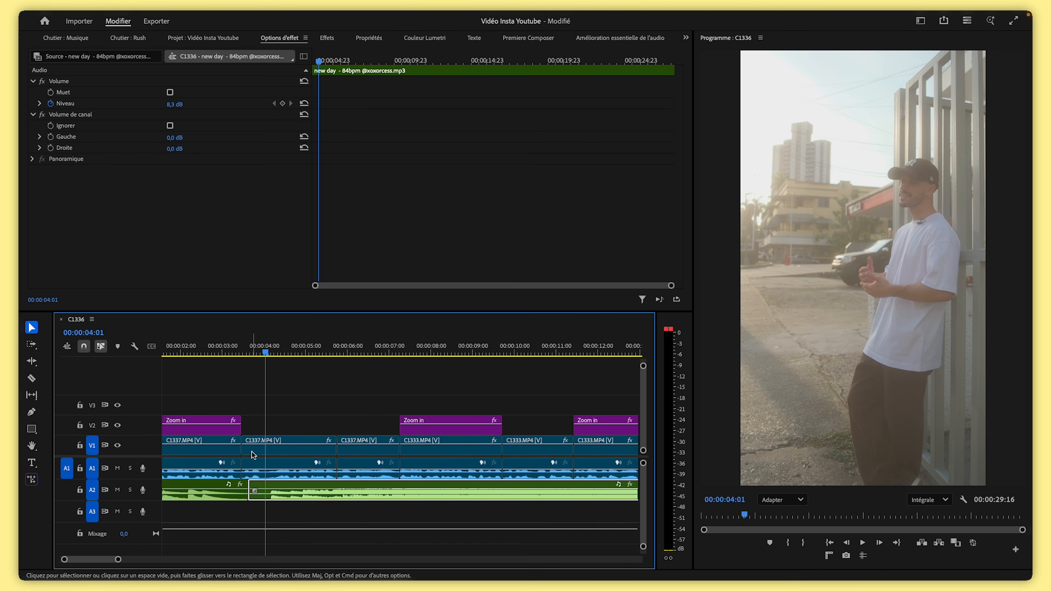
{"action": "left_click_drag", "start_coordinate": [273, 349], "coordinate": [265, 373]}
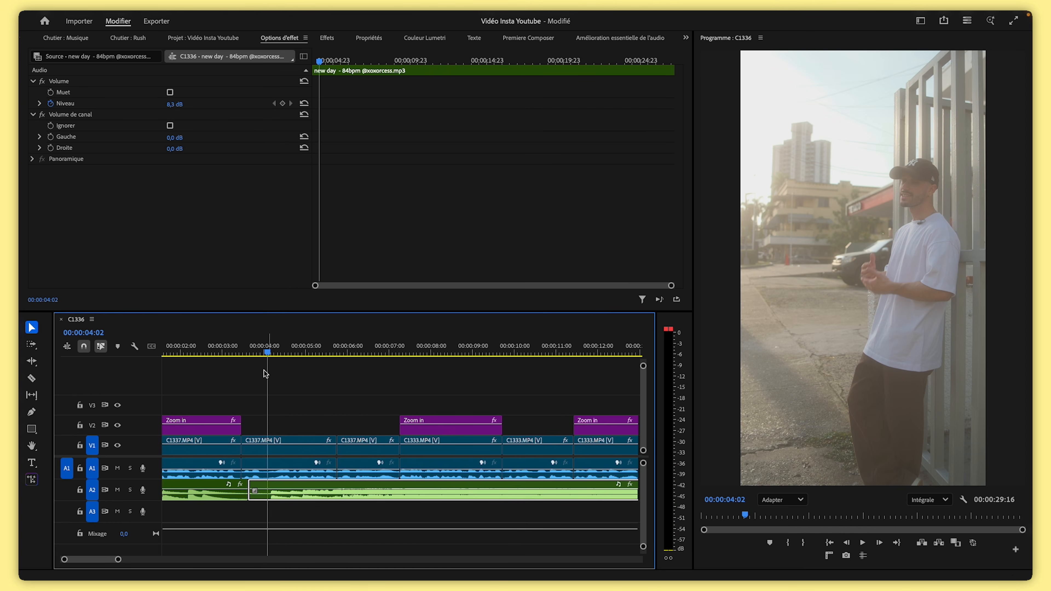
{"action": "left_click", "coordinate": [187, 104]}
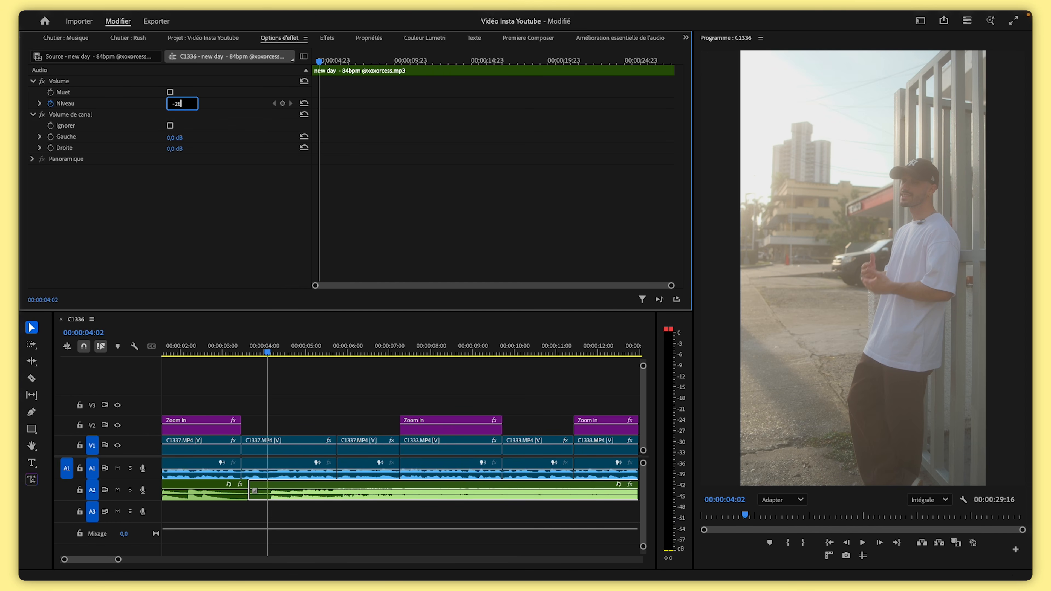
{"action": "type", "text": "-28"}
{"action": "left_click_drag", "start_coordinate": [331, 348], "coordinate": [396, 353]}
{"action": "left_click_drag", "start_coordinate": [318, 104], "coordinate": [369, 110]}
Add a -10 dB level keyframe on the second music section at about 4 seconds 20 frames
{"action": "left_click_drag", "start_coordinate": [365, 62], "coordinate": [331, 63]}
{"action": "left_click", "coordinate": [177, 104]}
{"action": "type", "text": "-"}
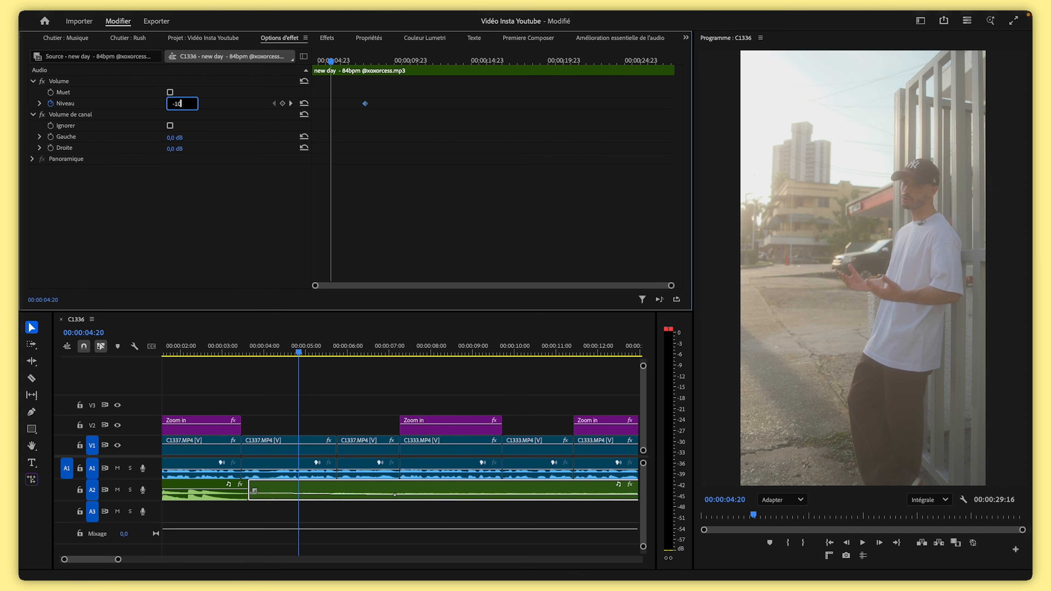
{"action": "type", "text": "10"}
{"action": "key", "text": "Return"}
{"action": "left_click_drag", "start_coordinate": [341, 62], "coordinate": [294, 75]}
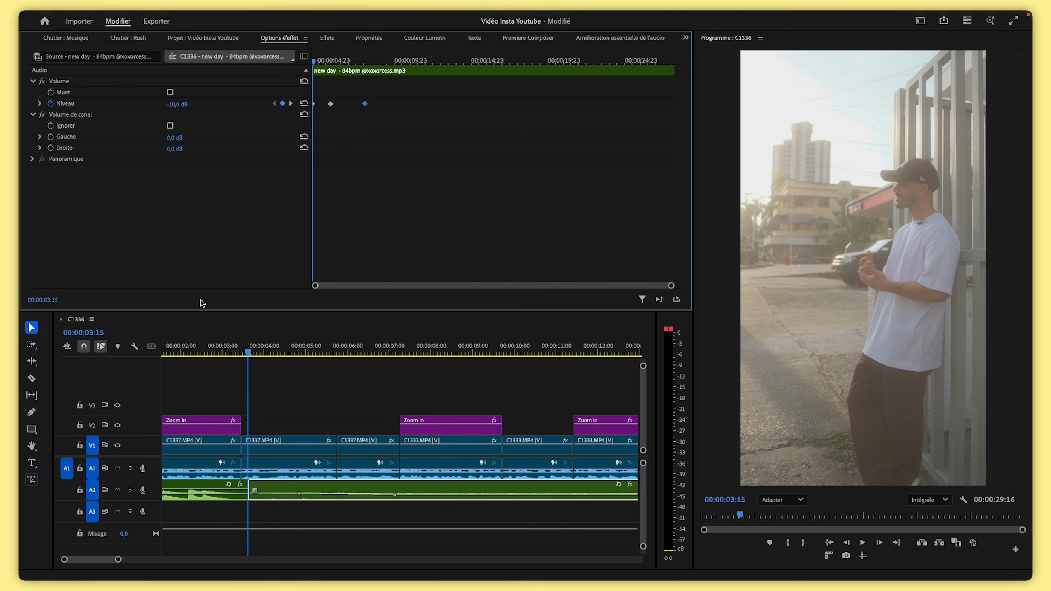
Set the first music section's level to -15 dB
{"action": "left_click", "coordinate": [208, 350]}
{"action": "left_click", "coordinate": [216, 491]}
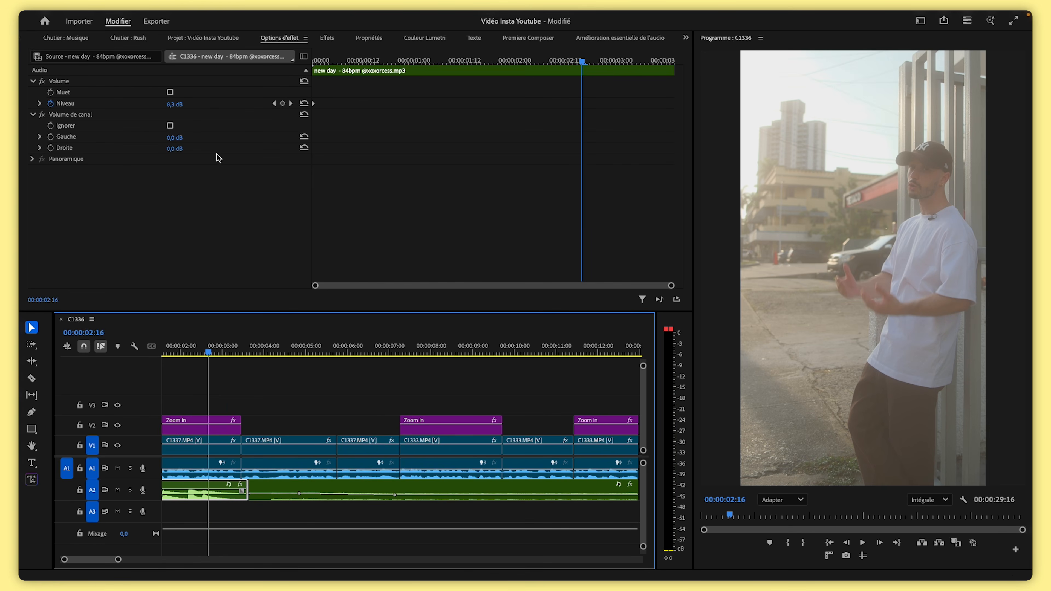
{"action": "left_click", "coordinate": [51, 104]}
{"action": "left_click", "coordinate": [622, 346]}
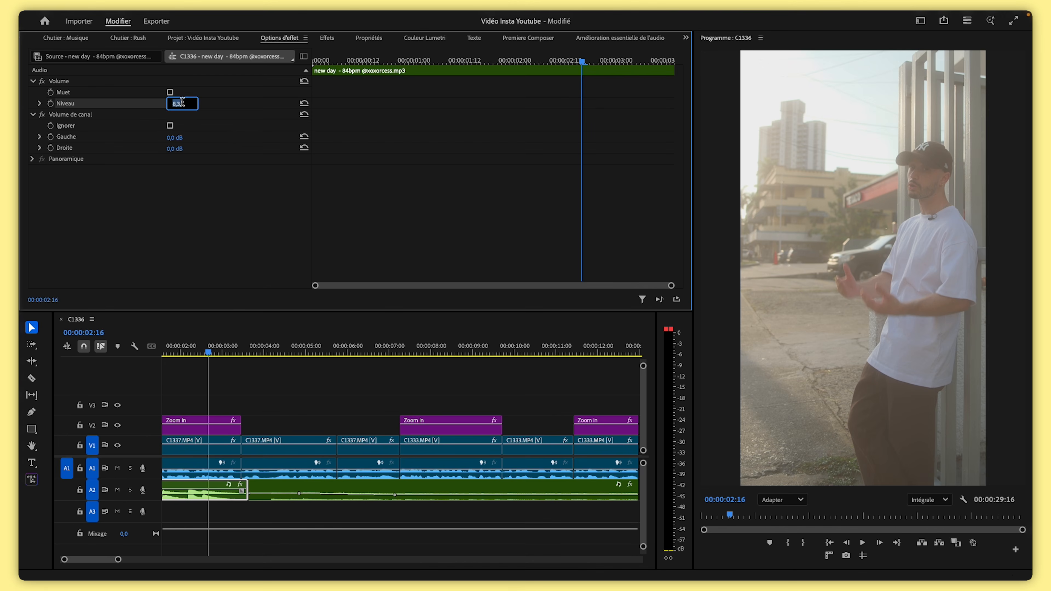
{"action": "type", "text": "-15"}
{"action": "key", "text": "Return"}
{"action": "left_click", "coordinate": [253, 385]}
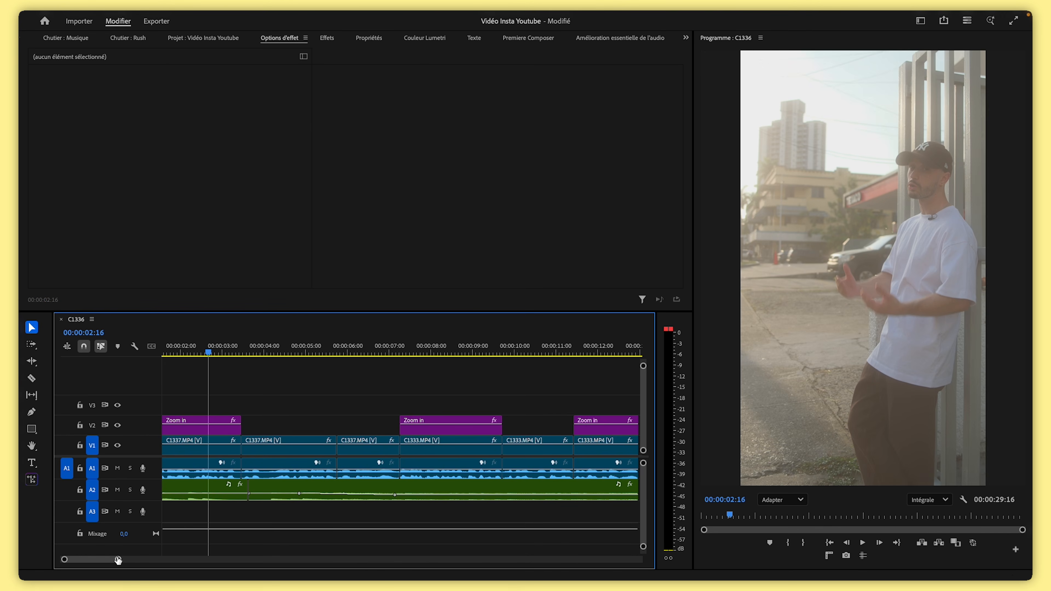
Drag a music level keyframe slightly earlier on the timeline
{"action": "left_click_drag", "start_coordinate": [118, 559], "coordinate": [105, 560]}
{"action": "left_click", "coordinate": [343, 425]}
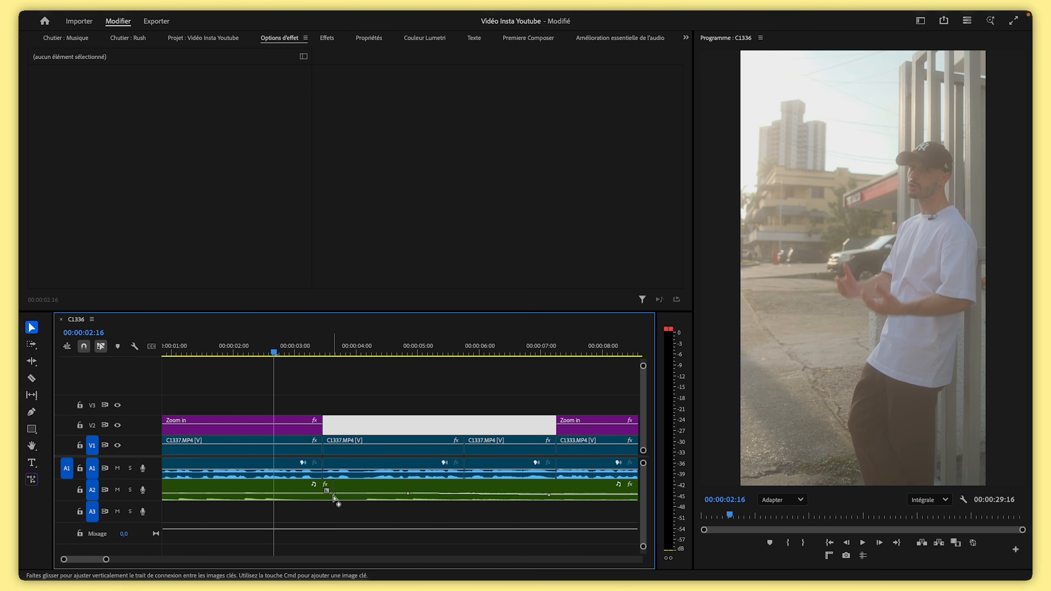
{"action": "mouse_move", "coordinate": [339, 493]}
{"action": "left_click_drag", "start_coordinate": [339, 493], "coordinate": [305, 494]}
{"action": "left_click_drag", "start_coordinate": [107, 561], "coordinate": [160, 561]}
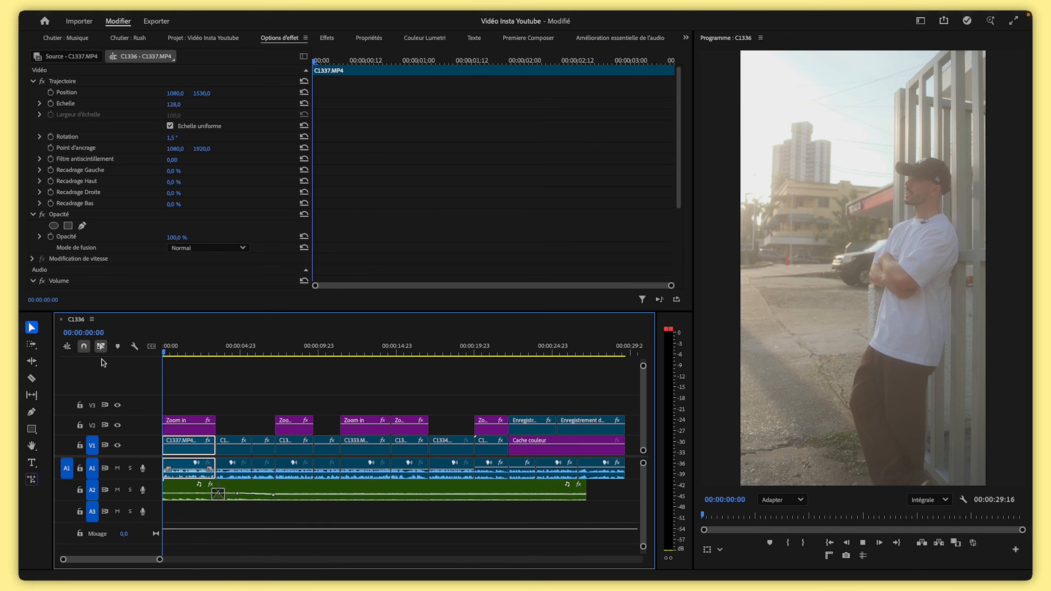
Play back the start of the sequence to check the music
{"action": "key", "text": "space"}
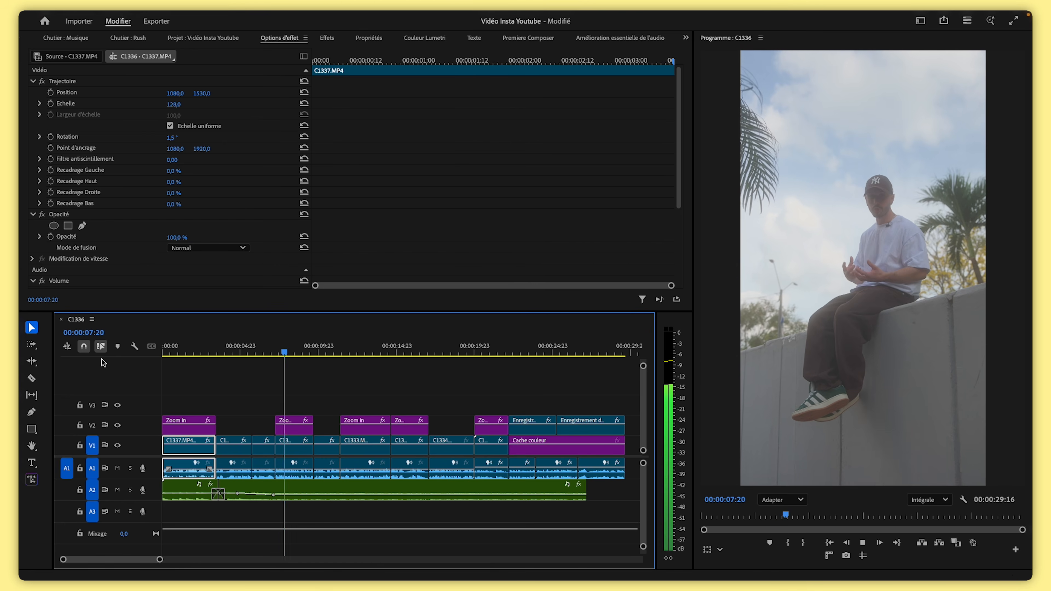
{"action": "key", "text": "space"}
{"action": "left_click_drag", "start_coordinate": [254, 345], "coordinate": [201, 355]}
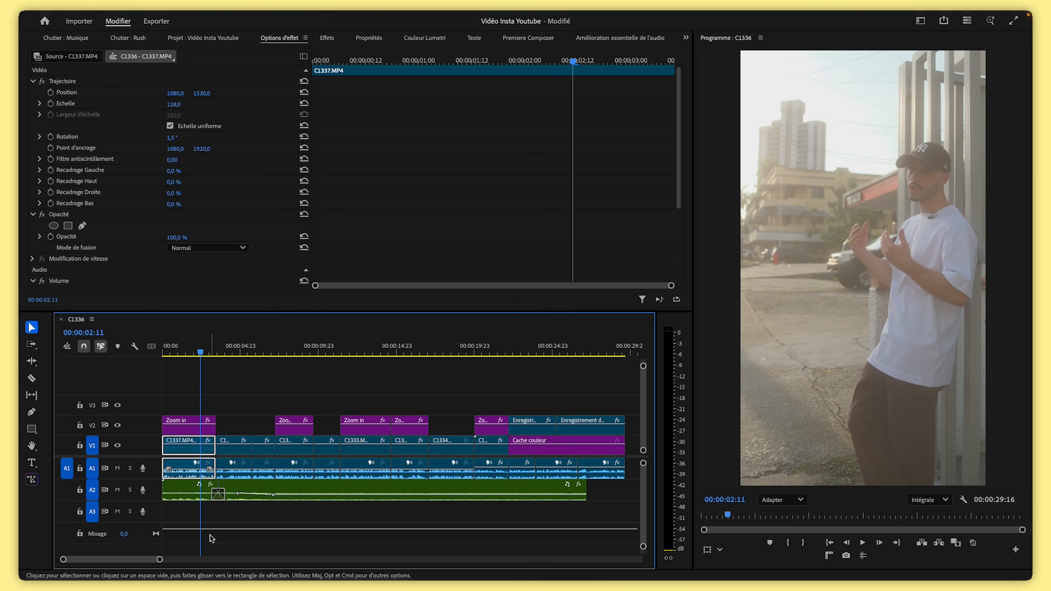
Drag another music level keyframe slightly earlier on the timeline
{"action": "left_click_drag", "start_coordinate": [160, 561], "coordinate": [95, 559]}
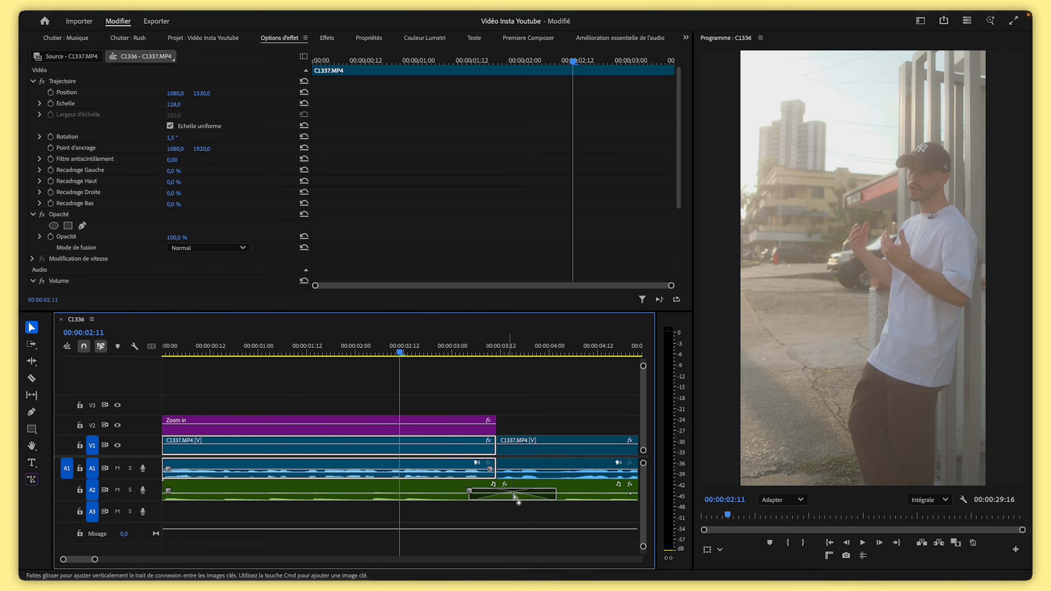
{"action": "left_click_drag", "start_coordinate": [559, 492], "coordinate": [540, 497]}
{"action": "left_click_drag", "start_coordinate": [95, 560], "coordinate": [129, 560]}
Delete a music level keyframe and set the level to -25 dB at about 6 seconds 16 frames
{"action": "left_click", "coordinate": [364, 348]}
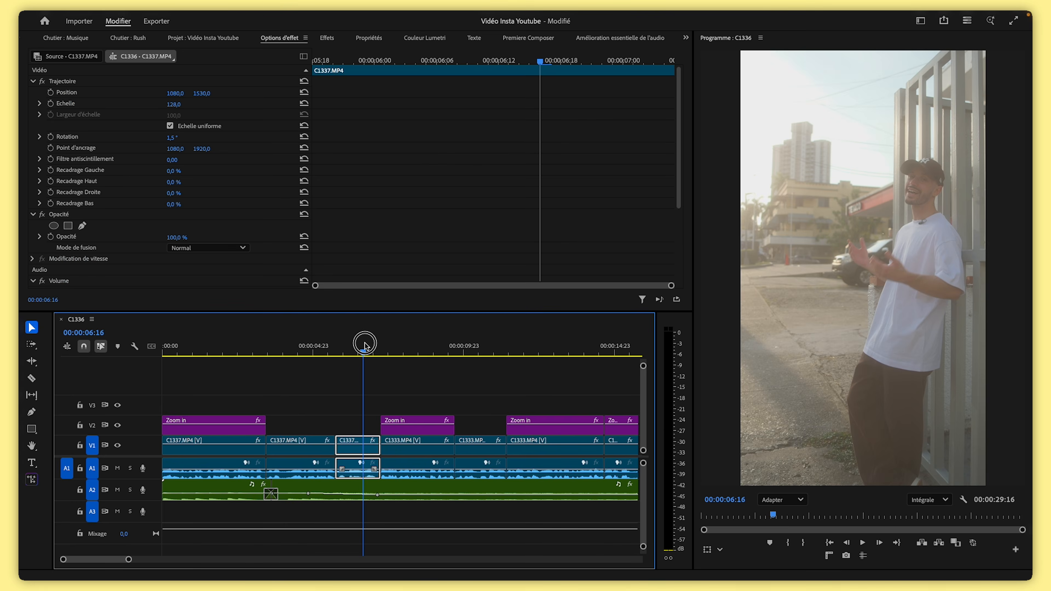
{"action": "left_click", "coordinate": [273, 491]}
{"action": "left_click_drag", "start_coordinate": [335, 105], "coordinate": [349, 108]}
{"action": "key", "text": "Delete"}
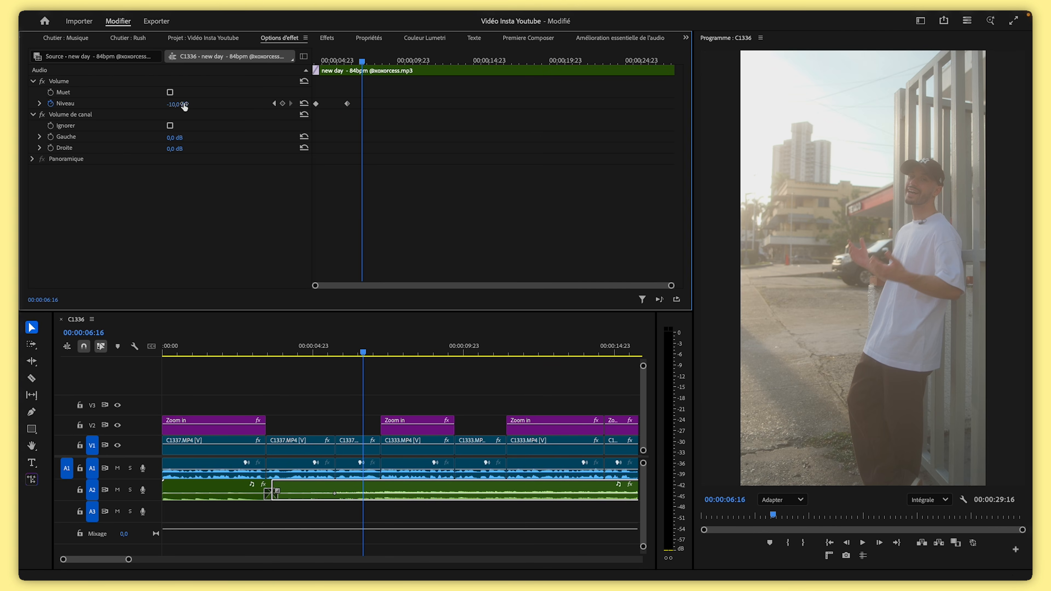
{"action": "type", "text": "-25"}
{"action": "key", "text": "Return"}
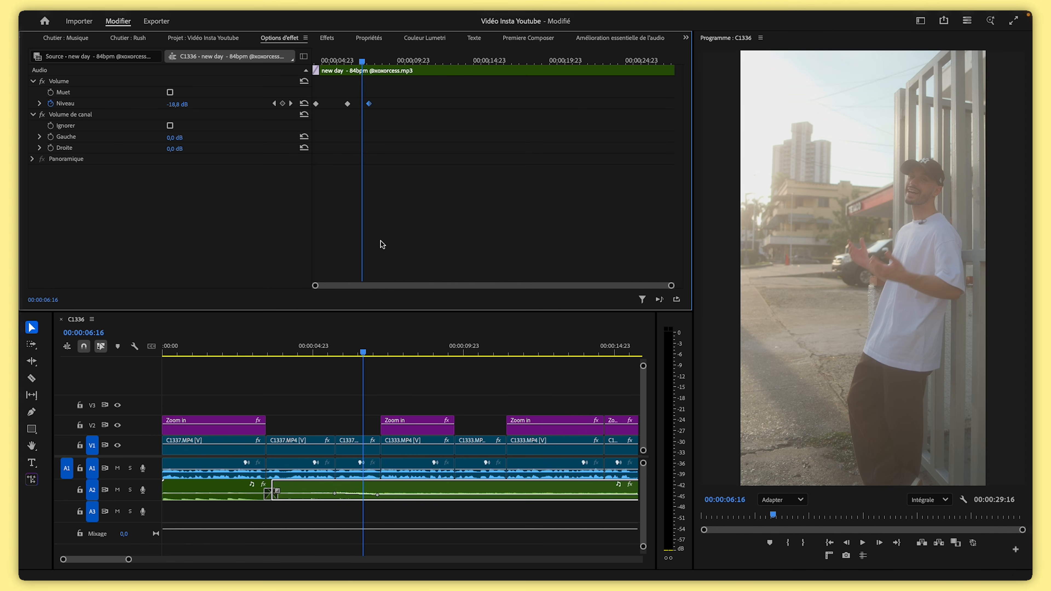
Play back the sequence from the start to review the music level changes
{"action": "left_click_drag", "start_coordinate": [364, 352], "coordinate": [314, 356]}
{"action": "key", "text": "space"}
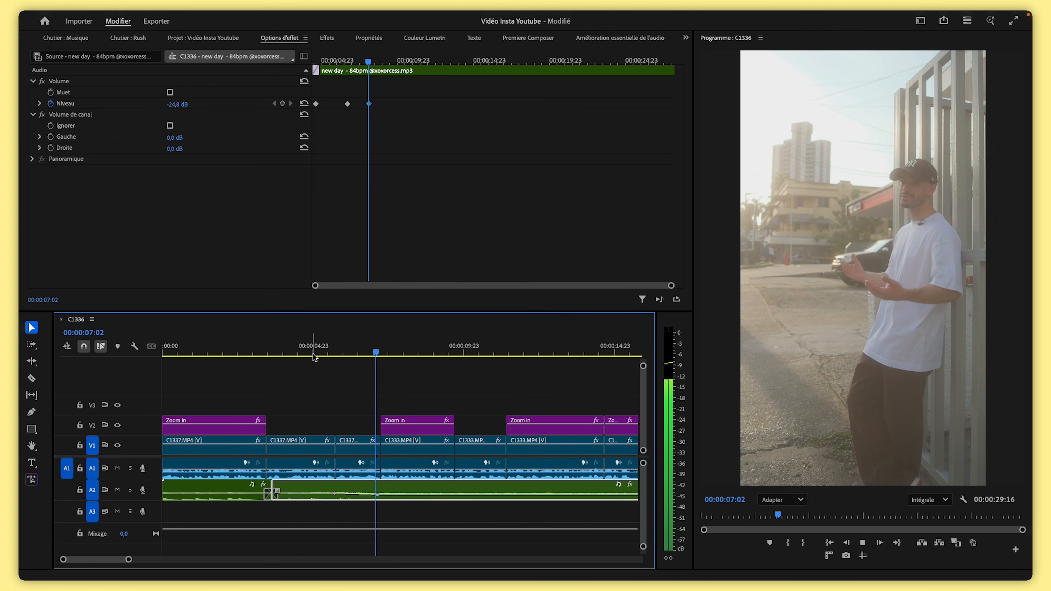
{"action": "key", "text": "space"}
{"action": "left_click_drag", "start_coordinate": [129, 559], "coordinate": [134, 559]}
{"action": "left_click", "coordinate": [348, 353]}
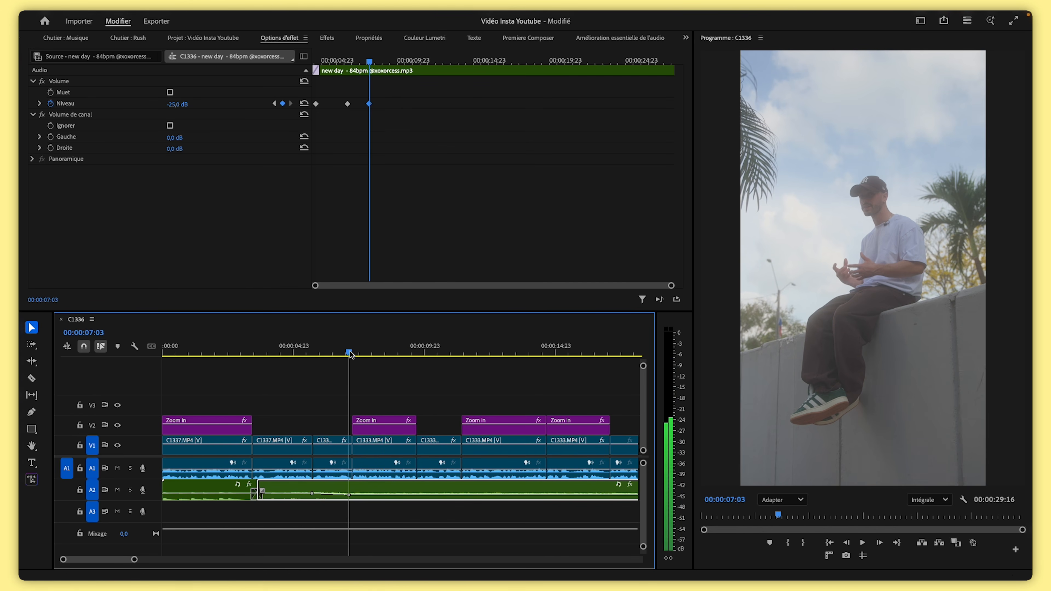
{"action": "left_click_drag", "start_coordinate": [349, 353], "coordinate": [160, 381]}
{"action": "key", "text": "space"}
{"action": "left_click_drag", "start_coordinate": [135, 560], "coordinate": [146, 560]}
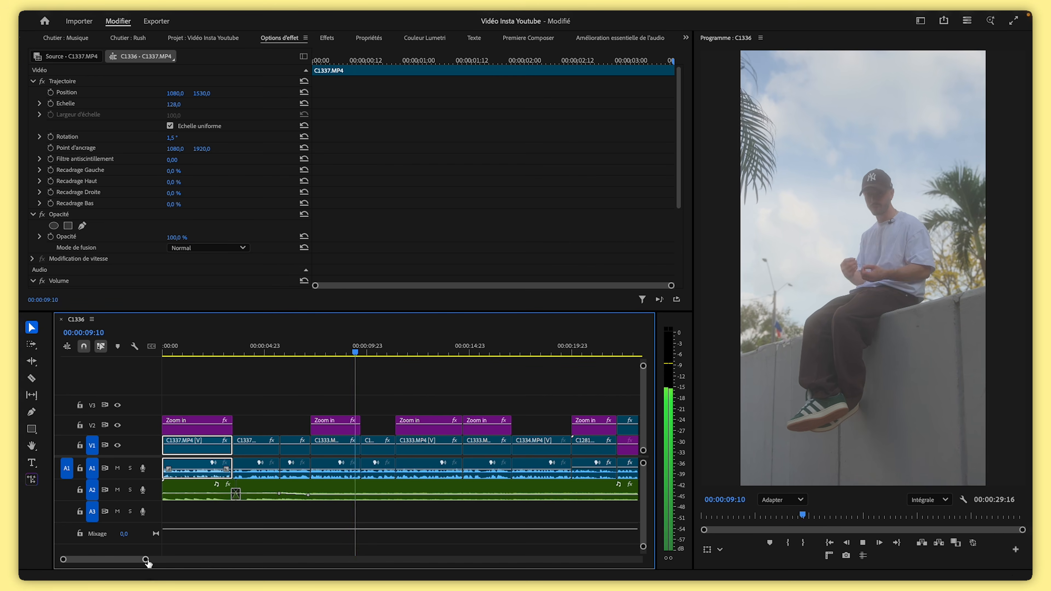
{"action": "key", "text": "space"}
Drag a music level keyframe slightly to the right on the timeline
{"action": "left_click_drag", "start_coordinate": [145, 559], "coordinate": [198, 560]}
{"action": "left_click_drag", "start_coordinate": [395, 489], "coordinate": [422, 491]}
{"action": "left_click", "coordinate": [462, 464]}
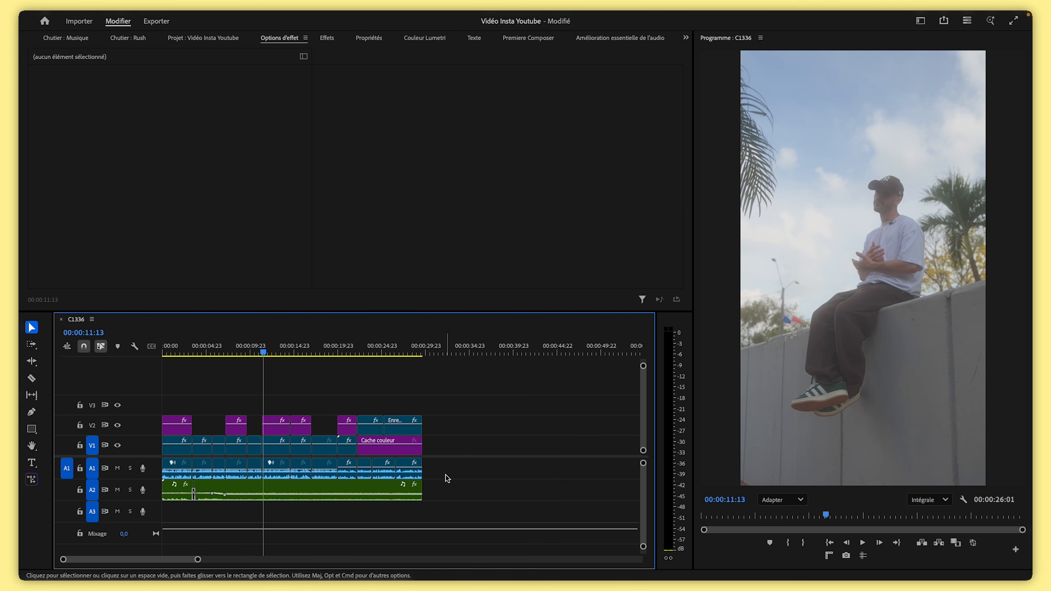
Add the 'risers tiktok insta.mp3' sound from the Risers bin to track A3 near 20 seconds
{"action": "left_click", "coordinate": [316, 350]}
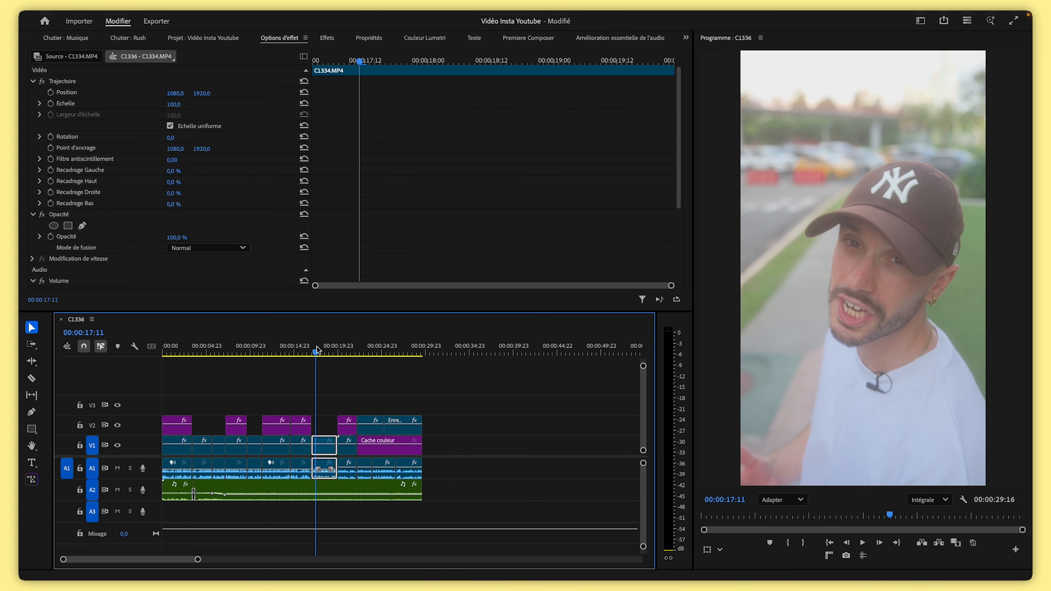
{"action": "left_click_drag", "start_coordinate": [335, 352], "coordinate": [344, 352]}
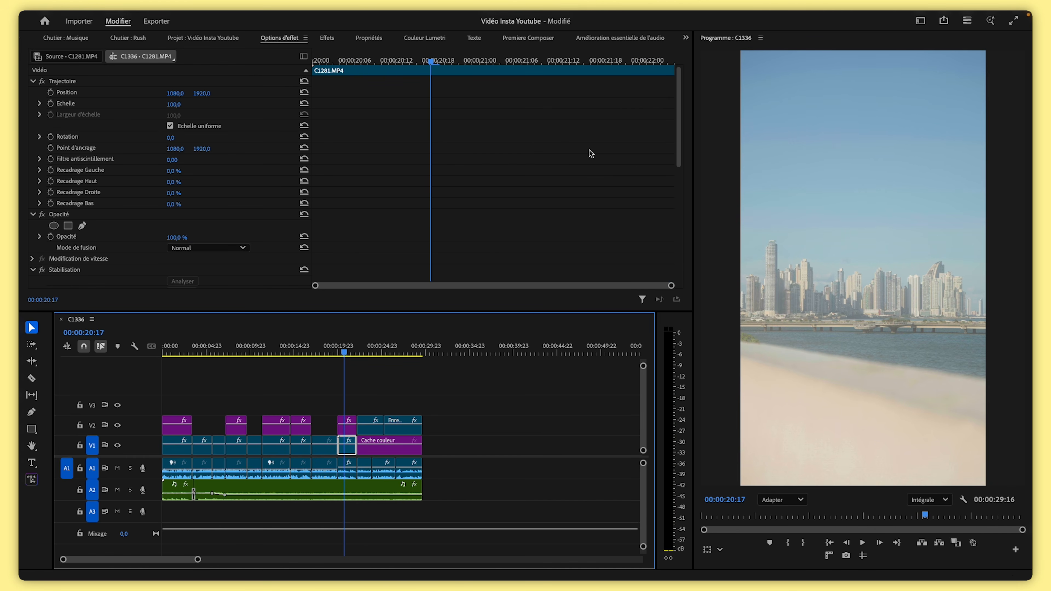
{"action": "left_click", "coordinate": [203, 37]}
{"action": "left_click", "coordinate": [302, 108]}
{"action": "double_click", "coordinate": [293, 110]}
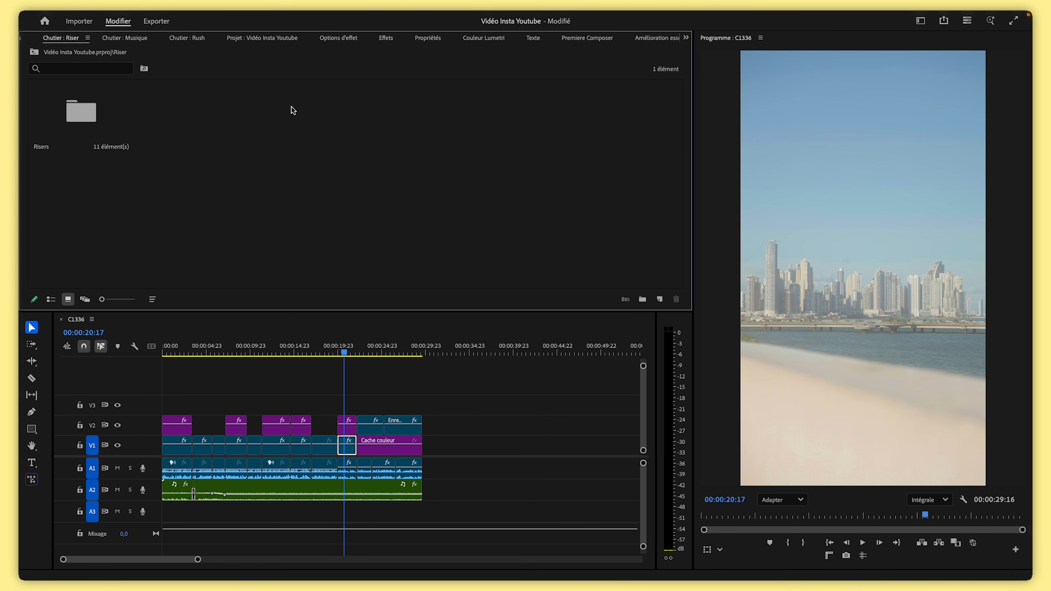
{"action": "double_click", "coordinate": [94, 111]}
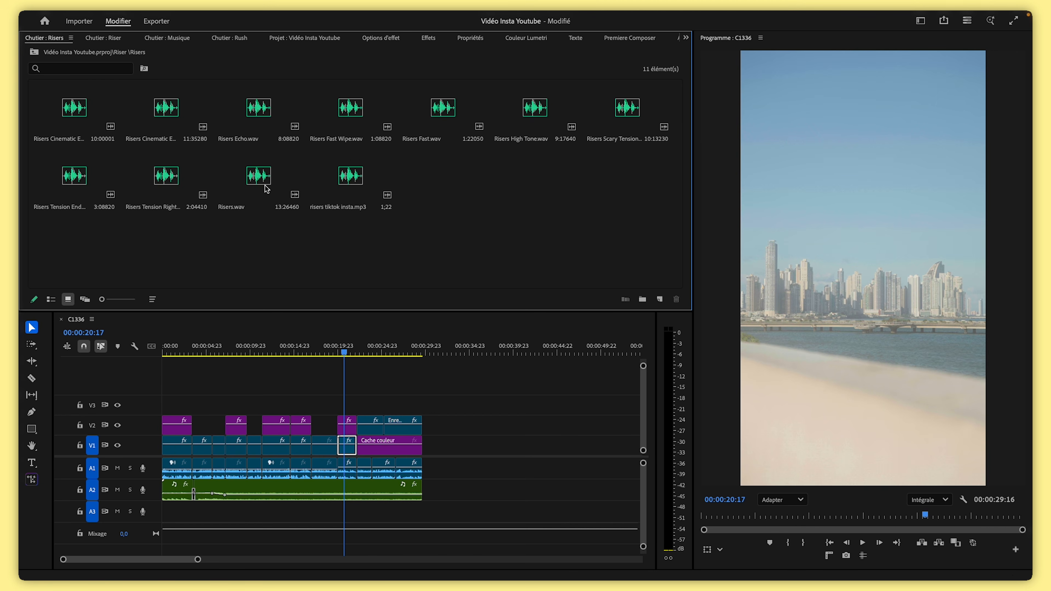
{"action": "left_click_drag", "start_coordinate": [381, 191], "coordinate": [346, 512]}
Reposition the riser clip on A3 around the cut at about 22 seconds
{"action": "left_click_drag", "start_coordinate": [197, 559], "coordinate": [110, 560]}
{"action": "left_click_drag", "start_coordinate": [379, 350], "coordinate": [521, 354]}
{"action": "left_click_drag", "start_coordinate": [497, 508], "coordinate": [533, 508]}
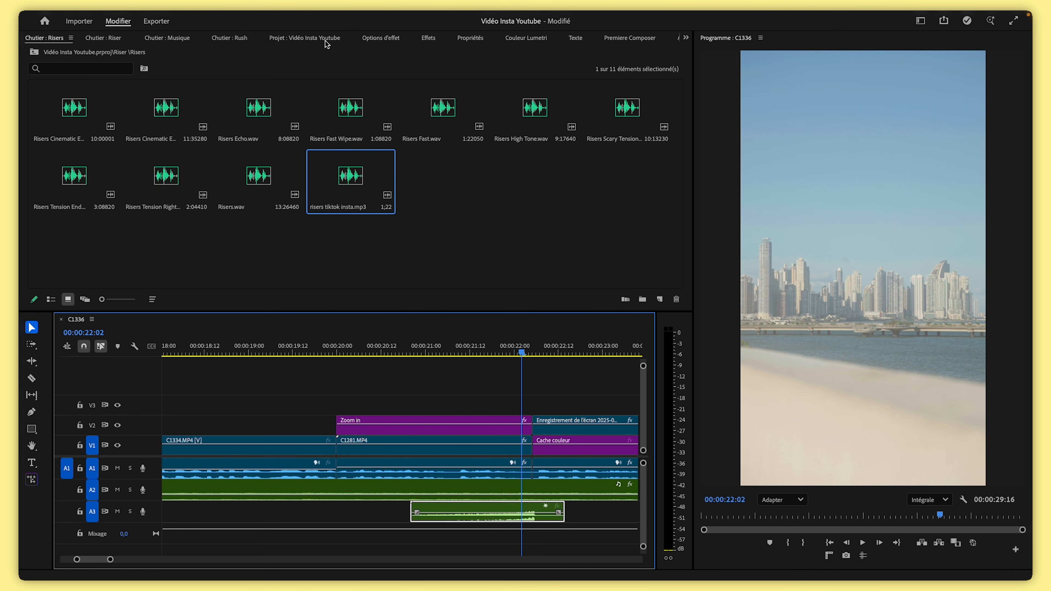
{"action": "left_click_drag", "start_coordinate": [523, 340], "coordinate": [529, 340]}
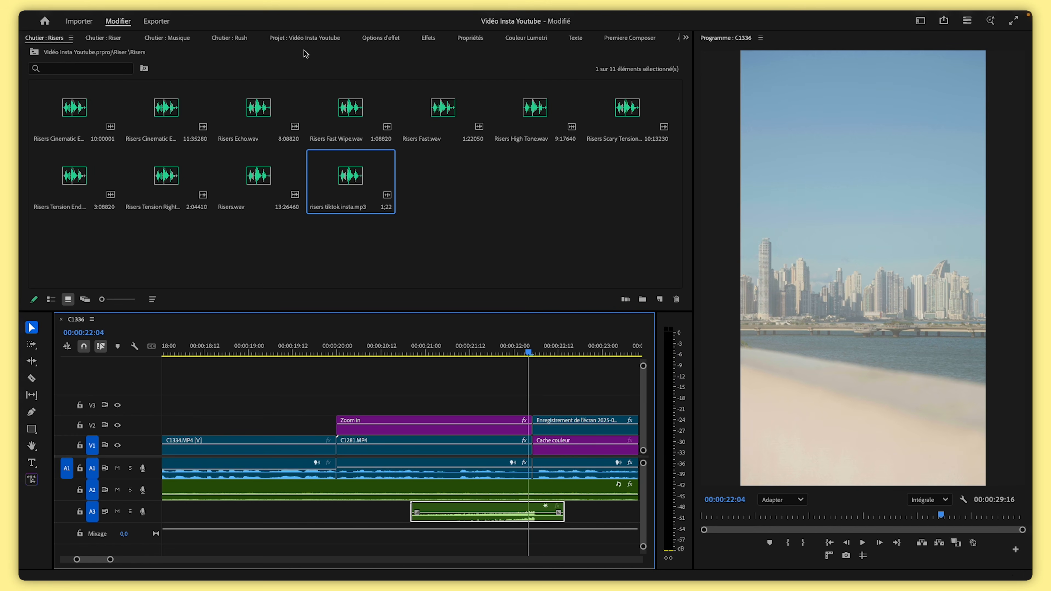
Set the riser clip's level to -12 dB
{"action": "left_click", "coordinate": [380, 37]}
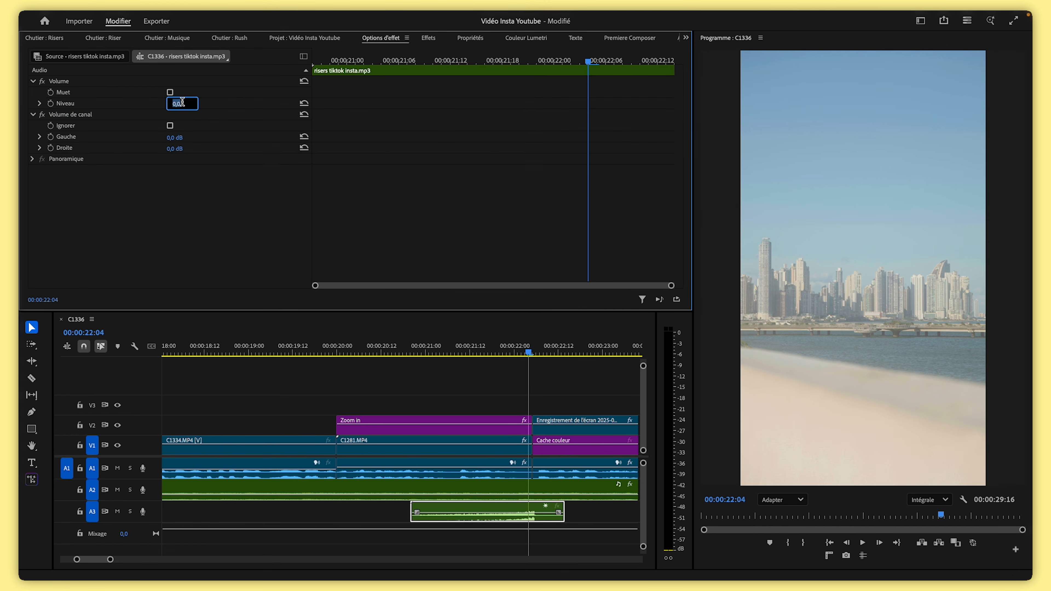
{"action": "type", "text": "-12"}
{"action": "key", "text": "Return"}
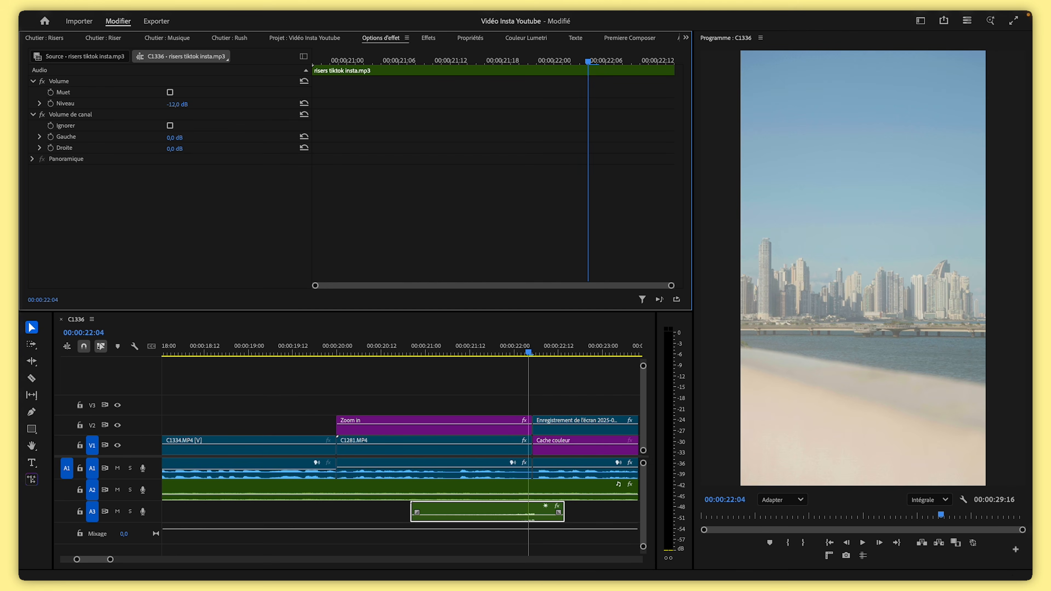
Play back the section around the riser to check the transition
{"action": "left_click", "coordinate": [382, 354]}
{"action": "key", "text": "space"}
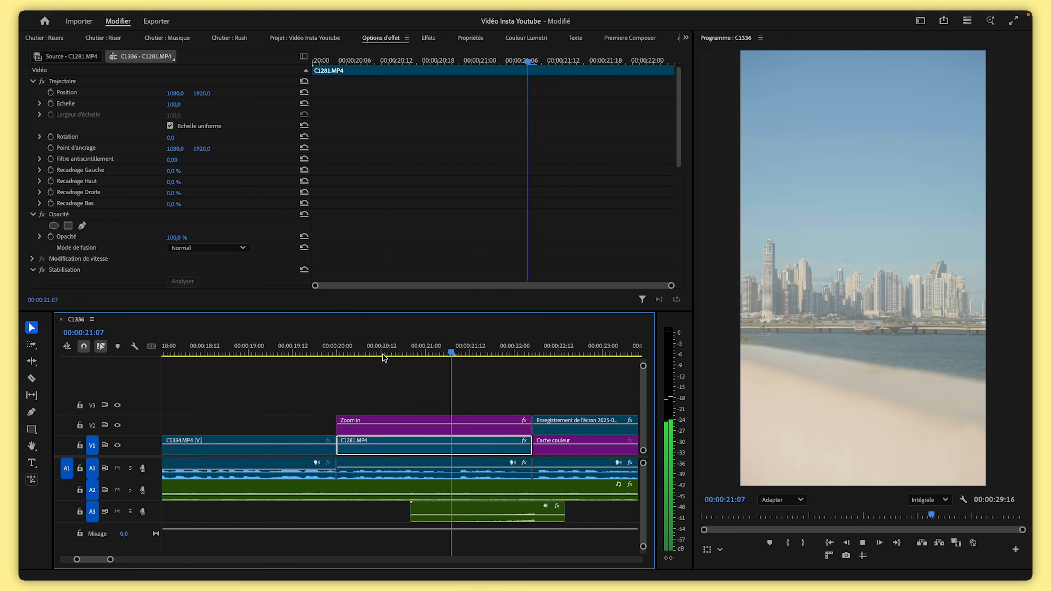
{"action": "key", "text": "space"}
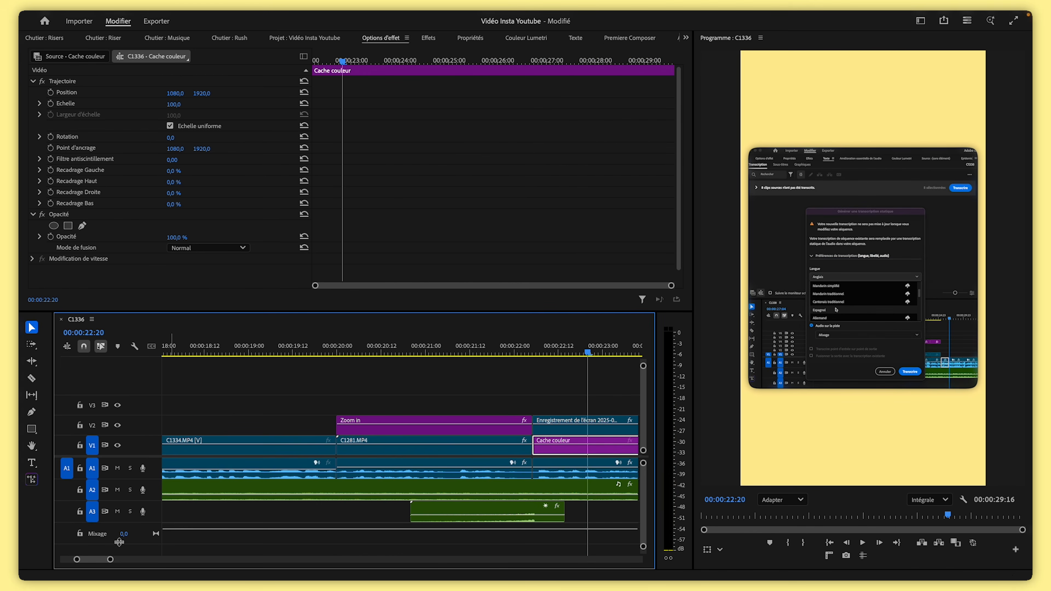
{"action": "left_click_drag", "start_coordinate": [110, 560], "coordinate": [178, 562]}
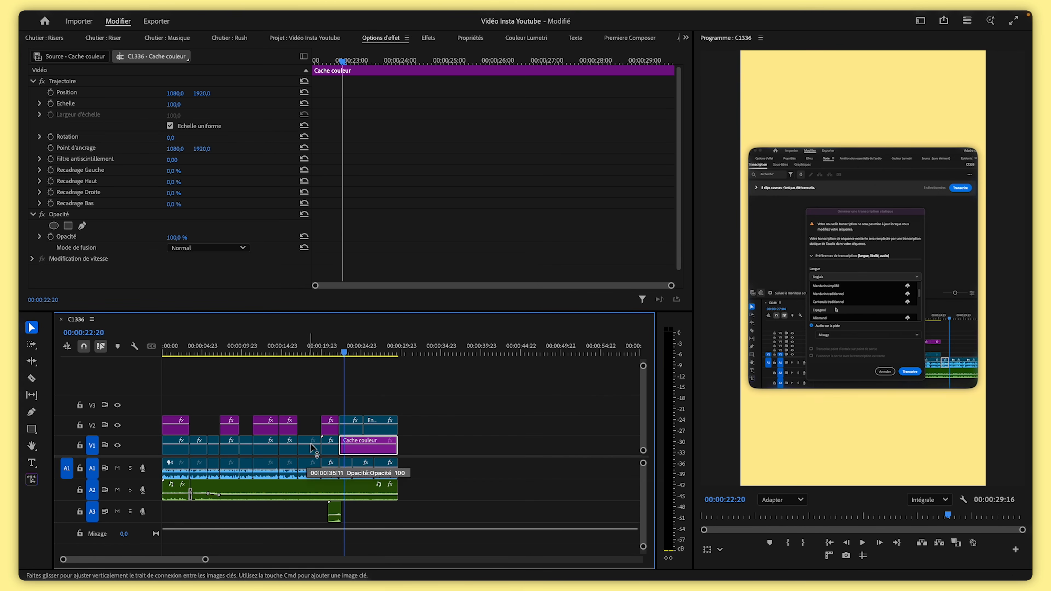
Select all dialogue clips on track A1 and open the Amélioration essentielle de l'audio panel
{"action": "left_click_drag", "start_coordinate": [313, 350], "coordinate": [133, 367]}
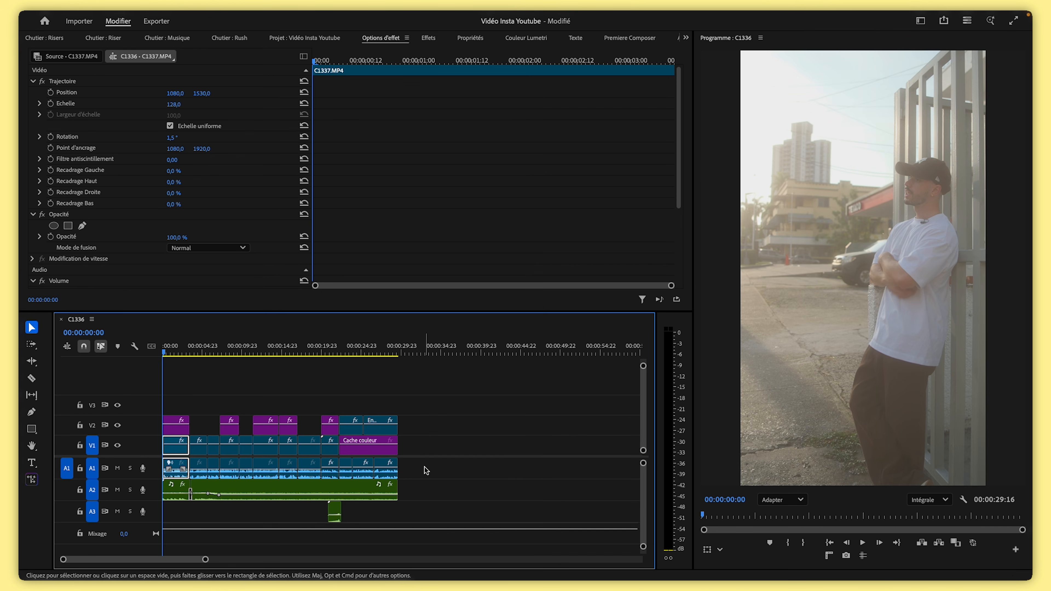
{"action": "left_click_drag", "start_coordinate": [380, 468], "coordinate": [154, 467]}
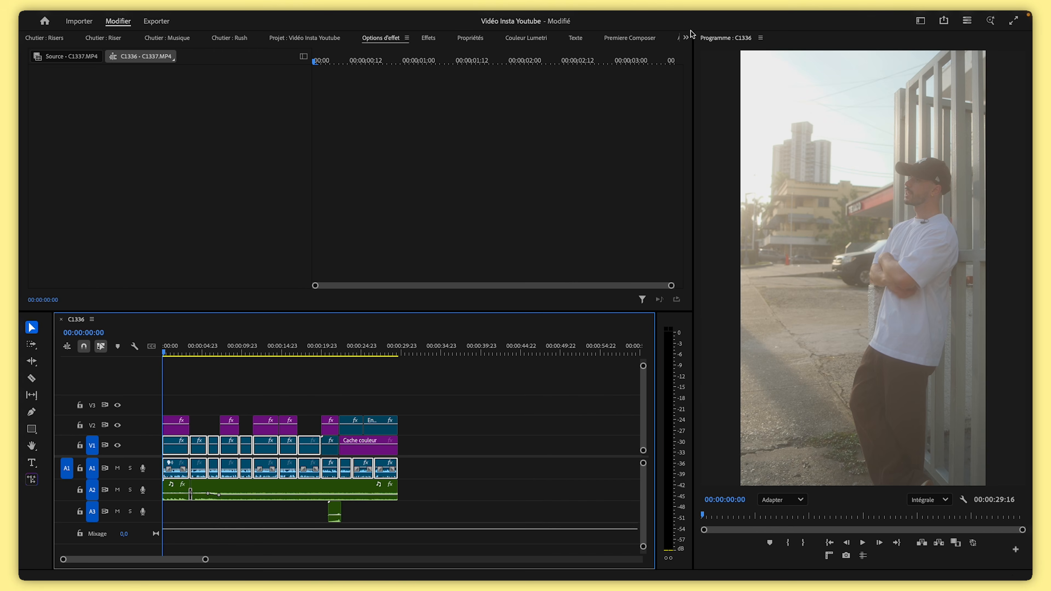
{"action": "left_click", "coordinate": [686, 37]}
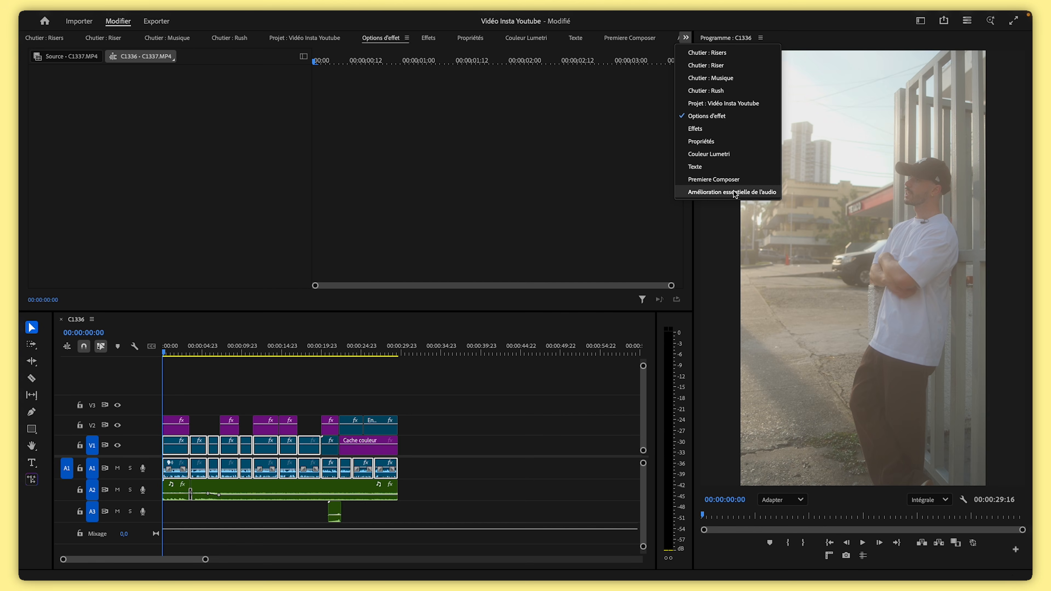
{"action": "left_click", "coordinate": [756, 192]}
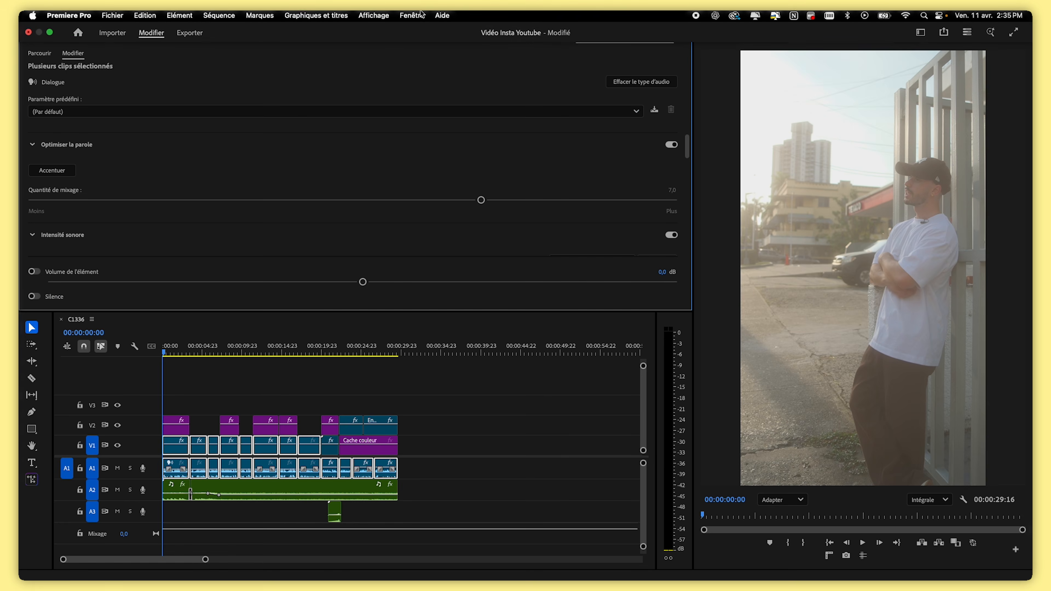
{"action": "left_click", "coordinate": [412, 16]}
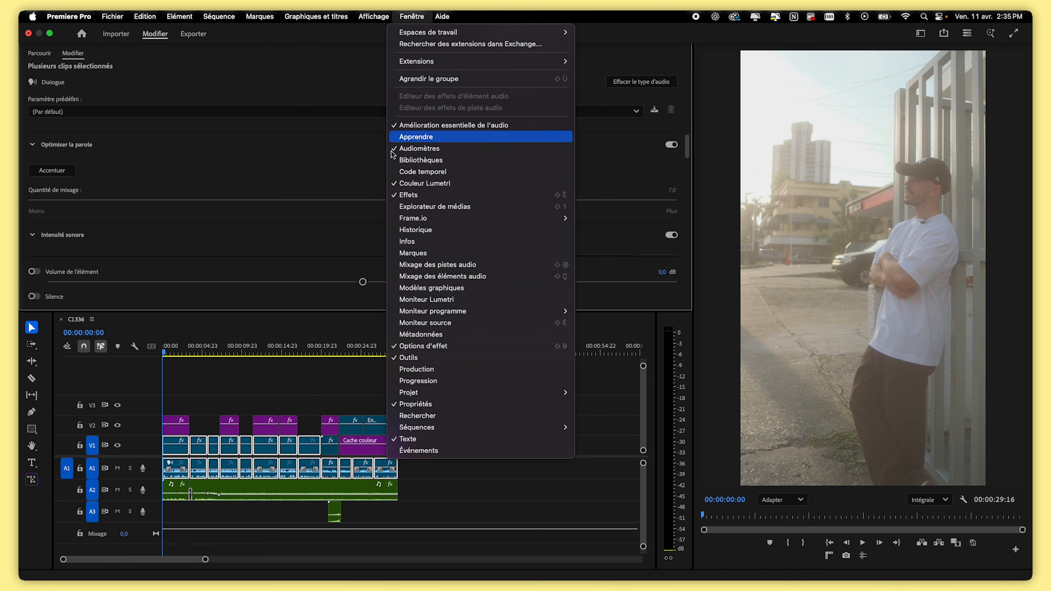
{"action": "left_click", "coordinate": [234, 64]}
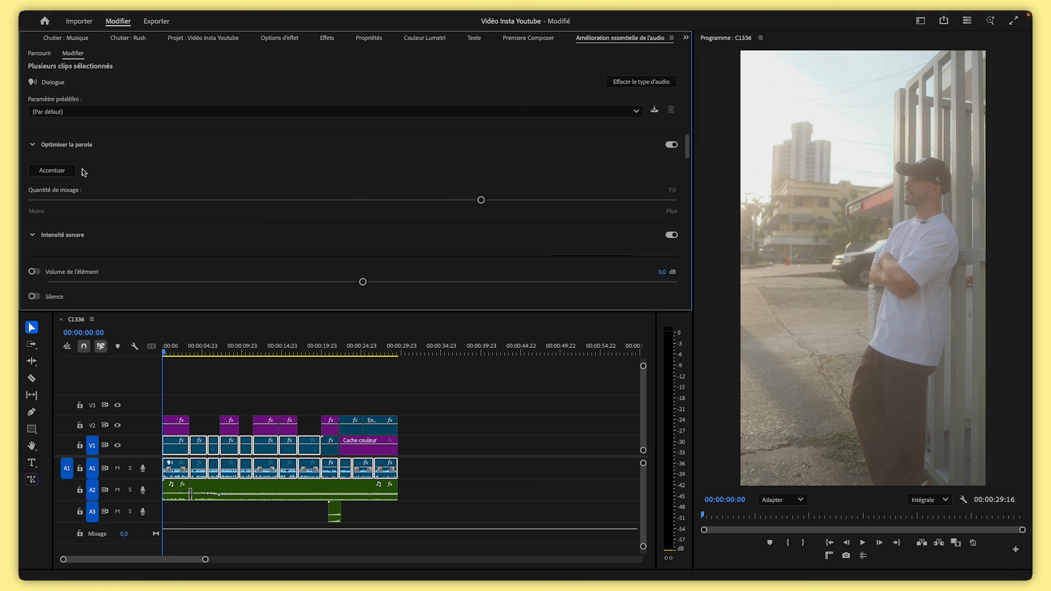
Apply Accentuer speech enhancement to the selected dialogue clips and set the mix amount to 4
{"action": "left_click", "coordinate": [55, 175]}
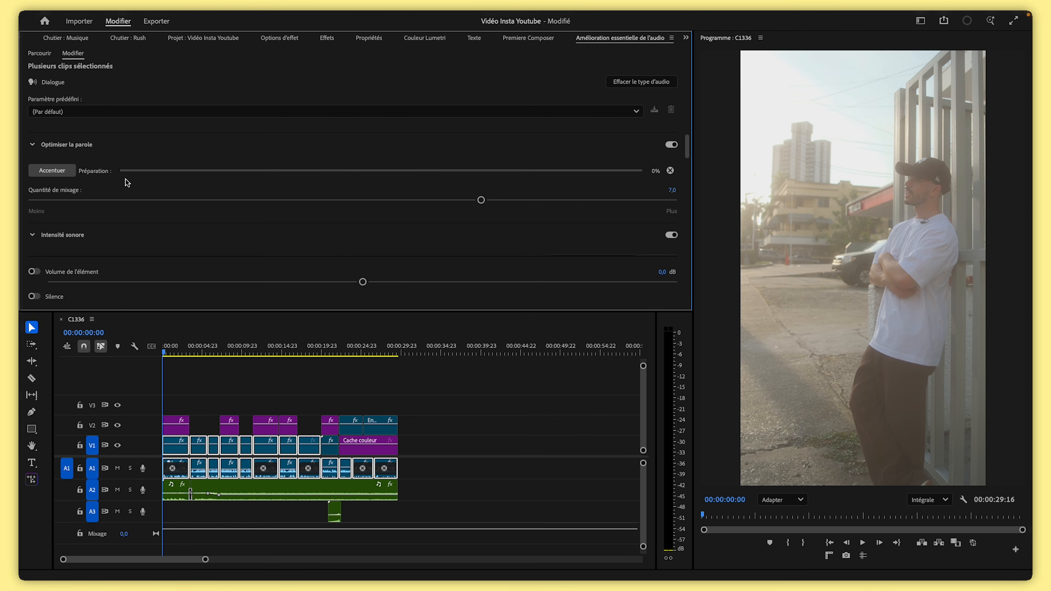
{"action": "left_click", "coordinate": [673, 191]}
{"action": "type", "text": "4"}
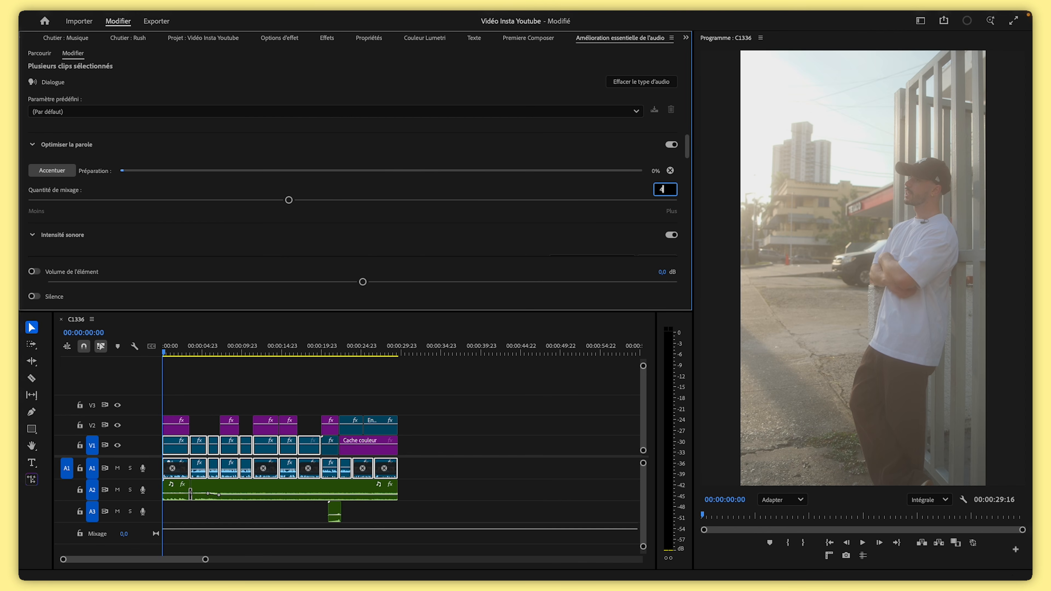
{"action": "key", "text": "Return"}
Play back several parts of the sequence to check the enhanced dialogue
{"action": "mouse_move", "coordinate": [210, 559]}
{"action": "left_mouse_down"}
{"action": "mouse_move", "coordinate": [154, 557]}
{"action": "mouse_move", "coordinate": [220, 556]}
{"action": "left_mouse_up"}
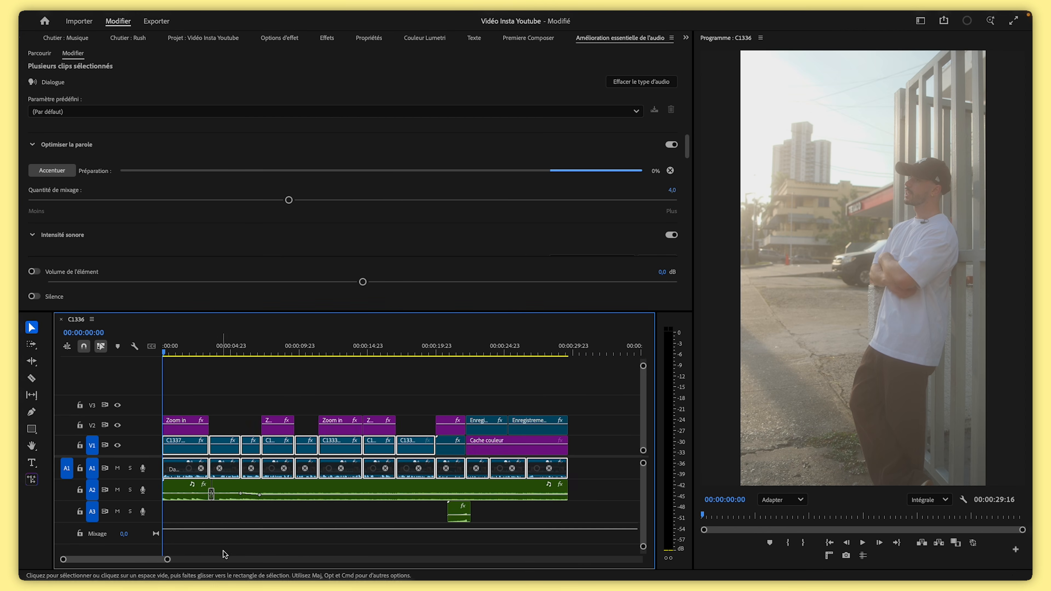
{"action": "left_click", "coordinate": [216, 387]}
{"action": "left_click", "coordinate": [186, 442]}
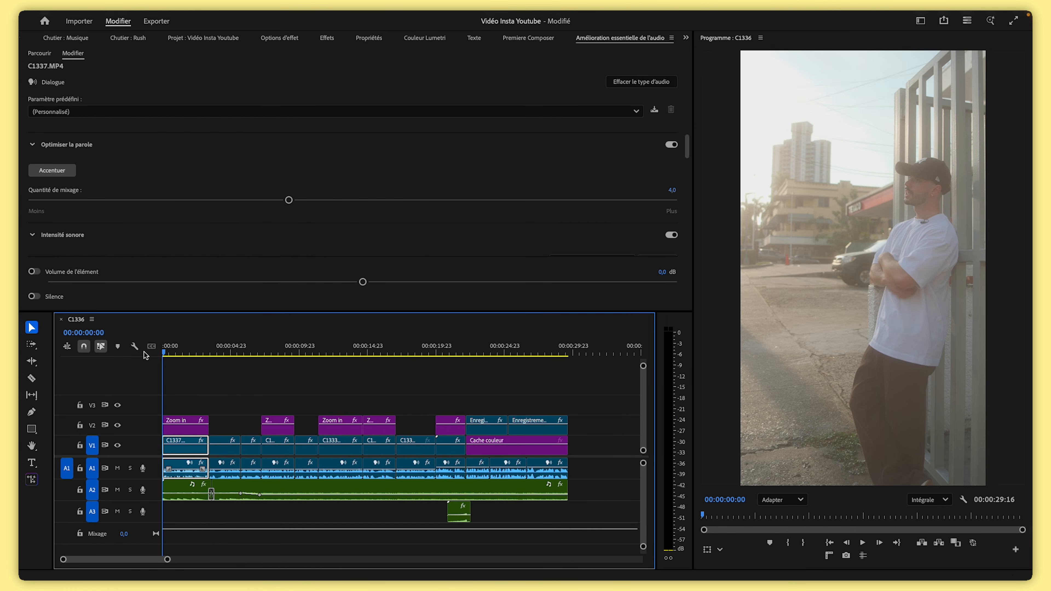
{"action": "key", "text": "space"}
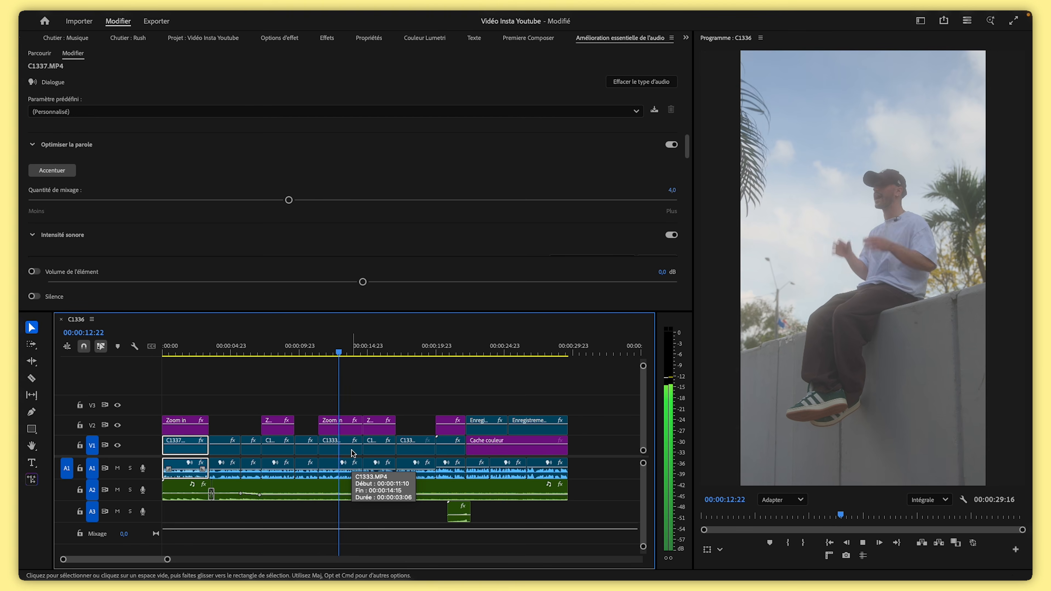
{"action": "key", "text": "space"}
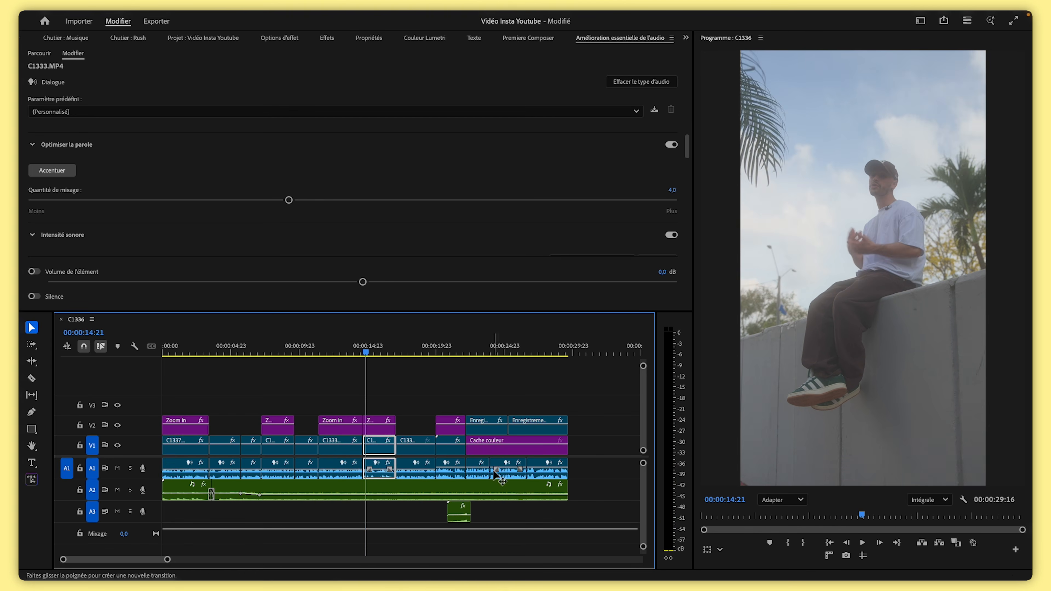
{"action": "left_click", "coordinate": [435, 352]}
{"action": "key", "text": "space"}
{"action": "left_click", "coordinate": [435, 351]}
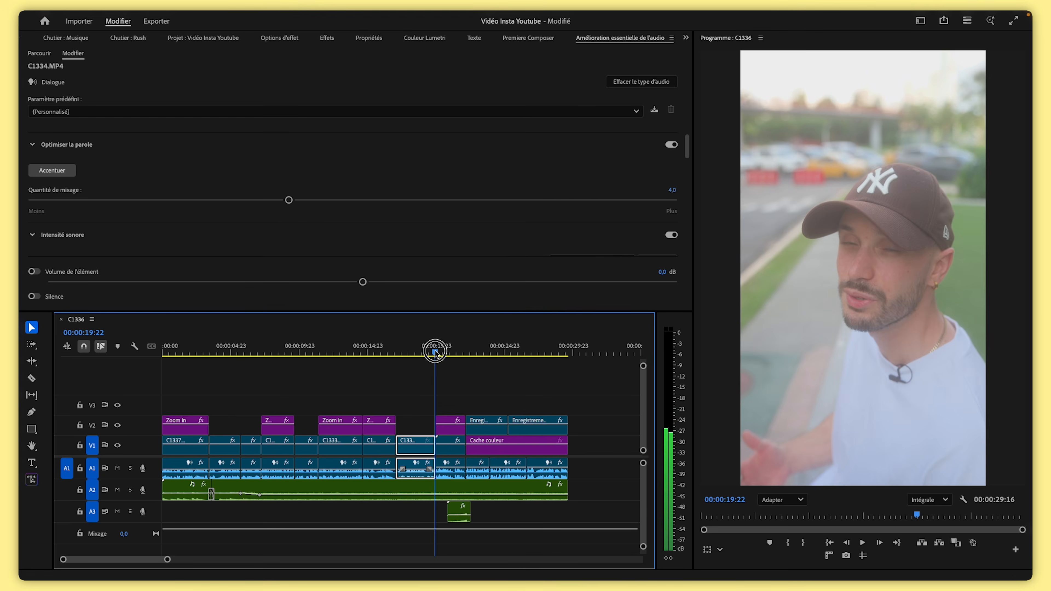
{"action": "key", "text": "space"}
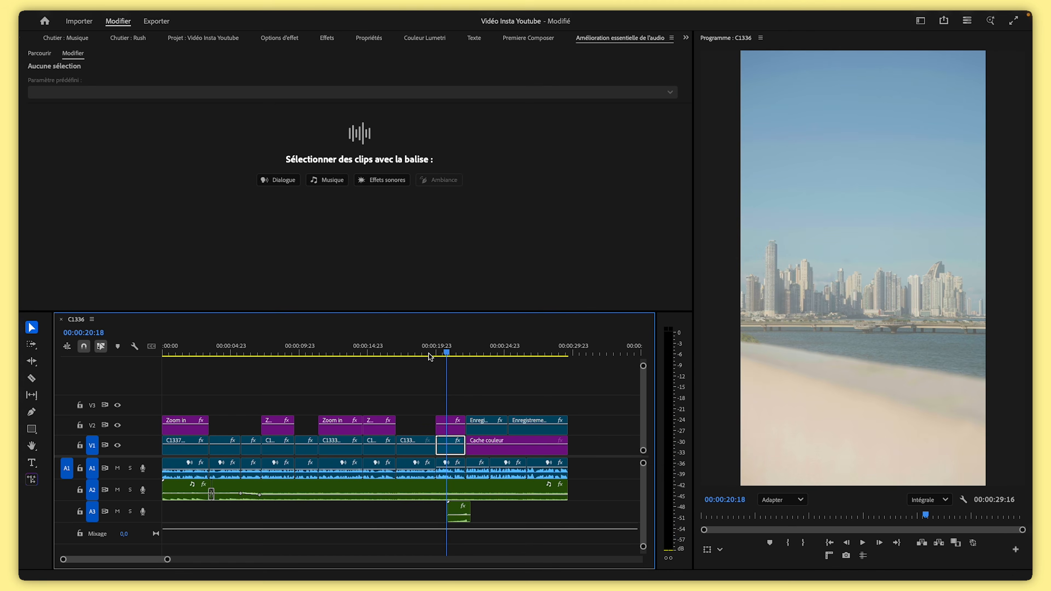
{"action": "left_click", "coordinate": [429, 354]}
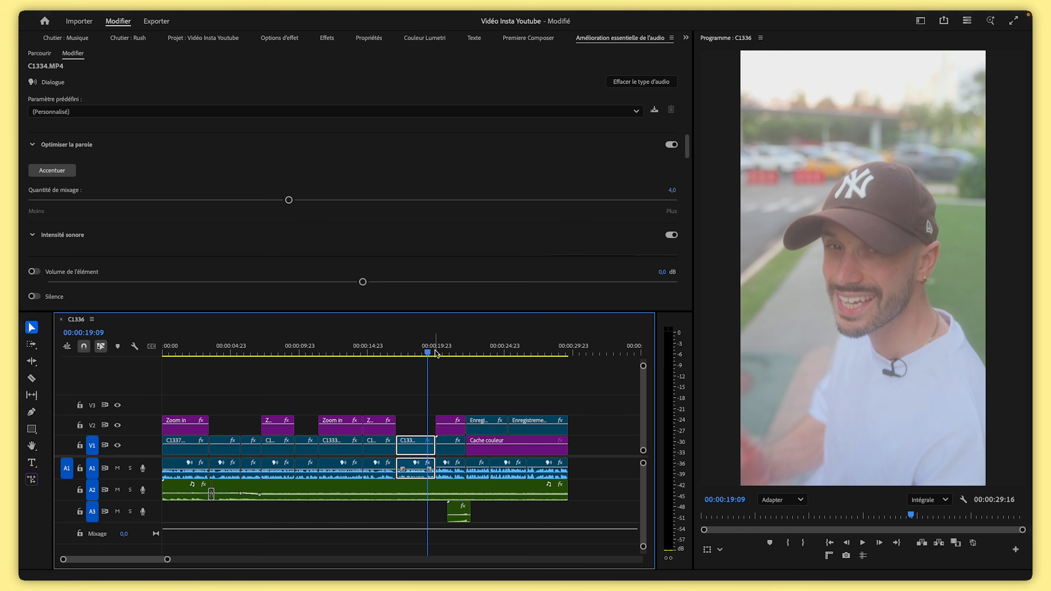
{"action": "key", "text": "space"}
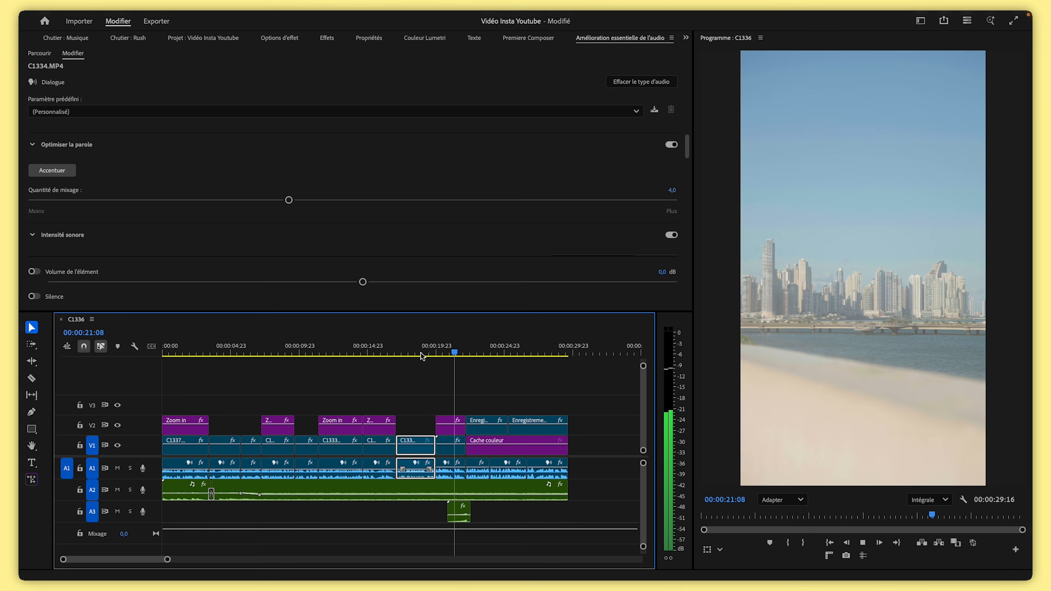
{"action": "key", "text": "space"}
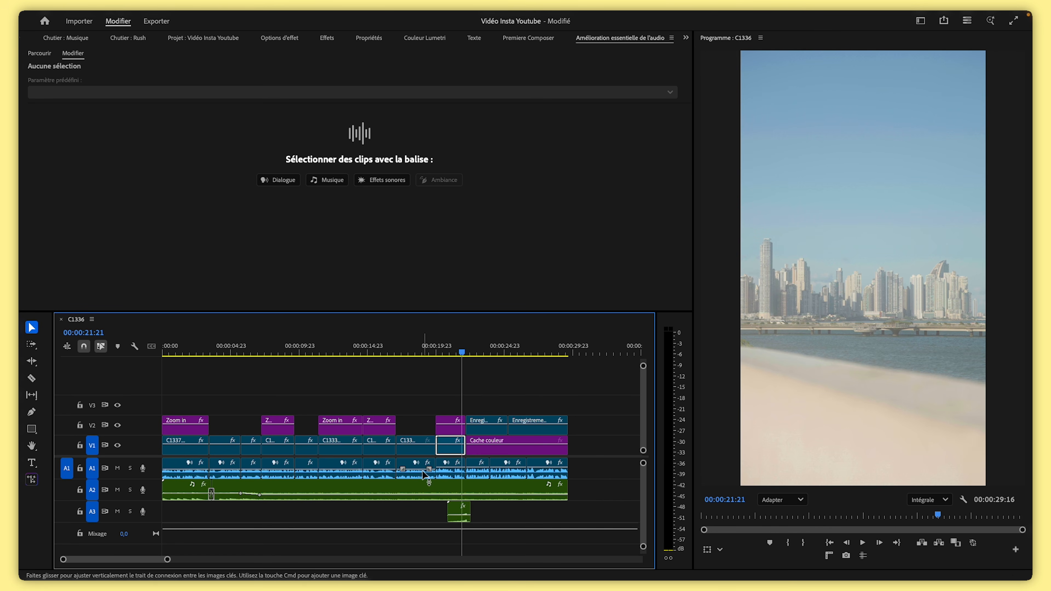
{"action": "left_click", "coordinate": [453, 470]}
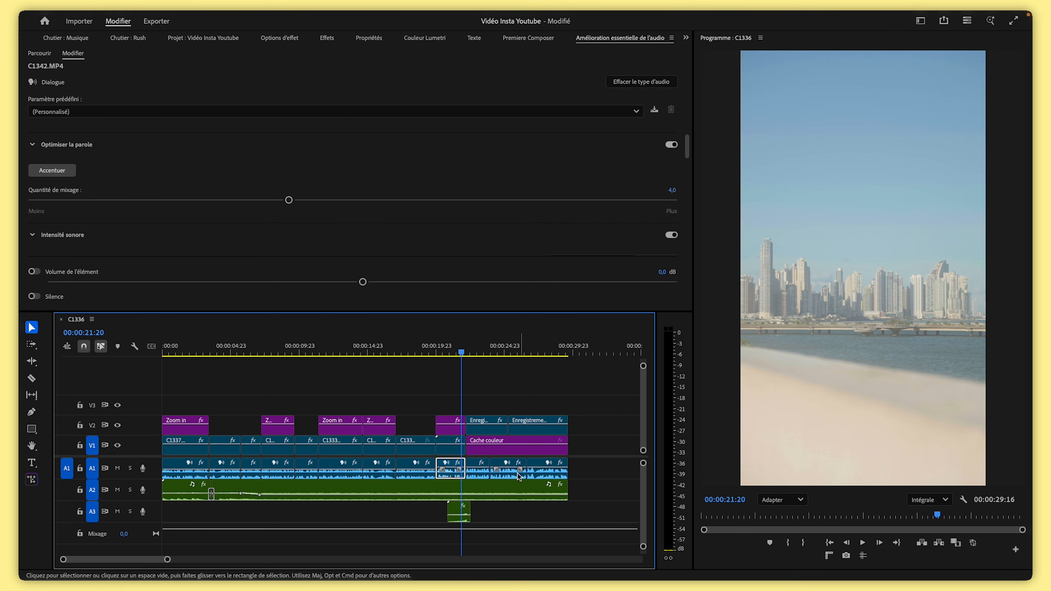
{"action": "left_click", "coordinate": [421, 352]}
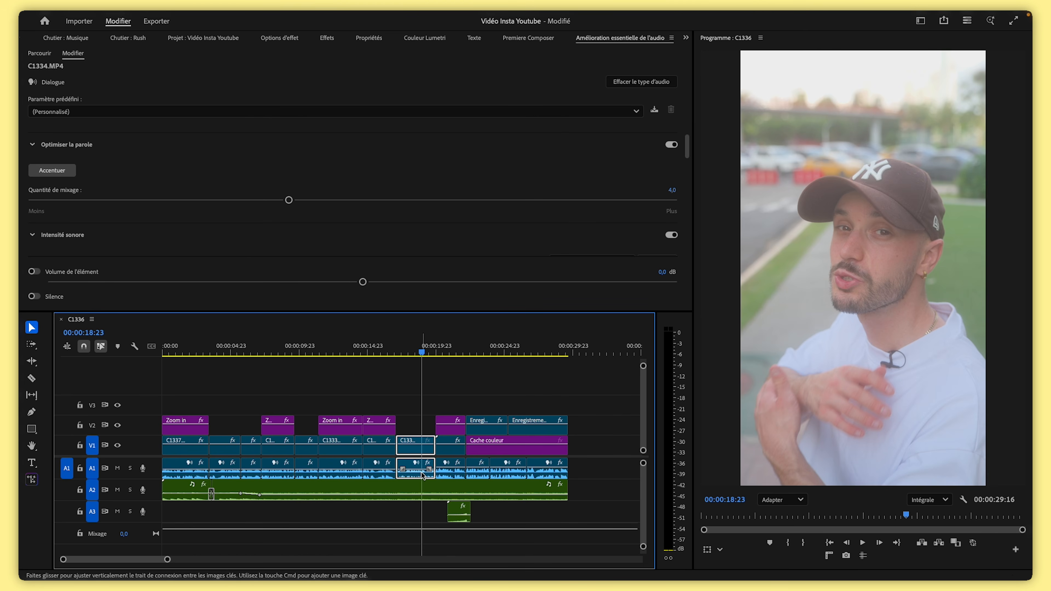
Turn on clip volume for the selected dialogue clips and set it to 4 dB
{"action": "left_click_drag", "start_coordinate": [432, 414], "coordinate": [196, 471]}
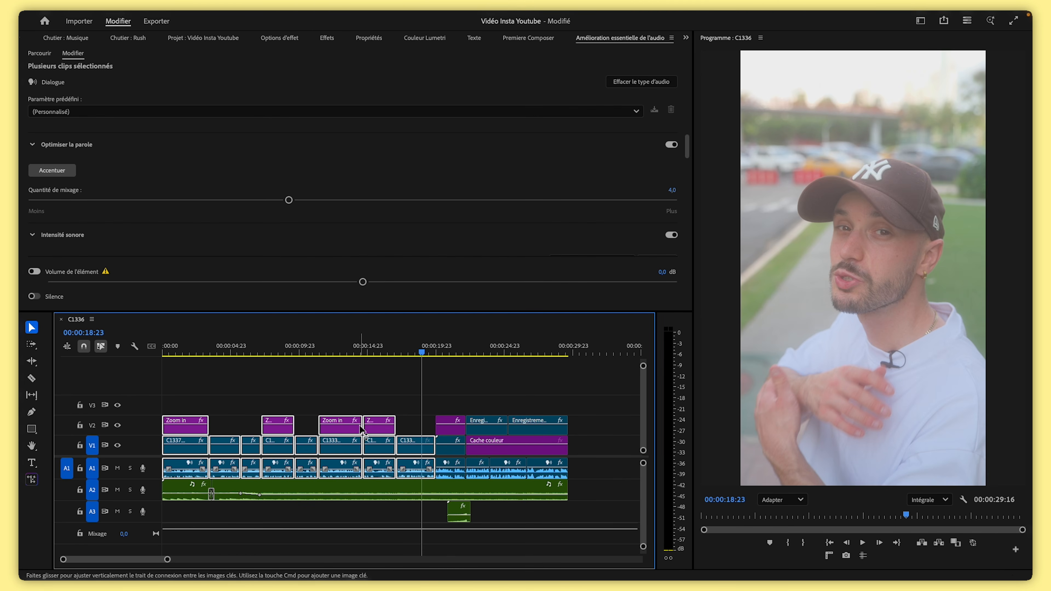
{"action": "left_click", "coordinate": [662, 272]}
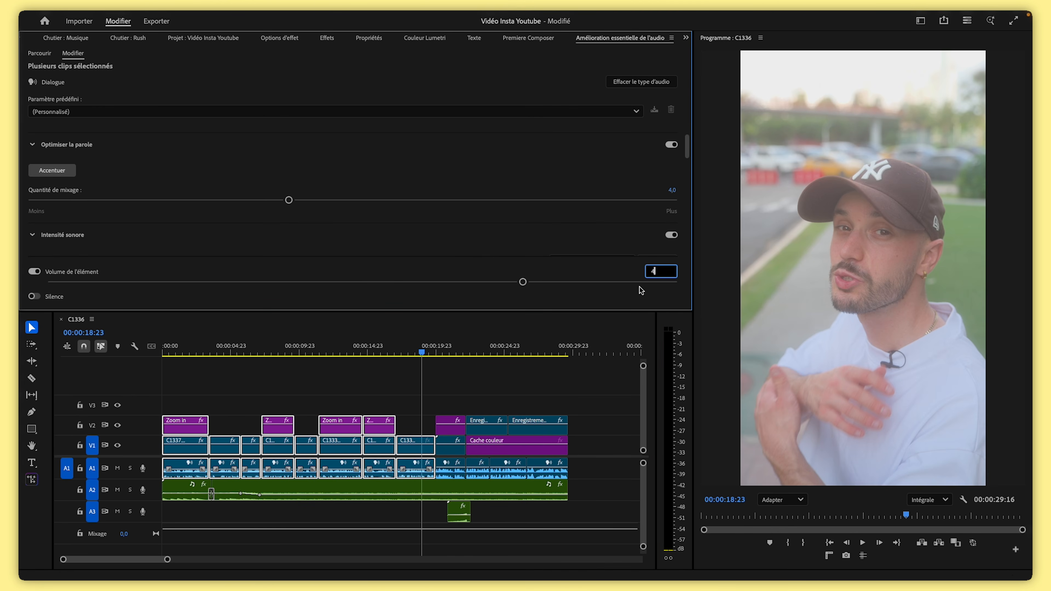
{"action": "left_click", "coordinate": [474, 365]}
{"action": "left_click_drag", "start_coordinate": [429, 352], "coordinate": [405, 353]}
{"action": "key", "text": "space"}
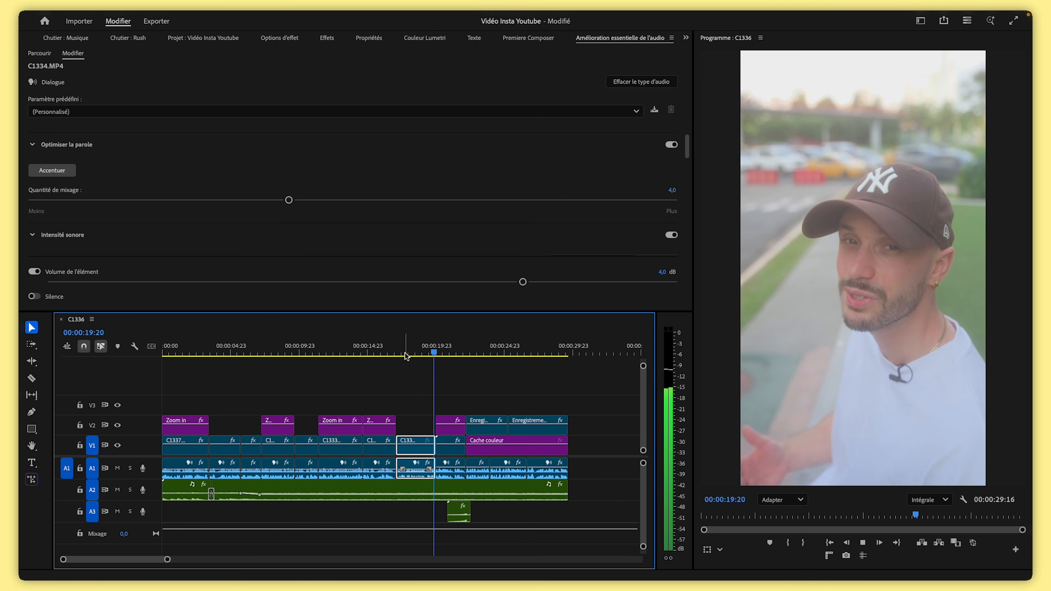
Set the clip volume of the dialogue clips before the beach shot to 7 dB
{"action": "left_click_drag", "start_coordinate": [418, 401], "coordinate": [185, 459]}
{"action": "type", "text": "7"}
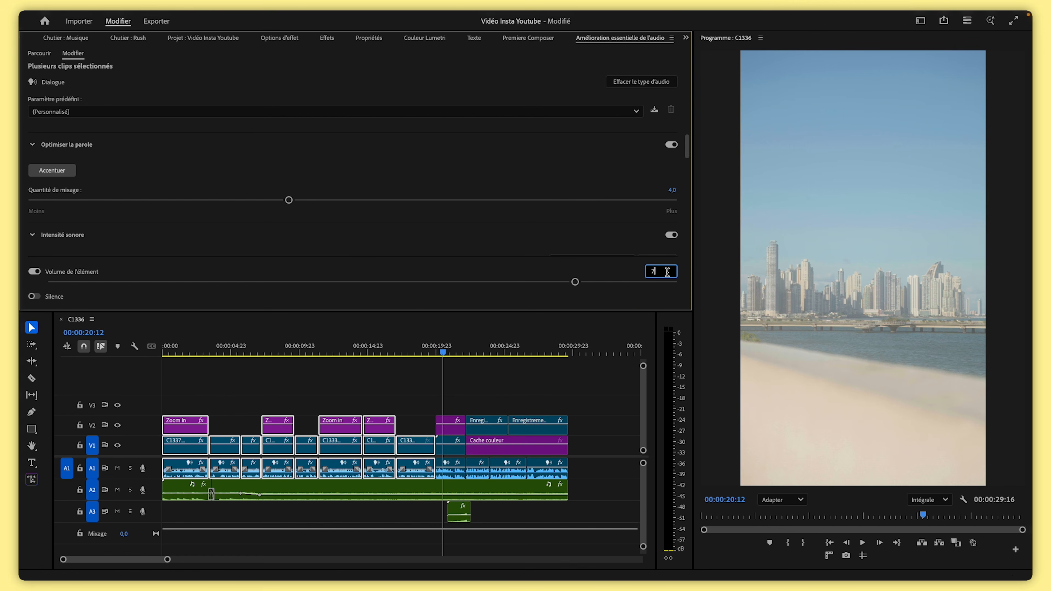
{"action": "left_click", "coordinate": [407, 351]}
{"action": "key", "text": "space"}
{"action": "left_click", "coordinate": [445, 382]}
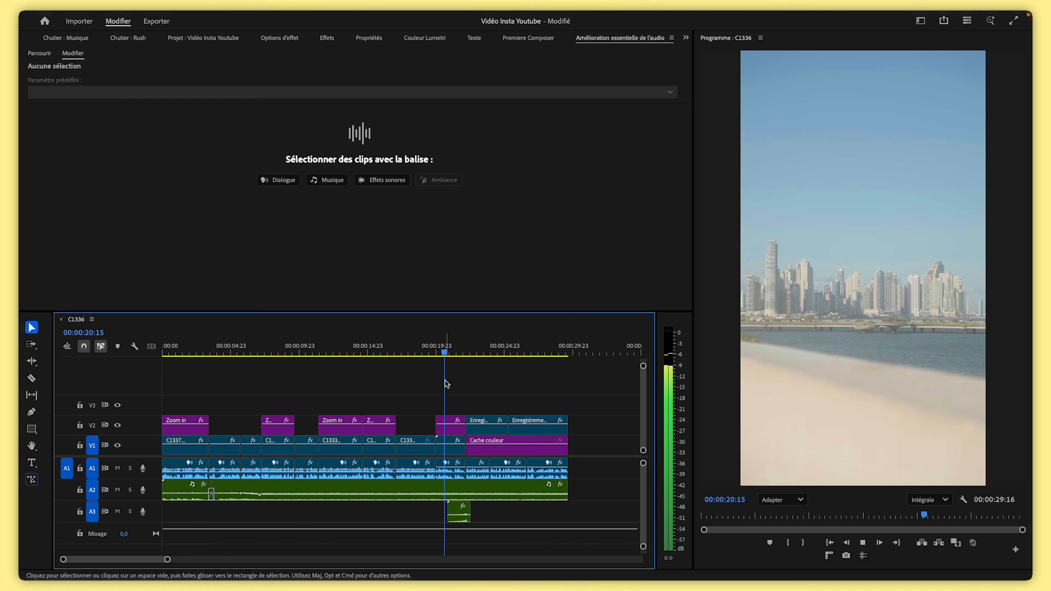
{"action": "key", "text": "space"}
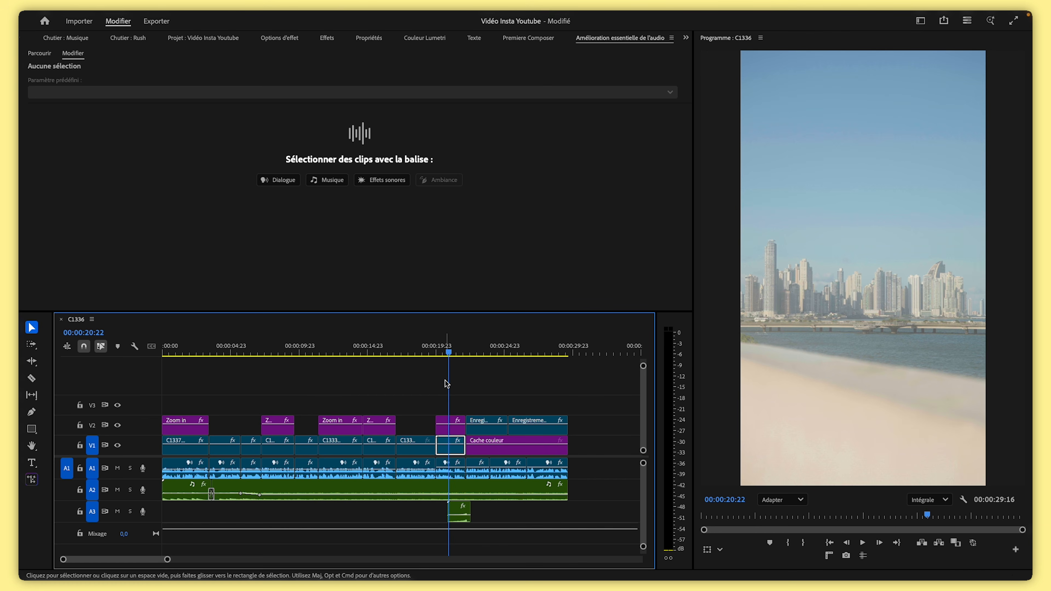
Play back the sequence from the start to check the dialogue level
{"action": "left_click", "coordinate": [437, 353]}
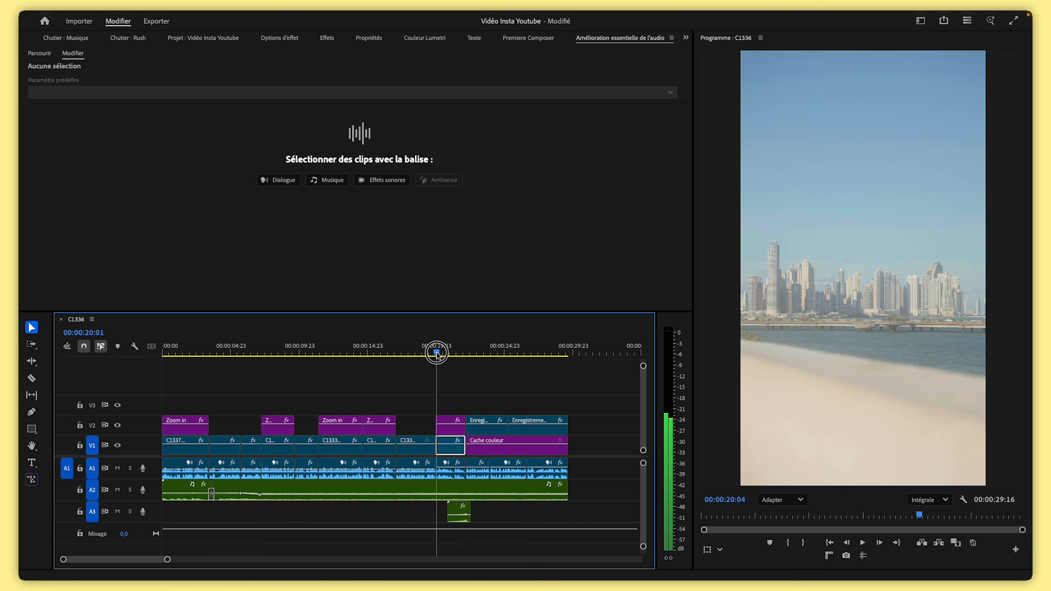
{"action": "left_click_drag", "start_coordinate": [437, 352], "coordinate": [164, 382]}
{"action": "key", "text": "space"}
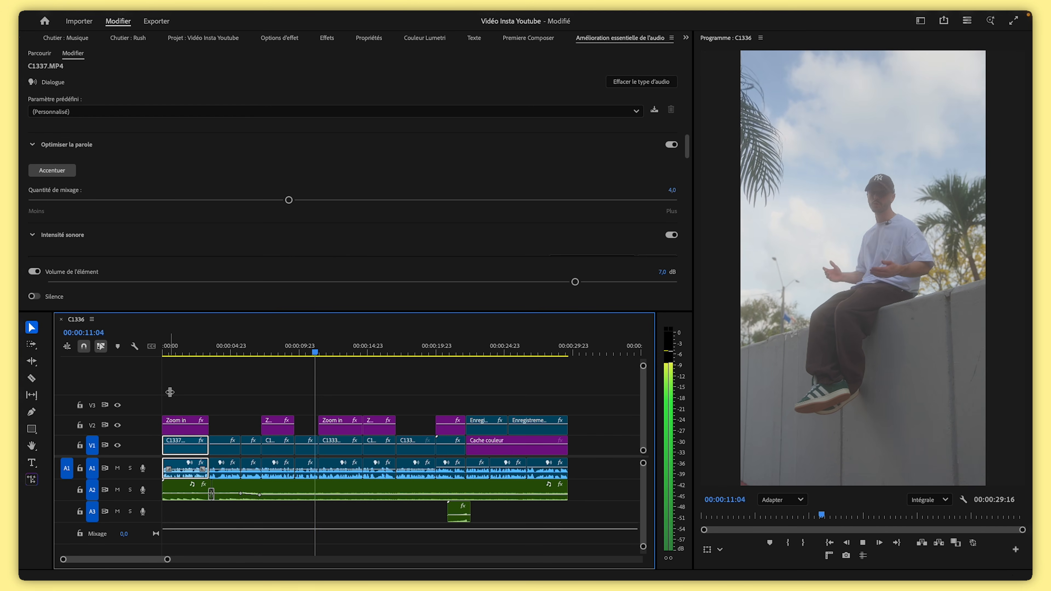
{"action": "key", "text": "space"}
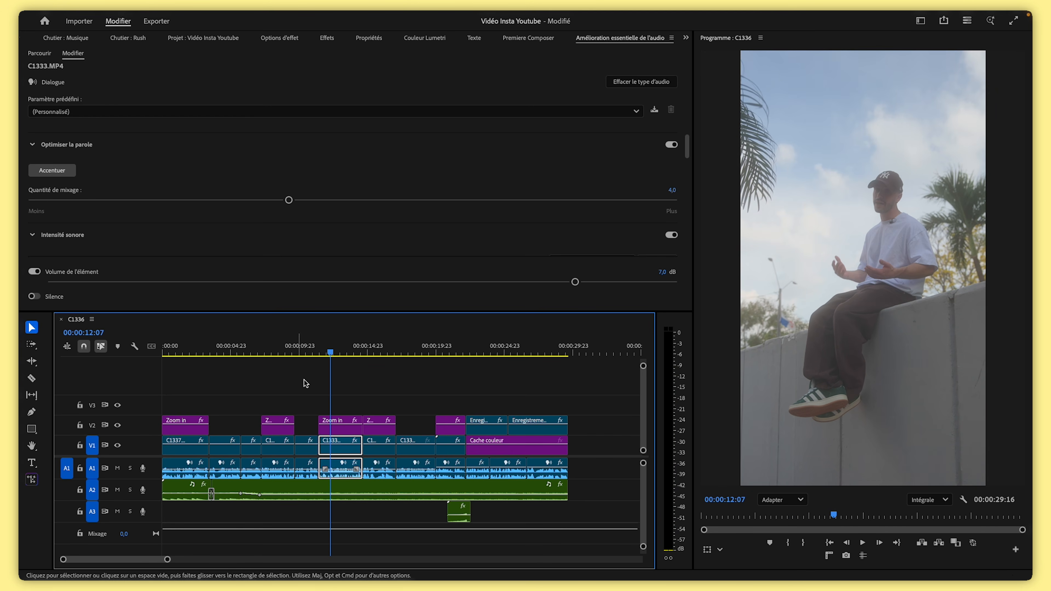
{"action": "left_click", "coordinate": [491, 346]}
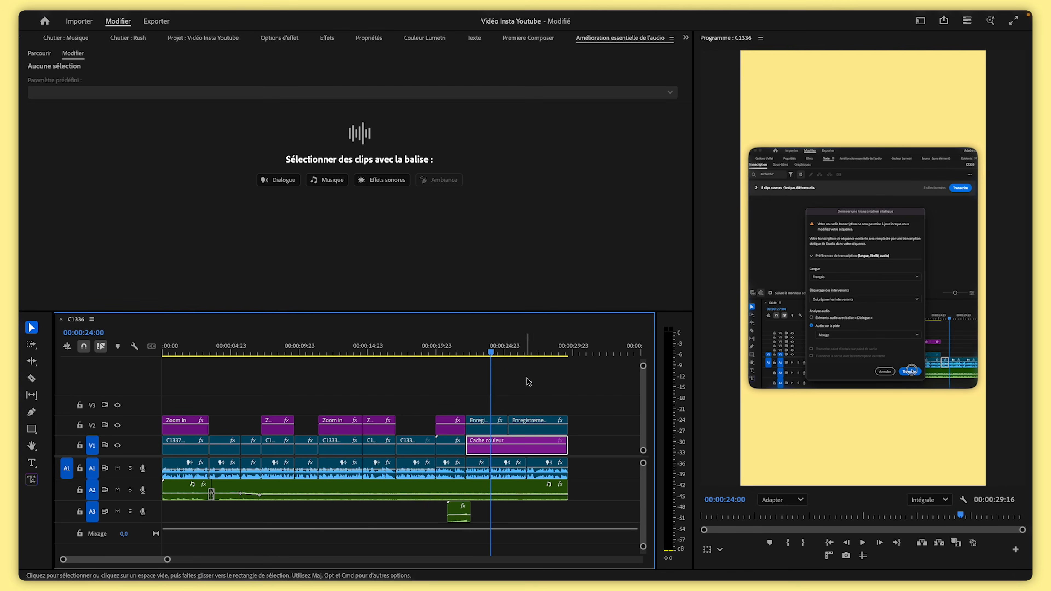
{"action": "left_click", "coordinate": [395, 346]}
Mute the music track A2 and the riser track A3
{"action": "left_click", "coordinate": [415, 489]}
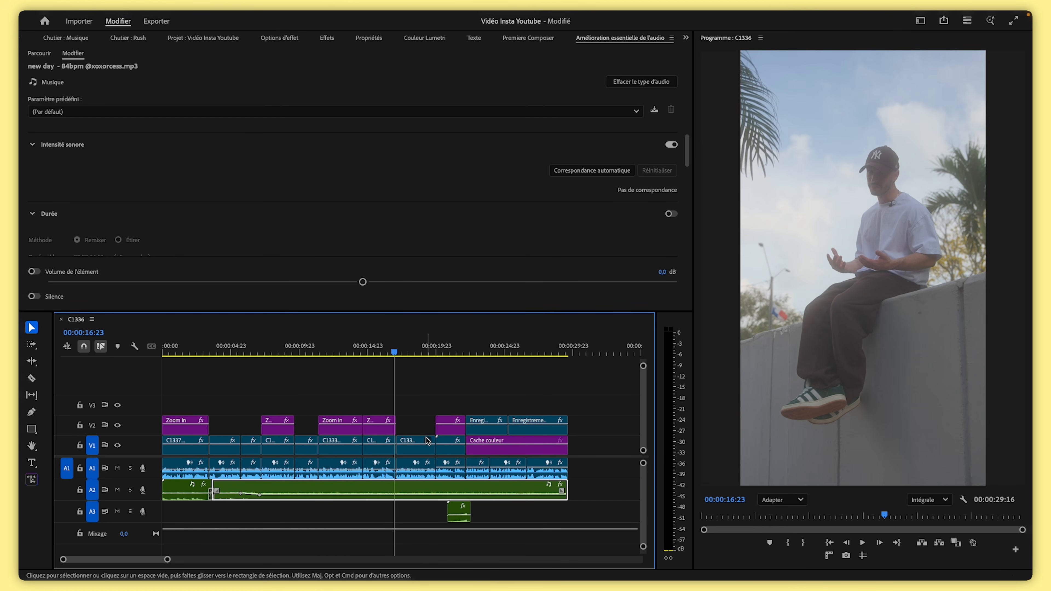
{"action": "left_click", "coordinate": [422, 412]}
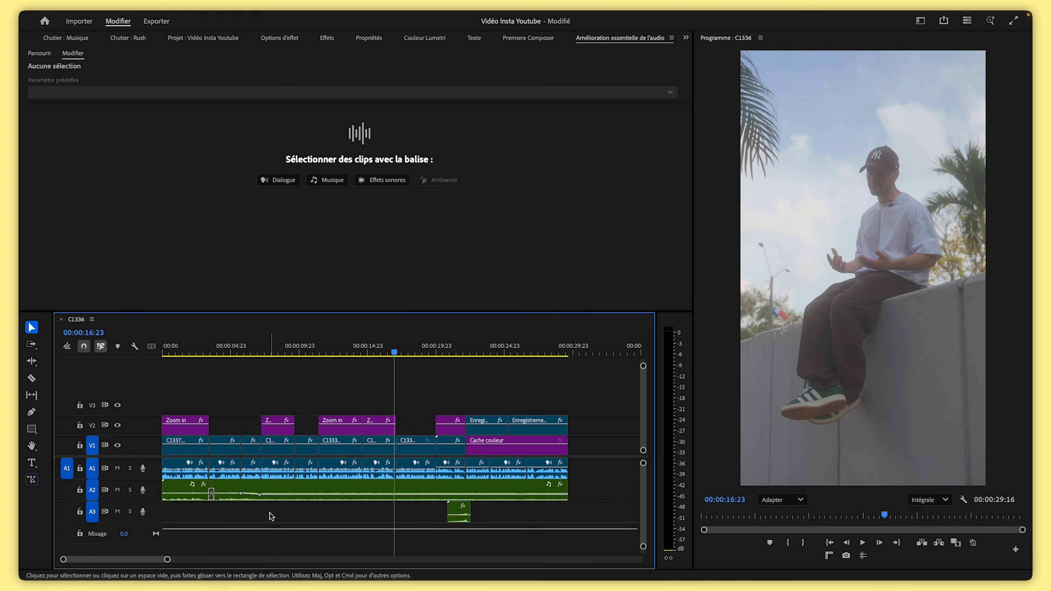
{"action": "left_click", "coordinate": [118, 491]}
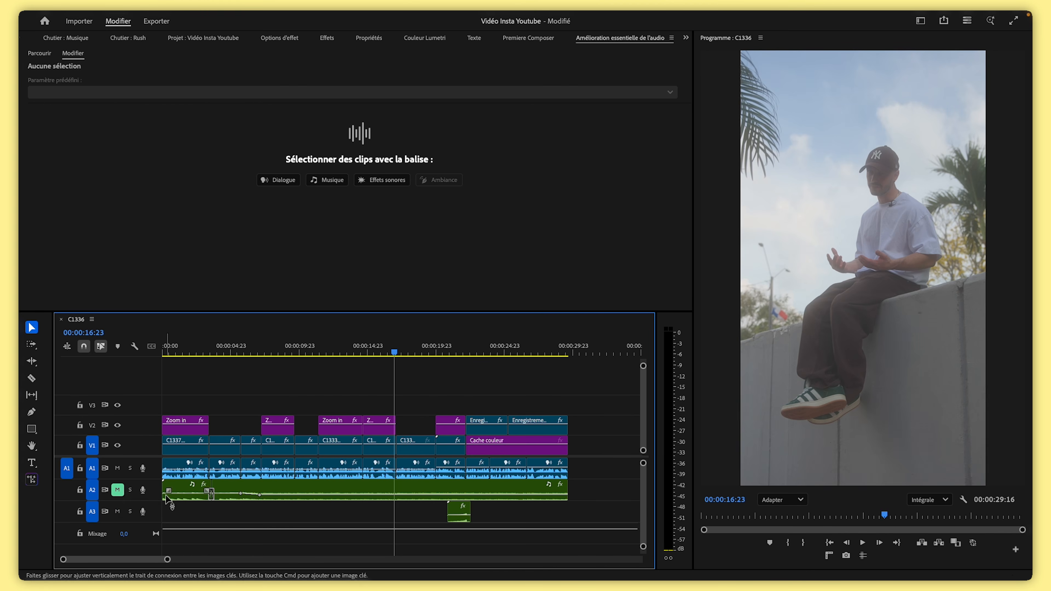
{"action": "left_click", "coordinate": [118, 512]}
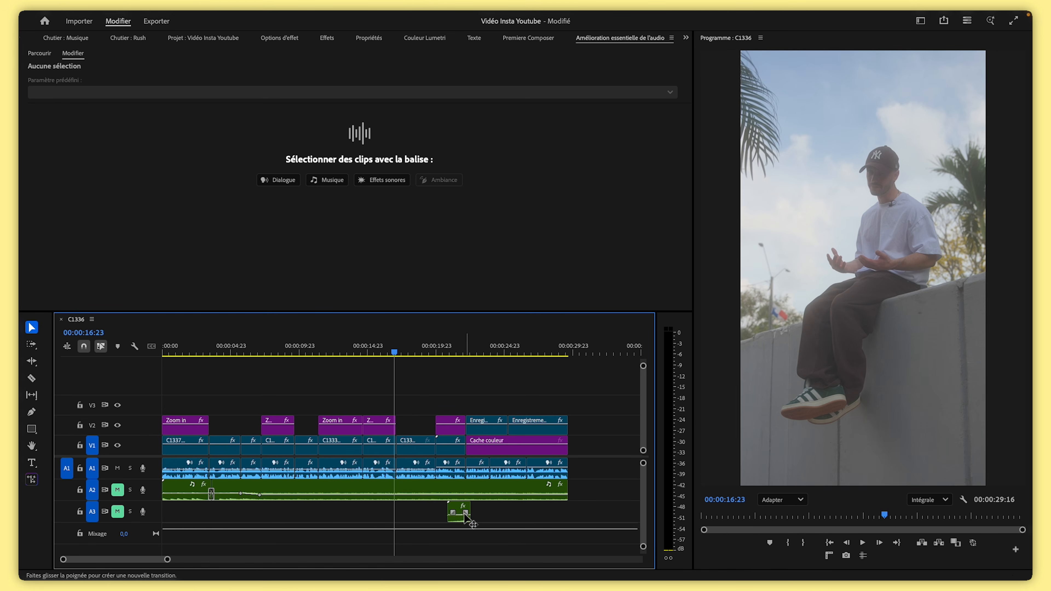
Play back the dialogue around 14 seconds with the music muted
{"action": "left_click", "coordinate": [358, 351]}
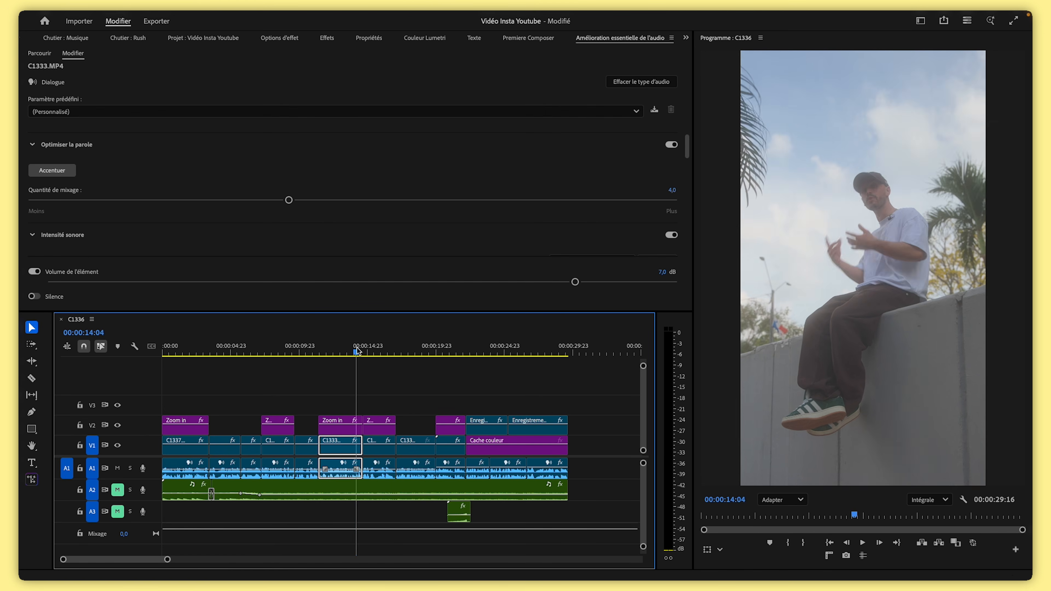
{"action": "key", "text": "space"}
{"action": "key", "text": "space"}
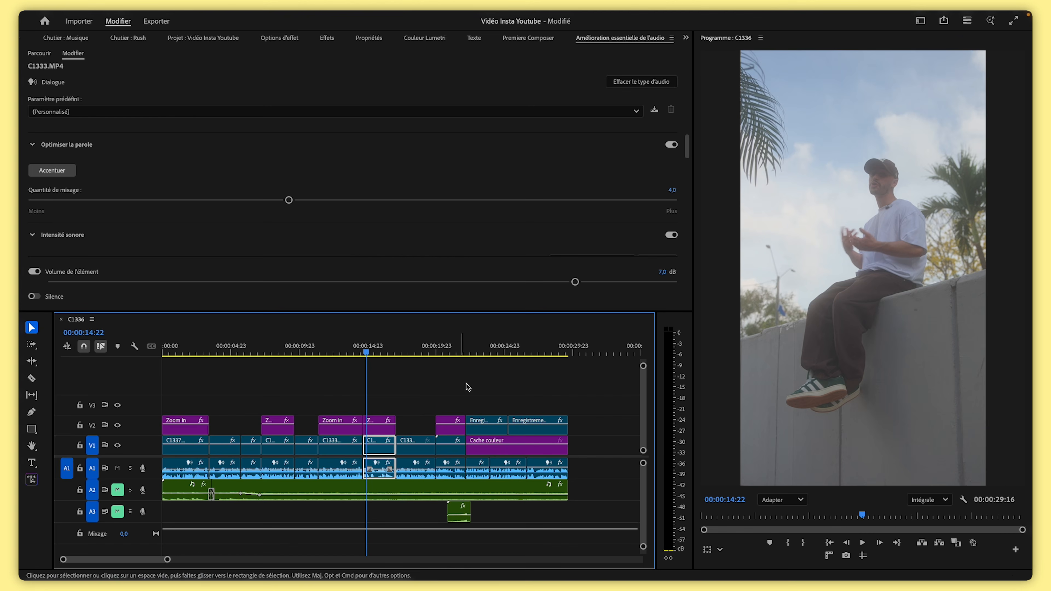
Mark an in point at the sequence start and an out point at its end
{"action": "key", "text": "Home"}
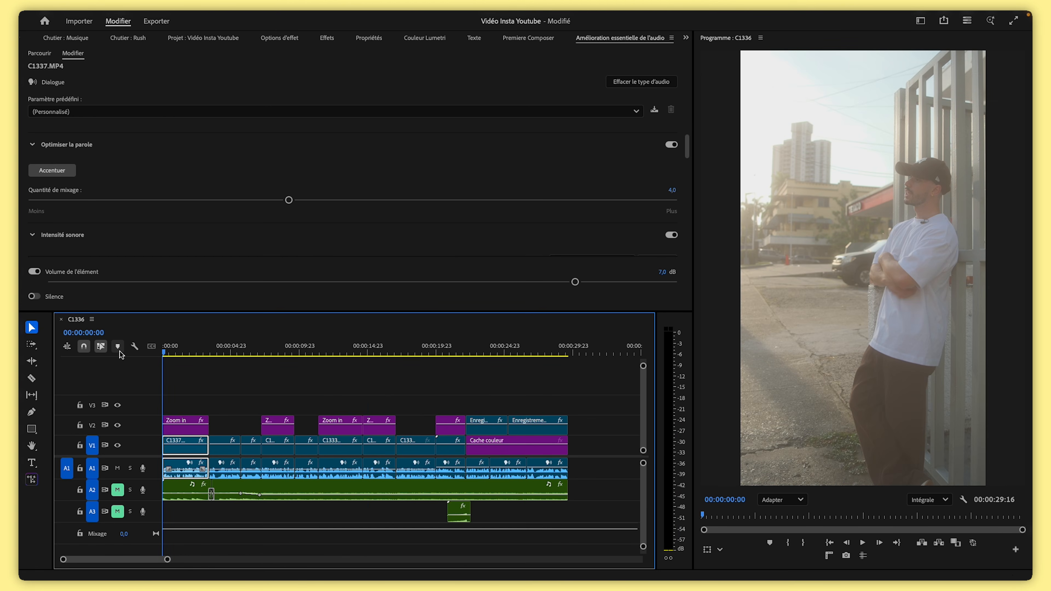
{"action": "key", "text": "i"}
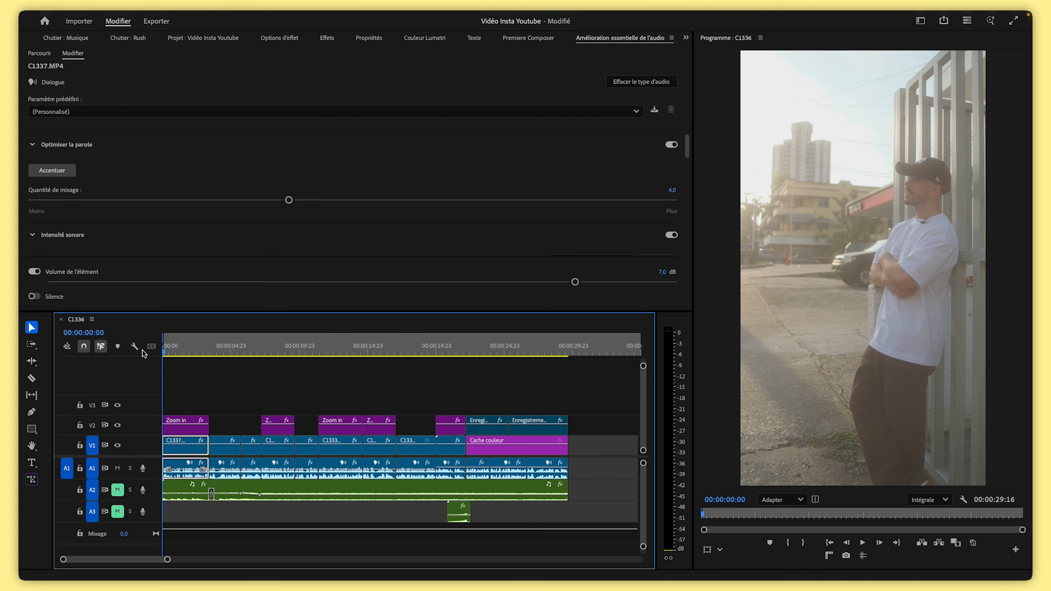
{"action": "left_click_drag", "start_coordinate": [208, 351], "coordinate": [570, 366]}
{"action": "key", "text": "o"}
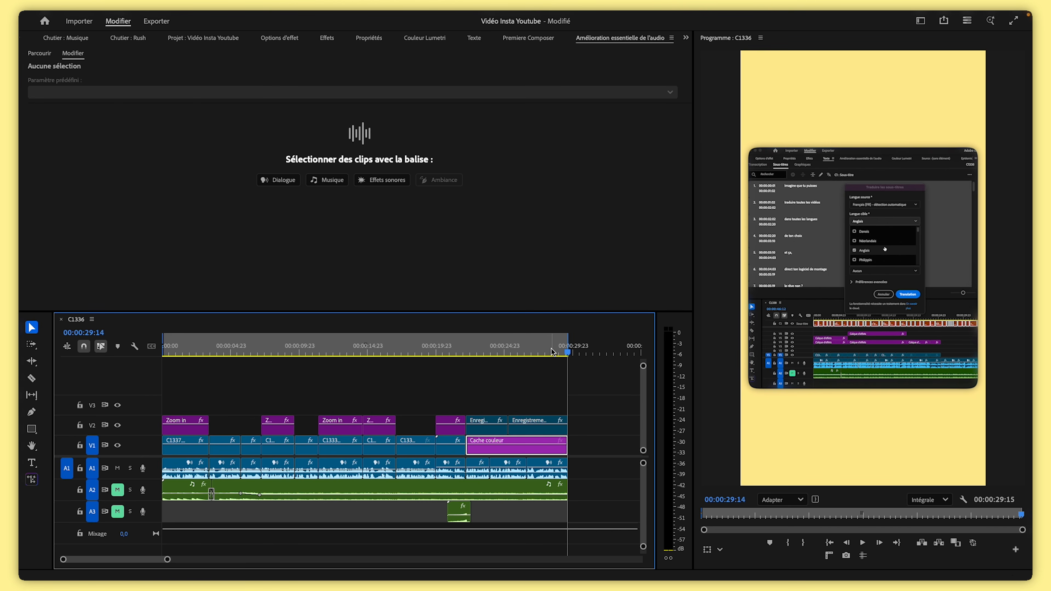
{"action": "left_click", "coordinate": [551, 352]}
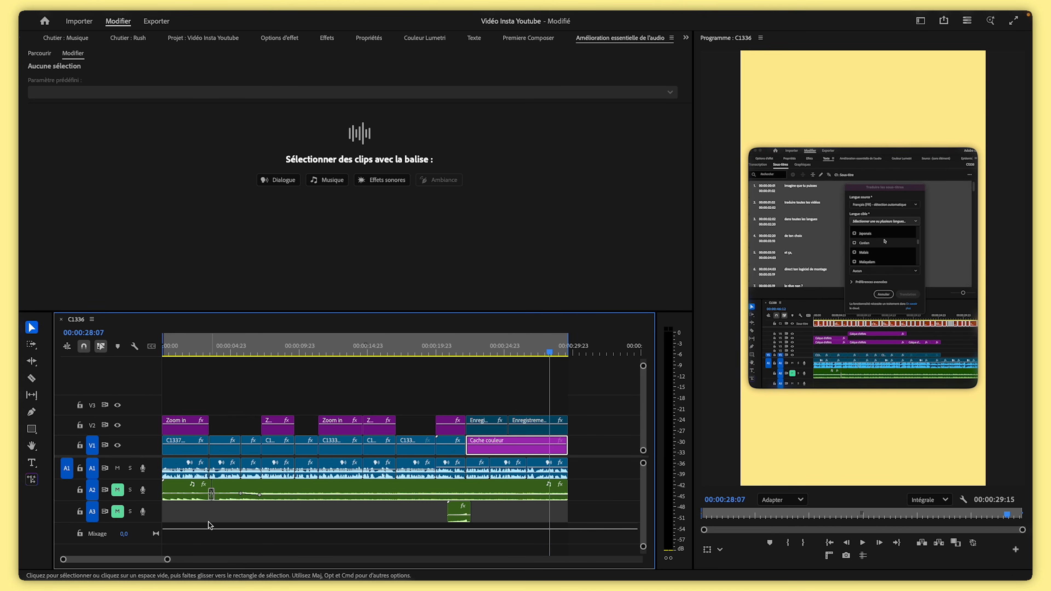
{"action": "left_click_drag", "start_coordinate": [167, 559], "coordinate": [276, 568]}
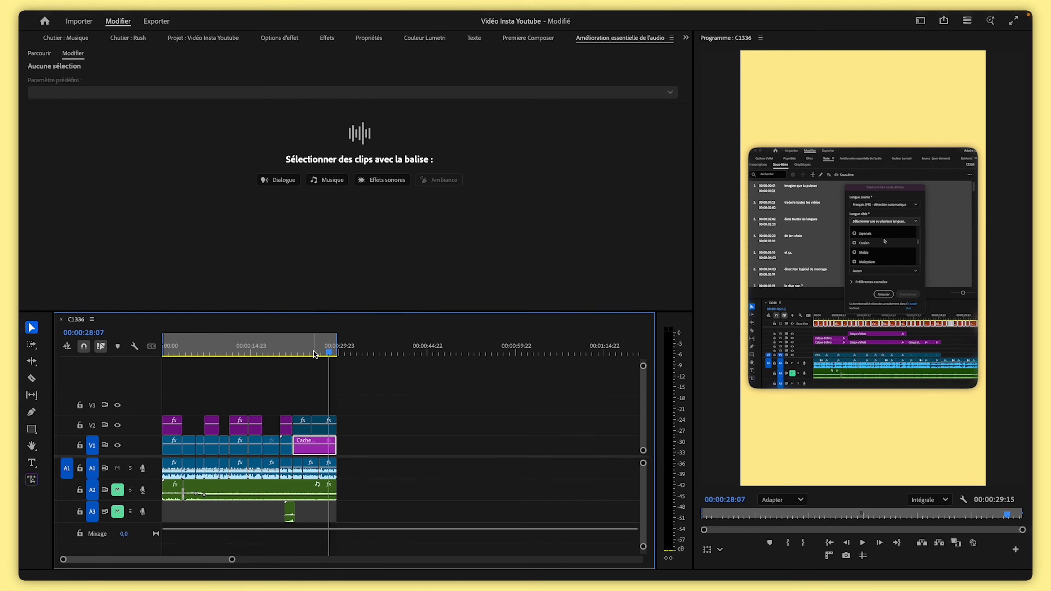
{"action": "left_click", "coordinate": [299, 353]}
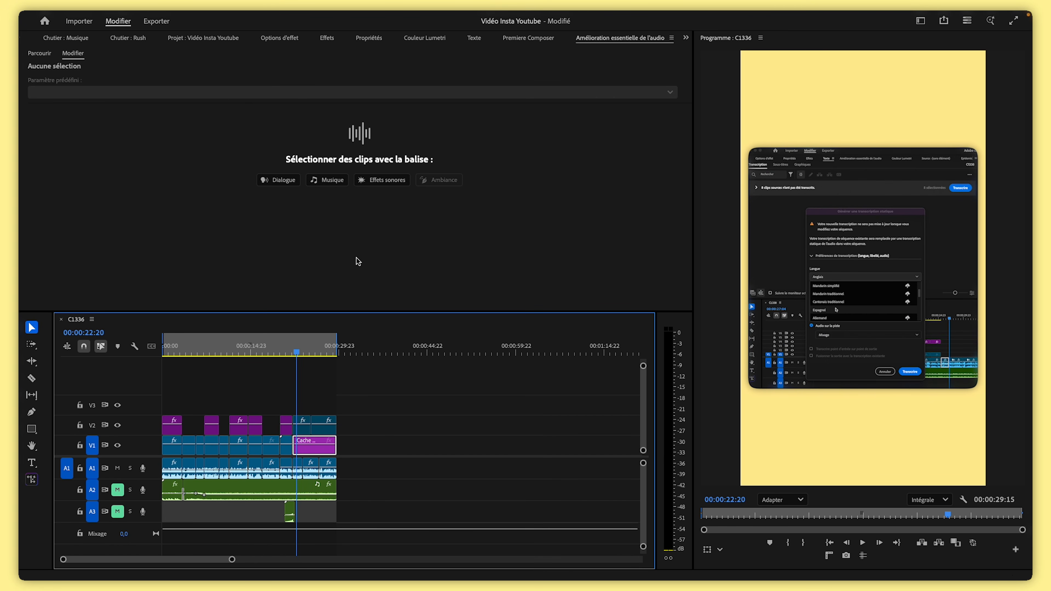
Open the Transcription view of the Text panel and start generating a static transcript of the sequence
{"action": "left_click", "coordinate": [476, 42]}
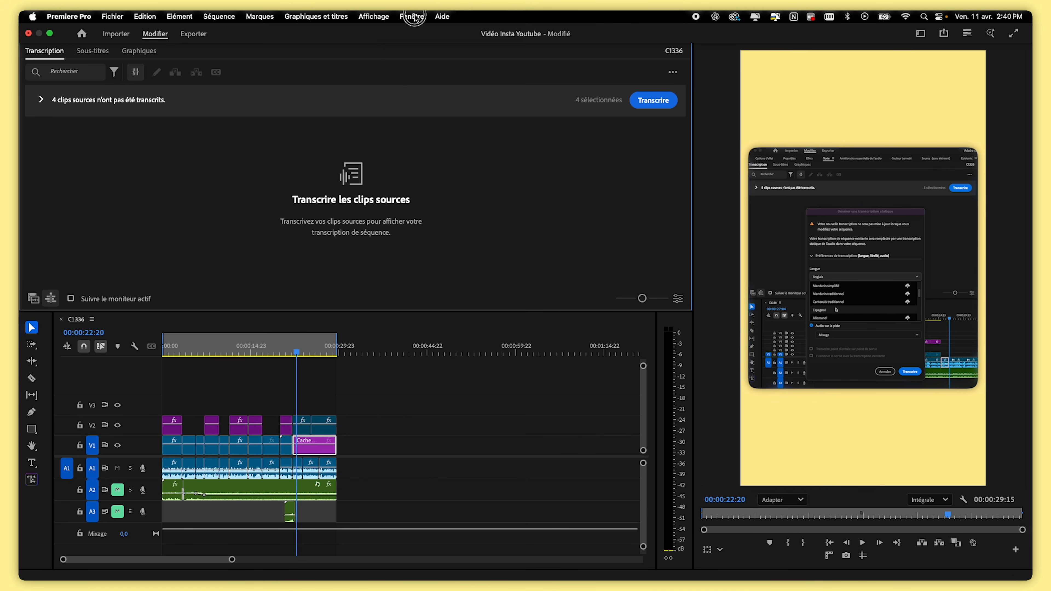
{"action": "left_click", "coordinate": [411, 17]}
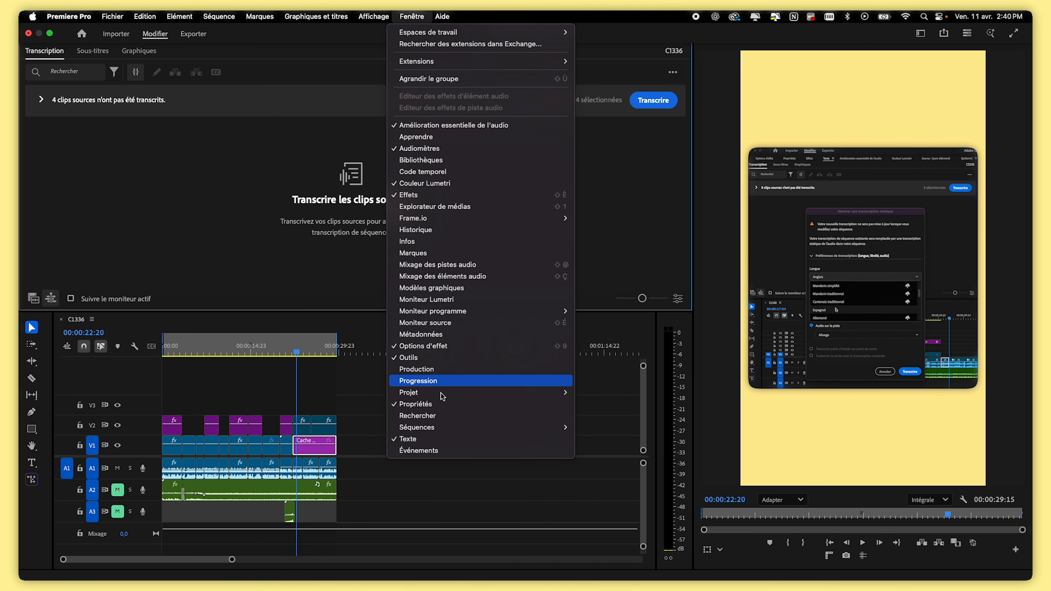
{"action": "left_click", "coordinate": [625, 234]}
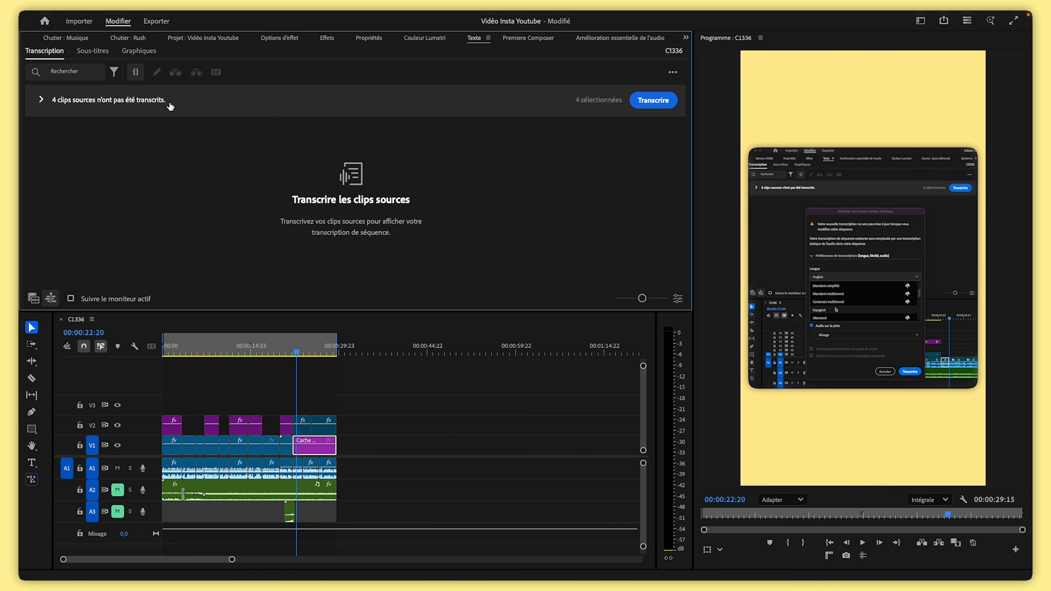
{"action": "left_click", "coordinate": [673, 74]}
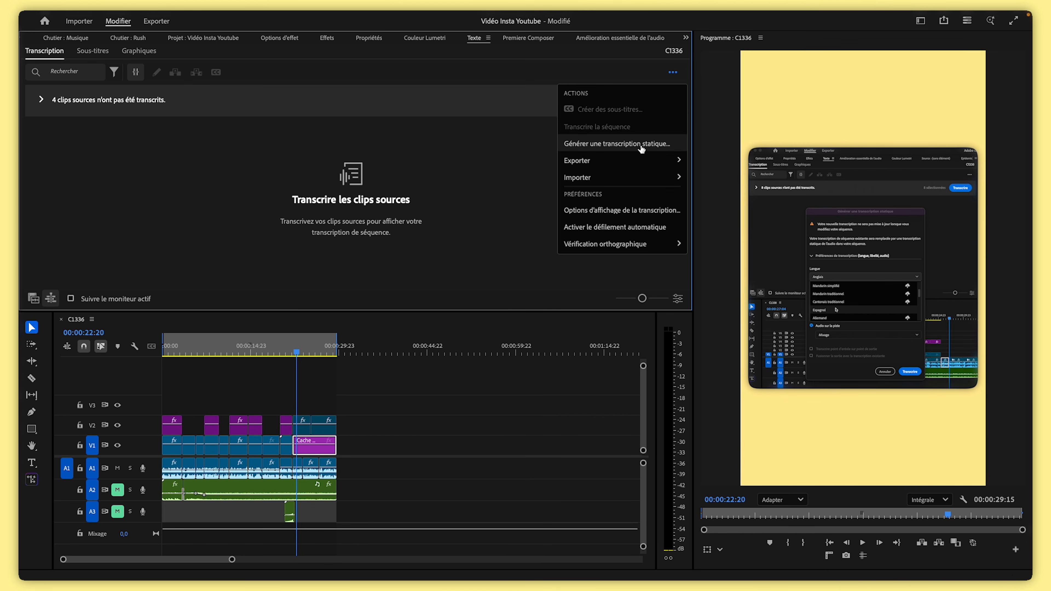
{"action": "left_click", "coordinate": [657, 145]}
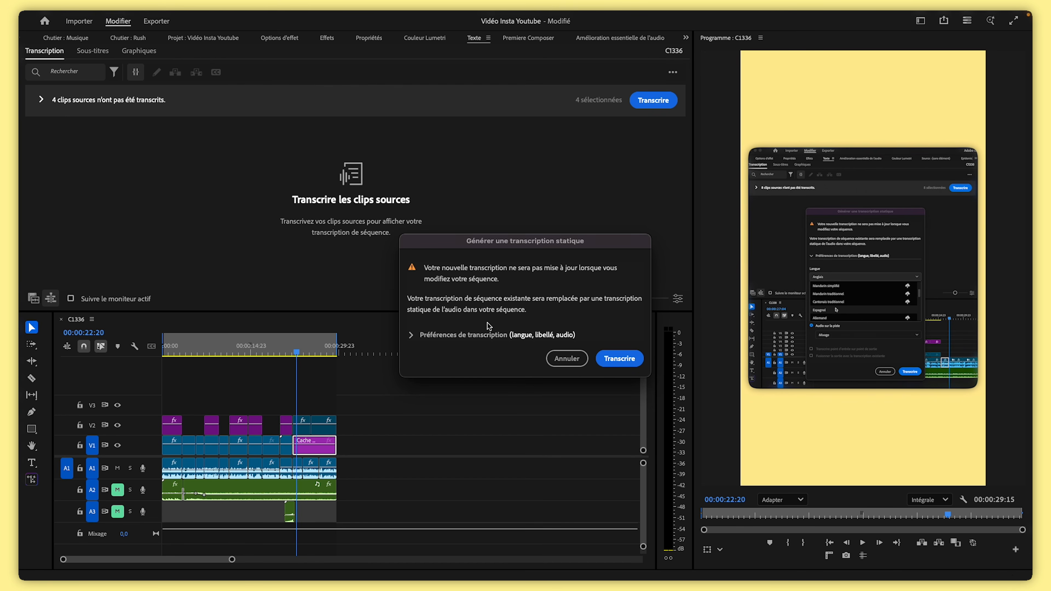
Set the static transcript's language to Français in the transcription preferences
{"action": "left_click_drag", "start_coordinate": [557, 248], "coordinate": [514, 184]}
{"action": "left_click", "coordinate": [442, 307]}
{"action": "left_click", "coordinate": [459, 322]}
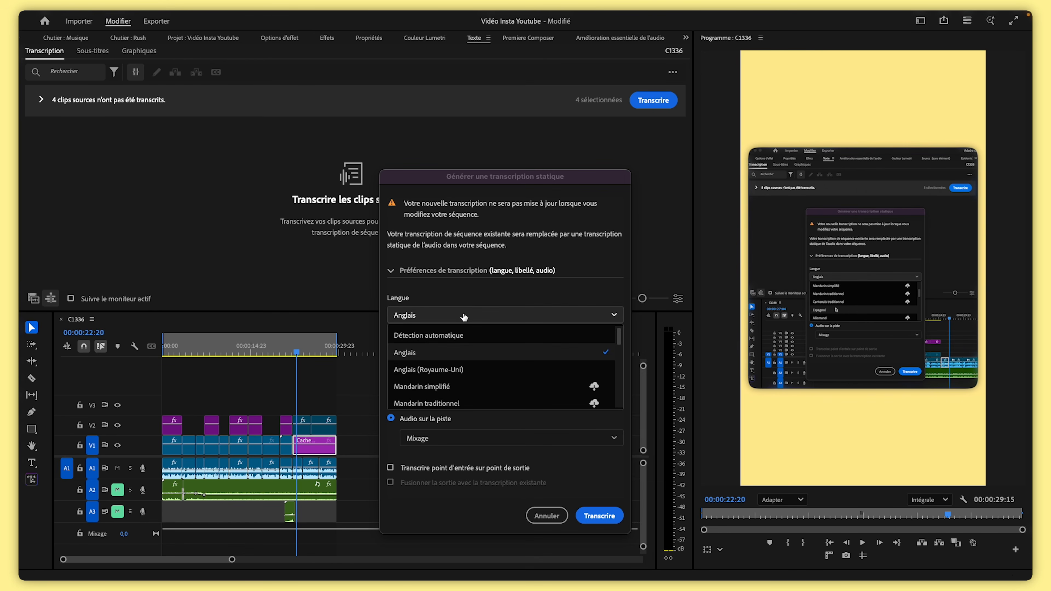
{"action": "scroll", "coordinate": [459, 373], "scroll_direction": "down", "scroll_amount": 4}
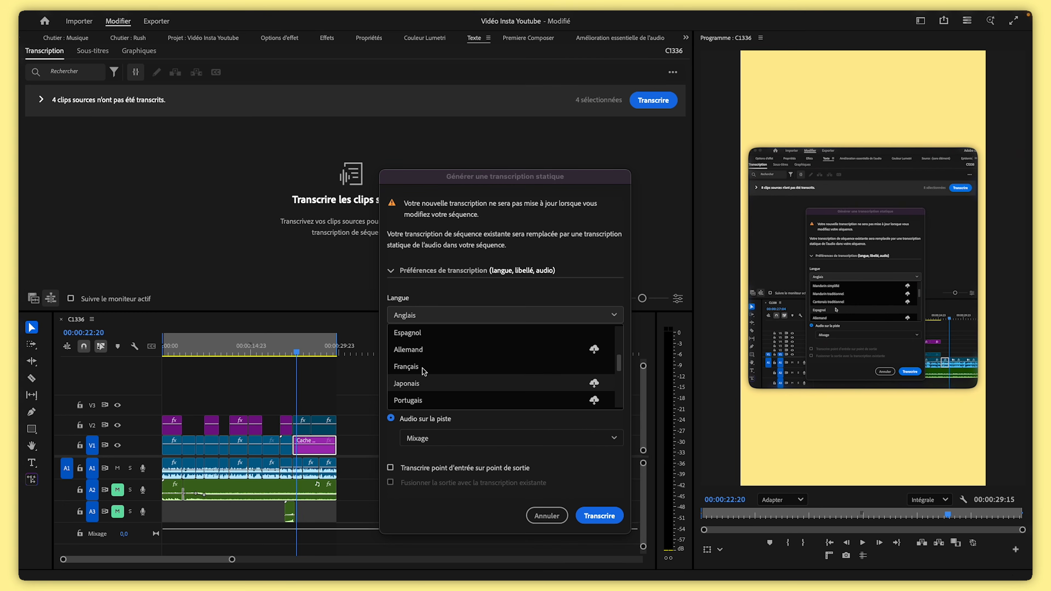
{"action": "left_click", "coordinate": [423, 367]}
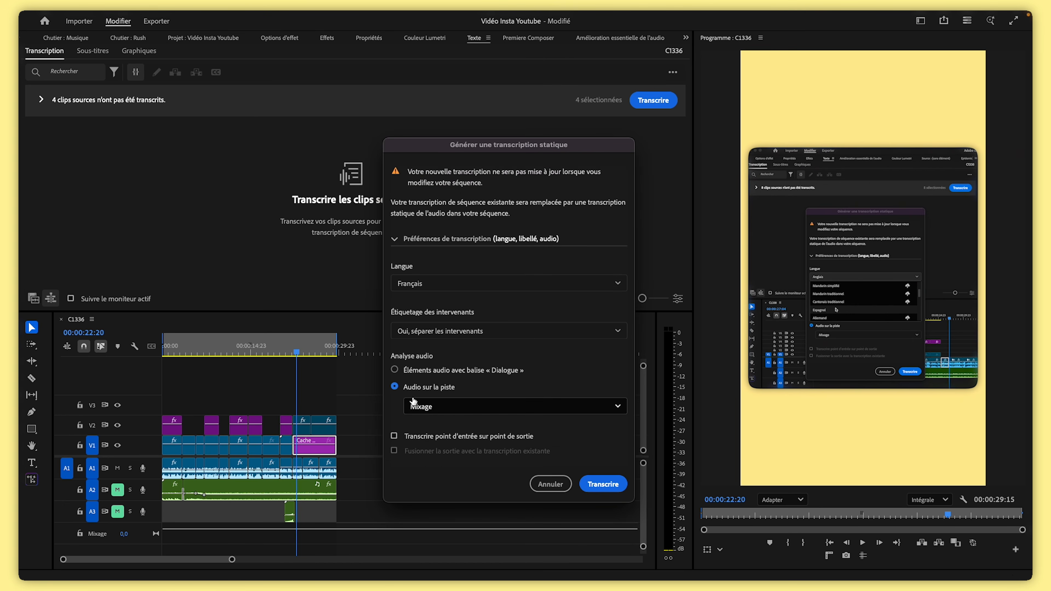
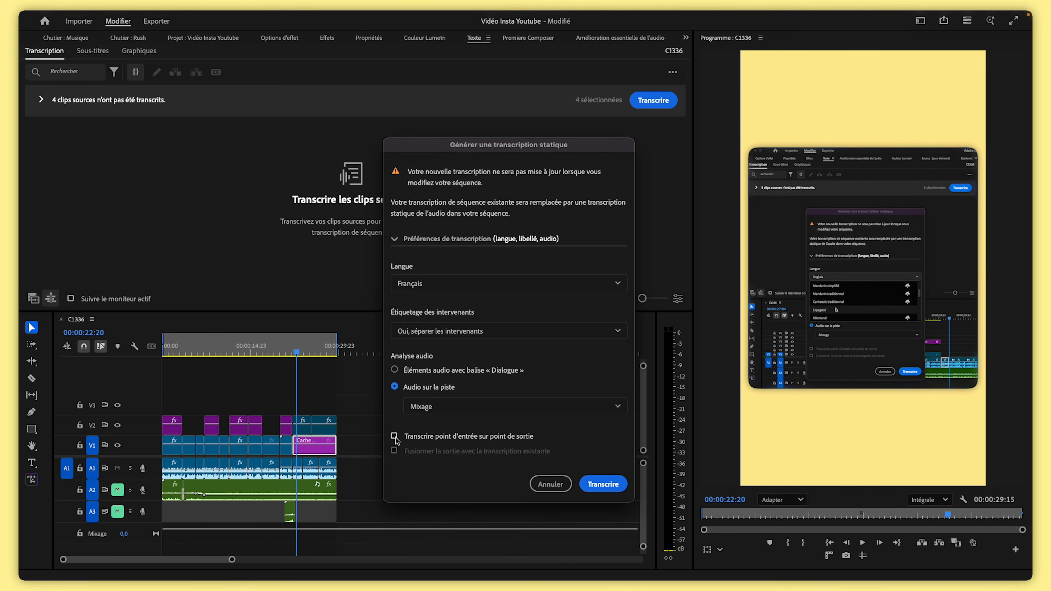
Generate the static transcript of the sequence and review its wording by selecting words in both paragraphs
{"action": "left_click", "coordinate": [604, 484]}
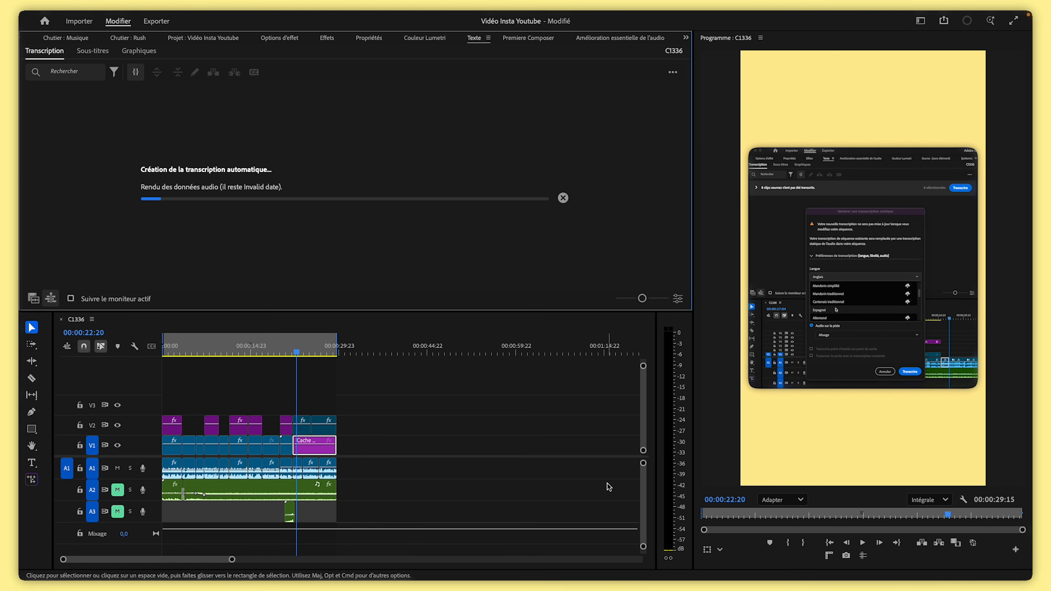
{"action": "left_click", "coordinate": [416, 288]}
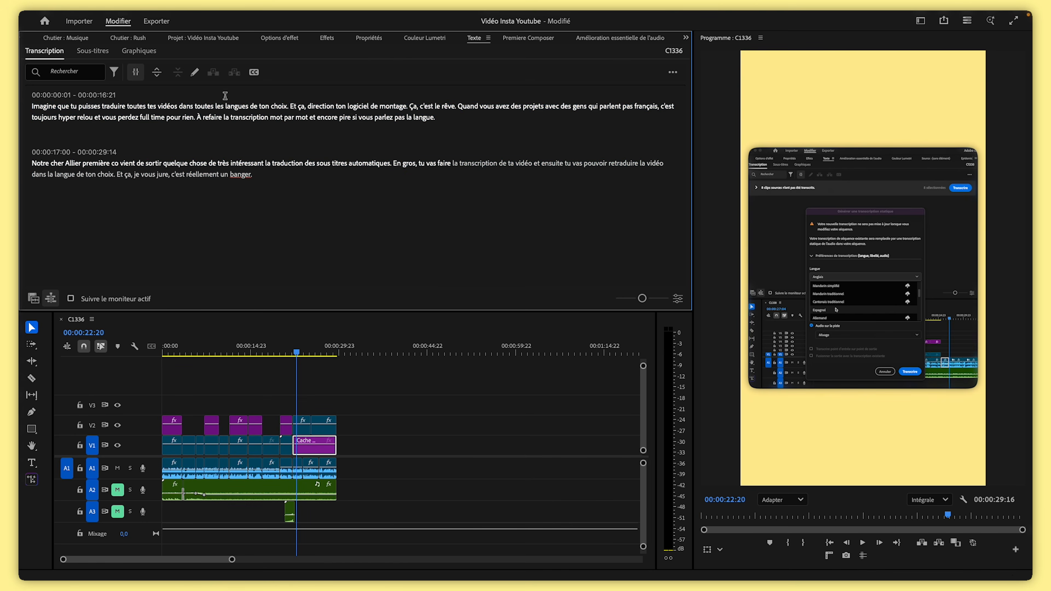
{"action": "left_click", "coordinate": [148, 107]}
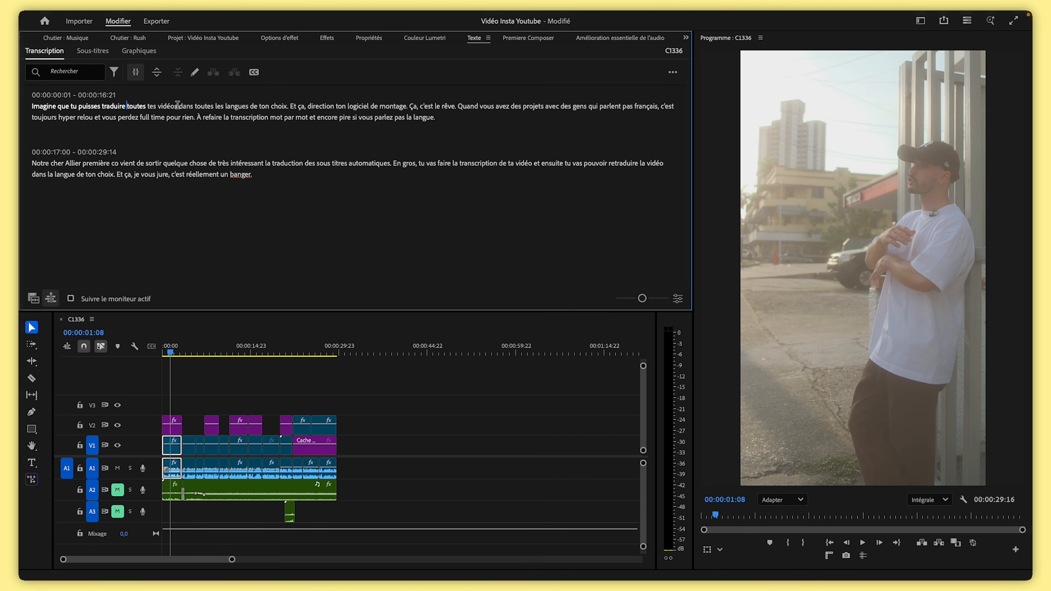
{"action": "left_click", "coordinate": [183, 165]}
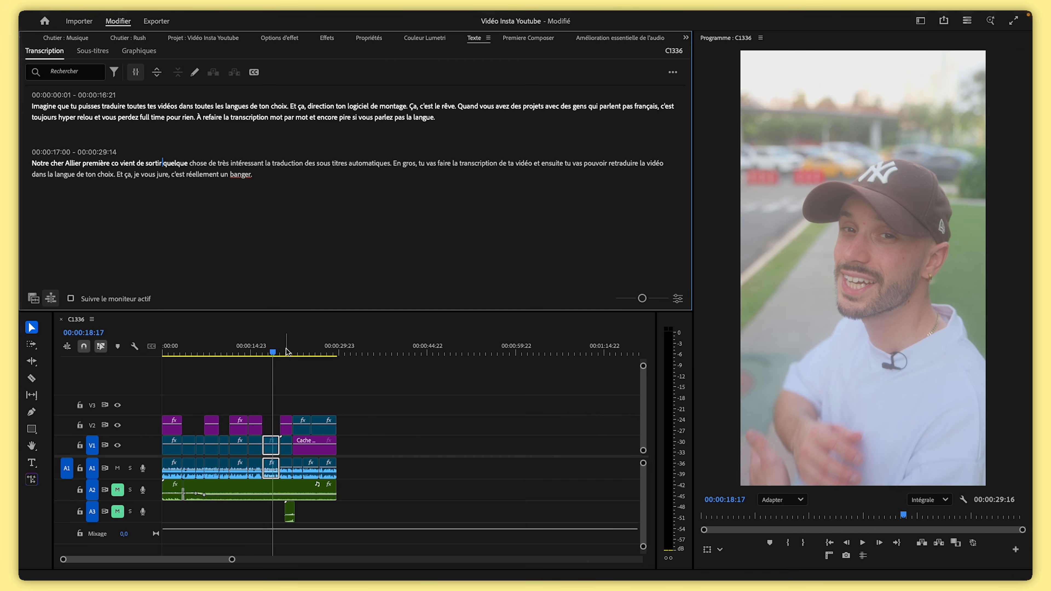
{"action": "left_click", "coordinate": [319, 103]}
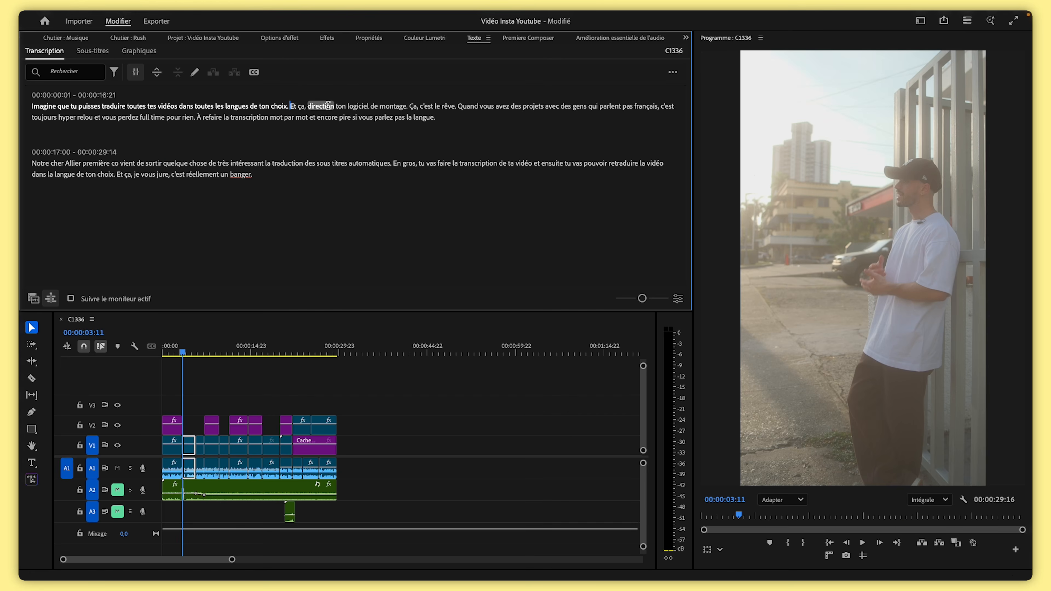
Replace the word 'direction' with 'directement' in the first transcript paragraph
{"action": "double_click", "coordinate": [327, 105]}
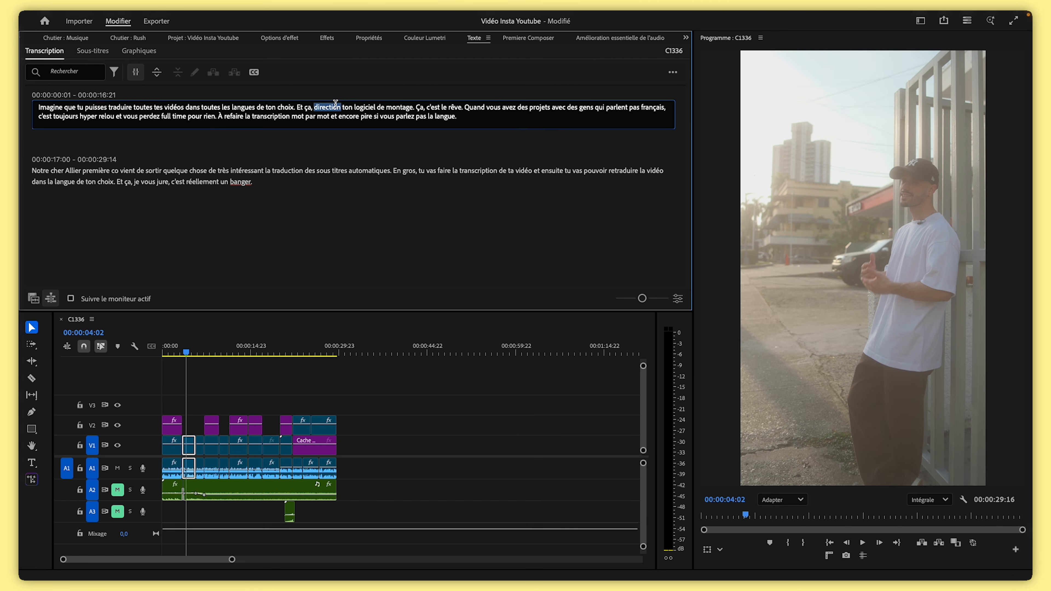
{"action": "type", "text": "direct"}
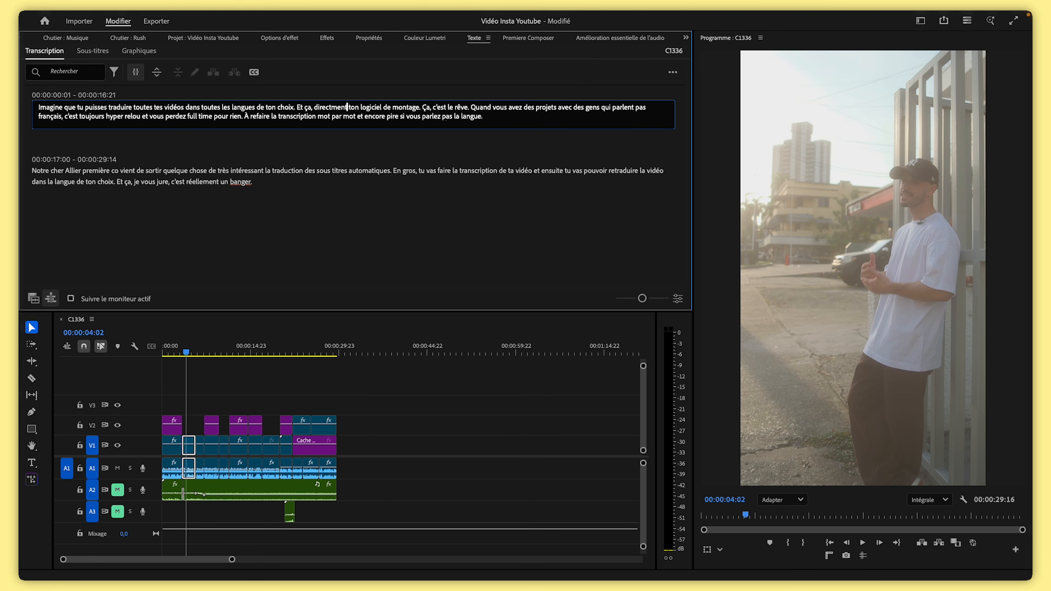
{"action": "type", "text": "ement"}
{"action": "key", "text": "Return"}
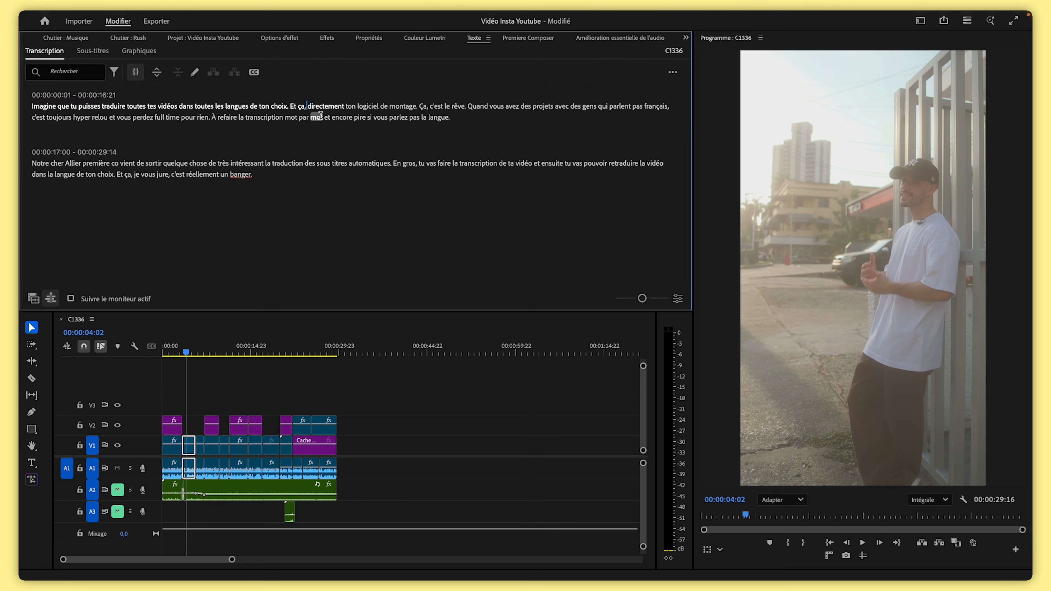
Play the sequence from its start and change 'directement' to 'direct' in the first paragraph
{"action": "left_click", "coordinate": [166, 352]}
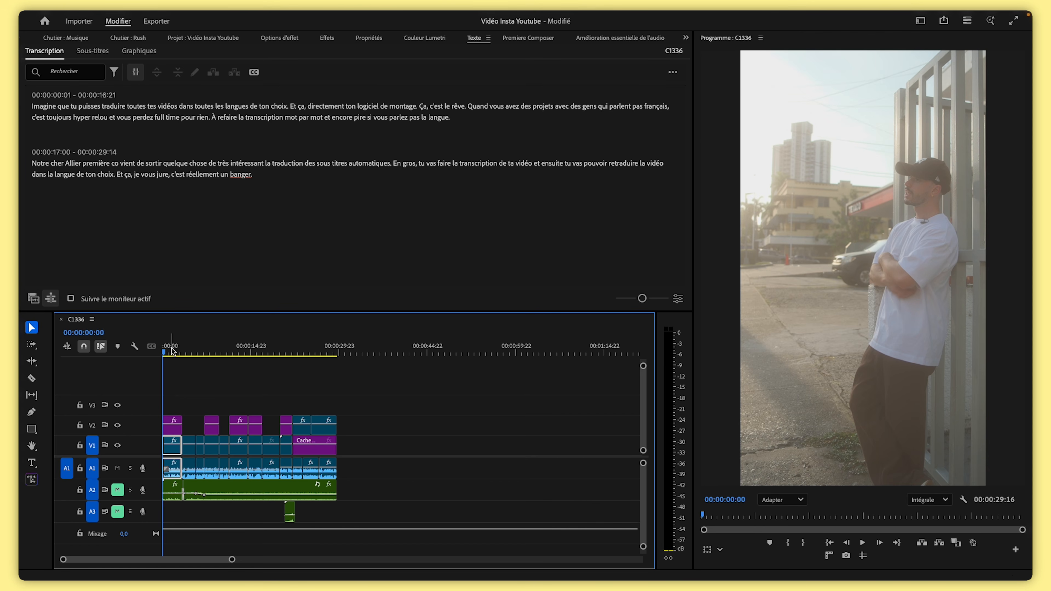
{"action": "key", "text": "space"}
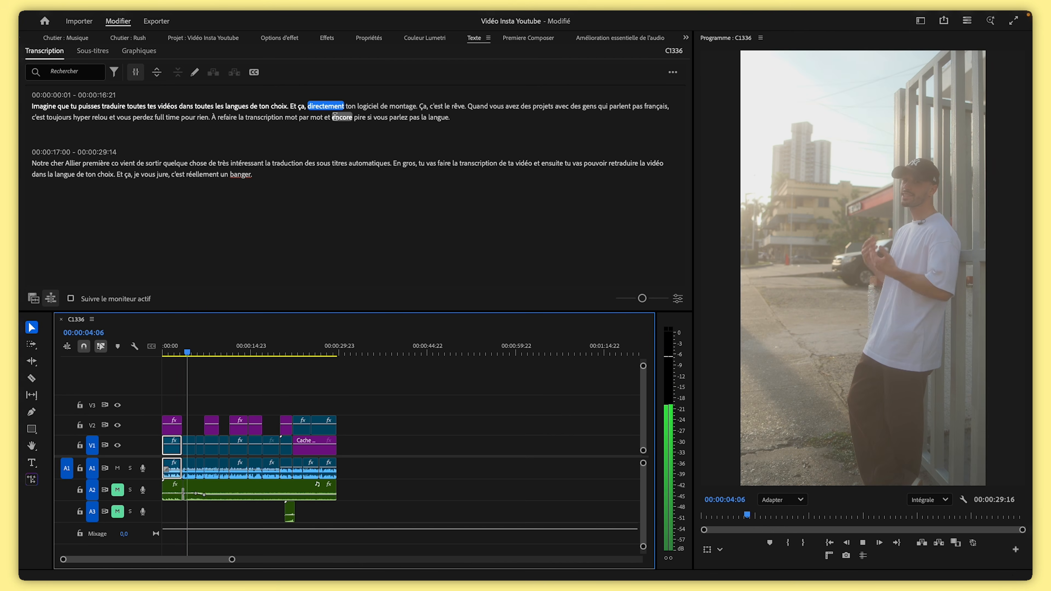
{"action": "double_click", "coordinate": [326, 106]}
{"action": "type", "text": "direct"}
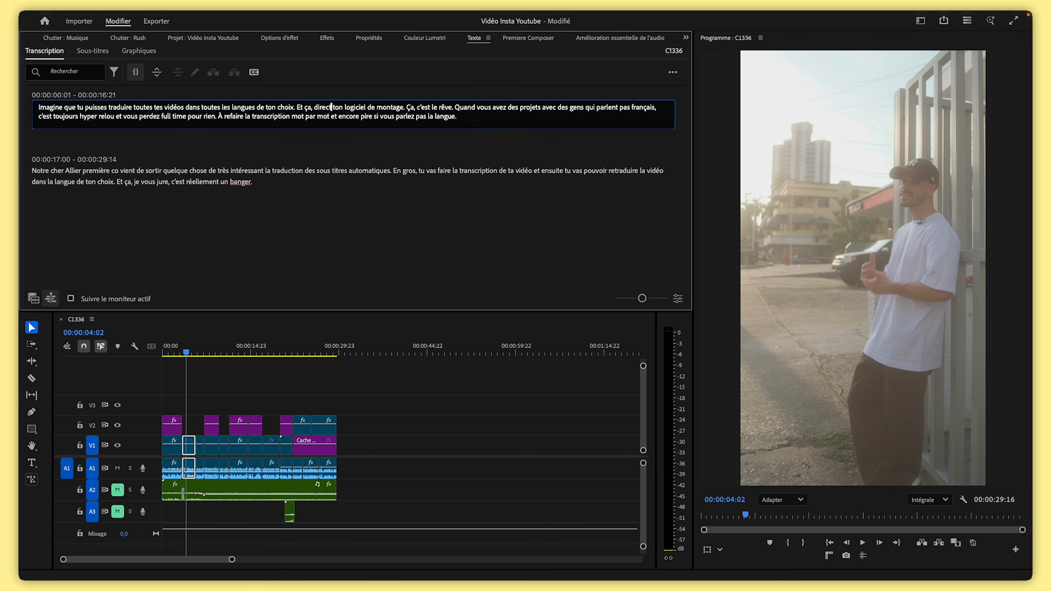
{"action": "left_click", "coordinate": [862, 542]}
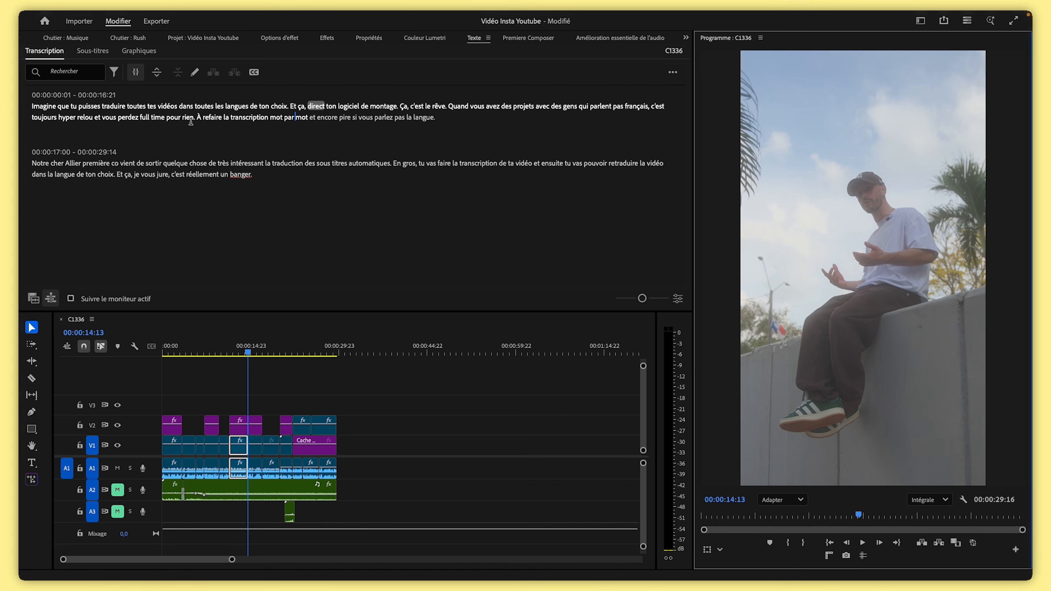
Replace the period and capital 'À' after 'rien' with a lowercase 'à' in the first paragraph
{"action": "left_click", "coordinate": [193, 119]}
{"action": "left_click", "coordinate": [219, 117]}
{"action": "key", "text": "BackSpace"}
{"action": "key", "text": "Right"}
{"action": "key", "text": "BackSpace"}
{"action": "type", "text": "à"}
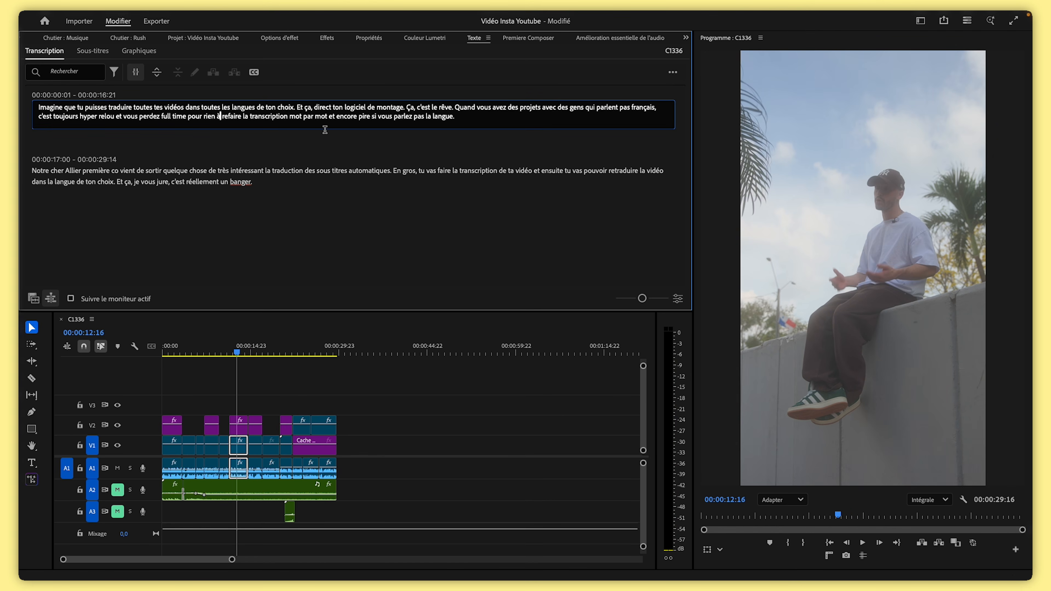
Remove the final period at the end of the first transcript paragraph
{"action": "left_click", "coordinate": [460, 118]}
{"action": "key", "text": "shift+Home"}
{"action": "left_click", "coordinate": [465, 121]}
{"action": "key", "text": "BackSpace"}
{"action": "left_click", "coordinate": [421, 221]}
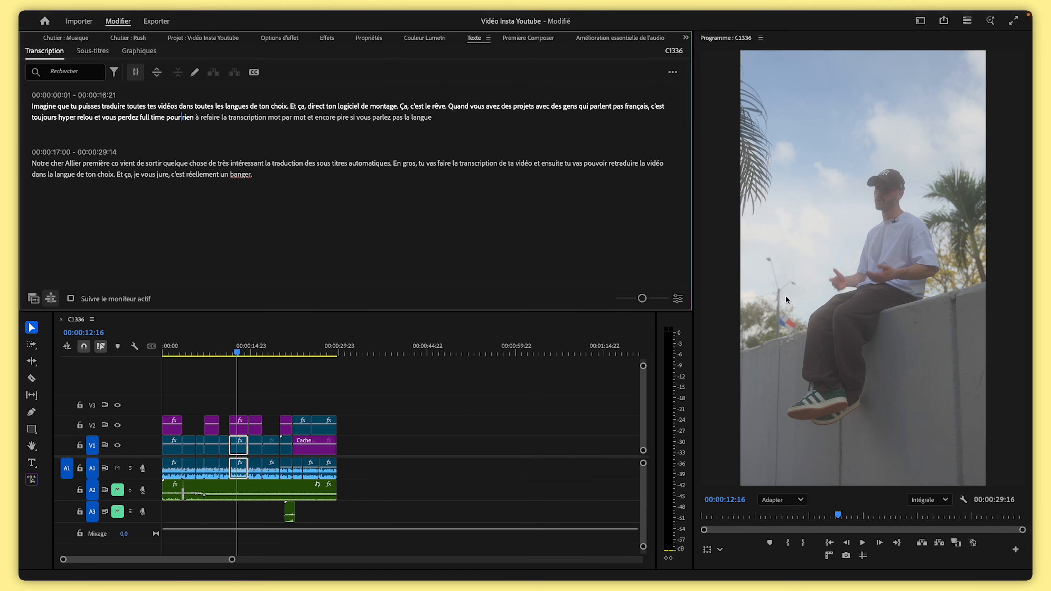
Correct 'première co' to 'premiere pro' in the second transcript paragraph
{"action": "key", "text": "space"}
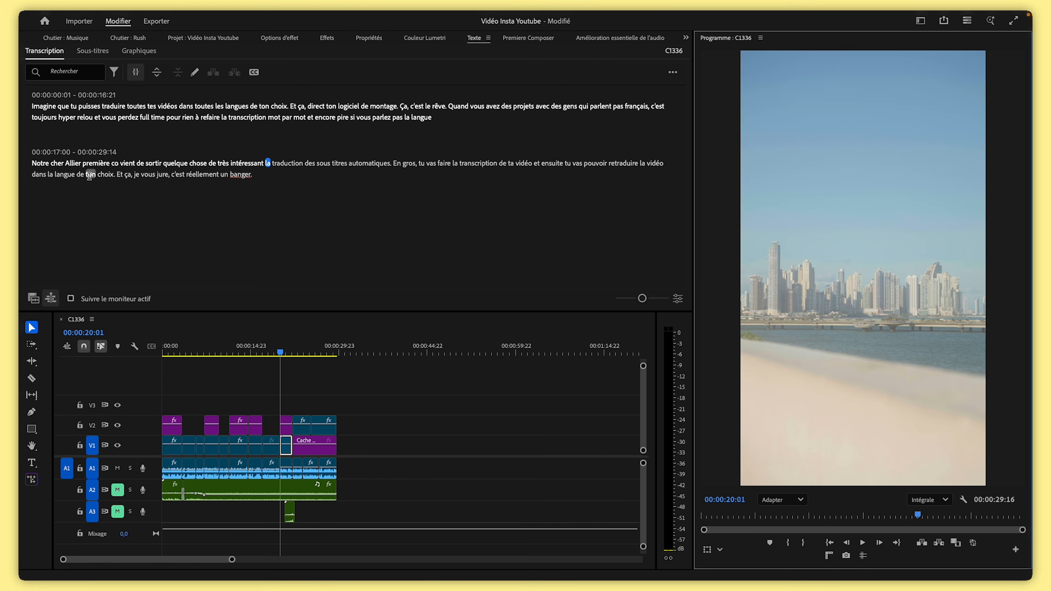
{"action": "double_click", "coordinate": [108, 165]}
{"action": "type", "text": "premiere"}
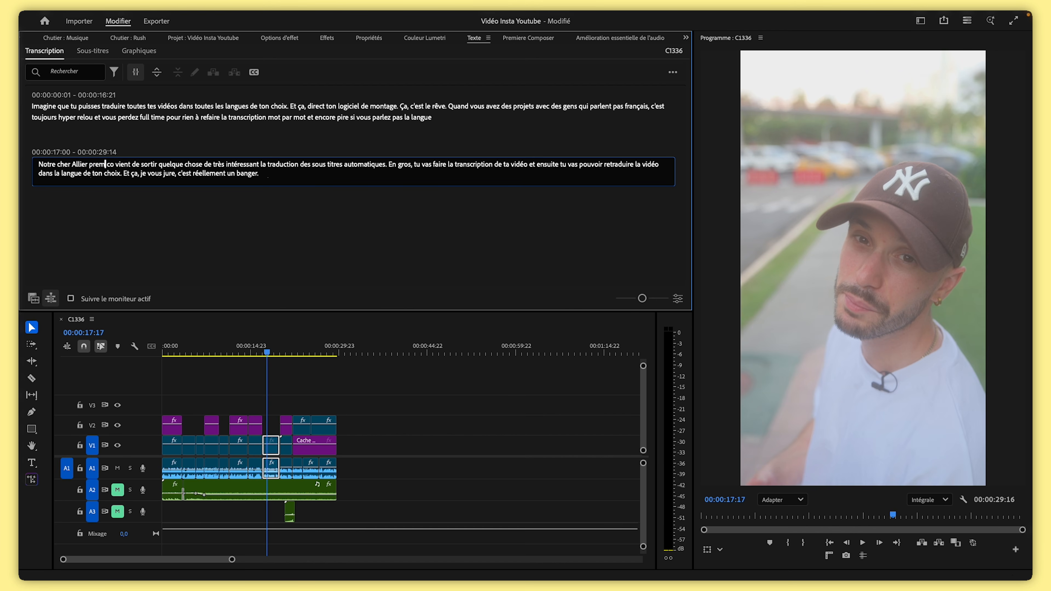
{"action": "left_click", "coordinate": [125, 164]}
{"action": "key", "text": "BackSpace"}
{"action": "key", "text": "BackSpace"}
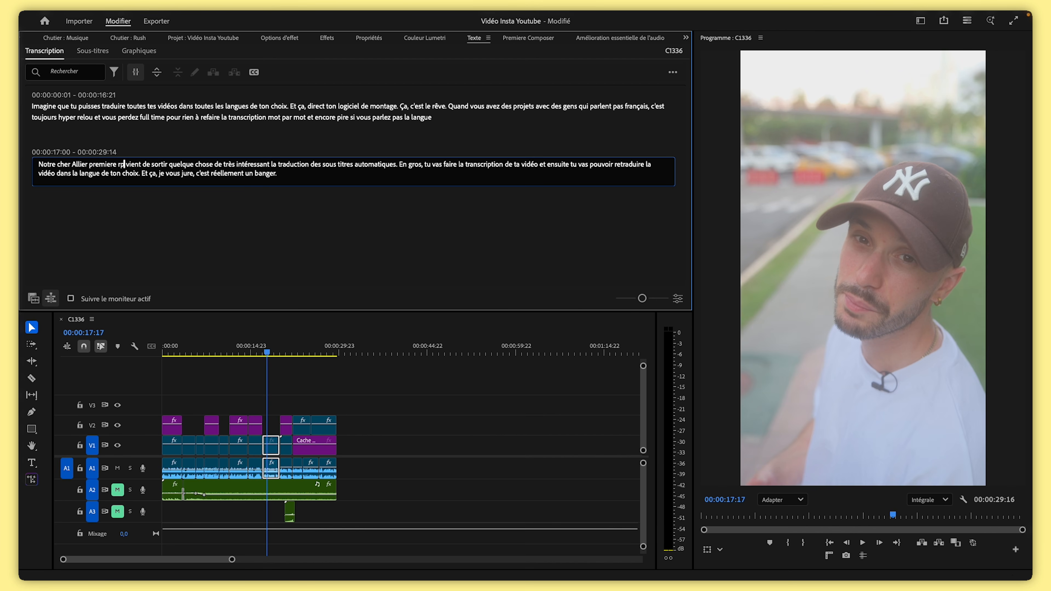
{"action": "type", "text": "pro"}
{"action": "left_click", "coordinate": [172, 199]}
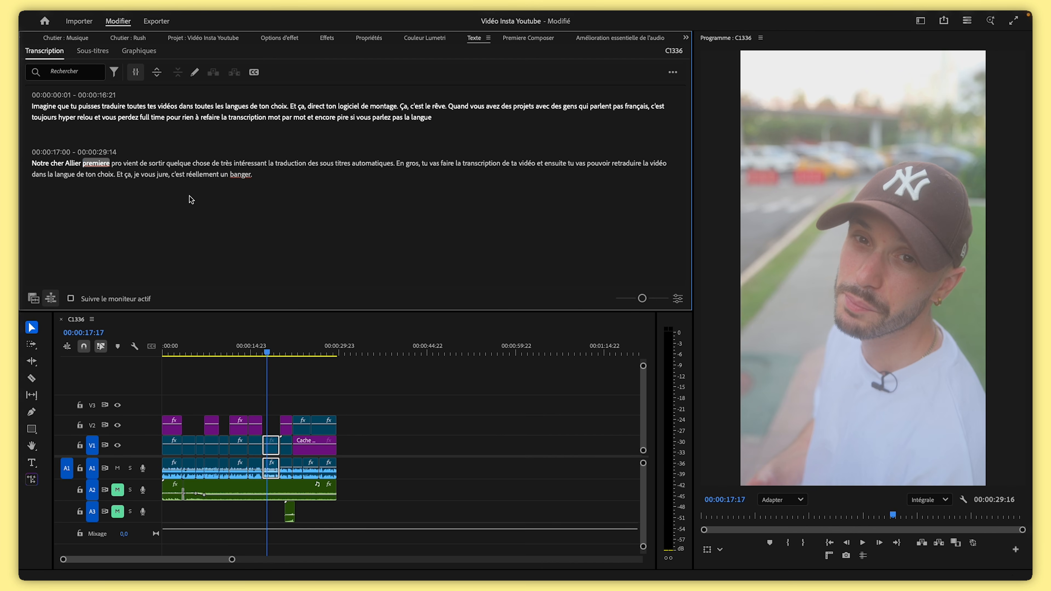
Delete the word 'automatiques' from the second transcript paragraph
{"action": "double_click", "coordinate": [392, 164]}
{"action": "key", "text": "BackSpace"}
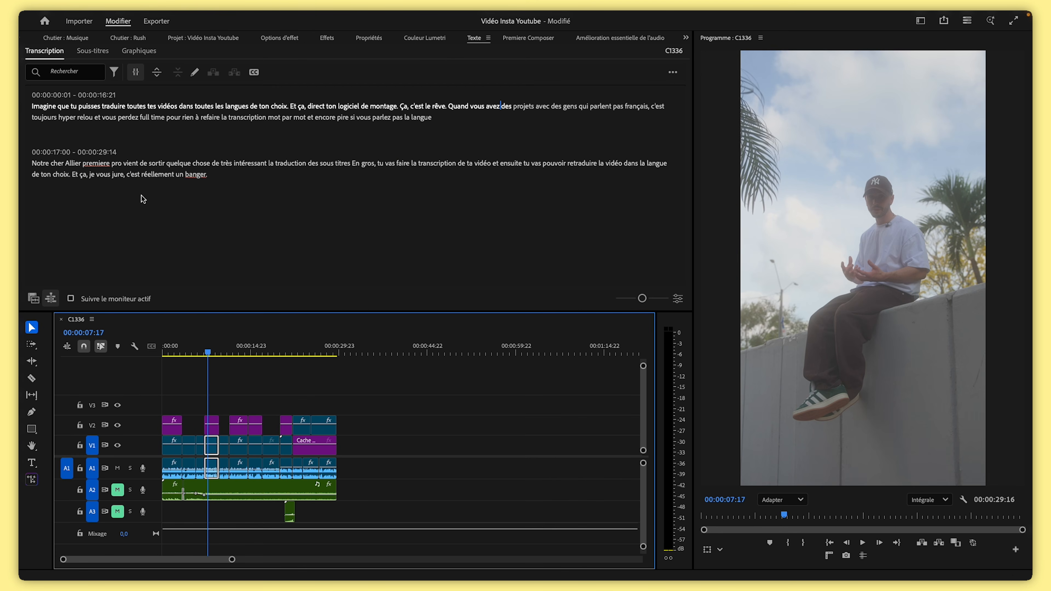
{"action": "left_click", "coordinate": [223, 352]}
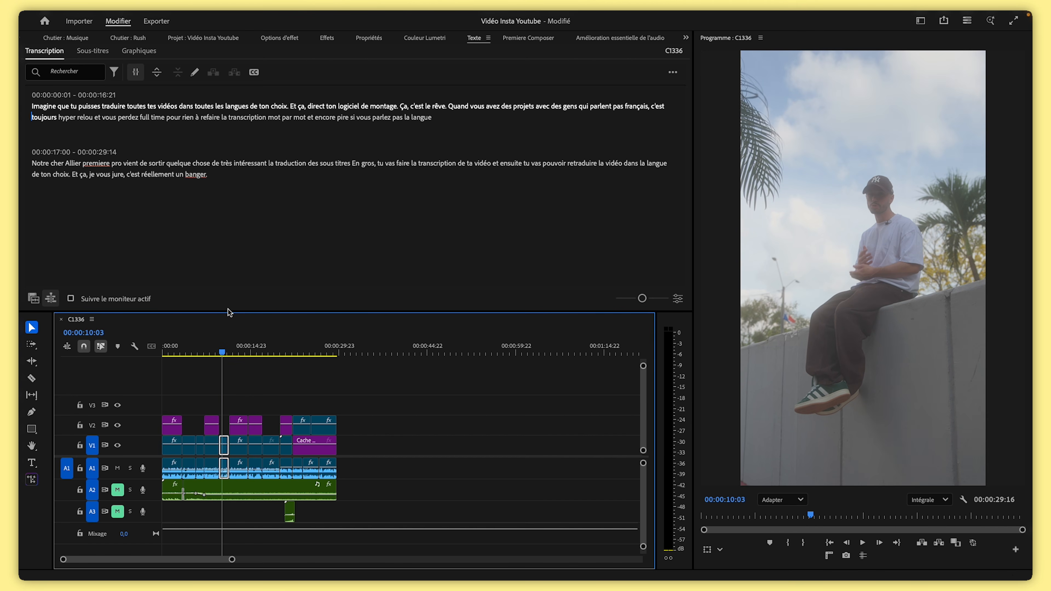
Create captions from the transcript with a maximum length of 18 characters and single lines
{"action": "left_click", "coordinate": [254, 73]}
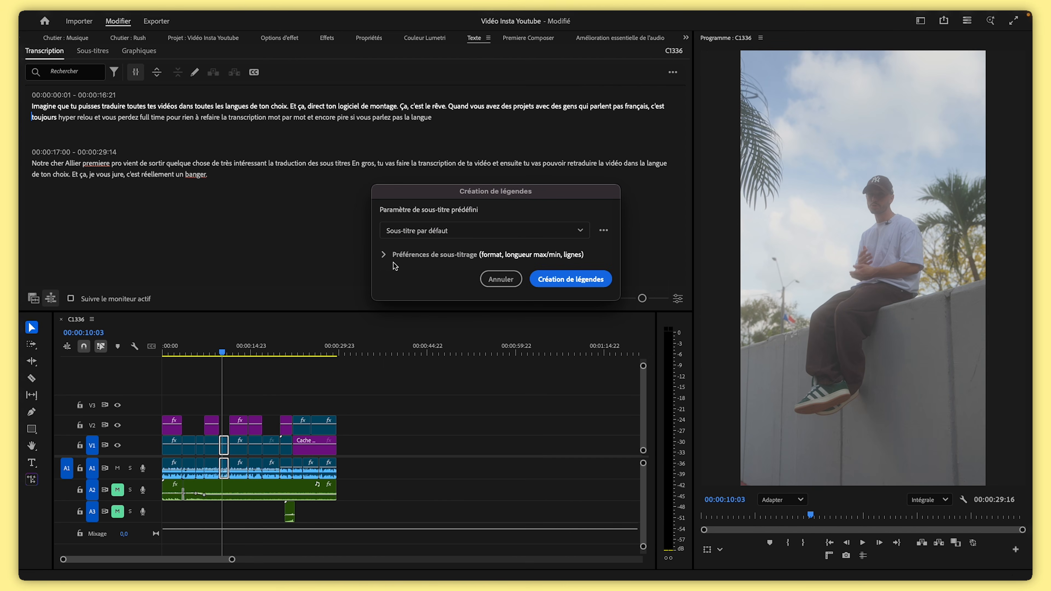
{"action": "left_click", "coordinate": [389, 257]}
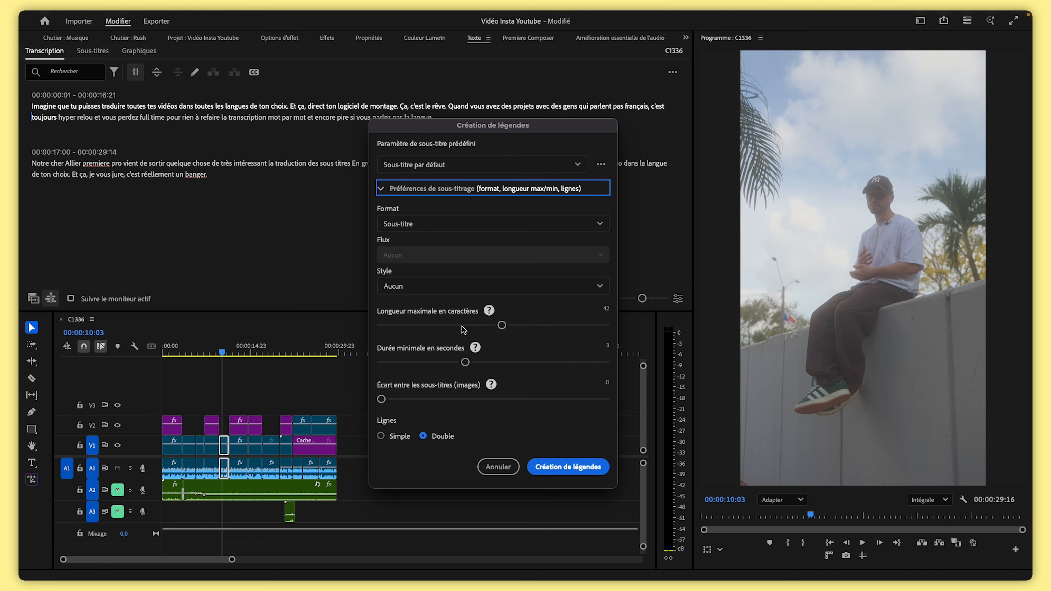
{"action": "left_click_drag", "start_coordinate": [462, 326], "coordinate": [419, 326]}
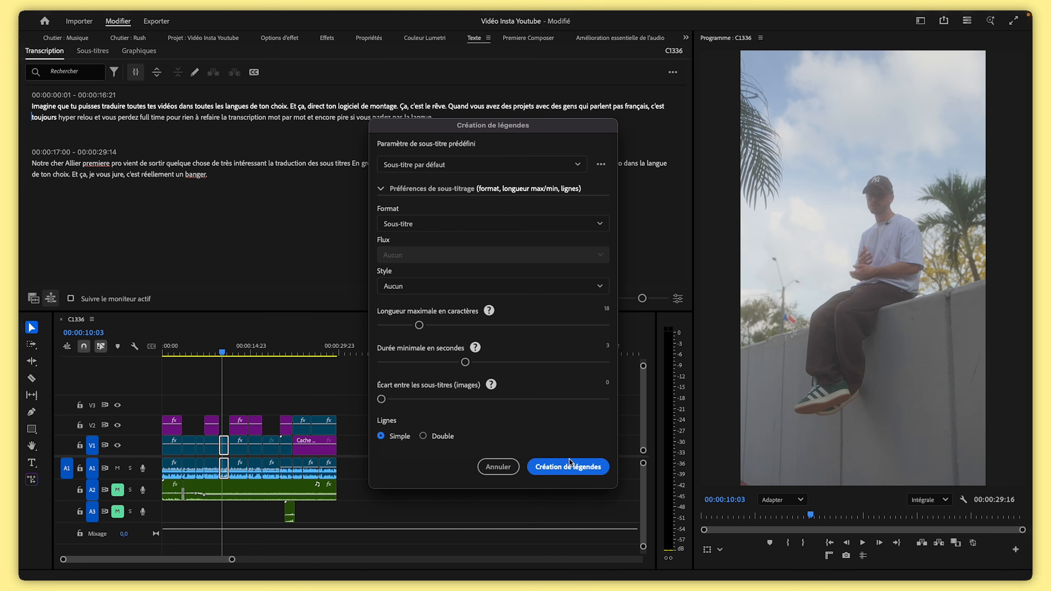
{"action": "left_click", "coordinate": [585, 471]}
Select all the caption clips on the caption track
{"action": "left_click", "coordinate": [226, 356]}
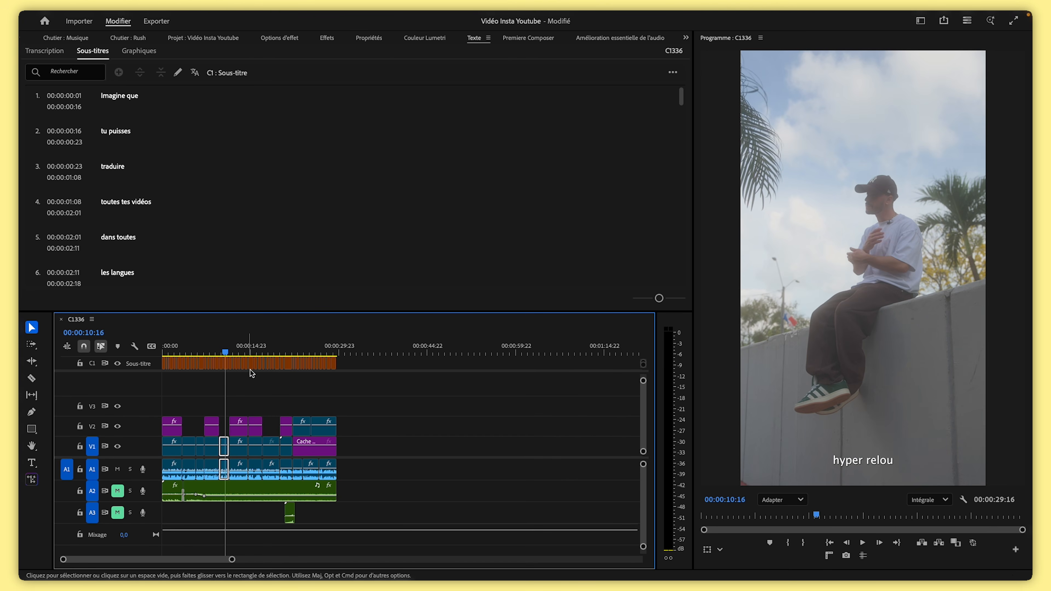
{"action": "left_click", "coordinate": [250, 352]}
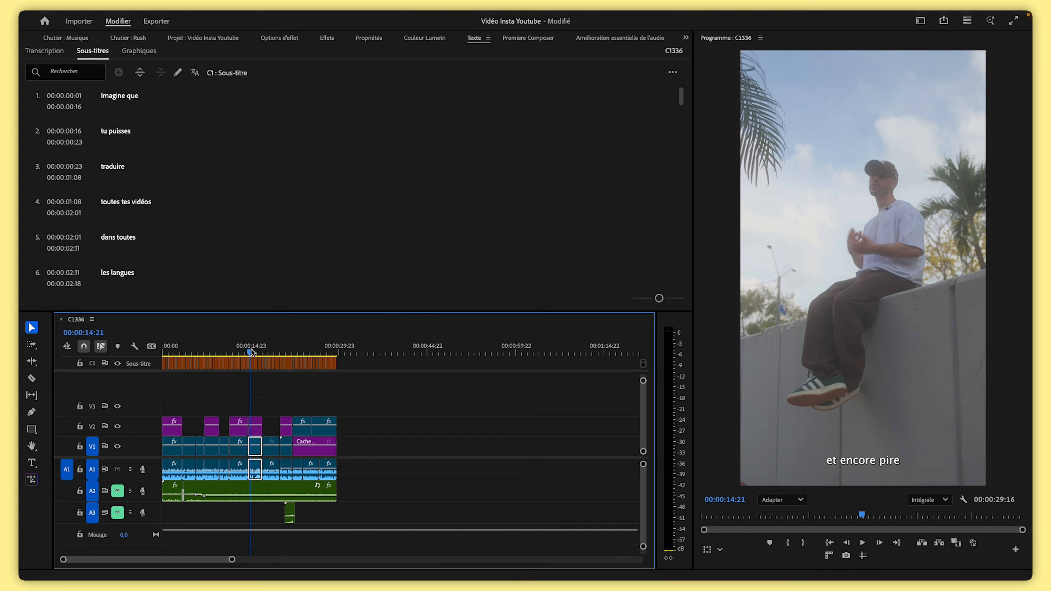
{"action": "left_click", "coordinate": [332, 361]}
{"action": "left_click_drag", "start_coordinate": [331, 360], "coordinate": [141, 342]}
{"action": "left_click_drag", "start_coordinate": [271, 343], "coordinate": [257, 344]}
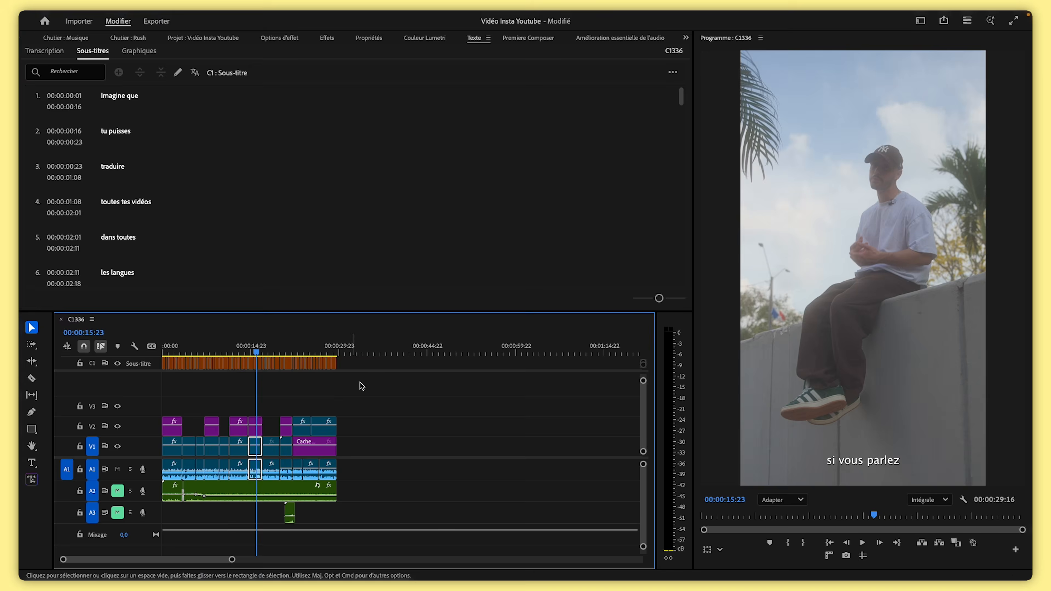
{"action": "left_click_drag", "start_coordinate": [360, 366], "coordinate": [145, 346]}
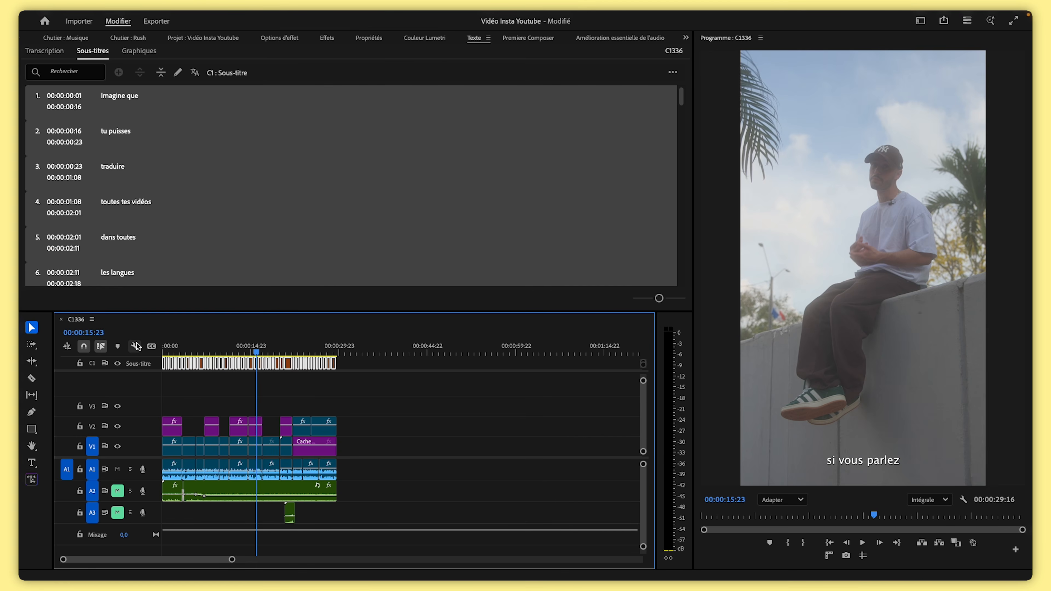
Set the captions' font to Parabolica Bold in the Properties panel
{"action": "left_click", "coordinate": [370, 39]}
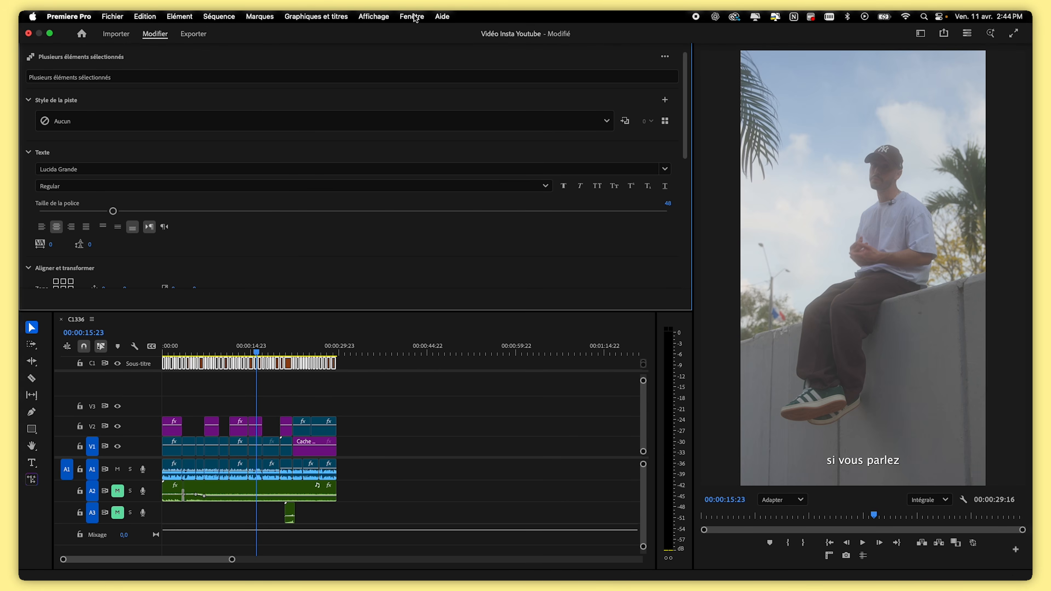
{"action": "left_click", "coordinate": [414, 16]}
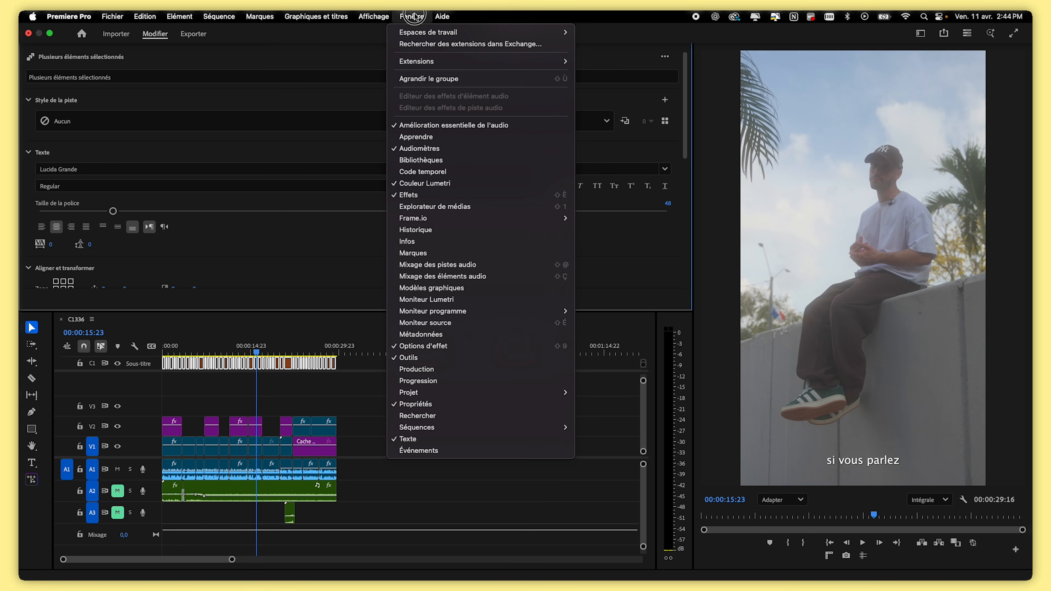
{"action": "left_click", "coordinate": [354, 244]}
{"action": "scroll", "coordinate": [263, 265], "scroll_direction": "down", "scroll_amount": 10}
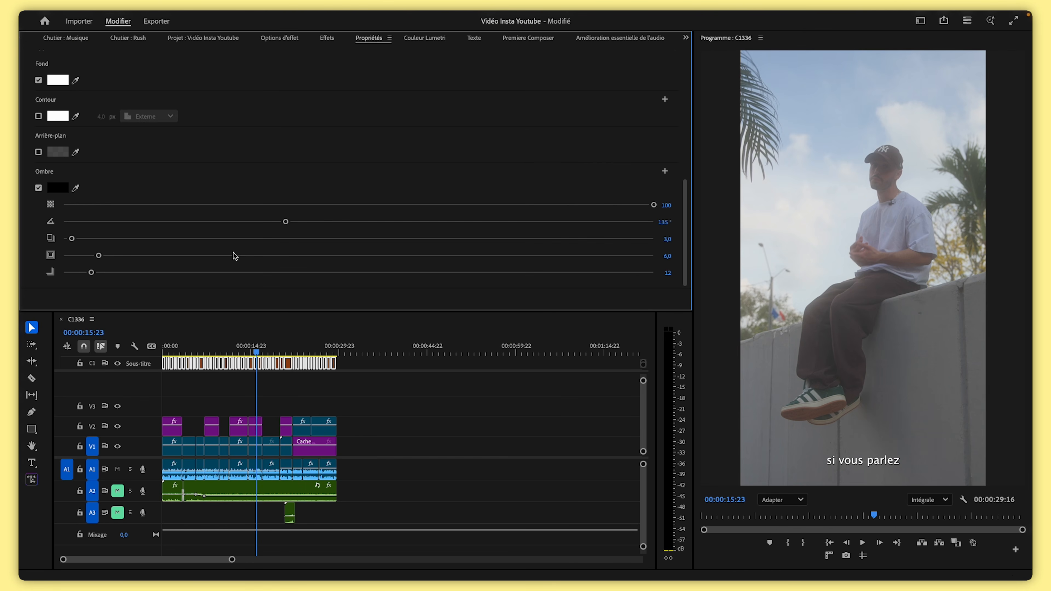
{"action": "scroll", "coordinate": [271, 187], "scroll_direction": "up", "scroll_amount": 5}
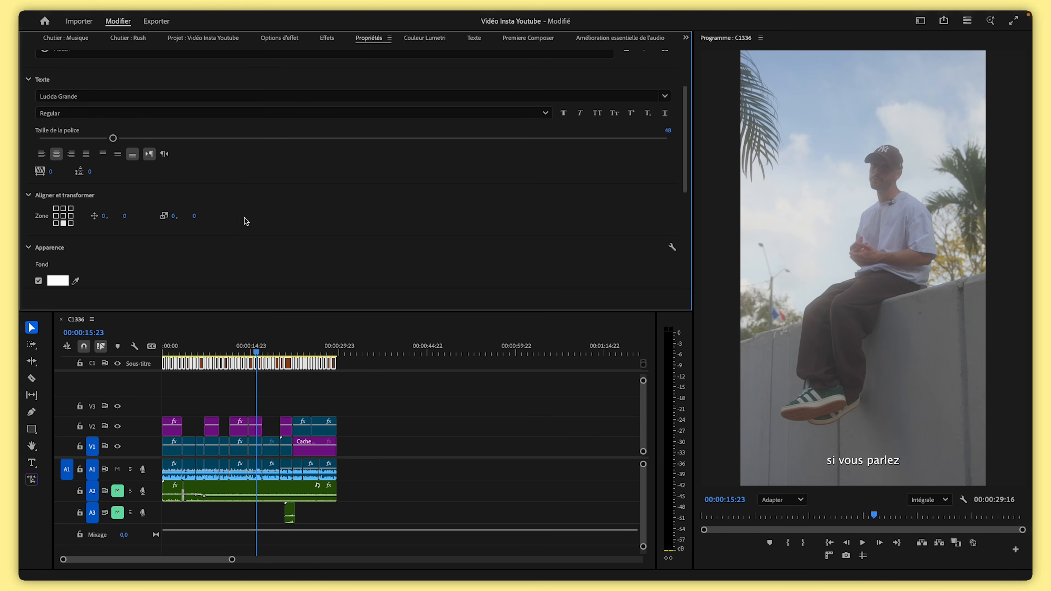
{"action": "left_click", "coordinate": [101, 96]}
{"action": "type", "text": "para"}
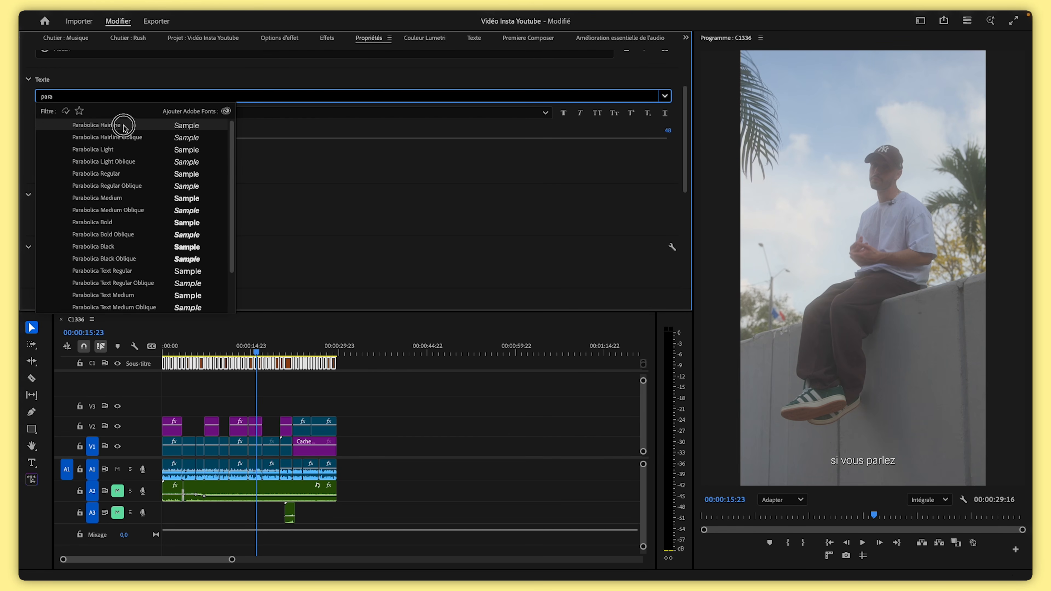
{"action": "left_click", "coordinate": [123, 125]}
{"action": "left_click", "coordinate": [76, 112]}
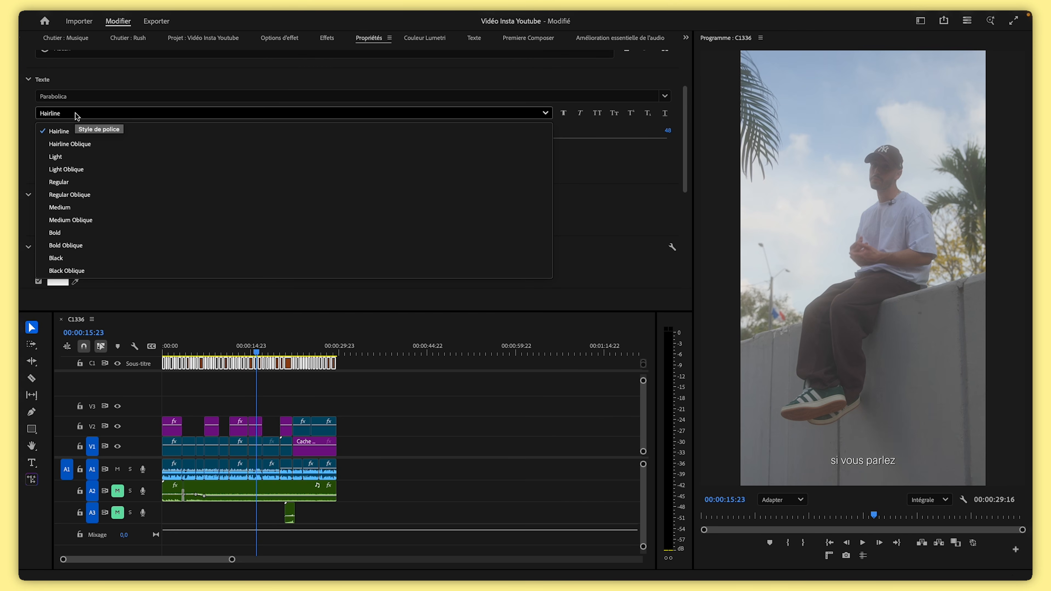
{"action": "left_click", "coordinate": [81, 234]}
Move the captions up by setting their vertical position to -1067
{"action": "scroll", "coordinate": [125, 165], "scroll_direction": "down", "scroll_amount": 3}
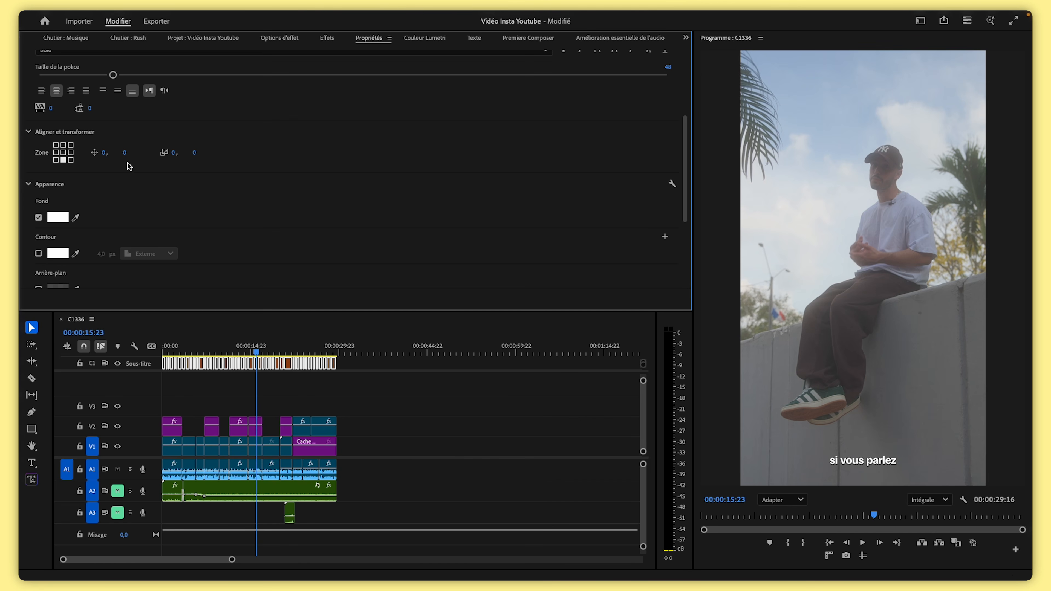
{"action": "left_click_drag", "start_coordinate": [125, 157], "coordinate": [154, 193]}
{"action": "left_click_drag", "start_coordinate": [131, 159], "coordinate": [30, 285]}
{"action": "left_click_drag", "start_coordinate": [130, 153], "coordinate": [63, 149]}
Set the captions' fill colour to ffe935
{"action": "left_click", "coordinate": [58, 218]}
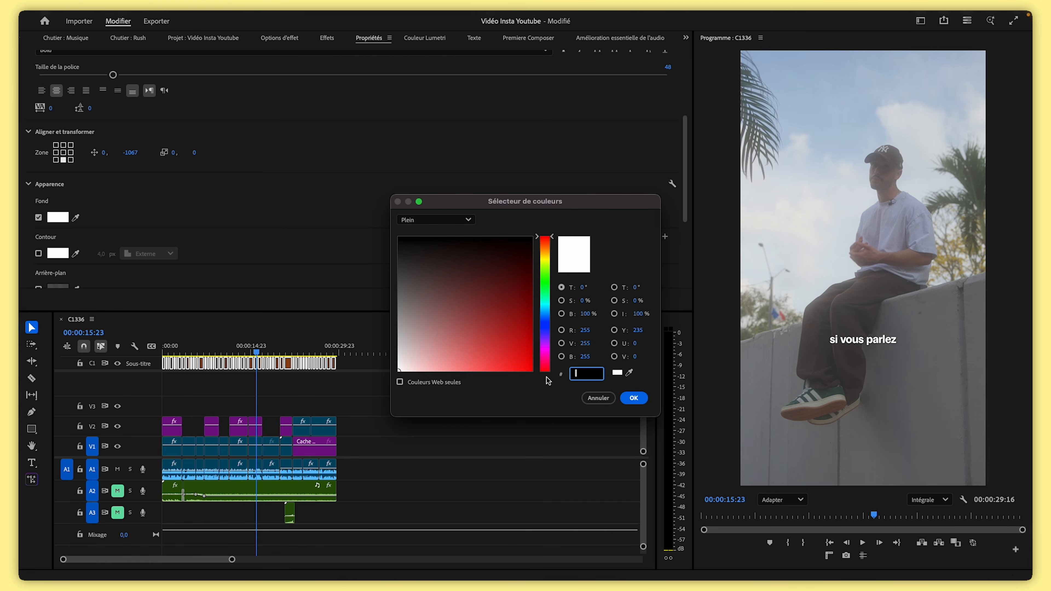
{"action": "type", "text": "ffe"}
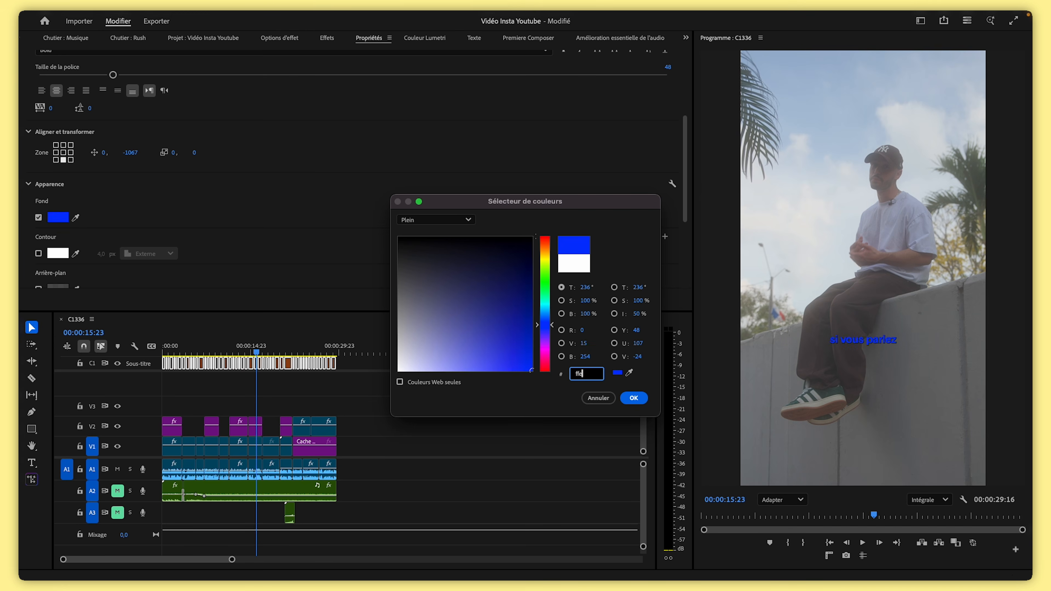
{"action": "type", "text": "935"}
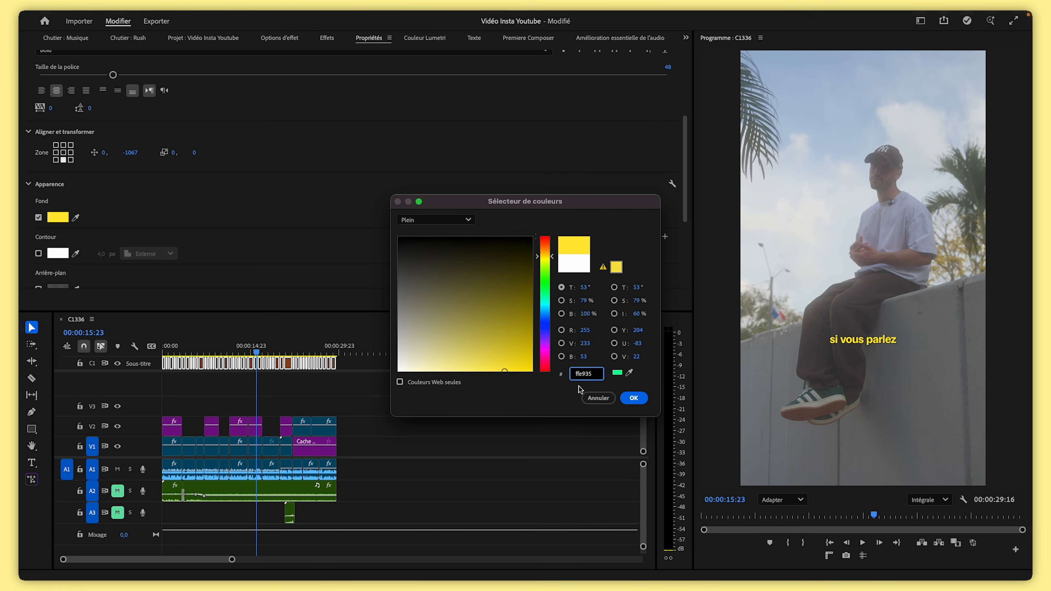
{"action": "left_click", "coordinate": [633, 398]}
Adjust the captions' drop shadow distance and blur
{"action": "scroll", "coordinate": [148, 221], "scroll_direction": "down", "scroll_amount": 5}
{"action": "scroll", "coordinate": [143, 225], "scroll_direction": "down", "scroll_amount": 1}
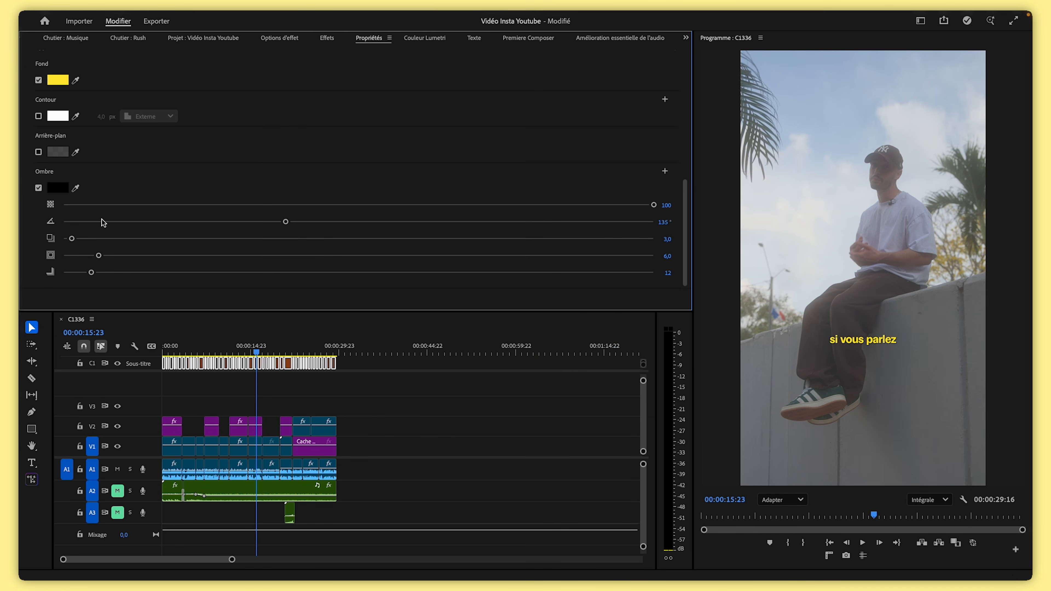
{"action": "left_click_drag", "start_coordinate": [72, 239], "coordinate": [75, 272]}
{"action": "scroll", "coordinate": [877, 338], "scroll_direction": "up", "scroll_amount": 5}
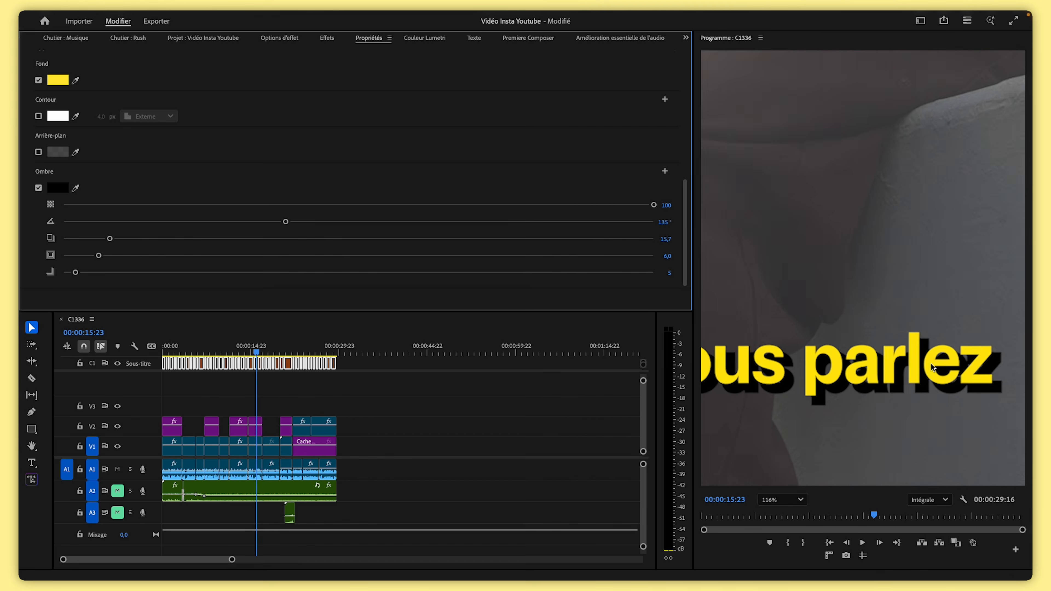
{"action": "scroll", "coordinate": [833, 364], "scroll_direction": "down", "scroll_amount": 2}
{"action": "left_click_drag", "start_coordinate": [96, 273], "coordinate": [124, 287]}
{"action": "left_click_drag", "start_coordinate": [109, 239], "coordinate": [136, 255]}
{"action": "left_click", "coordinate": [782, 500]}
{"action": "left_click", "coordinate": [785, 350]}
Play back the sequence from the start to review the styled captions
{"action": "left_click_drag", "start_coordinate": [235, 349], "coordinate": [152, 348]}
{"action": "key", "text": "space"}
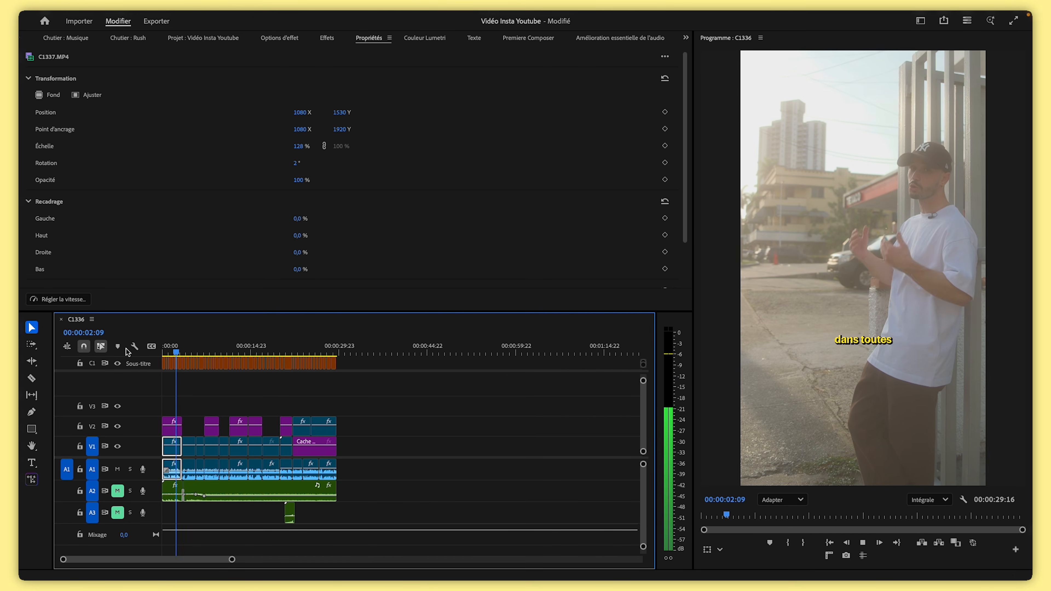
{"action": "key", "text": "space"}
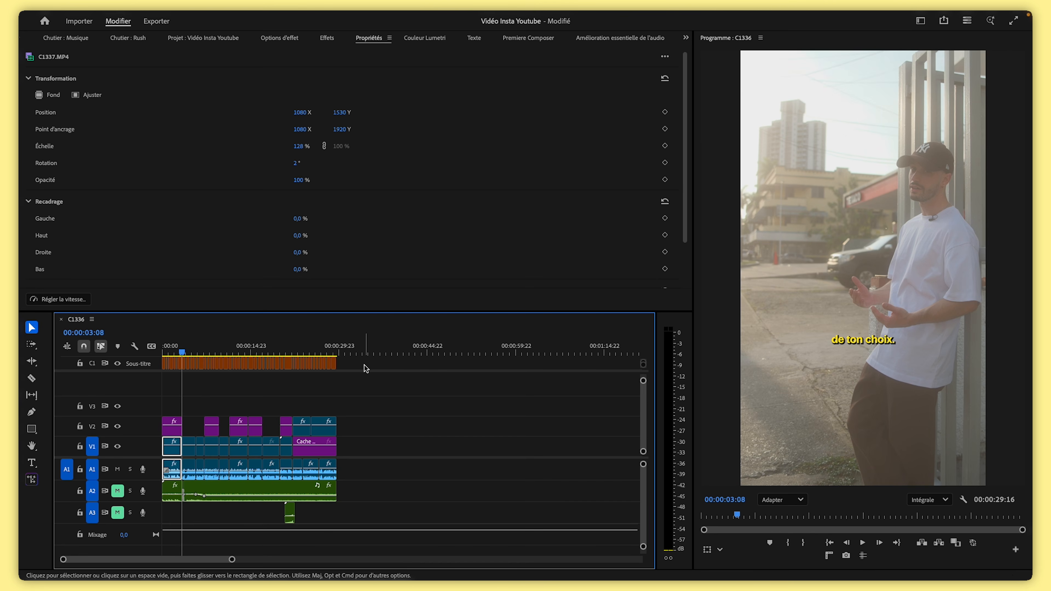
Select all caption clips and upgrade the captions to graphics
{"action": "left_click", "coordinate": [184, 365]}
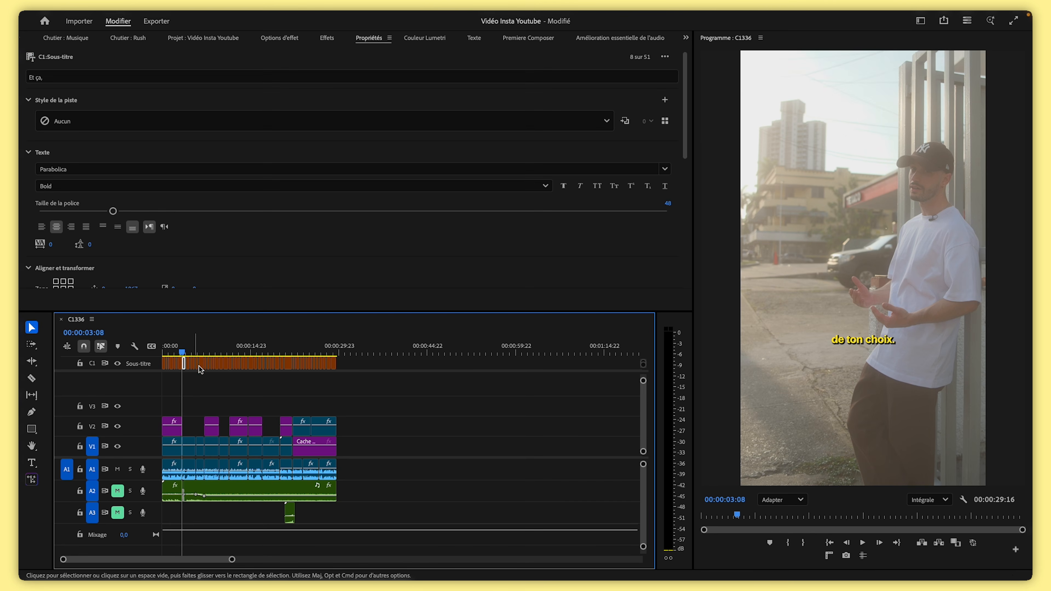
{"action": "left_click_drag", "start_coordinate": [357, 366], "coordinate": [153, 346]}
{"action": "mouse_move", "coordinate": [313, 13]}
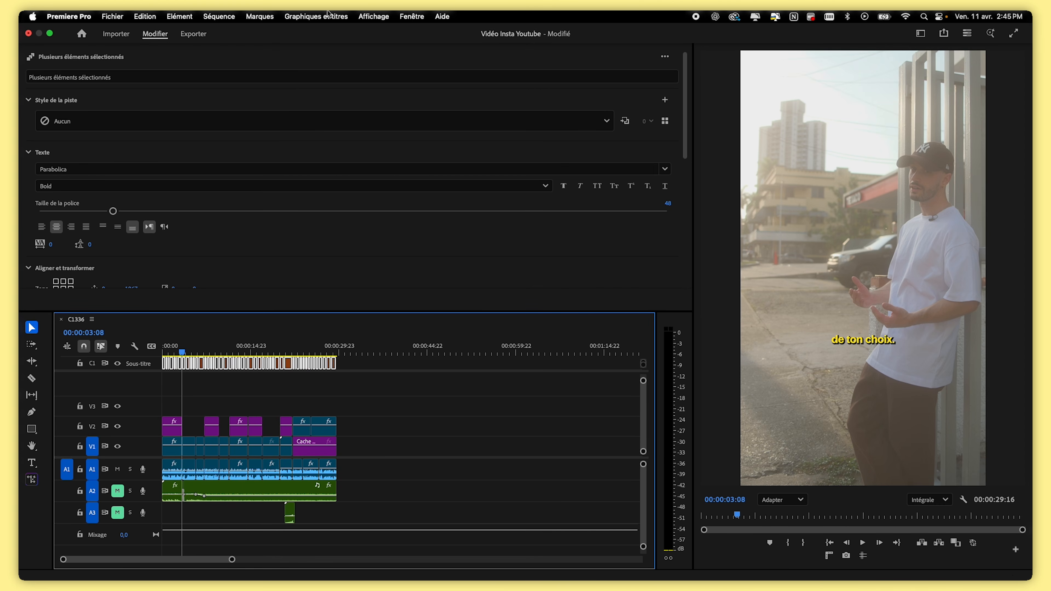
{"action": "left_click", "coordinate": [306, 17]}
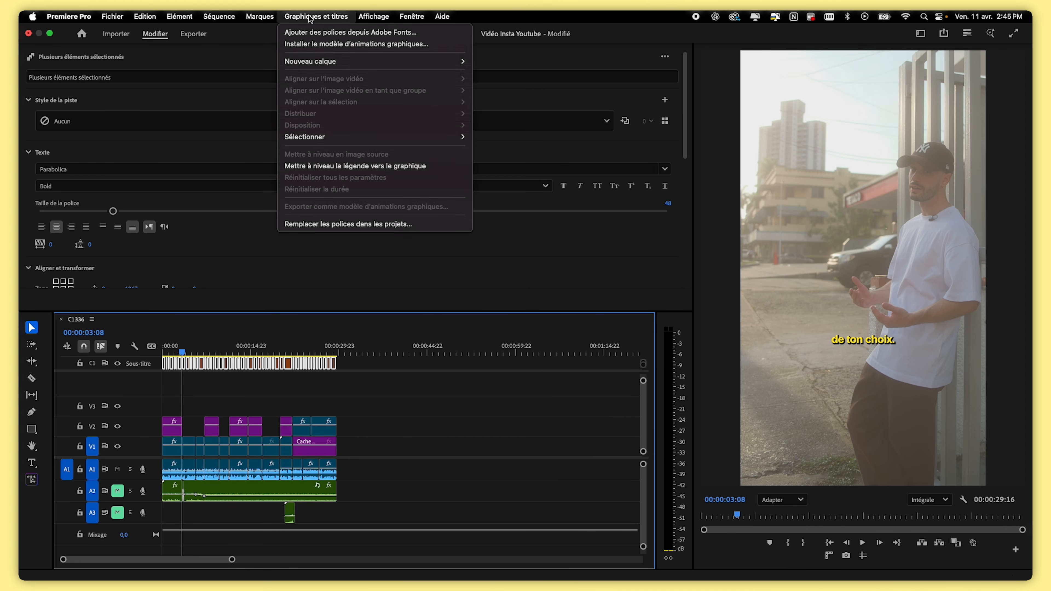
{"action": "left_click", "coordinate": [361, 167]}
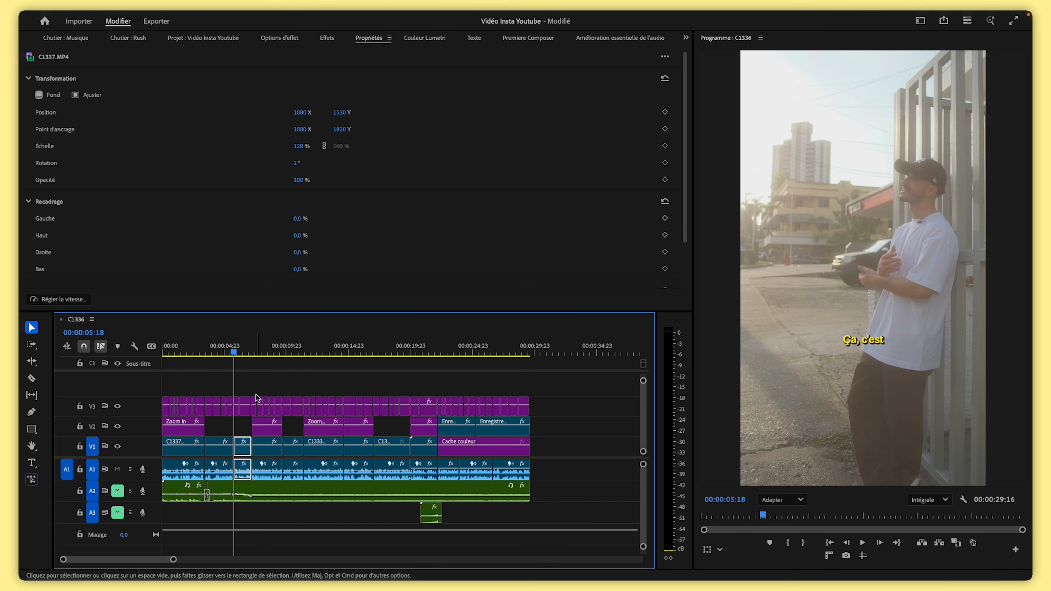
Zoom into the start of the timeline and play back the graphic captions
{"action": "left_click", "coordinate": [251, 353]}
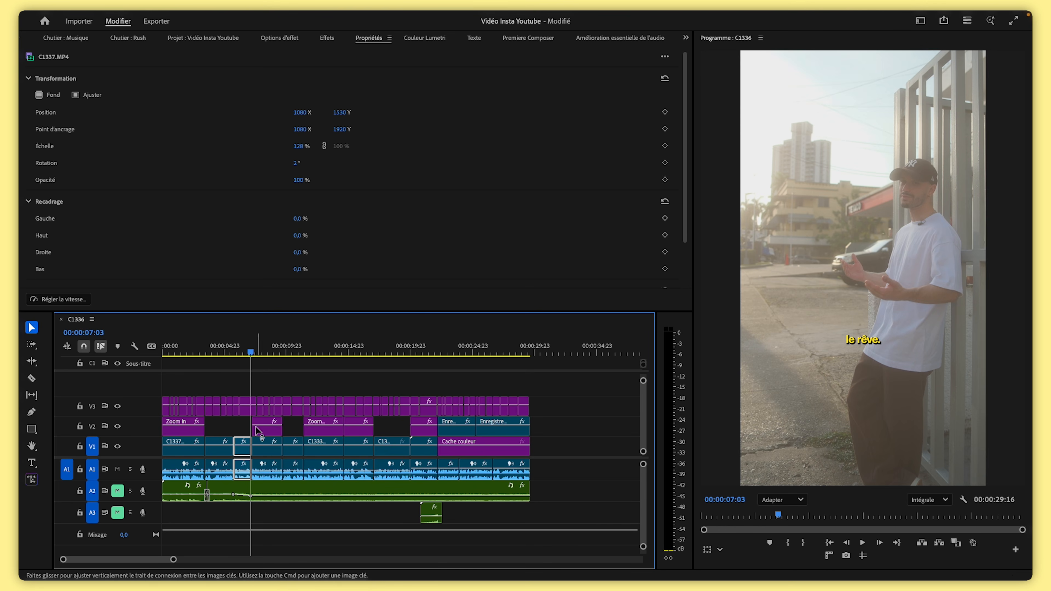
{"action": "left_click", "coordinate": [248, 353]}
{"action": "left_click", "coordinate": [250, 378]}
{"action": "left_click", "coordinate": [247, 410]}
{"action": "left_click", "coordinate": [164, 352]}
{"action": "left_click_drag", "start_coordinate": [174, 559], "coordinate": [147, 560]}
{"action": "left_click", "coordinate": [174, 352]}
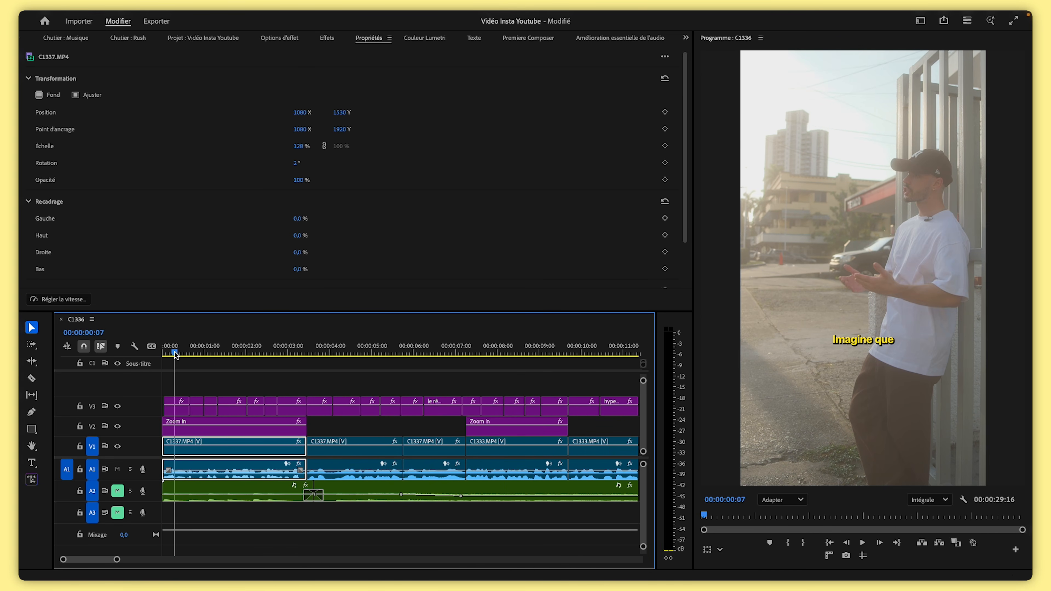
{"action": "key", "text": "space"}
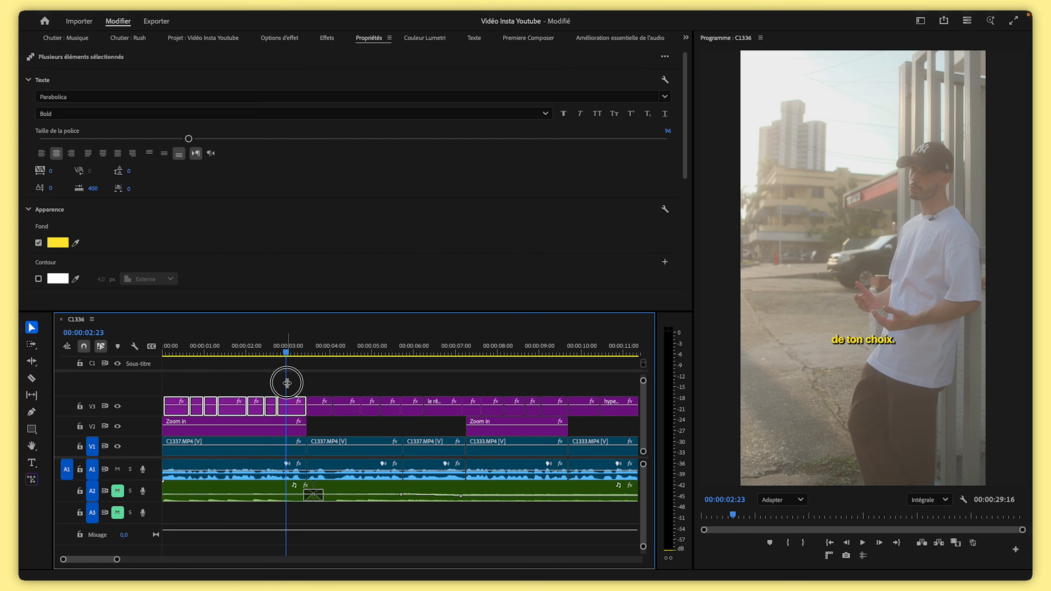
Move the first group of caption graphics onto a new track and set their font style to Black in all caps
{"action": "left_click", "coordinate": [293, 340]}
{"action": "left_click_drag", "start_coordinate": [304, 378], "coordinate": [180, 385]}
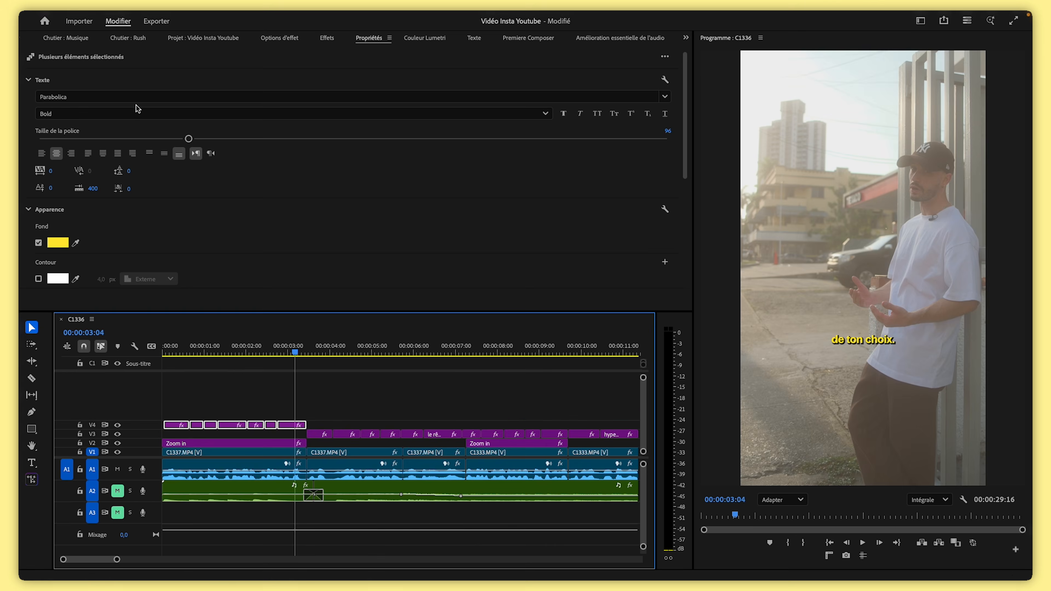
{"action": "left_click", "coordinate": [68, 115]}
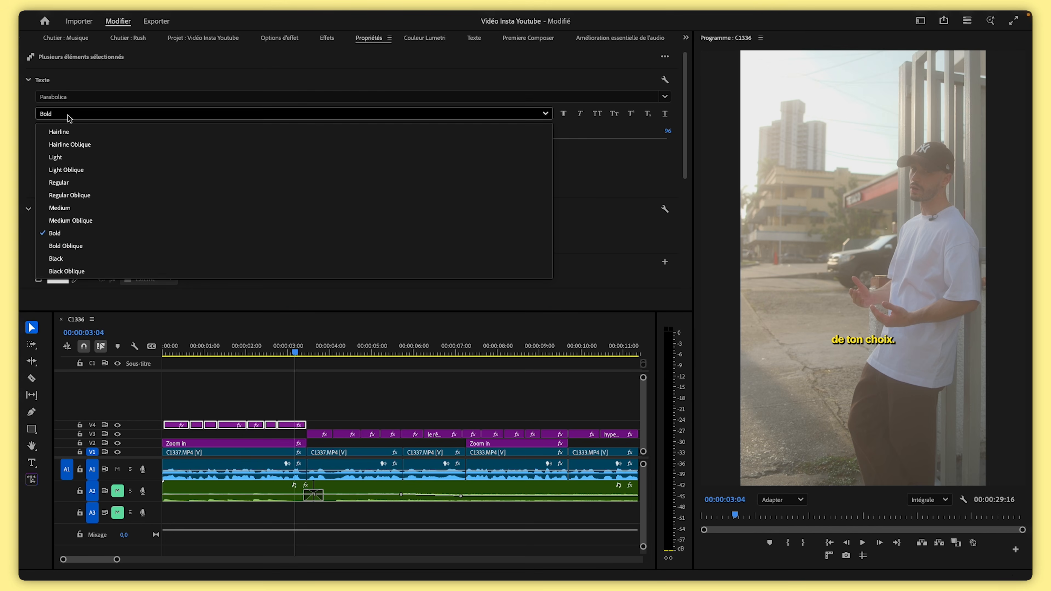
{"action": "left_click", "coordinate": [74, 258]}
{"action": "left_click", "coordinate": [599, 114]}
Play back the restyled captions from the start of the sequence
{"action": "left_click", "coordinate": [178, 359]}
{"action": "left_click", "coordinate": [179, 359]}
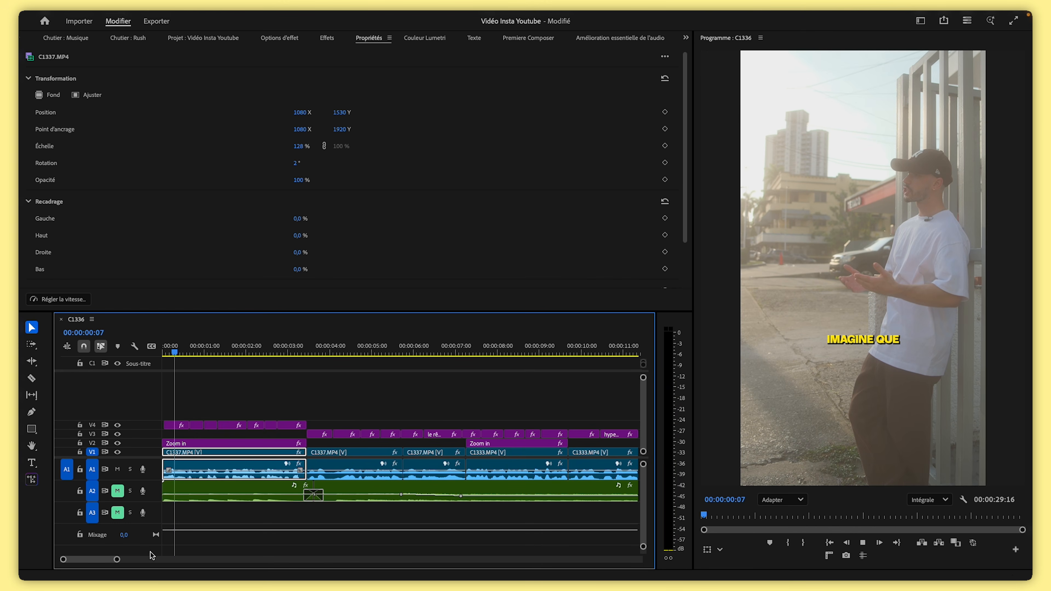
{"action": "key", "text": "space"}
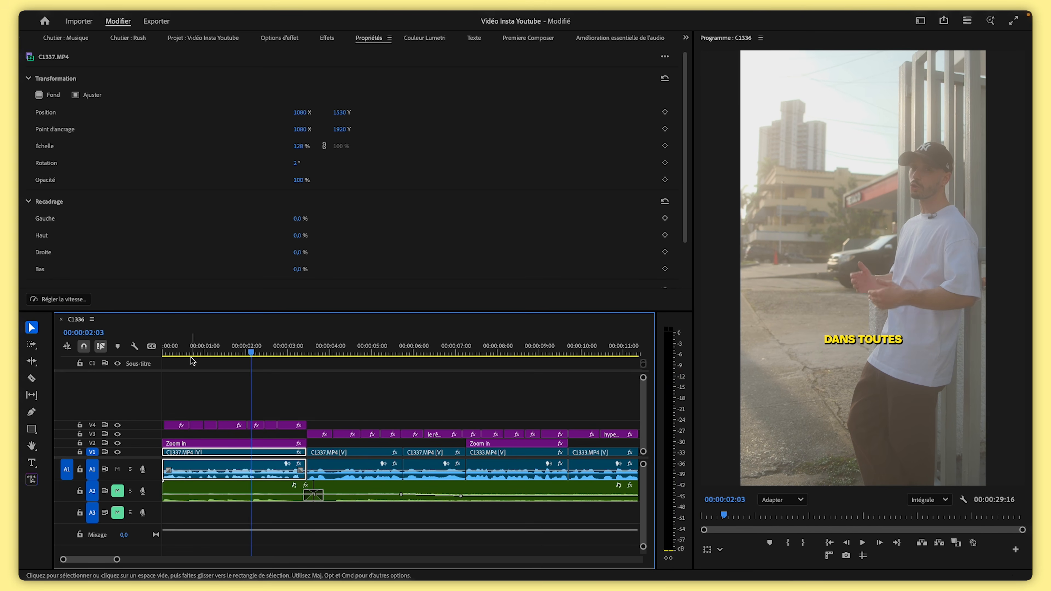
{"action": "key", "text": "space"}
{"action": "left_click_drag", "start_coordinate": [116, 560], "coordinate": [85, 560]}
Edit the 'Imagine que' caption text so it reads 'Imagine'
{"action": "left_click", "coordinate": [227, 427]}
{"action": "left_click", "coordinate": [892, 342]}
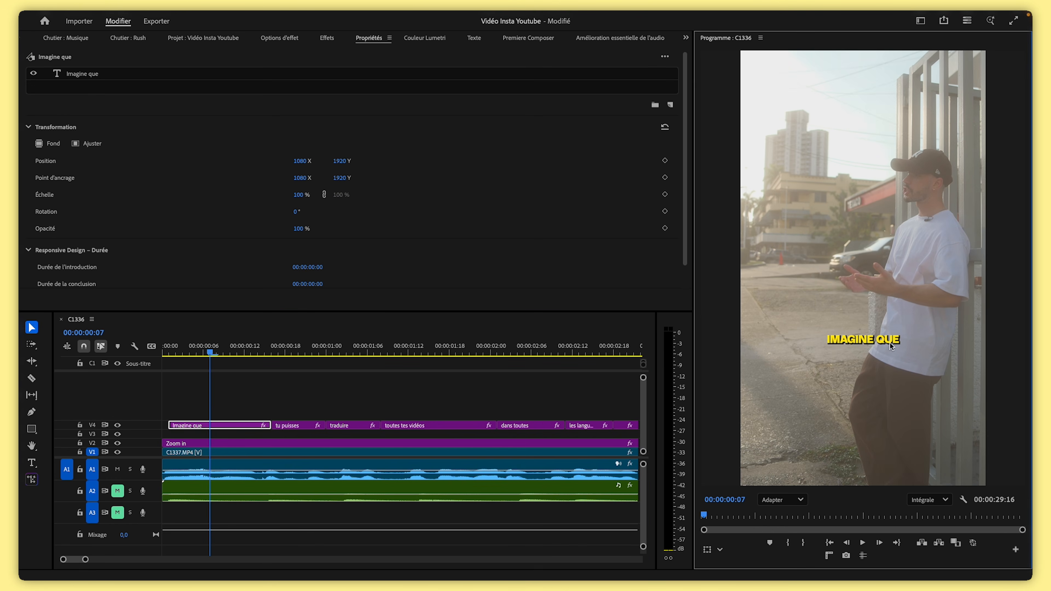
{"action": "left_click", "coordinate": [349, 393]}
{"action": "left_click", "coordinate": [217, 426]}
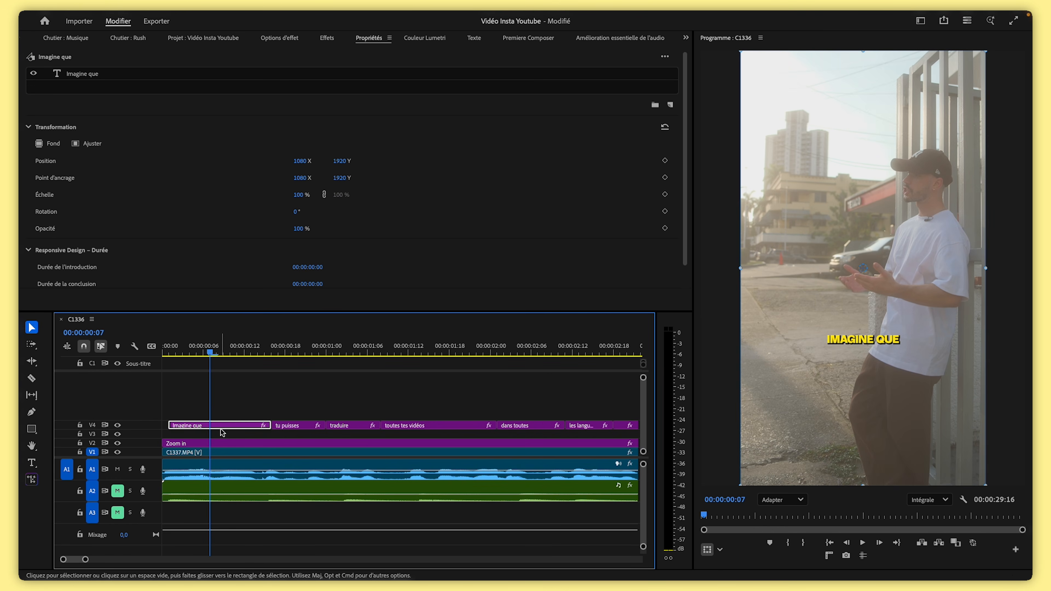
{"action": "left_click", "coordinate": [321, 150]}
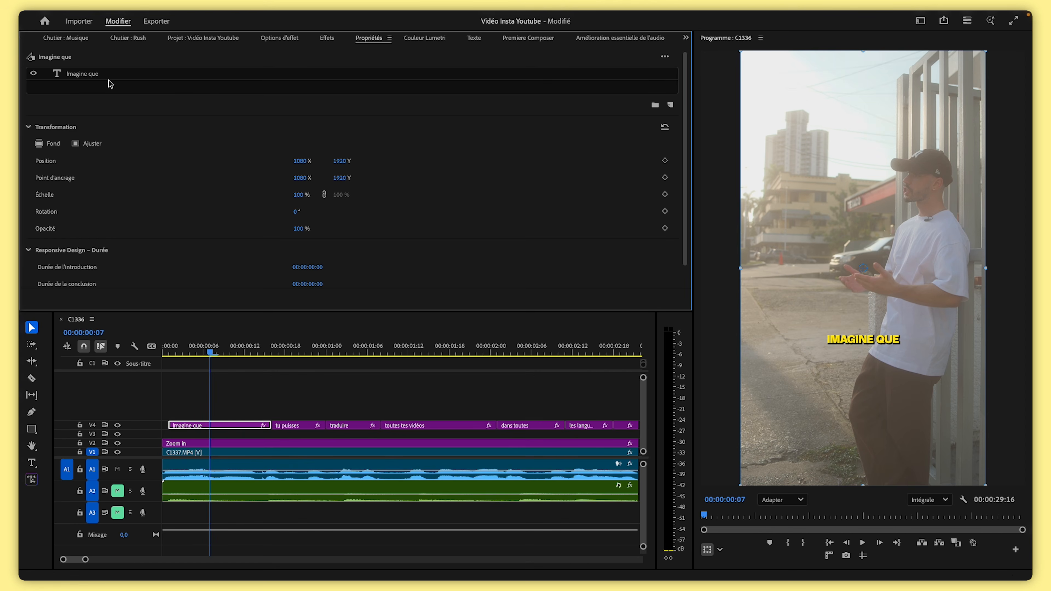
{"action": "double_click", "coordinate": [87, 73]}
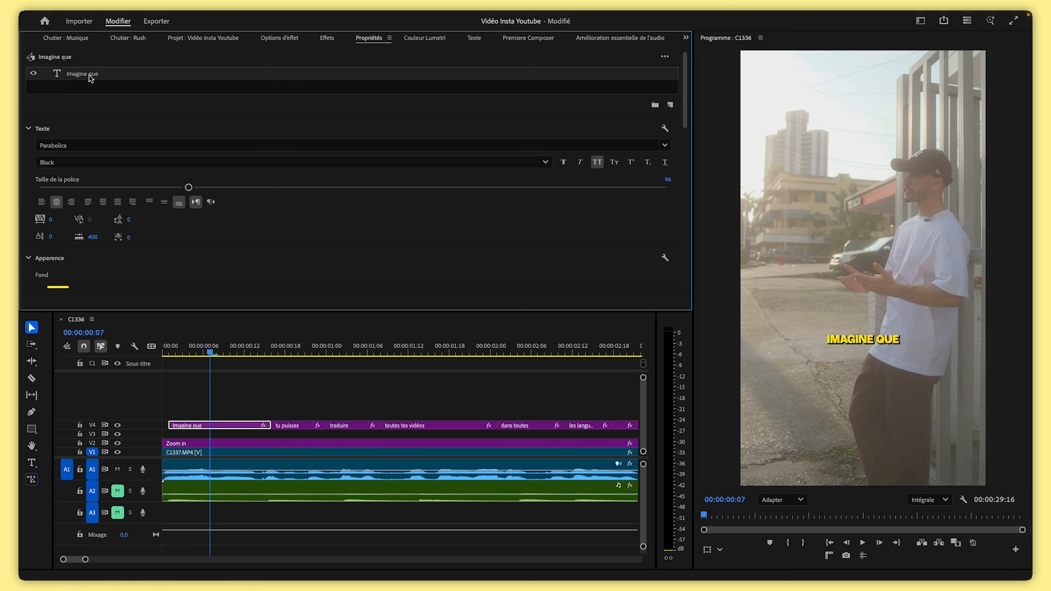
{"action": "left_click", "coordinate": [896, 339]}
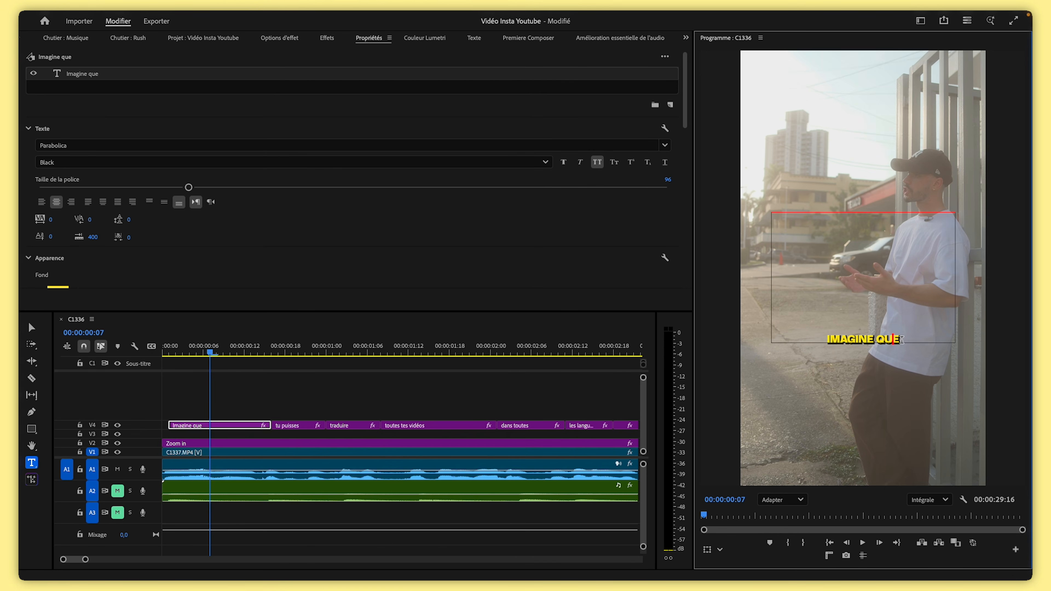
{"action": "key", "text": "BackSpace"}
{"action": "key", "text": "BackSpace"}
{"action": "key", "text": "BackSpace"}
{"action": "key", "text": "BackSpace"}
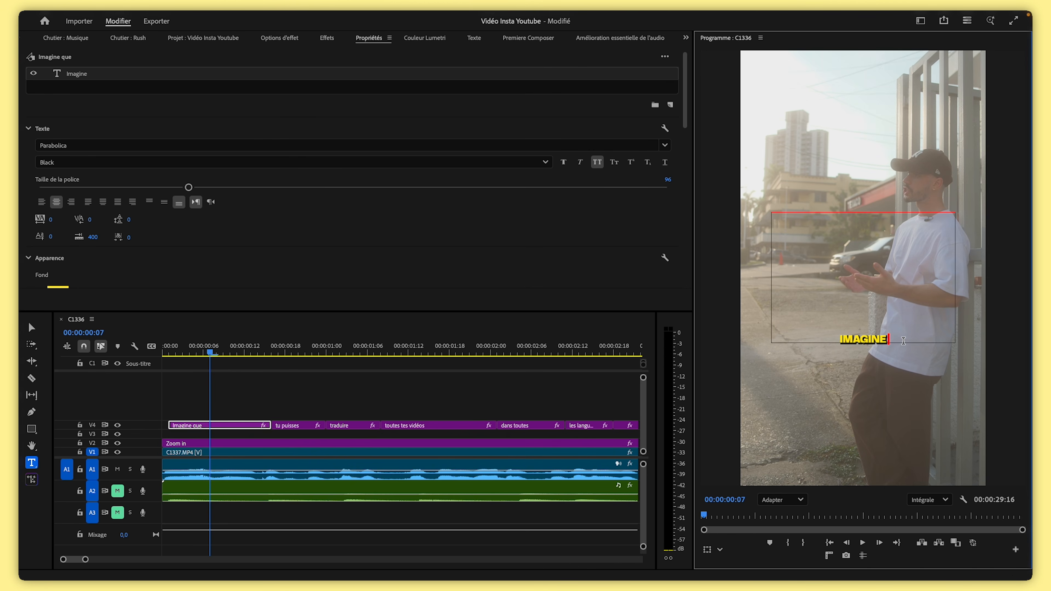
Scale the 'Imagine' caption to 295 and position it at 659, -724 near the top
{"action": "left_click", "coordinate": [238, 425]}
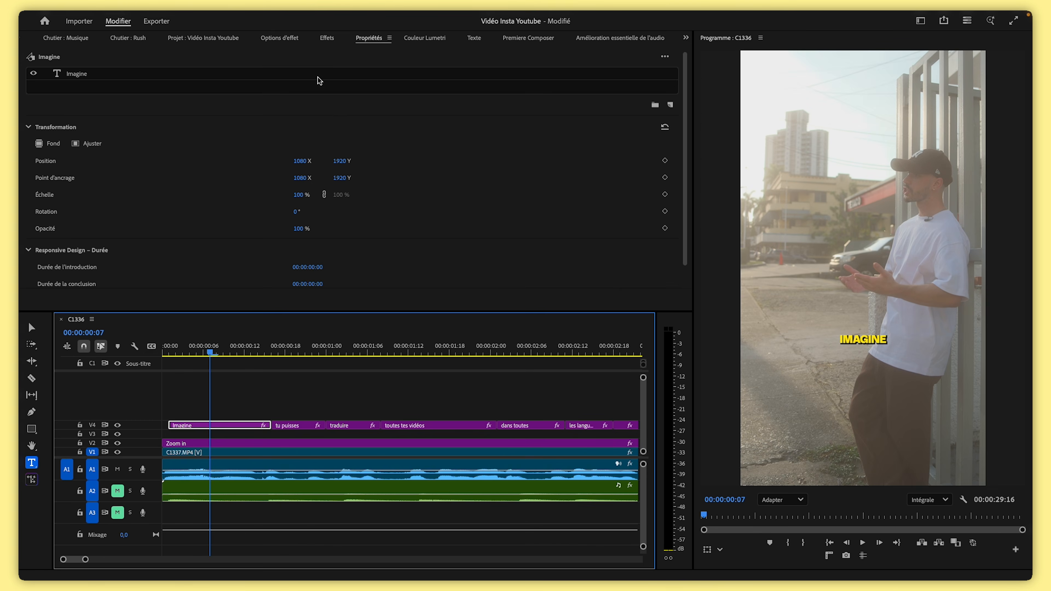
{"action": "left_click", "coordinate": [289, 39]}
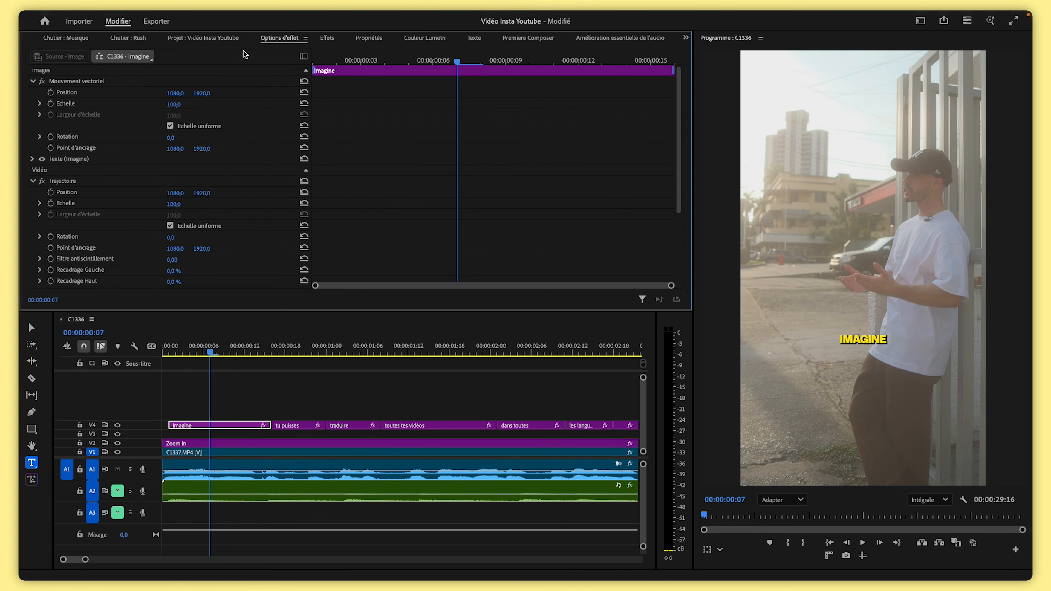
{"action": "left_click_drag", "start_coordinate": [172, 110], "coordinate": [56, 95]}
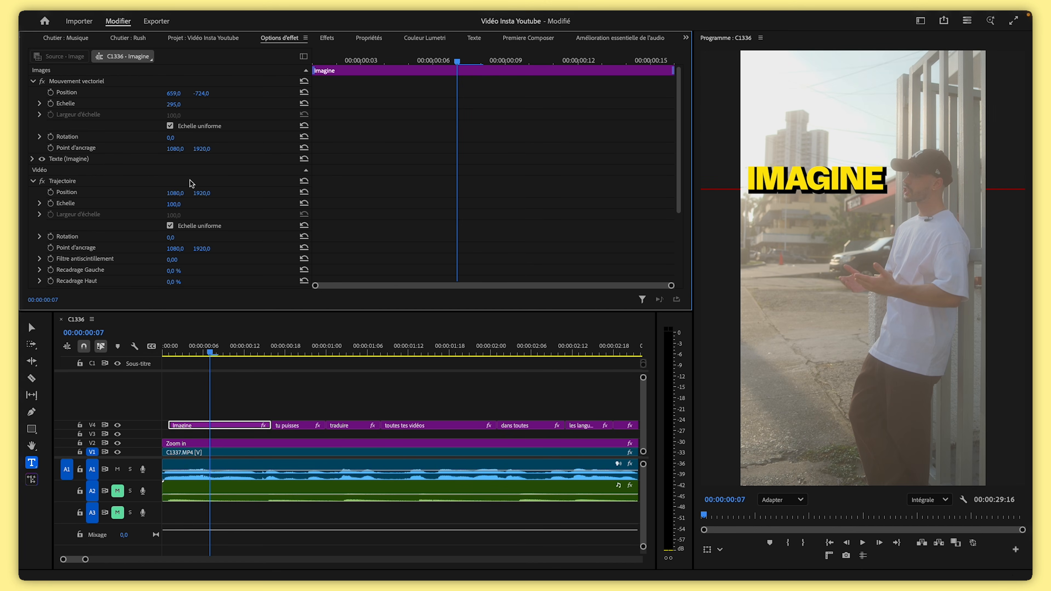
Move the 'que tu puisses' caption to the track below and extend 'Imagine' to end with it
{"action": "left_click_drag", "start_coordinate": [276, 351], "coordinate": [251, 352]}
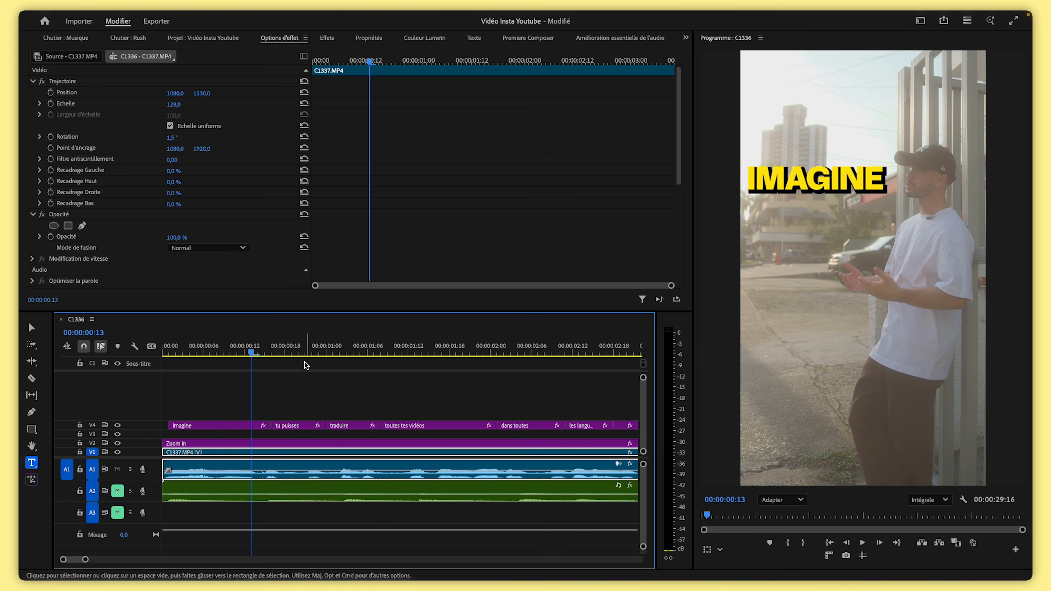
{"action": "left_click", "coordinate": [292, 352]}
{"action": "left_click", "coordinate": [833, 339]}
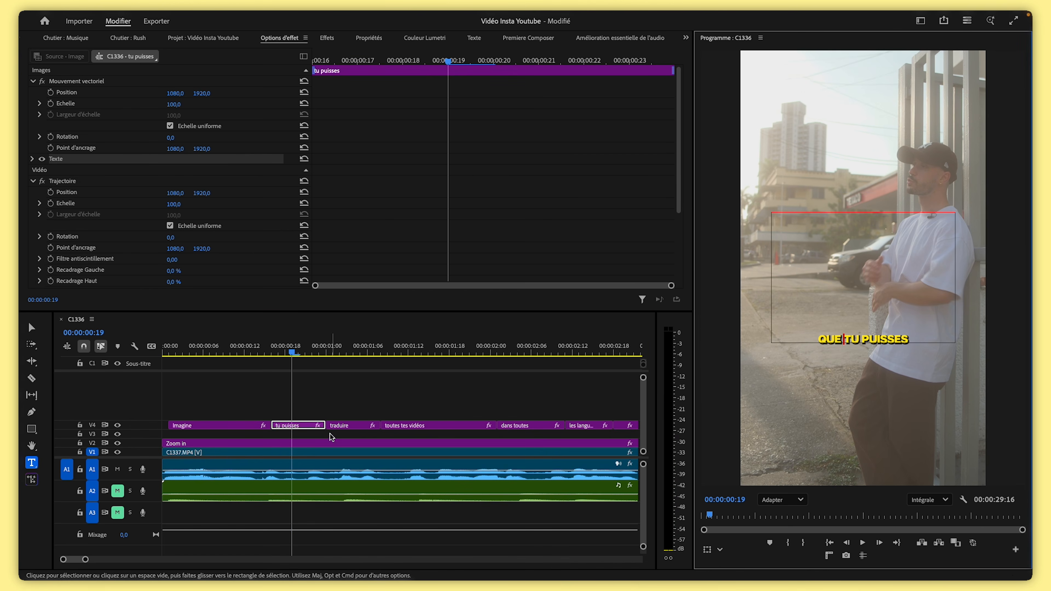
{"action": "left_click_drag", "start_coordinate": [302, 428], "coordinate": [302, 435]}
{"action": "left_click", "coordinate": [224, 350]}
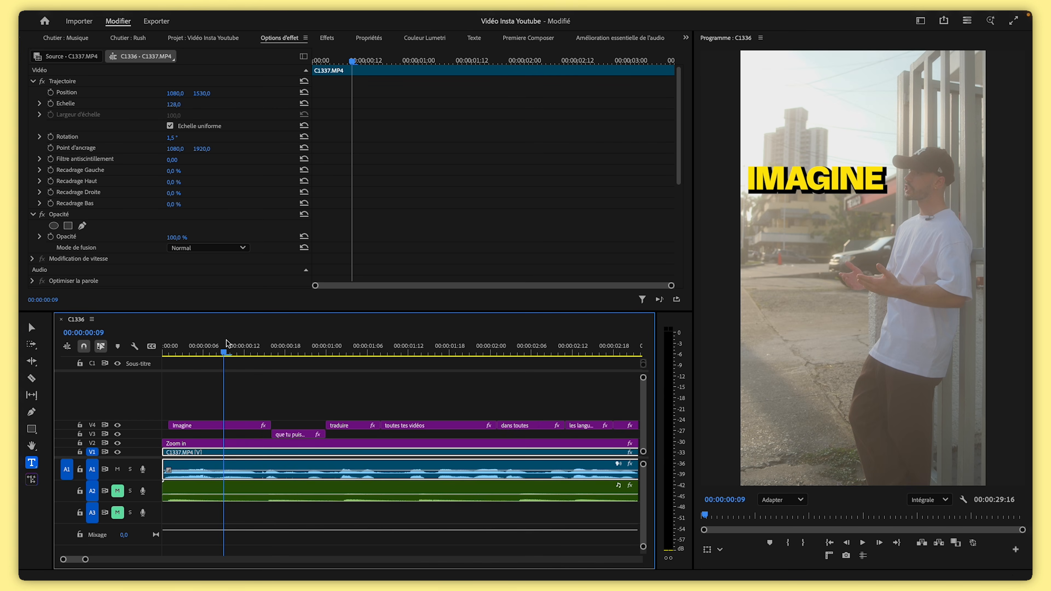
{"action": "left_click_drag", "start_coordinate": [270, 425], "coordinate": [325, 422]}
Position the 'que tu puisses' caption at 464, 693 just under 'Imagine'
{"action": "left_click", "coordinate": [293, 348]}
{"action": "left_click", "coordinate": [298, 433]}
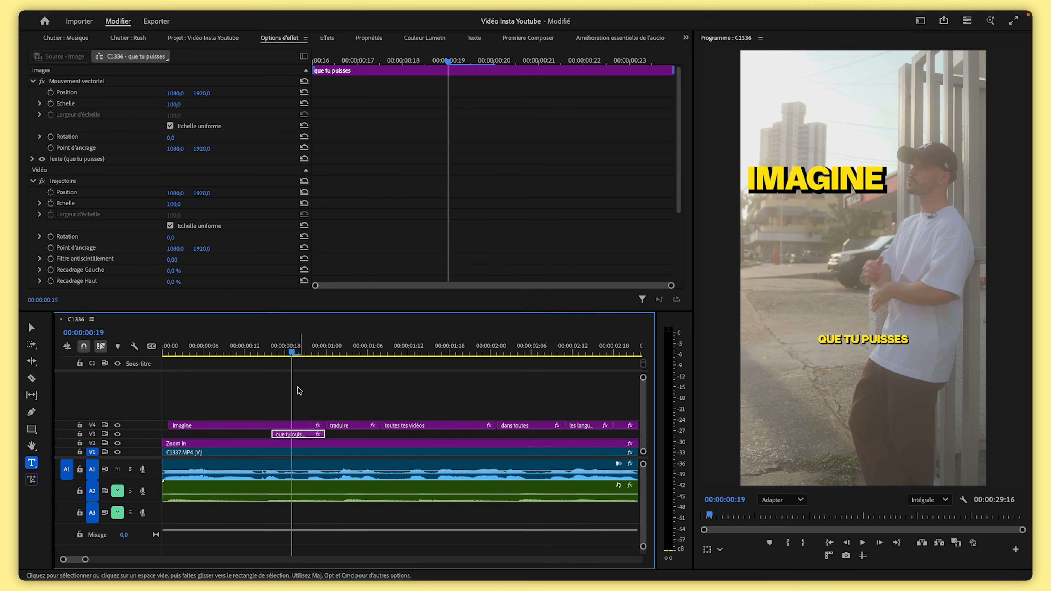
{"action": "left_click_drag", "start_coordinate": [201, 93], "coordinate": [83, 93]}
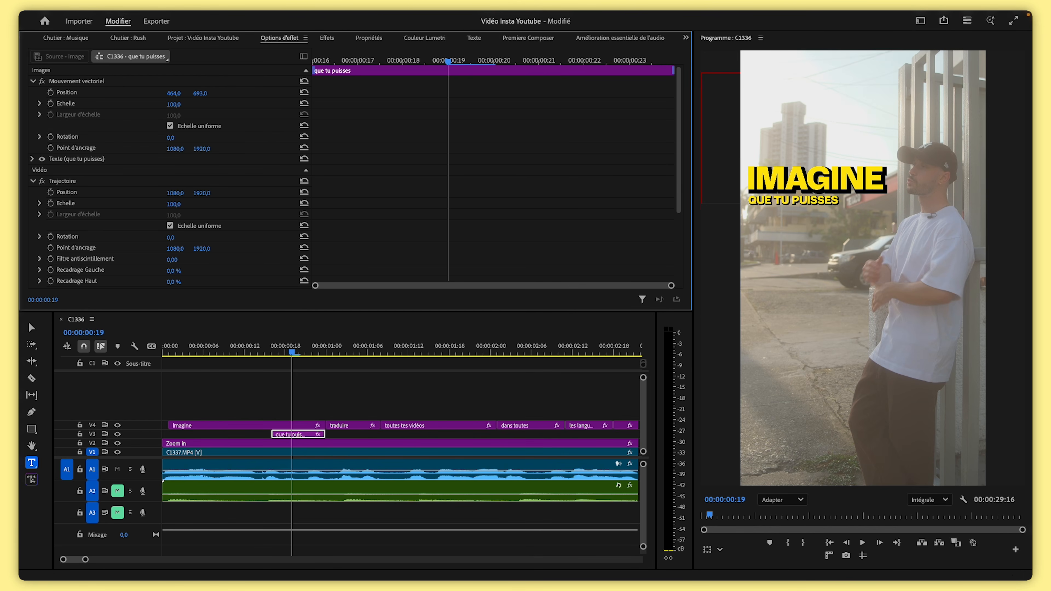
Move the 'traduire' caption to a new top track and extend 'que tu puisses' to its end
{"action": "left_click", "coordinate": [344, 350]}
{"action": "left_click_drag", "start_coordinate": [350, 425], "coordinate": [320, 434]}
{"action": "left_click_drag", "start_coordinate": [325, 429], "coordinate": [385, 431]}
Adjust the scale of the 'traduire' caption
{"action": "left_click", "coordinate": [353, 409]}
{"action": "mouse_move", "coordinate": [174, 104]}
{"action": "left_mouse_down"}
{"action": "mouse_move", "coordinate": [203, 96]}
{"action": "mouse_move", "coordinate": [157, 94]}
{"action": "left_mouse_up"}
{"action": "left_click_drag", "start_coordinate": [176, 104], "coordinate": [220, 93]}
Play from the start, move the 'toutes tes vidéos' caption onto a new track above and position it under 'traduire'
{"action": "left_click_drag", "start_coordinate": [351, 346], "coordinate": [145, 350]}
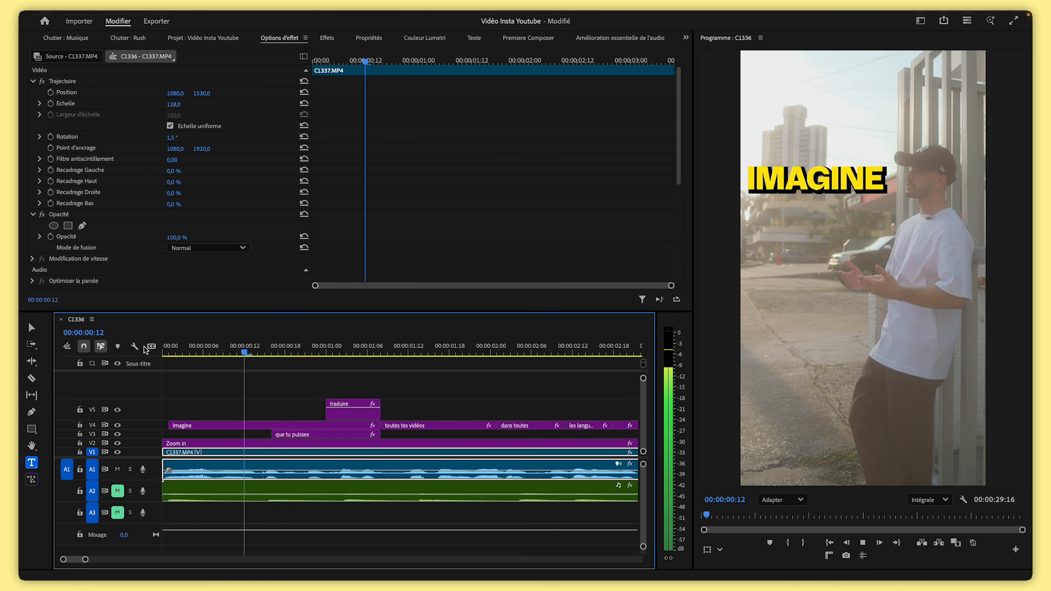
{"action": "key", "text": "space"}
{"action": "left_click_drag", "start_coordinate": [414, 425], "coordinate": [422, 387]}
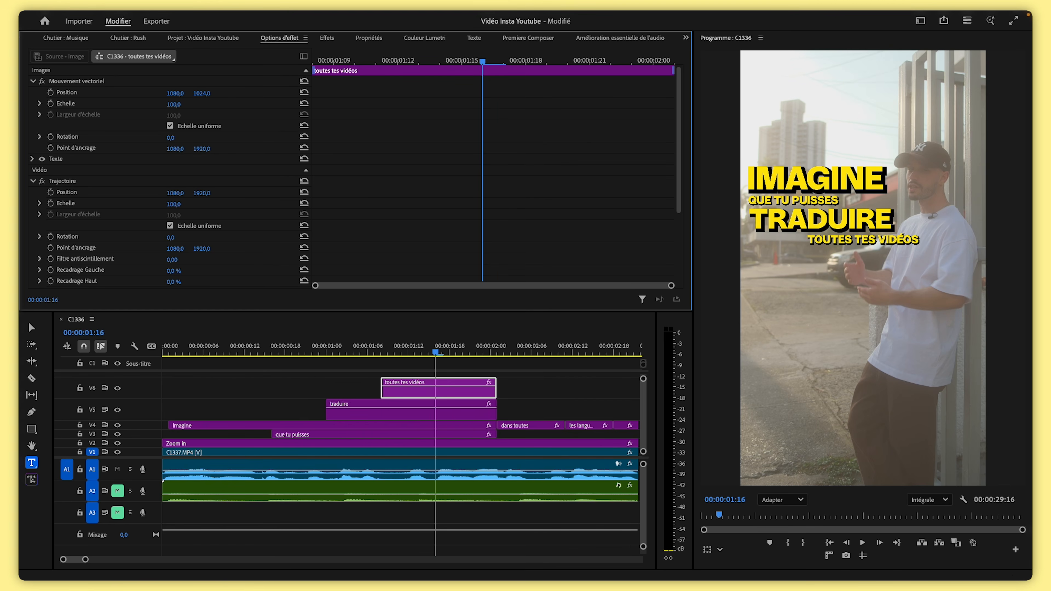
{"action": "left_click_drag", "start_coordinate": [204, 93], "coordinate": [42, 94]}
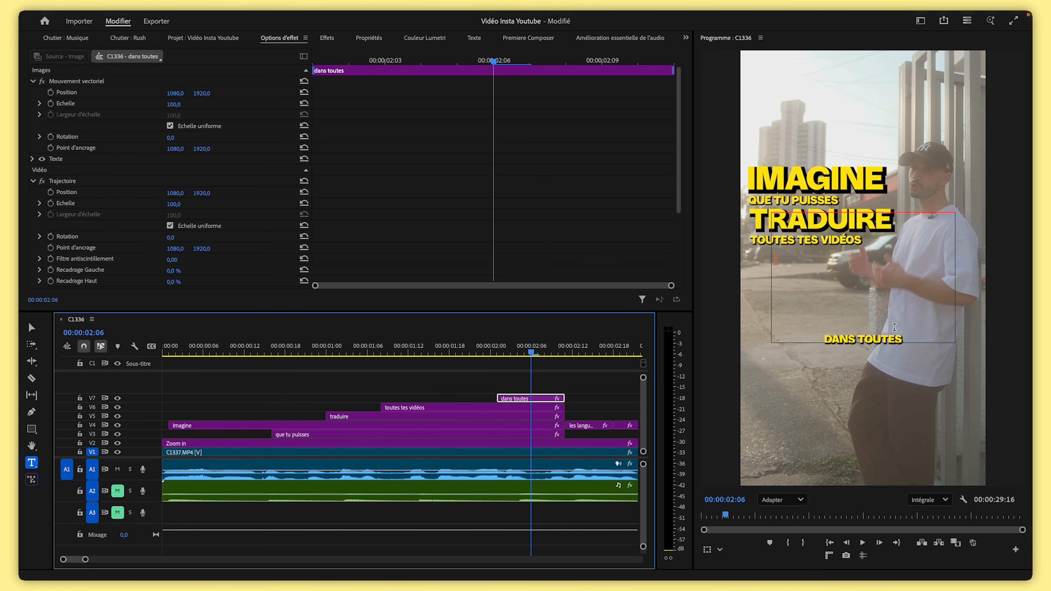
Set the 'dans toutes' caption's scale to 167 and position to 654, 763 beneath 'toutes tes vidéos'
{"action": "left_click_drag", "start_coordinate": [173, 105], "coordinate": [21, 93]}
{"action": "left_click_drag", "start_coordinate": [173, 93], "coordinate": [82, 94]}
{"action": "left_click_drag", "start_coordinate": [200, 93], "coordinate": [206, 94]}
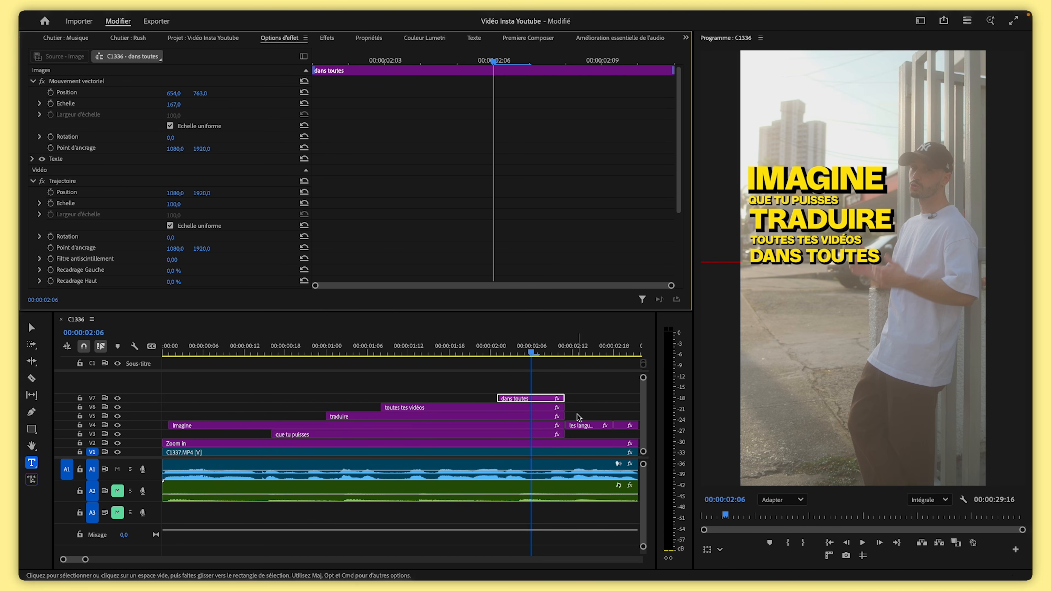
Move the 'les langues' caption onto a new top track and set its scale to 103
{"action": "left_click_drag", "start_coordinate": [582, 425], "coordinate": [613, 434]}
{"action": "left_click", "coordinate": [593, 352]}
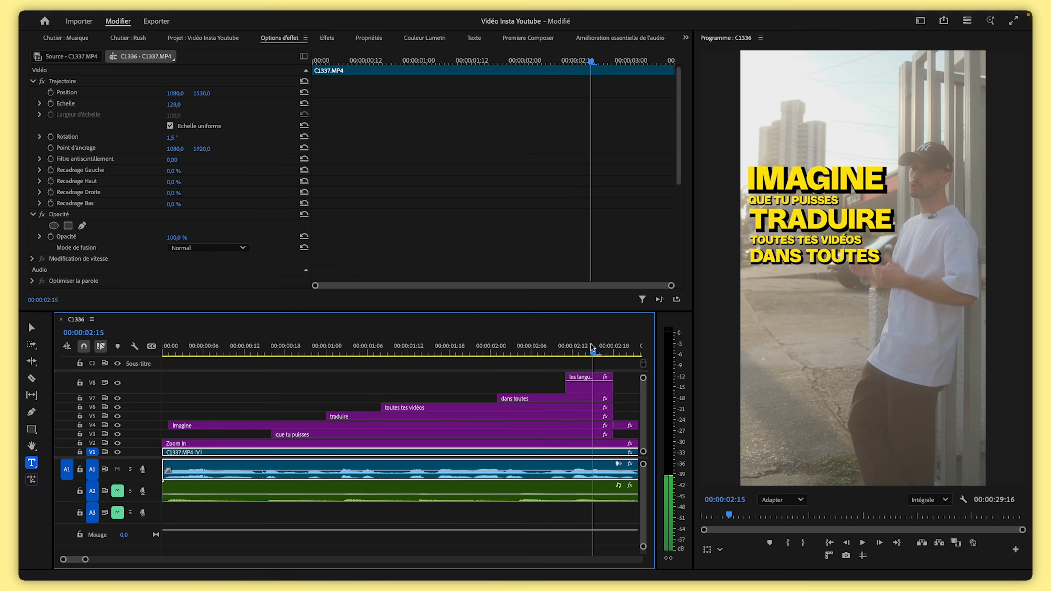
{"action": "left_click_drag", "start_coordinate": [179, 104], "coordinate": [192, 100]}
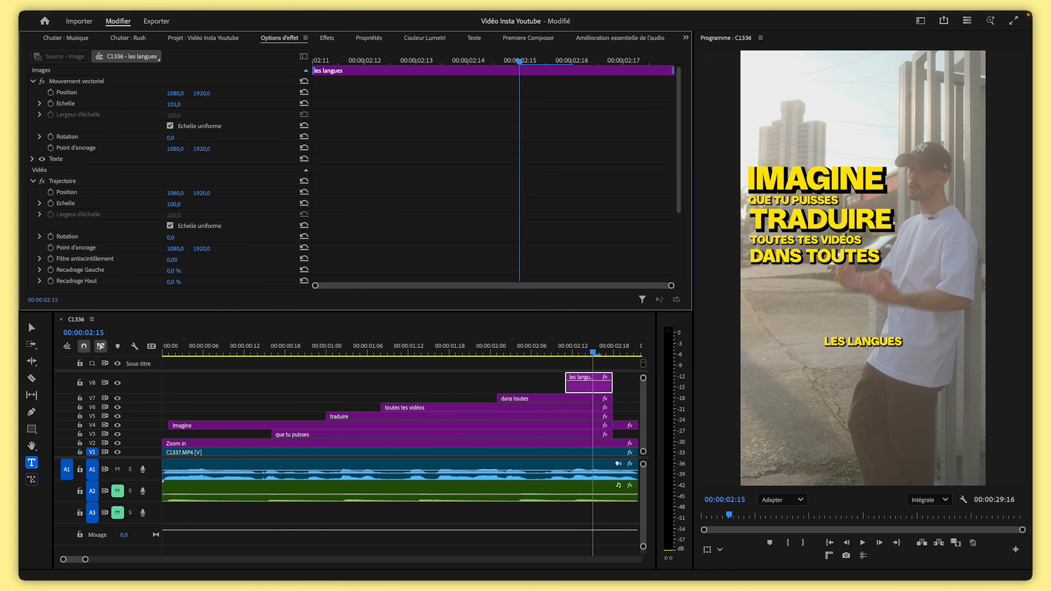
Delete the trailing period from 'de ton choix', move that caption up to track V7 and reduce its scale
{"action": "left_click_drag", "start_coordinate": [593, 353], "coordinate": [183, 370]}
{"action": "key", "text": "space"}
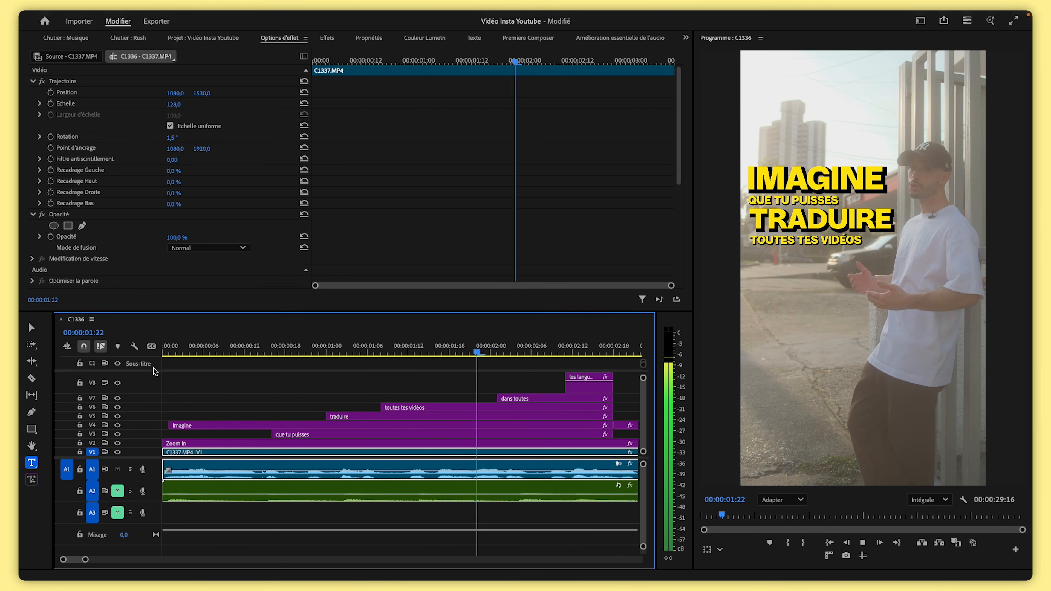
{"action": "key", "text": "space"}
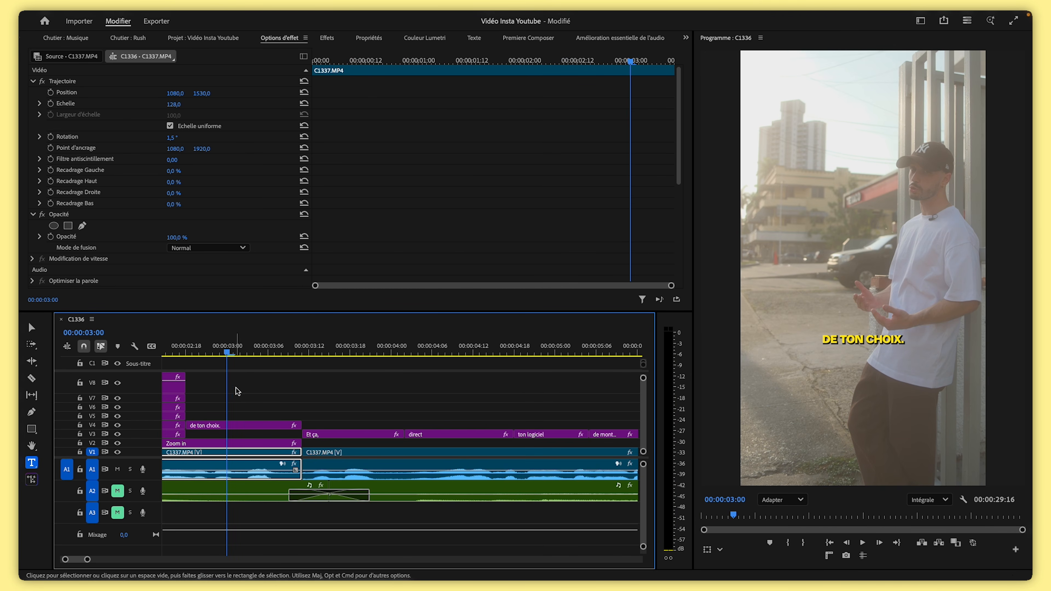
{"action": "left_click", "coordinate": [232, 384]}
{"action": "left_click", "coordinate": [249, 425]}
{"action": "left_click", "coordinate": [904, 339]}
{"action": "key", "text": "BackSpace"}
{"action": "left_click_drag", "start_coordinate": [242, 429], "coordinate": [240, 400]}
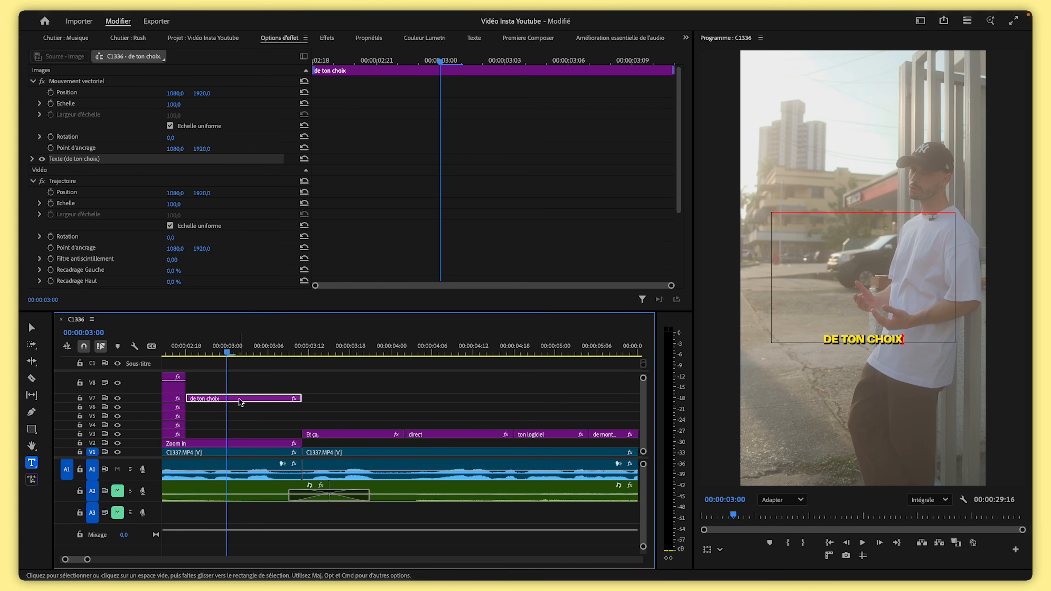
{"action": "mouse_move", "coordinate": [175, 104]}
{"action": "left_mouse_down"}
{"action": "mouse_move", "coordinate": [252, 103]}
{"action": "mouse_move", "coordinate": [165, 92]}
{"action": "left_mouse_up"}
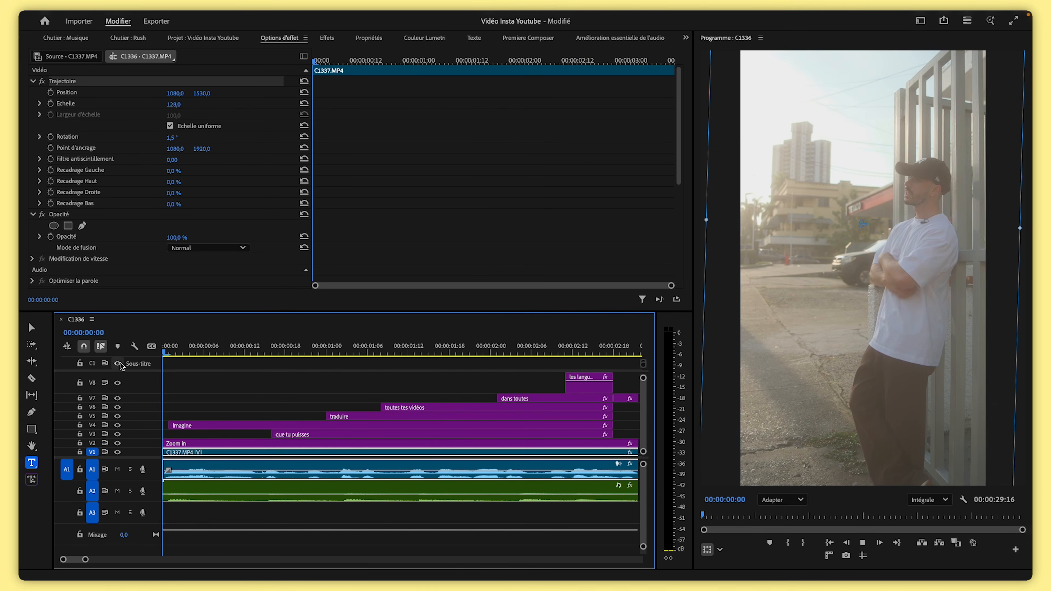
Play back and scroll through the sequence to review the captions
{"action": "key", "text": "space"}
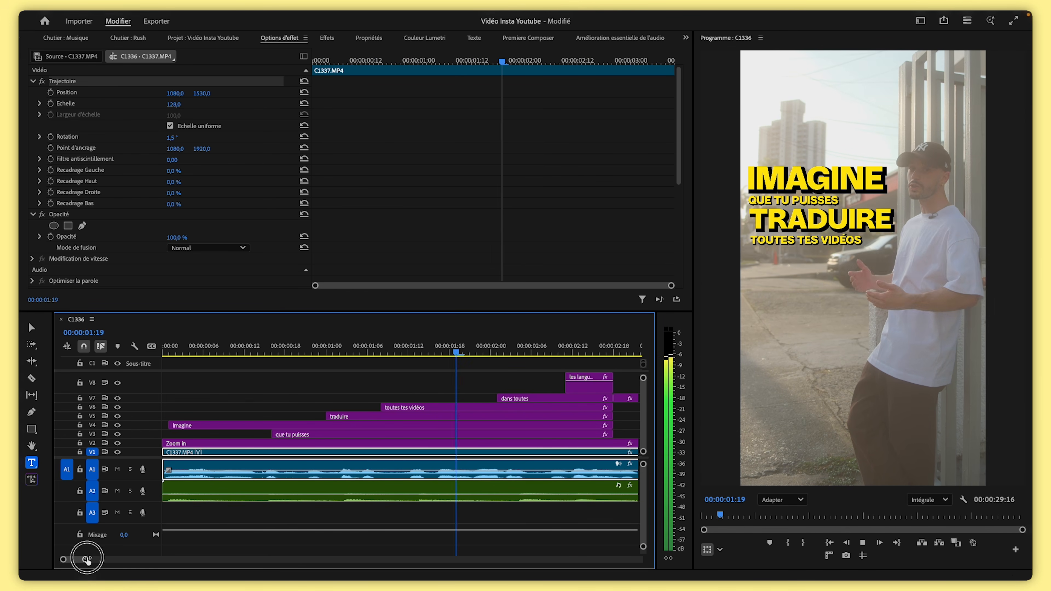
{"action": "left_click_drag", "start_coordinate": [85, 560], "coordinate": [110, 559]}
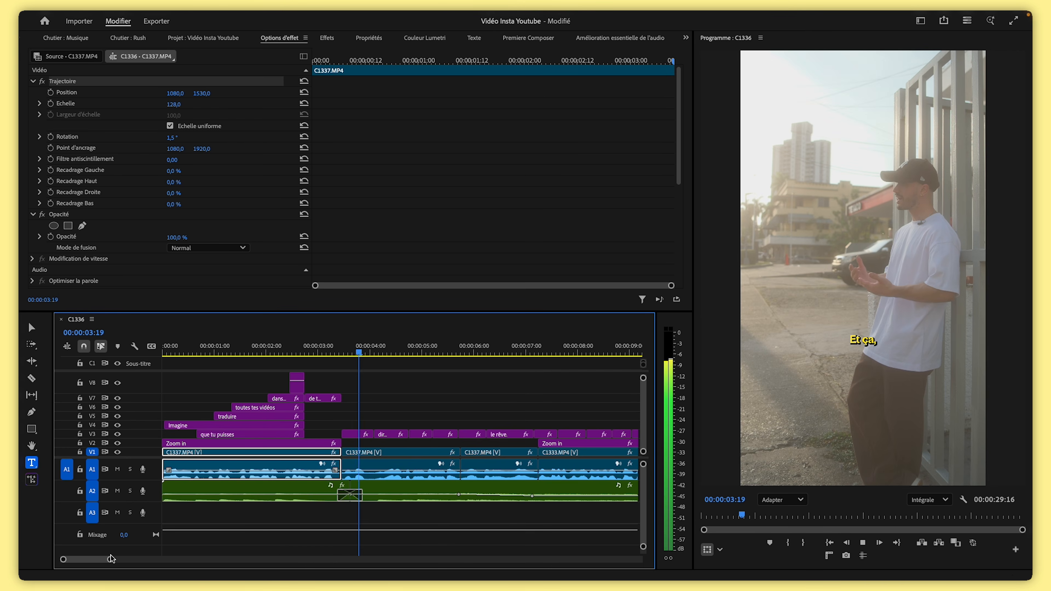
{"action": "key", "text": "space"}
{"action": "left_click", "coordinate": [190, 352]}
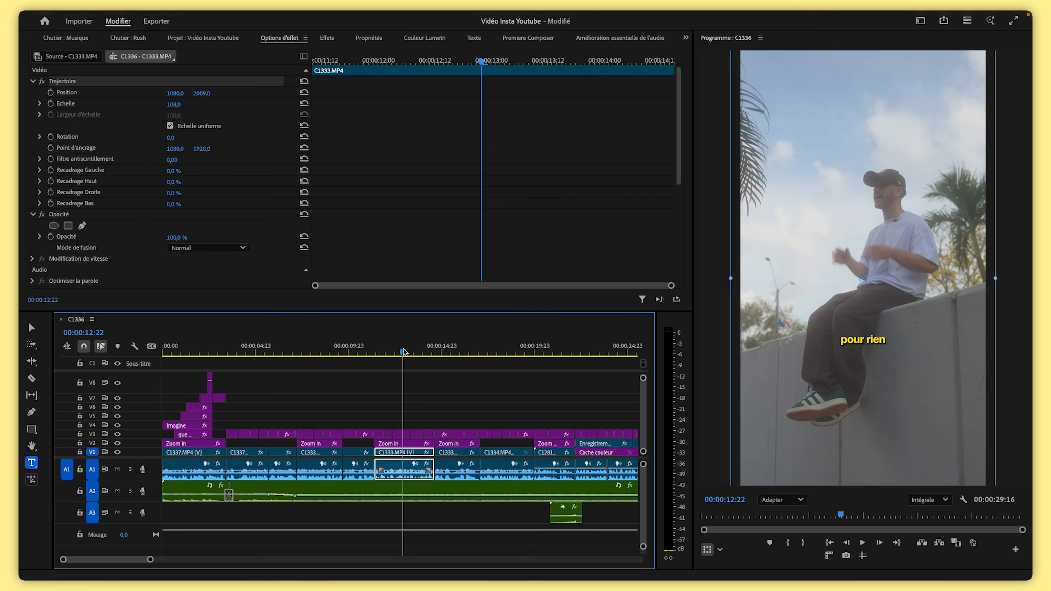
{"action": "left_click", "coordinate": [494, 352]}
{"action": "left_click_drag", "start_coordinate": [494, 350], "coordinate": [488, 352]}
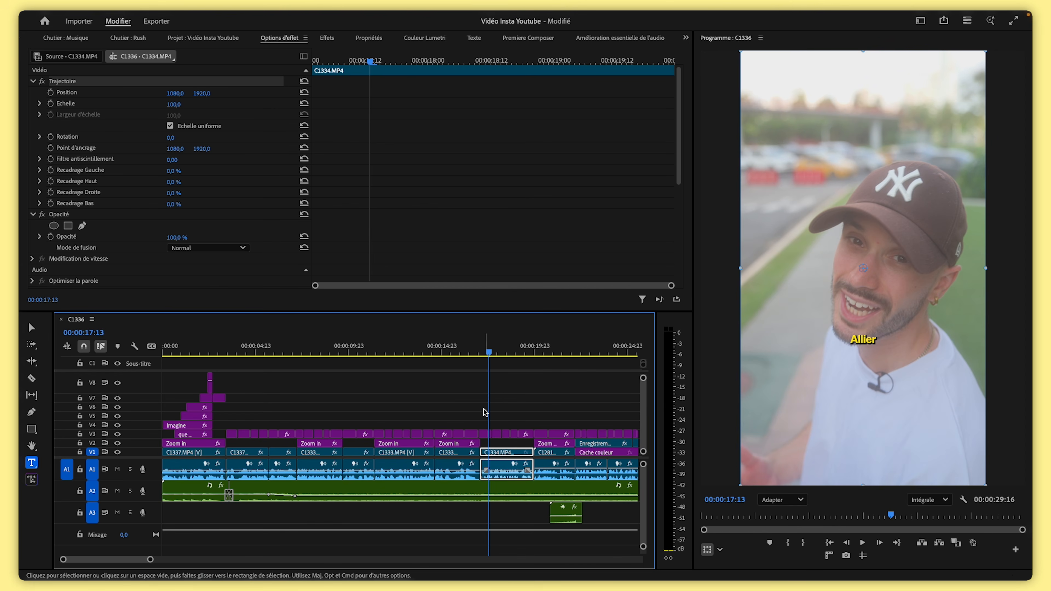
{"action": "left_click_drag", "start_coordinate": [150, 559], "coordinate": [129, 559]}
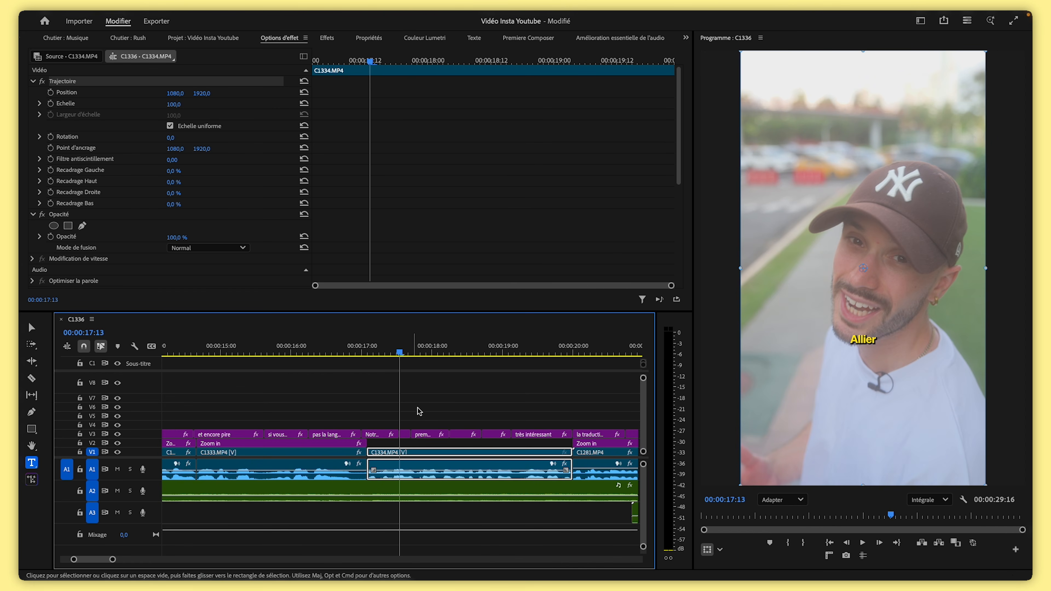
{"action": "left_click_drag", "start_coordinate": [384, 351], "coordinate": [540, 357]}
{"action": "left_click_drag", "start_coordinate": [564, 418], "coordinate": [363, 435]}
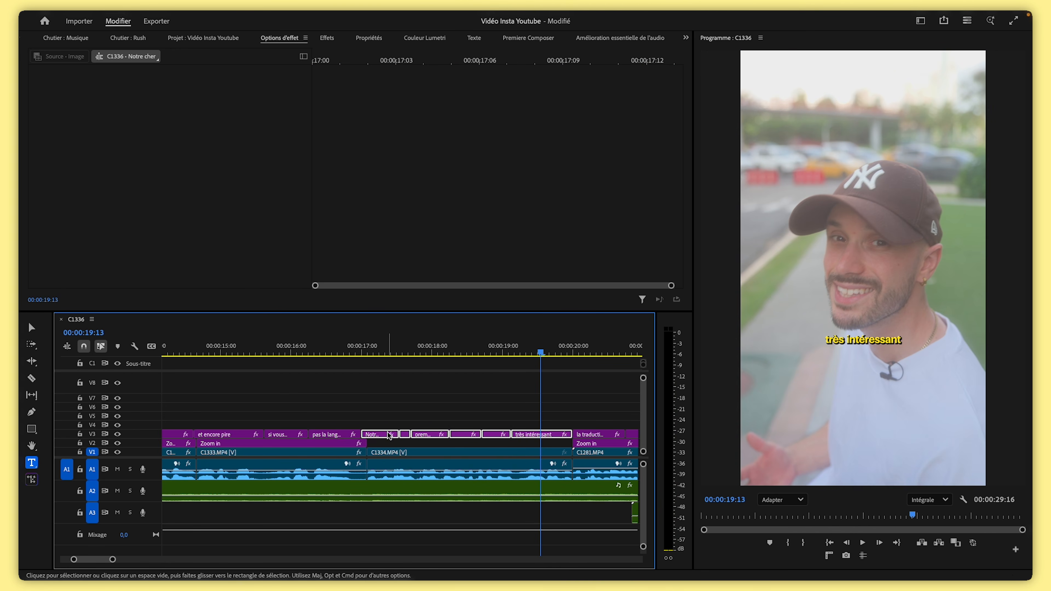
{"action": "left_click", "coordinate": [366, 41]}
{"action": "left_click", "coordinate": [129, 114]}
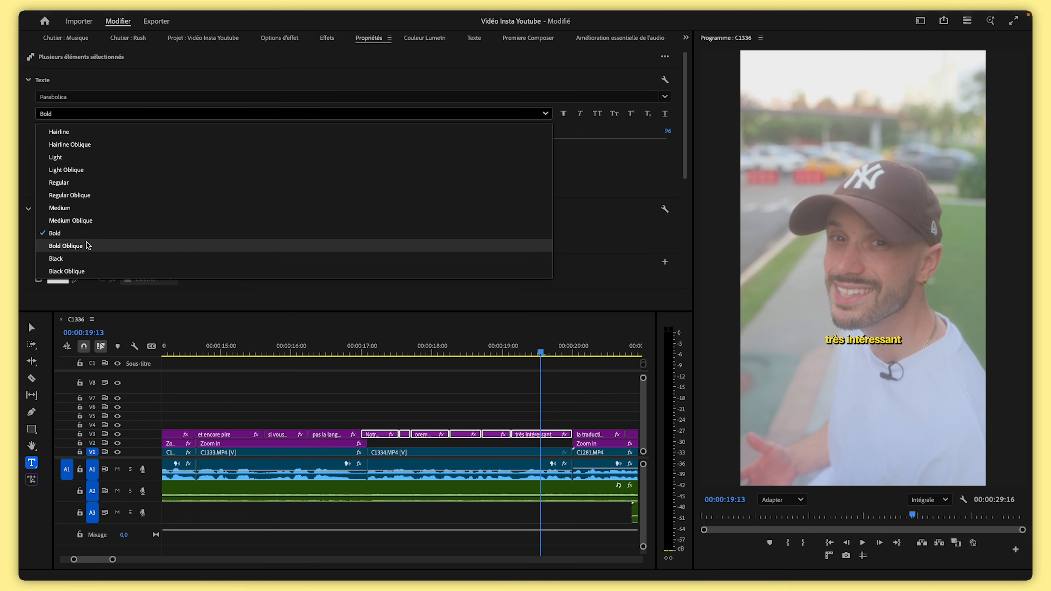
{"action": "left_click", "coordinate": [81, 259]}
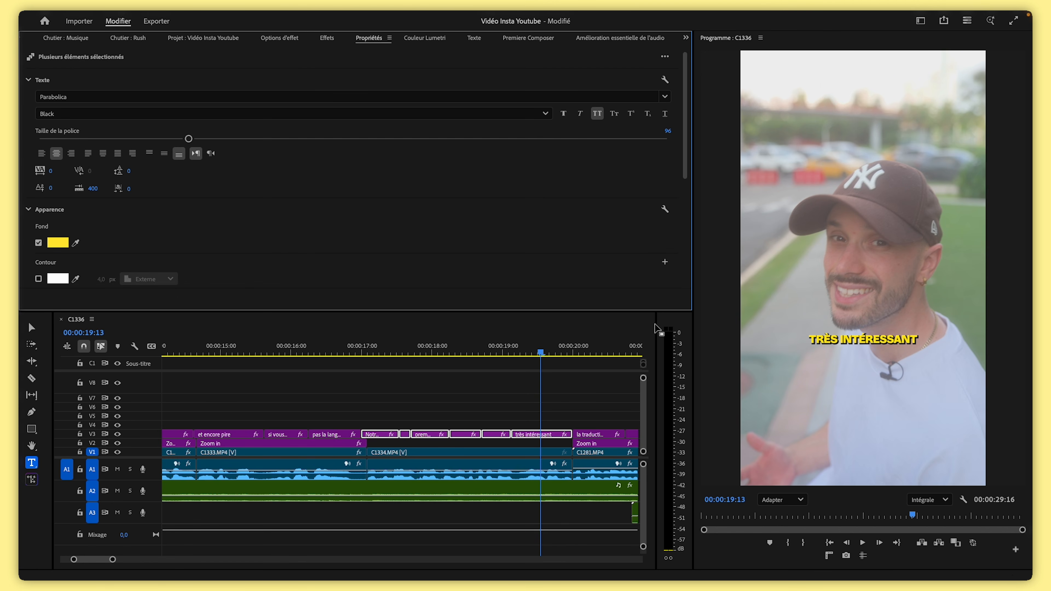
{"action": "key", "text": "super+z"}
{"action": "key", "text": "super+z"}
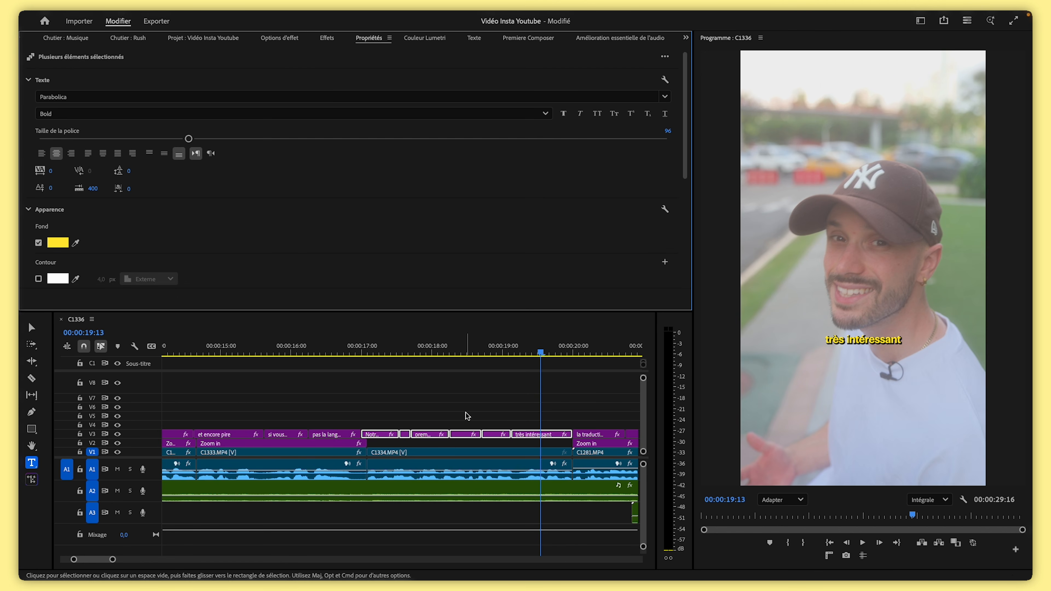
Set the 'la traduction des' and 'sous titres' captions to uppercase with the Black font style
{"action": "left_click", "coordinate": [467, 414]}
{"action": "left_click", "coordinate": [377, 357]}
{"action": "left_click", "coordinate": [367, 350]}
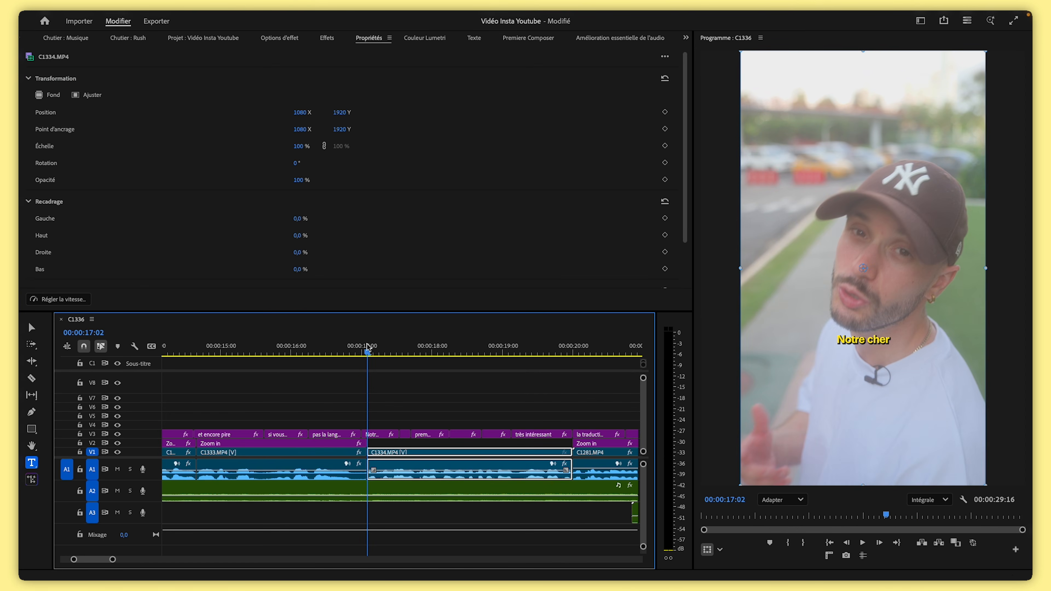
{"action": "key", "text": "space"}
{"action": "key", "text": "backslash"}
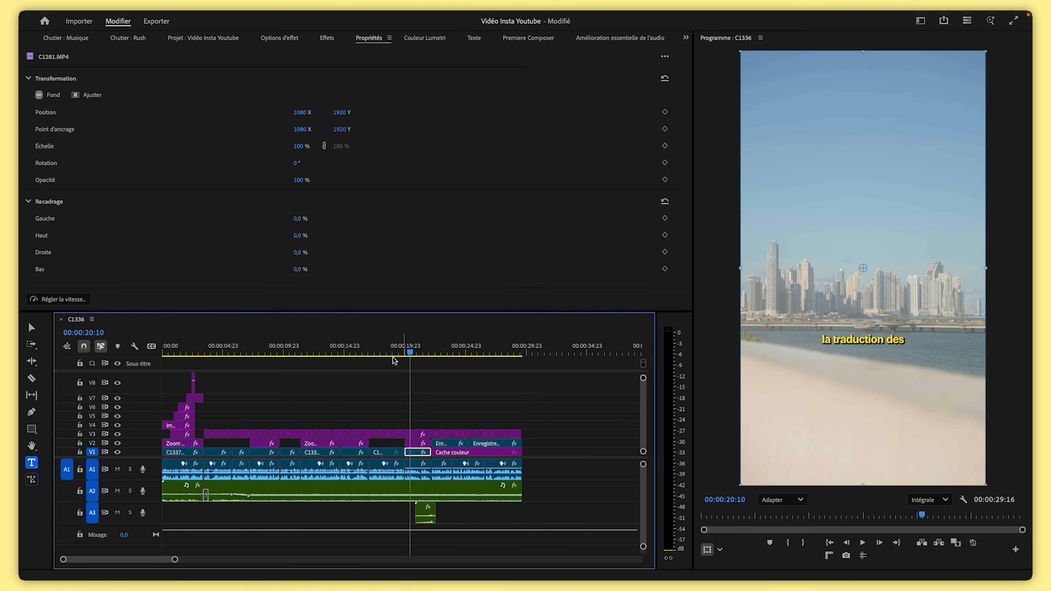
{"action": "left_click", "coordinate": [162, 562]}
{"action": "left_click_drag", "start_coordinate": [174, 563], "coordinate": [109, 560]}
{"action": "left_click_drag", "start_coordinate": [501, 404], "coordinate": [405, 435]}
{"action": "left_click", "coordinate": [601, 114]}
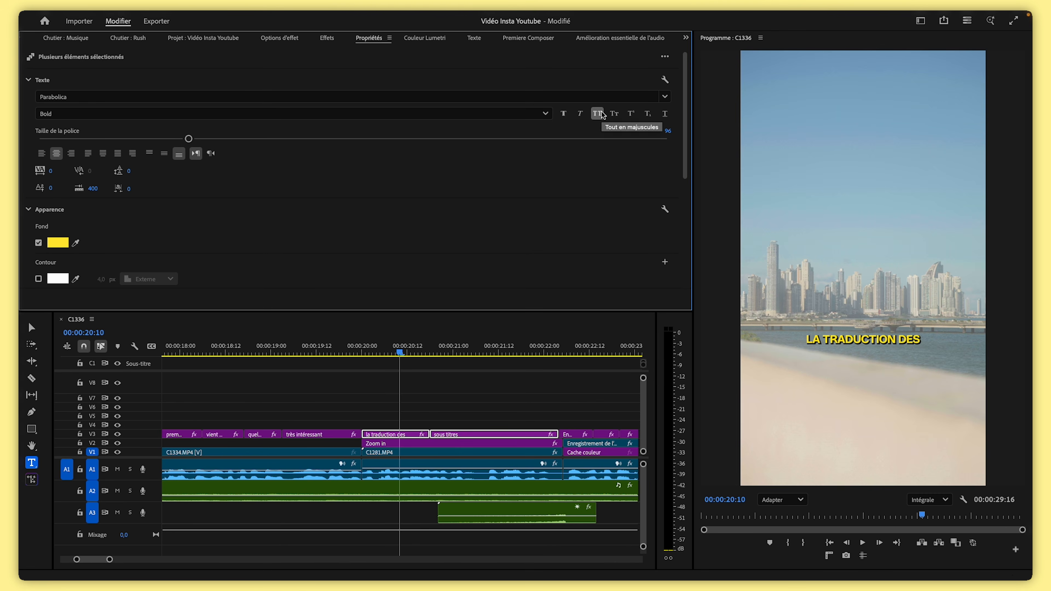
{"action": "left_click", "coordinate": [62, 114]}
{"action": "left_click", "coordinate": [60, 258]}
{"action": "scroll", "coordinate": [249, 244], "scroll_direction": "down", "scroll_amount": 5}
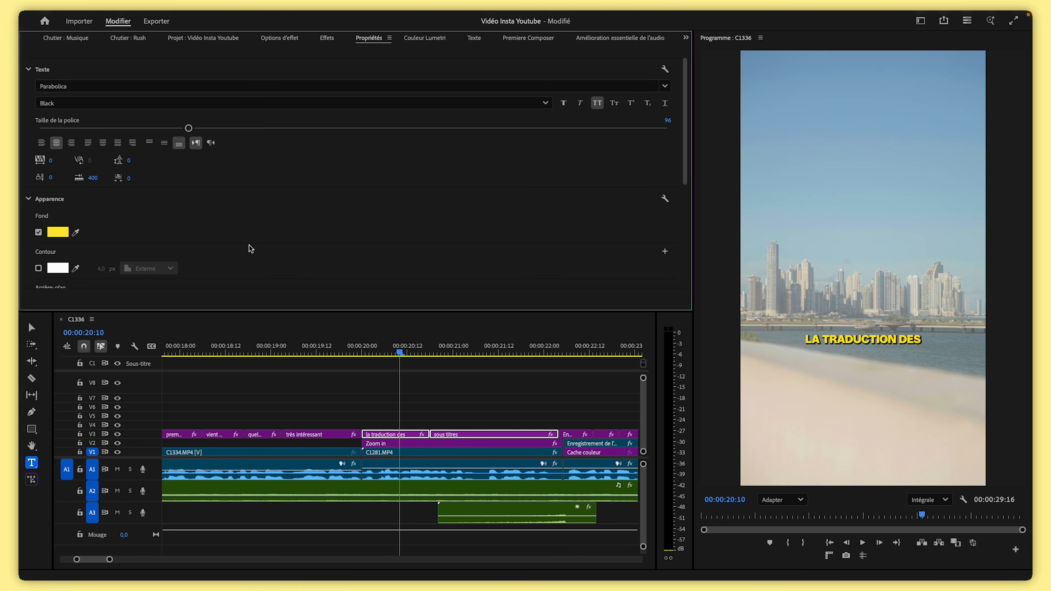
{"action": "left_click", "coordinate": [40, 215]}
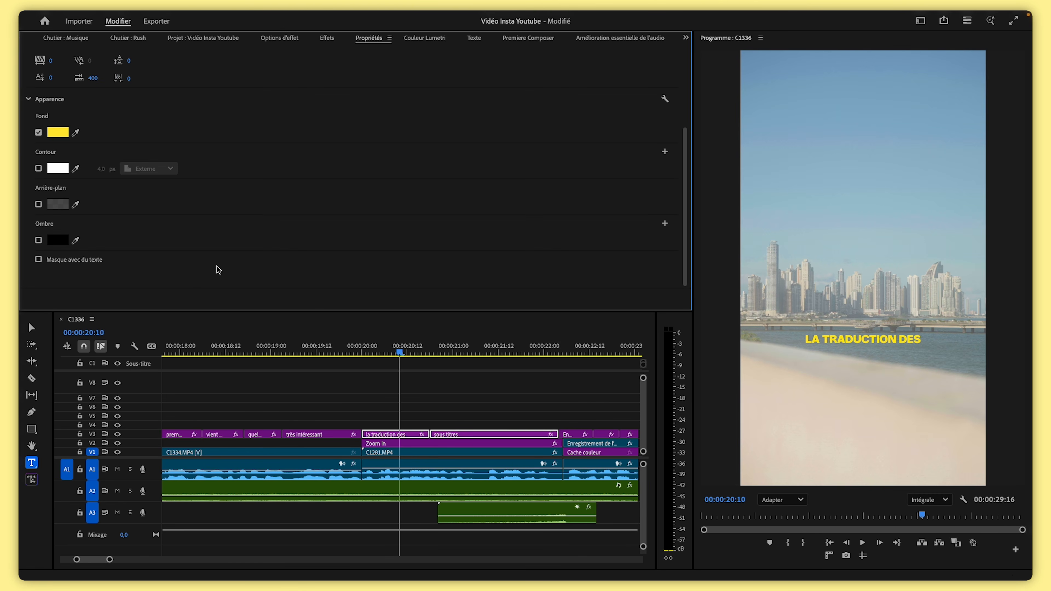
Adjust the transform of the 'la traduction des' caption to place it near the top of the frame
{"action": "left_click", "coordinate": [444, 417]}
{"action": "left_click", "coordinate": [401, 435]}
{"action": "left_click", "coordinate": [273, 37]}
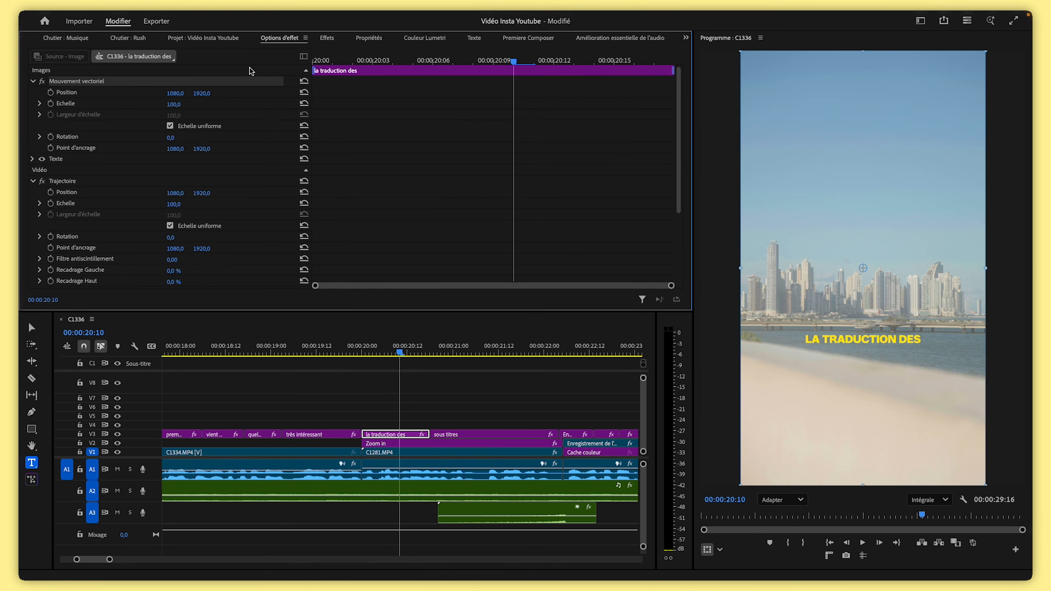
{"action": "left_click_drag", "start_coordinate": [169, 108], "coordinate": [101, 93]}
Extend 'la traduction des' to the end of 'sous titres' and set 'sous titres' to scale 270 at position 1080, -769
{"action": "left_click_drag", "start_coordinate": [430, 435], "coordinate": [556, 436]}
{"action": "left_click_drag", "start_coordinate": [173, 104], "coordinate": [137, 94]}
{"action": "left_click_drag", "start_coordinate": [202, 93], "coordinate": [189, 93]}
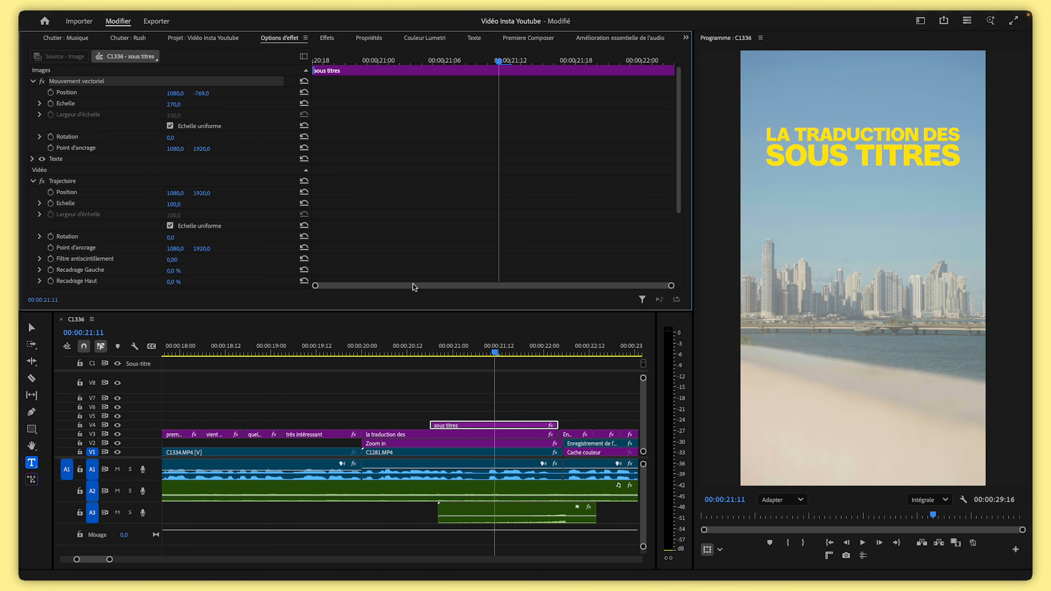
Duplicate the 'sous titres' caption onto a new track above and change its text to 'automatique'
{"action": "left_click", "coordinate": [545, 389]}
{"action": "key", "text": "Left"}
{"action": "left_click_drag", "start_coordinate": [471, 429], "coordinate": [534, 418]}
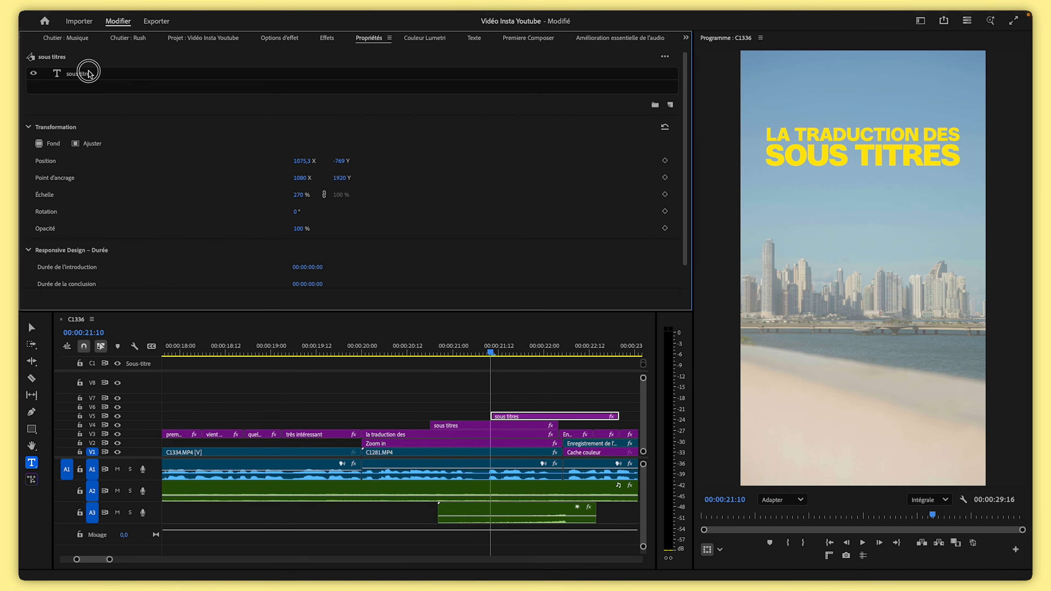
{"action": "left_click", "coordinate": [88, 73]}
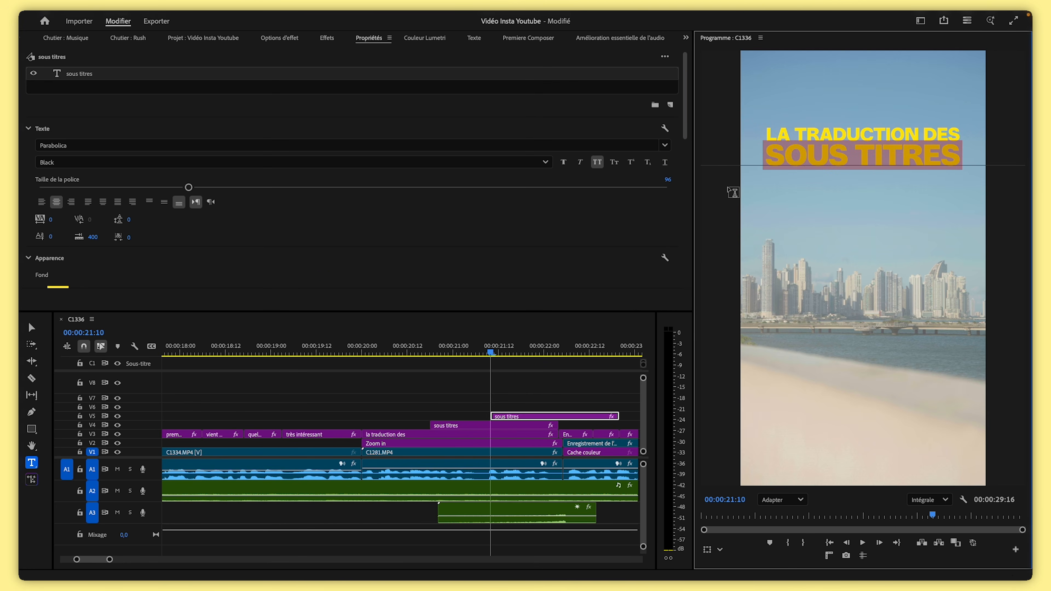
{"action": "type", "text": "automatique"}
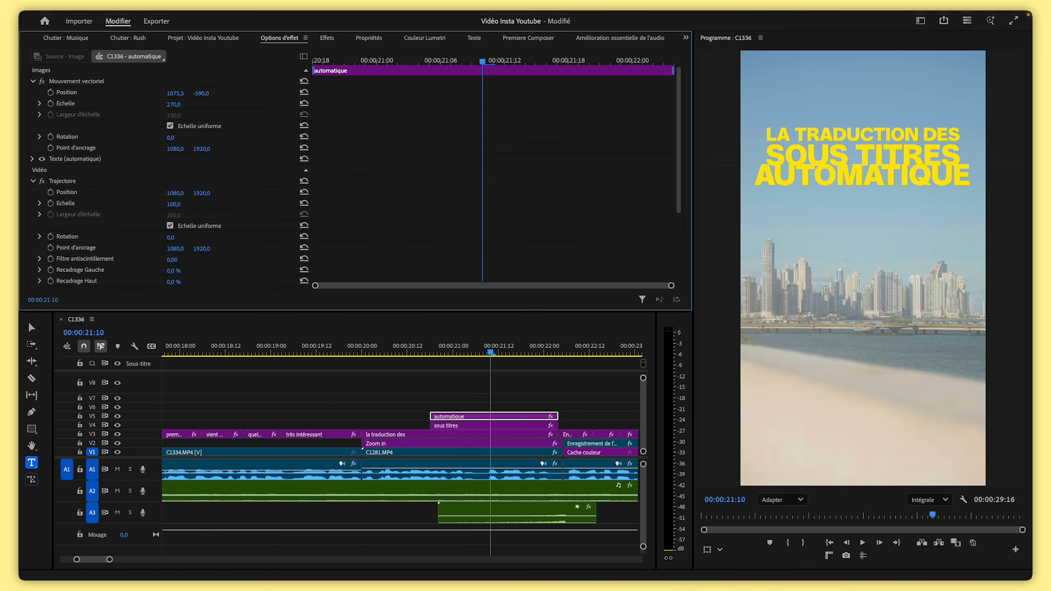
Set the 'automatique' caption's scale to 241 and position to 1075.3, -393 beneath 'sous titres'
{"action": "left_click_drag", "start_coordinate": [173, 104], "coordinate": [275, 94]}
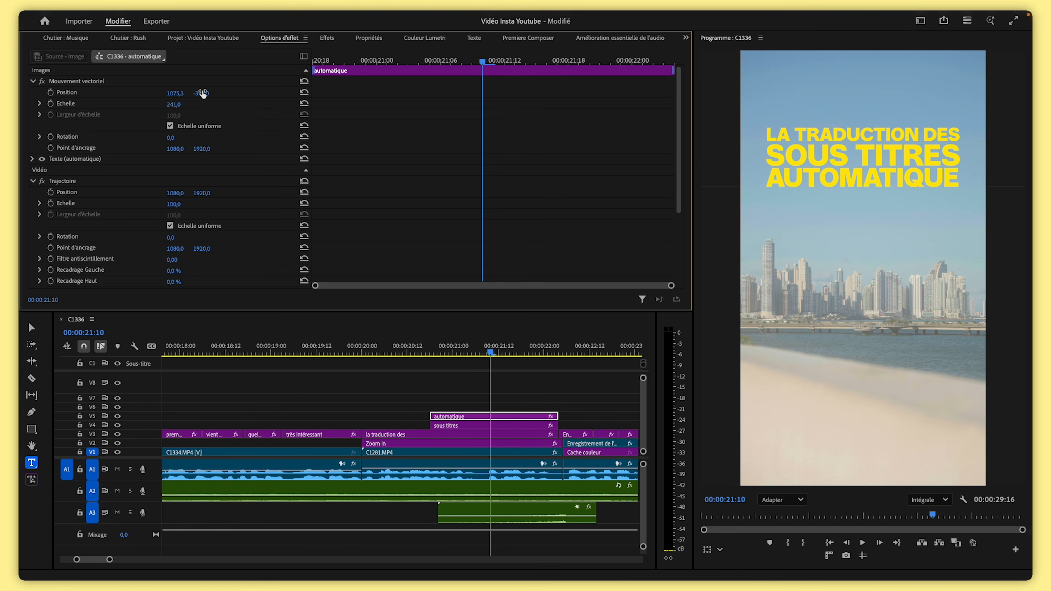
{"action": "left_click_drag", "start_coordinate": [482, 352], "coordinate": [356, 362]}
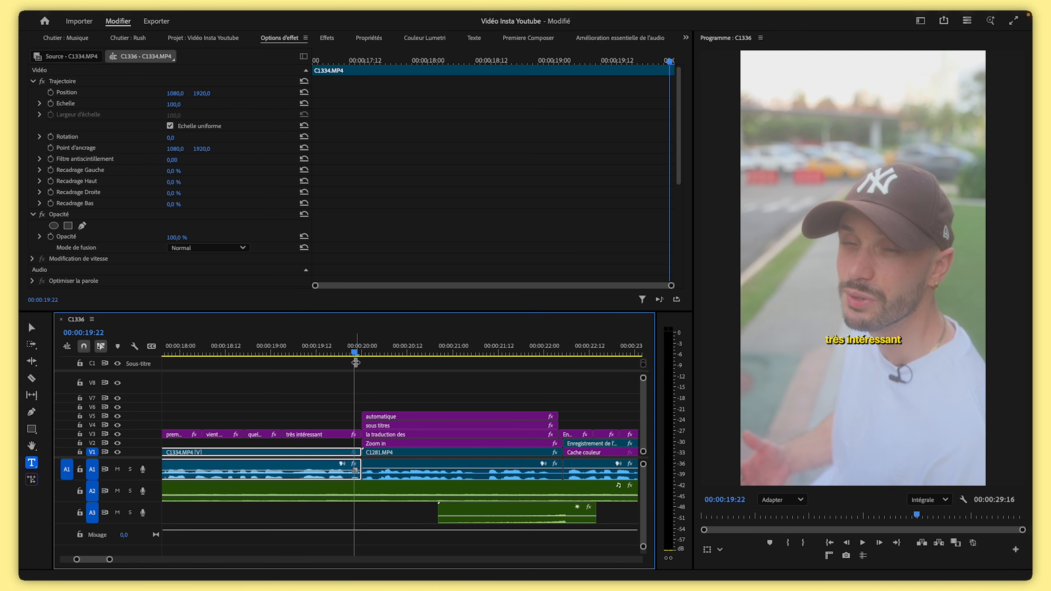
{"action": "left_click", "coordinate": [385, 352]}
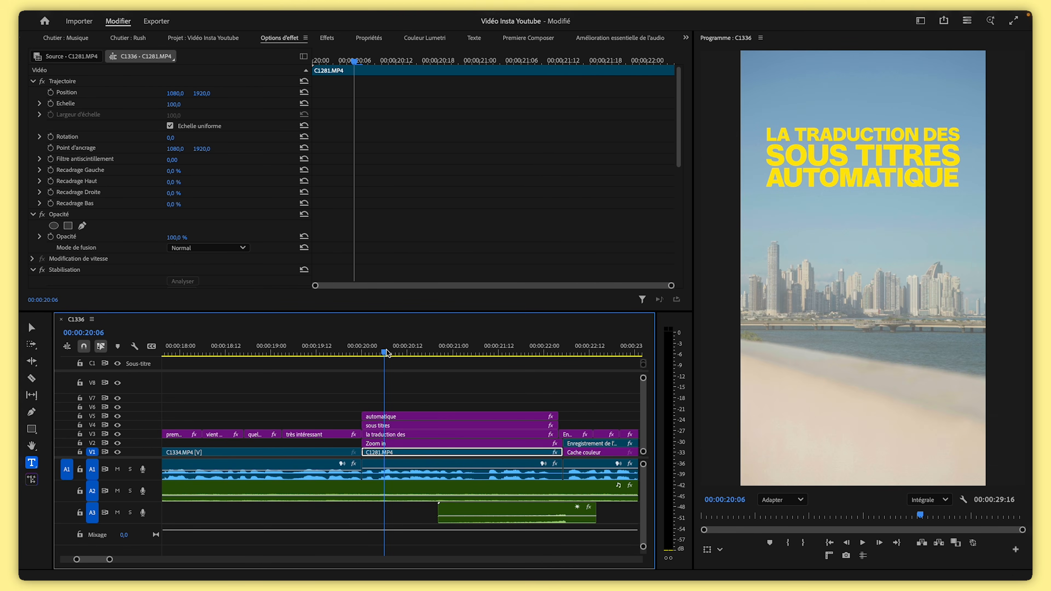
Nest the three stacked caption clips 'la traduction des', 'sous titres' and 'automatique' into one nested sequence
{"action": "left_click", "coordinate": [425, 416]}
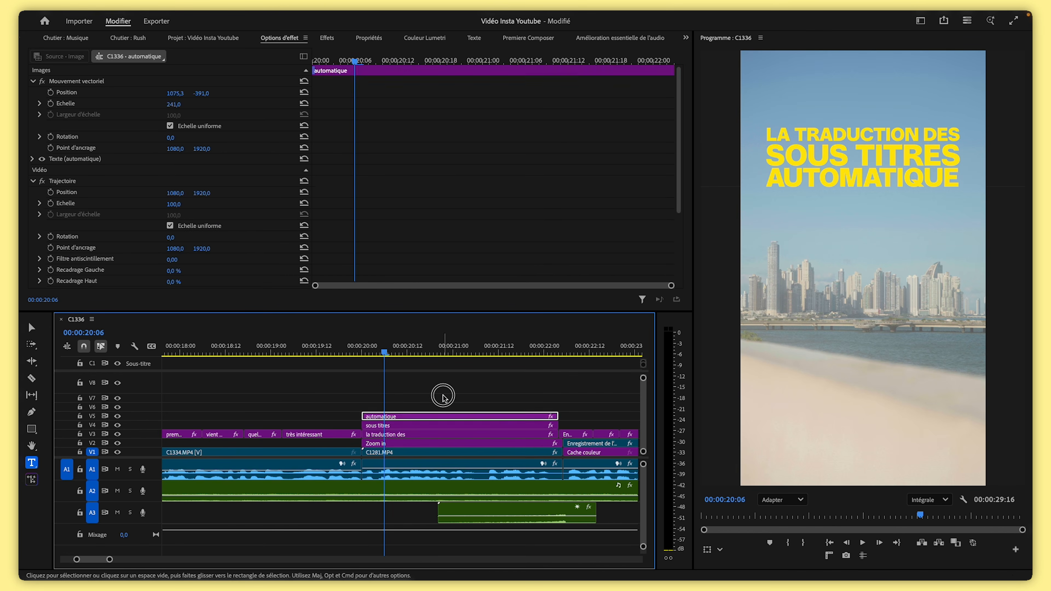
{"action": "left_click", "coordinate": [443, 395]}
{"action": "left_click", "coordinate": [446, 397]}
{"action": "left_click_drag", "start_coordinate": [446, 398], "coordinate": [412, 433]}
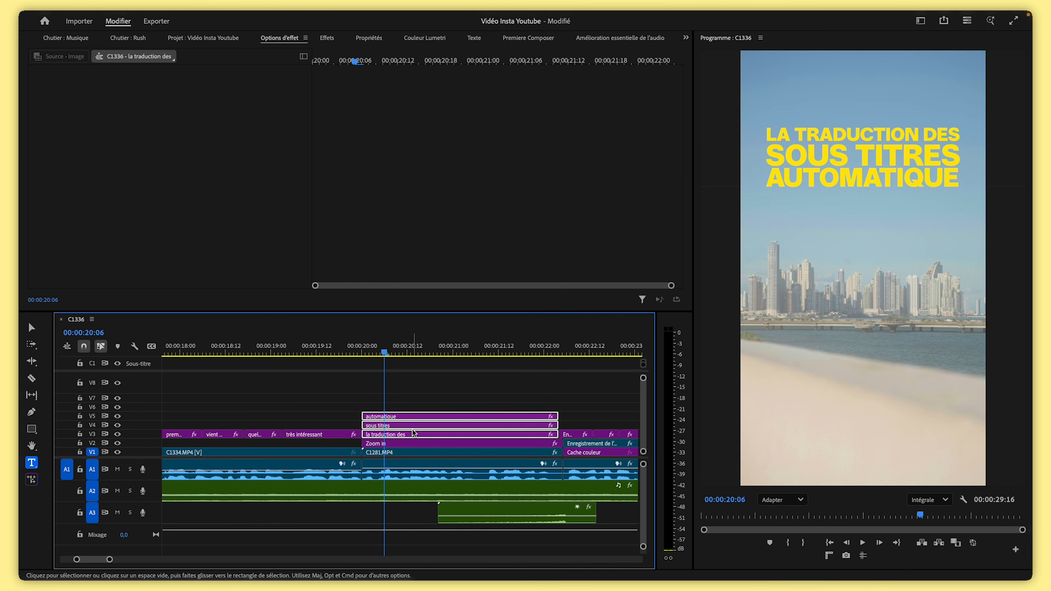
{"action": "right_click", "coordinate": [411, 429]}
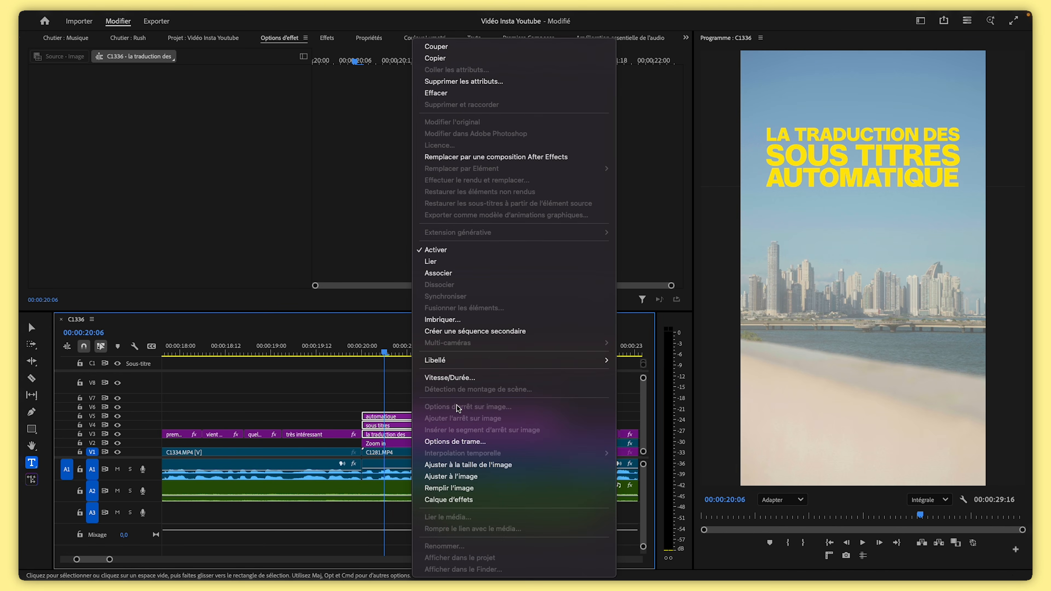
{"action": "left_click", "coordinate": [472, 323]}
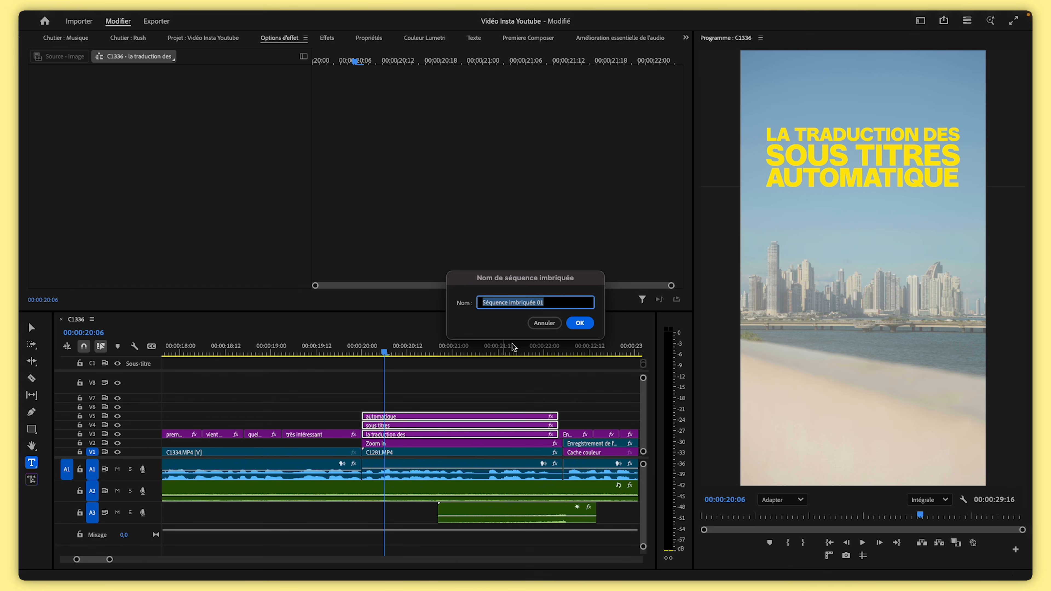
{"action": "left_click", "coordinate": [582, 324]}
Add a four-point polygon opacity mask to the nested title clip, framing all three title lines
{"action": "left_click", "coordinate": [403, 425]}
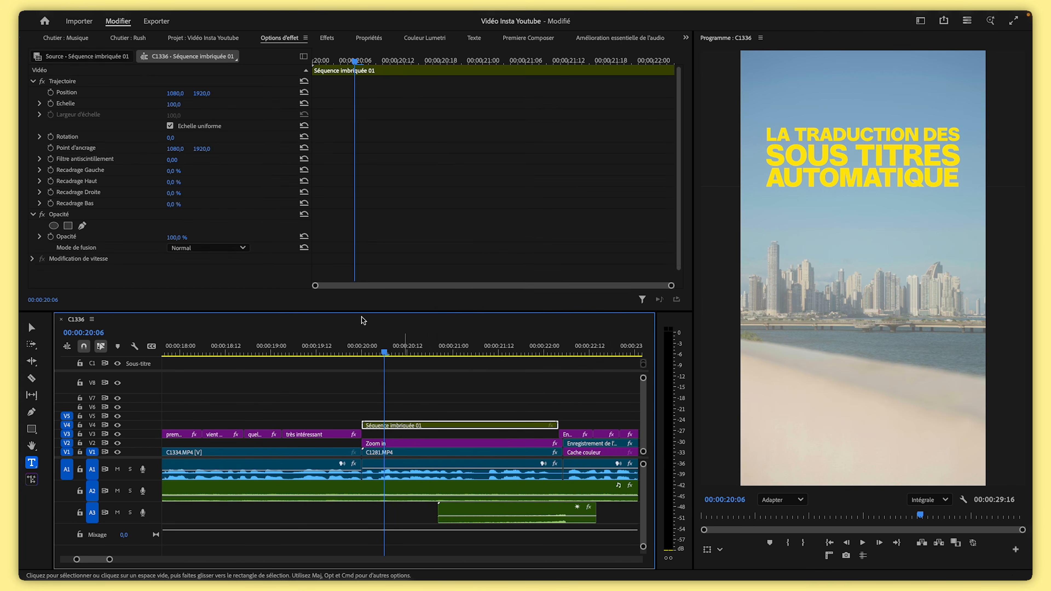
{"action": "mouse_move", "coordinate": [201, 93]}
{"action": "left_mouse_down"}
{"action": "mouse_move", "coordinate": [219, 93]}
{"action": "mouse_move", "coordinate": [201, 93]}
{"action": "left_mouse_up"}
{"action": "left_click_drag", "start_coordinate": [400, 351], "coordinate": [380, 352]}
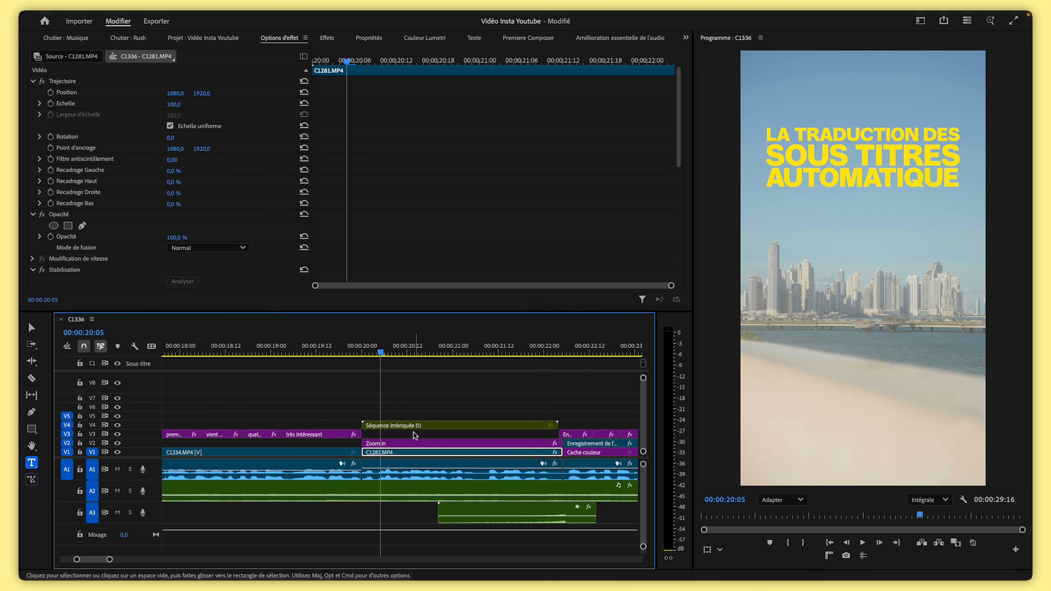
{"action": "left_click", "coordinate": [407, 425]}
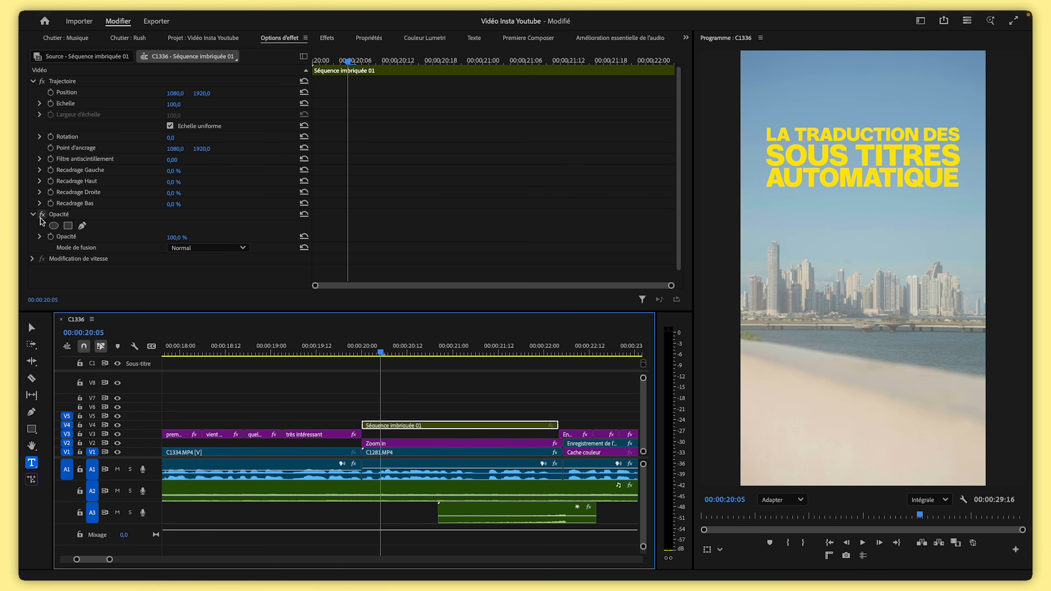
{"action": "left_click", "coordinate": [62, 216]}
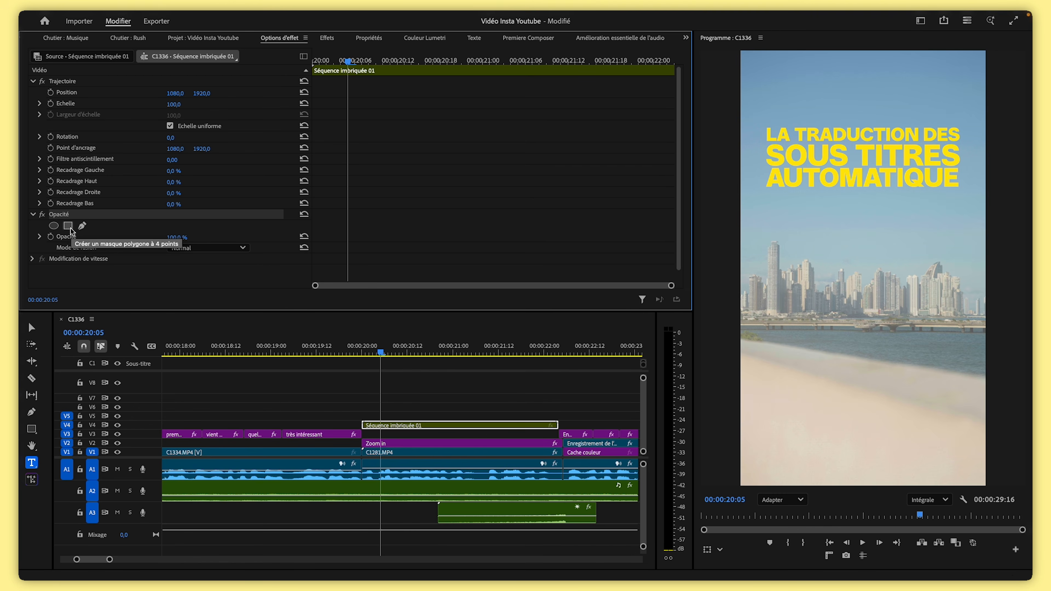
{"action": "left_click", "coordinate": [68, 227]}
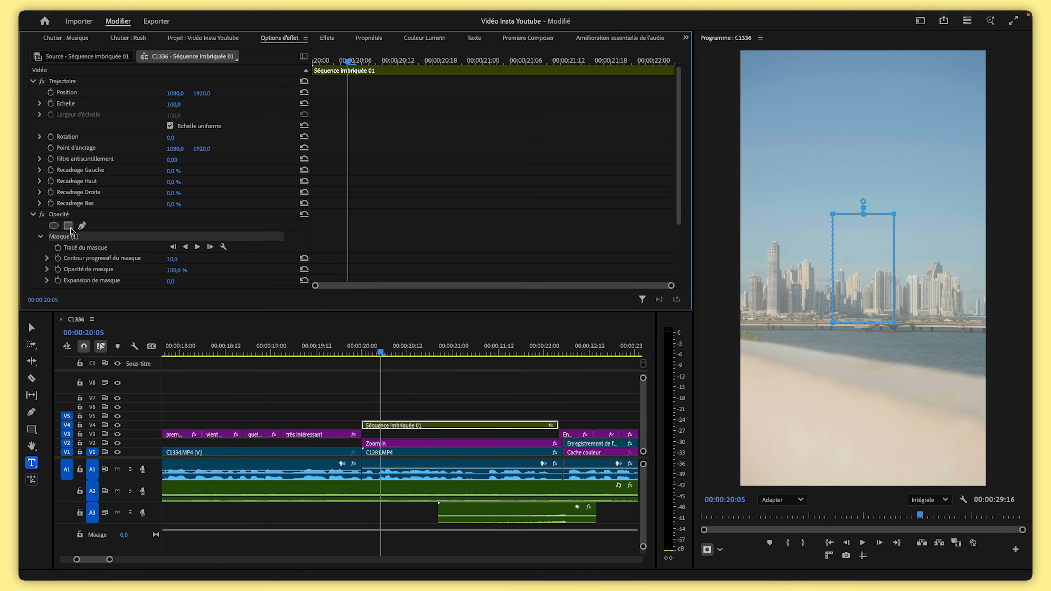
{"action": "left_click_drag", "start_coordinate": [863, 276], "coordinate": [786, 163]}
{"action": "left_click_drag", "start_coordinate": [819, 101], "coordinate": [976, 113]}
{"action": "left_click_drag", "start_coordinate": [818, 208], "coordinate": [973, 201]}
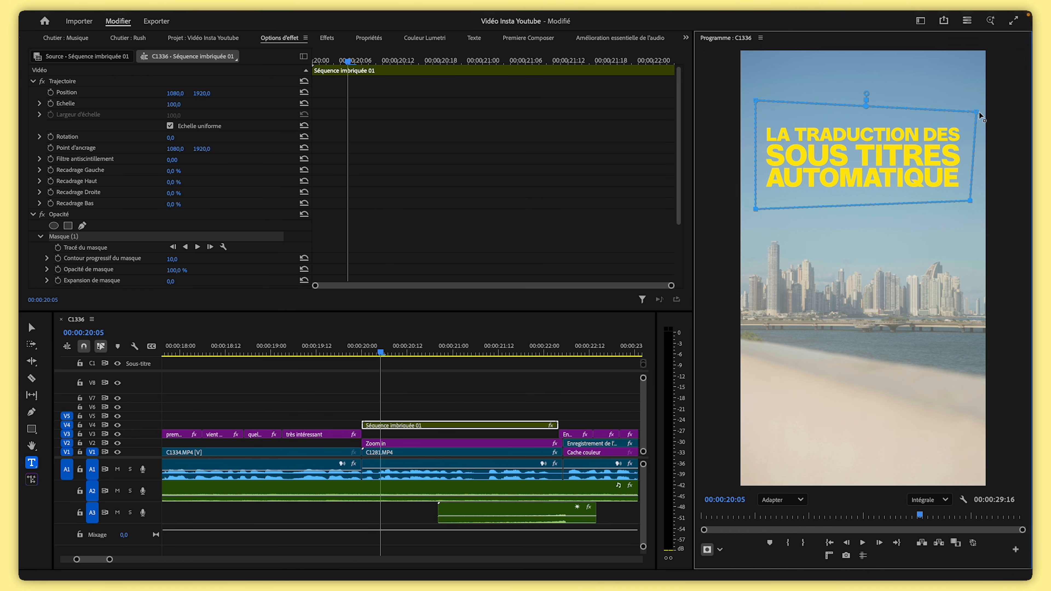
{"action": "left_click_drag", "start_coordinate": [976, 104], "coordinate": [973, 98]}
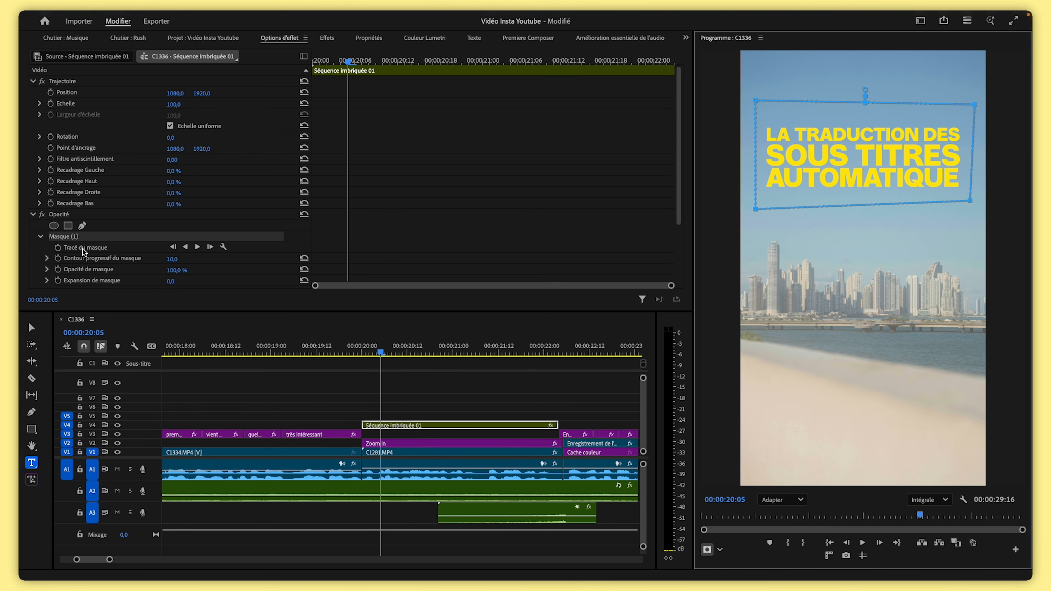
Animate the mask path so it starts collapsed at the top and opens down over the titles a few frames later
{"action": "left_click", "coordinate": [58, 248]}
{"action": "left_click_drag", "start_coordinate": [348, 248], "coordinate": [314, 250]}
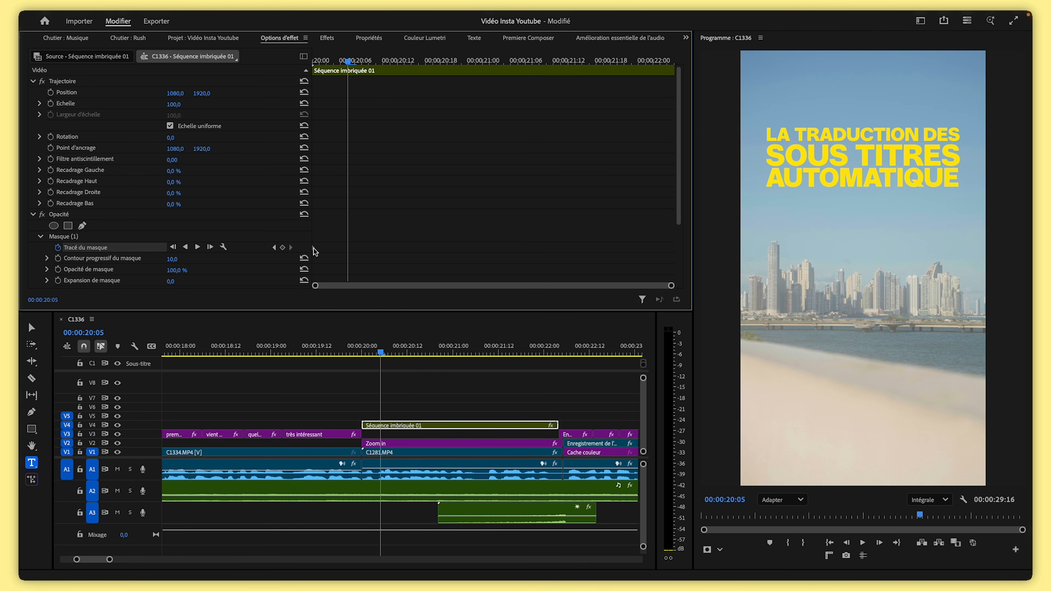
{"action": "left_click", "coordinate": [101, 239]}
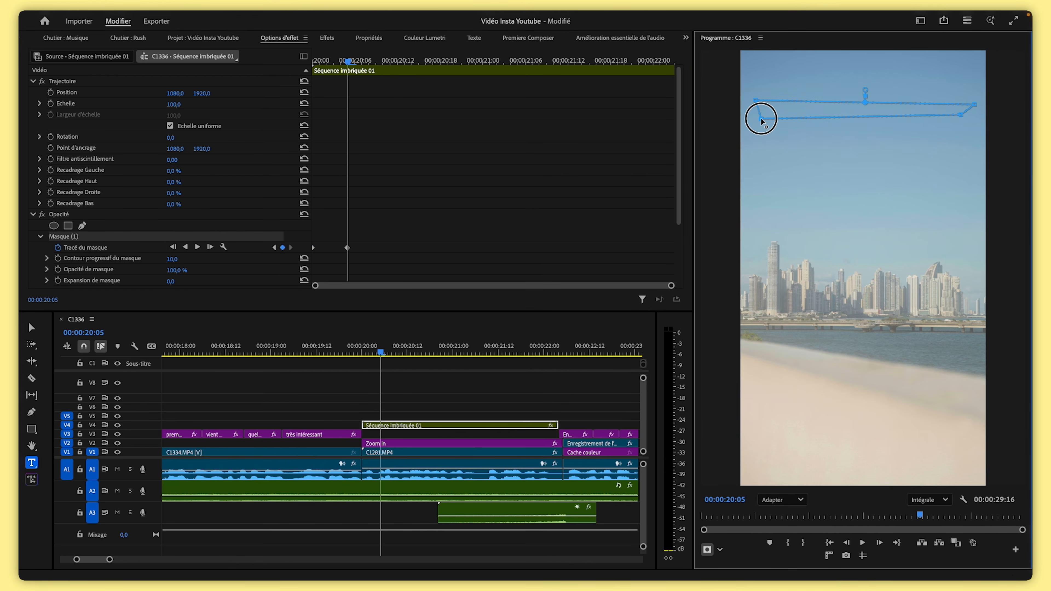
{"action": "left_click_drag", "start_coordinate": [760, 118], "coordinate": [761, 116]}
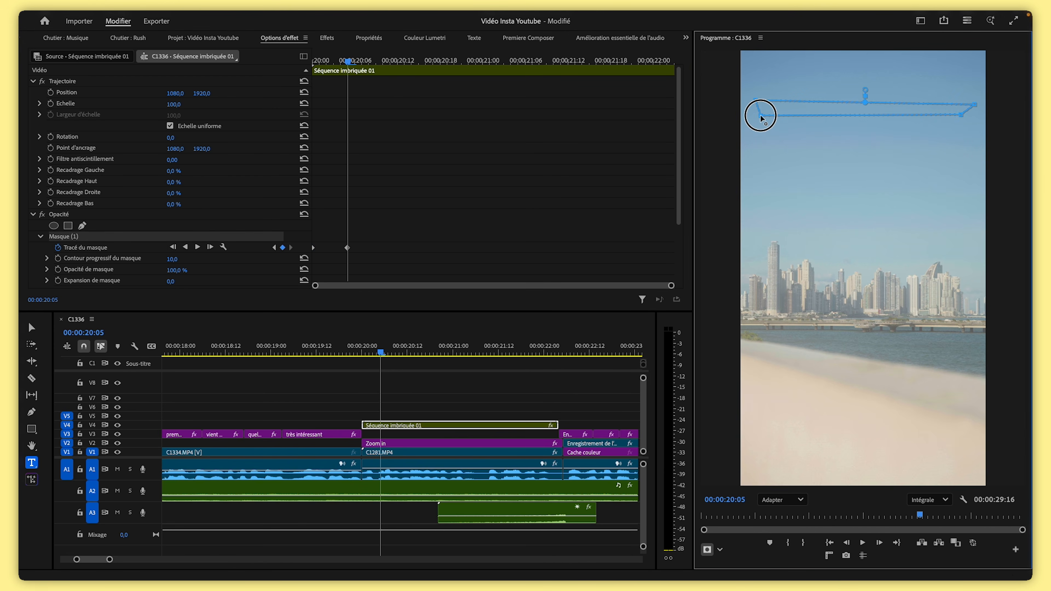
{"action": "scroll", "coordinate": [761, 117], "scroll_direction": "down", "scroll_amount": 1}
{"action": "left_click_drag", "start_coordinate": [348, 61], "coordinate": [383, 62]}
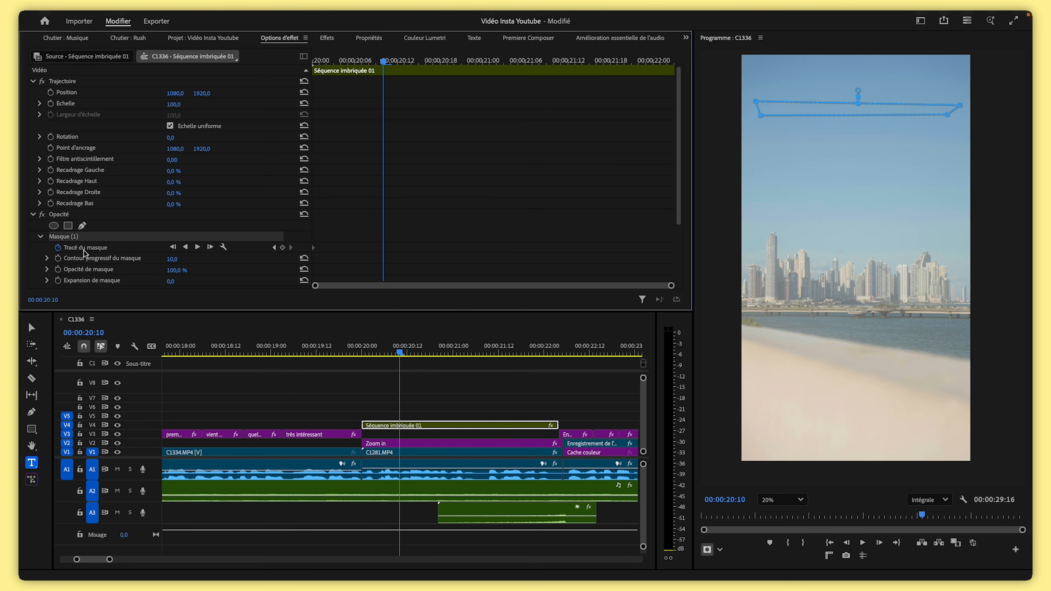
{"action": "left_click_drag", "start_coordinate": [947, 118], "coordinate": [953, 196]}
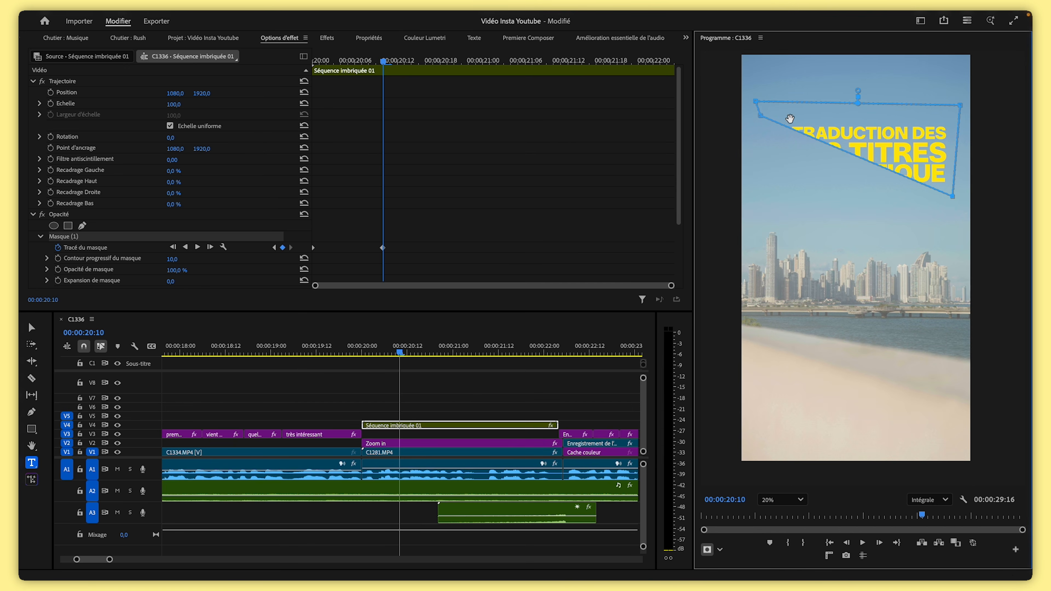
{"action": "left_click_drag", "start_coordinate": [762, 121], "coordinate": [759, 198]}
{"action": "left_click_drag", "start_coordinate": [384, 61], "coordinate": [347, 62]}
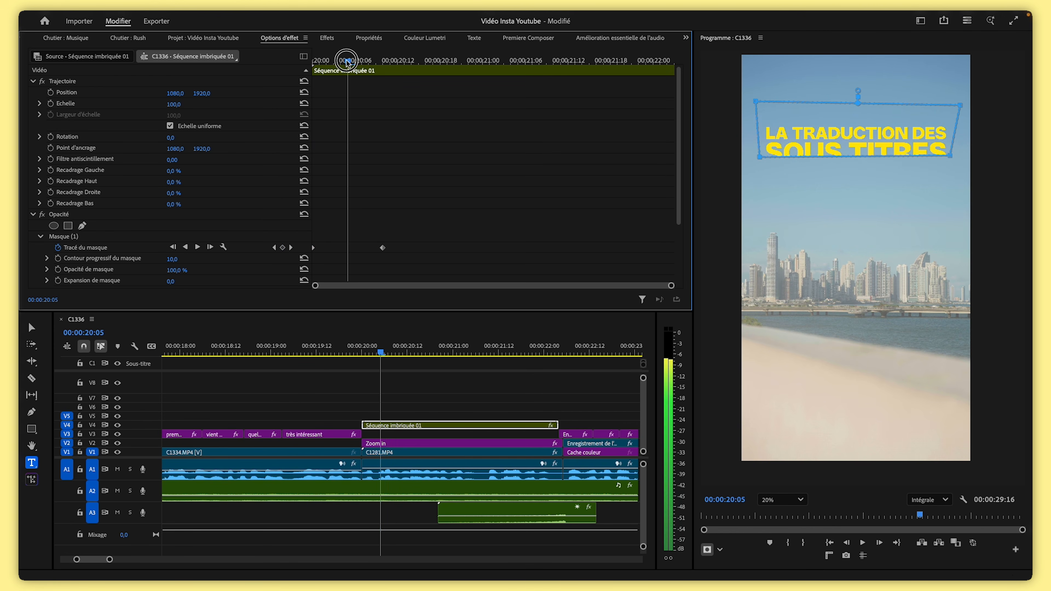
Set the mask feather to 32 and fit the program view again
{"action": "scroll", "coordinate": [414, 211], "scroll_direction": "down", "scroll_amount": 3}
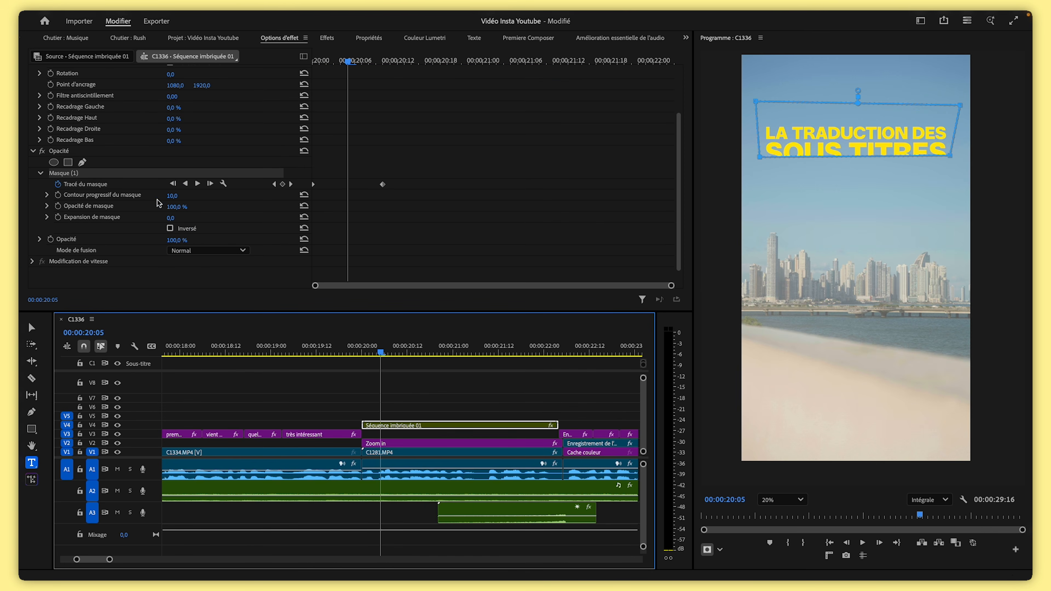
{"action": "scroll", "coordinate": [786, 161], "scroll_direction": "up", "scroll_amount": 10}
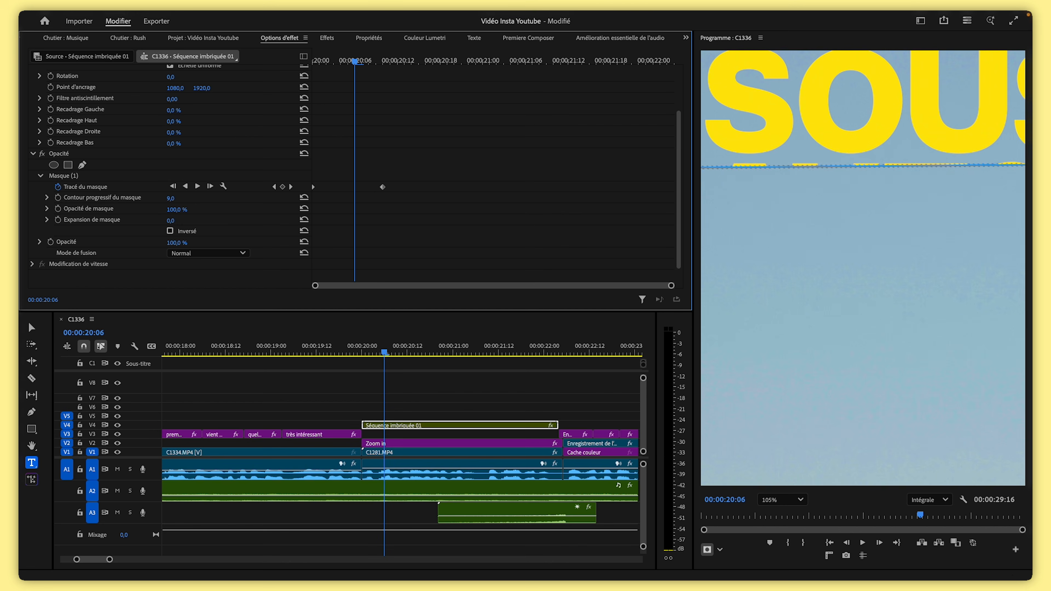
{"action": "mouse_move", "coordinate": [171, 198]}
{"action": "left_mouse_down"}
{"action": "mouse_move", "coordinate": [191, 198]}
{"action": "mouse_move", "coordinate": [168, 198]}
{"action": "left_mouse_up"}
{"action": "left_click", "coordinate": [781, 499]}
{"action": "left_click", "coordinate": [772, 348]}
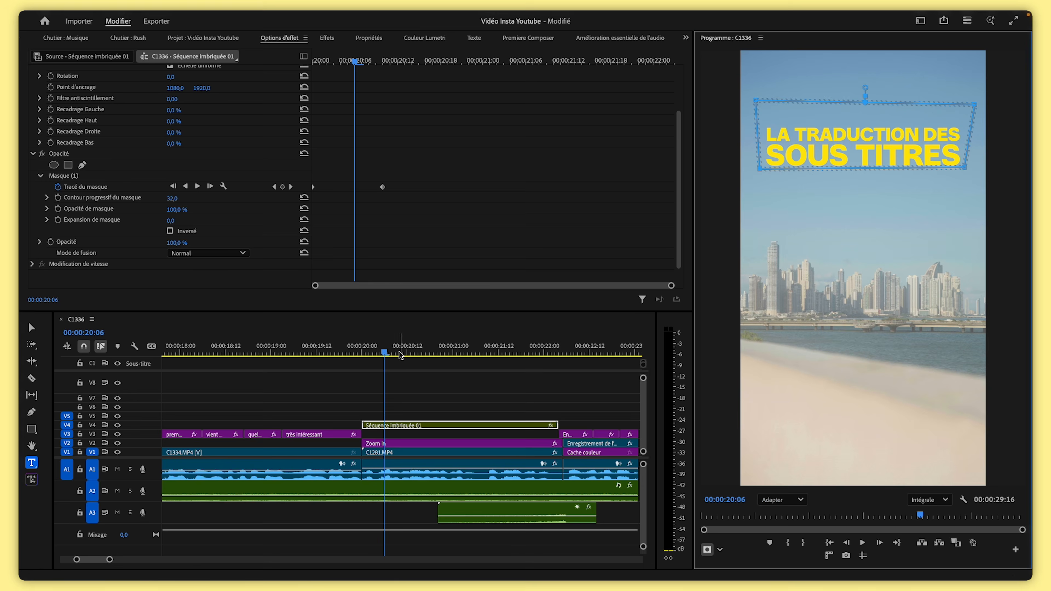
Move the mask's end keyframe later to slow the reveal and preview the animation
{"action": "left_click", "coordinate": [396, 352]}
{"action": "left_click", "coordinate": [404, 425]}
{"action": "left_click_drag", "start_coordinate": [382, 248], "coordinate": [474, 249]}
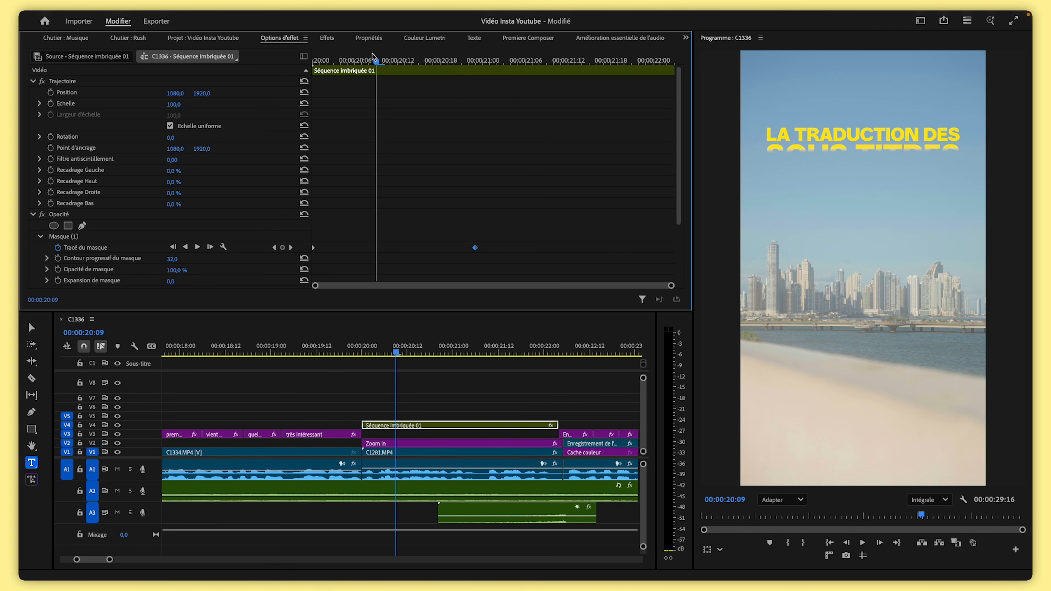
{"action": "left_click_drag", "start_coordinate": [378, 59], "coordinate": [296, 69]}
{"action": "key", "text": "space"}
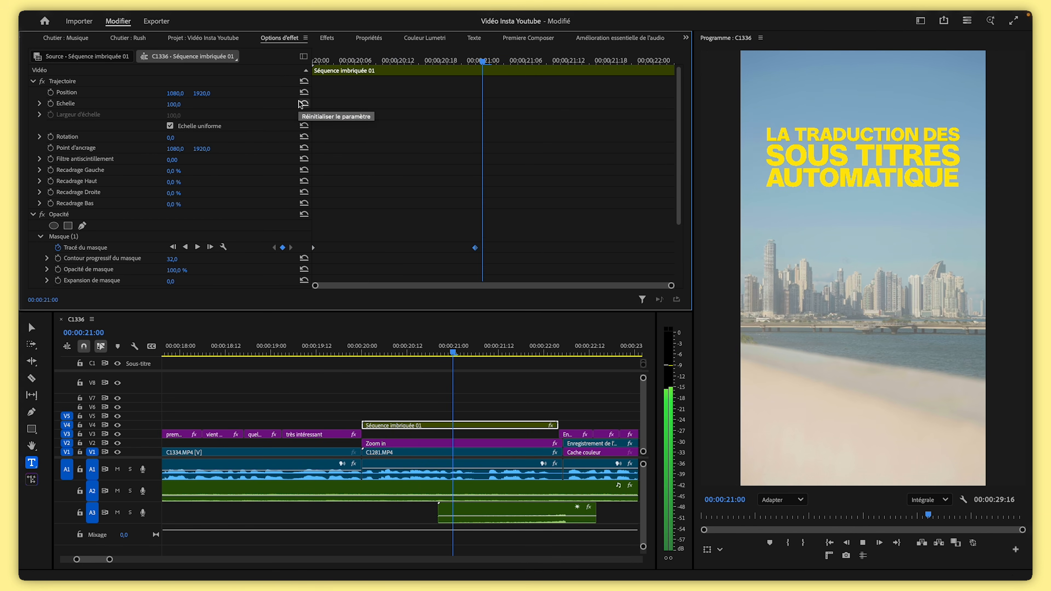
{"action": "key", "text": "space"}
{"action": "left_click_drag", "start_coordinate": [488, 61], "coordinate": [324, 78]}
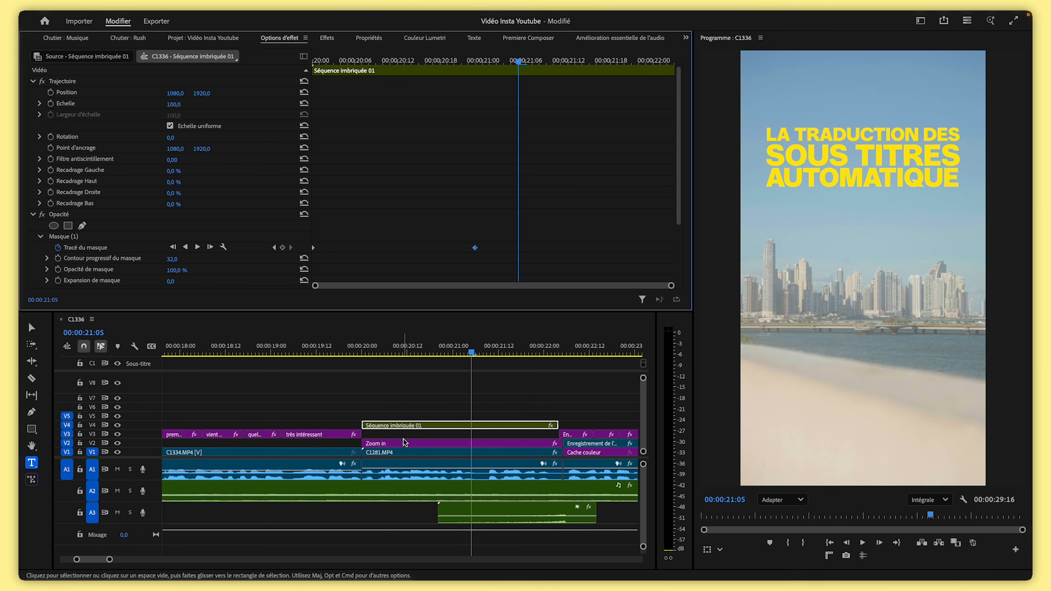
Add 'Whoosh Fast.wav' from the Cinematic Sound Library WHOOSHES folder to audio track A3 at the title's start
{"action": "left_click_drag", "start_coordinate": [109, 560], "coordinate": [149, 561]}
{"action": "left_click", "coordinate": [369, 352]}
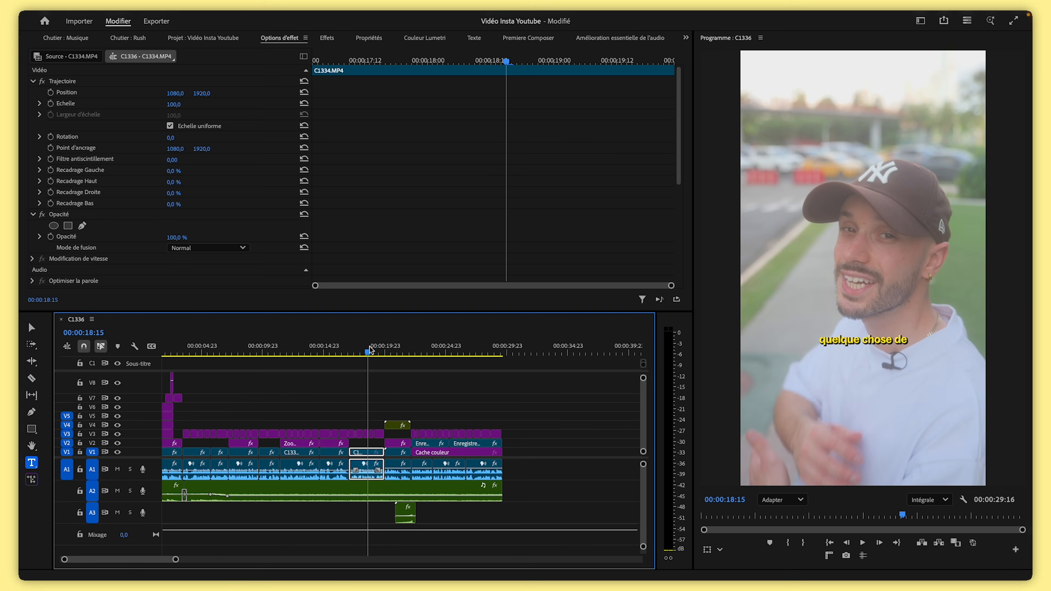
{"action": "left_click_drag", "start_coordinate": [369, 351], "coordinate": [391, 351]}
{"action": "left_click_drag", "start_coordinate": [1030, 154], "coordinate": [349, 134]}
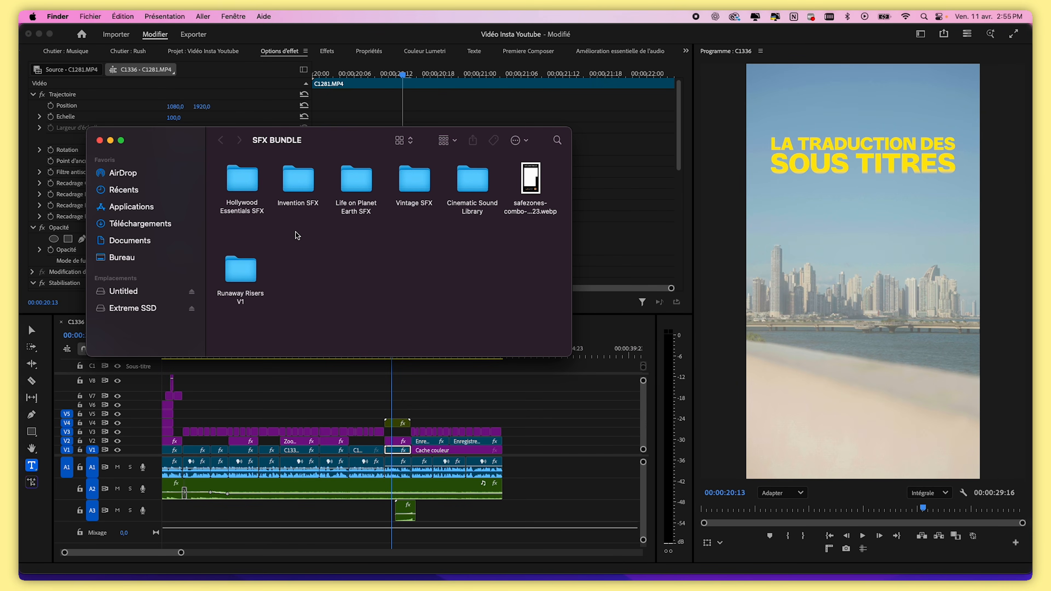
{"action": "double_click", "coordinate": [250, 184]}
{"action": "left_click", "coordinate": [221, 140]}
{"action": "double_click", "coordinate": [472, 182]}
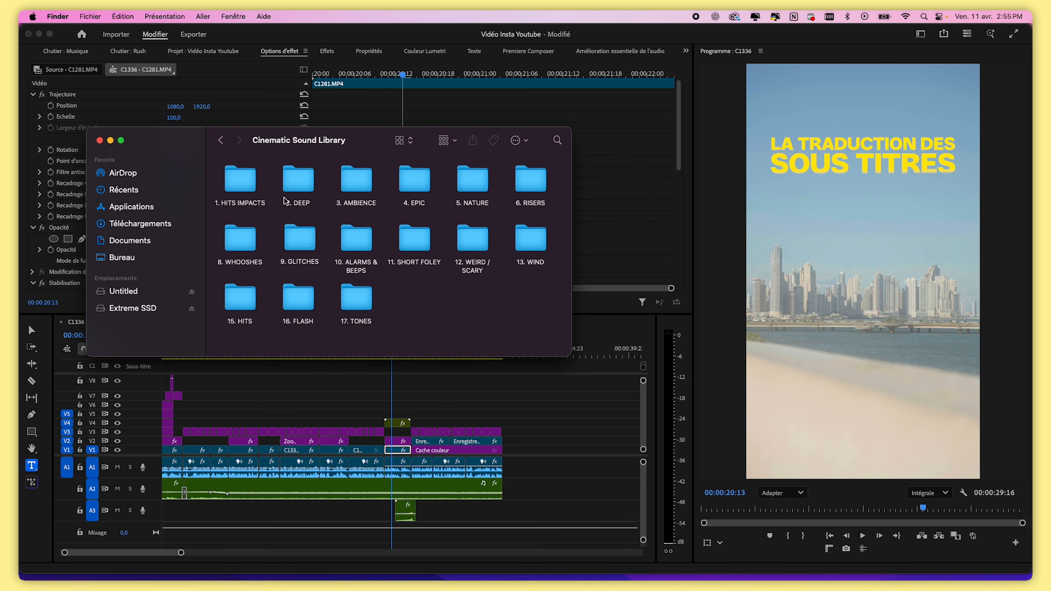
{"action": "double_click", "coordinate": [234, 247]}
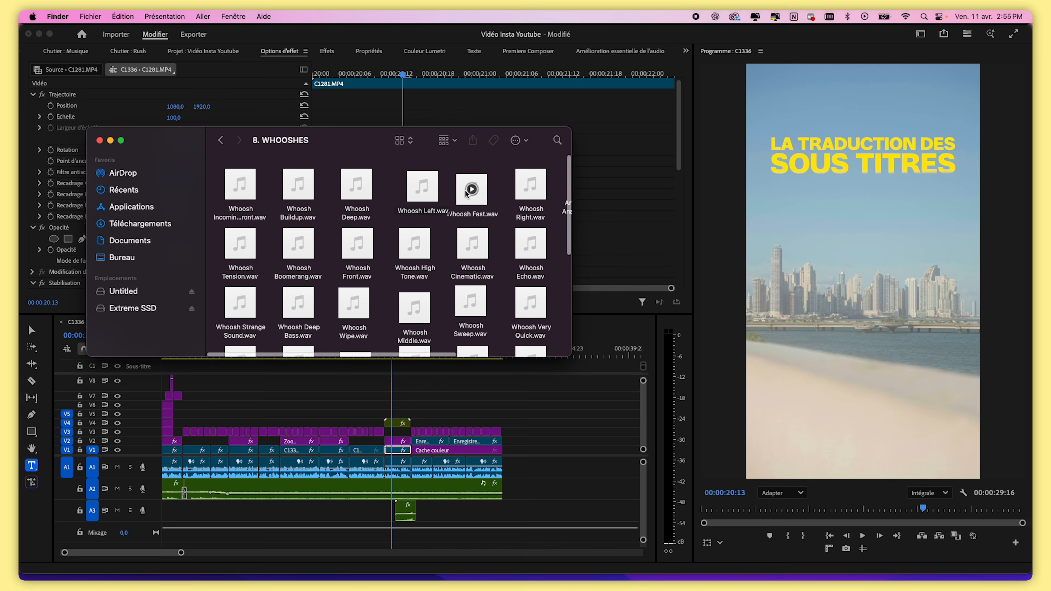
{"action": "left_click", "coordinate": [466, 203]}
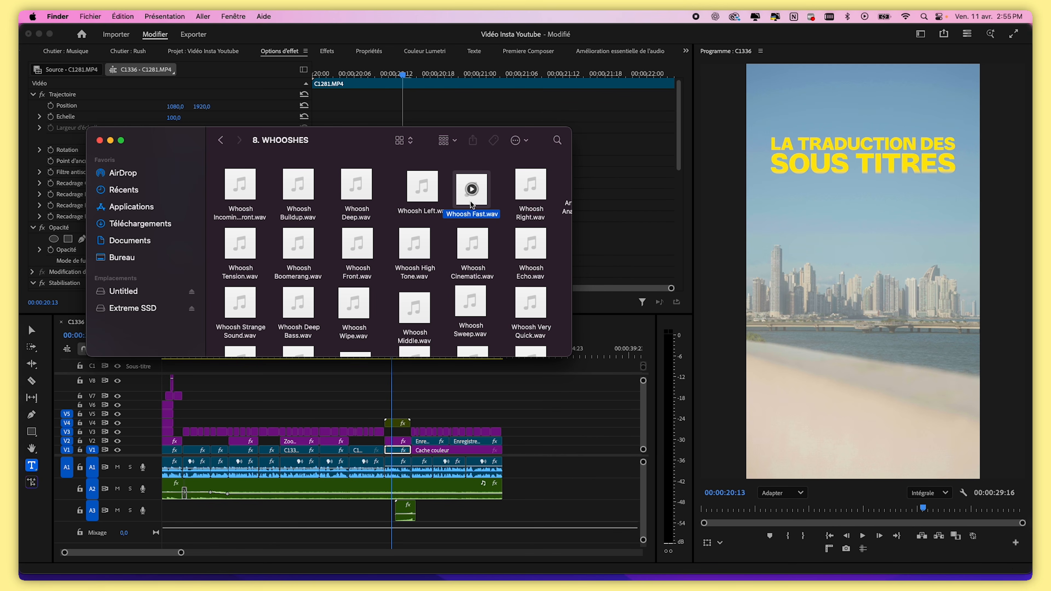
{"action": "left_click_drag", "start_coordinate": [472, 198], "coordinate": [381, 510]}
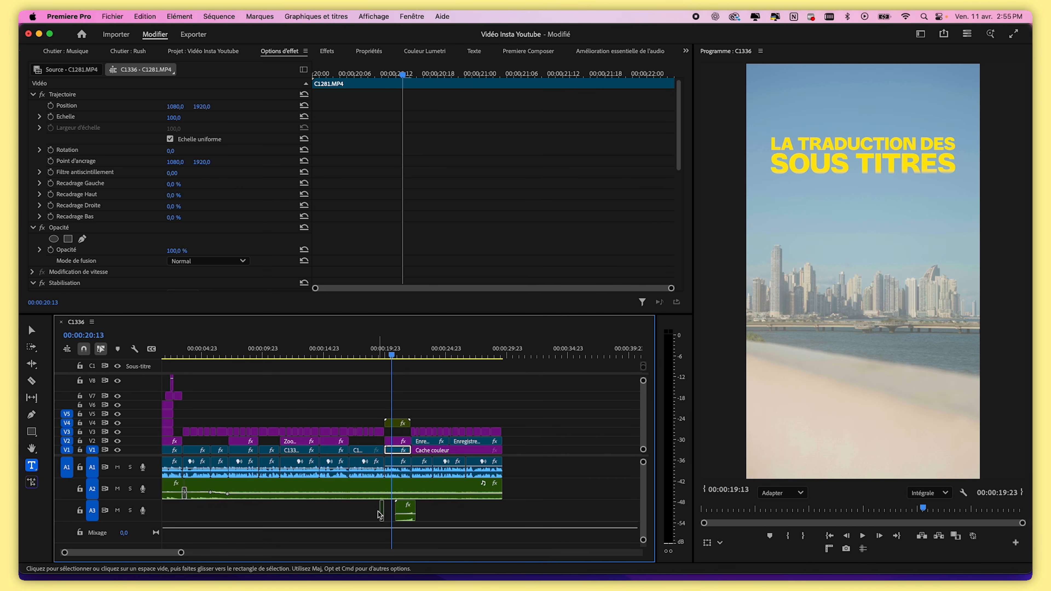
Move the mask's end keyframe back closer to the start to make the title reveal quicker
{"action": "left_click", "coordinate": [387, 355]}
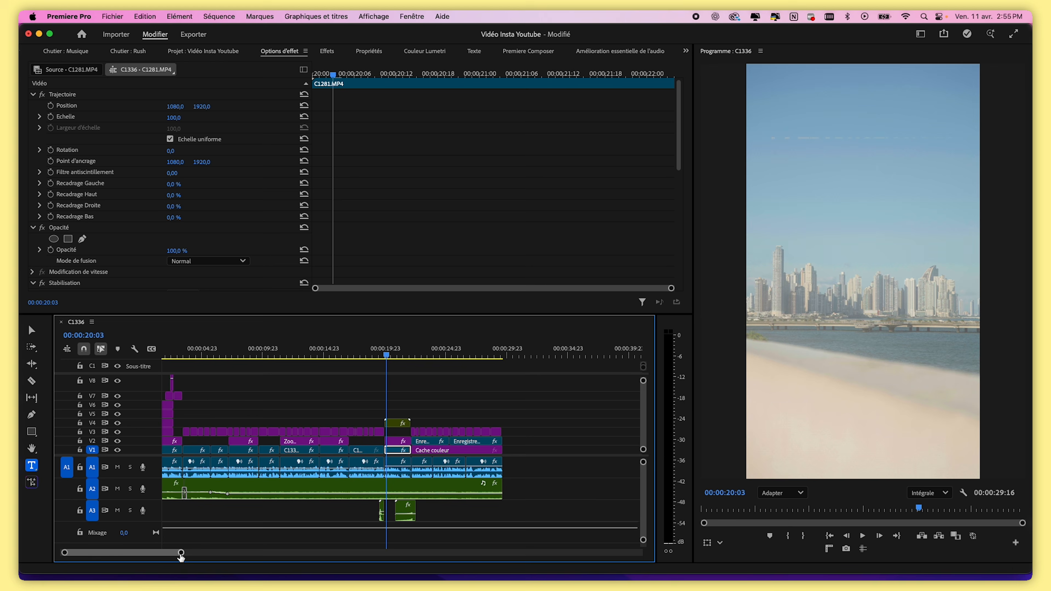
{"action": "left_click_drag", "start_coordinate": [181, 552], "coordinate": [103, 553]}
{"action": "mouse_move", "coordinate": [385, 346]}
{"action": "left_mouse_down"}
{"action": "mouse_move", "coordinate": [442, 347]}
{"action": "mouse_move", "coordinate": [383, 351]}
{"action": "mouse_move", "coordinate": [399, 352]}
{"action": "left_mouse_up"}
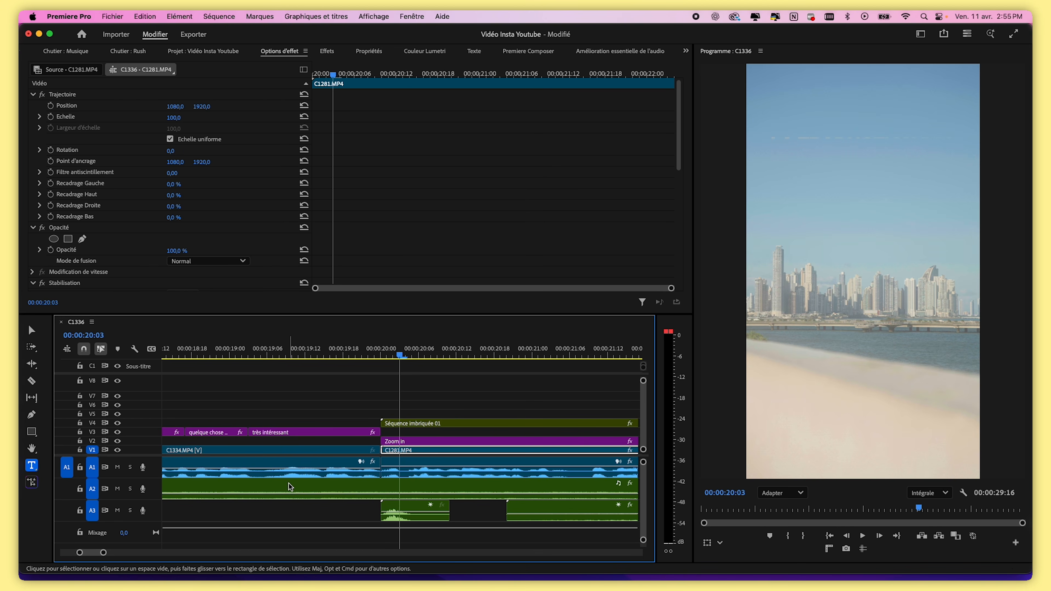
{"action": "left_click_drag", "start_coordinate": [399, 352], "coordinate": [438, 352]}
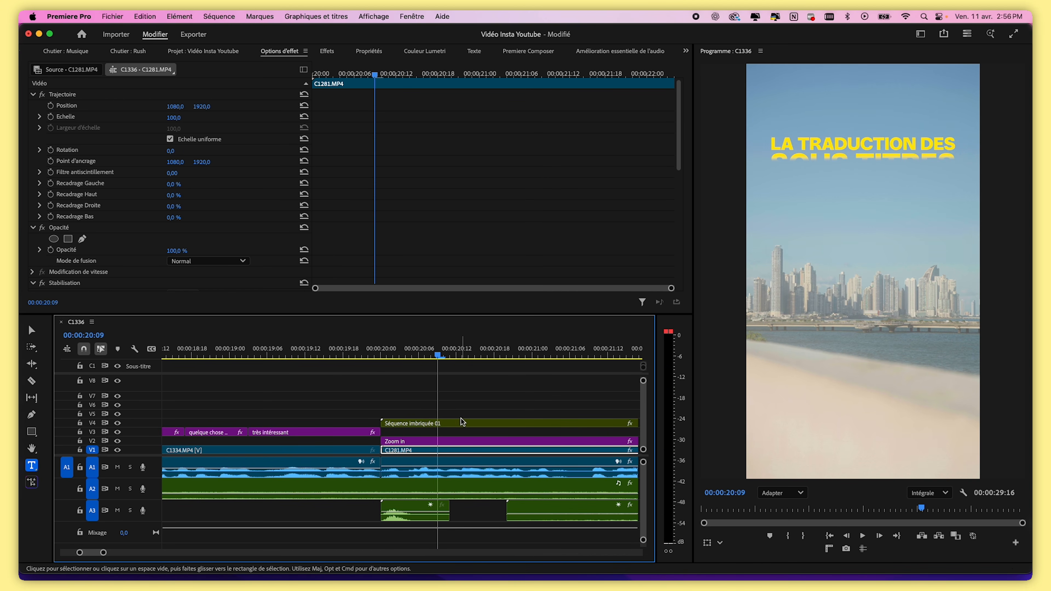
{"action": "left_click", "coordinate": [455, 422]}
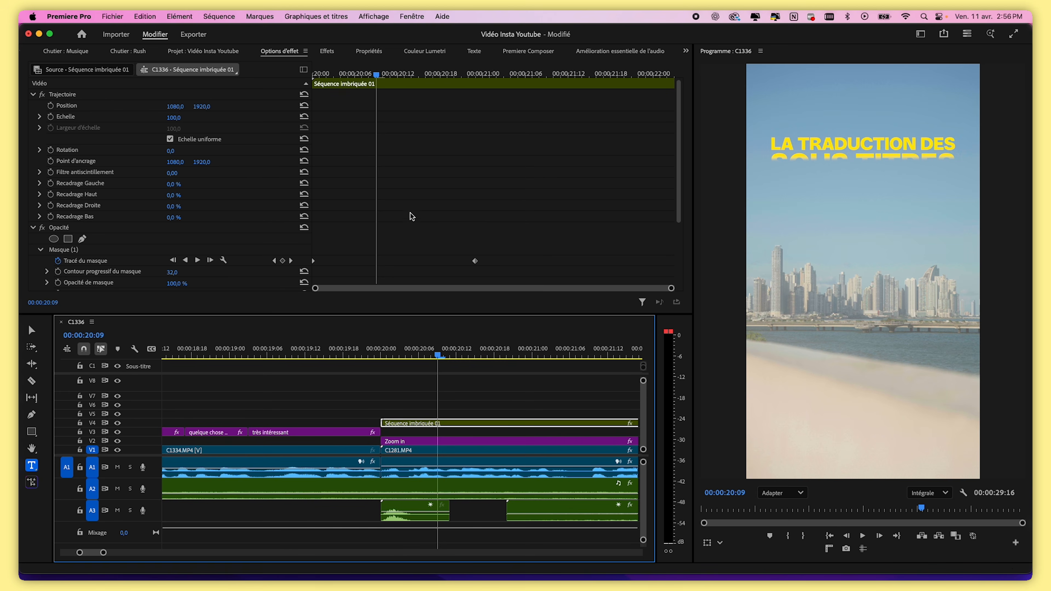
{"action": "mouse_move", "coordinate": [375, 74]}
{"action": "left_mouse_down"}
{"action": "mouse_move", "coordinate": [340, 71]}
{"action": "mouse_move", "coordinate": [384, 79]}
{"action": "left_mouse_up"}
{"action": "left_click_drag", "start_coordinate": [475, 260], "coordinate": [383, 260]}
{"action": "left_click_drag", "start_coordinate": [381, 82], "coordinate": [404, 77]}
Set the Whoosh Fast clip's volume level to -10 dB and preview the title section
{"action": "left_click_drag", "start_coordinate": [396, 359], "coordinate": [487, 356]}
{"action": "left_click_drag", "start_coordinate": [104, 552], "coordinate": [156, 552]}
{"action": "key", "text": "space"}
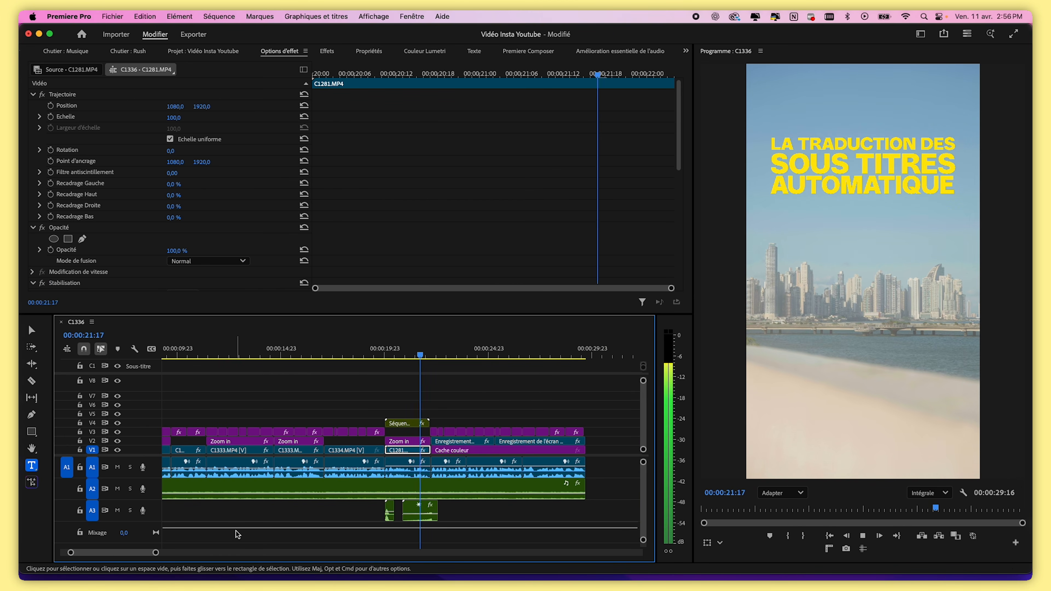
{"action": "left_click_drag", "start_coordinate": [387, 355], "coordinate": [391, 357]}
{"action": "left_click", "coordinate": [390, 513]}
{"action": "left_click", "coordinate": [173, 119]}
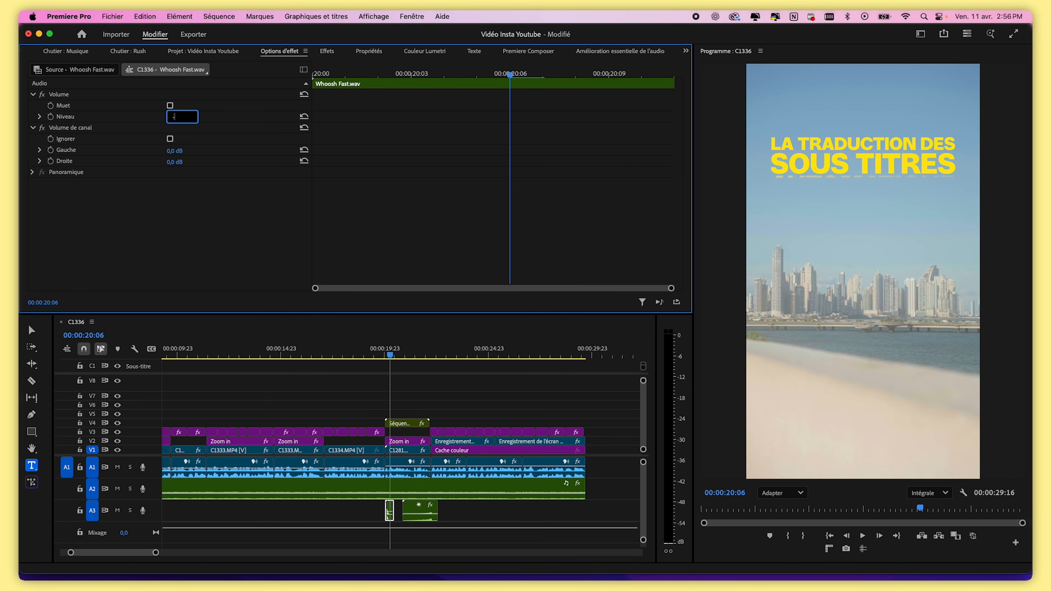
{"action": "type", "text": "-10"}
{"action": "key", "text": "Return"}
{"action": "left_click", "coordinate": [374, 352]}
{"action": "key", "text": "space"}
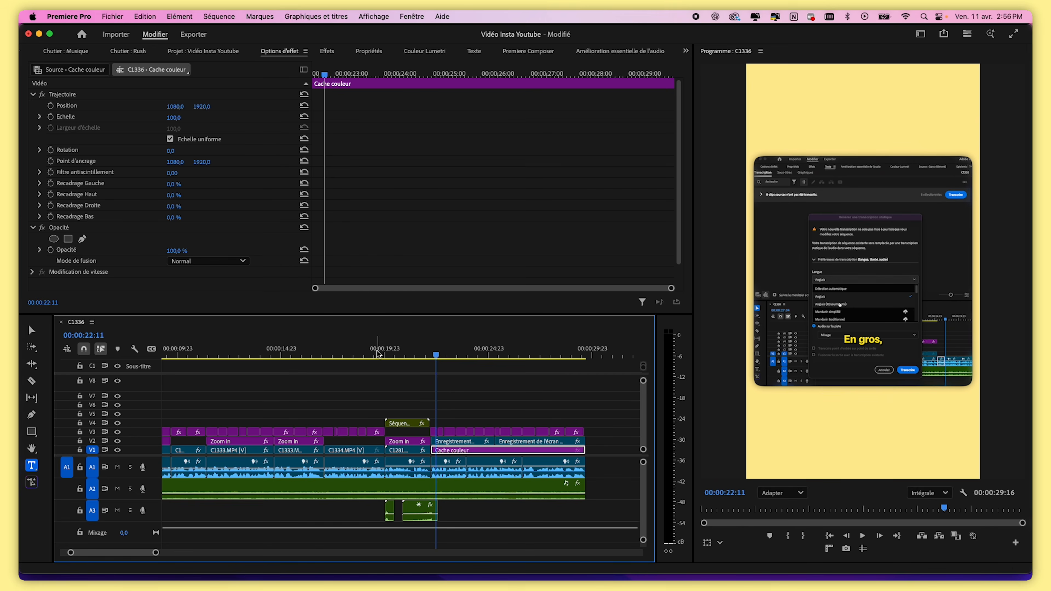
Place the Calque d'effets adjustment layer from the project onto track V9 across the sequence
{"action": "key", "text": "space"}
{"action": "left_click_drag", "start_coordinate": [426, 313], "coordinate": [428, 225]}
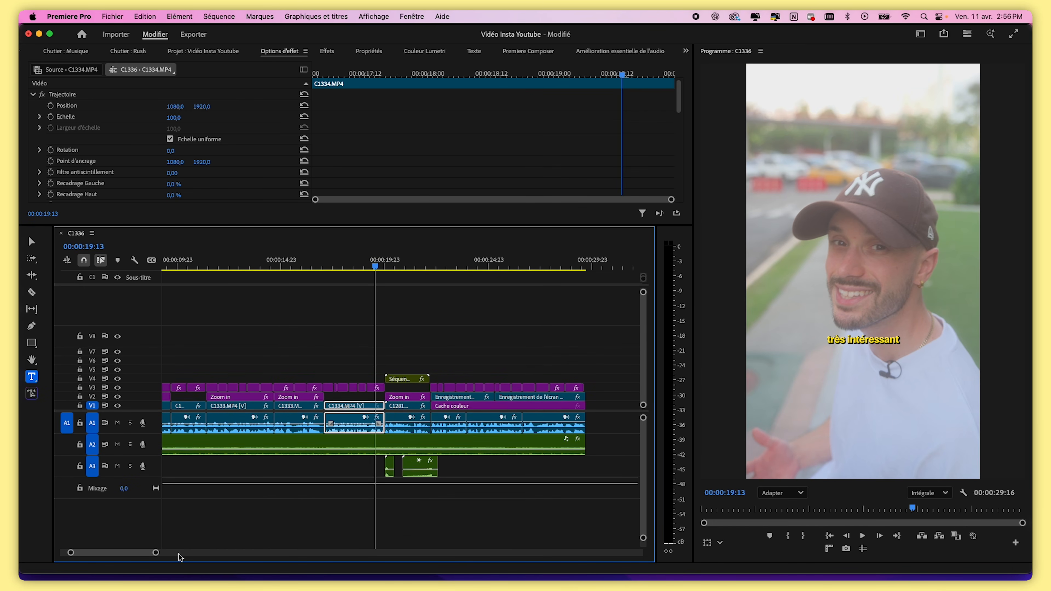
{"action": "left_click_drag", "start_coordinate": [157, 553], "coordinate": [245, 562]}
{"action": "left_click", "coordinate": [265, 261]}
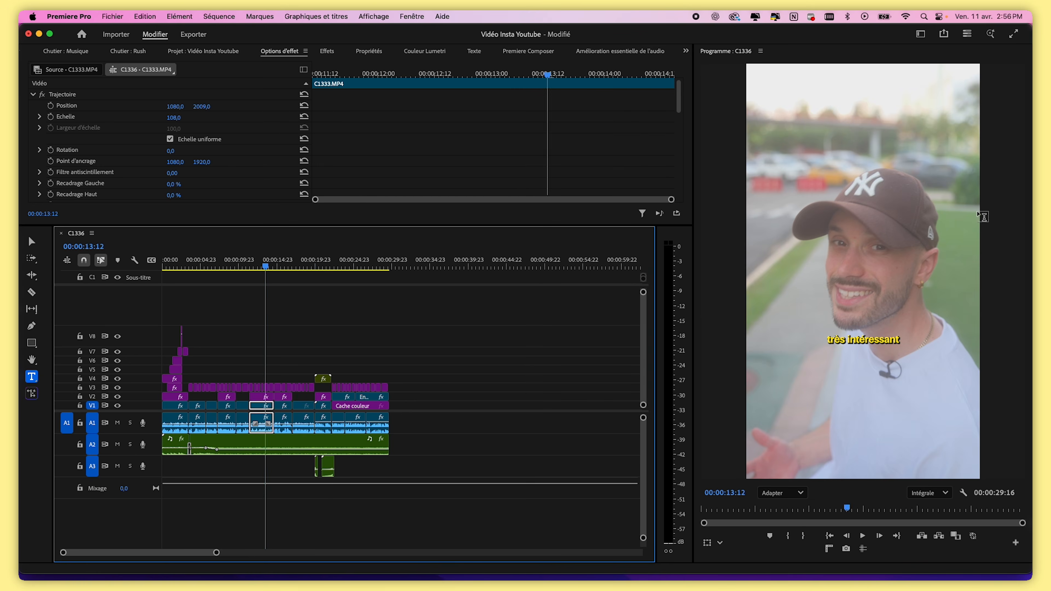
{"action": "key", "text": "v"}
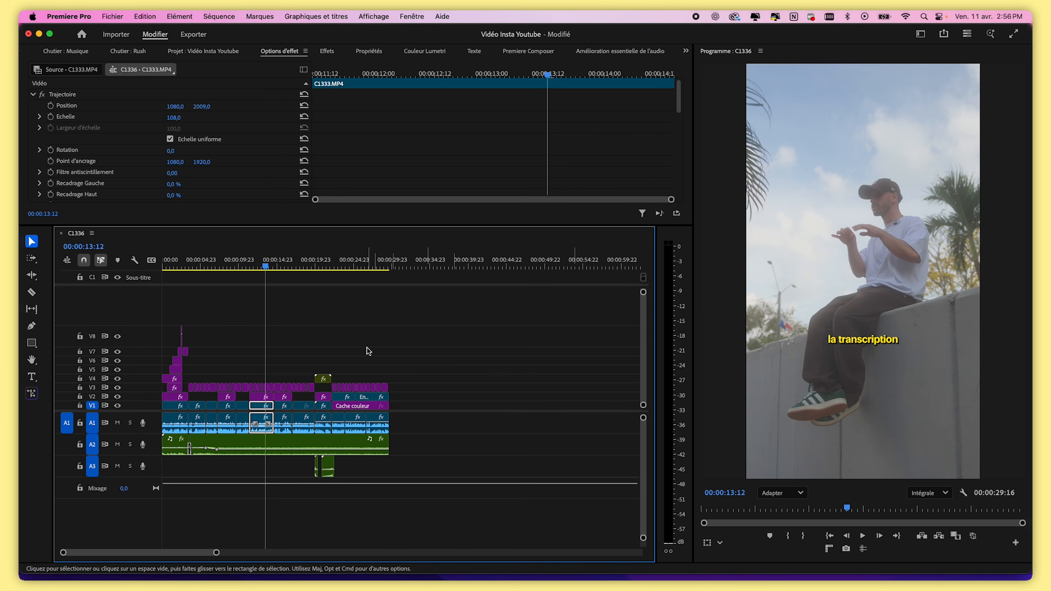
{"action": "key", "text": "backslash"}
{"action": "left_click_drag", "start_coordinate": [394, 226], "coordinate": [393, 270]}
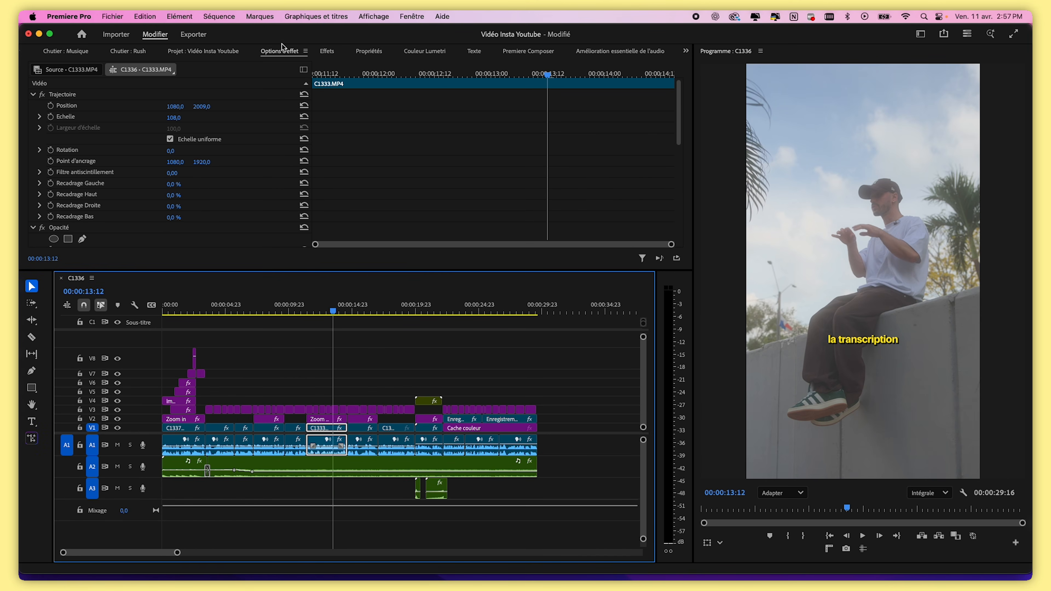
{"action": "left_click", "coordinate": [213, 51]}
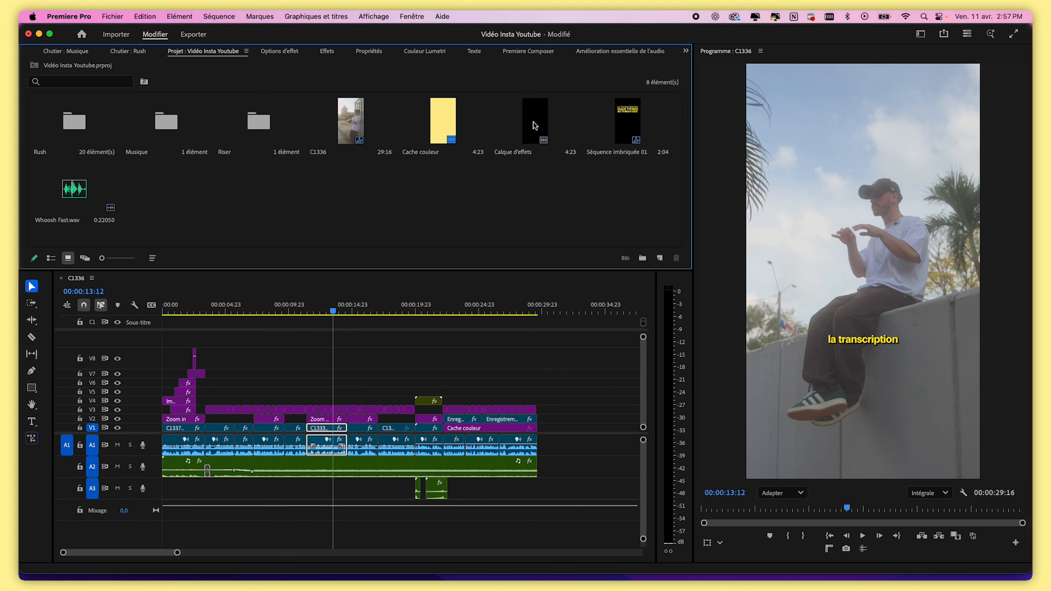
{"action": "left_click_drag", "start_coordinate": [532, 122], "coordinate": [537, 352]}
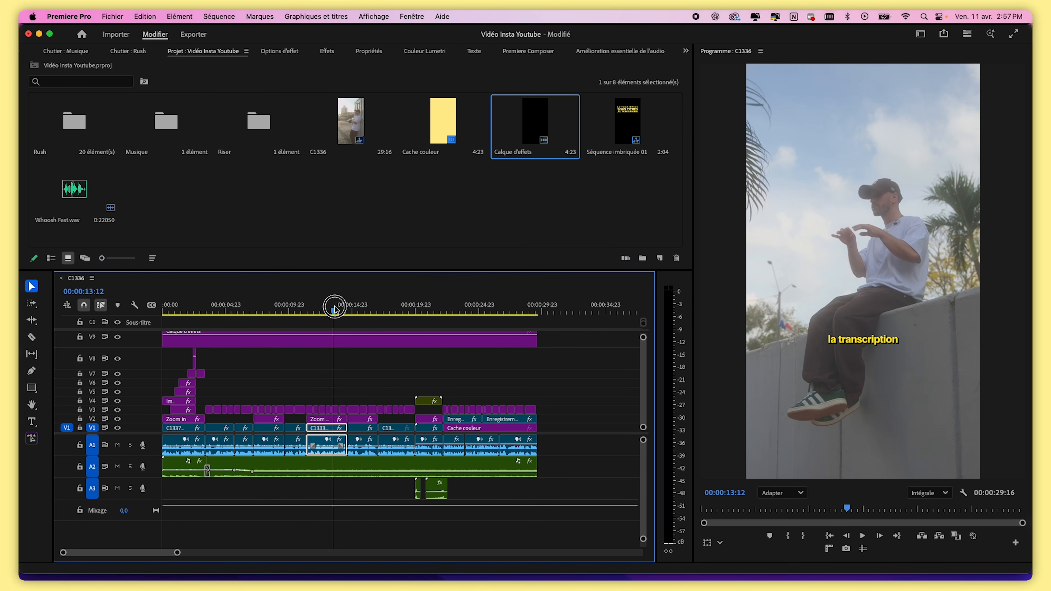
Rename the adjustment layer clip to COLORIMETRIE
{"action": "right_click", "coordinate": [341, 340]}
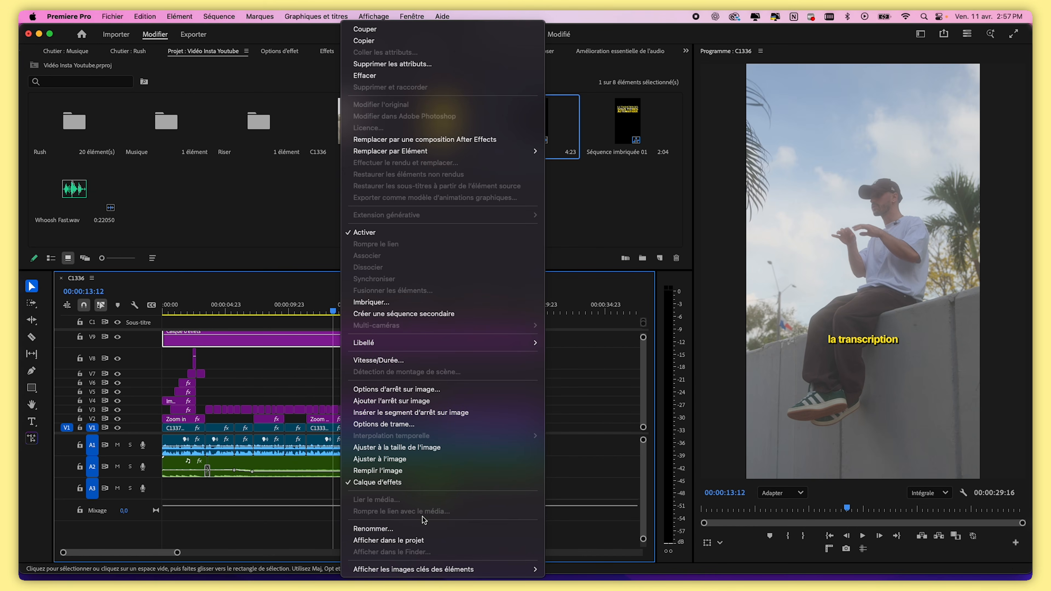
{"action": "left_click", "coordinate": [398, 528]}
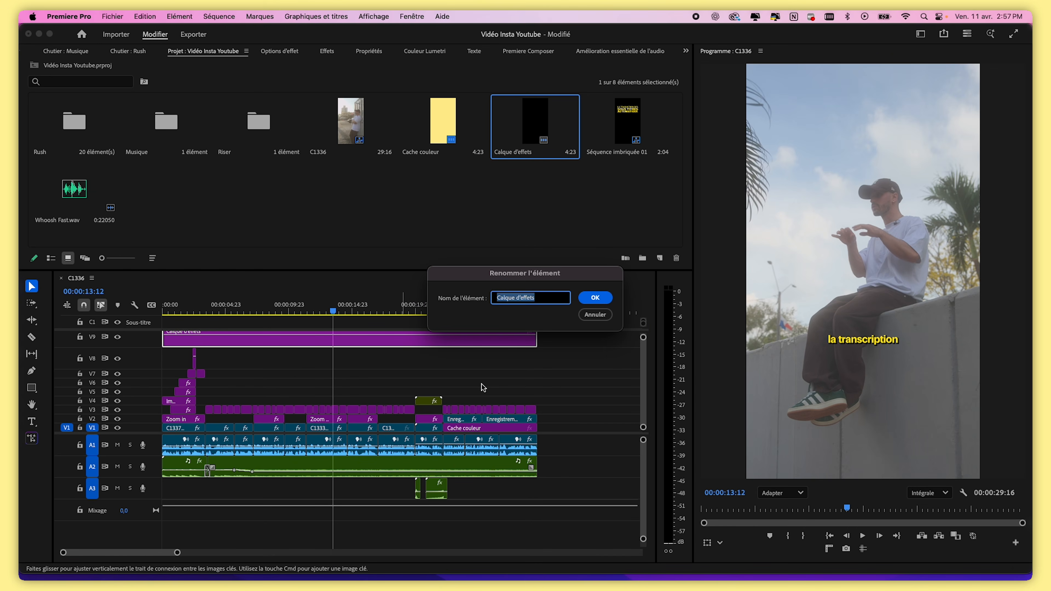
{"action": "type", "text": "C"}
{"action": "key", "text": "Return"}
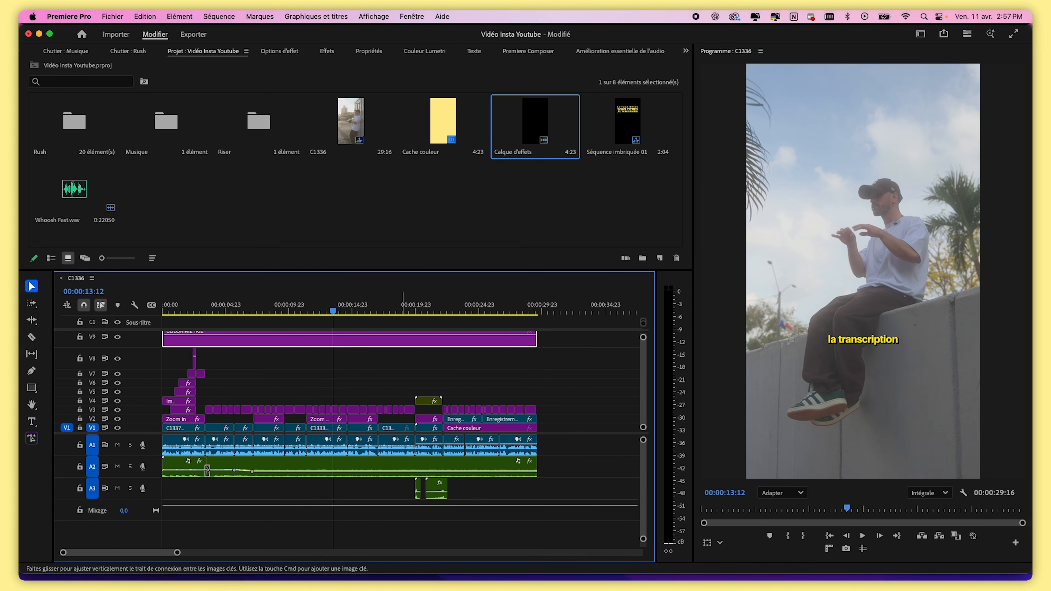
Set the COLORIMETRIE clip's label colour to Rose
{"action": "right_click", "coordinate": [340, 345]}
{"action": "mouse_move", "coordinate": [368, 343]}
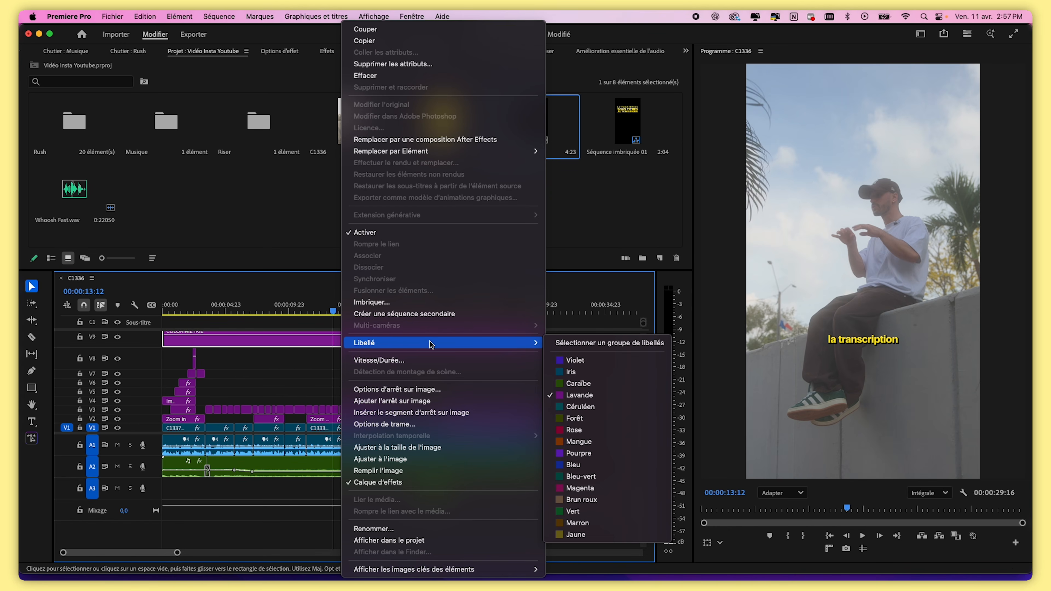
{"action": "left_click", "coordinate": [587, 430]}
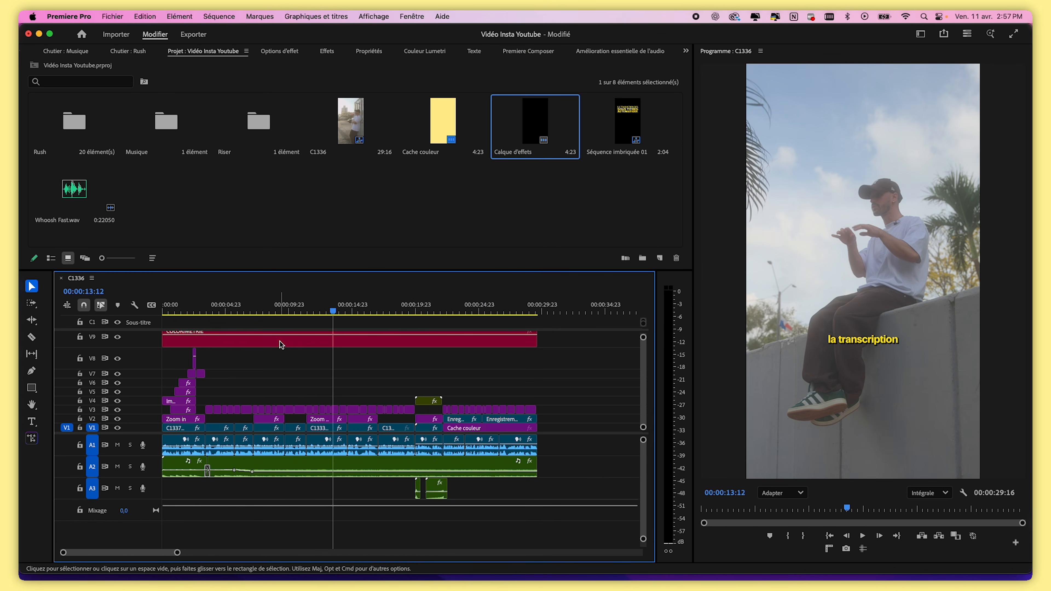
{"action": "left_click", "coordinate": [327, 343]}
{"action": "left_click", "coordinate": [343, 379]}
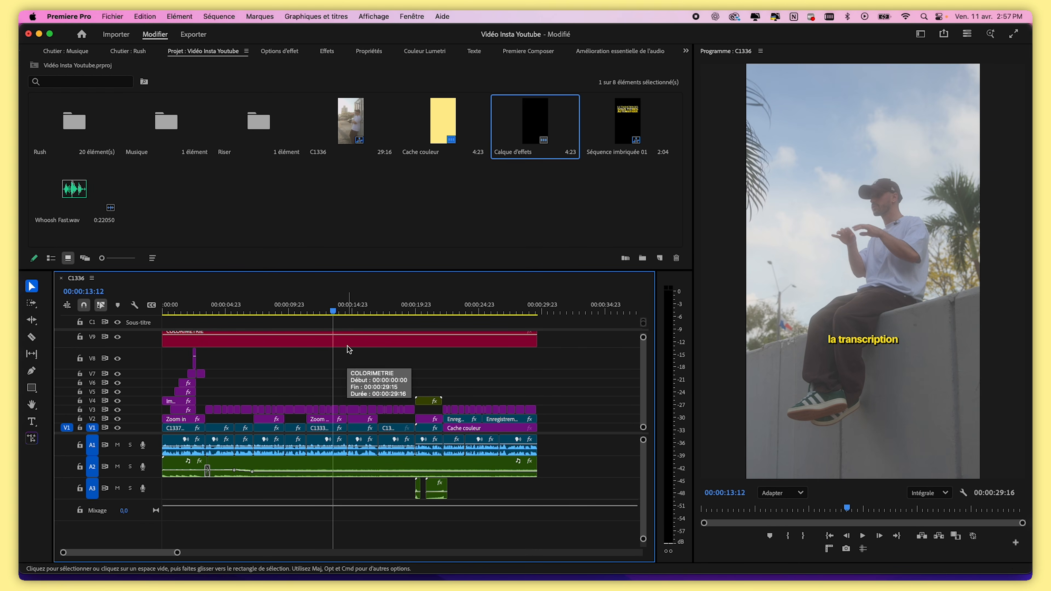
Shift the stacked title clips up one track and move the COLORIMETRIE layer down to track V3
{"action": "left_click", "coordinate": [644, 428]}
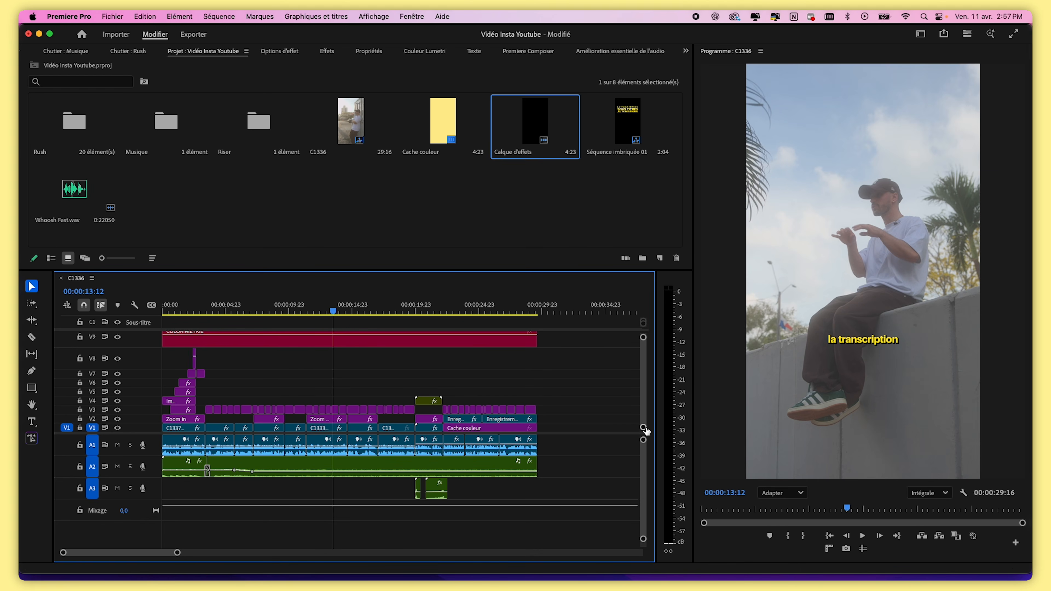
{"action": "left_click_drag", "start_coordinate": [645, 428], "coordinate": [643, 442]}
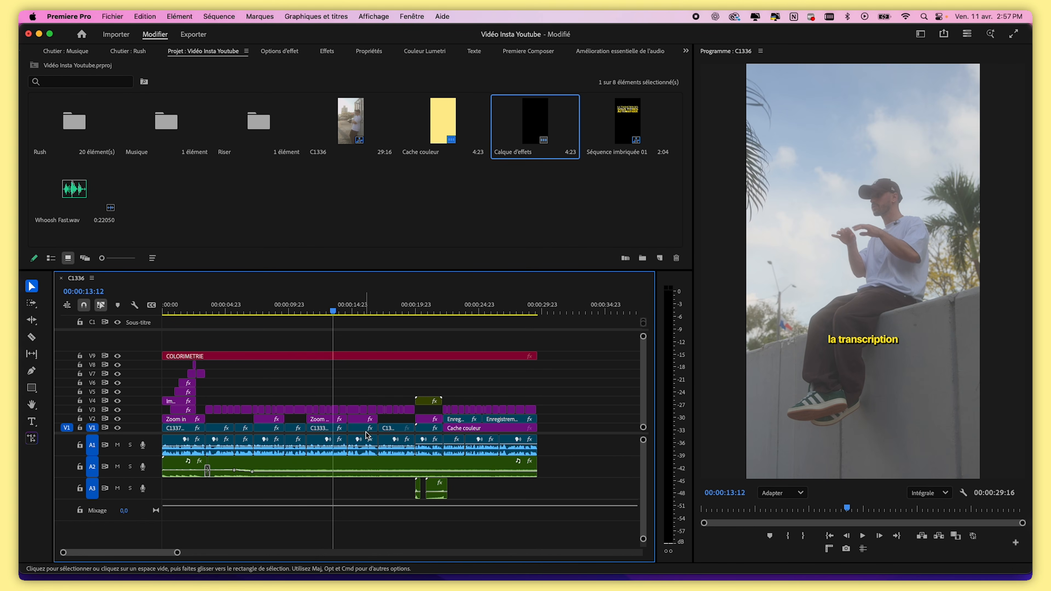
{"action": "left_click", "coordinate": [355, 357]}
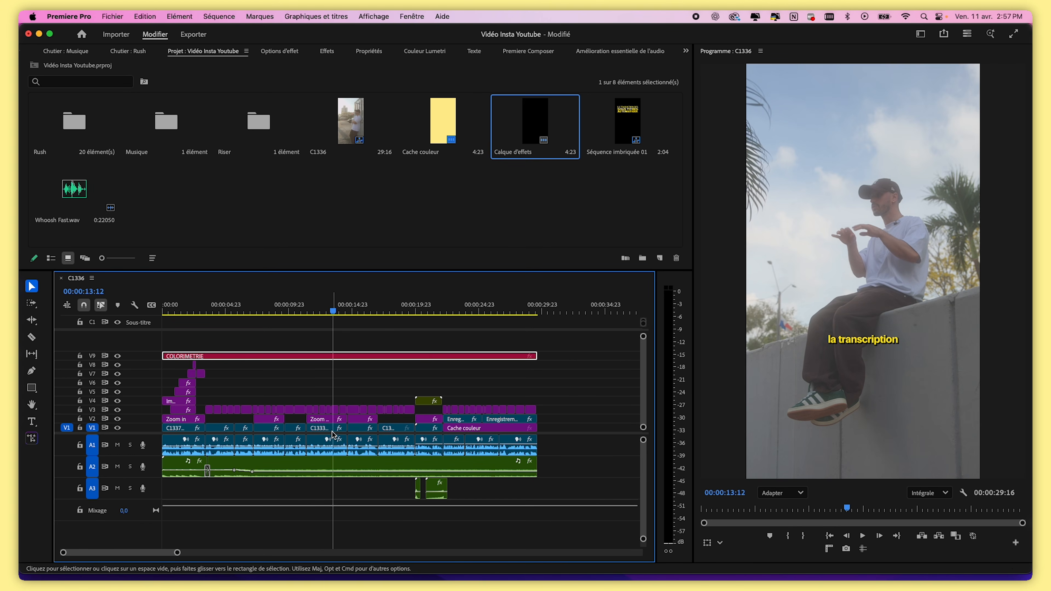
{"action": "left_click", "coordinate": [537, 368]}
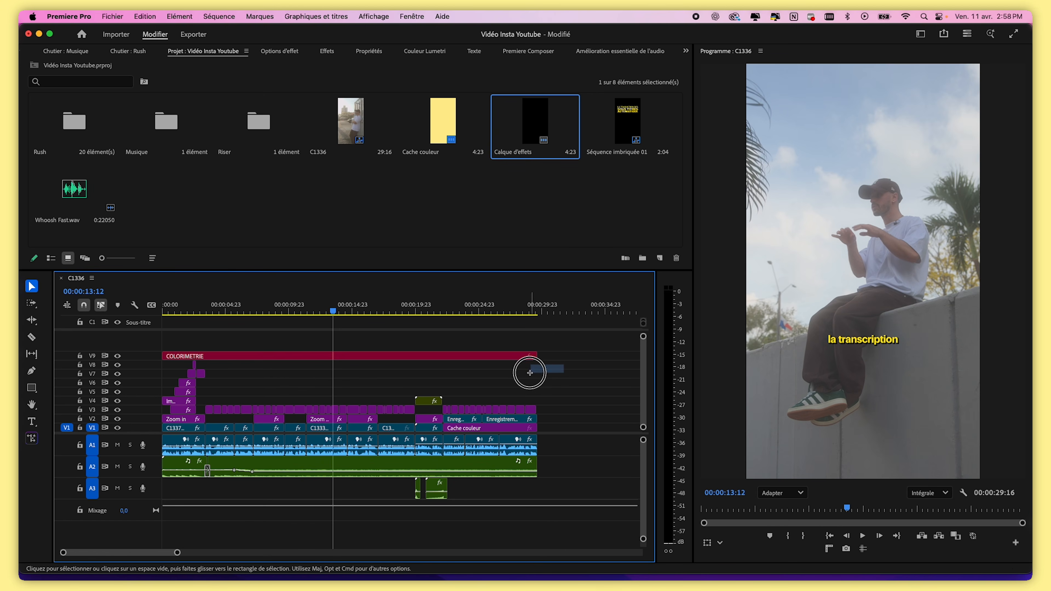
{"action": "left_click_drag", "start_coordinate": [565, 354], "coordinate": [194, 413]}
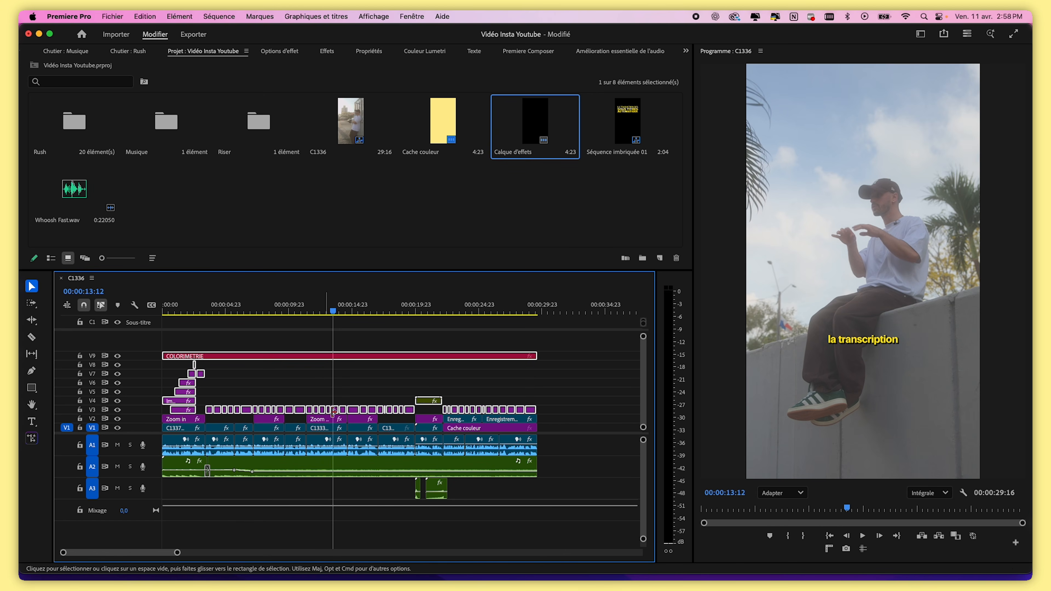
{"action": "left_click_drag", "start_coordinate": [425, 403], "coordinate": [424, 394]}
{"action": "left_click_drag", "start_coordinate": [380, 356], "coordinate": [375, 407]}
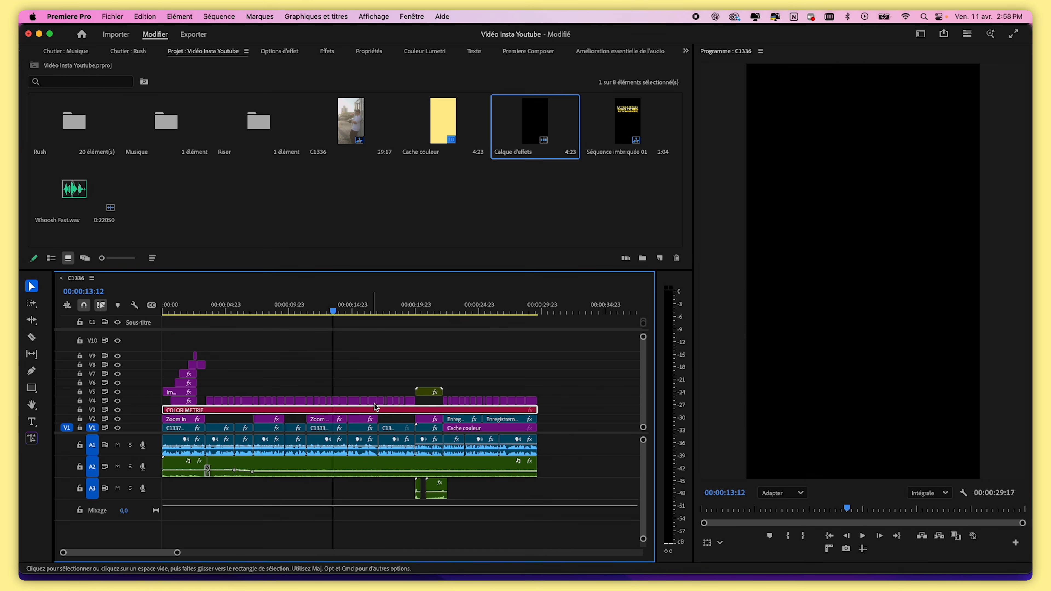
{"action": "left_click", "coordinate": [191, 313]}
{"action": "left_click_drag", "start_coordinate": [177, 553], "coordinate": [89, 552]}
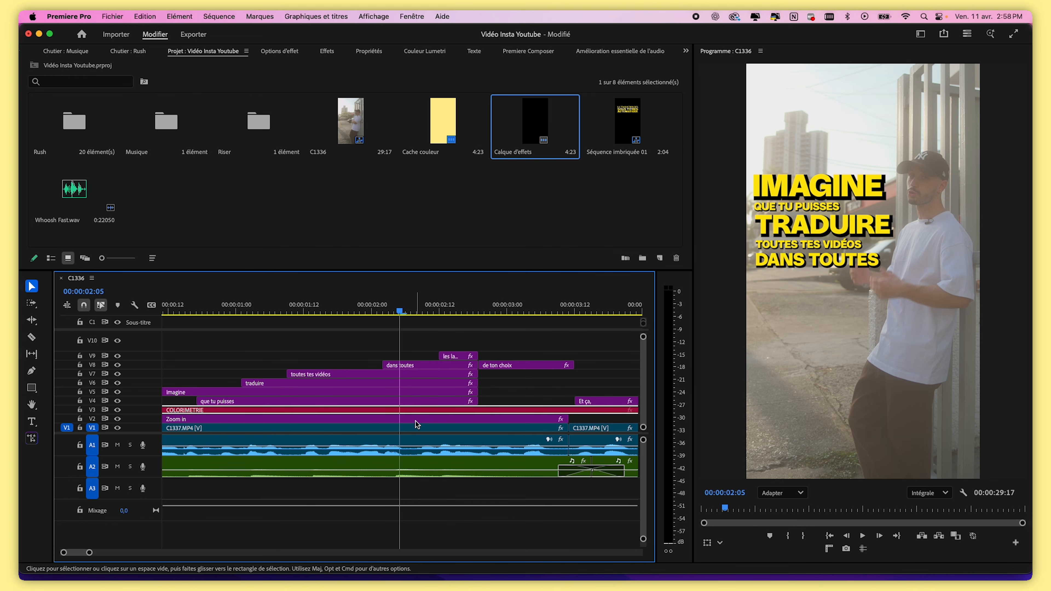
{"action": "left_click_drag", "start_coordinate": [417, 410], "coordinate": [431, 352]}
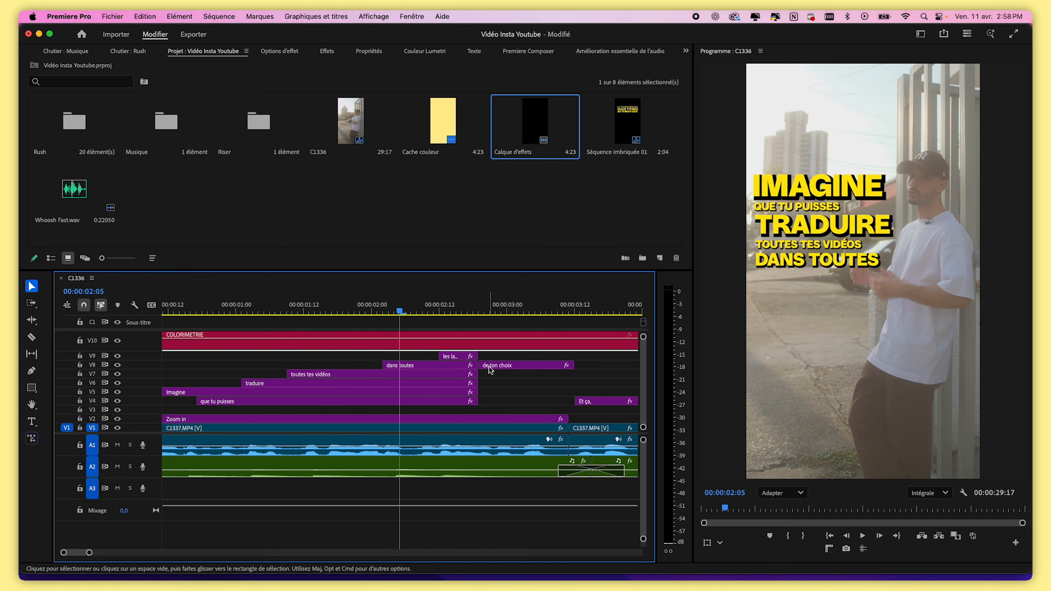
{"action": "left_click_drag", "start_coordinate": [463, 349], "coordinate": [447, 411]}
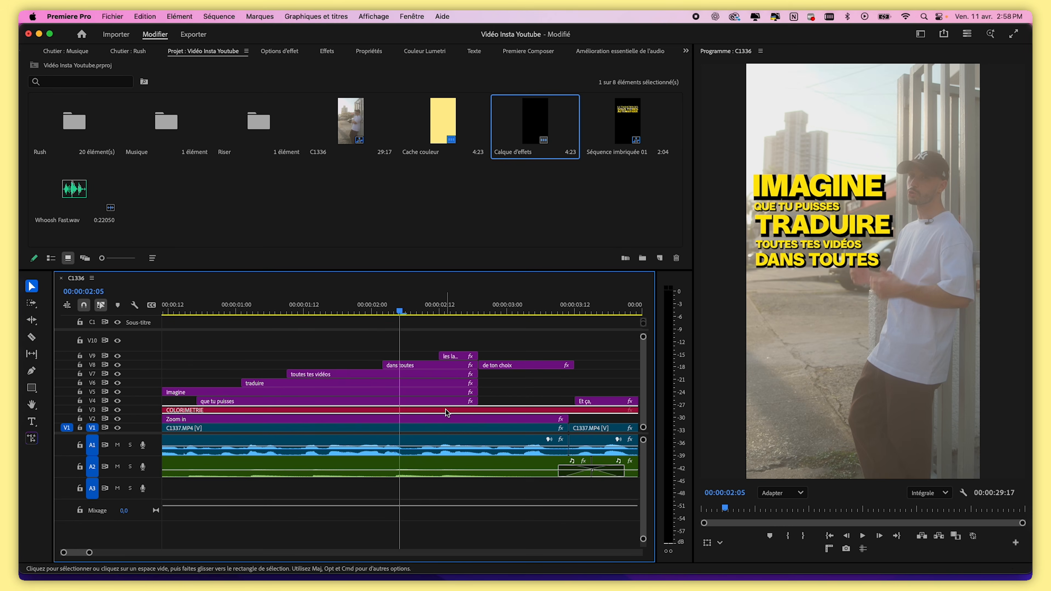
Trim the COLORIMETRIE layer's end back to where the screen recording section begins
{"action": "left_click_drag", "start_coordinate": [89, 552], "coordinate": [158, 553]}
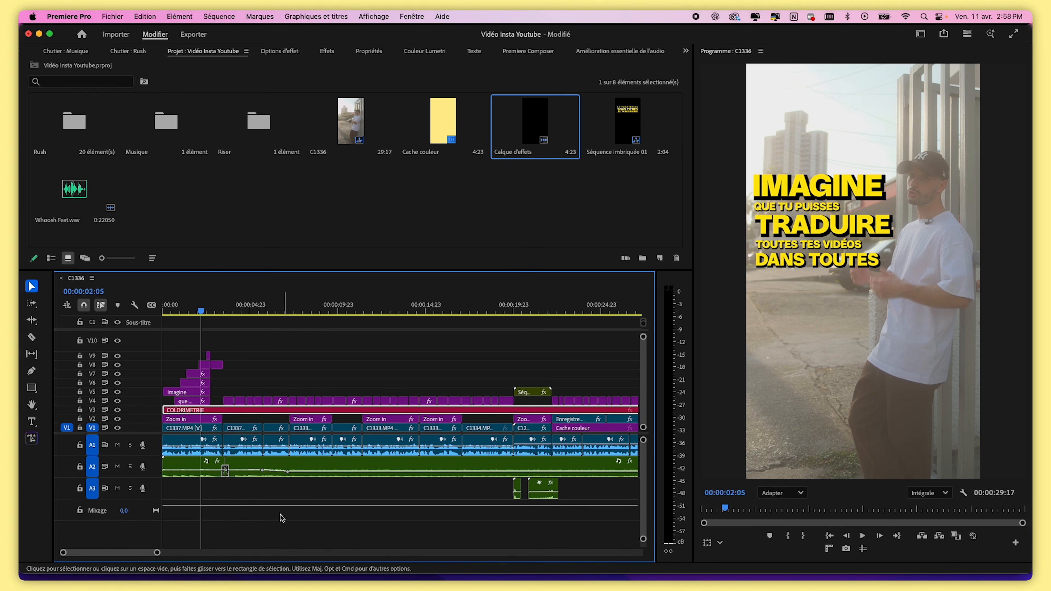
{"action": "left_click", "coordinate": [188, 440]}
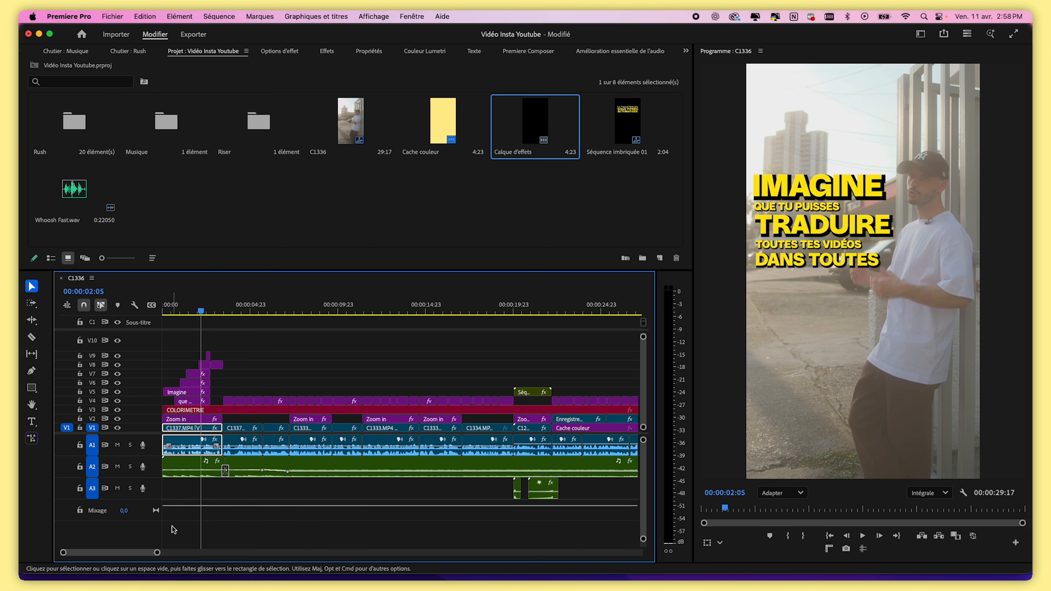
{"action": "left_click_drag", "start_coordinate": [157, 552], "coordinate": [127, 552]}
{"action": "left_click", "coordinate": [207, 418]}
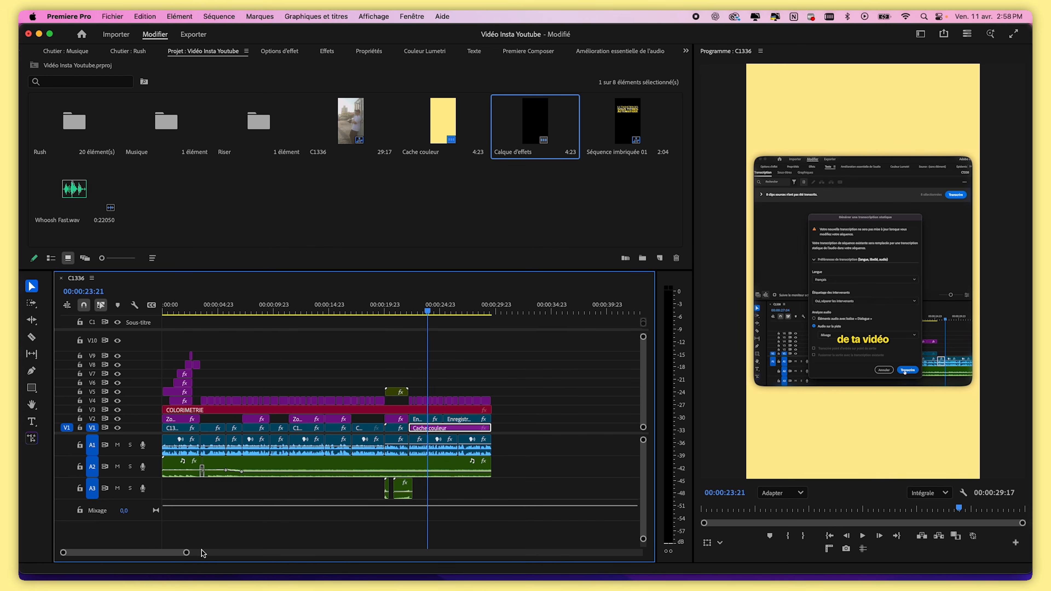
{"action": "left_click", "coordinate": [185, 553]}
{"action": "left_click_drag", "start_coordinate": [186, 553], "coordinate": [141, 552]}
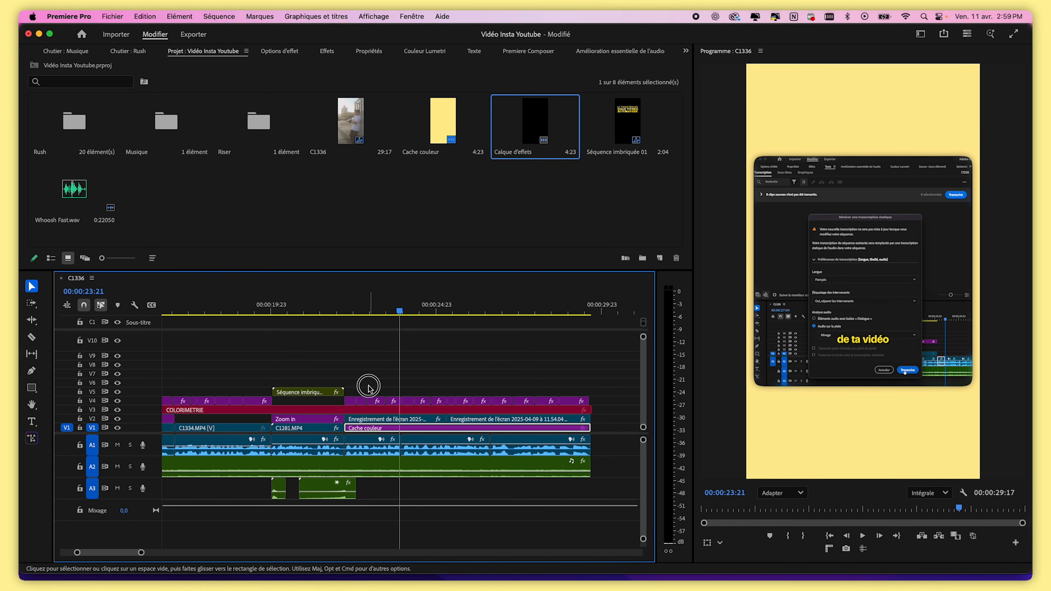
{"action": "left_click_drag", "start_coordinate": [590, 409], "coordinate": [343, 408]}
Select the COLORIMETRIE layer and raise its Lumetri Contrast to 100
{"action": "left_click", "coordinate": [308, 311]}
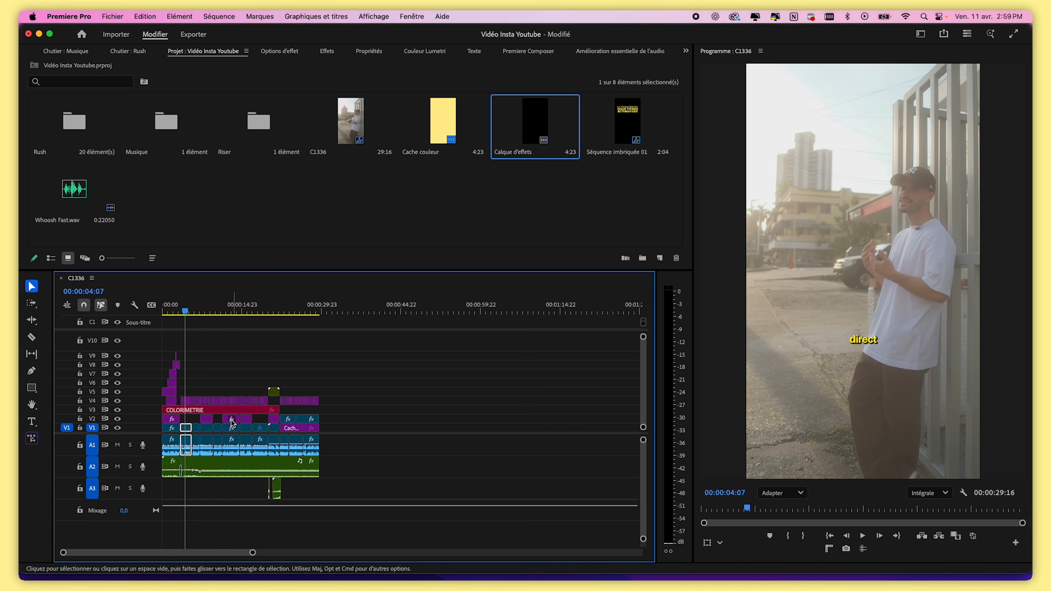
{"action": "left_click", "coordinate": [216, 411]}
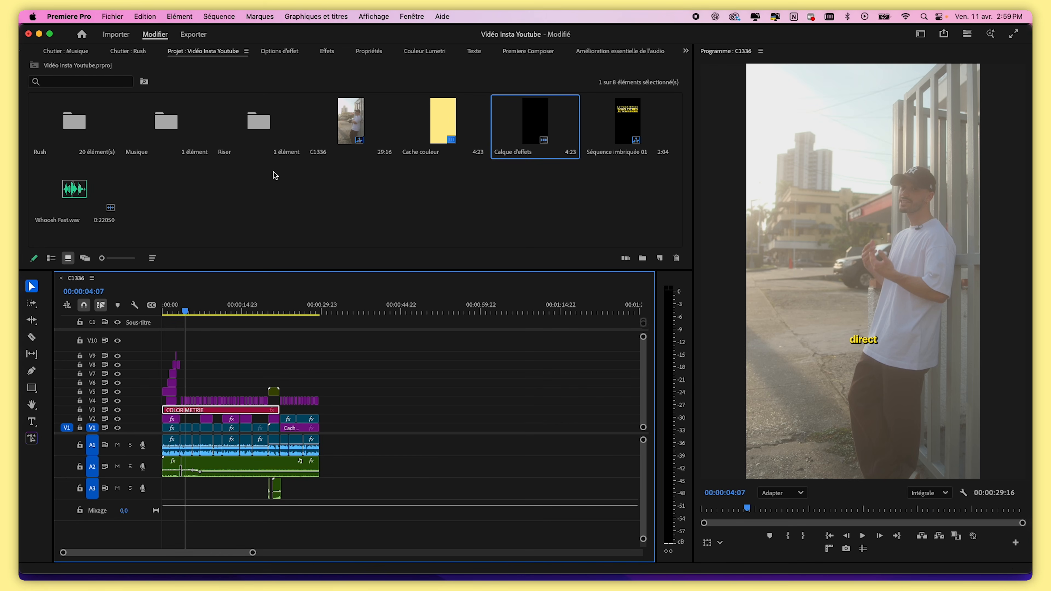
{"action": "left_click", "coordinate": [425, 52]}
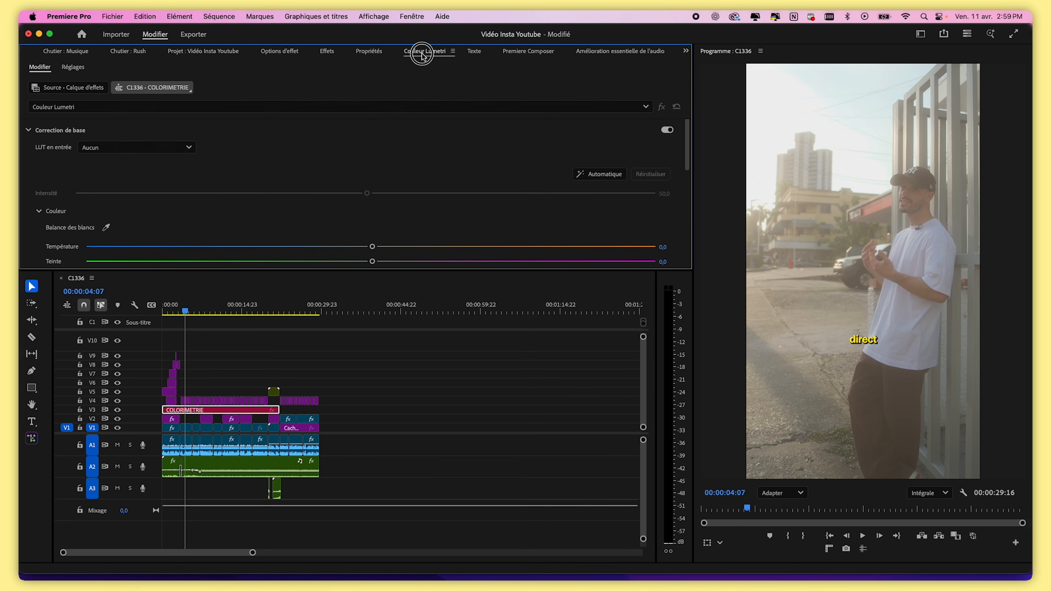
{"action": "scroll", "coordinate": [397, 175], "scroll_direction": "down", "scroll_amount": 3}
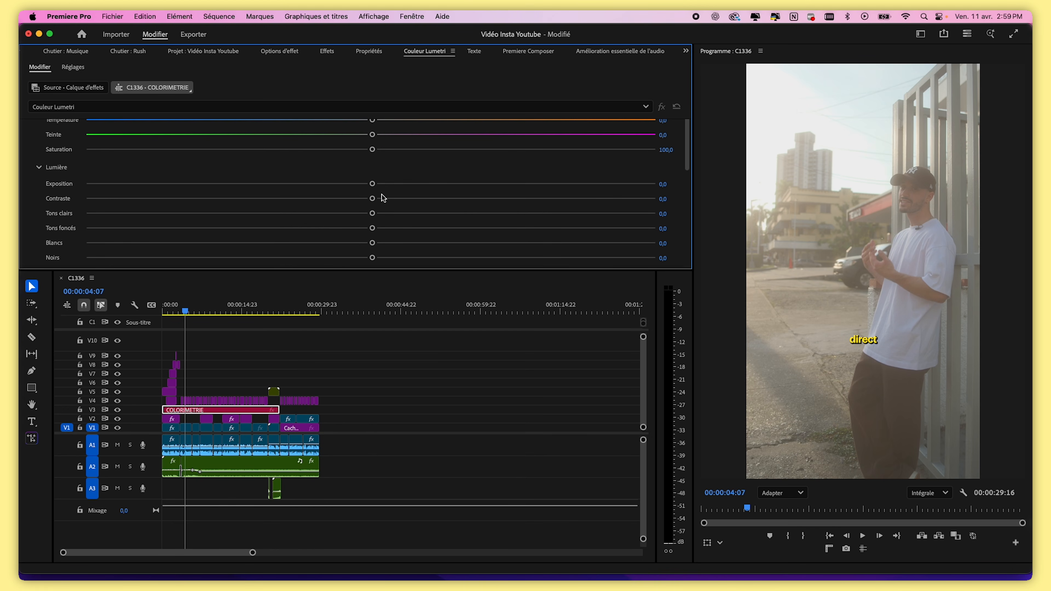
{"action": "left_click_drag", "start_coordinate": [374, 201], "coordinate": [680, 203]}
Increase the layer's Saturation to 112 and lower Shadows to -60.7, previewing the footage
{"action": "scroll", "coordinate": [414, 165], "scroll_direction": "down", "scroll_amount": 1}
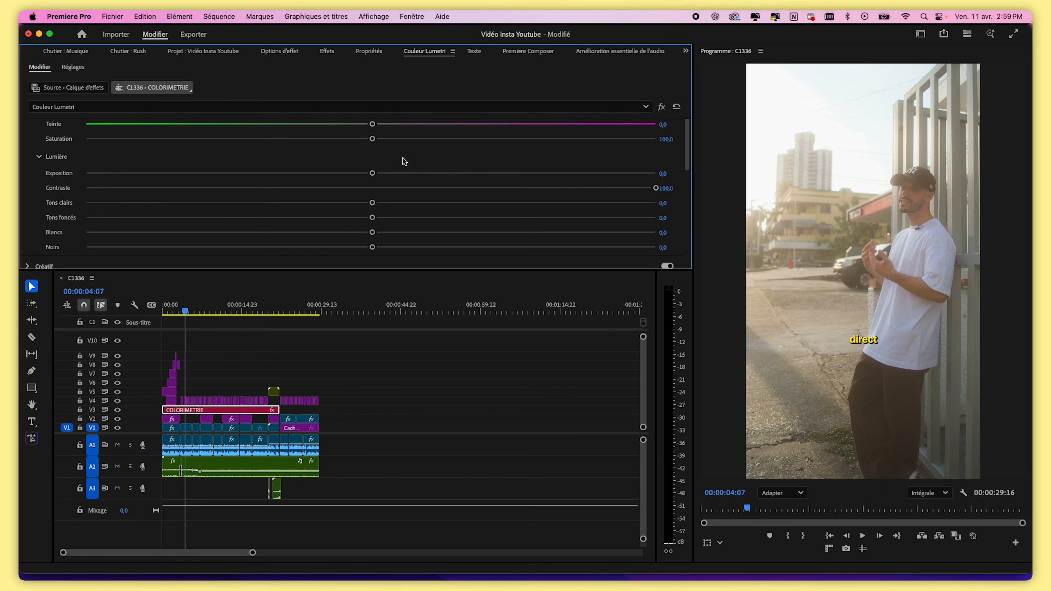
{"action": "left_click_drag", "start_coordinate": [374, 142], "coordinate": [405, 147]}
{"action": "left_click_drag", "start_coordinate": [360, 217], "coordinate": [198, 218]}
{"action": "left_click", "coordinate": [211, 313]}
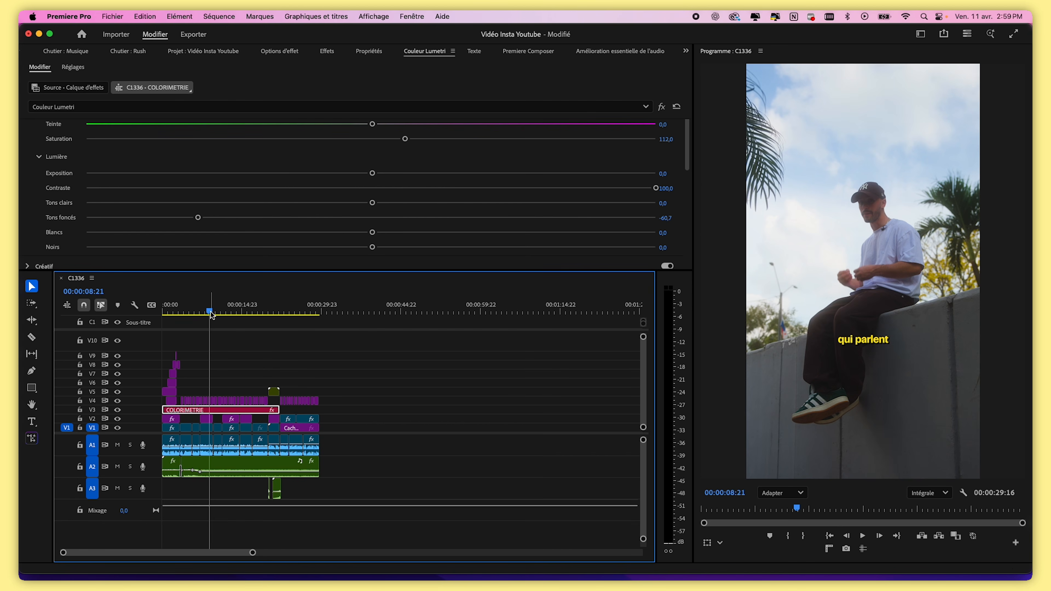
{"action": "left_click_drag", "start_coordinate": [211, 313], "coordinate": [191, 313]}
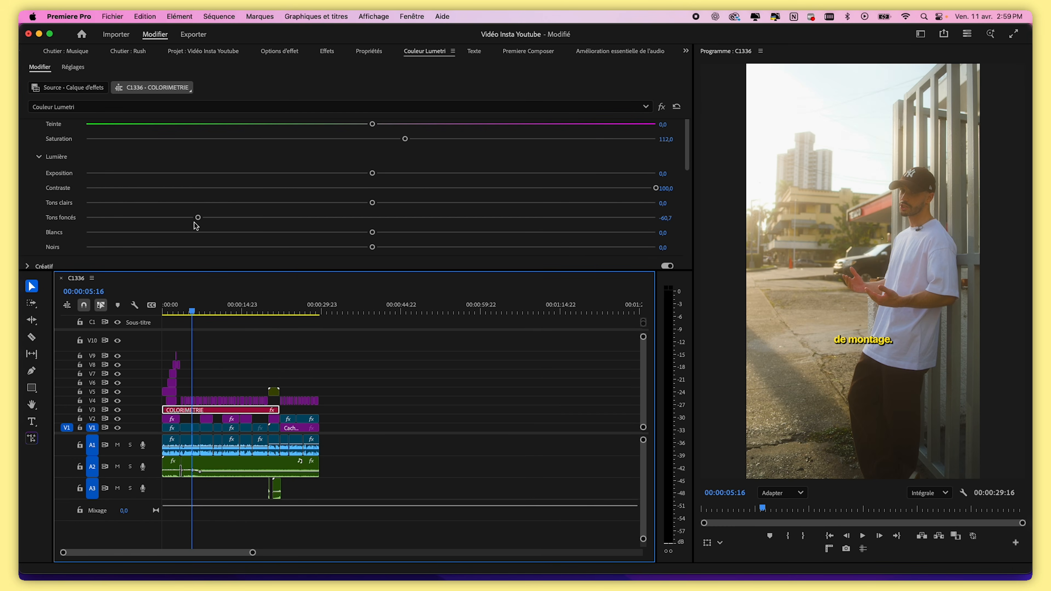
Set Shadows to -62.2 and Whites to -17.5 and preview the graded clips
{"action": "left_click_drag", "start_coordinate": [198, 218], "coordinate": [194, 217]}
{"action": "left_click_drag", "start_coordinate": [338, 235], "coordinate": [322, 236]}
{"action": "left_click", "coordinate": [214, 313]}
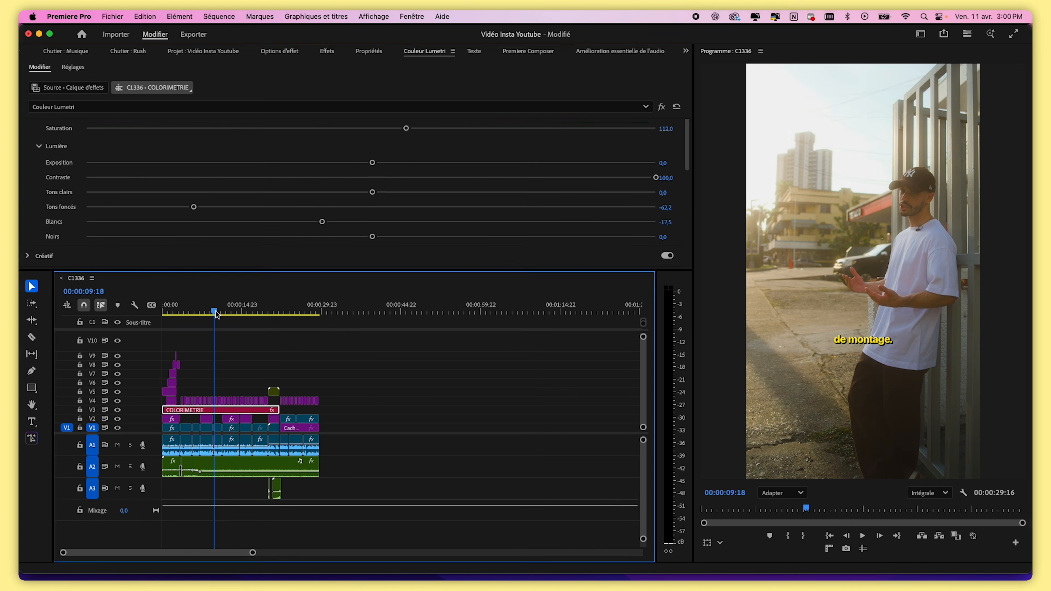
{"action": "left_click_drag", "start_coordinate": [224, 312], "coordinate": [229, 311]}
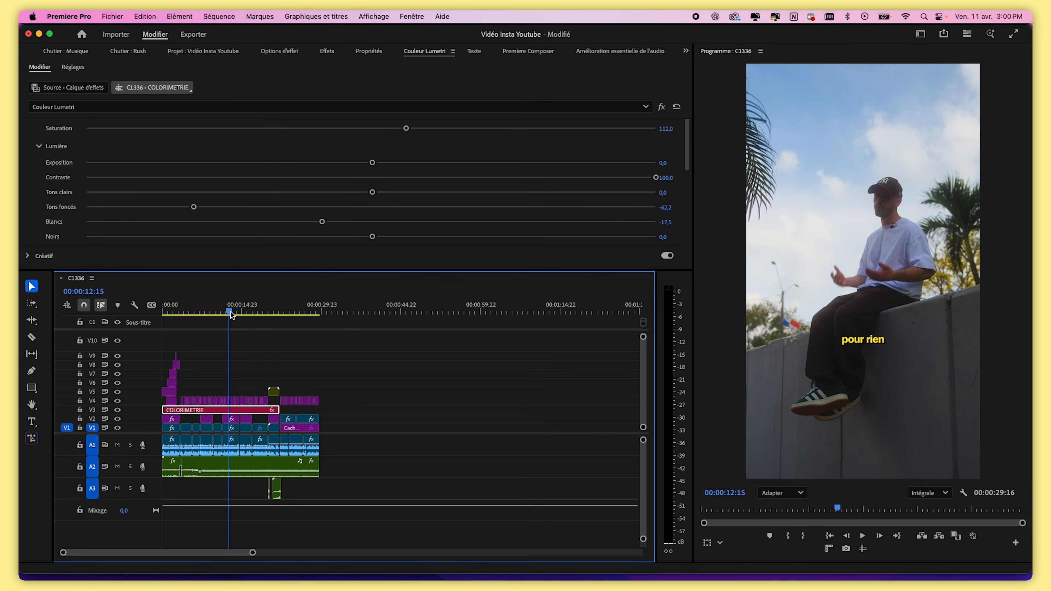
{"action": "left_click", "coordinate": [215, 313]}
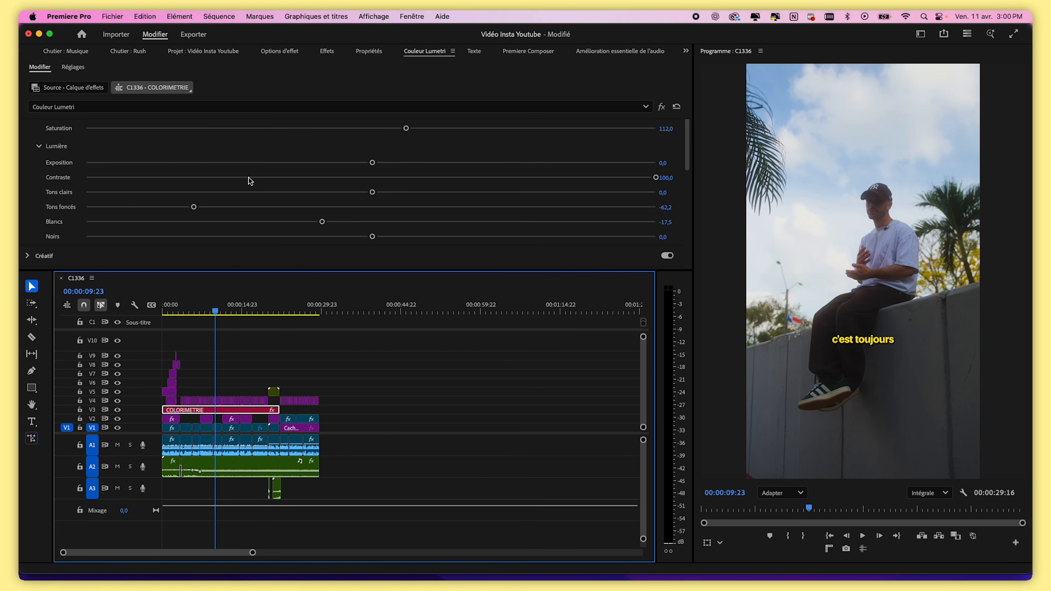
Apply the MIAMI VIBES_2.cube LUT as the Creative Look on the COLORIMETRIE layer
{"action": "scroll", "coordinate": [245, 199], "scroll_direction": "down", "scroll_amount": 3}
{"action": "left_click", "coordinate": [28, 172]}
{"action": "left_click", "coordinate": [100, 170]}
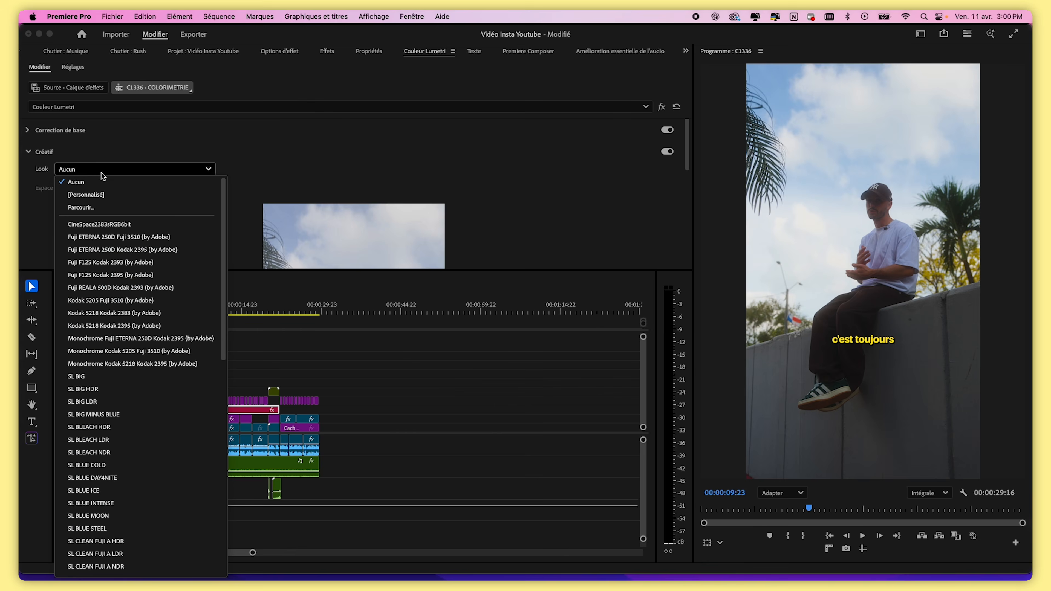
{"action": "left_click", "coordinate": [116, 211]}
{"action": "double_click", "coordinate": [669, 191]}
{"action": "left_click", "coordinate": [494, 188]}
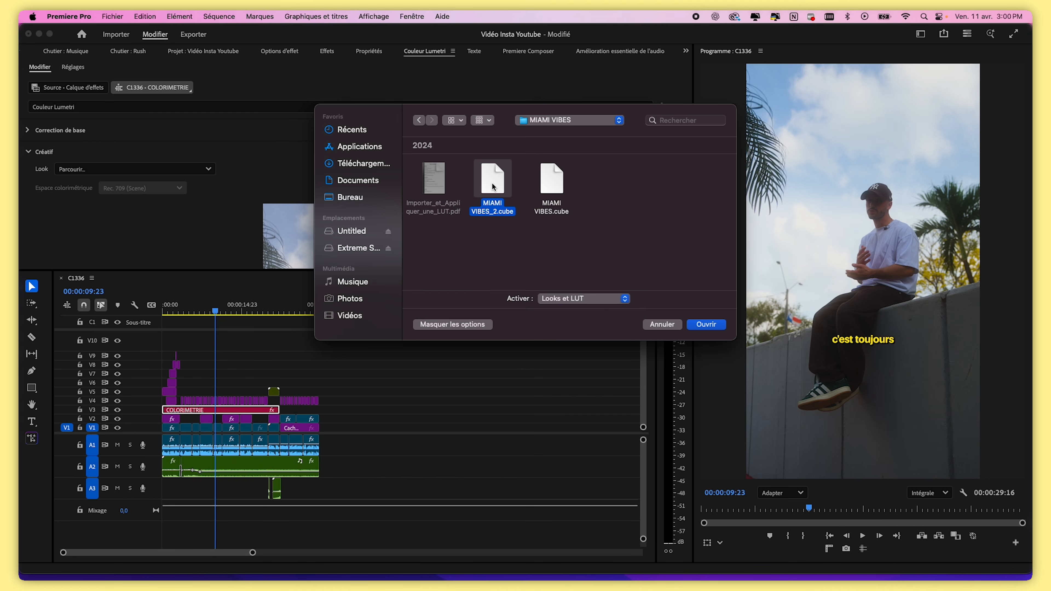
{"action": "left_click", "coordinate": [490, 240]}
{"action": "left_click", "coordinate": [488, 178]}
{"action": "left_click", "coordinate": [721, 327]}
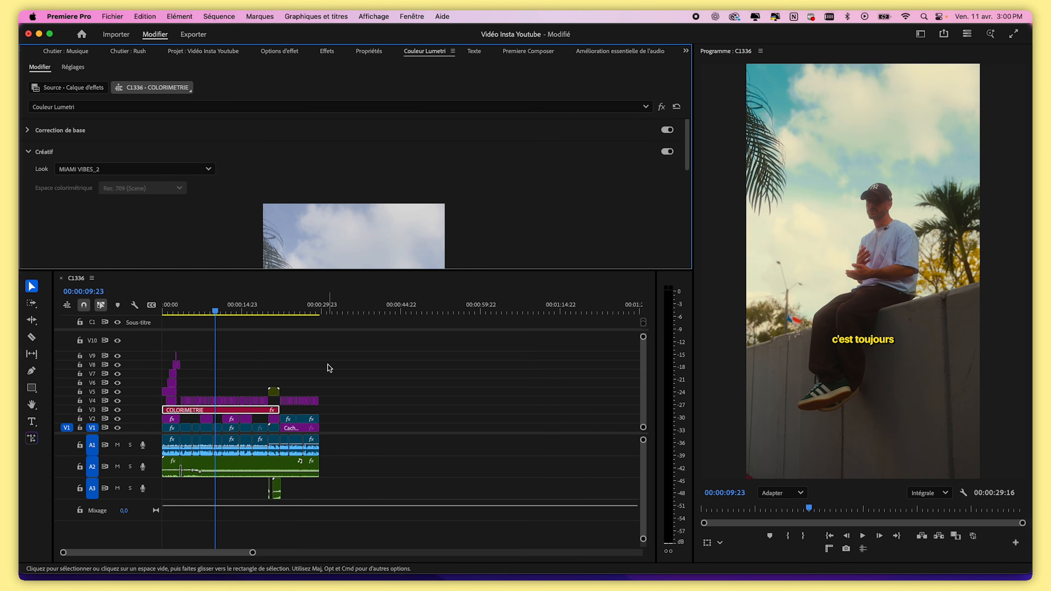
Reset the COLORIMETRIE layer's Basic Correction Saturation to 100 while previewing the graded footage
{"action": "left_click_drag", "start_coordinate": [200, 311], "coordinate": [262, 334]}
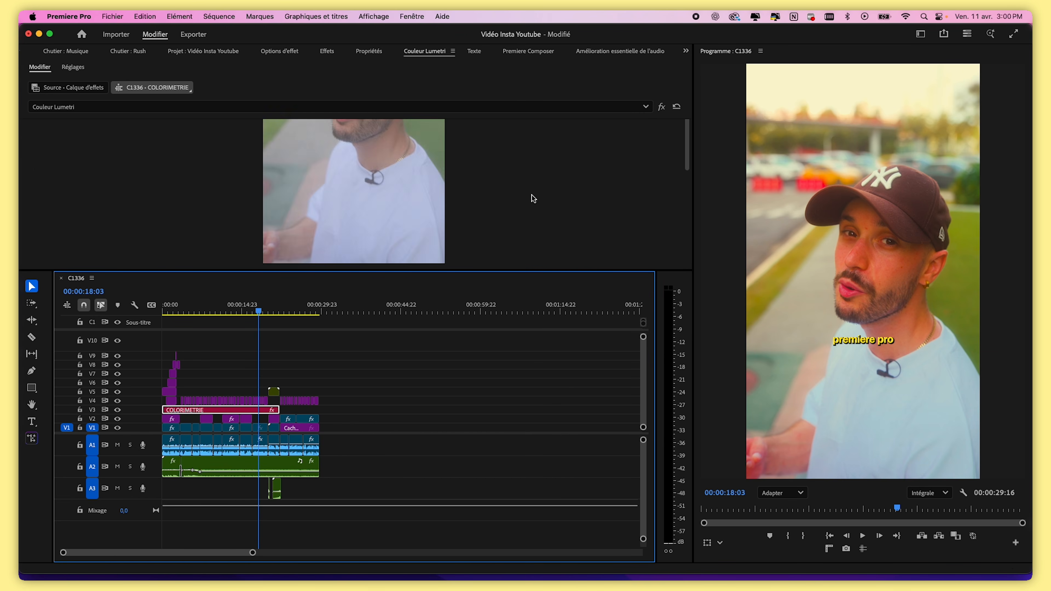
{"action": "scroll", "coordinate": [493, 222], "scroll_direction": "down", "scroll_amount": 4}
{"action": "left_click_drag", "start_coordinate": [367, 178], "coordinate": [283, 181]}
{"action": "scroll", "coordinate": [282, 181], "scroll_direction": "up", "scroll_amount": 3}
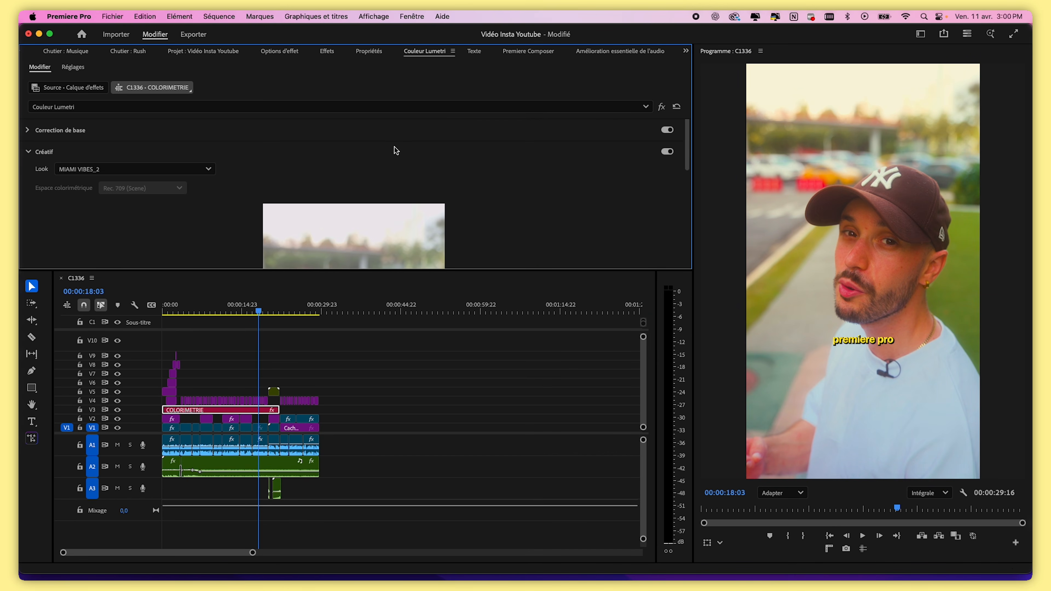
{"action": "left_click", "coordinate": [381, 137]}
{"action": "scroll", "coordinate": [422, 183], "scroll_direction": "down", "scroll_amount": 1}
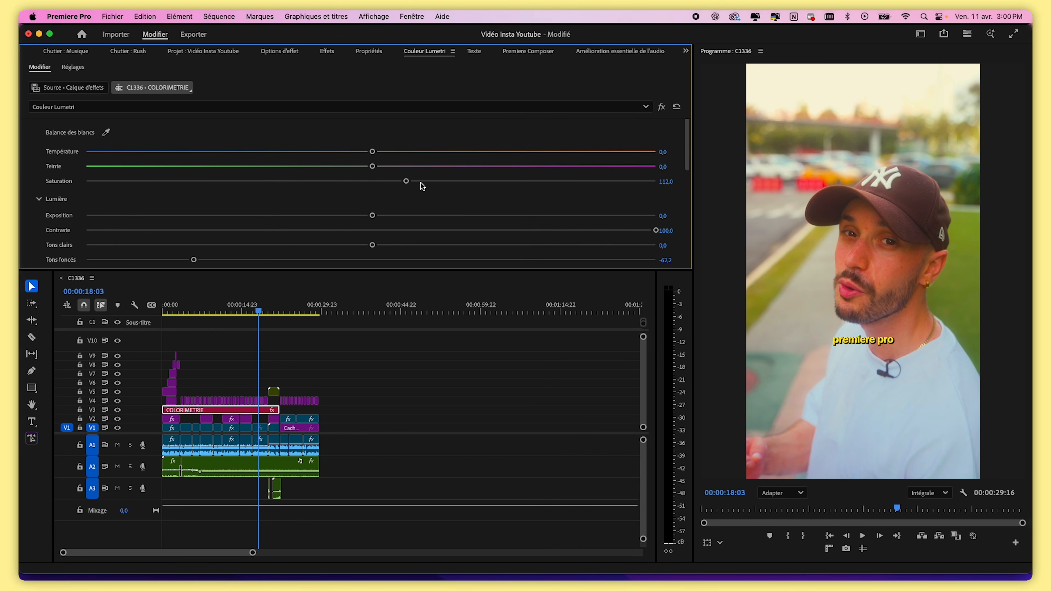
{"action": "double_click", "coordinate": [407, 182]}
Scrub through the sequence to review the graded clips with the LUT applied
{"action": "left_click_drag", "start_coordinate": [254, 307], "coordinate": [187, 306]}
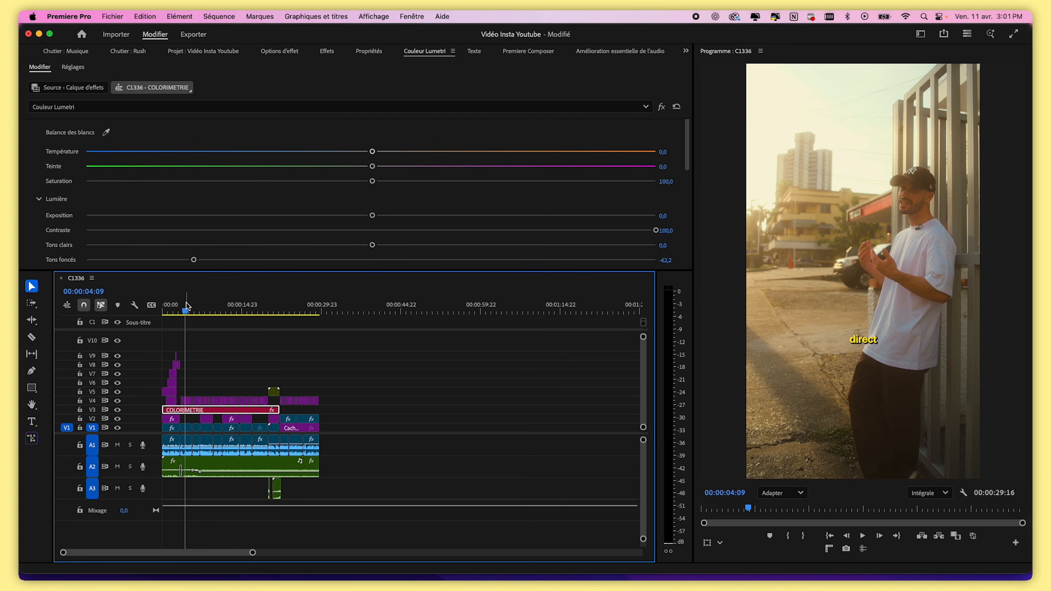
{"action": "left_click_drag", "start_coordinate": [187, 306], "coordinate": [219, 309]}
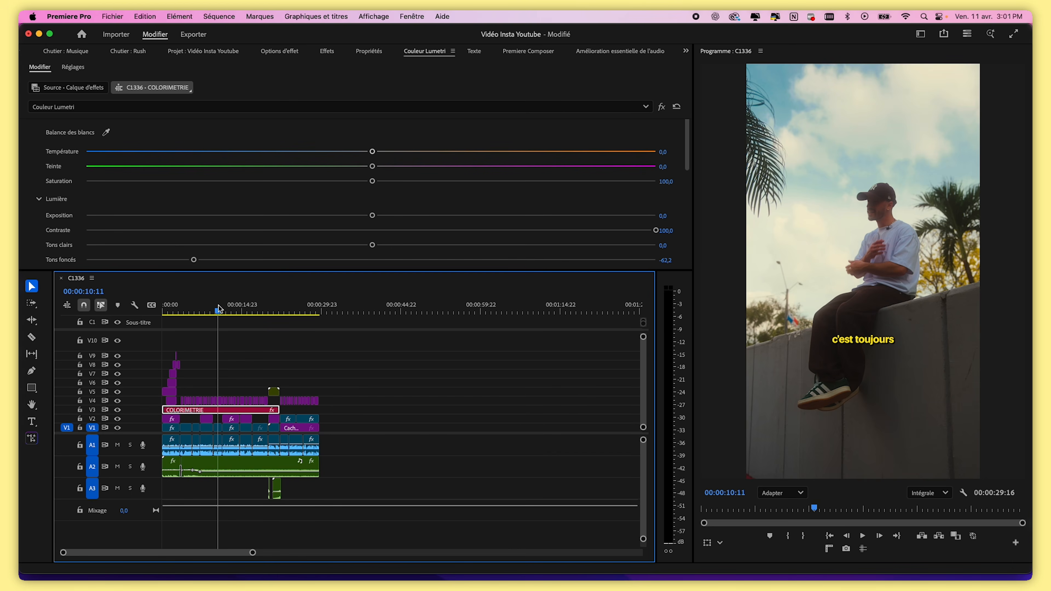
{"action": "key", "text": "Home"}
{"action": "mouse_move", "coordinate": [252, 552]}
{"action": "left_mouse_down"}
{"action": "mouse_move", "coordinate": [110, 553]}
{"action": "mouse_move", "coordinate": [265, 553]}
{"action": "mouse_move", "coordinate": [242, 552]}
{"action": "left_mouse_up"}
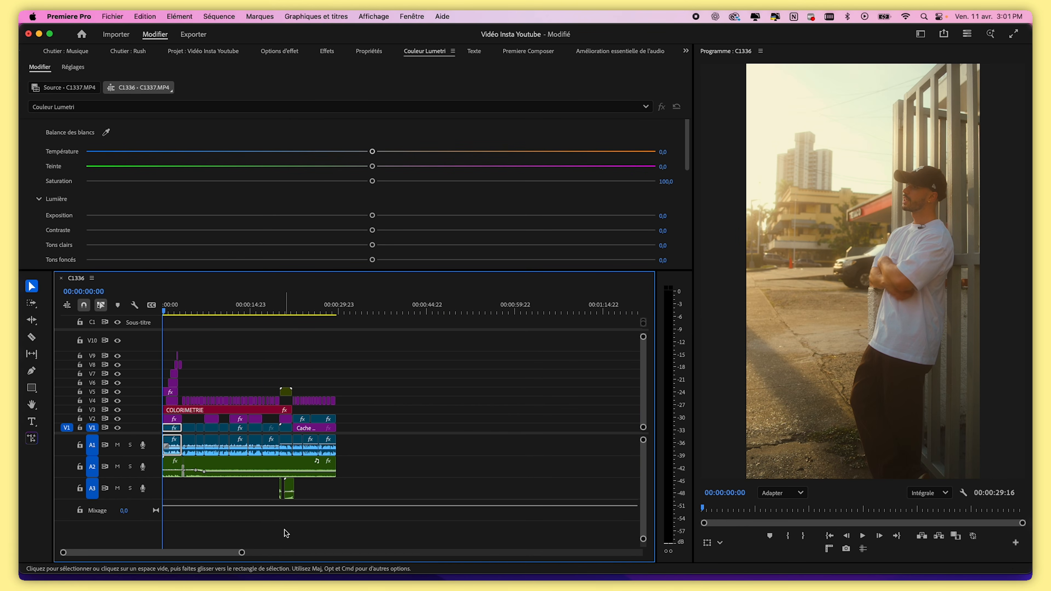
{"action": "left_click", "coordinate": [199, 309]}
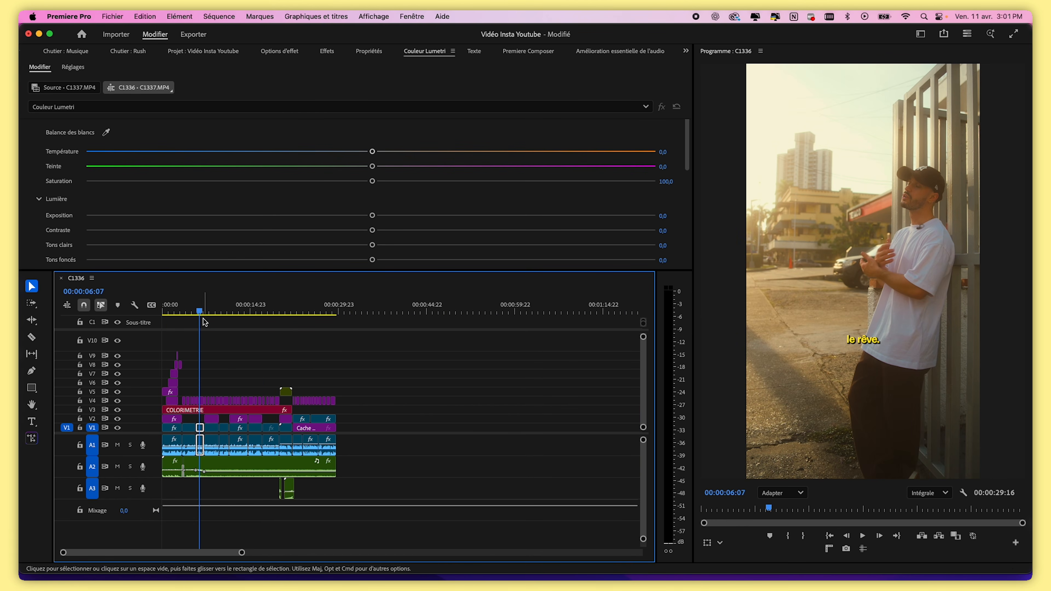
{"action": "left_click", "coordinate": [205, 308]}
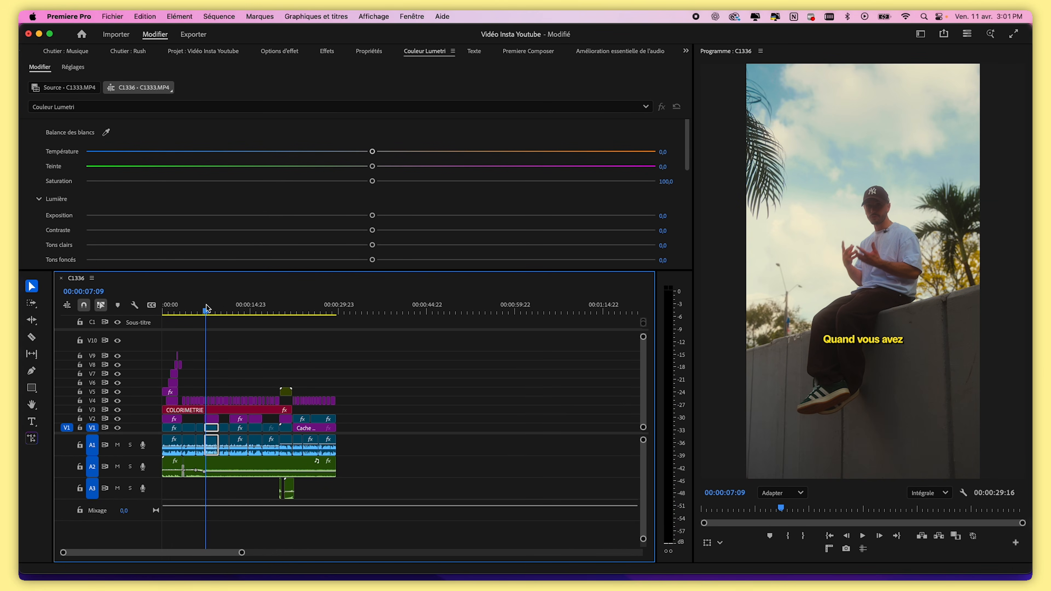
{"action": "left_click_drag", "start_coordinate": [231, 309], "coordinate": [300, 309]}
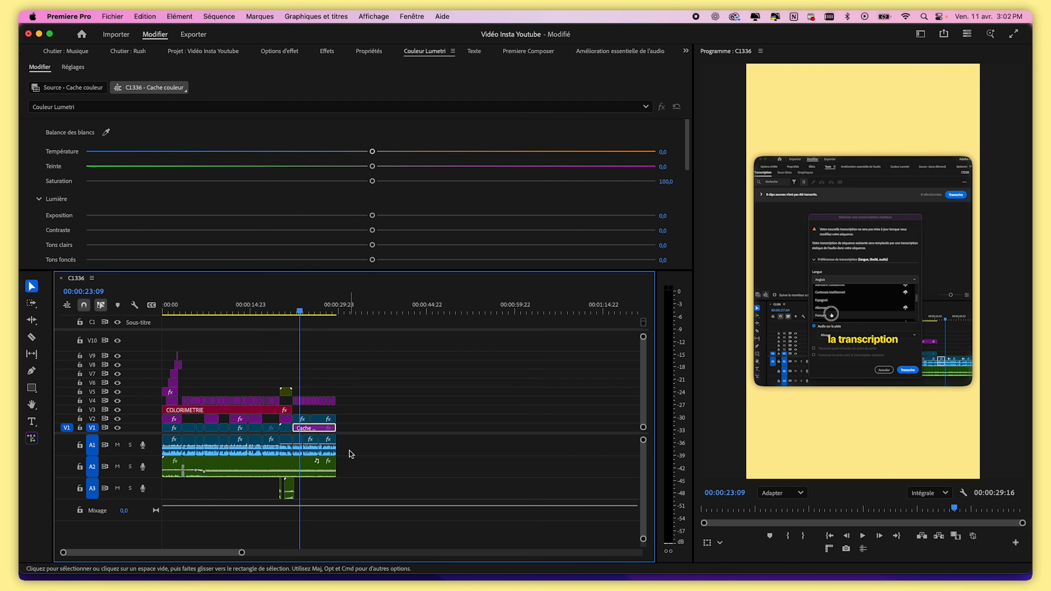
{"action": "left_click", "coordinate": [329, 310]}
{"action": "left_click_drag", "start_coordinate": [311, 308], "coordinate": [154, 317]}
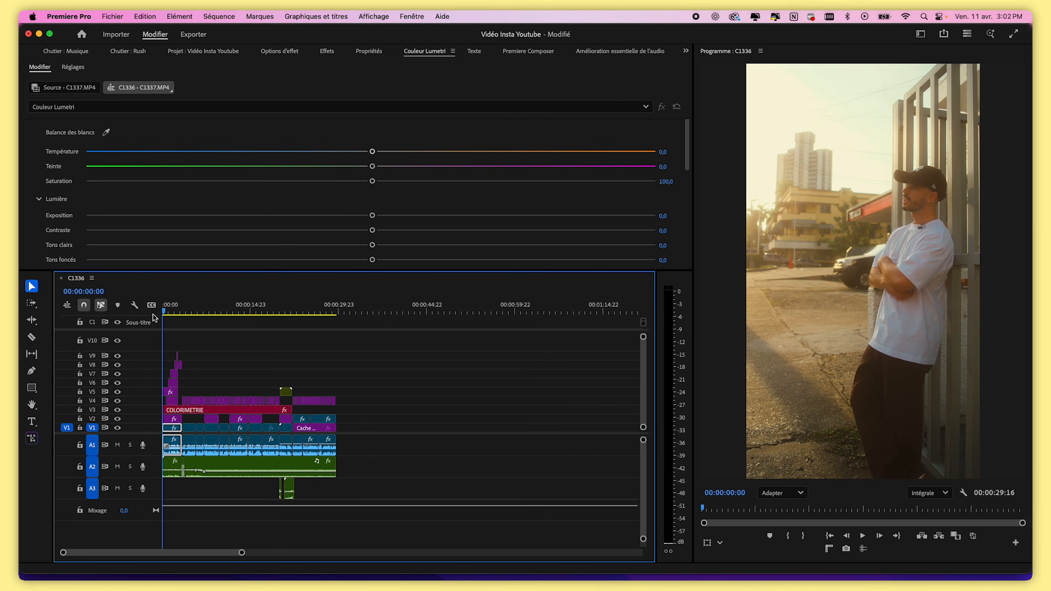
{"action": "left_click", "coordinate": [235, 308]}
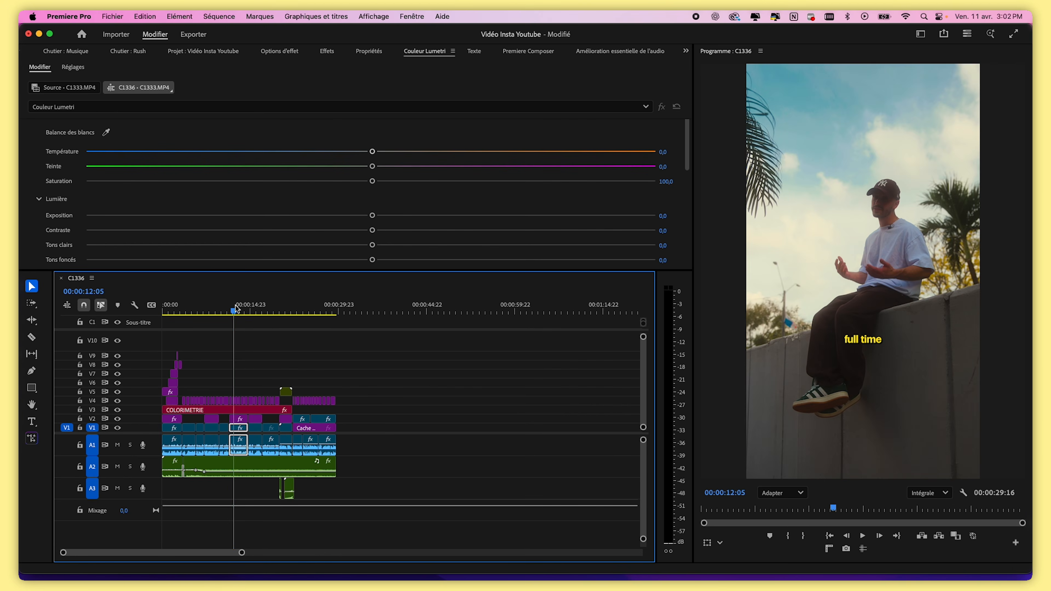
{"action": "left_click", "coordinate": [219, 310]}
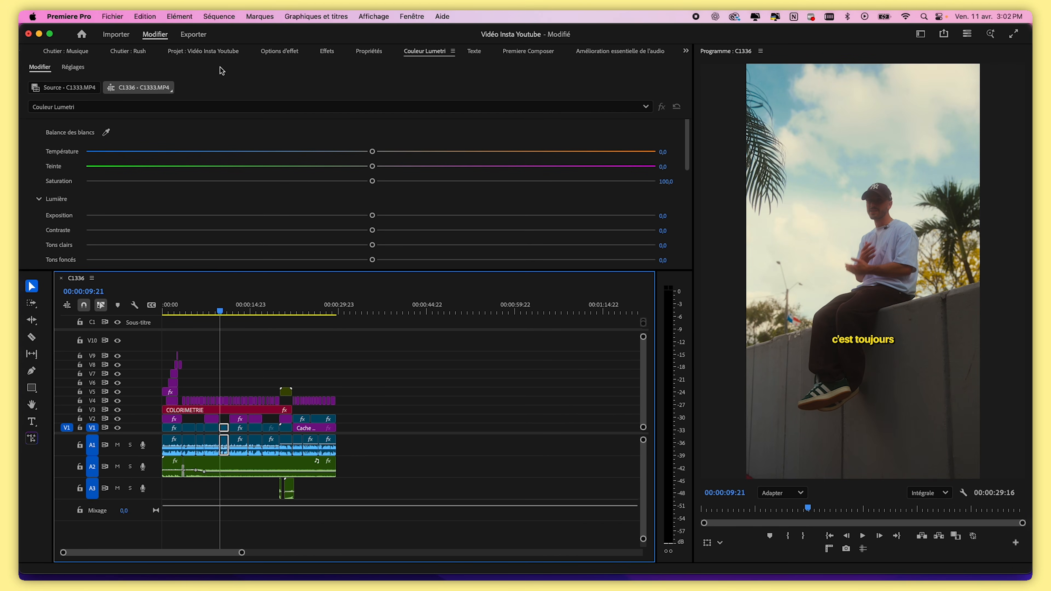
Open the export settings and name the output file video insta youtube
{"action": "left_click", "coordinate": [189, 37]}
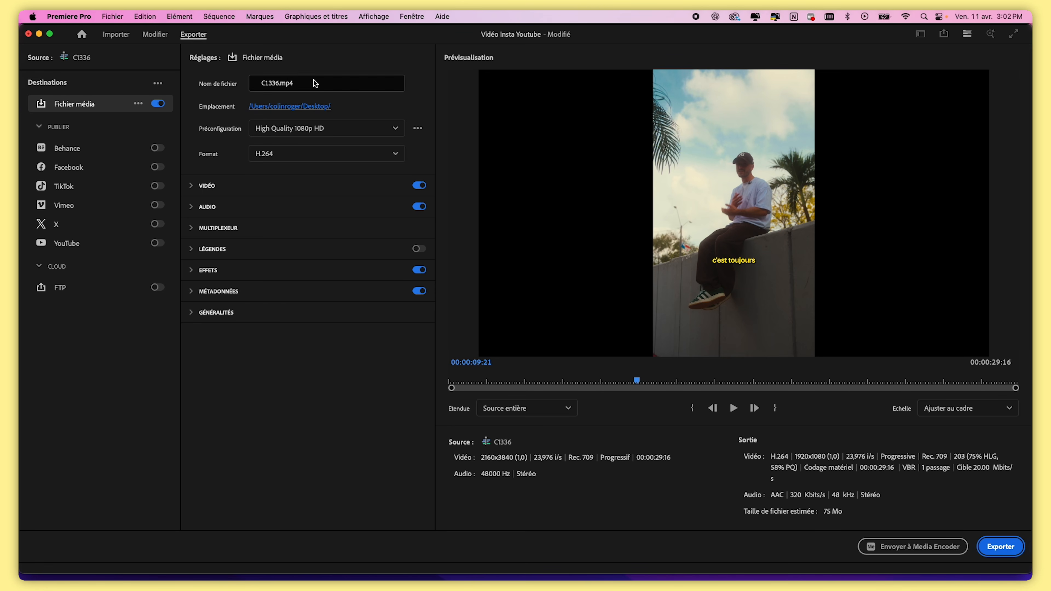
{"action": "left_click", "coordinate": [238, 81]}
{"action": "key", "text": "BackSpace"}
{"action": "type", "text": "video insta youtube"}
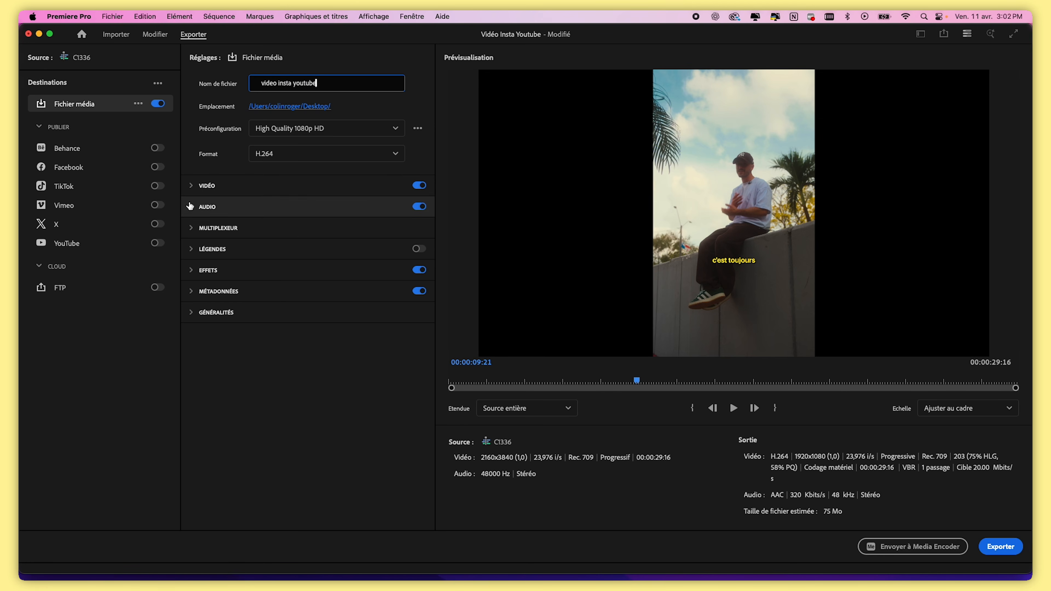
Match the video settings to the source sequence and keep H.264 as the format
{"action": "left_click", "coordinate": [190, 189]}
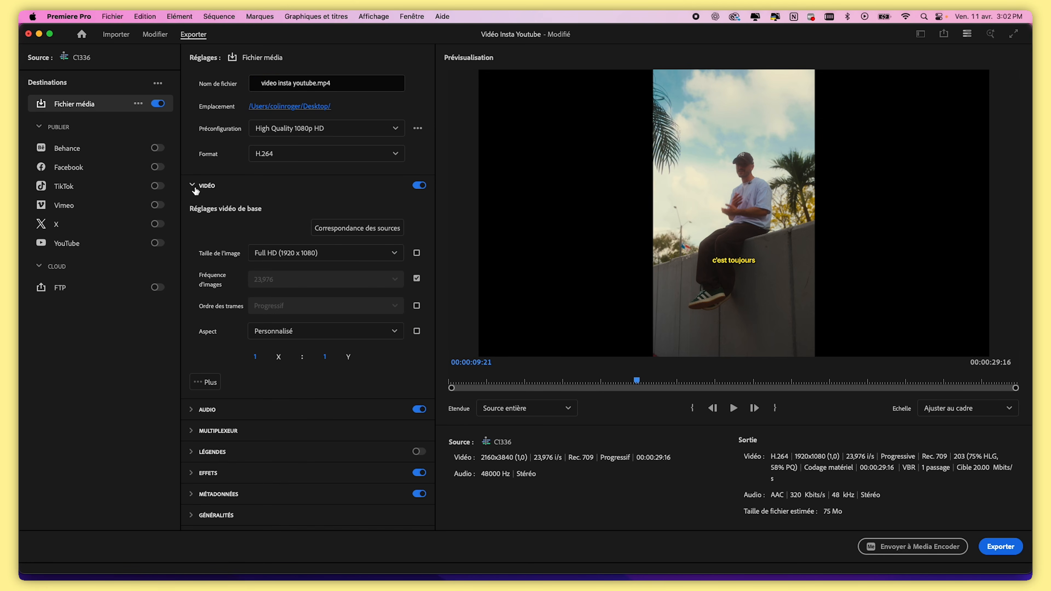
{"action": "left_click", "coordinate": [363, 231]}
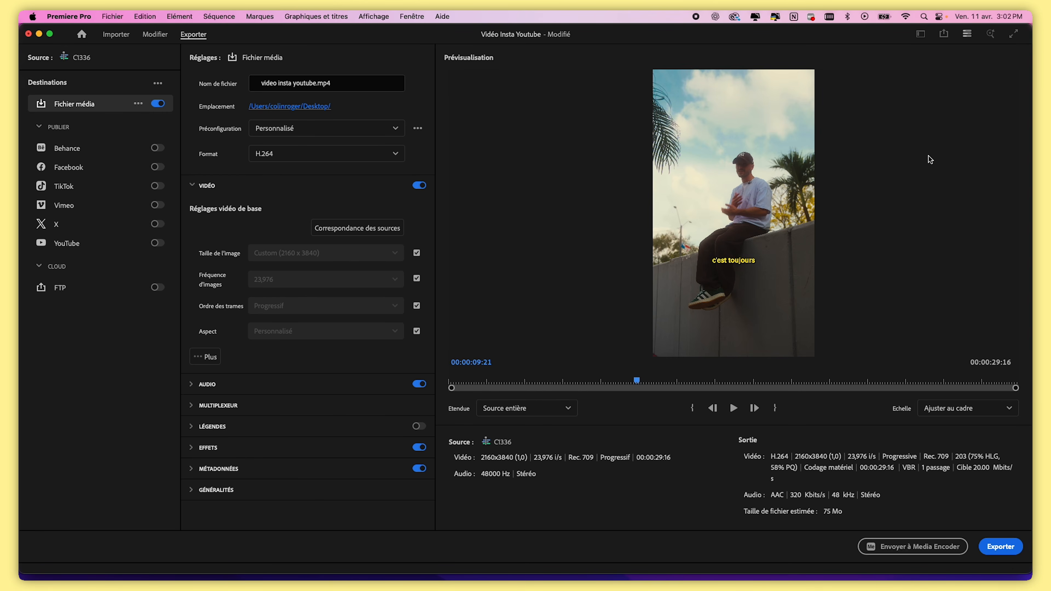
{"action": "left_click", "coordinate": [308, 153]}
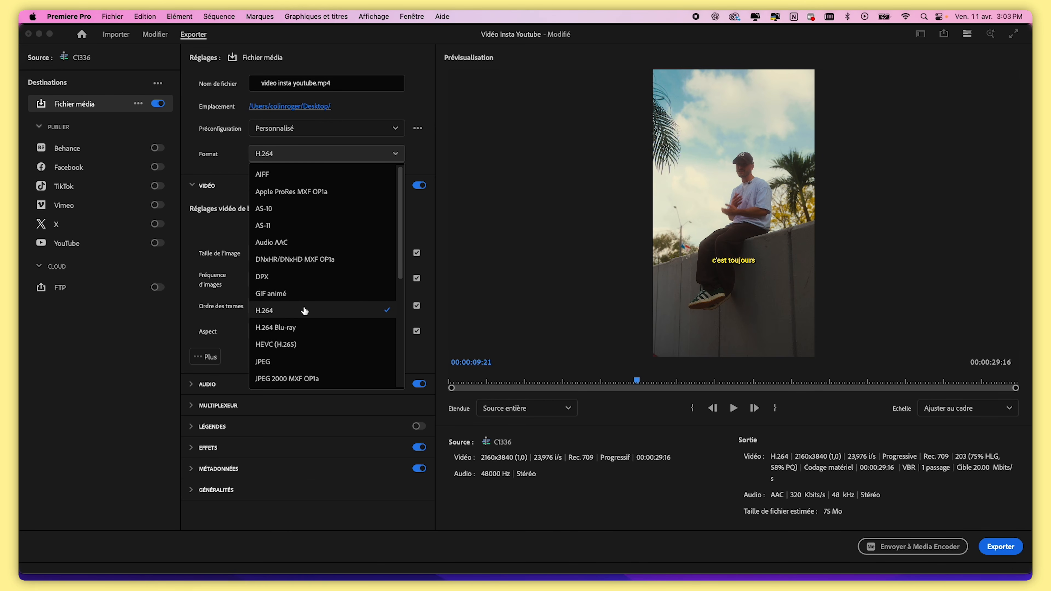
{"action": "left_click", "coordinate": [304, 308]}
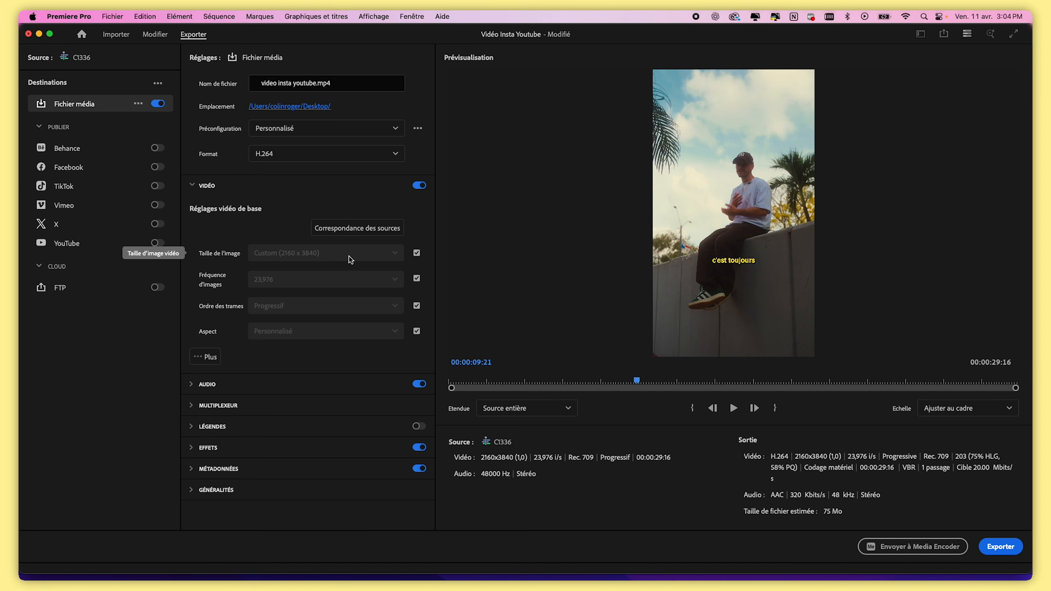
Enable rendering at maximum resolution and maximum render quality in the extra video settings
{"action": "left_click", "coordinate": [198, 361]}
{"action": "scroll", "coordinate": [202, 365], "scroll_direction": "down", "scroll_amount": 1}
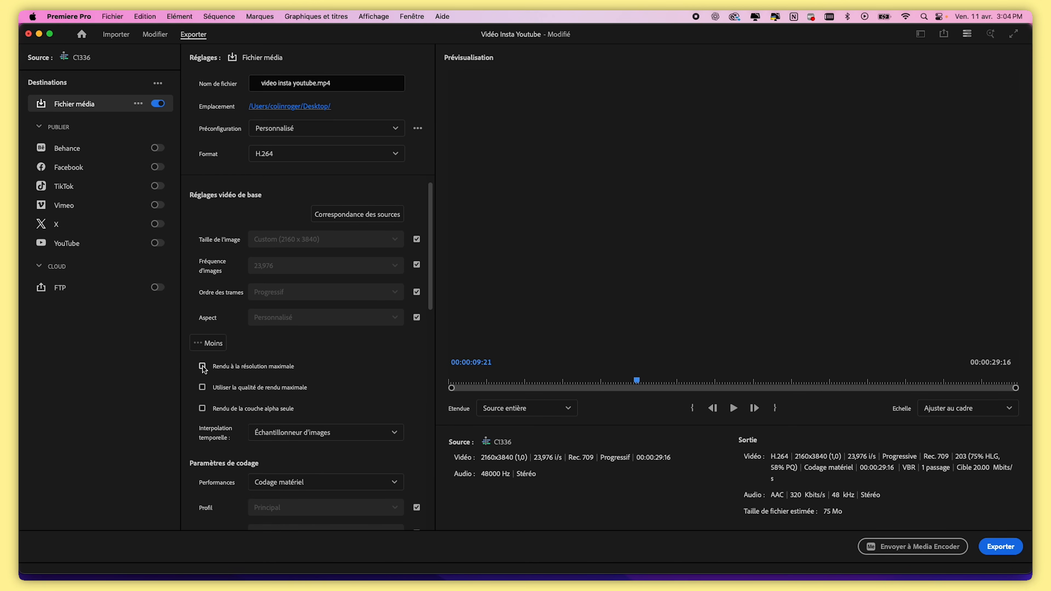
{"action": "left_click", "coordinate": [202, 367]}
{"action": "left_click", "coordinate": [202, 388]}
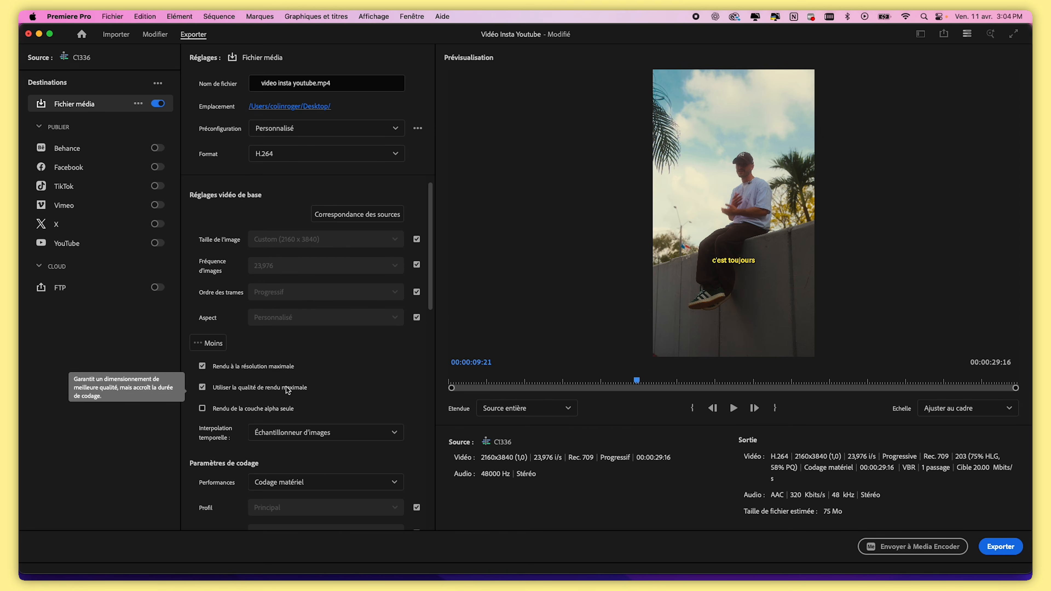
Set the bitrate encoding to CBR
{"action": "scroll", "coordinate": [339, 327], "scroll_direction": "down", "scroll_amount": 5}
{"action": "scroll", "coordinate": [335, 377], "scroll_direction": "down", "scroll_amount": 6}
{"action": "scroll", "coordinate": [332, 374], "scroll_direction": "down", "scroll_amount": 6}
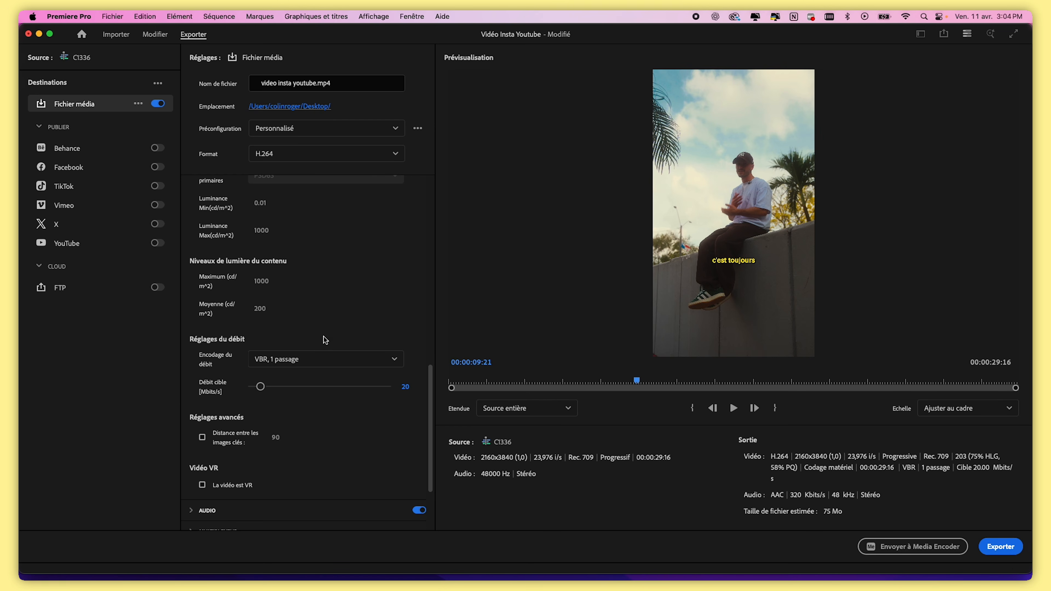
{"action": "left_click", "coordinate": [325, 355]}
{"action": "left_click", "coordinate": [325, 355]}
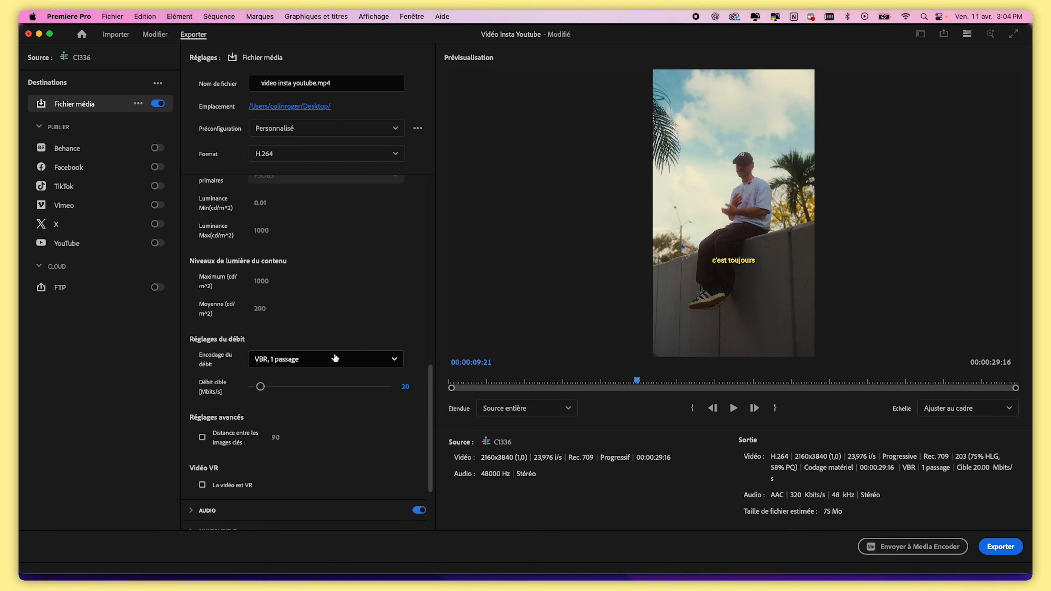
{"action": "left_click", "coordinate": [335, 354]}
{"action": "left_click", "coordinate": [337, 355]}
{"action": "left_click", "coordinate": [324, 358]}
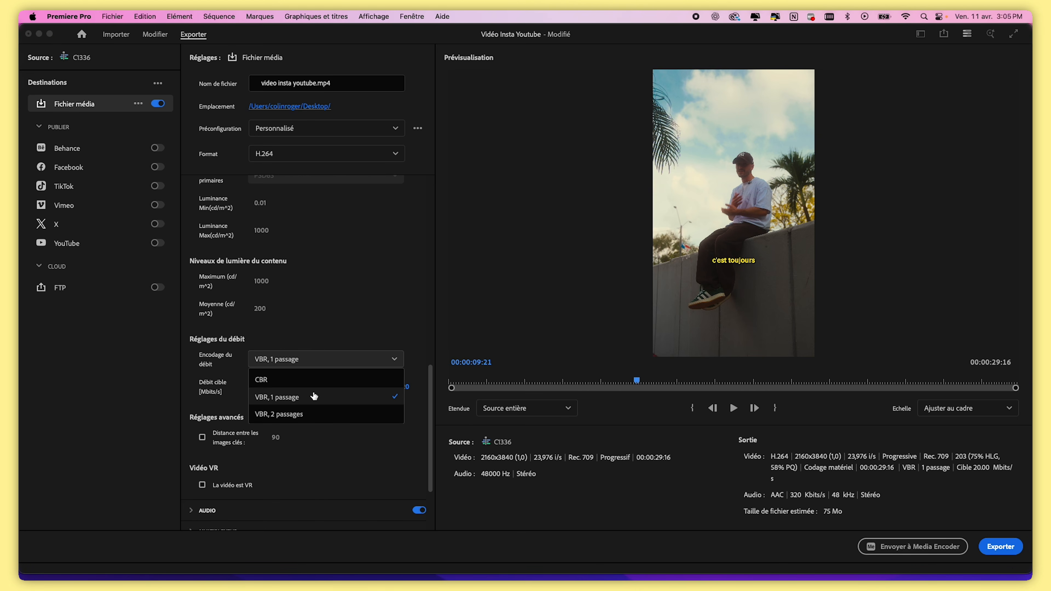
{"action": "left_click", "coordinate": [316, 380]}
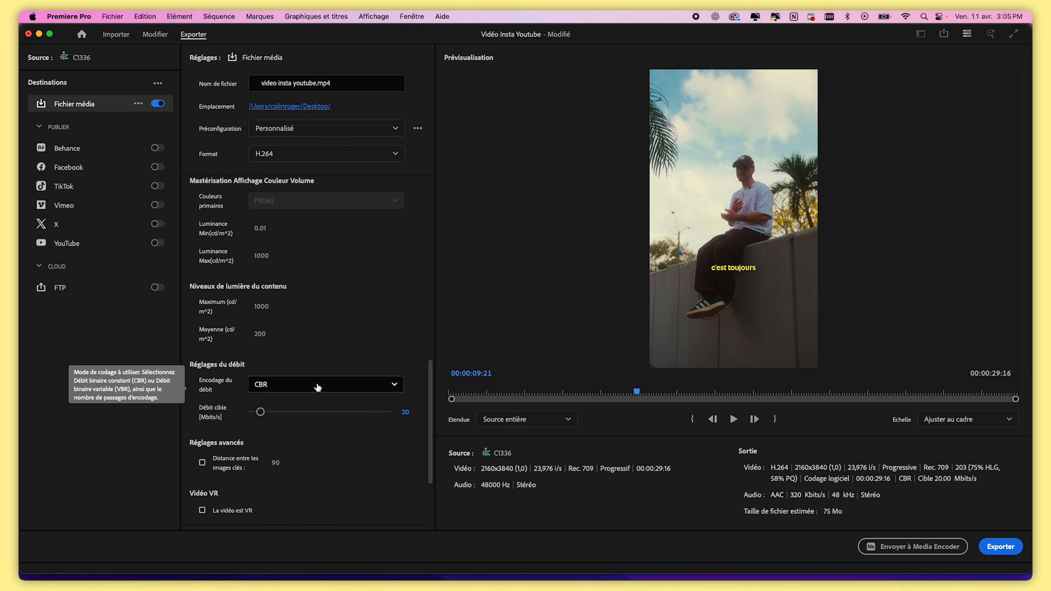
Try VBR, 2 passes bitrate encoding, then return to VBR, 1 pass
{"action": "left_click", "coordinate": [317, 386]}
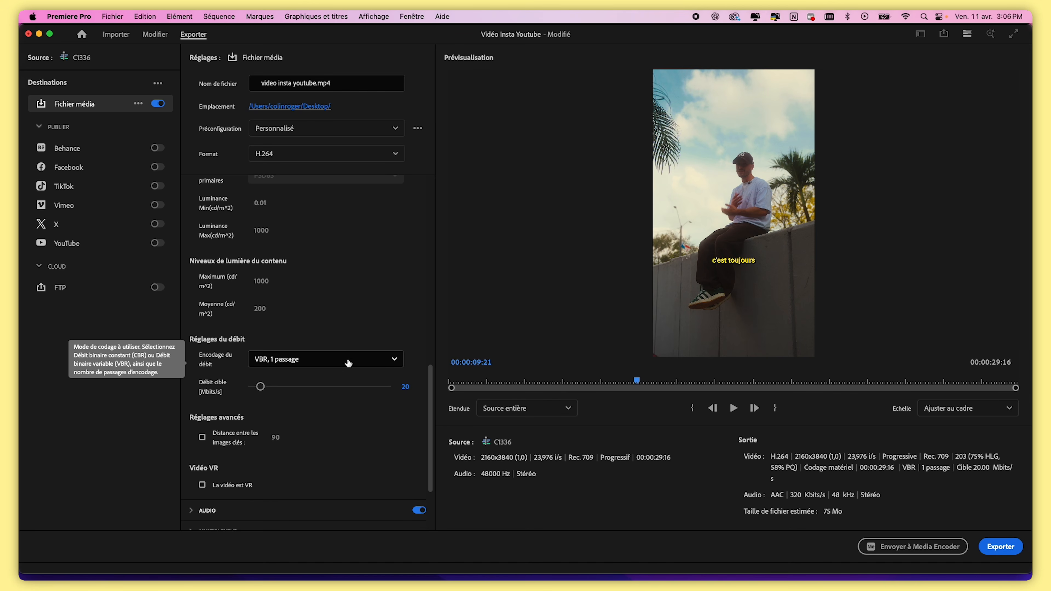
{"action": "left_click", "coordinate": [348, 360]}
{"action": "left_click", "coordinate": [314, 416]}
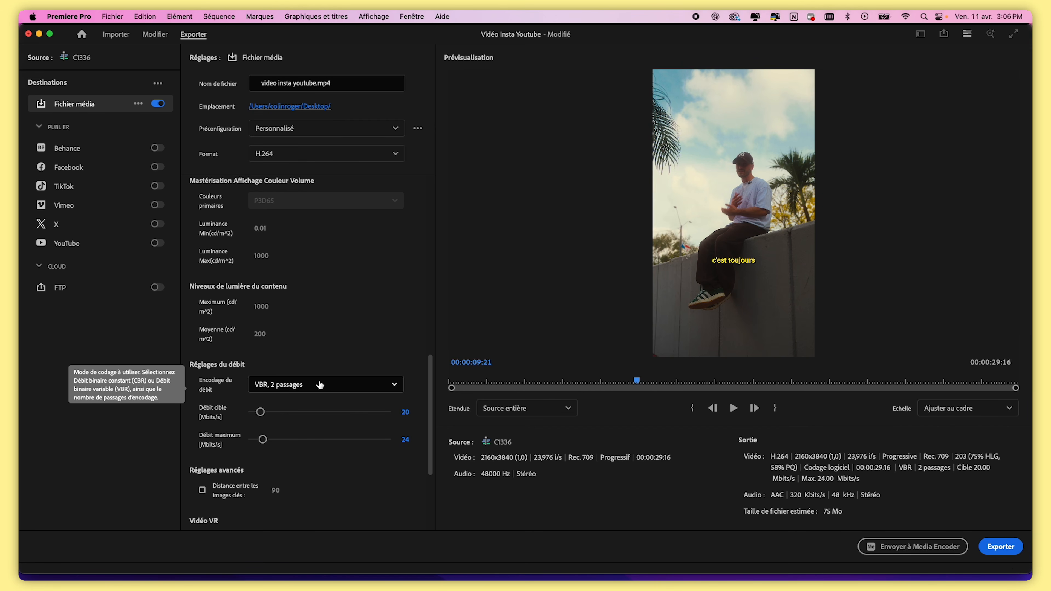
{"action": "left_click", "coordinate": [344, 385]}
{"action": "left_click", "coordinate": [330, 415]}
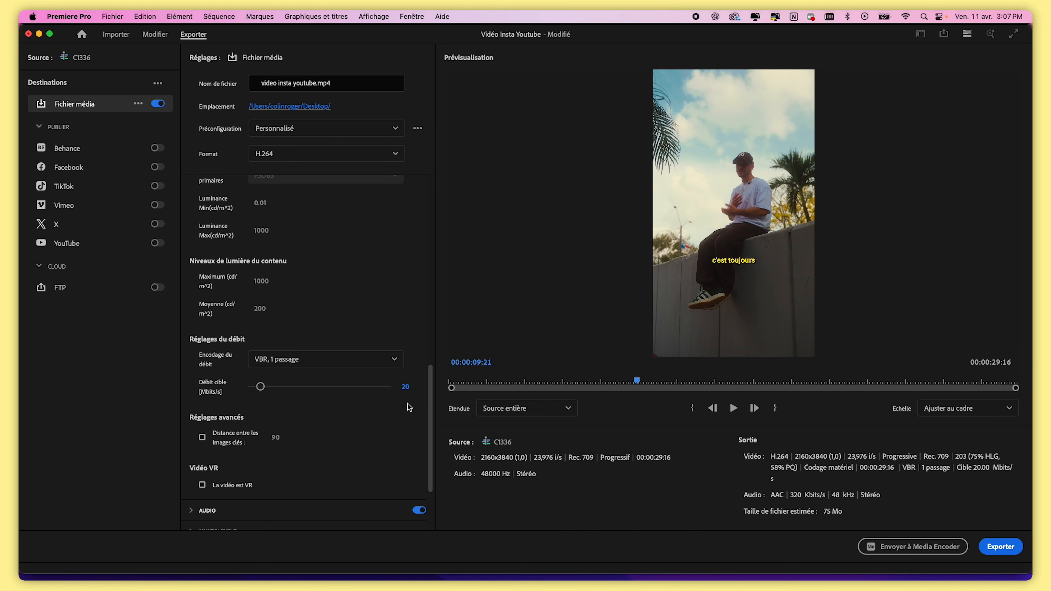
Set the target bitrate to 15 Mbps
{"action": "left_click", "coordinate": [405, 386]}
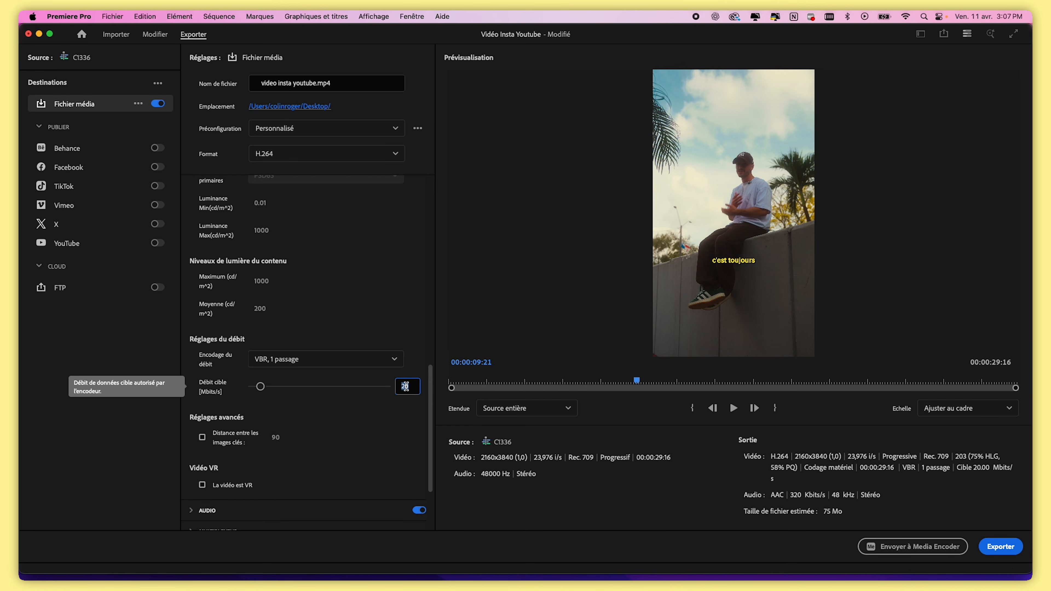
{"action": "type", "text": "15"}
{"action": "left_click", "coordinate": [844, 515]}
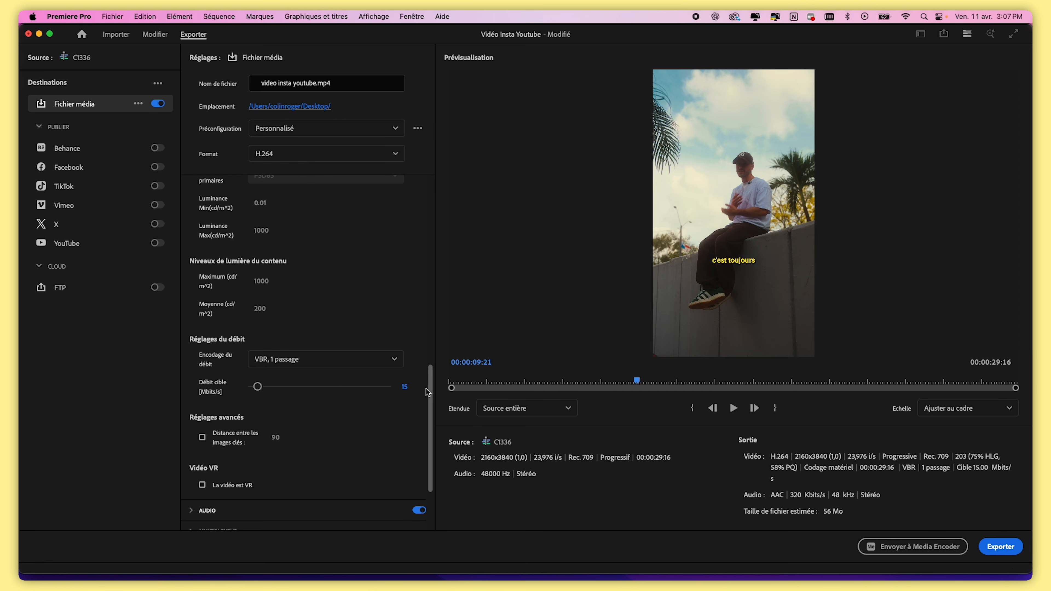
Set the target bitrate to 100 Mbps
{"action": "left_click", "coordinate": [407, 386]}
{"action": "type", "text": "100"}
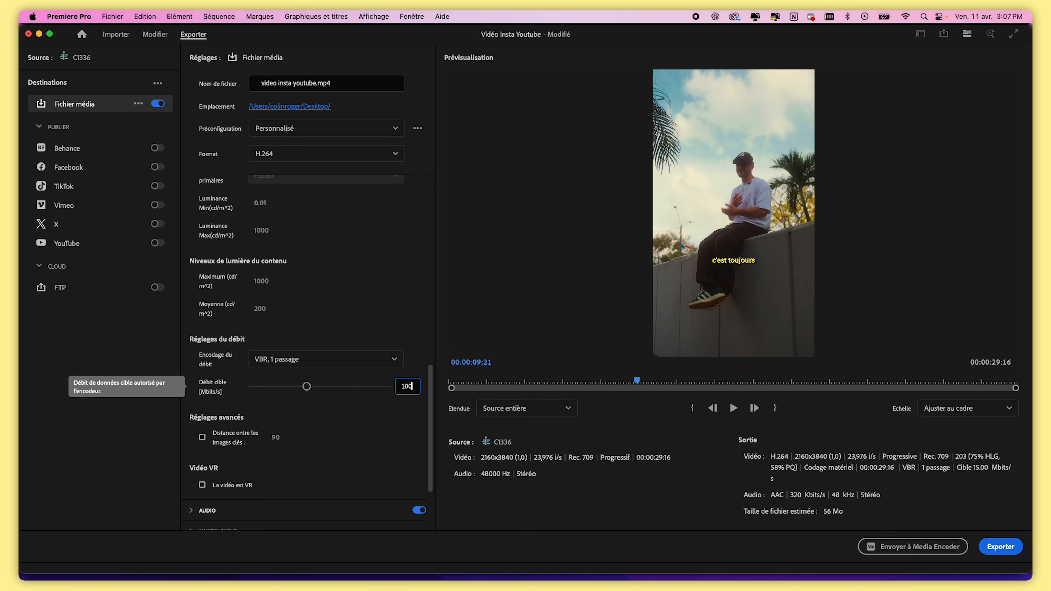
{"action": "left_click", "coordinate": [811, 514]}
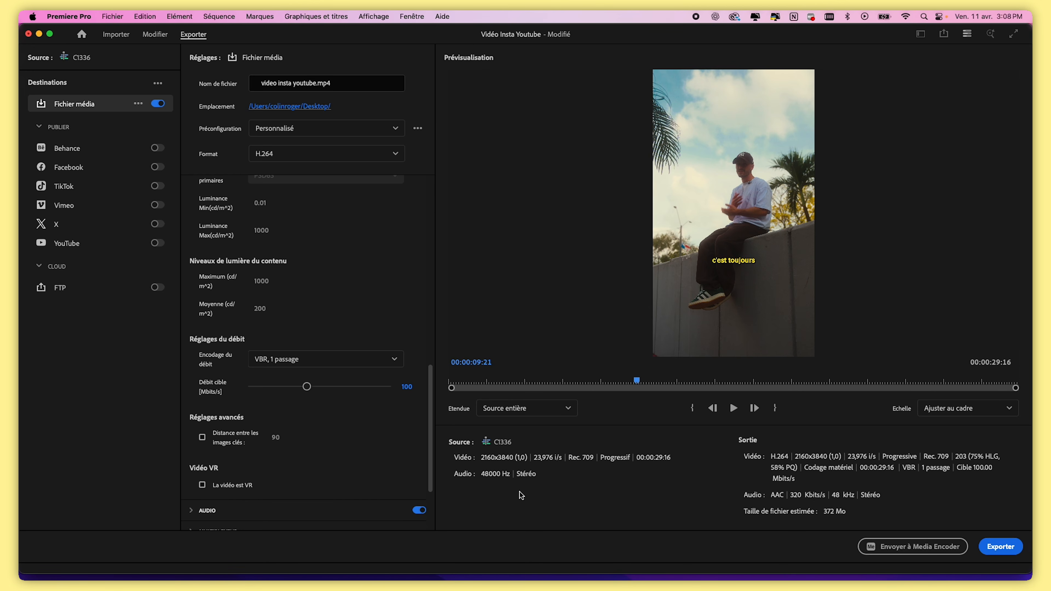
Set the target bitrate to 20 Mbps
{"action": "left_click", "coordinate": [408, 387]}
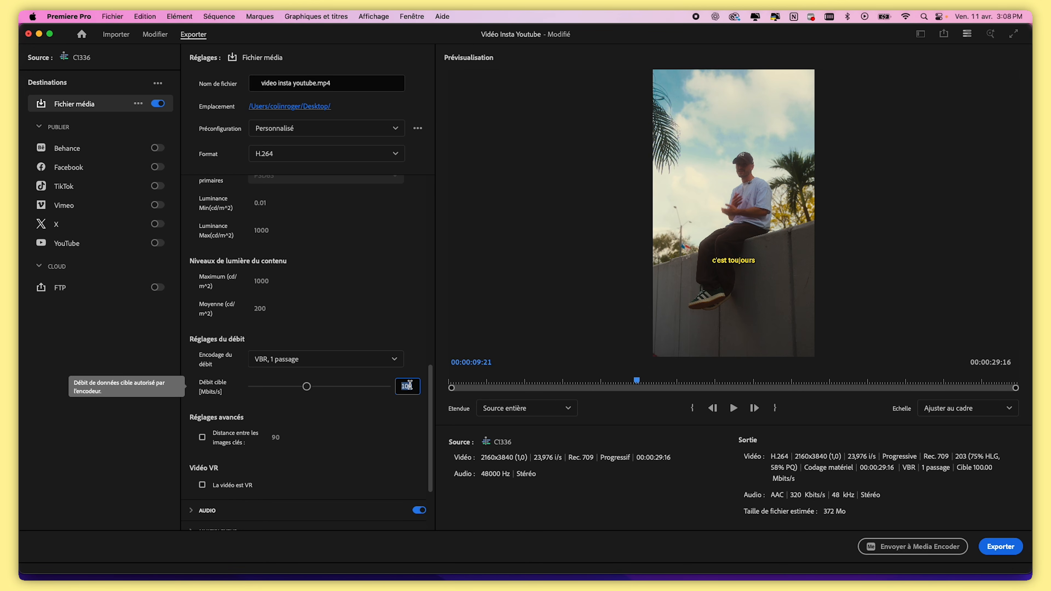
{"action": "type", "text": "20"}
{"action": "key", "text": "Return"}
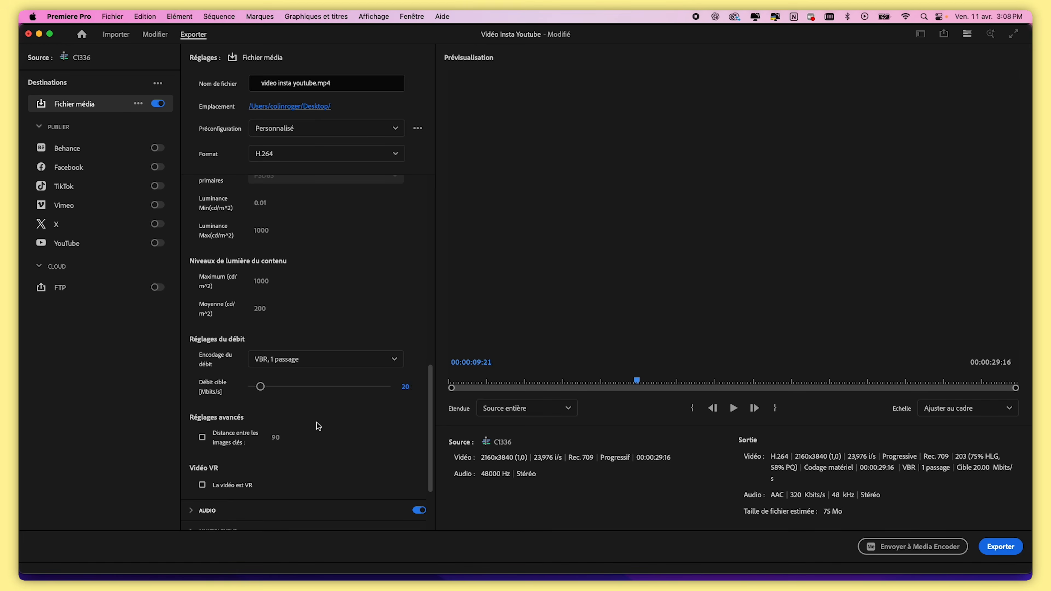
Try VBR, 2 passes encoding with a 30 Mbps target and 50 Mbps maximum bitrate, then return to VBR, 1 pass
{"action": "left_click", "coordinate": [351, 365]}
{"action": "left_click", "coordinate": [323, 412]}
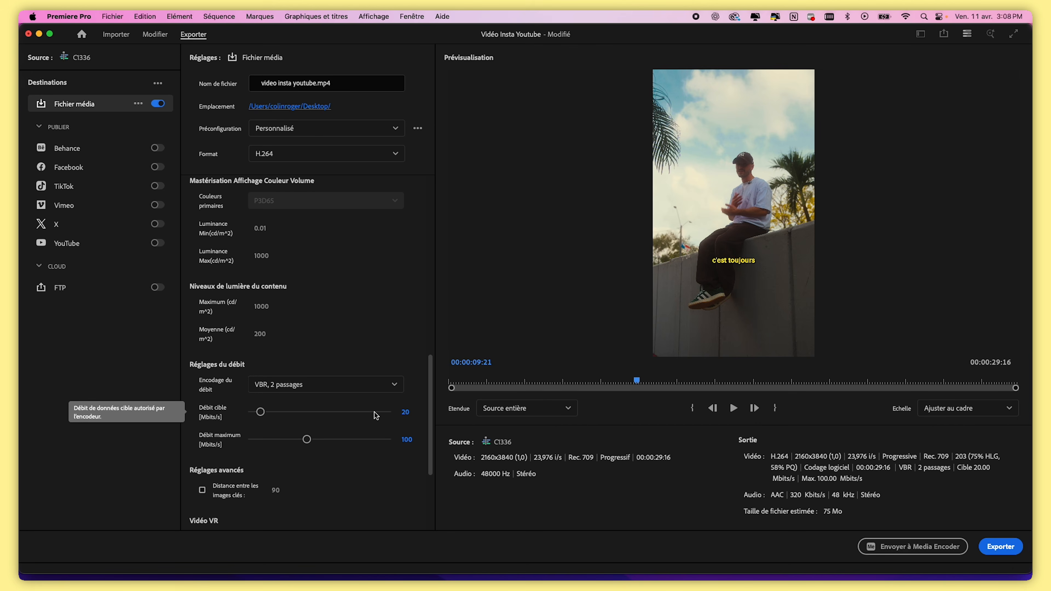
{"action": "left_click", "coordinate": [405, 412]}
{"action": "type", "text": "30"}
{"action": "left_click", "coordinate": [406, 439]}
{"action": "type", "text": "50"}
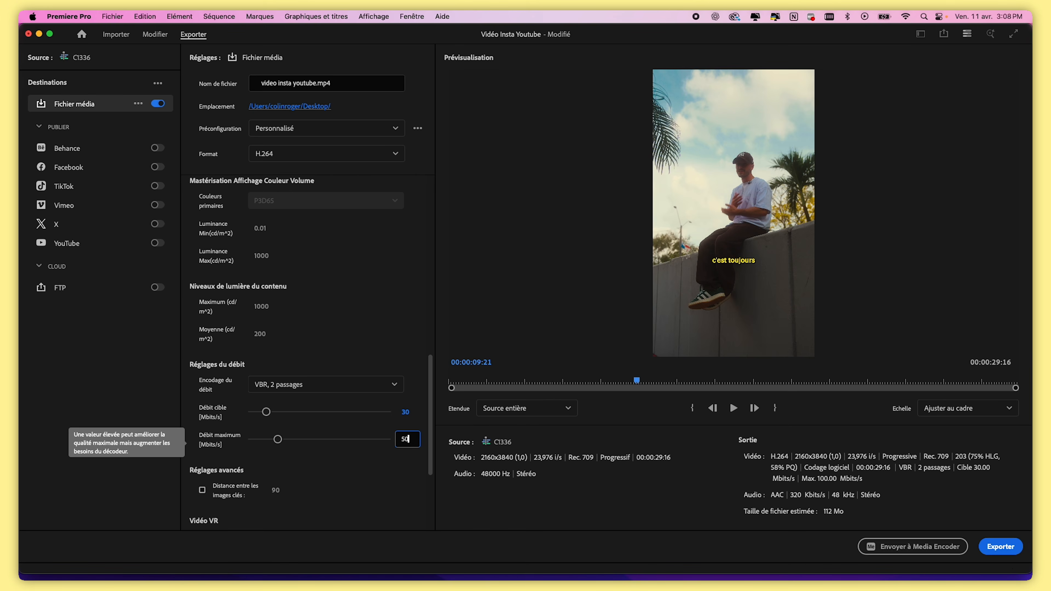
{"action": "left_click", "coordinate": [403, 347]}
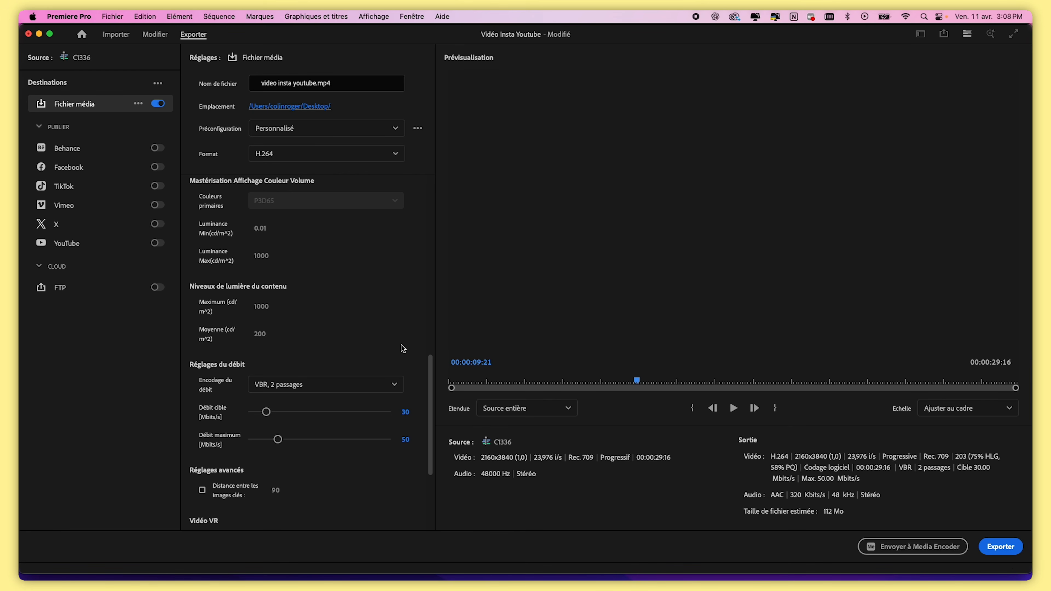
{"action": "left_click", "coordinate": [372, 385]}
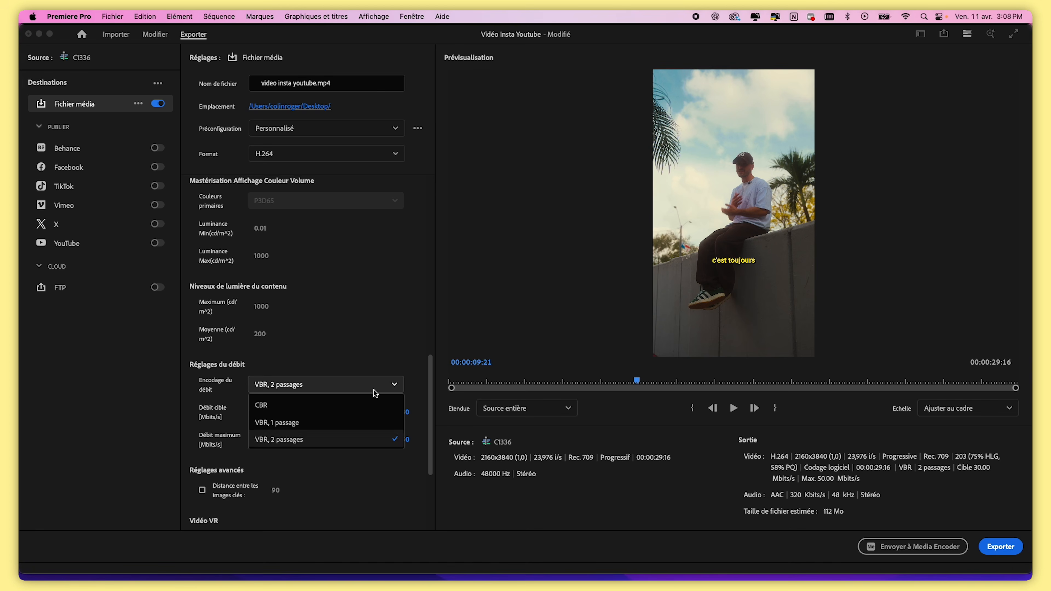
{"action": "left_click", "coordinate": [341, 414]}
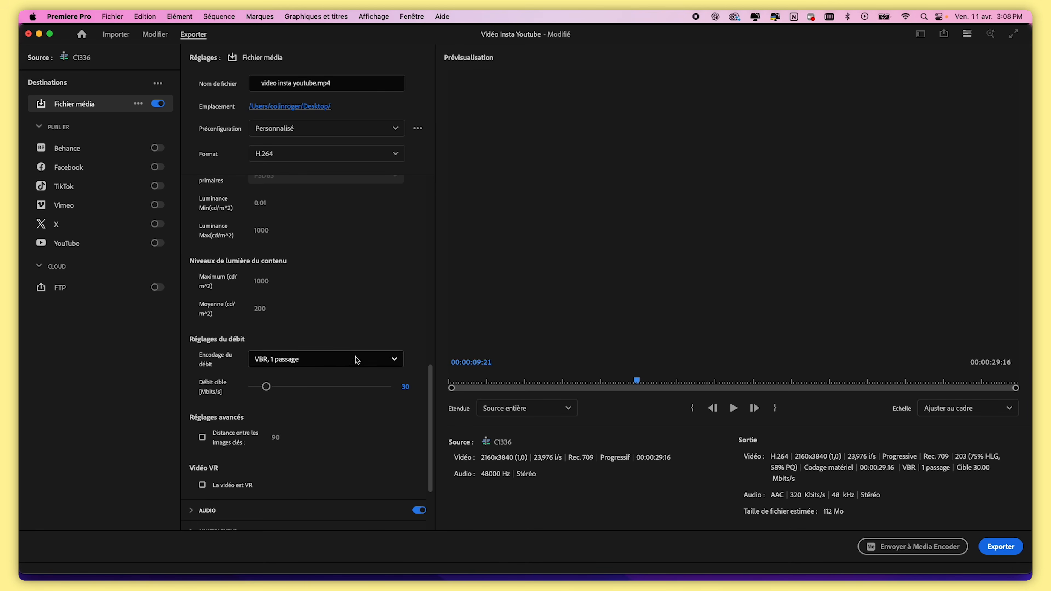
Set the target bitrate to 20 Mbps and export the H.264 file
{"action": "left_click", "coordinate": [408, 387]}
{"action": "type", "text": "20"}
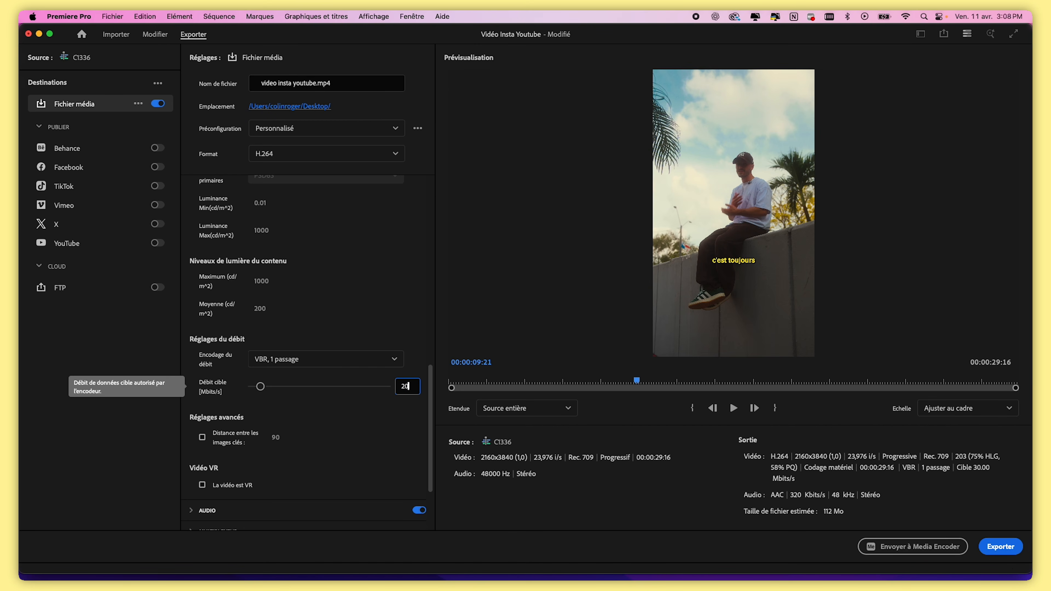
{"action": "key", "text": "Return"}
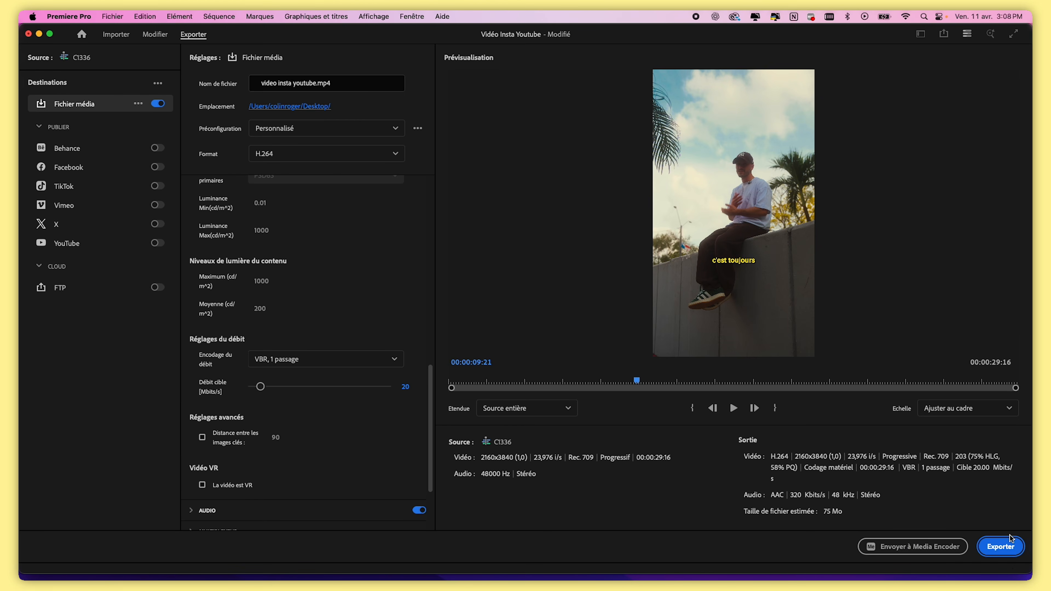
{"action": "left_click", "coordinate": [1005, 549]}
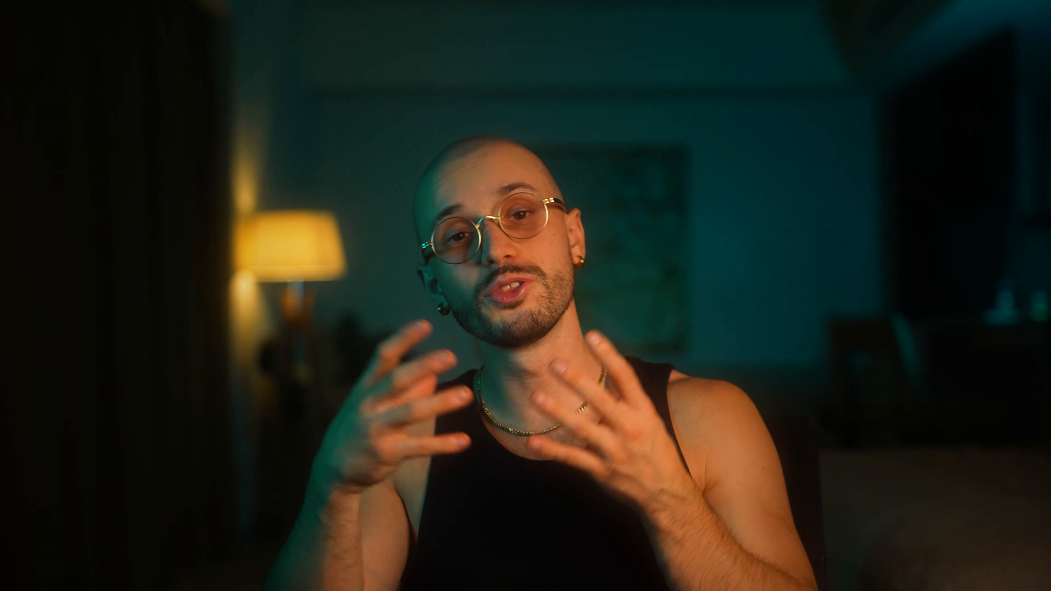